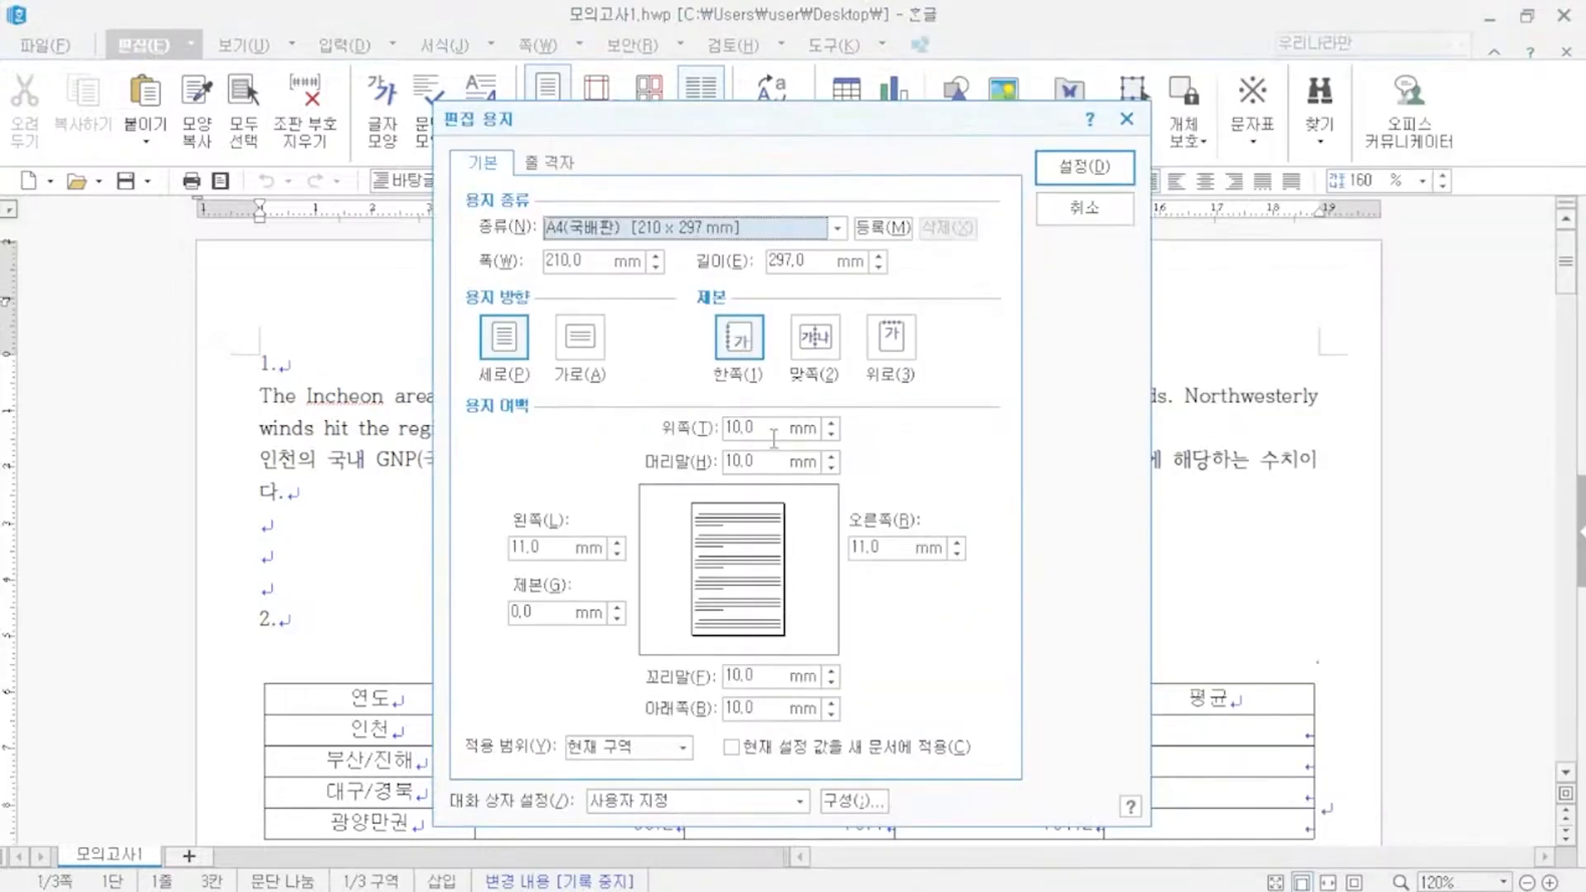
- Review the top, bottom, left, right, header and footer margins in the page setup and close it without applying changes
left_click_drag(771, 433, 637, 427)
key("alt+b")
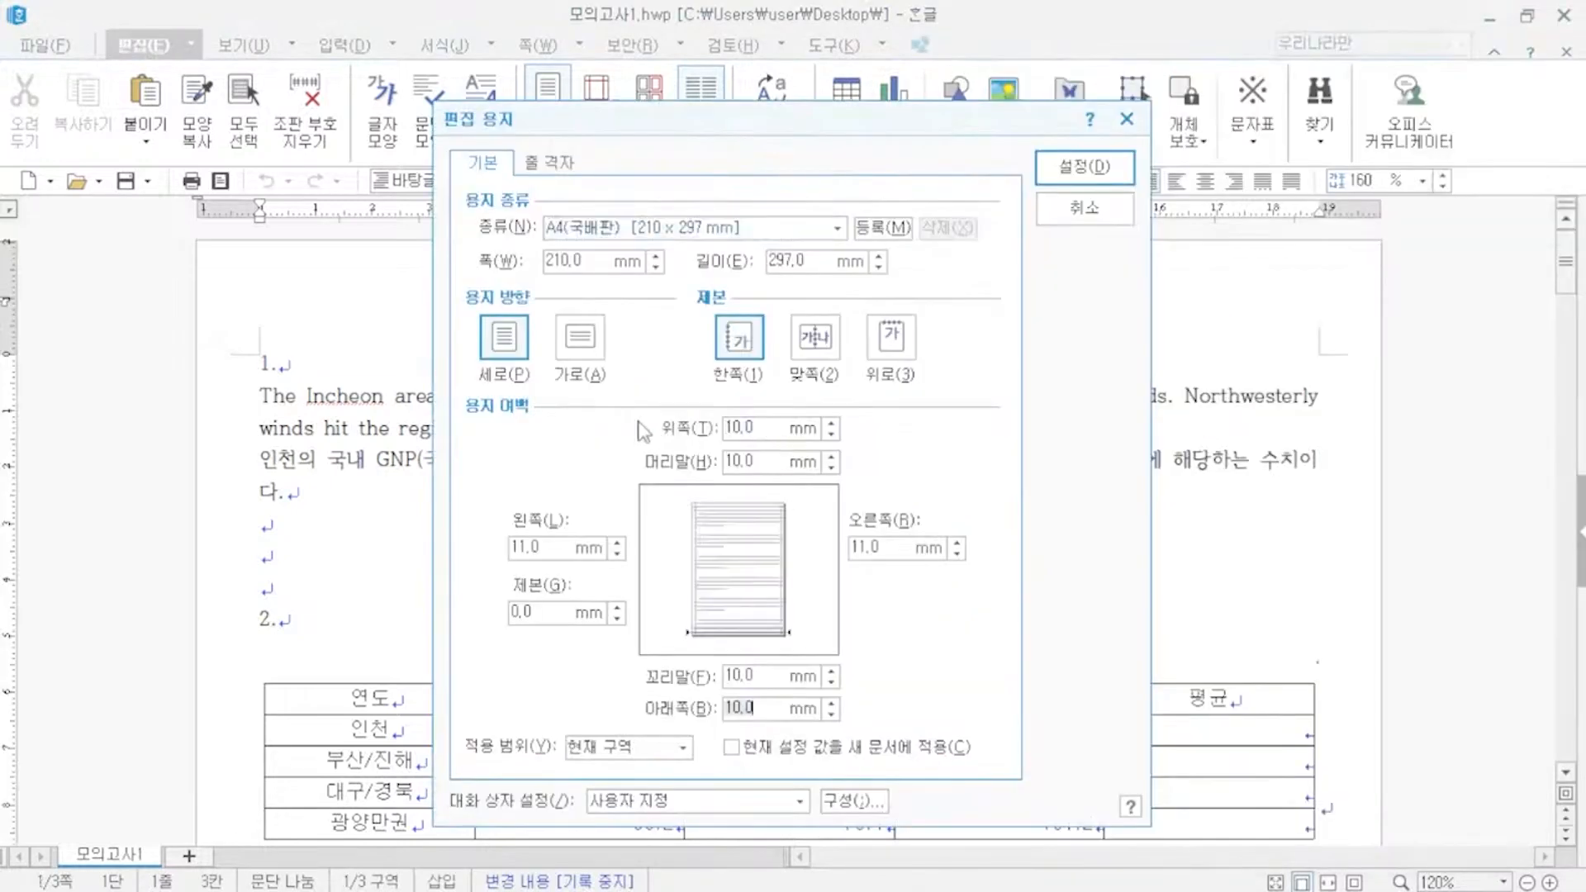
key("alt+l")
key("alt+r")
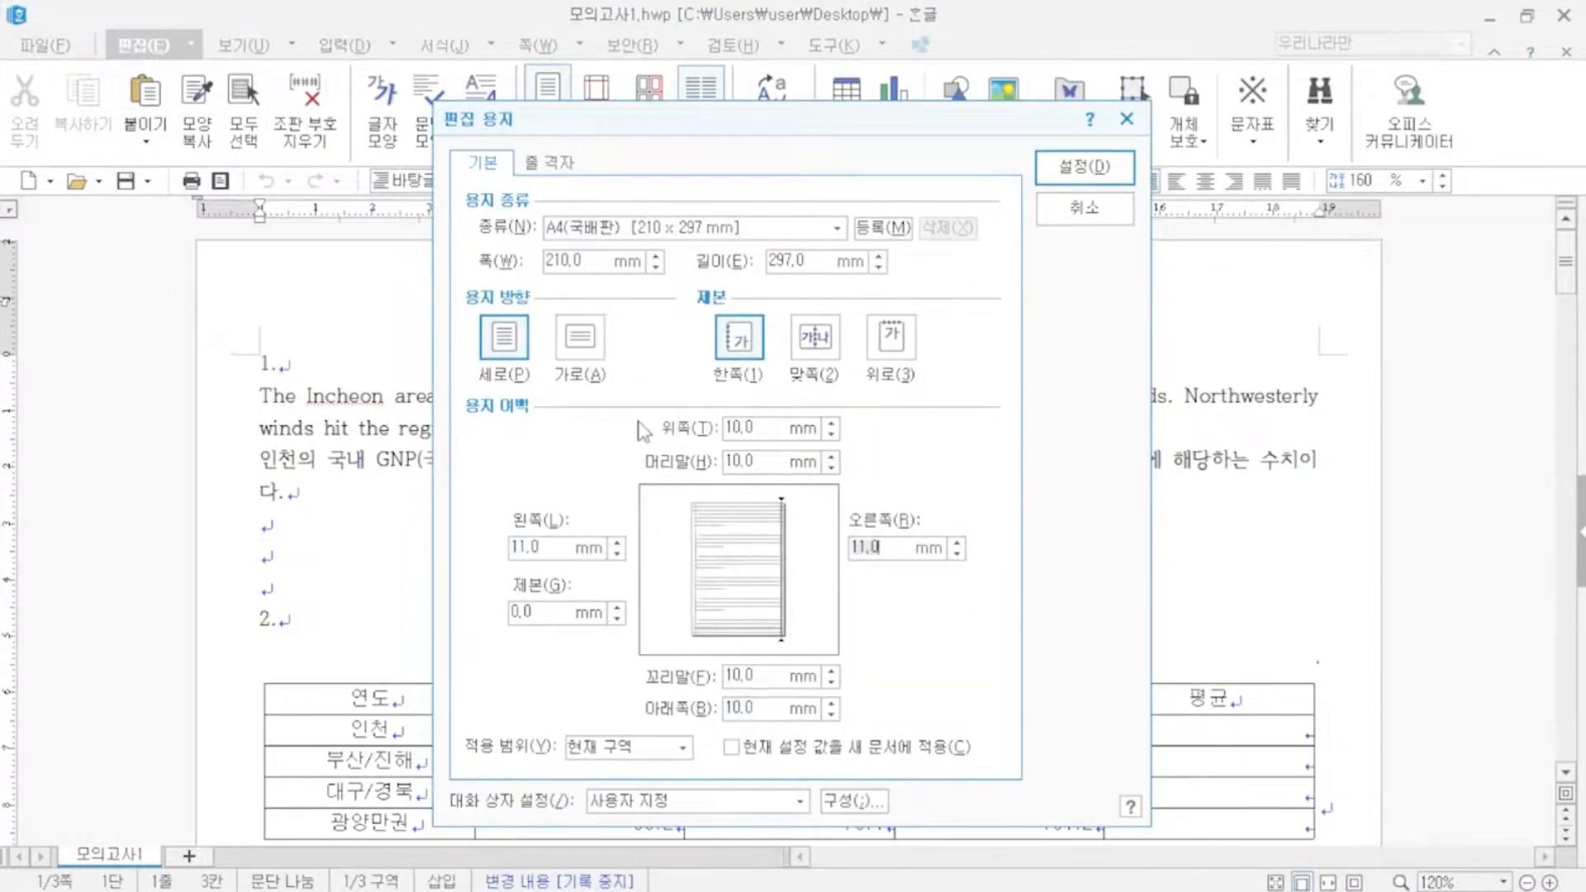
key("alt+h")
key("alt+f")
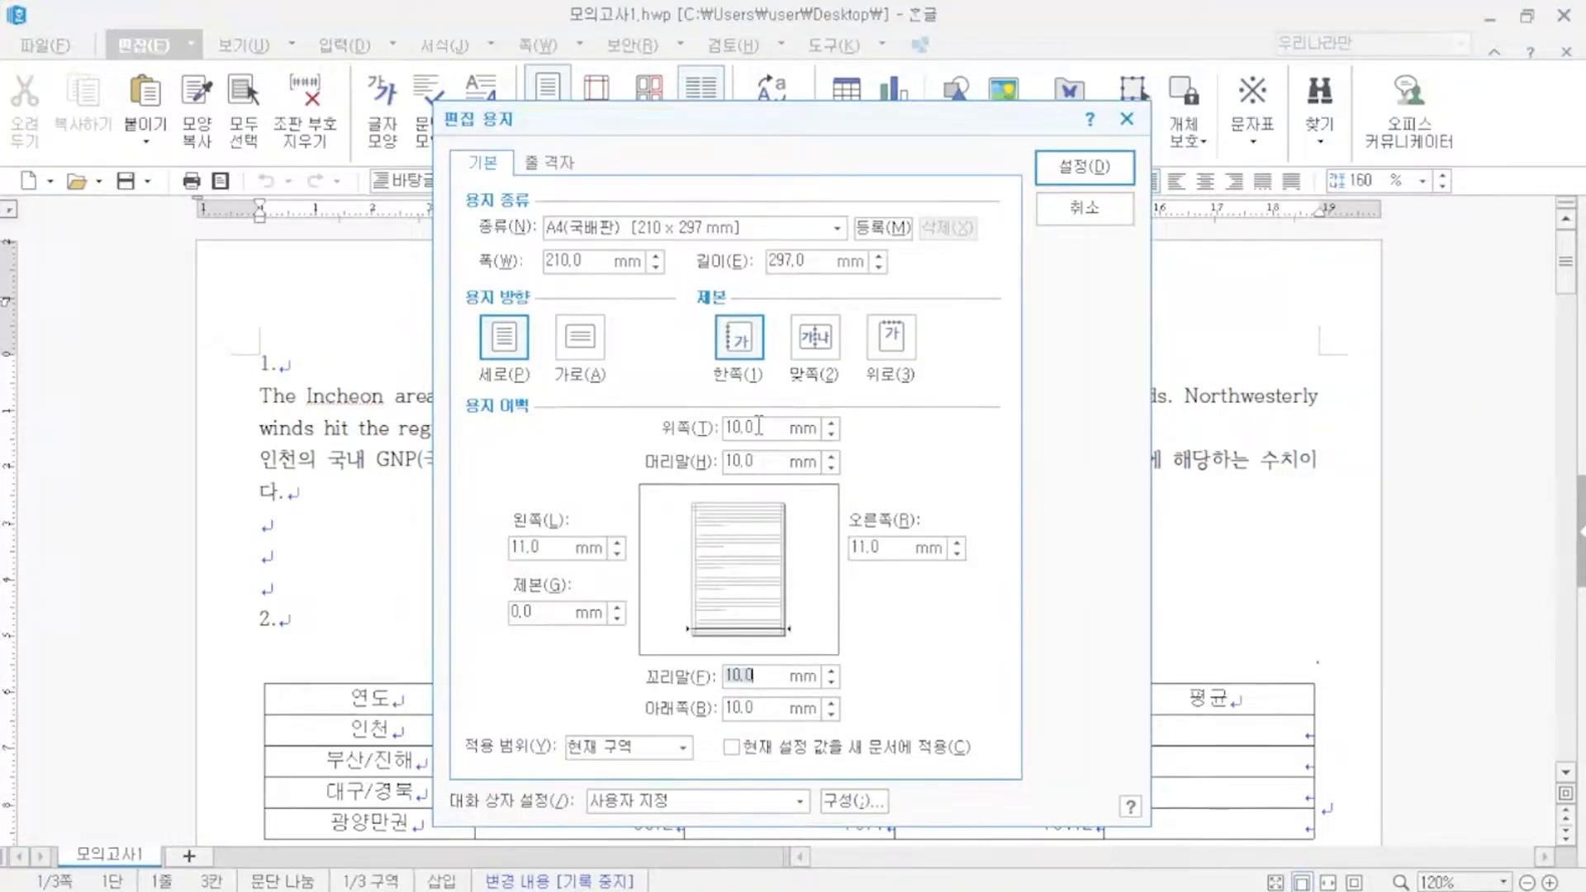
left_click(1076, 217)
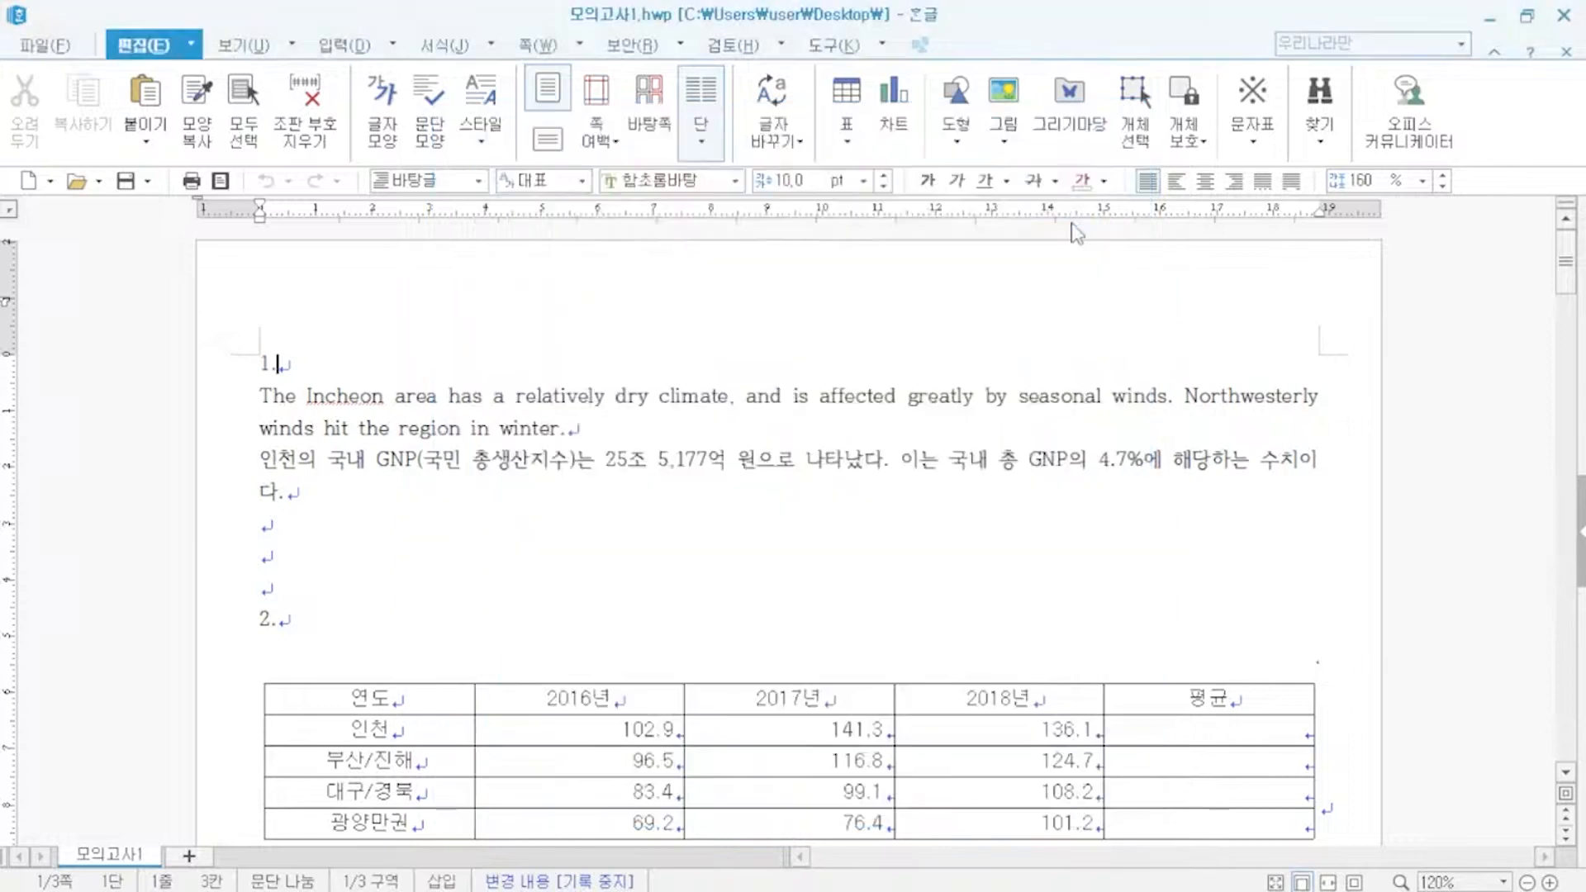
- Switch to the itq한글 notes in Notepad, read the 스타일 section, and return to the Hangul document
key("alt+Tab")
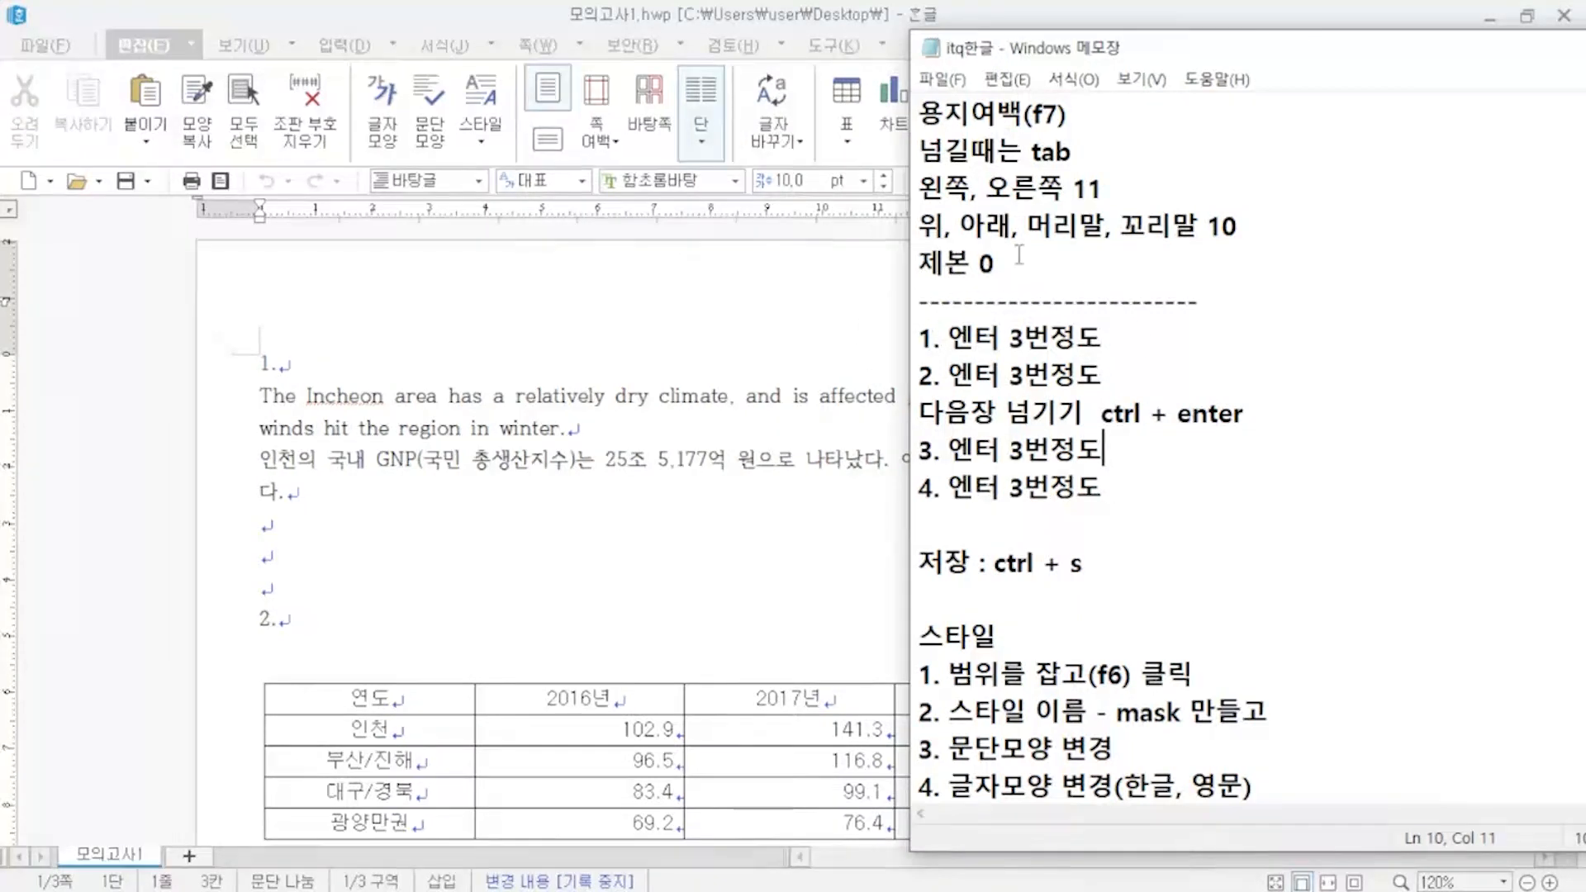
scroll(1059, 313, "down", 4)
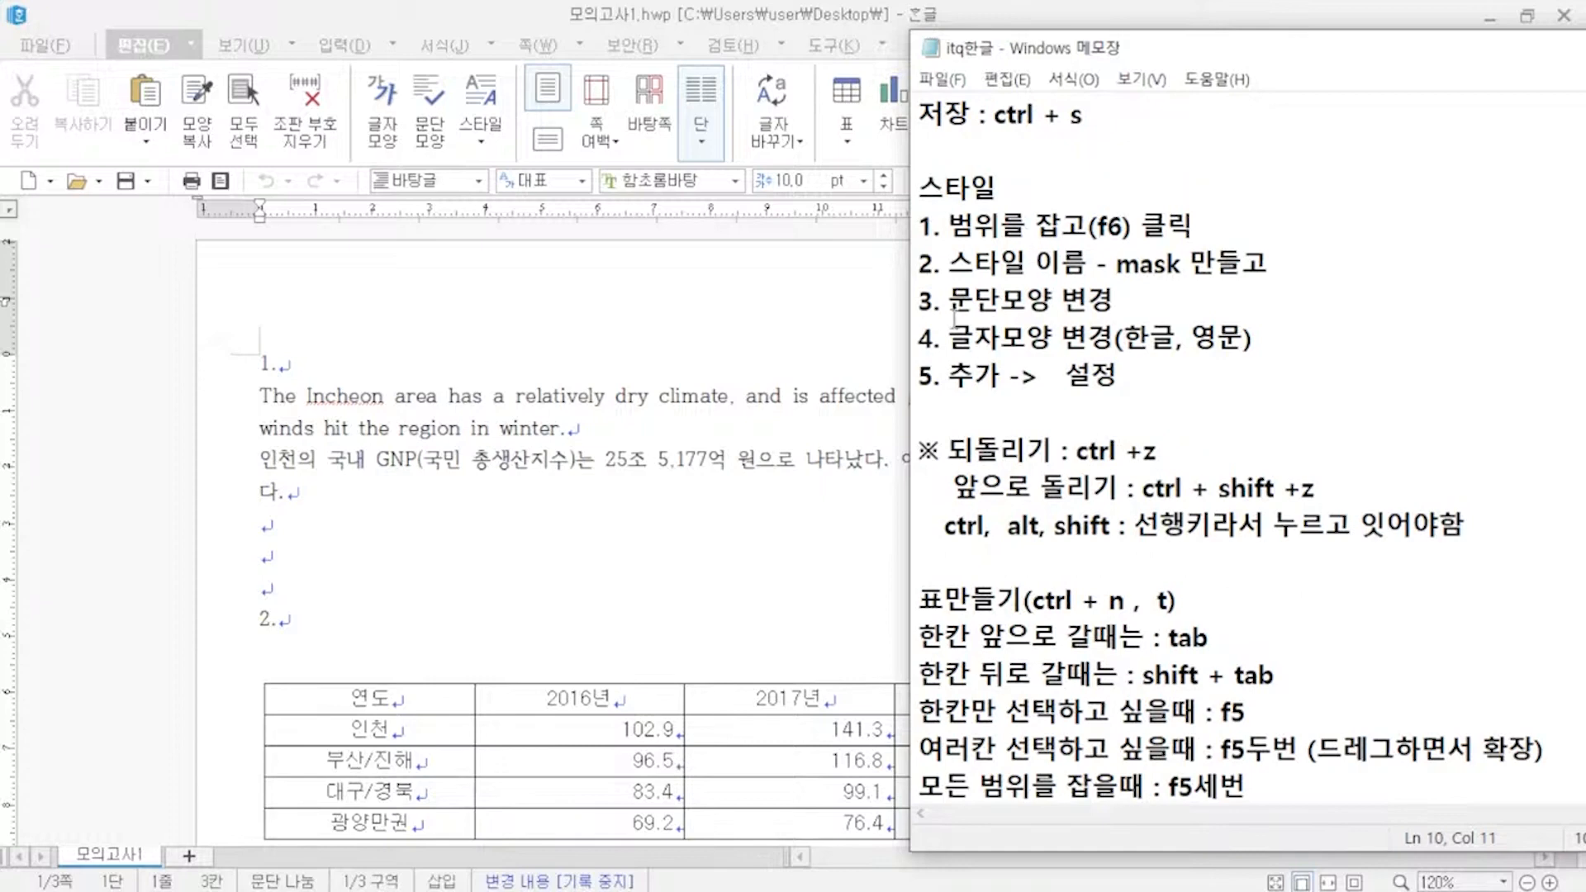
left_click(593, 427)
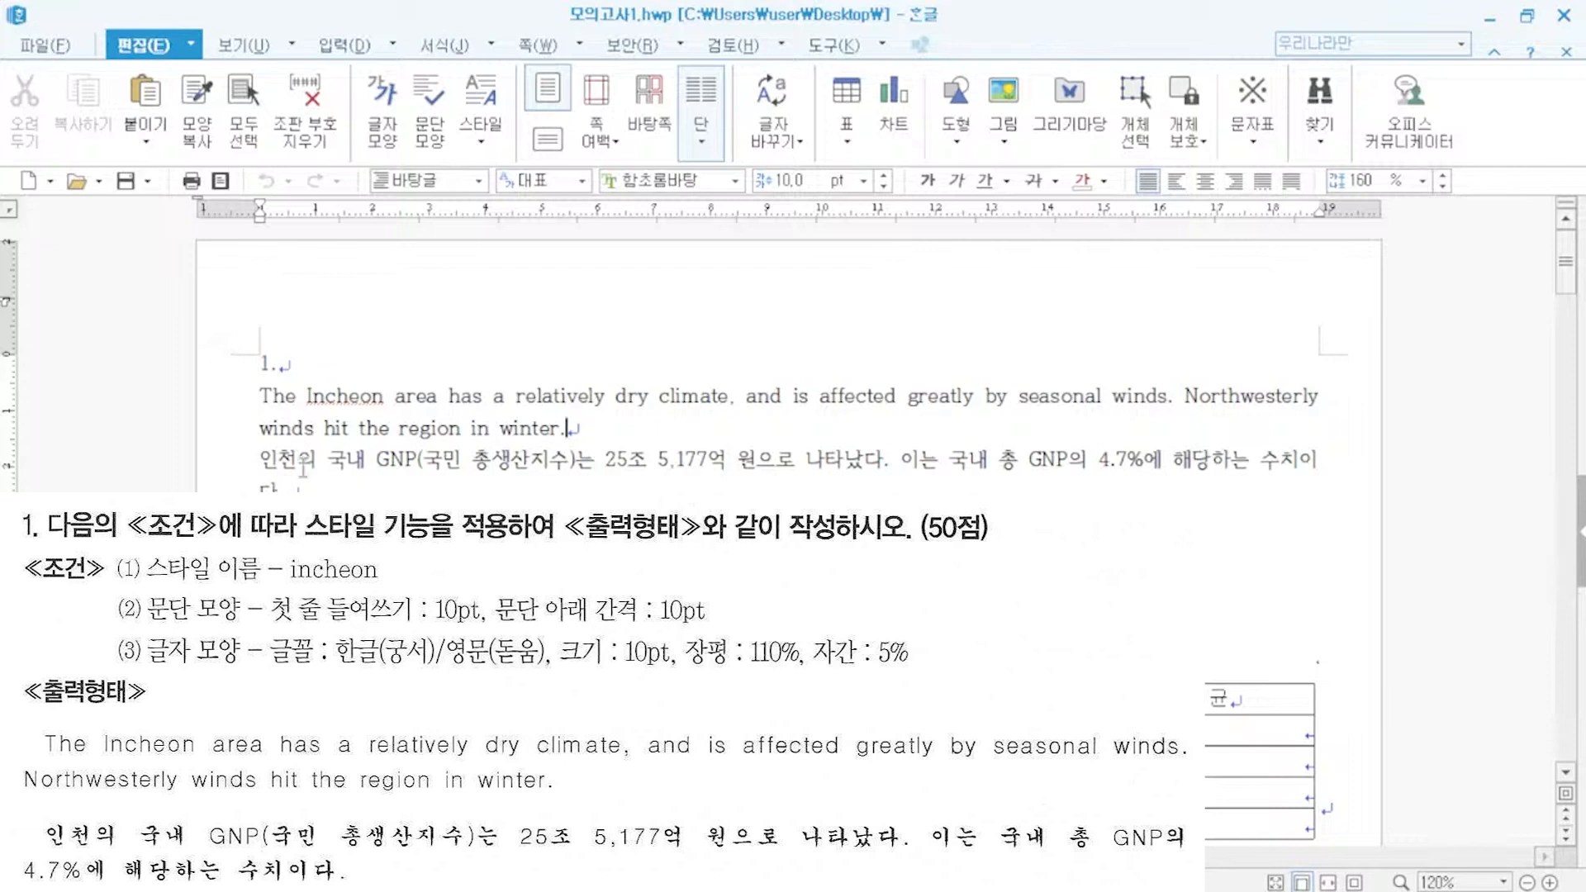
- Select the English and Korean paragraphs under item 1 and start a new paragraph style named incheon
left_click_drag(314, 494, 237, 411)
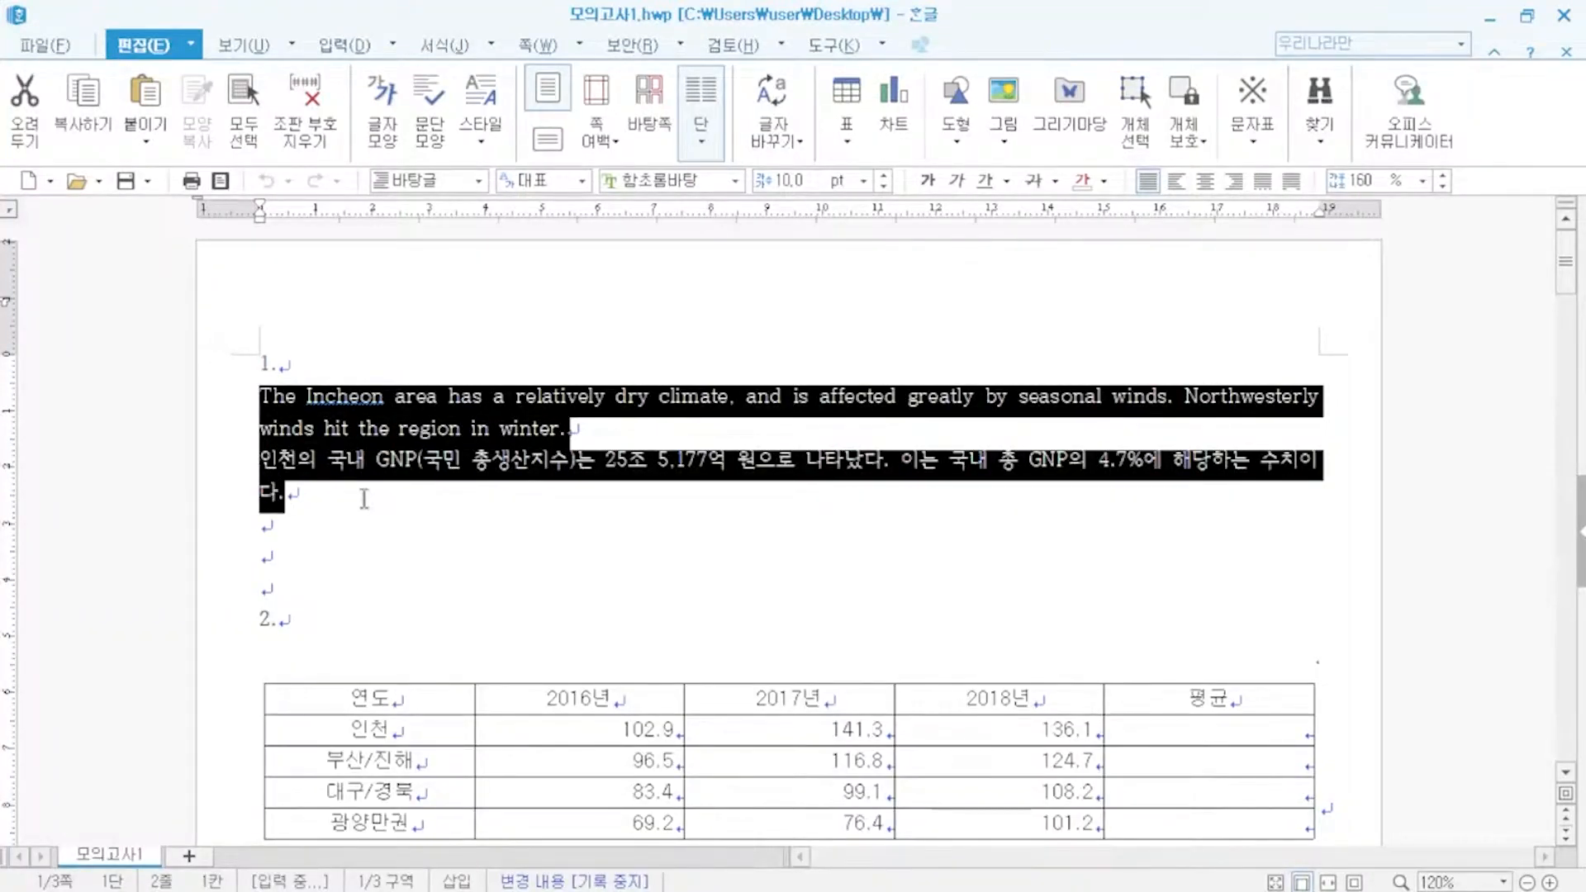
key("F6")
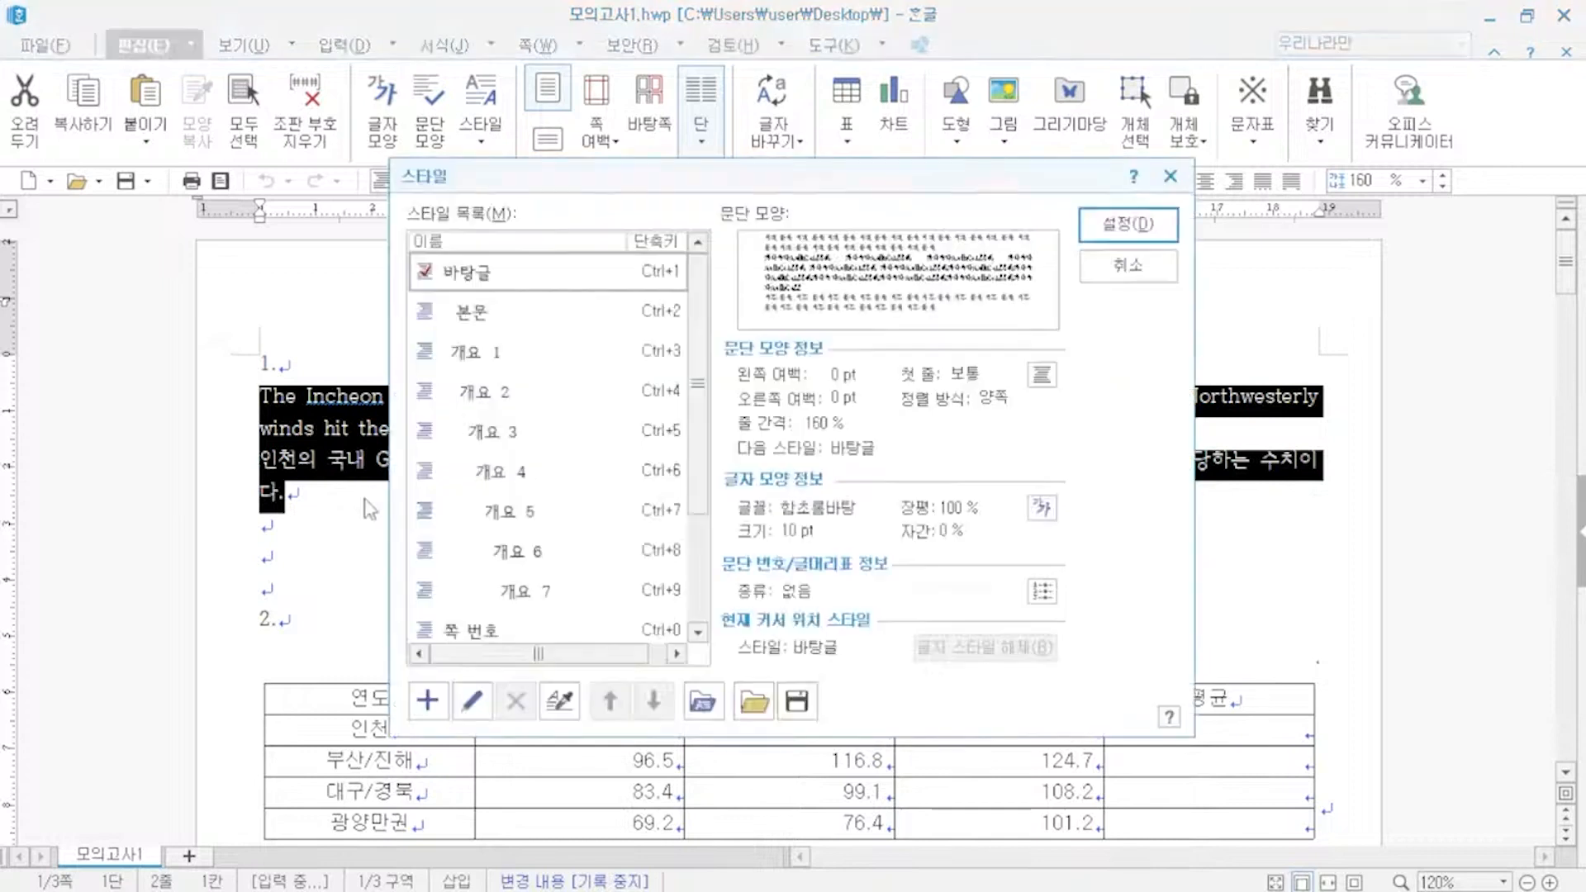
left_click(428, 702)
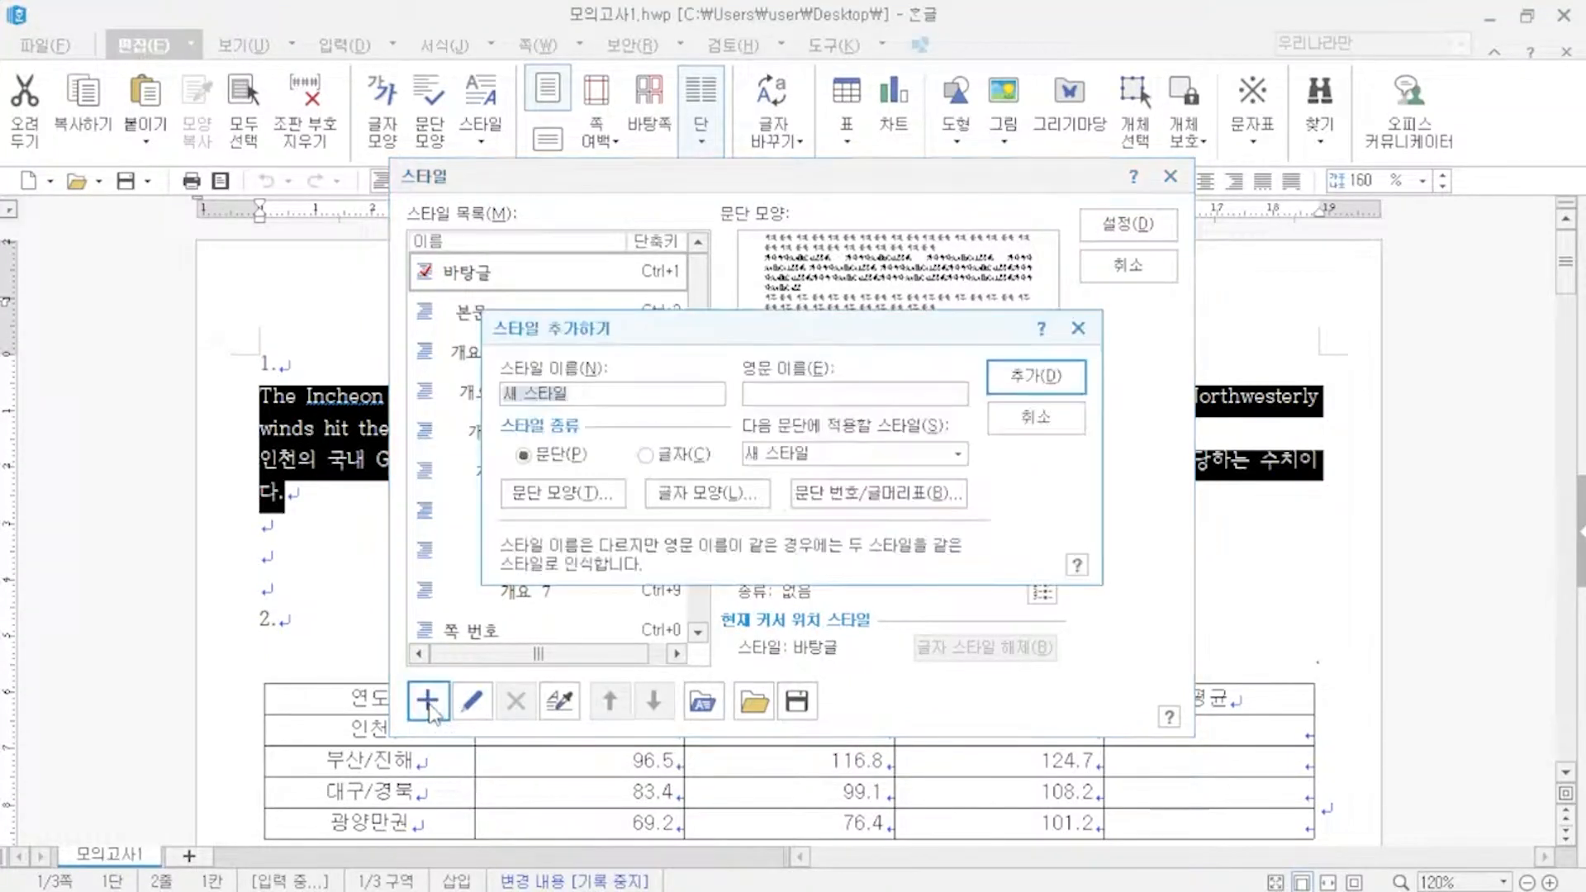
type("incheon")
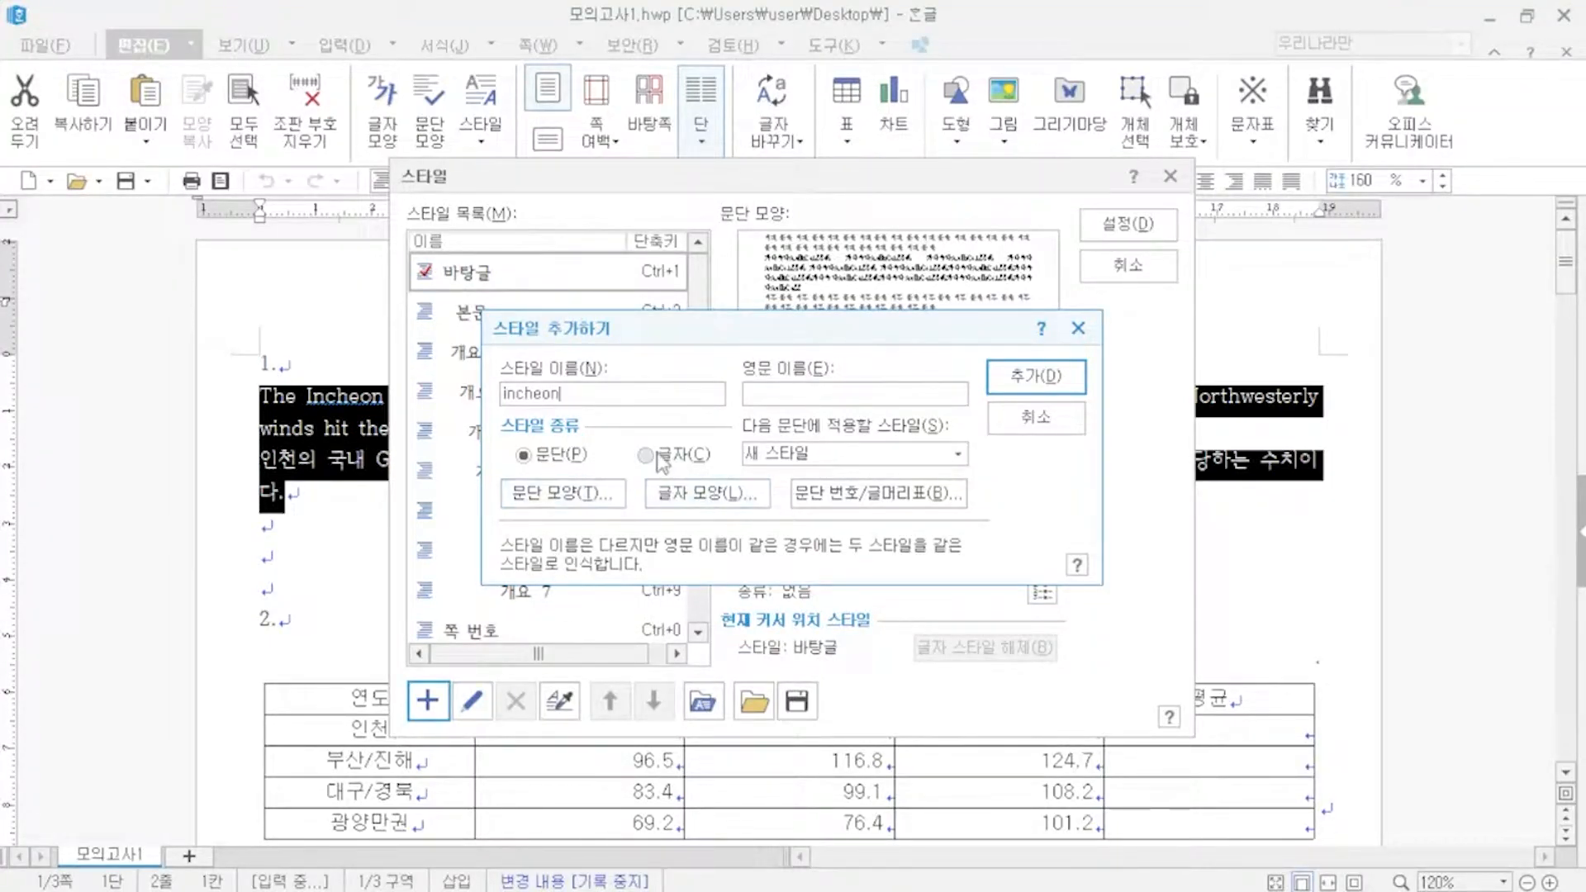
- Set the new style's paragraph shape to a 10 pt first-line indent and 10 pt spacing below the paragraph
left_click(588, 496)
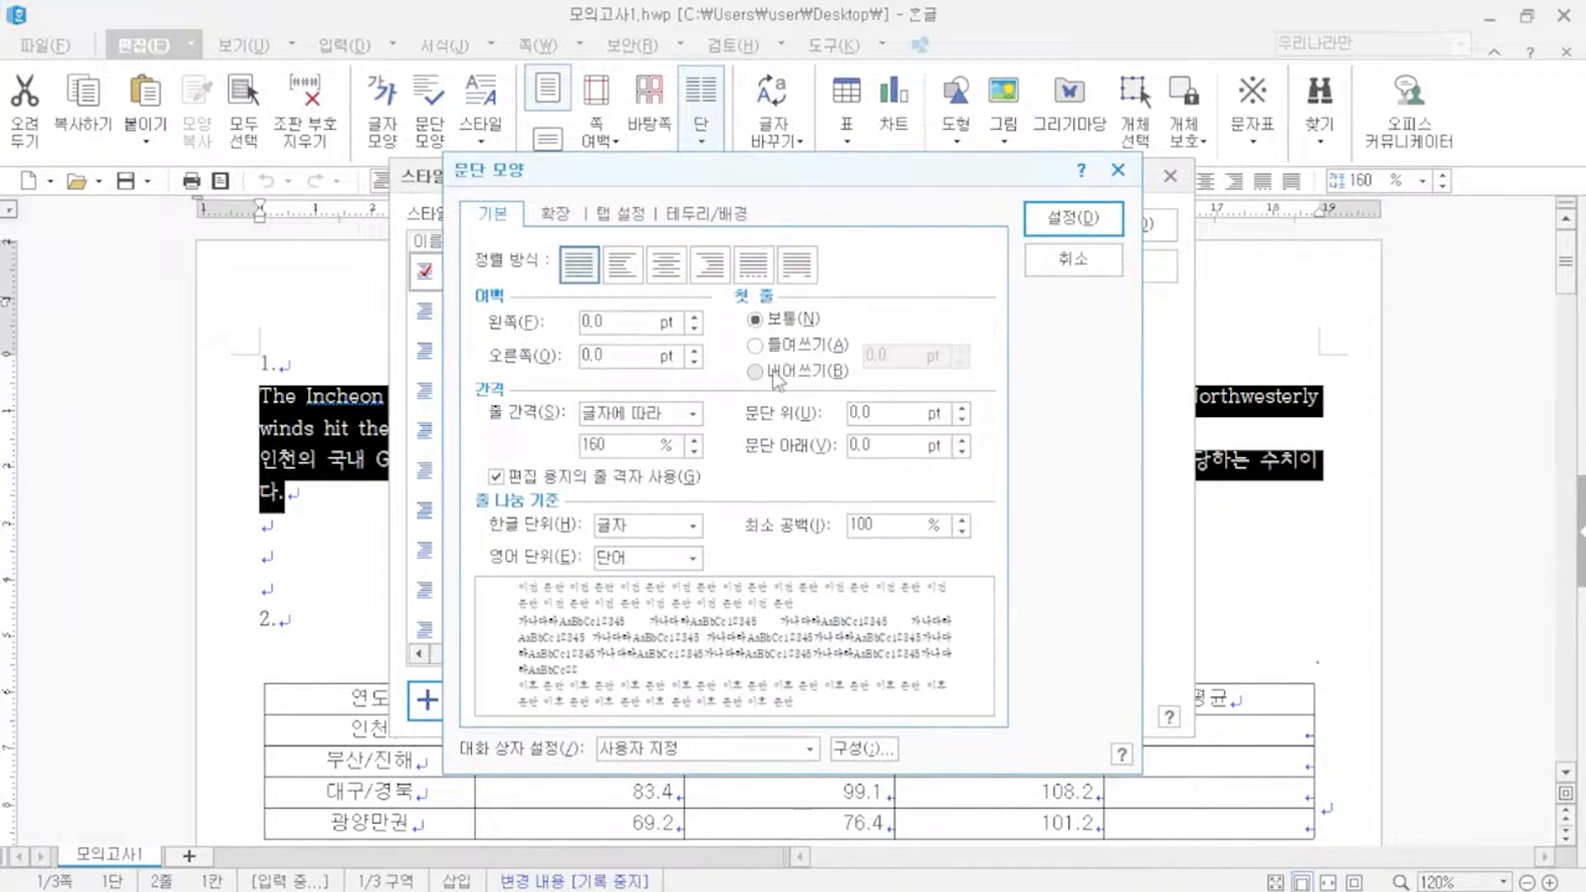
left_click(758, 346)
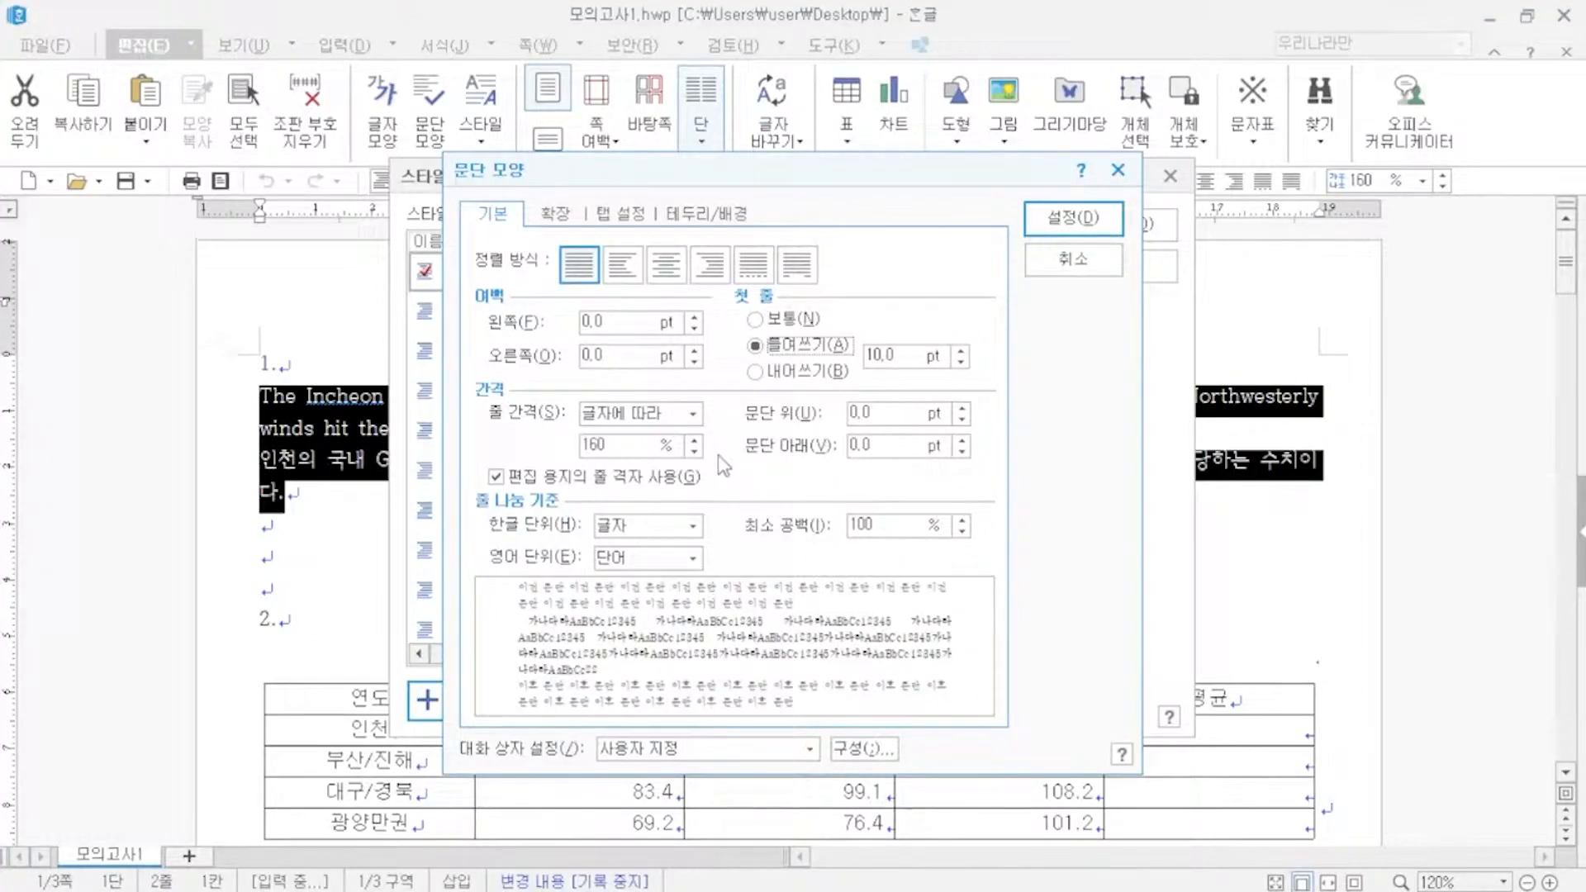
double_click(878, 446)
type("10")
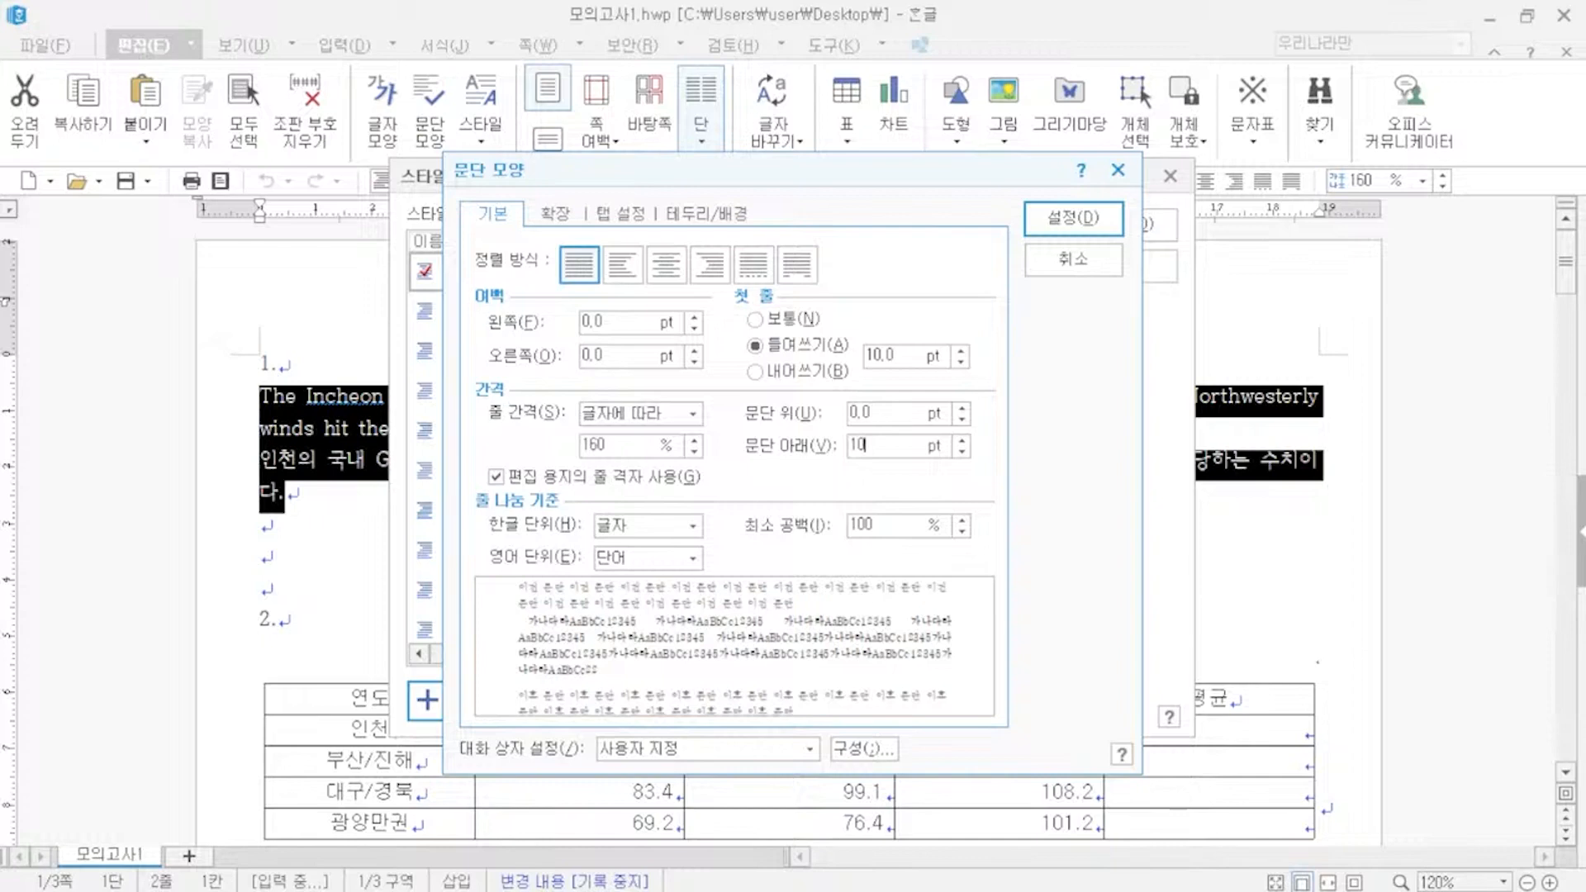
left_click(1073, 219)
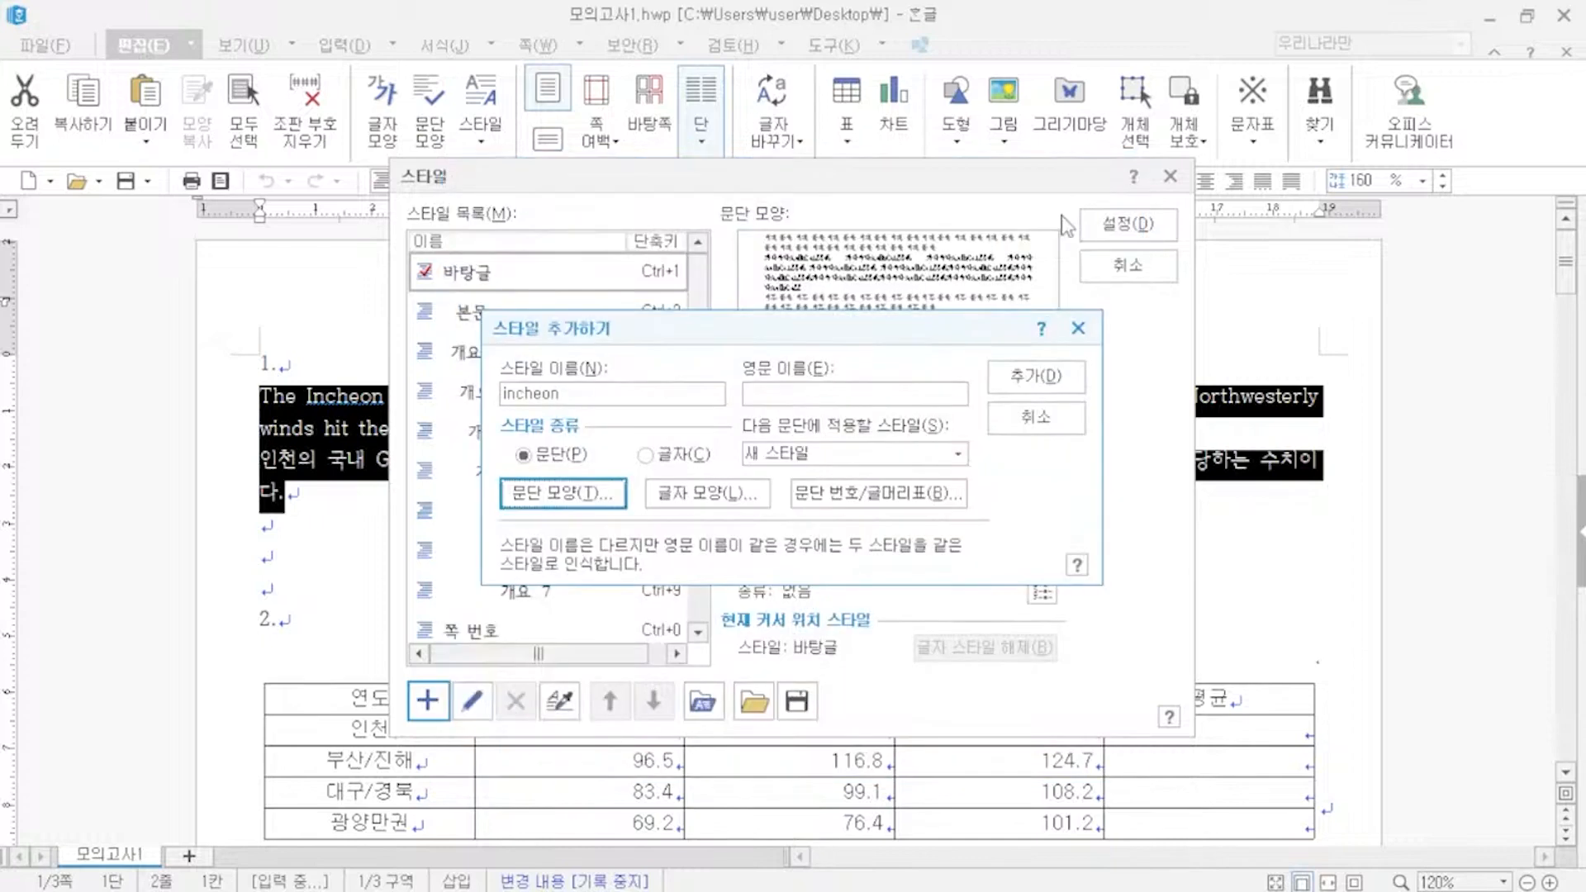
- Set the style's Korean (한글) characters to the 궁서 font with 110% character width and 5% letter spacing
left_click(727, 509)
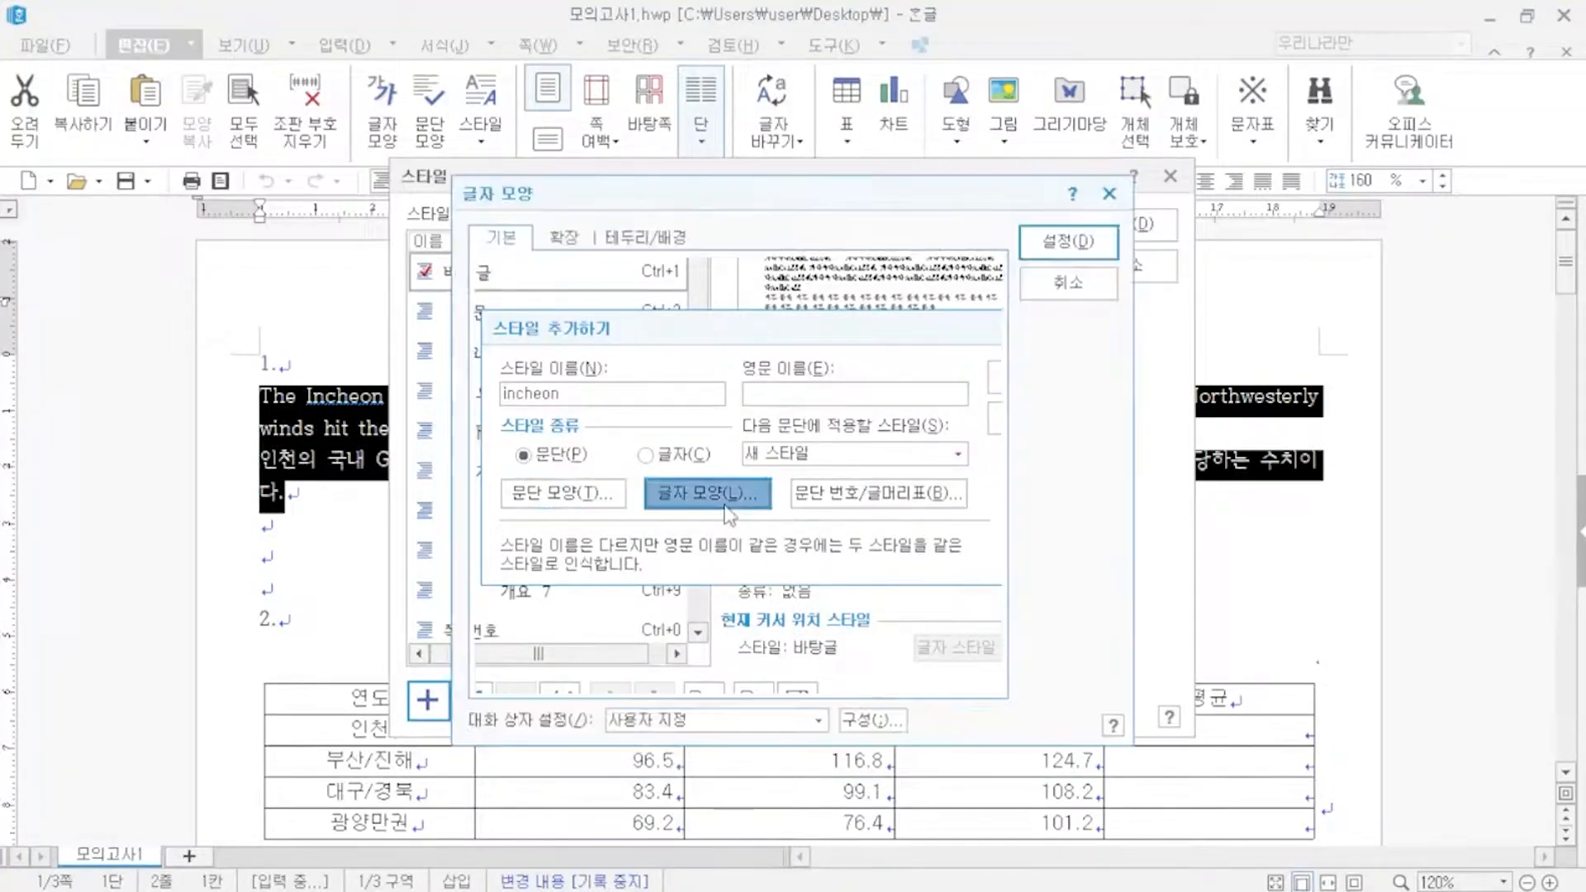
left_click(639, 347)
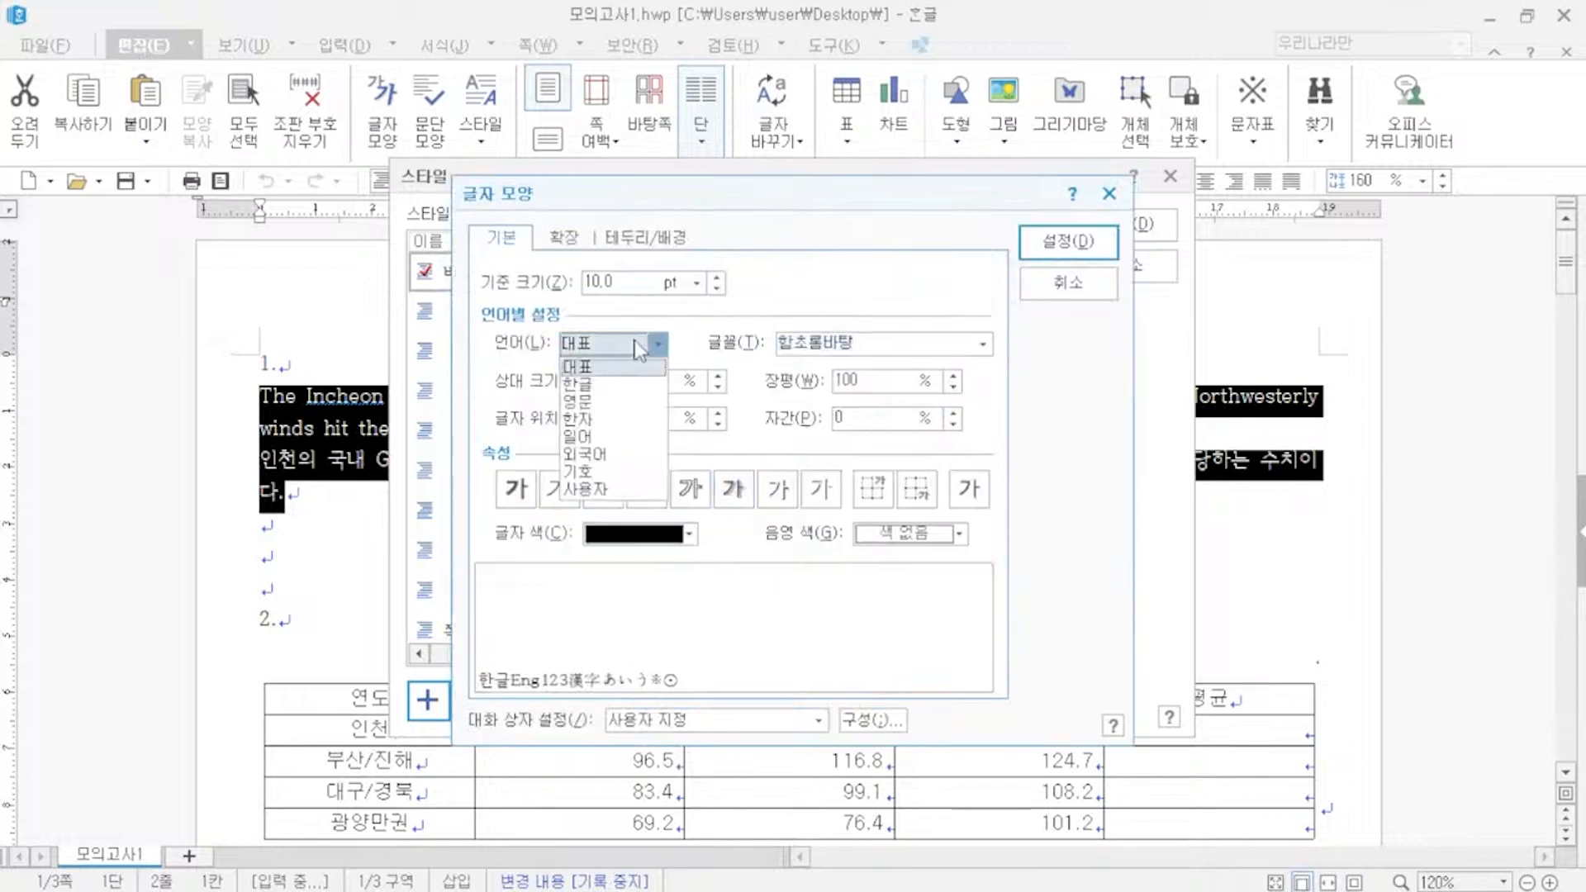
left_click(590, 384)
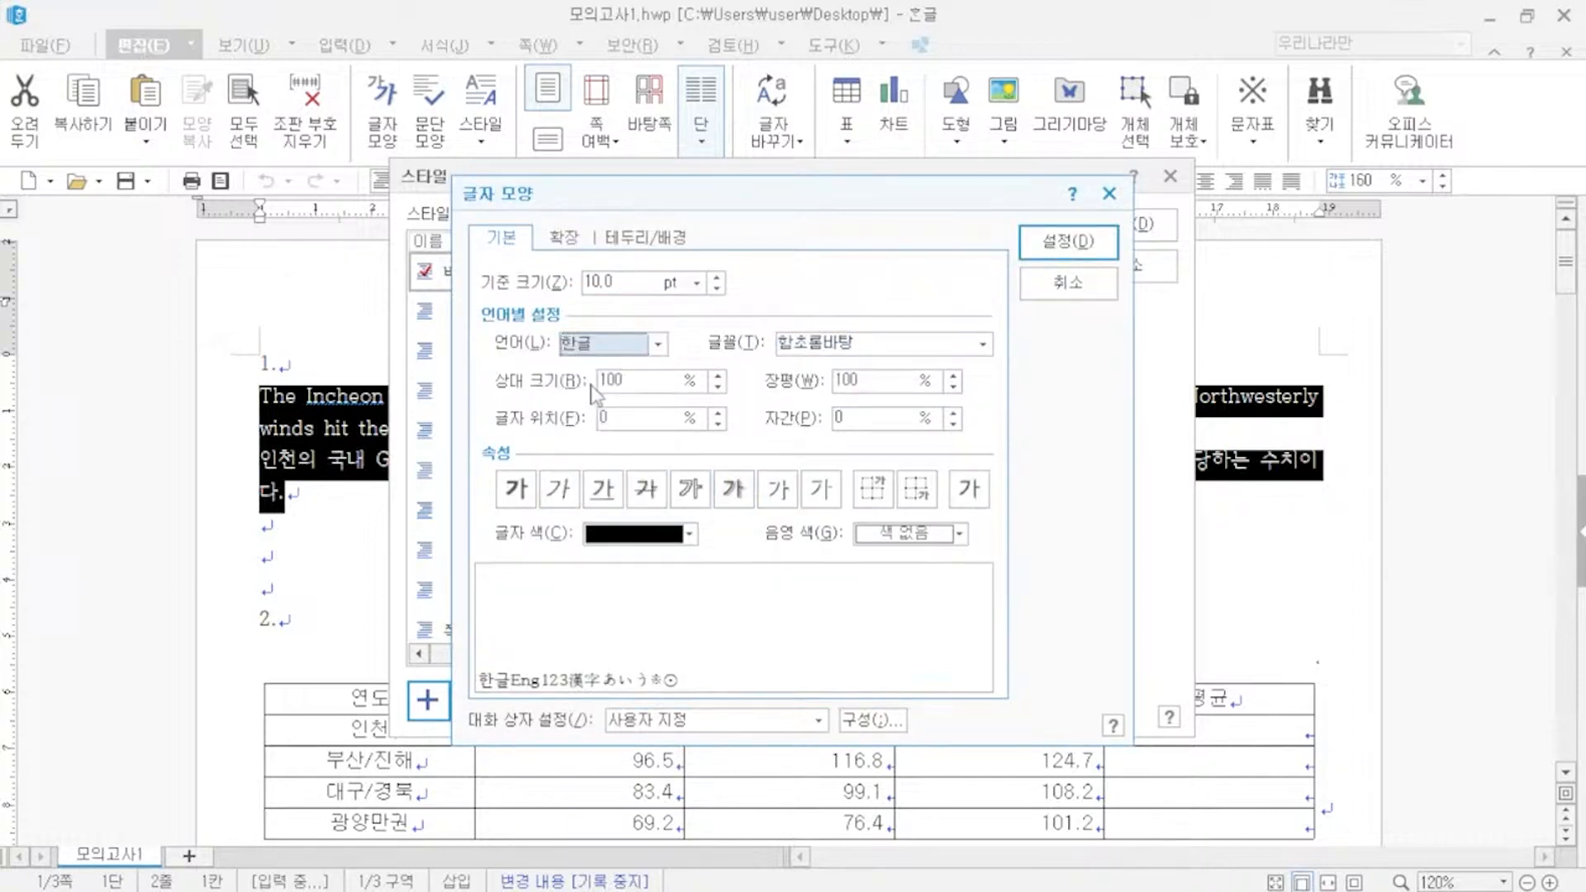
left_click(826, 342)
type("궁서")
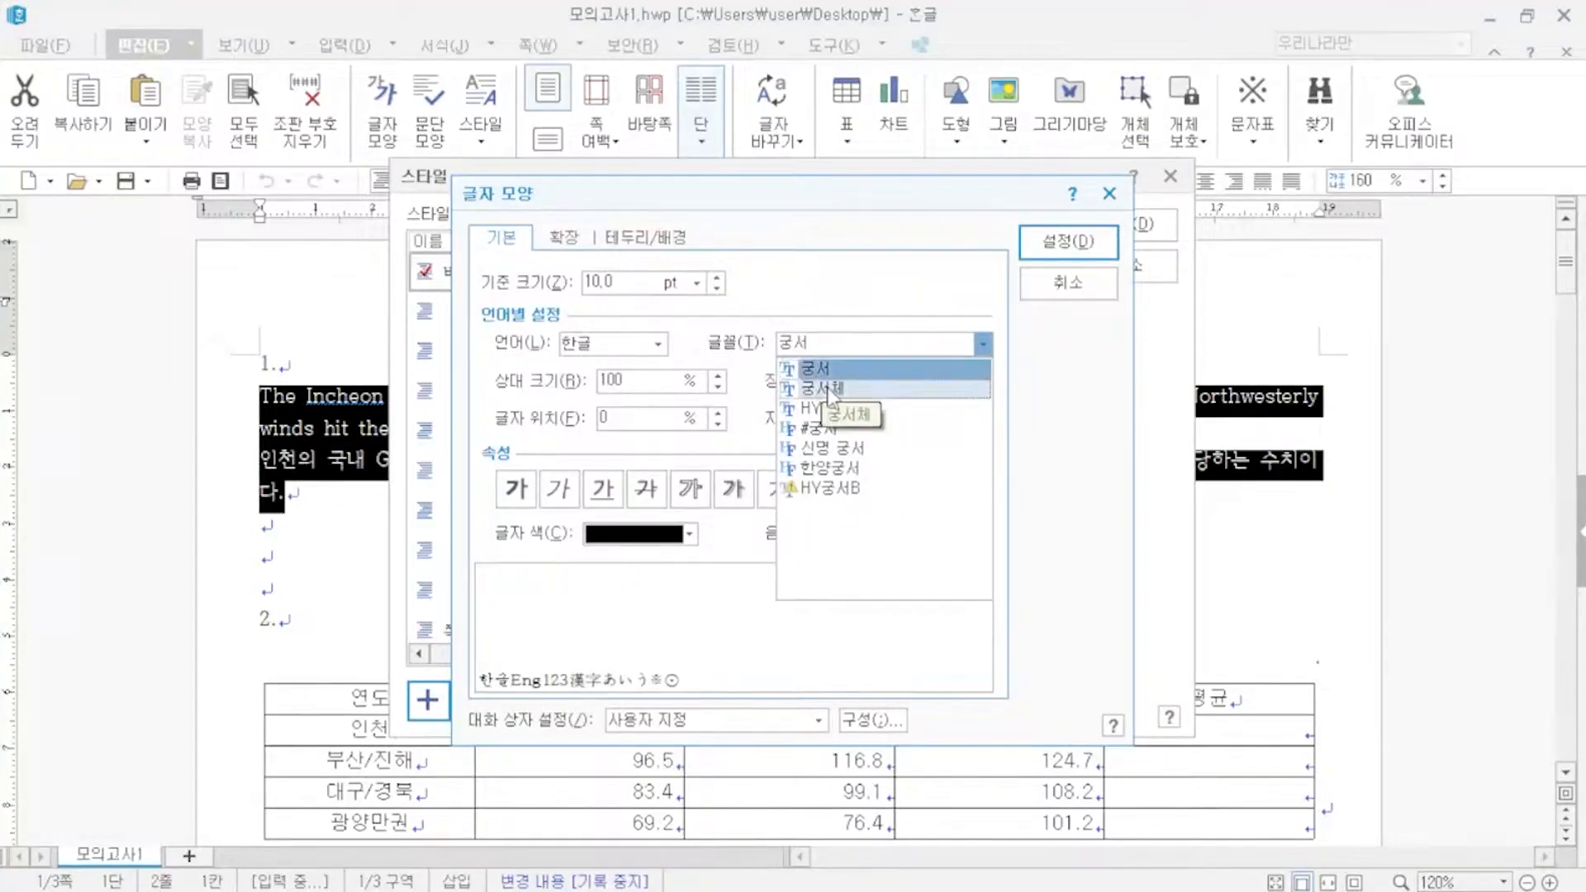
left_click(850, 368)
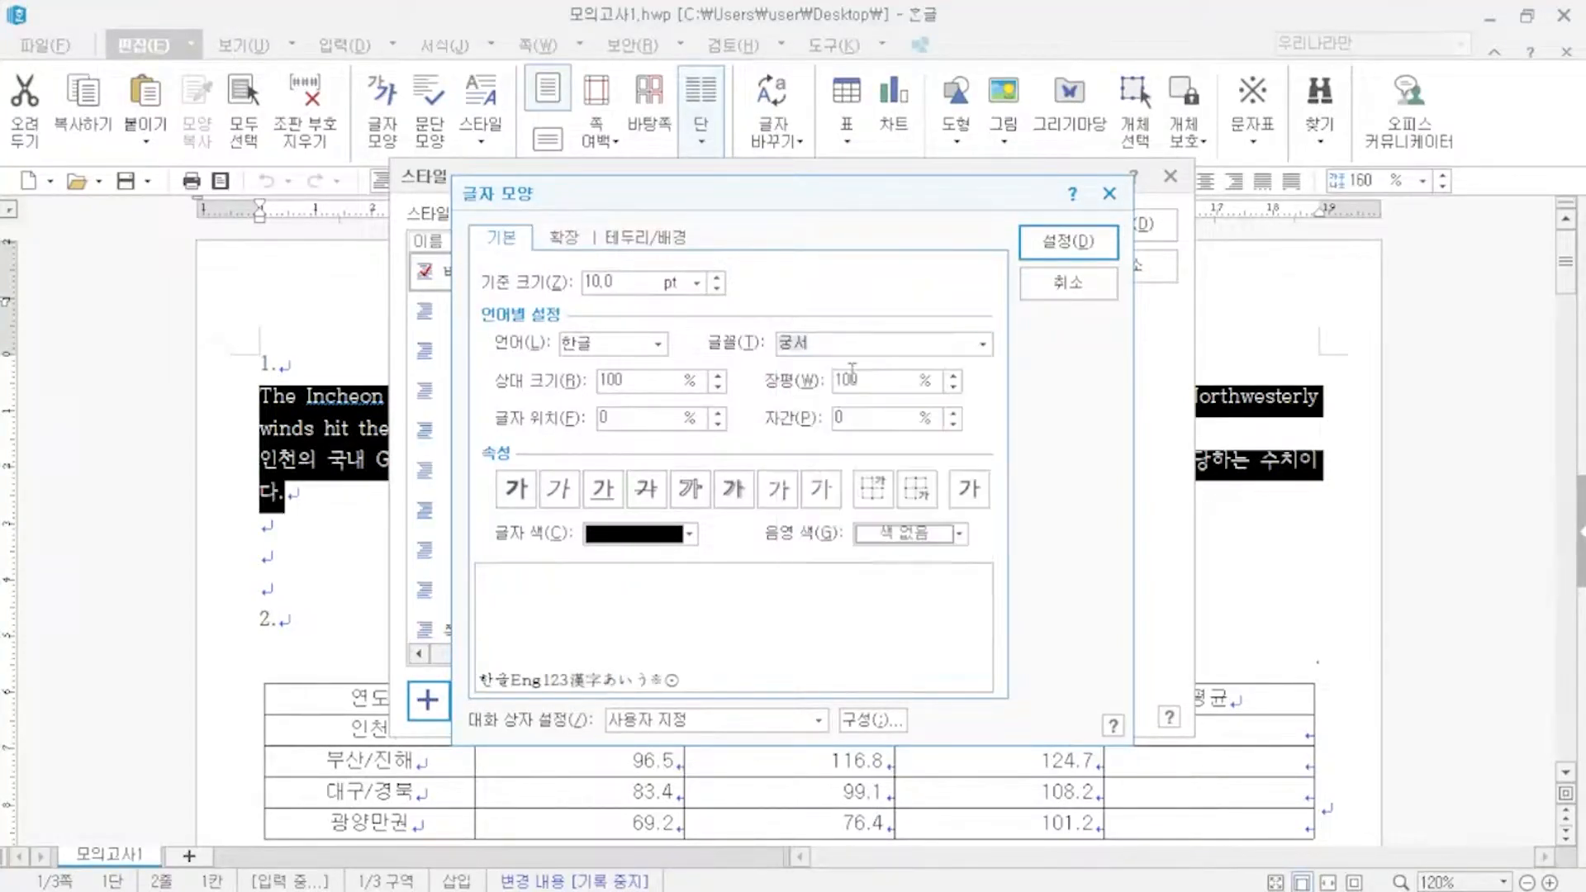
double_click(866, 382)
type("110")
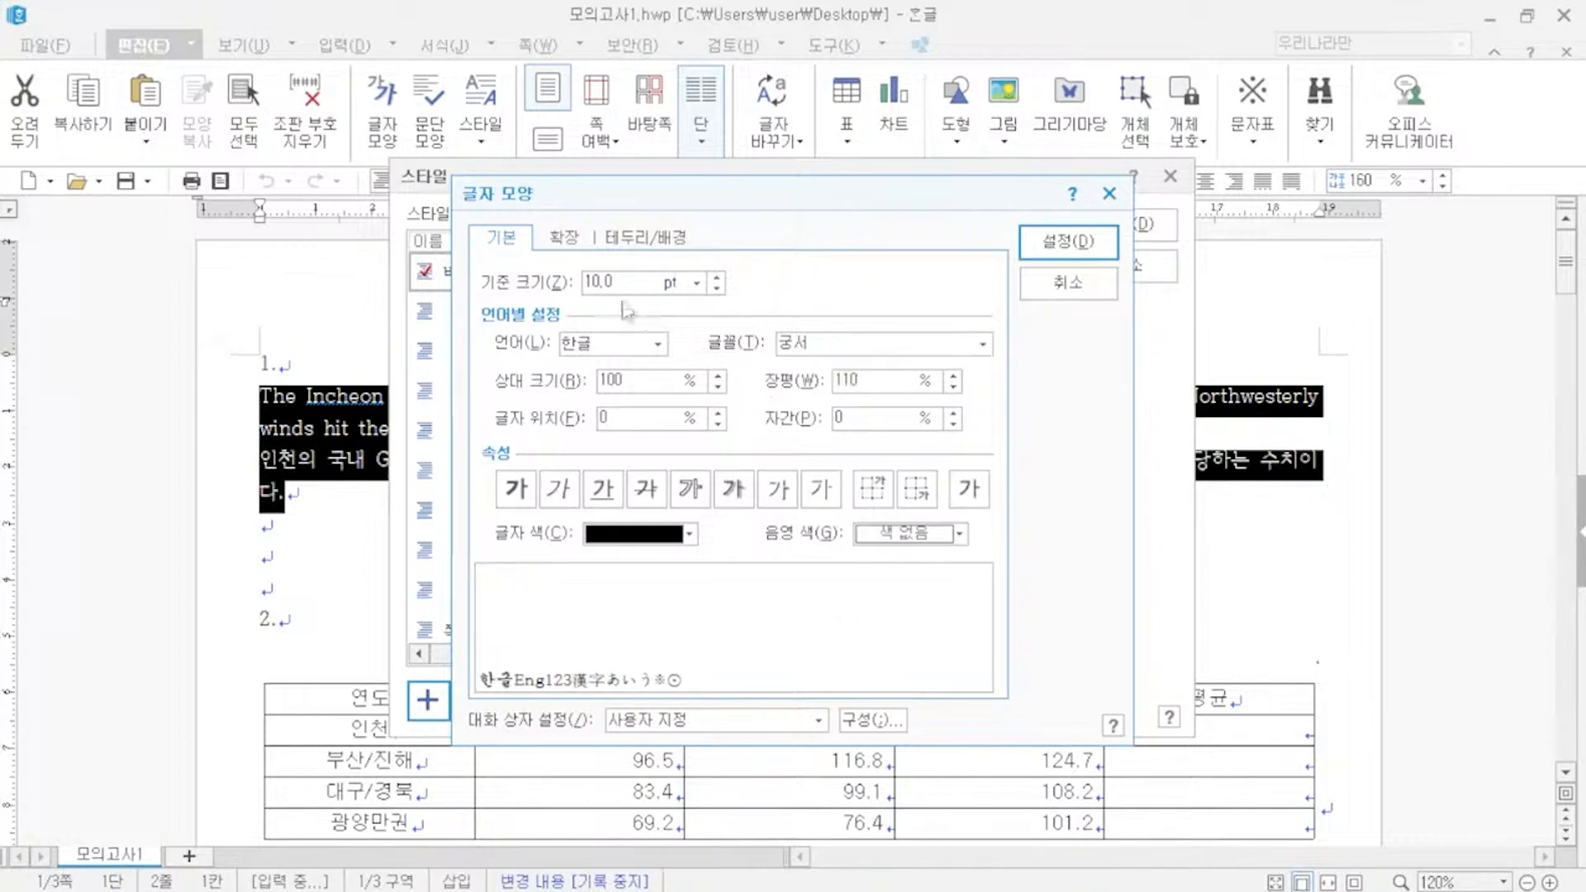
double_click(865, 427)
type("5")
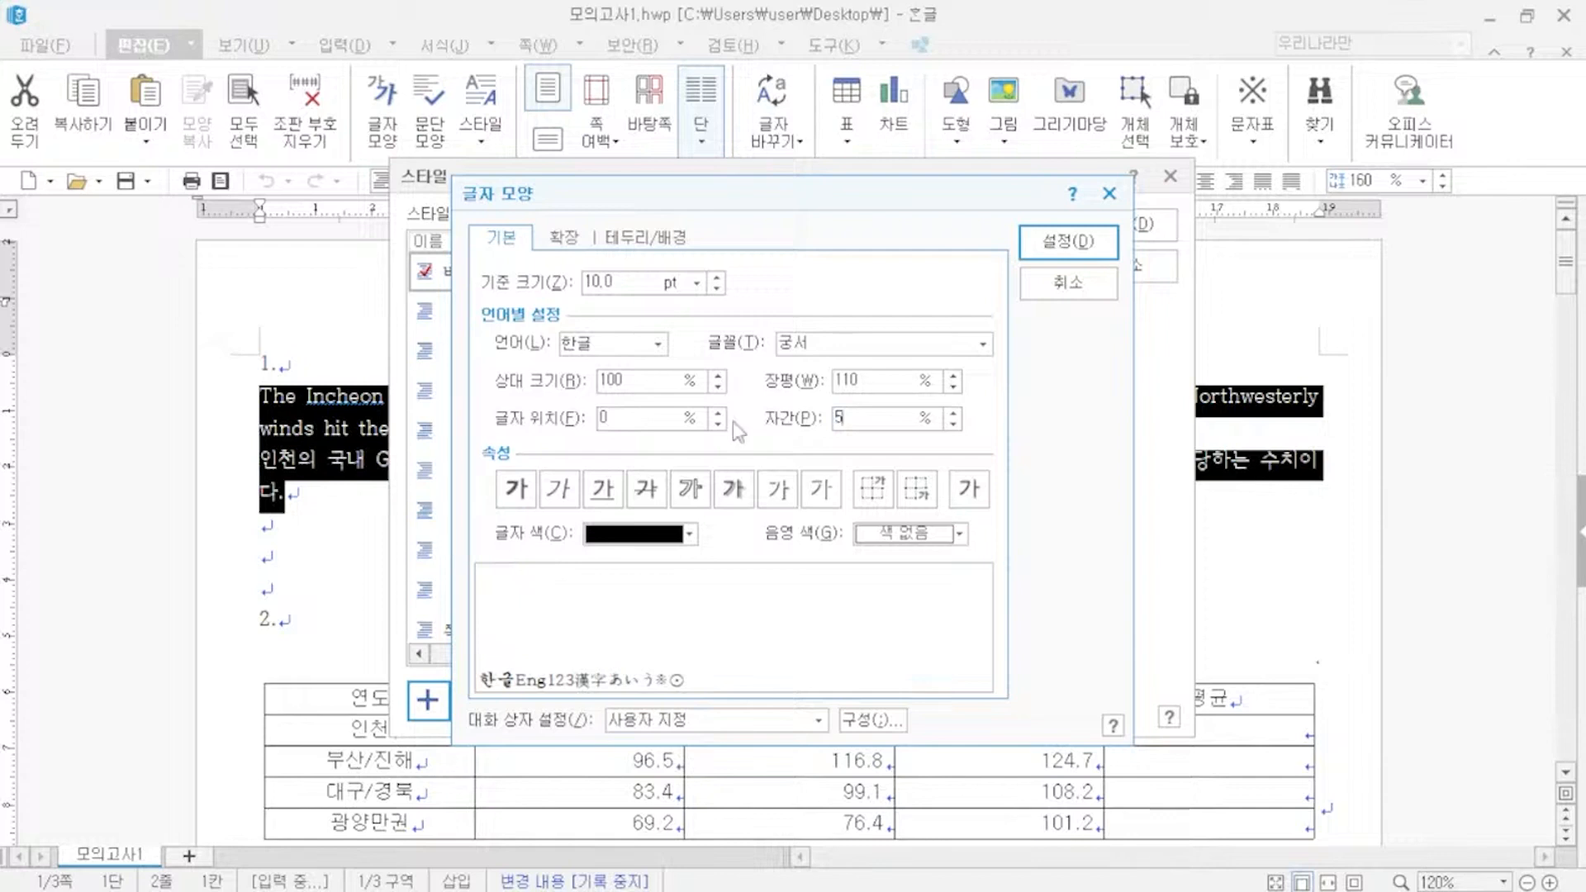
- Set the style's English (영문) characters to the 돋움 font with 110% character width and confirm the character shape
left_click(611, 357)
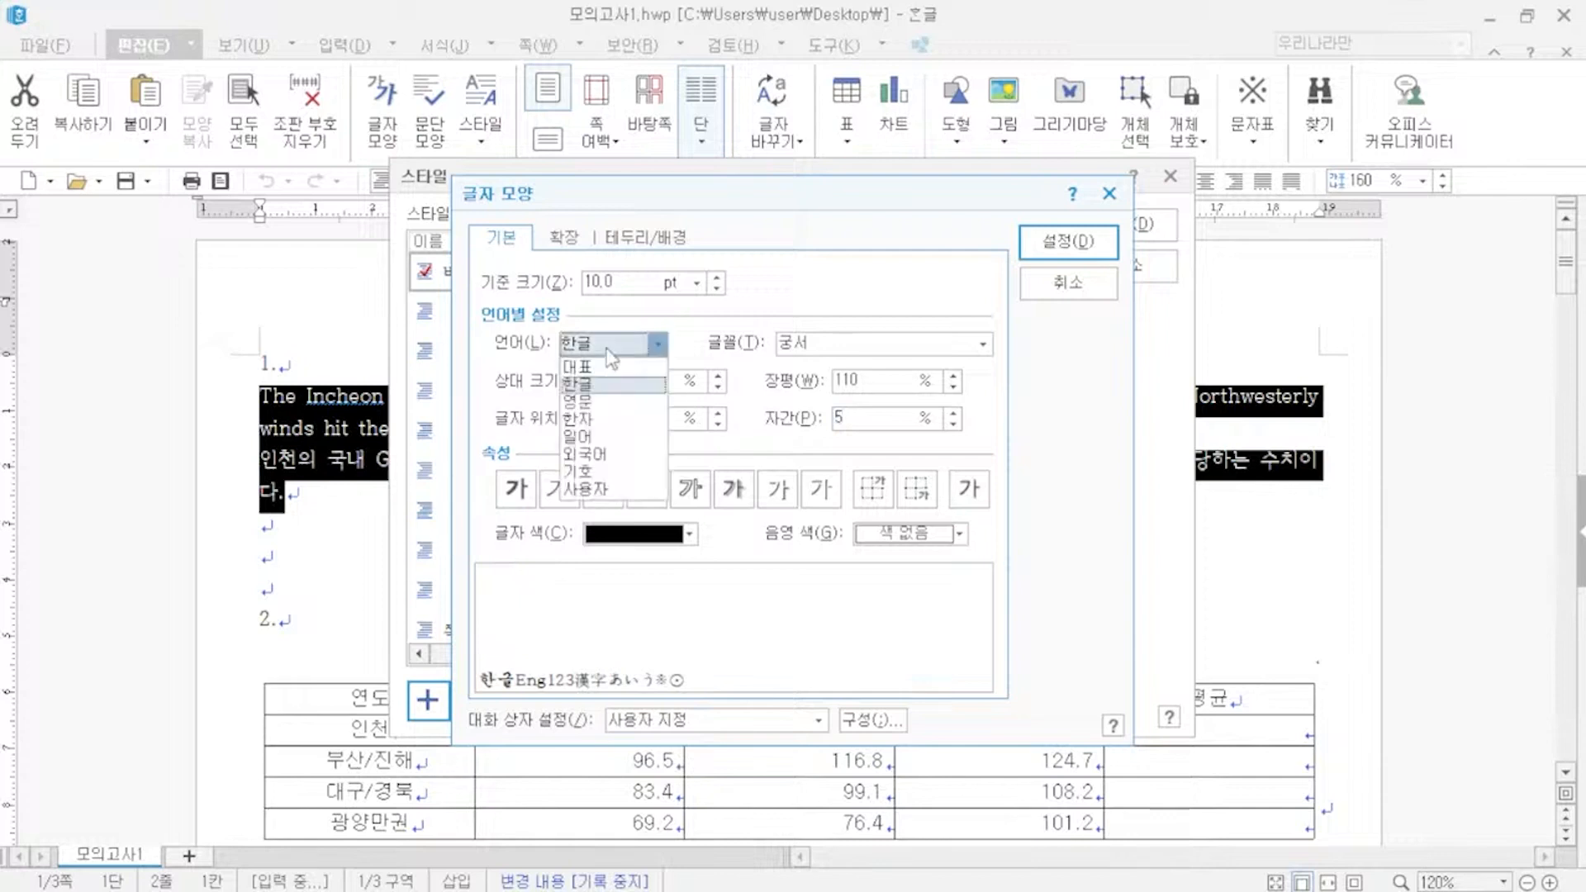
left_click(597, 399)
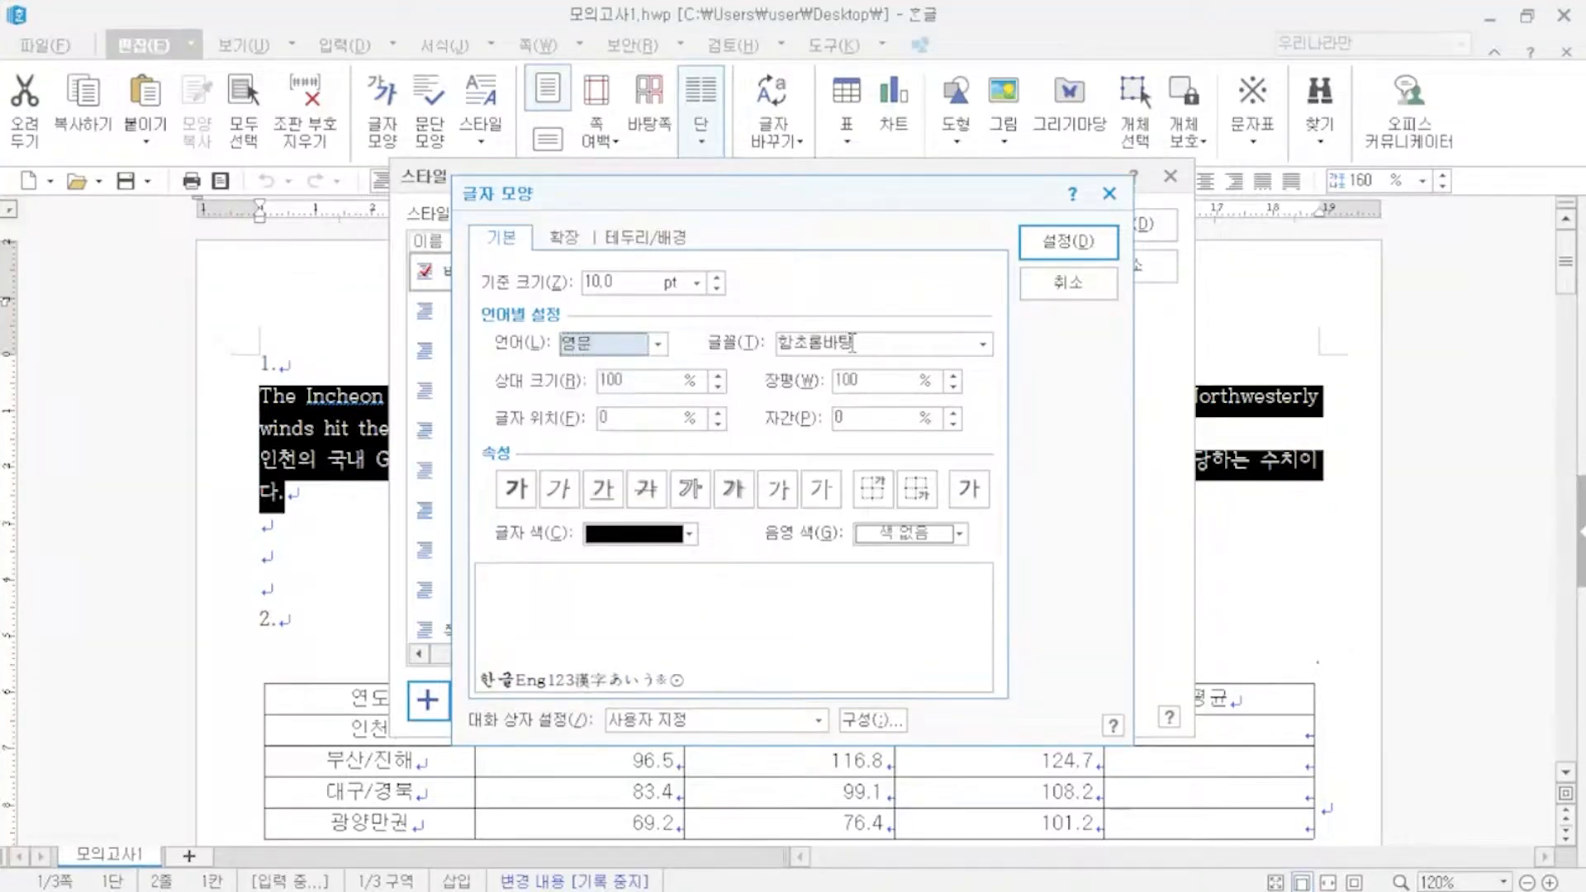
left_click(875, 344)
type("돋움")
left_click(836, 370)
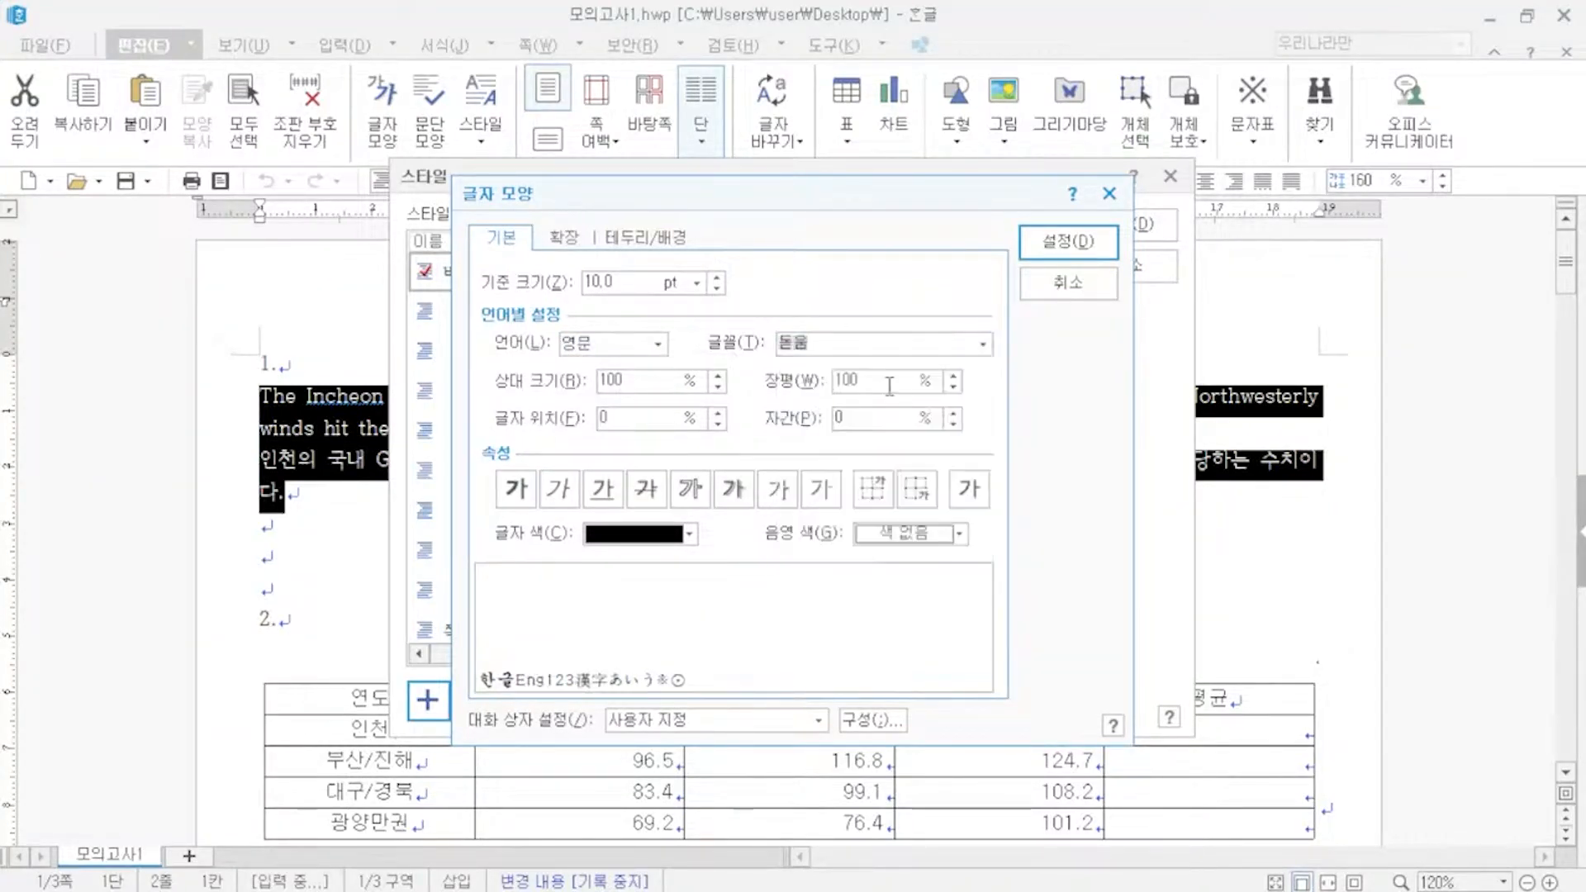
left_click(901, 381)
left_click_drag(901, 381, 770, 393)
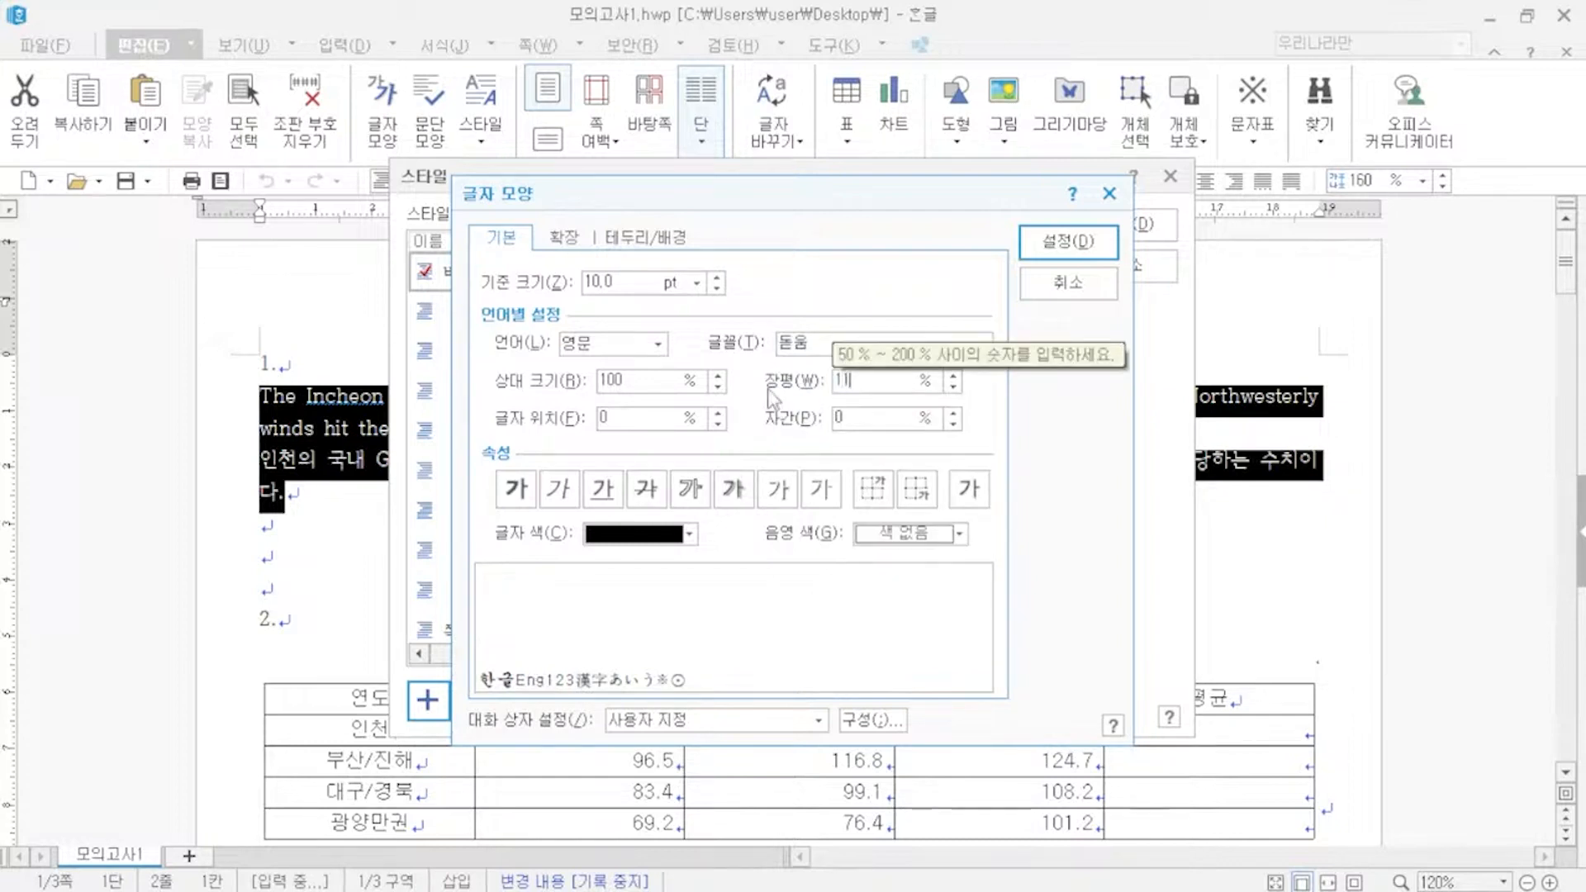
type("110")
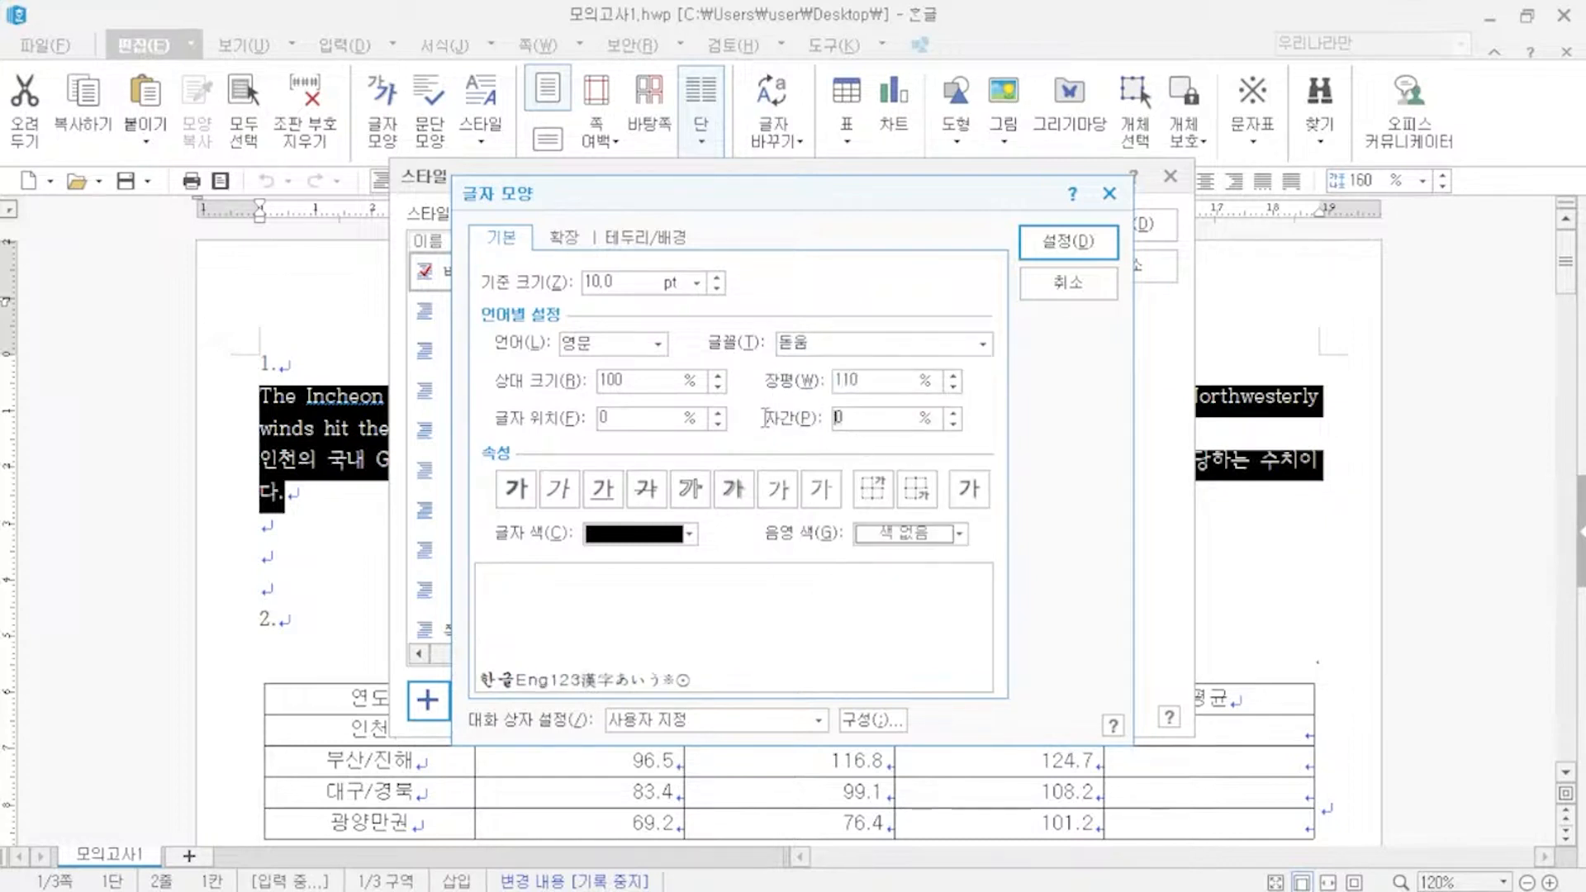
left_click(1064, 251)
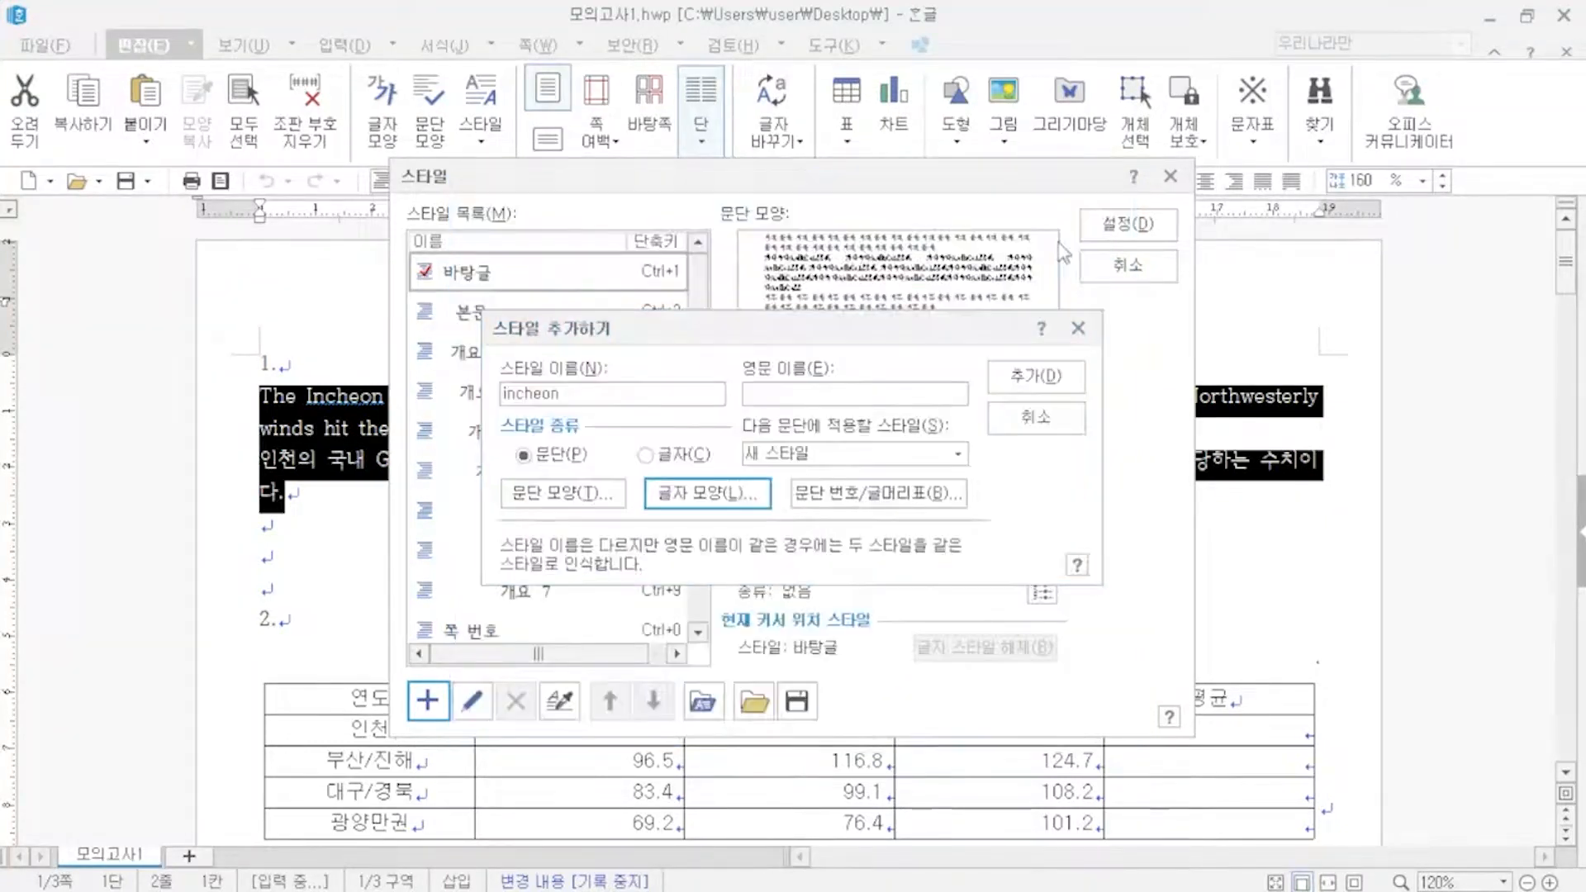
- Add the incheon style to the style list, apply it to the selected paragraphs, and clear the selection
left_click(1033, 372)
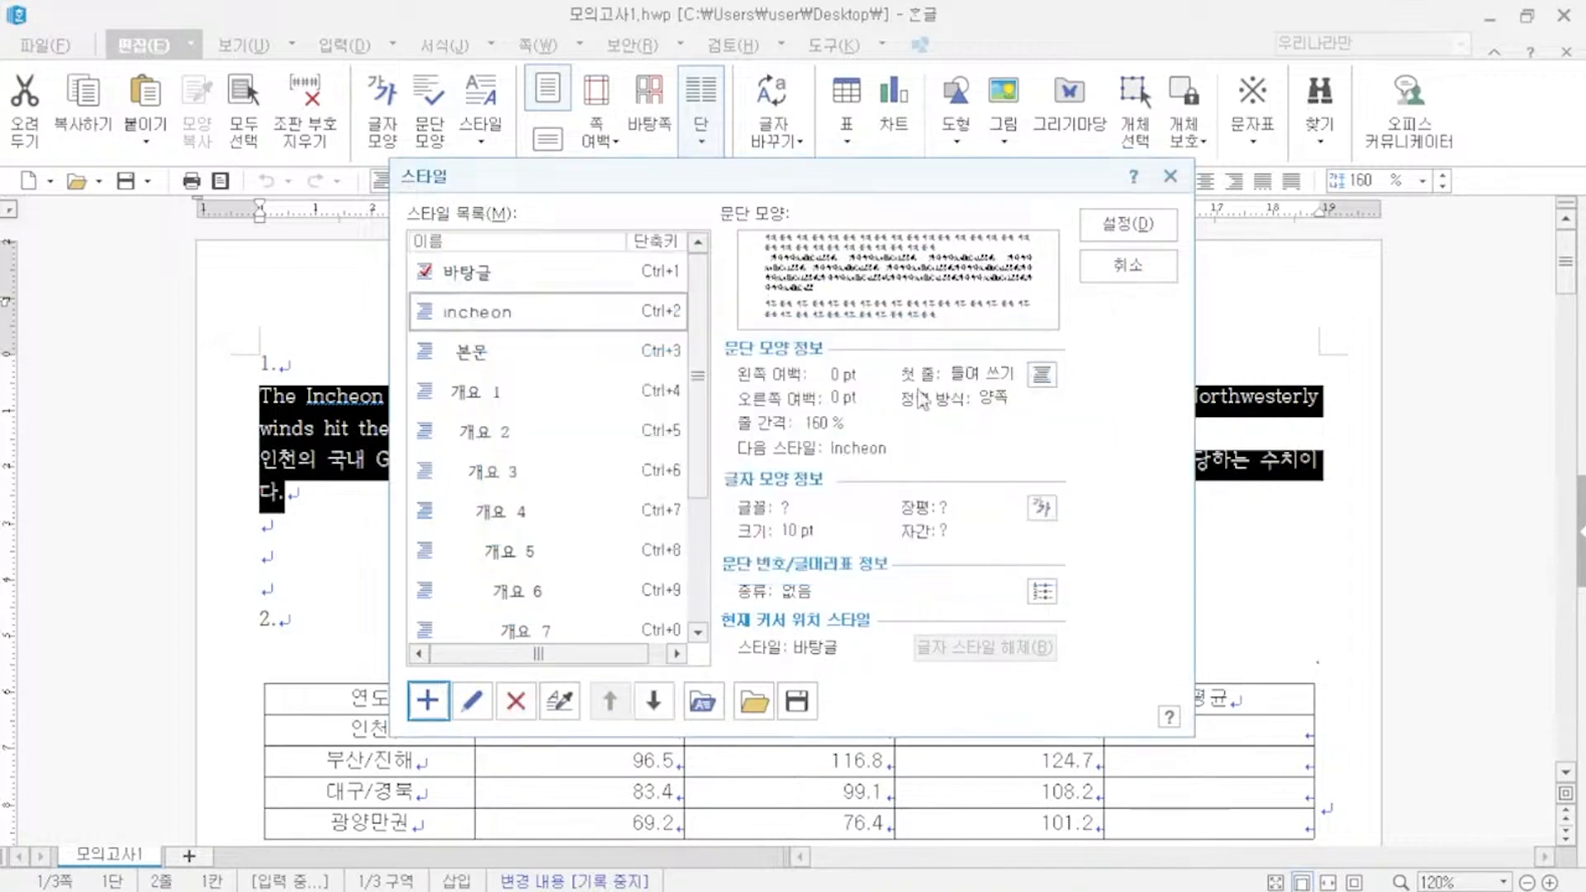
left_click(1115, 233)
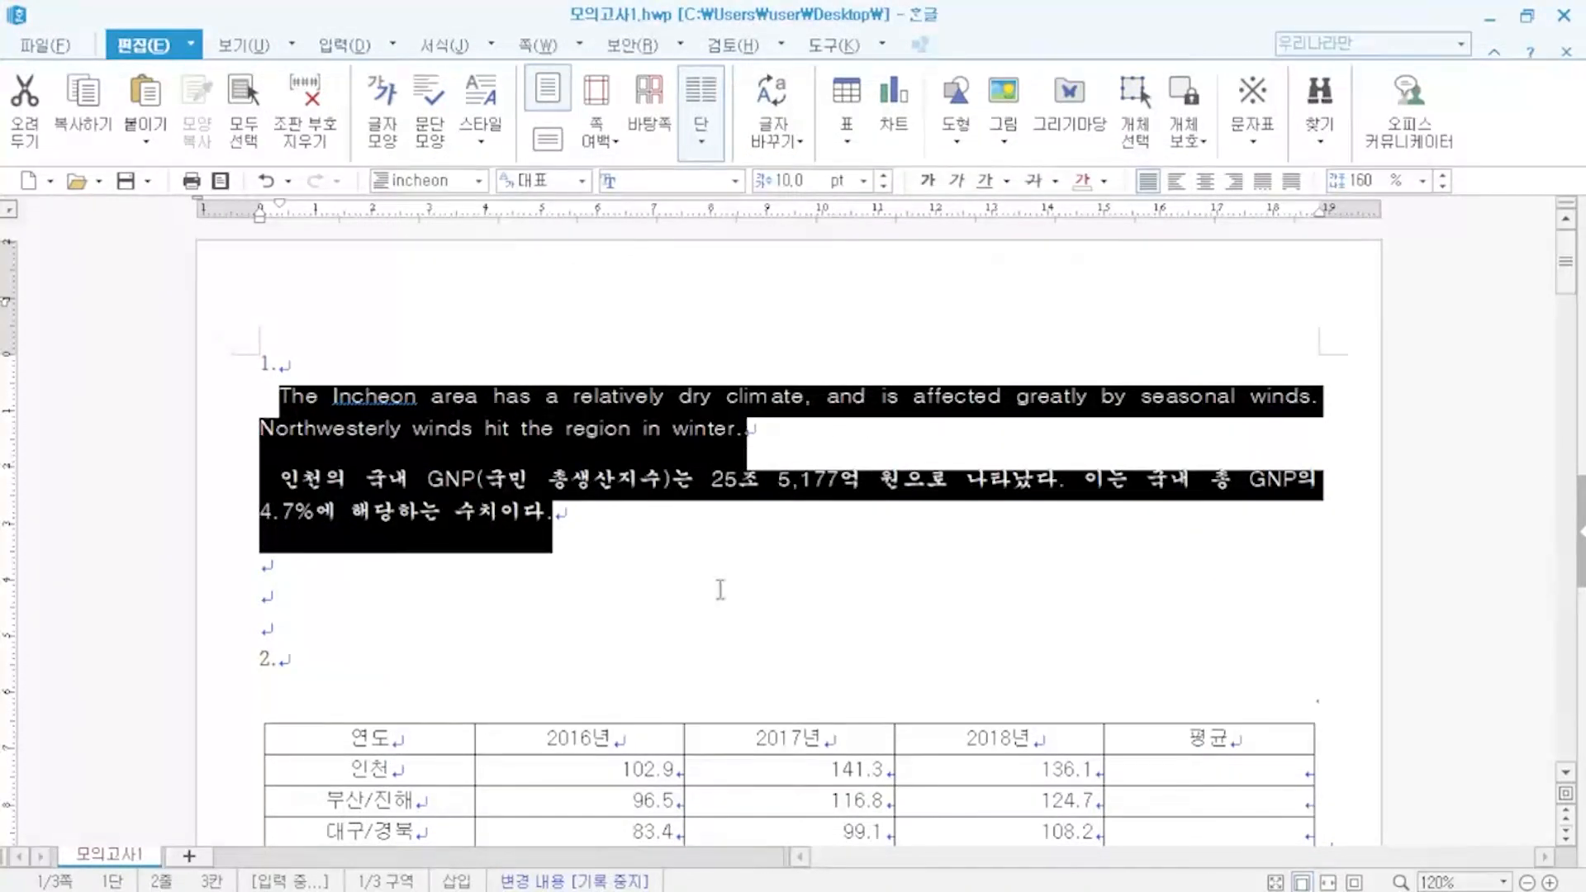
key("Escape")
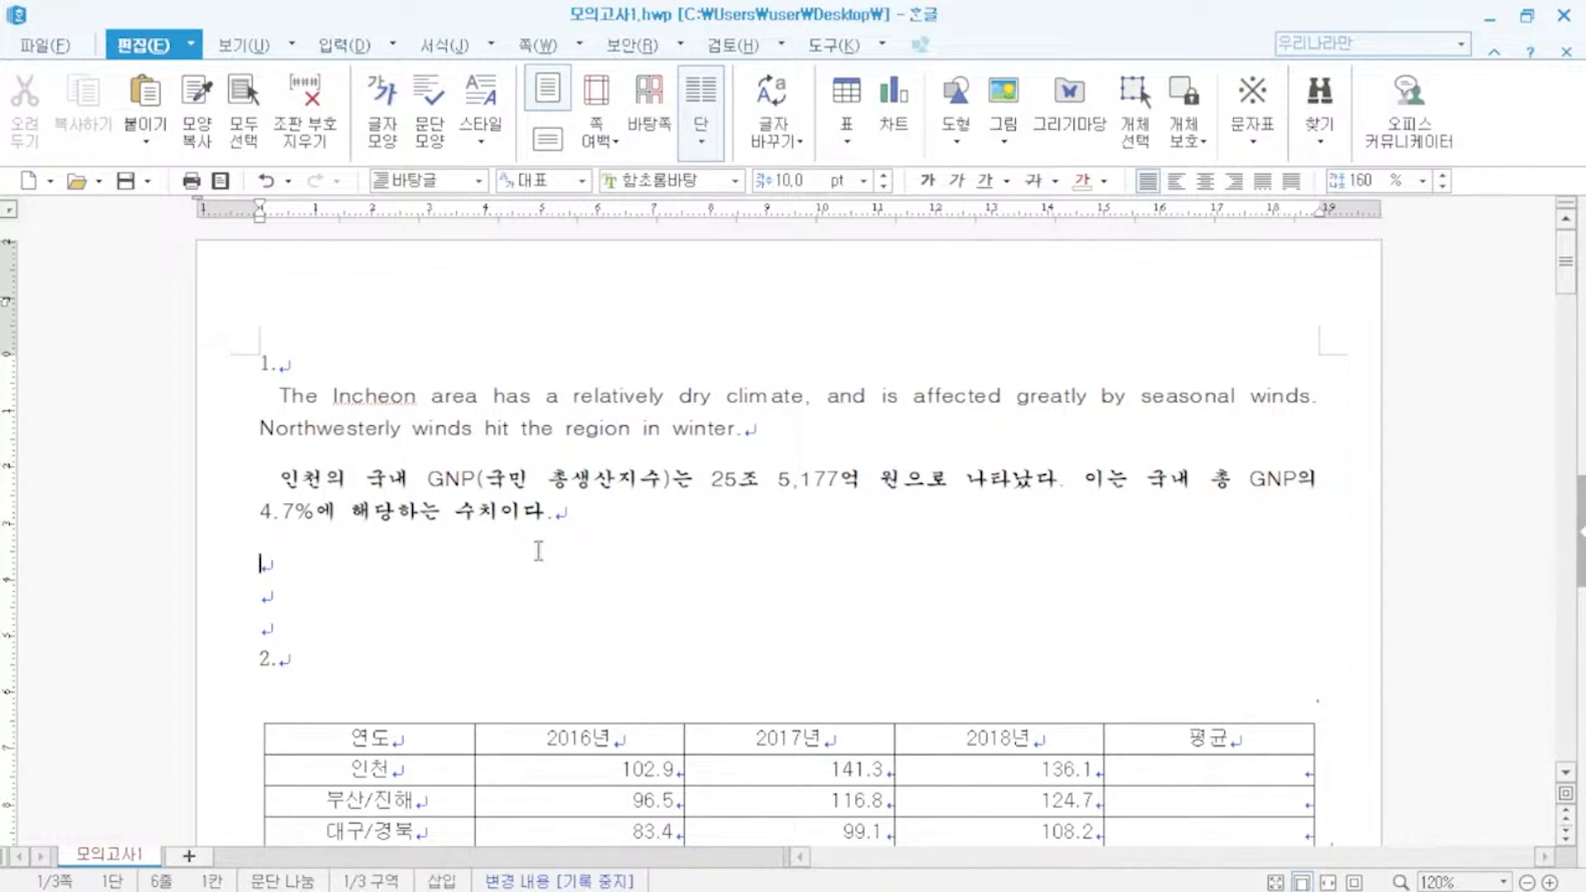
- Consult the table shortcuts (표만들기) in the Notepad notes and place the cursor in the 인천 row's 평균 cell
scroll(538, 551, "down", 3)
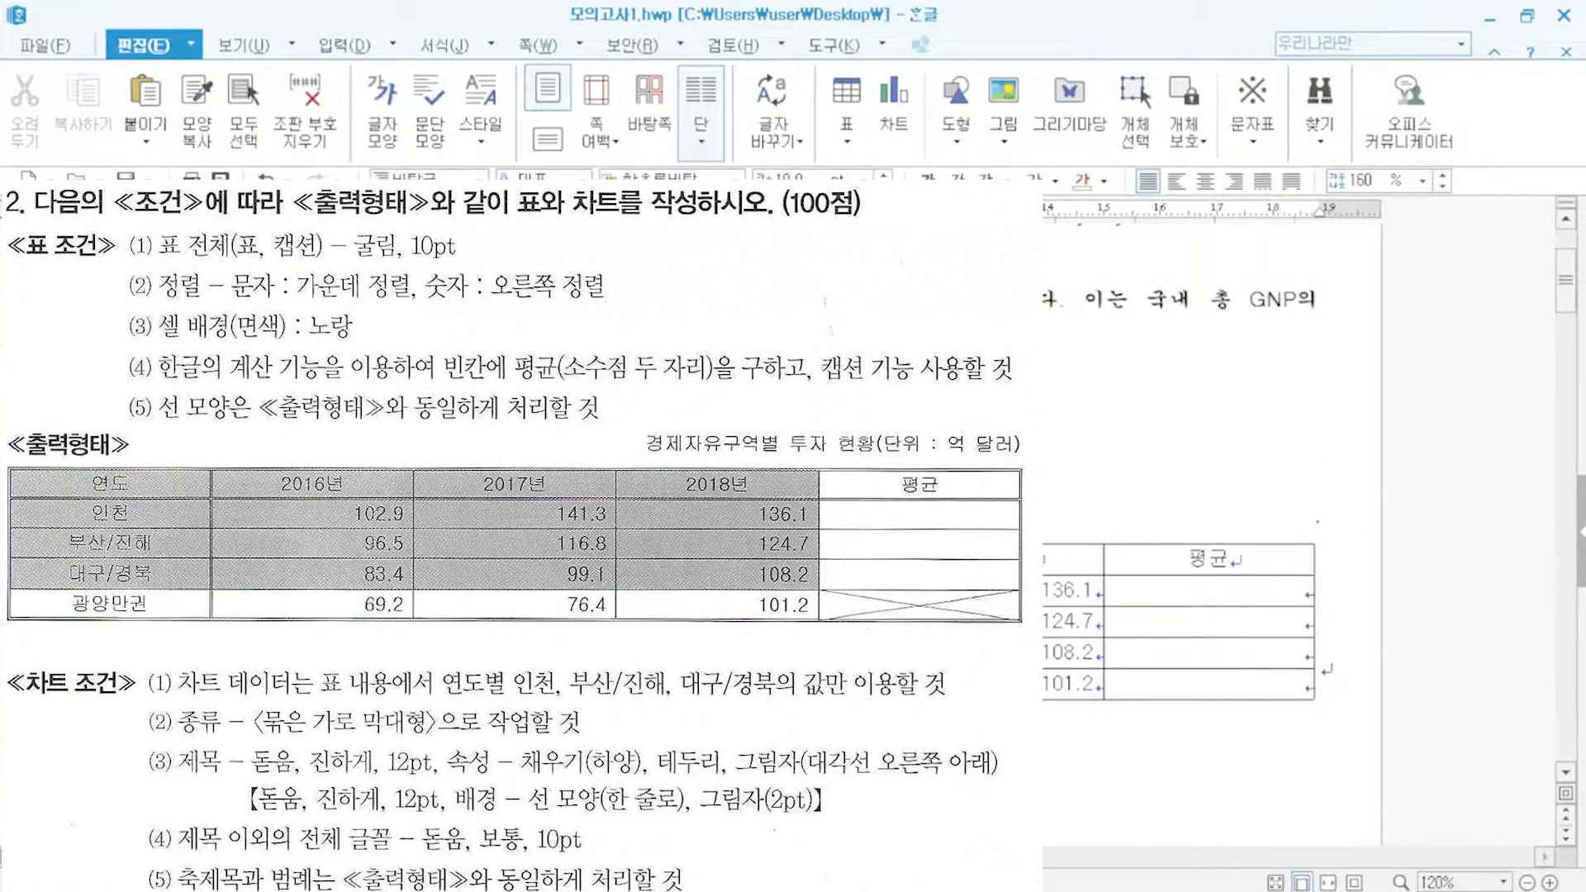
key("alt+Tab")
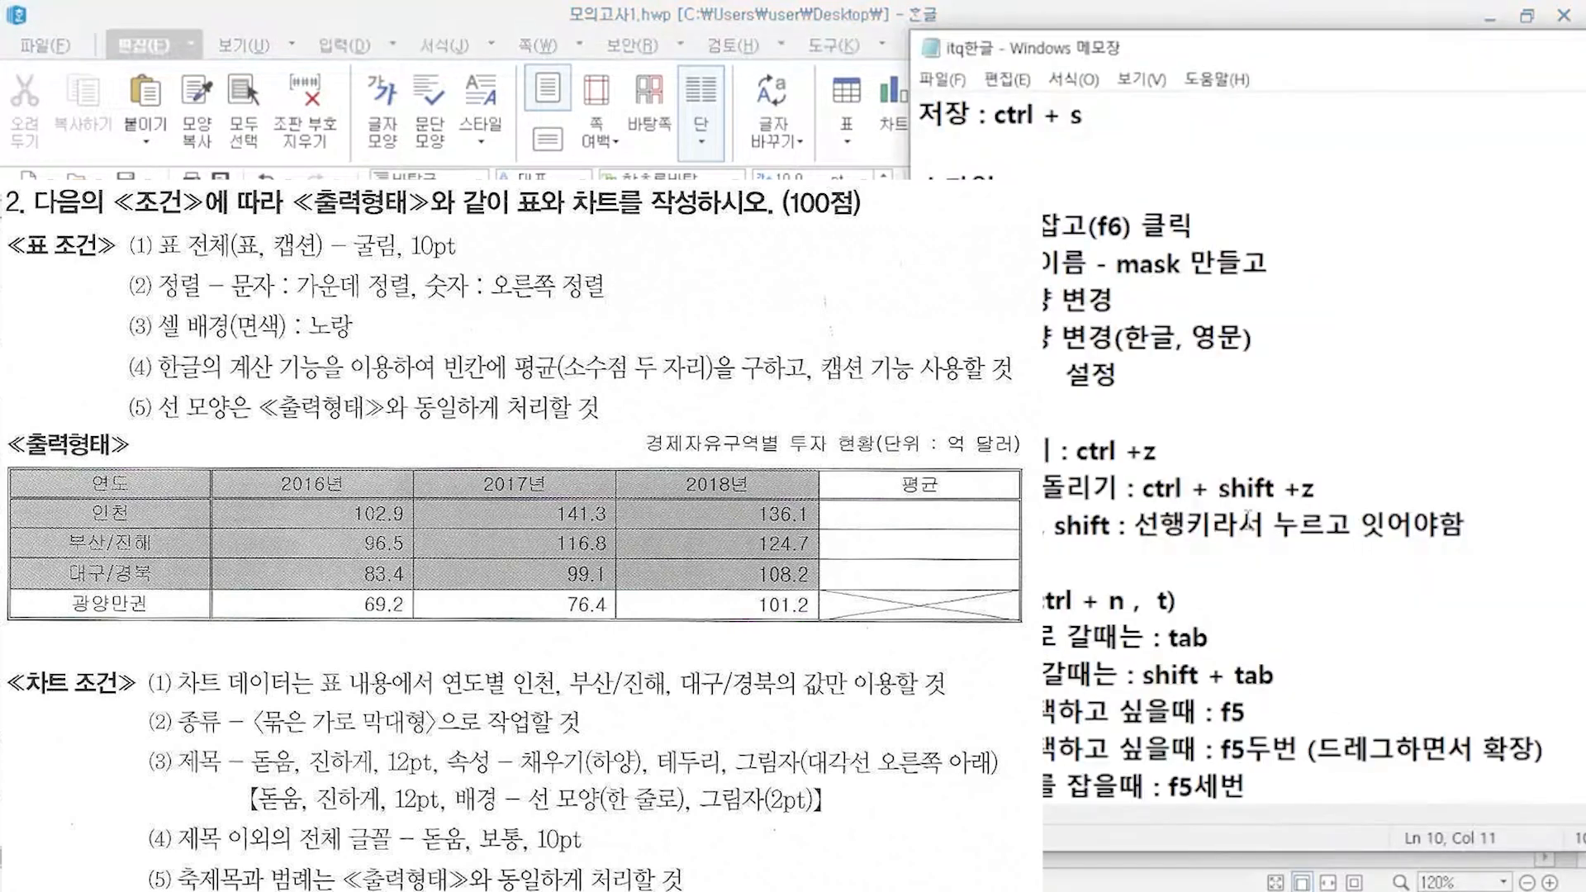
scroll(1249, 518, "down", 3)
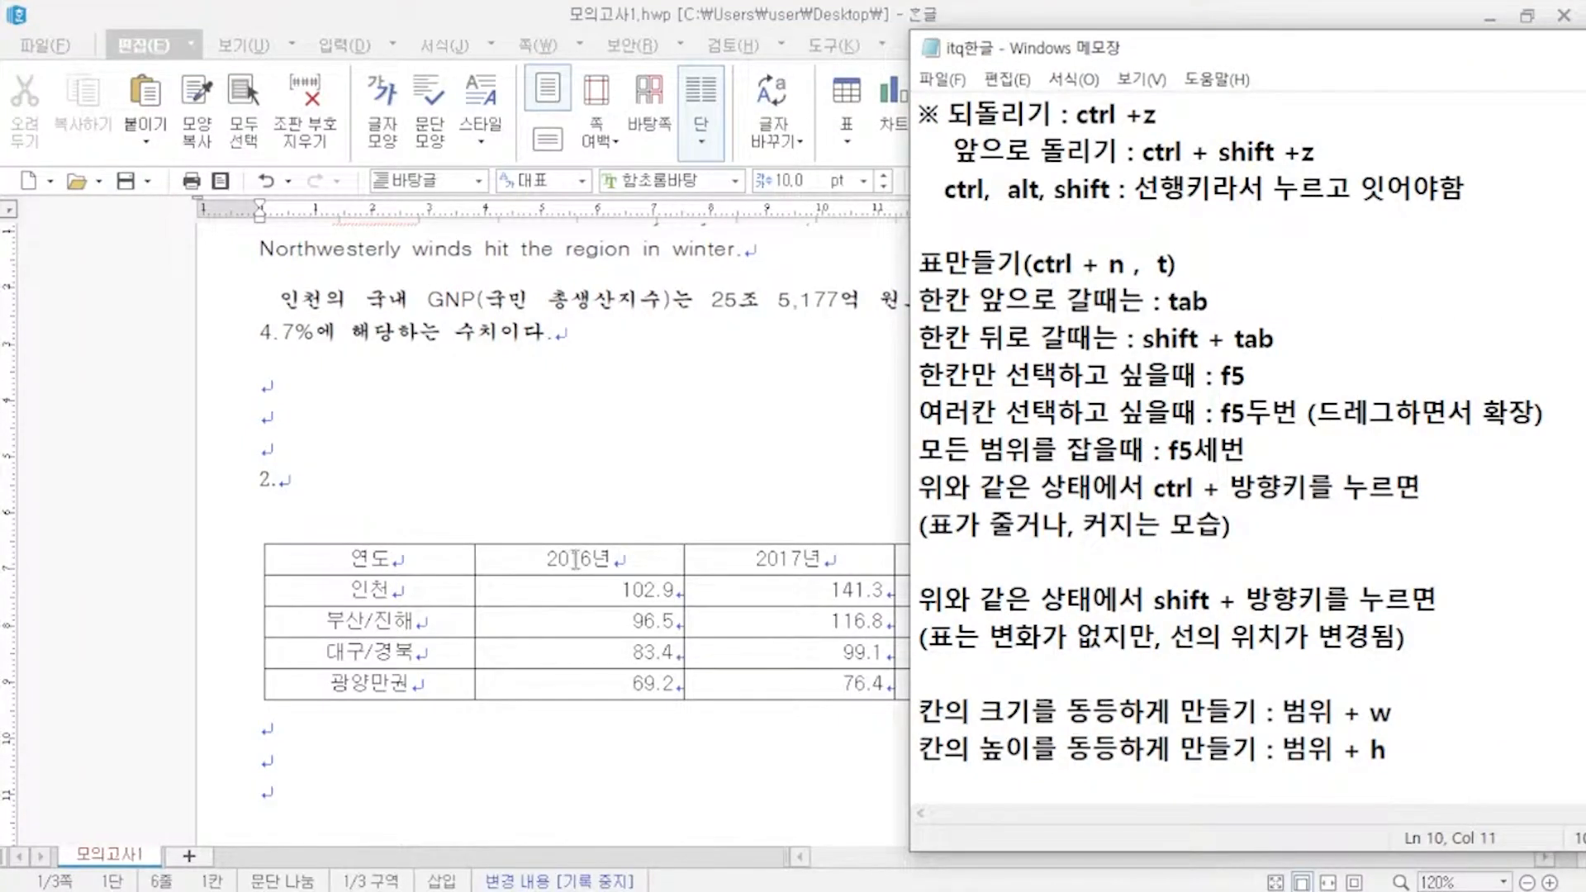
left_click(605, 508)
left_click(1208, 588)
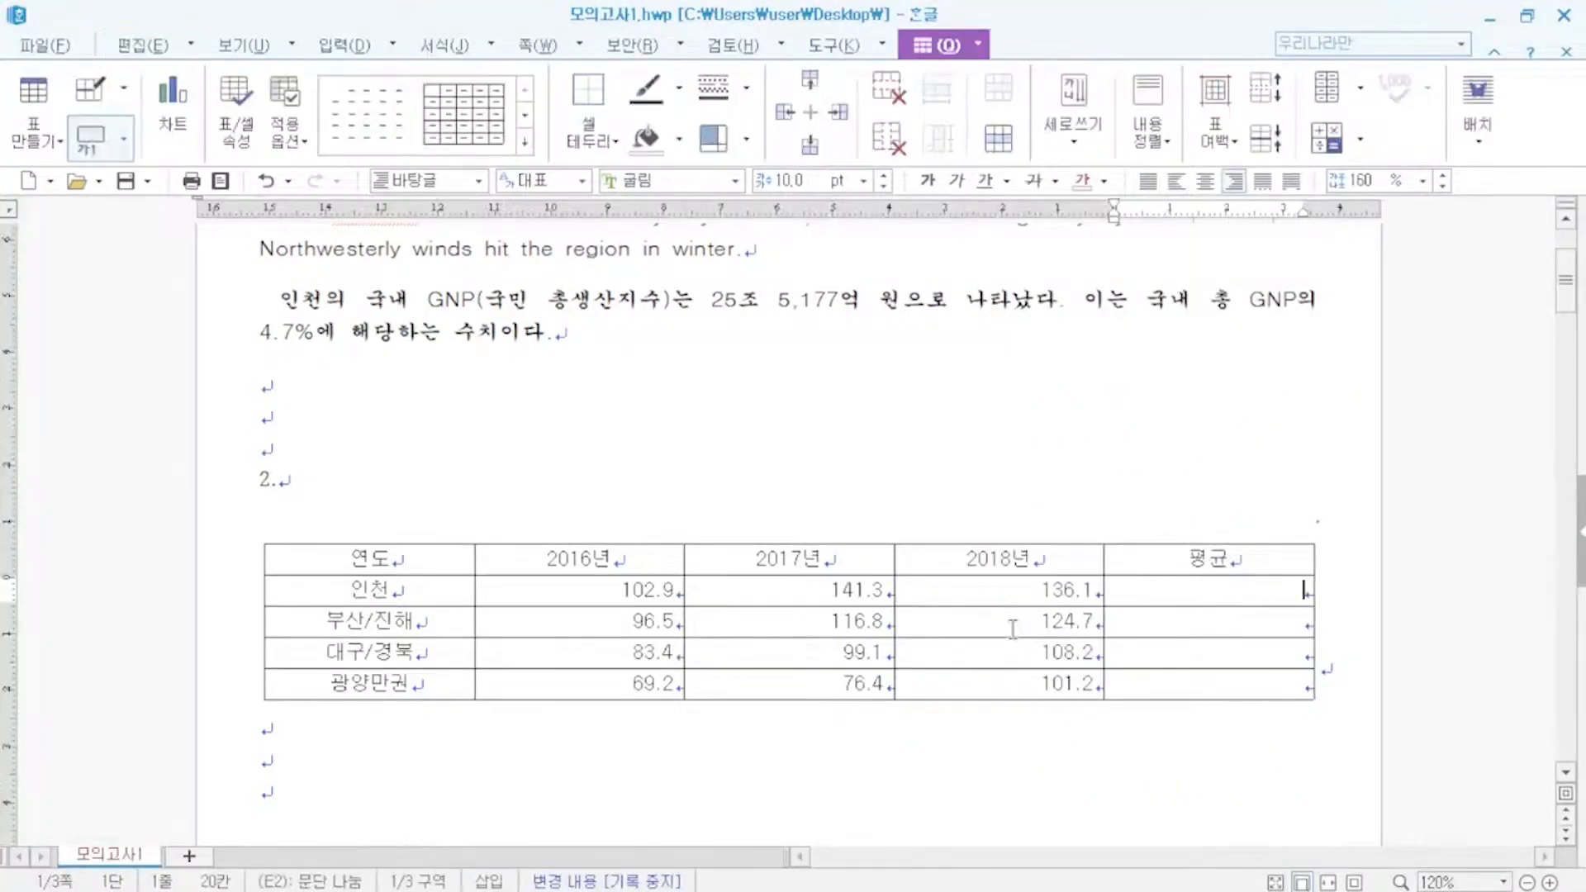
- Calculate the block average of the 인천 row's 2016년 to 2018년 values into its 평균 cell
left_click_drag(650, 591, 1093, 593)
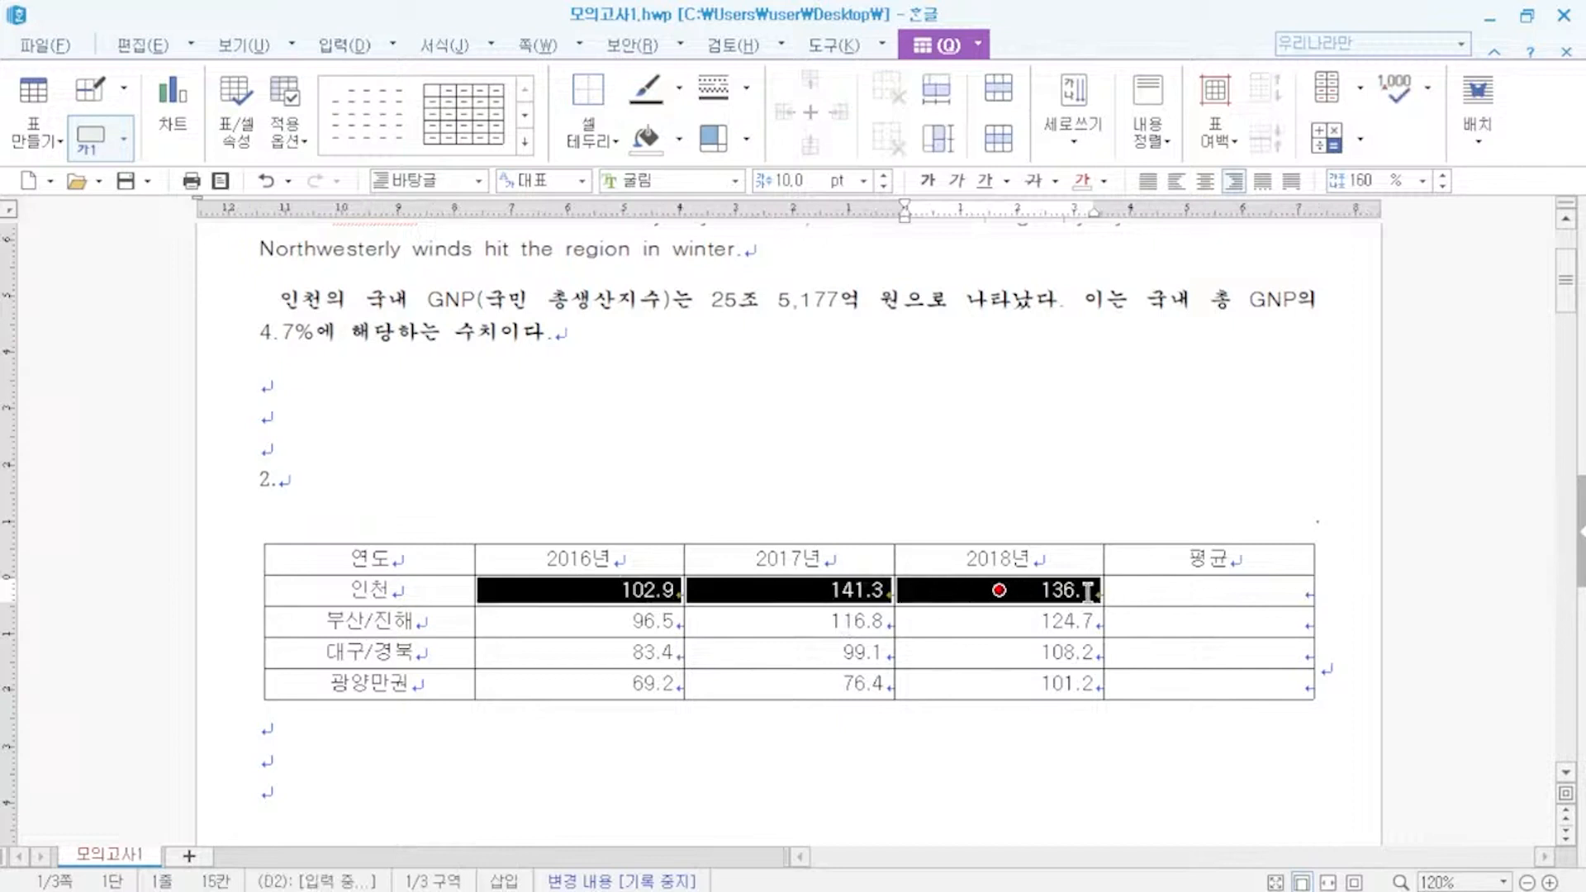
right_click(1089, 591)
mouse_move(1151, 550)
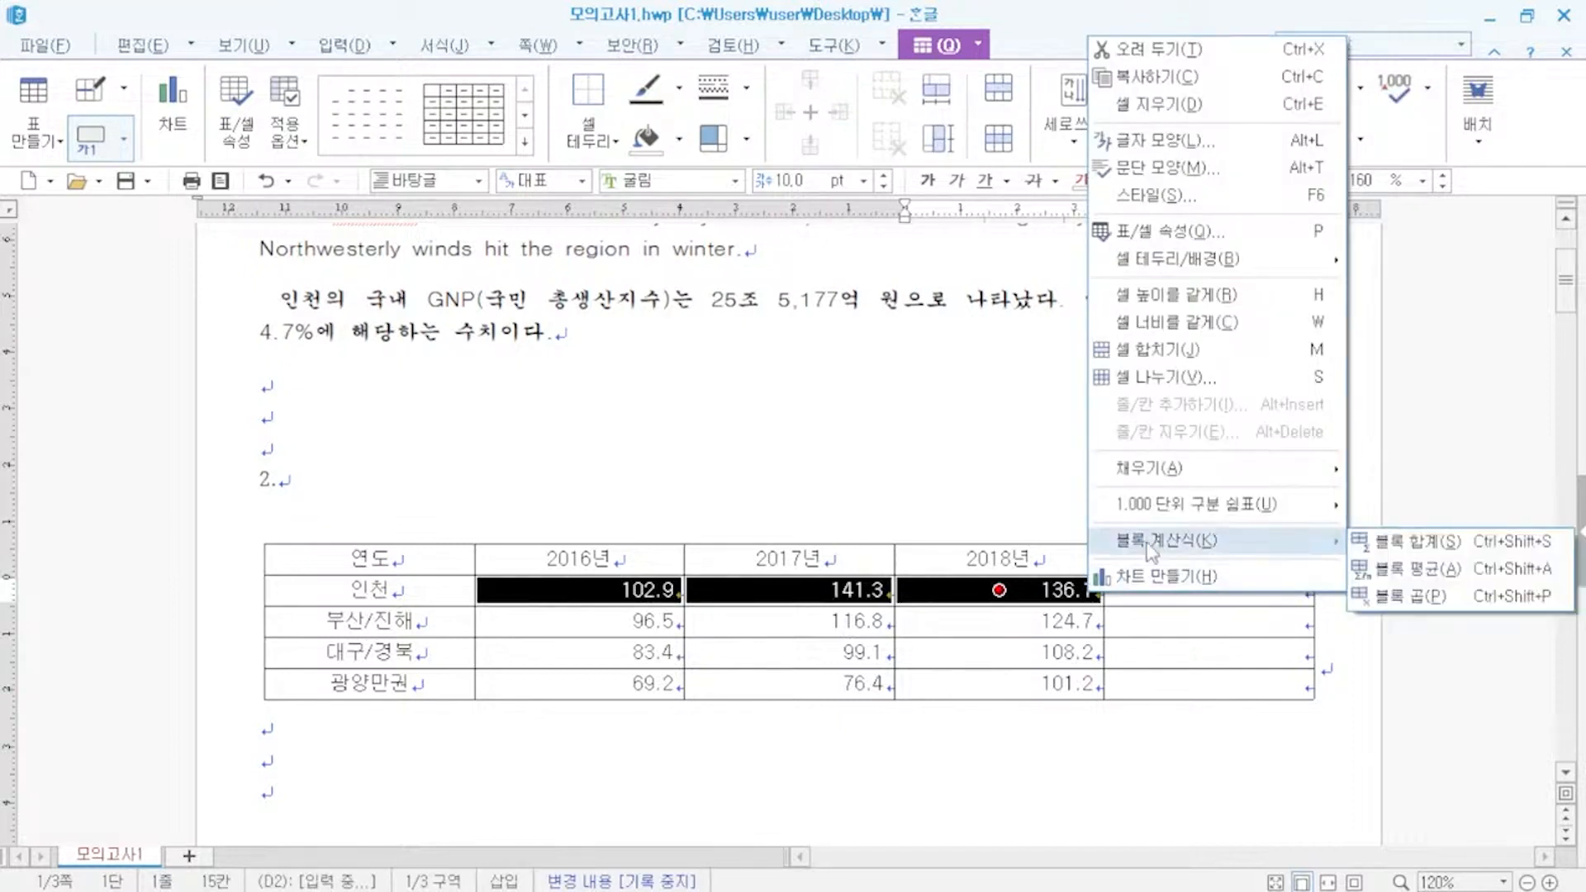
left_click(1393, 570)
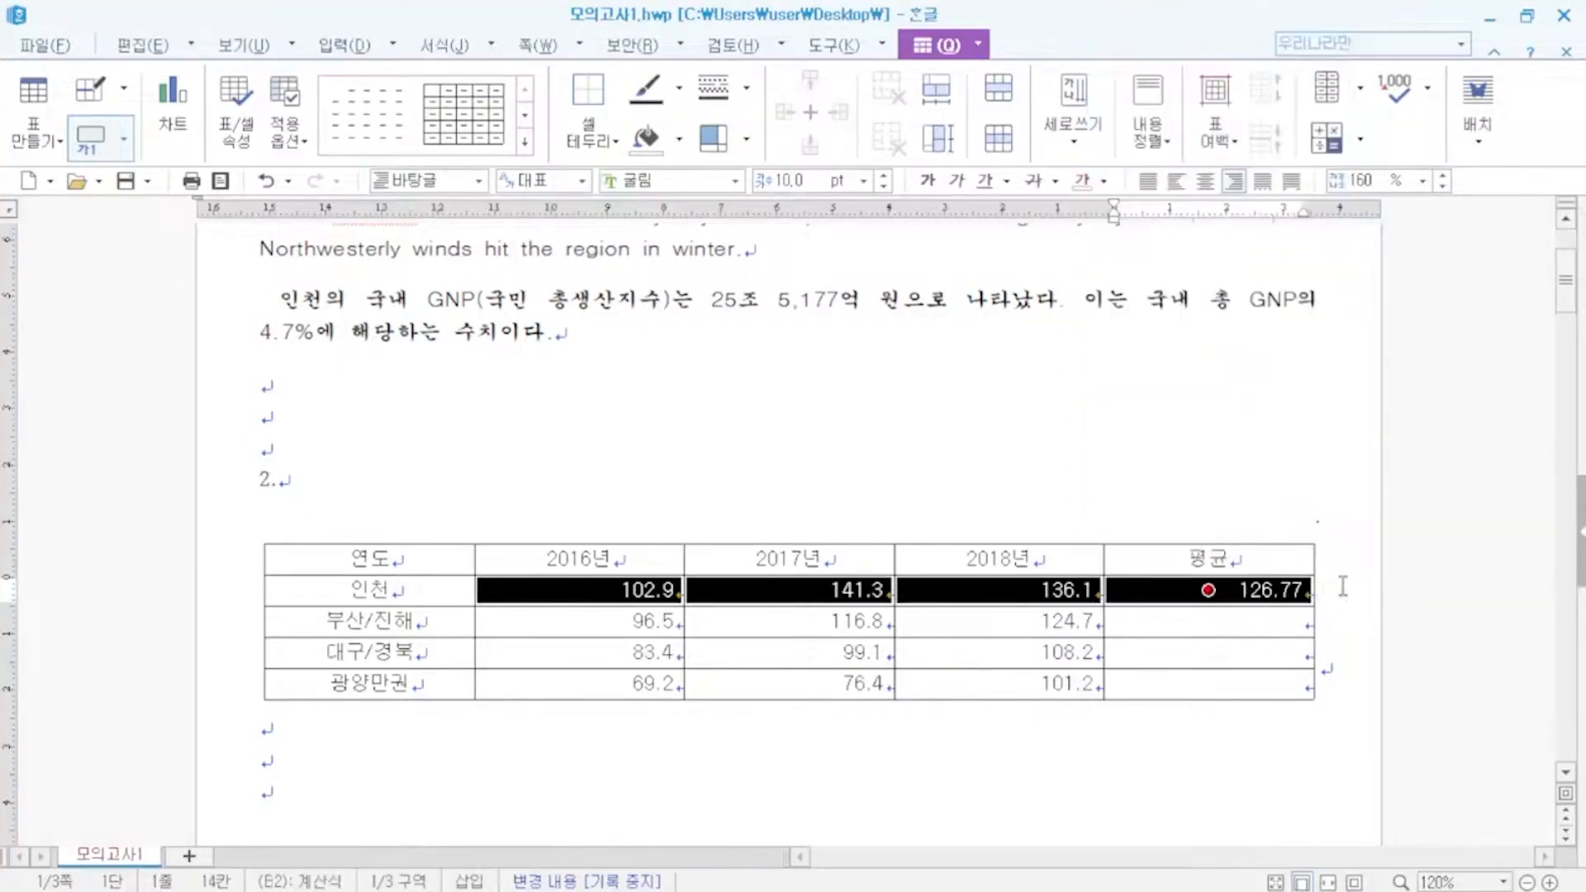
left_click(1344, 586)
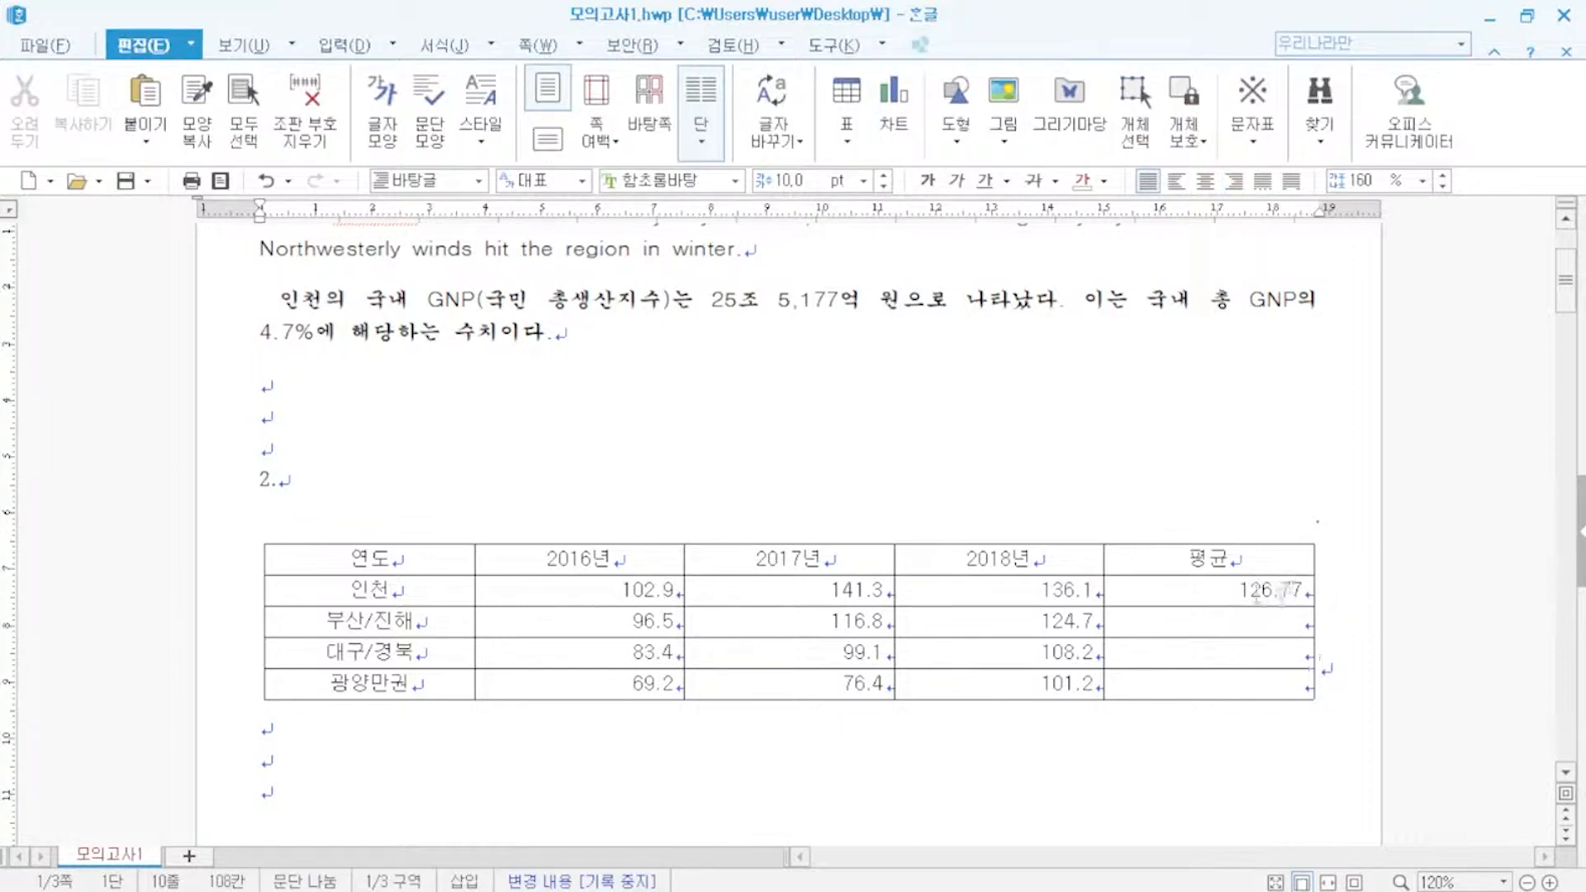
- Check the decimal-place format options in the formula settings of the 인천 row's average, and close them without editing
right_click(1185, 587)
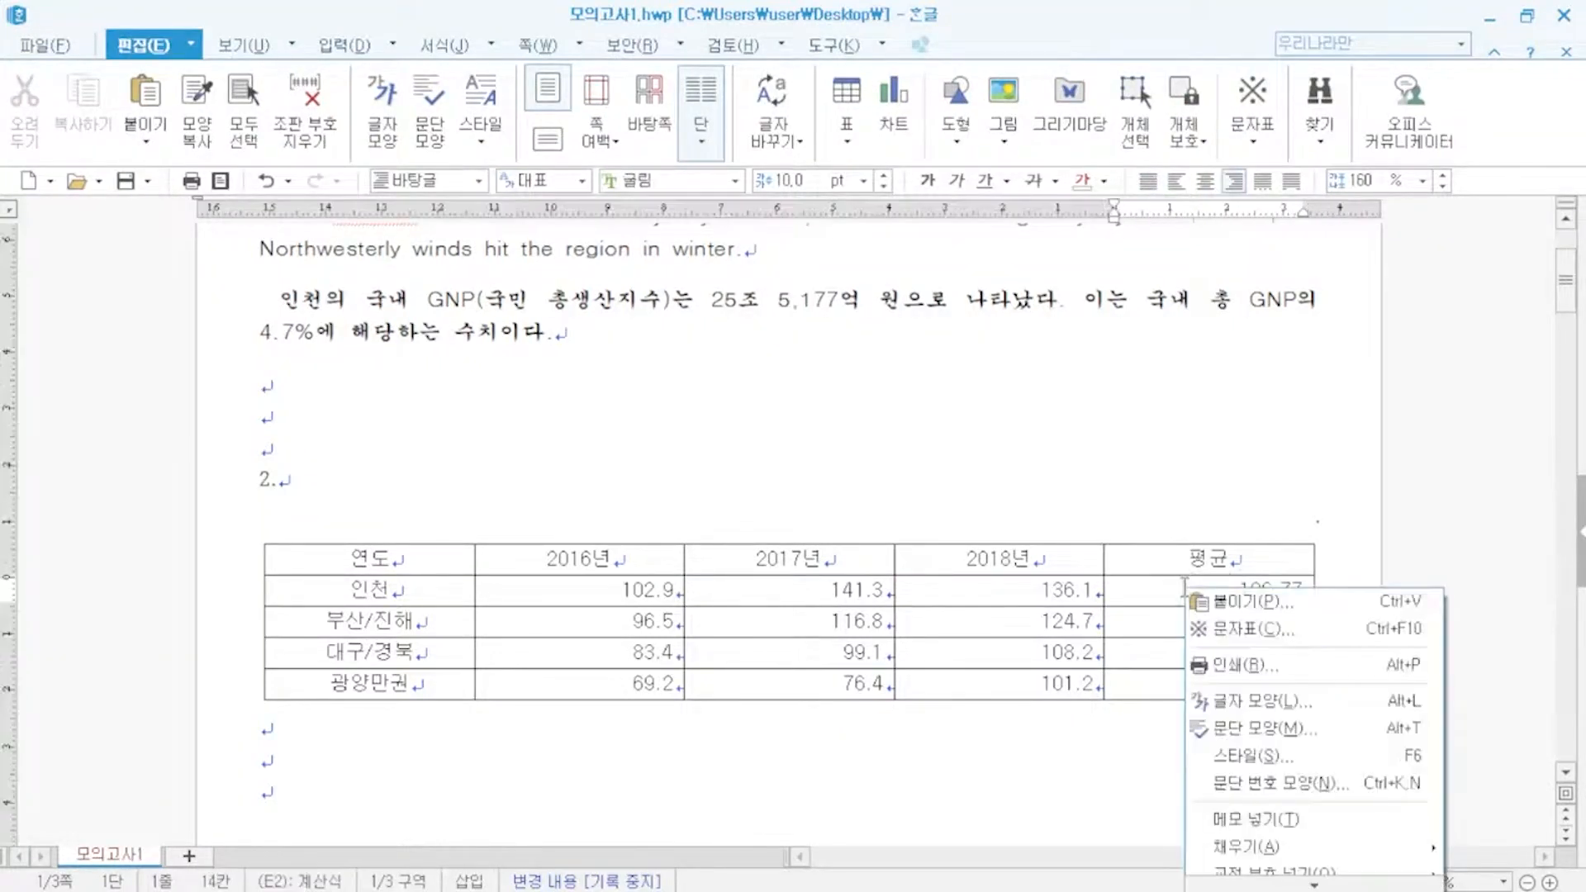
mouse_move(1273, 888)
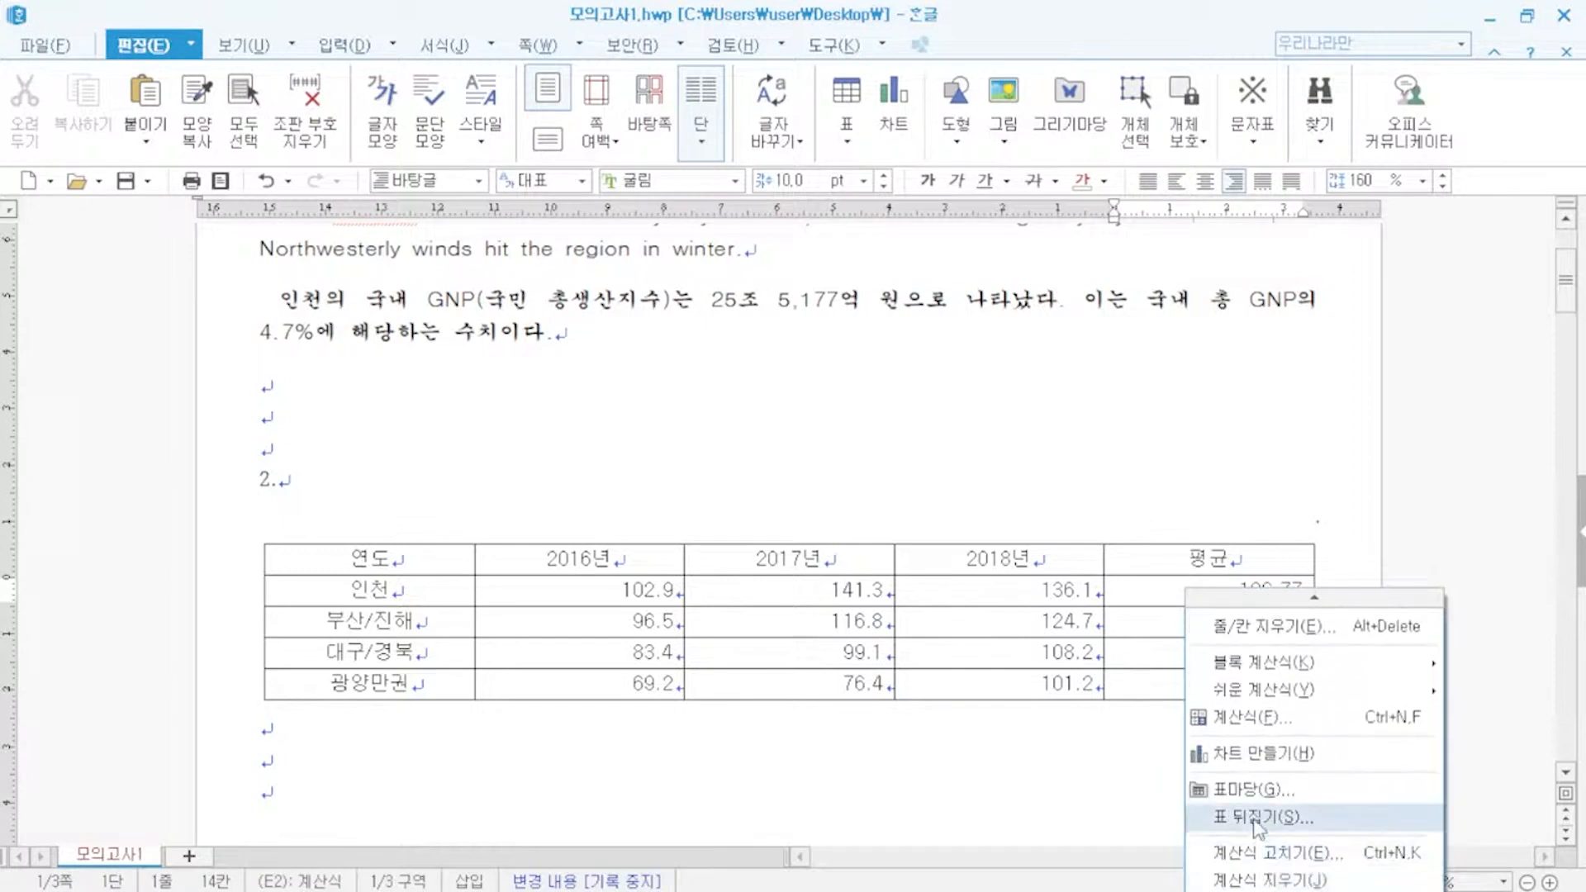
left_click(1264, 856)
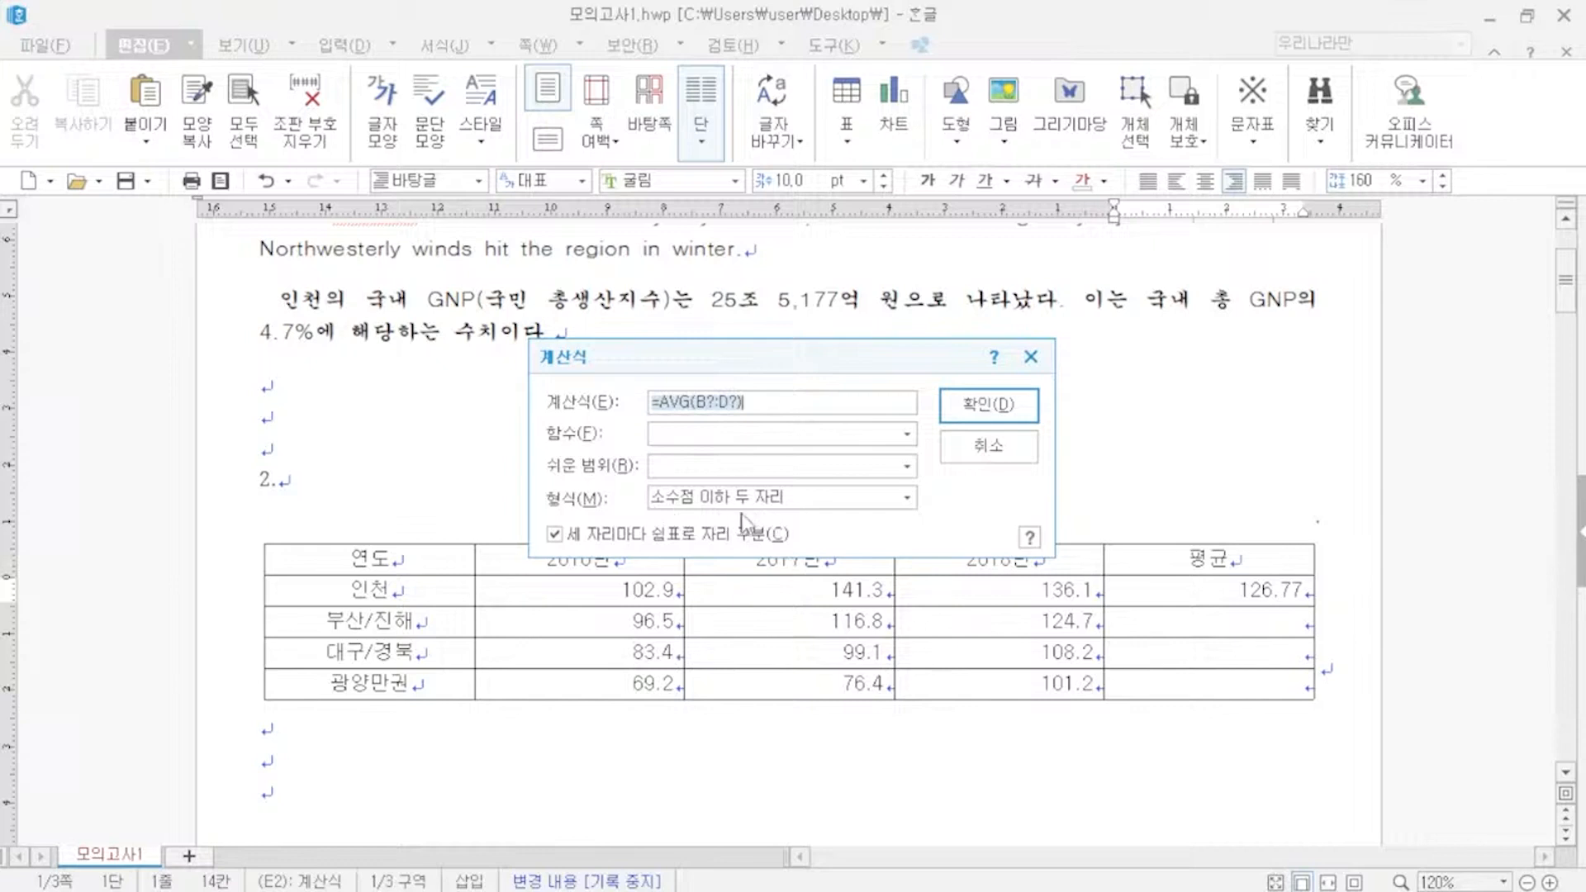
left_click(757, 502)
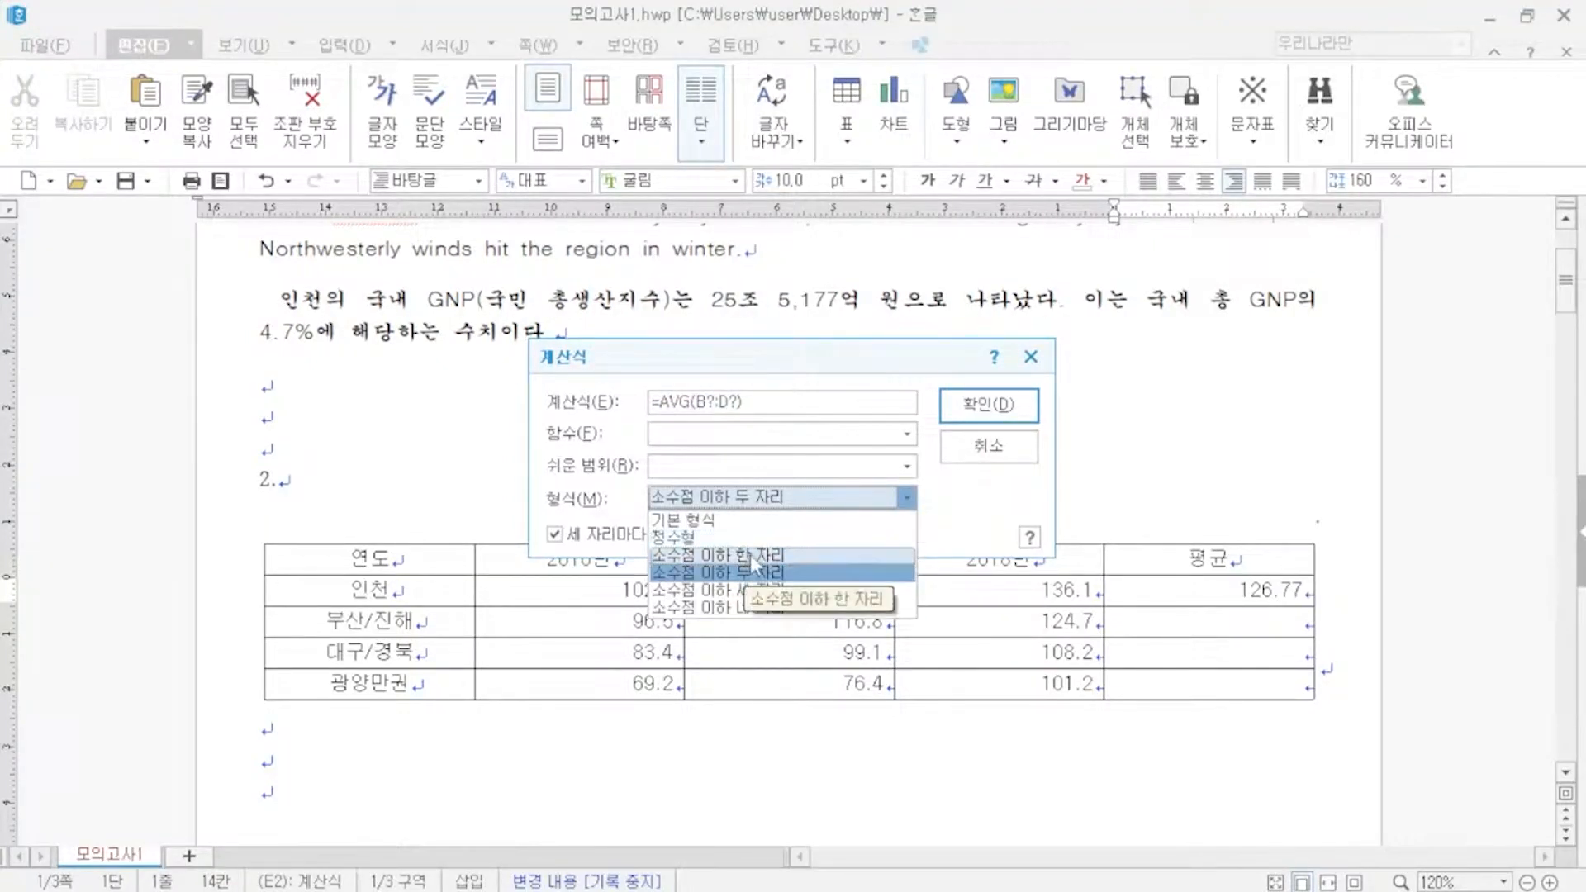
left_click(989, 446)
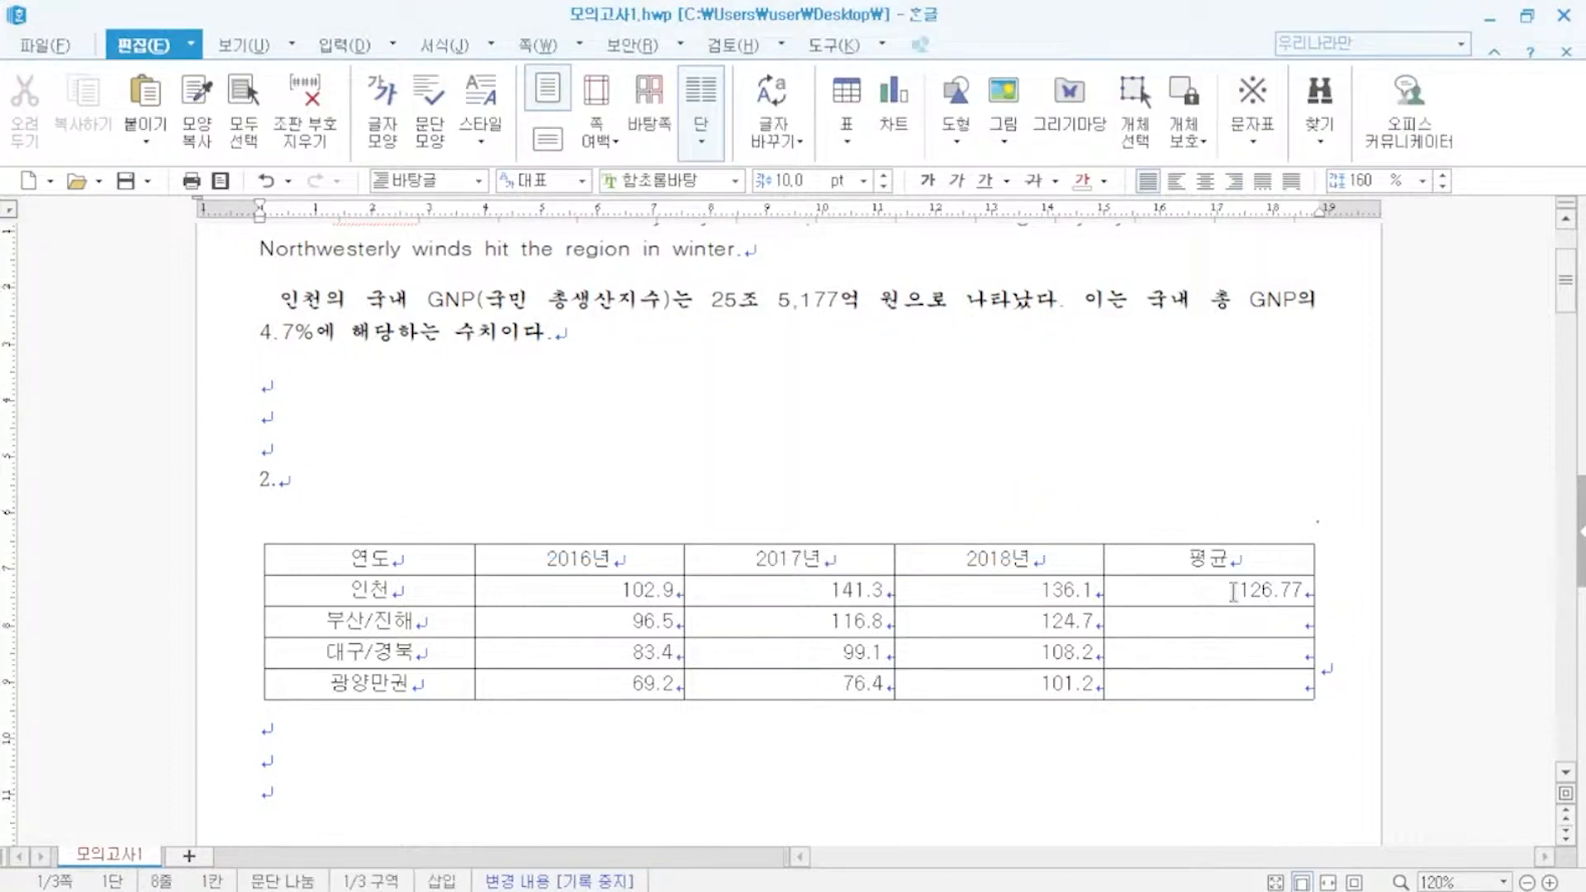
- Auto-fill the 인천 row's average formula down the 평균 column through the 대구/경북 row
left_click_drag(1232, 591, 1230, 656)
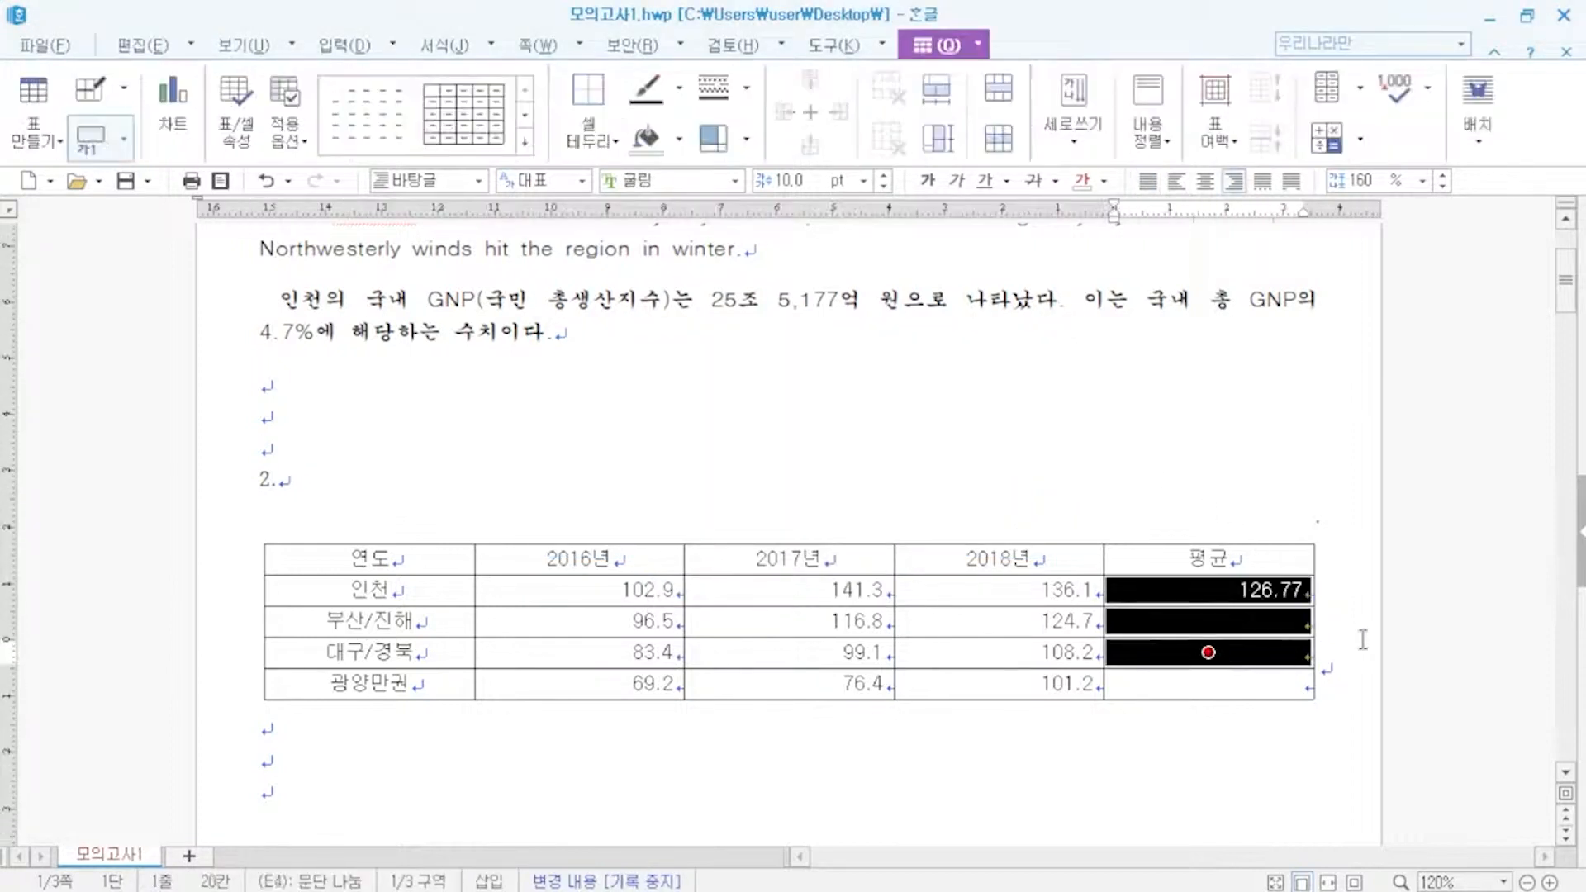
key("a")
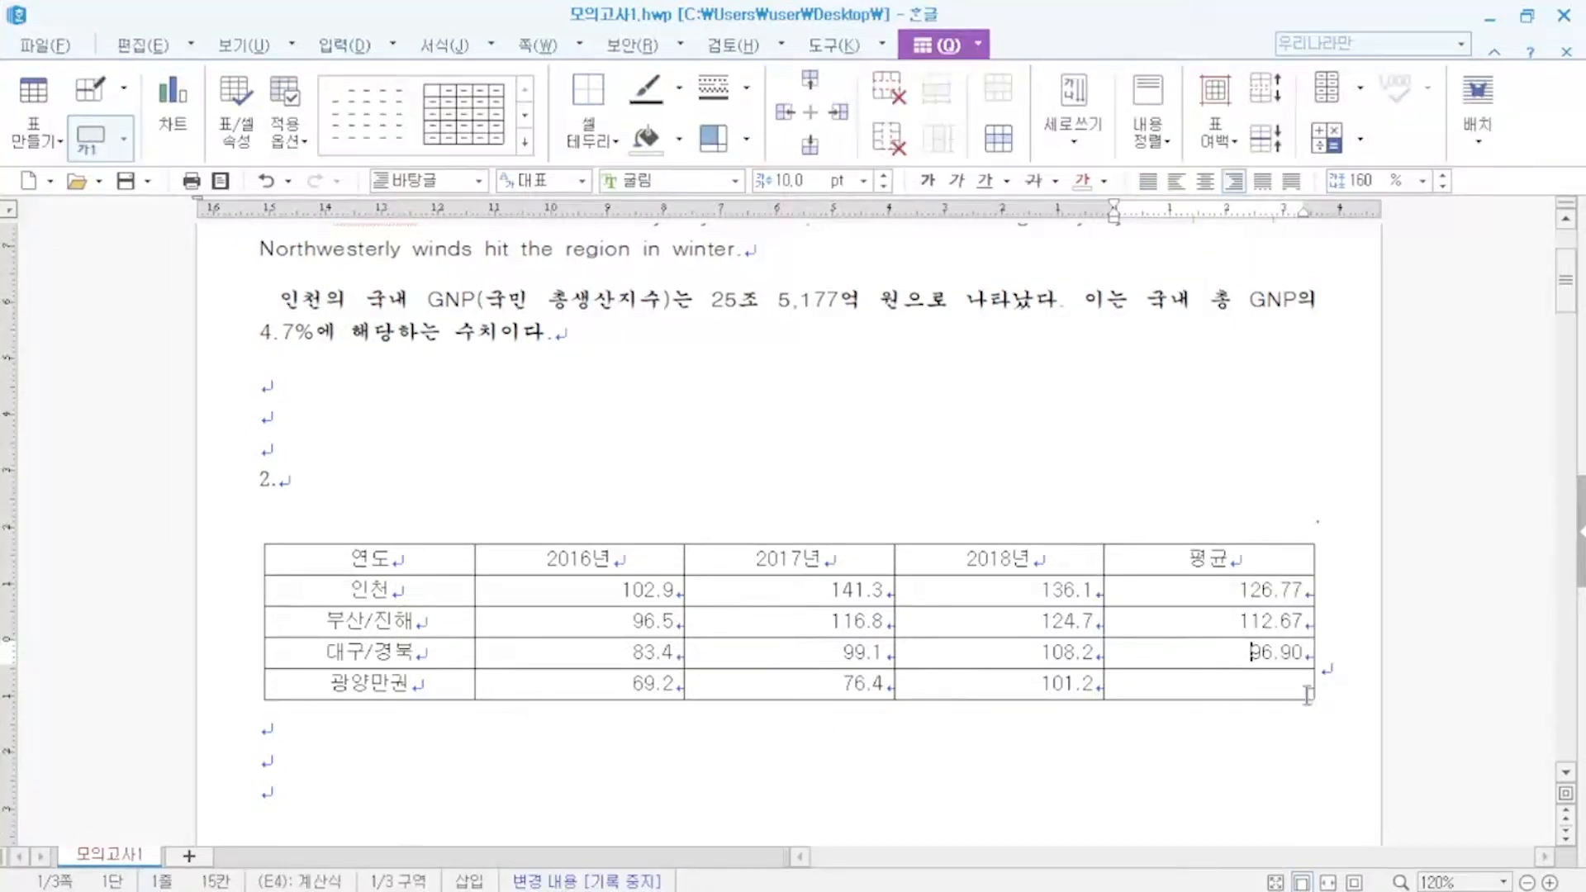
- Cross out the 광양만권 row's empty 평균 cell with both diagonal lines and clear the selection
left_click(1258, 687)
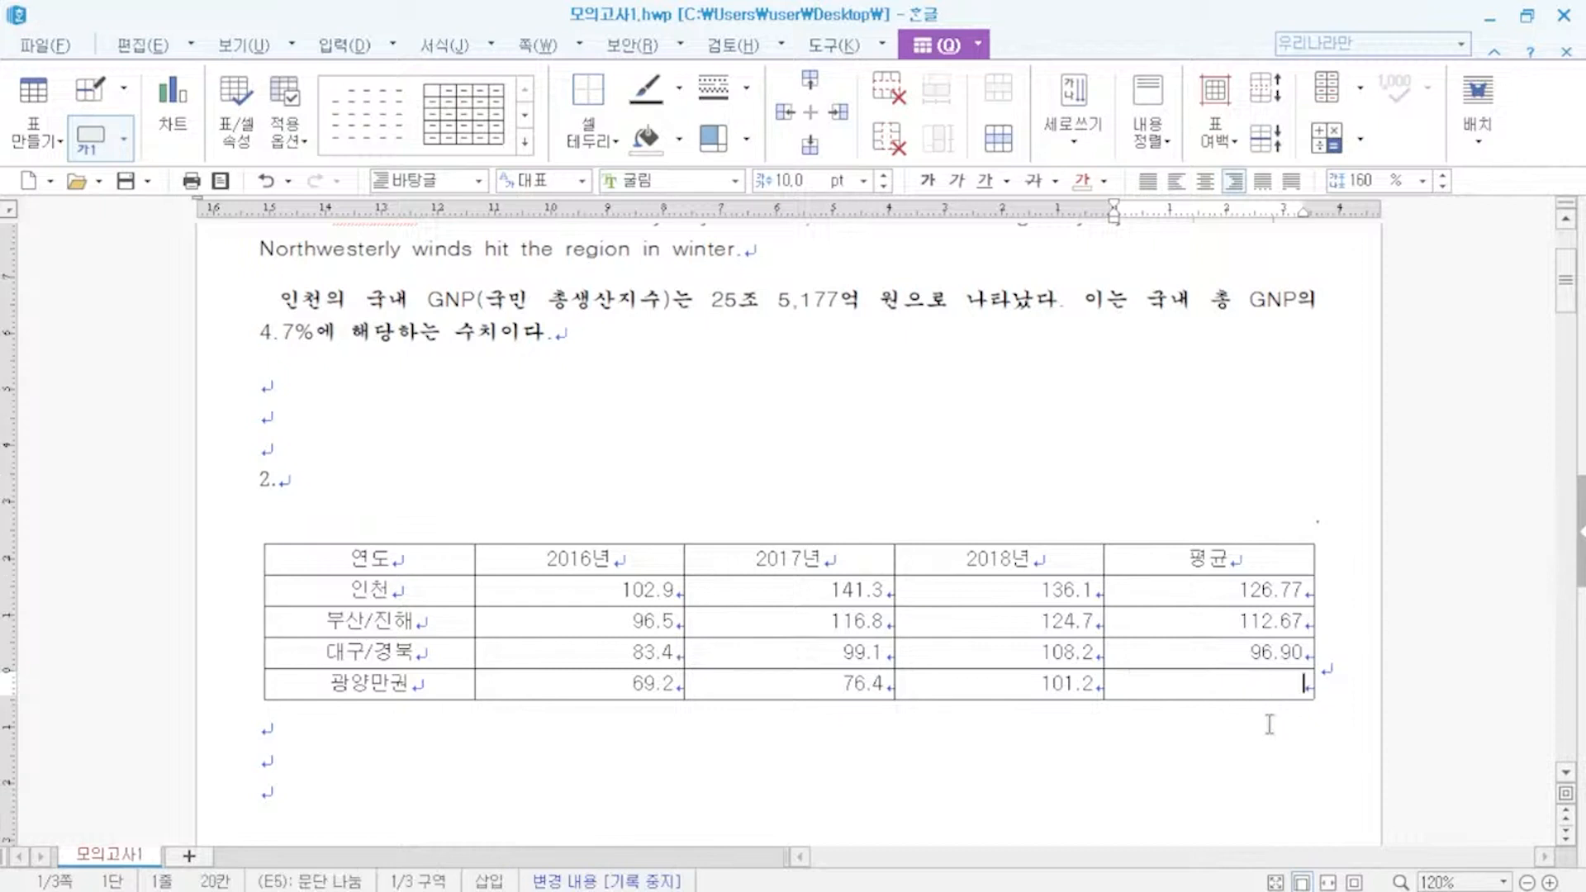
key("F5")
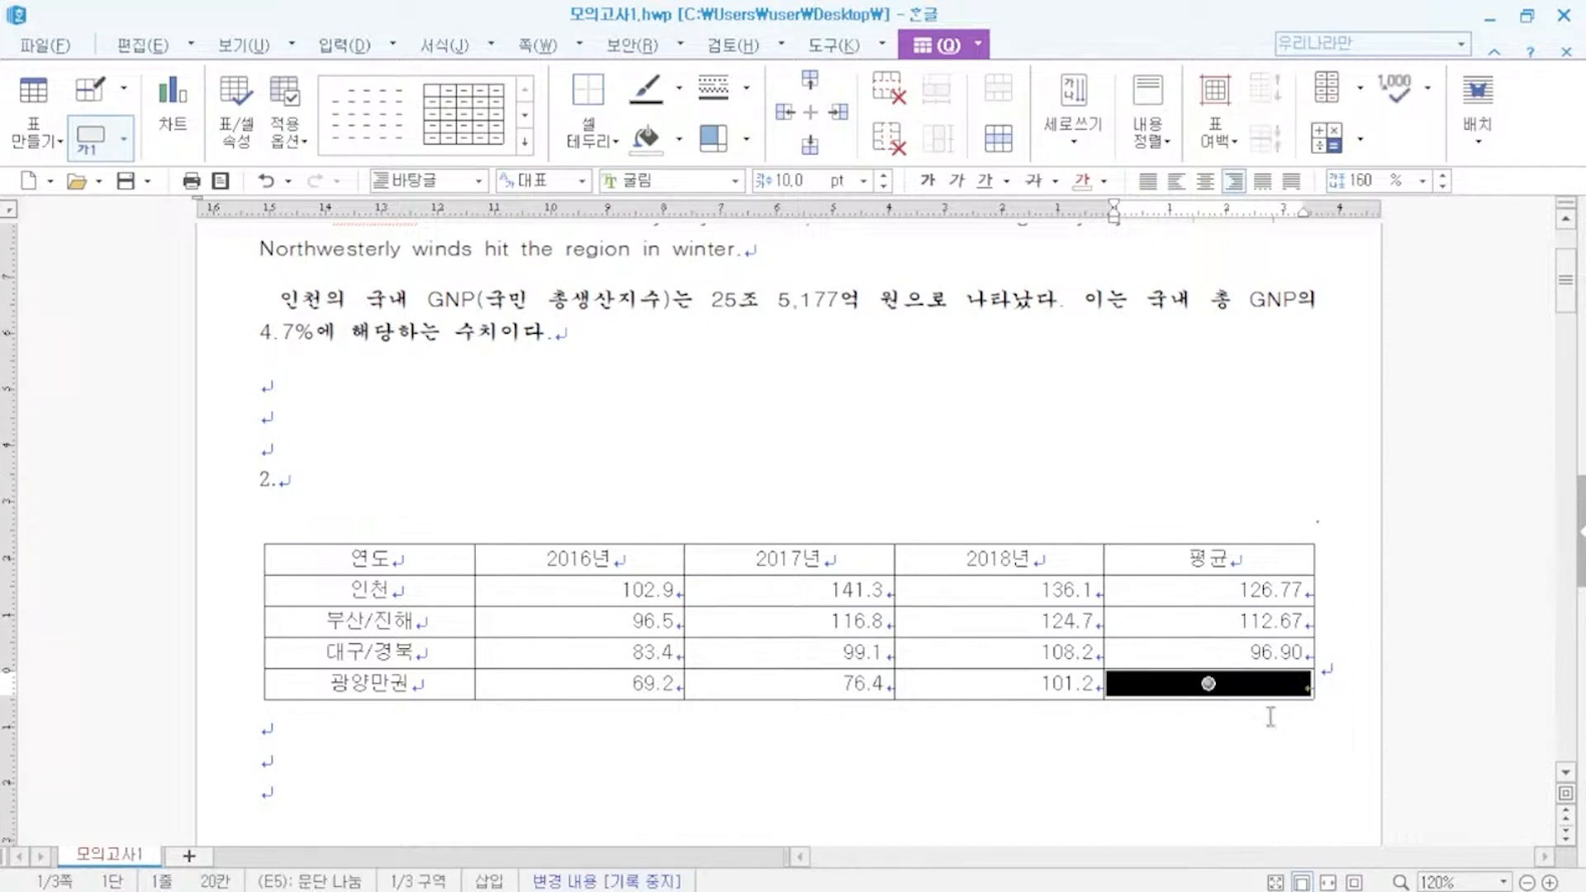
key("l")
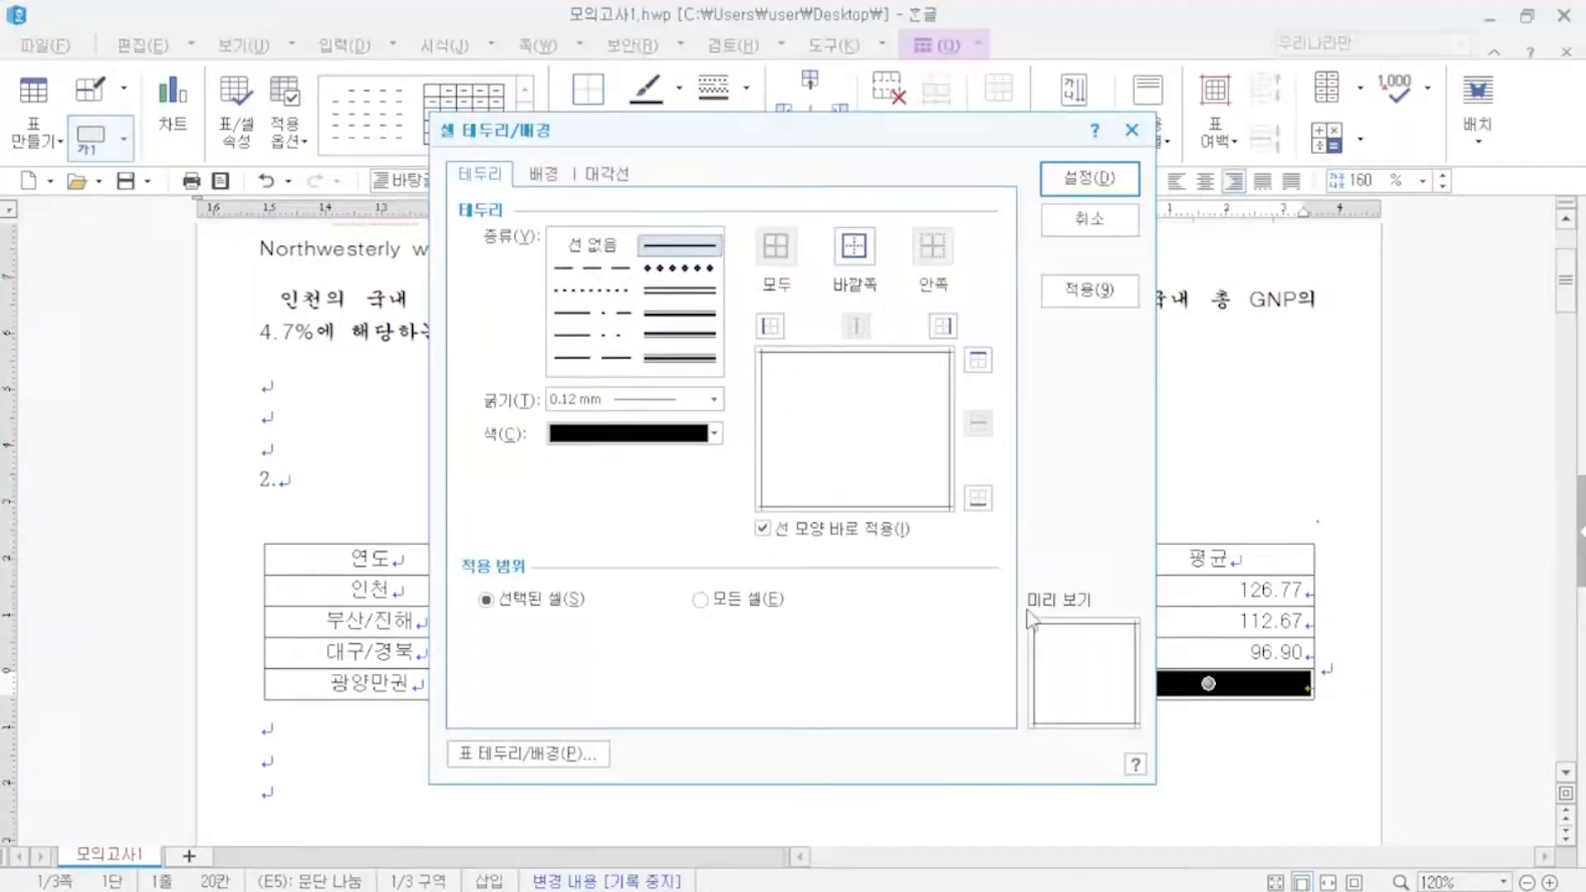
left_click(607, 174)
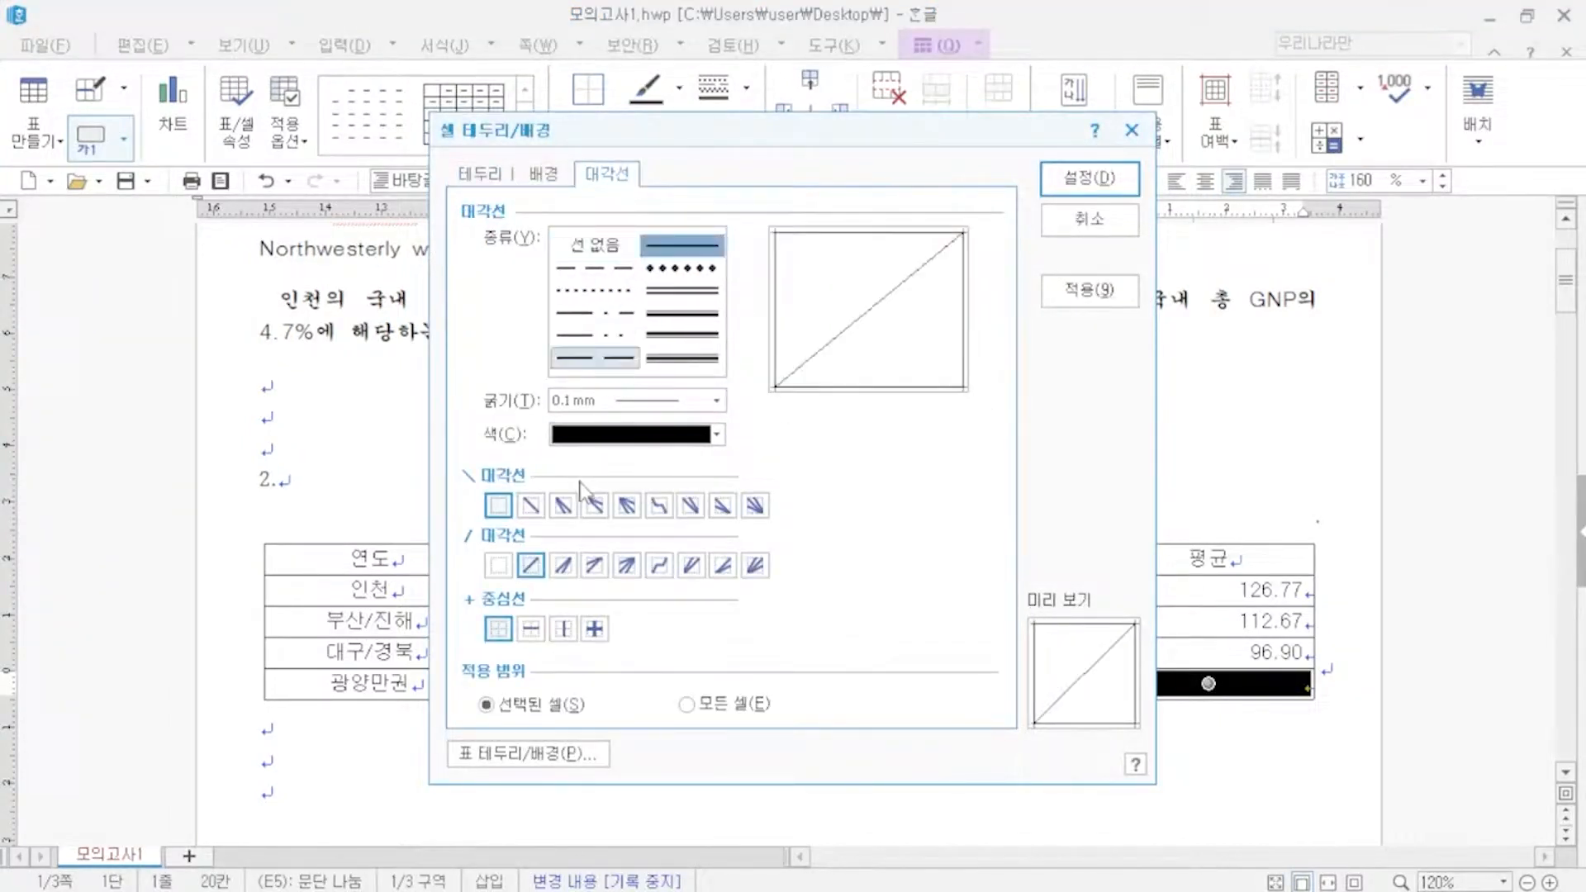
left_click(531, 505)
left_click(1089, 178)
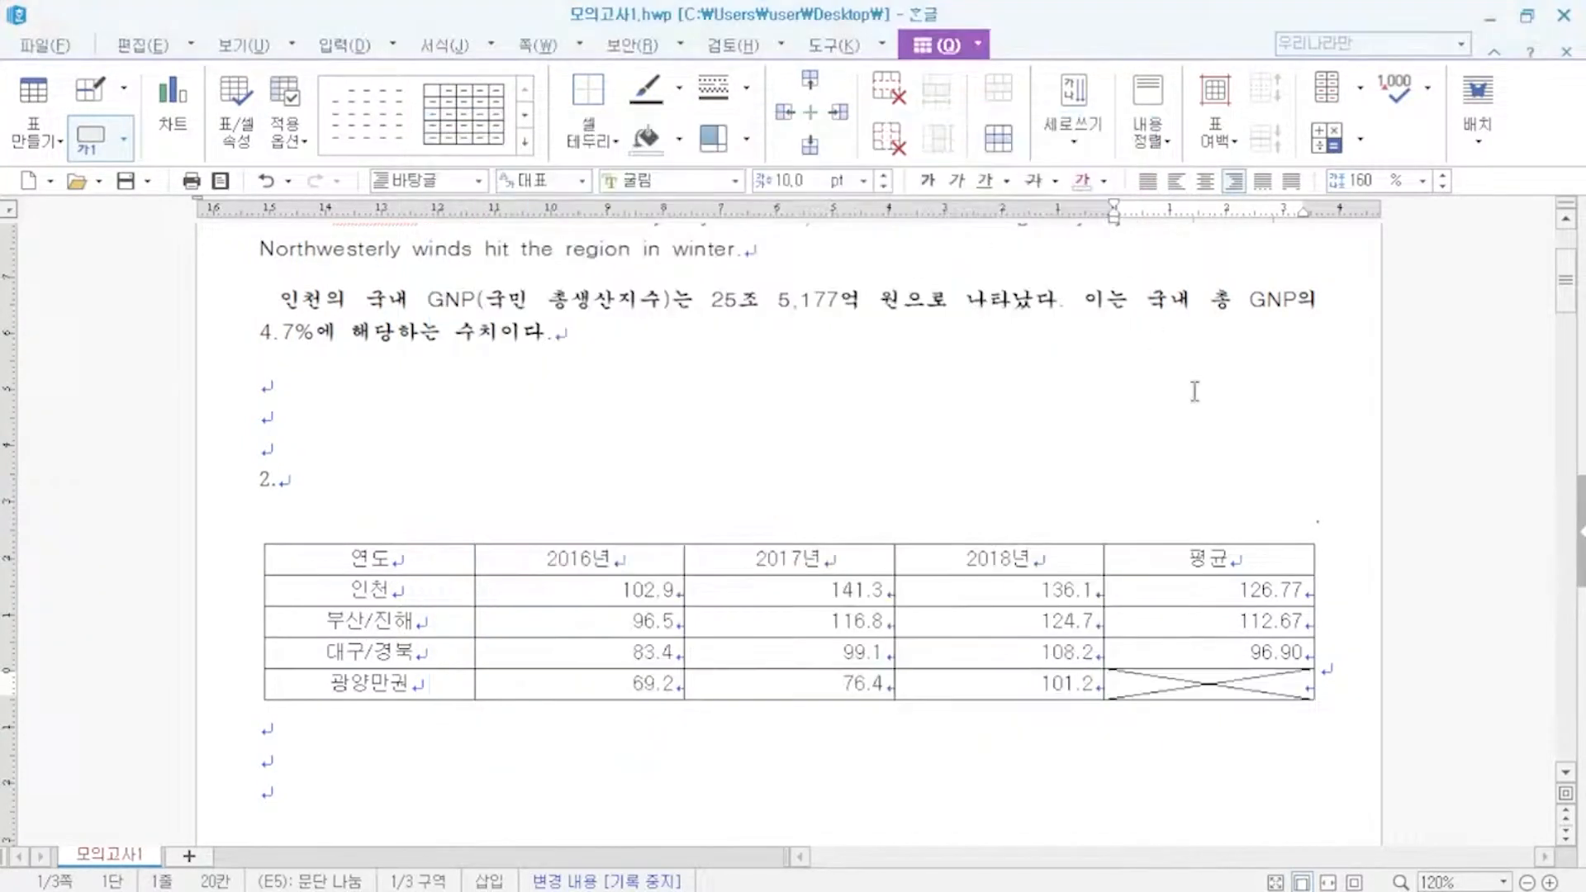
left_click(1197, 388)
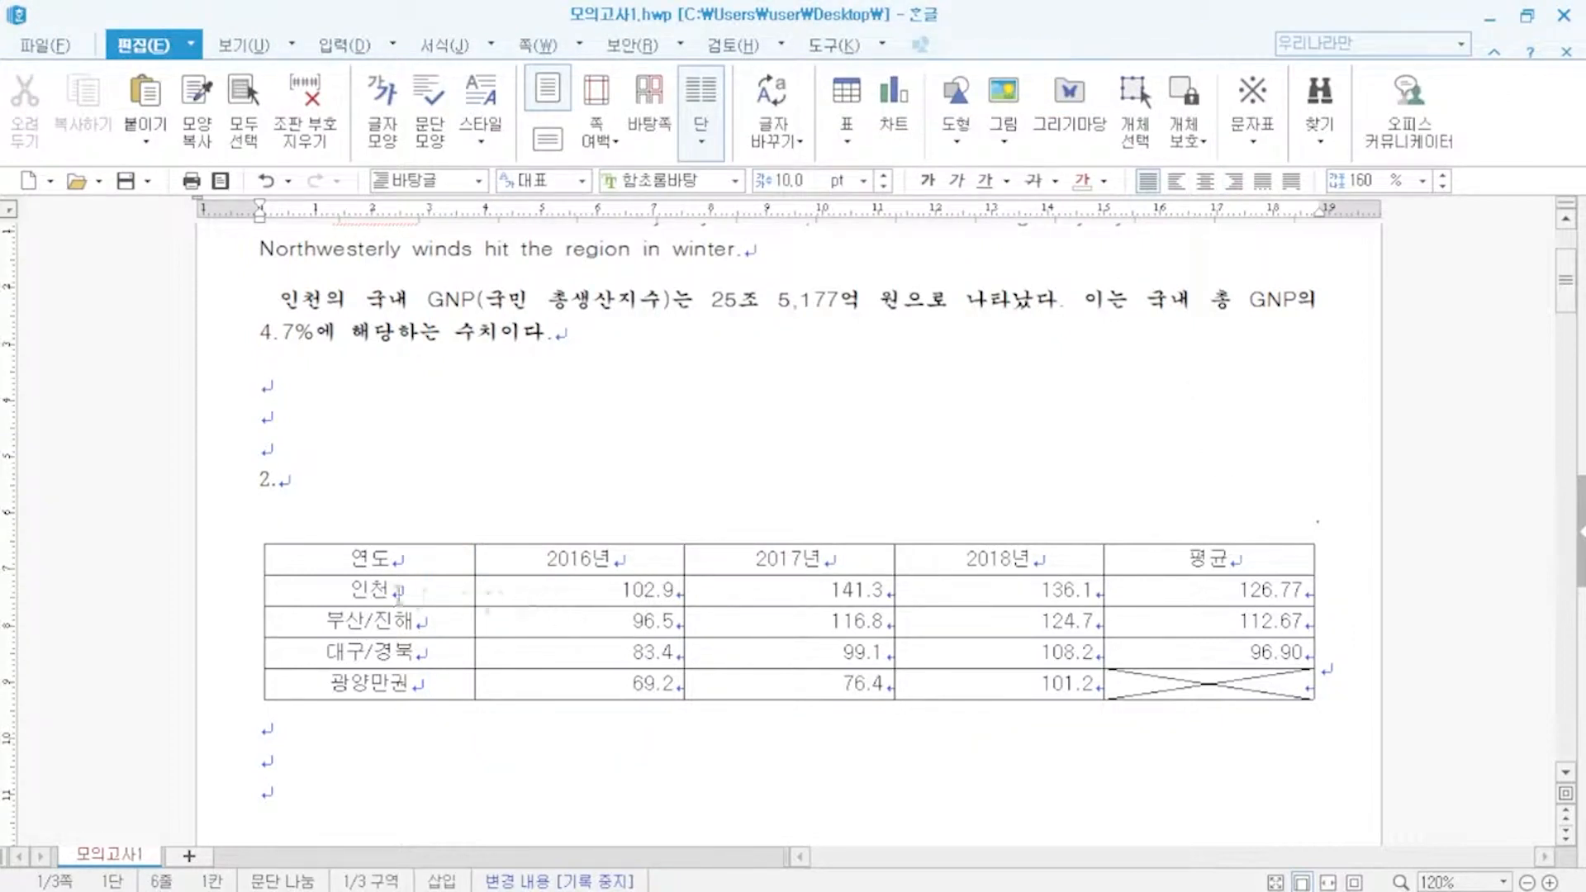
- Apply a 0.5 mm double line to the top and bottom borders of the whole table
left_click_drag(382, 562, 1164, 694)
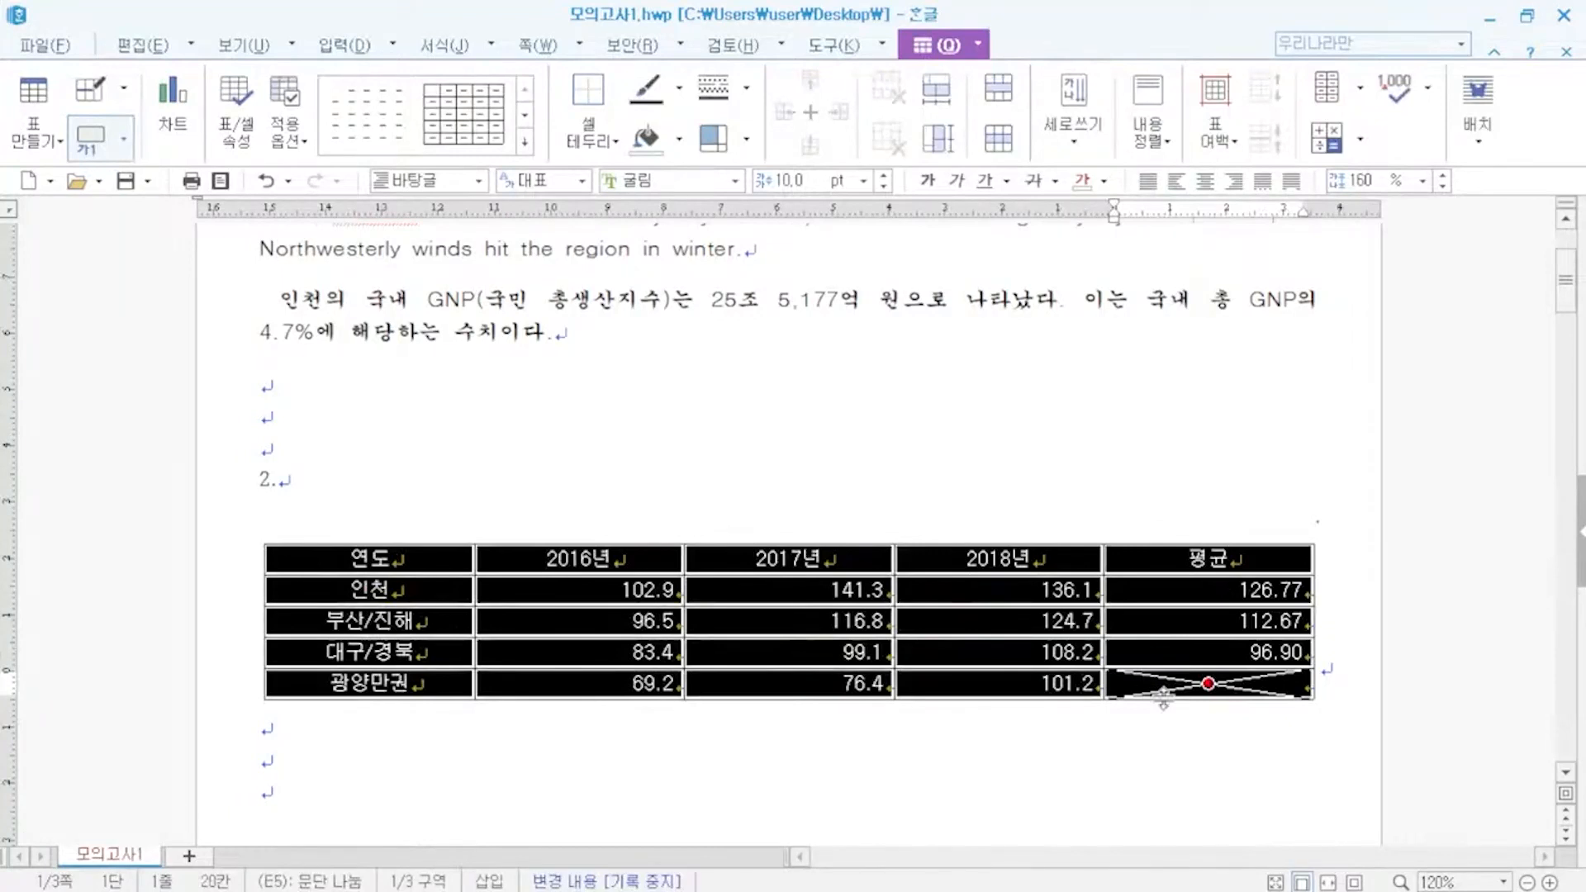
key("l")
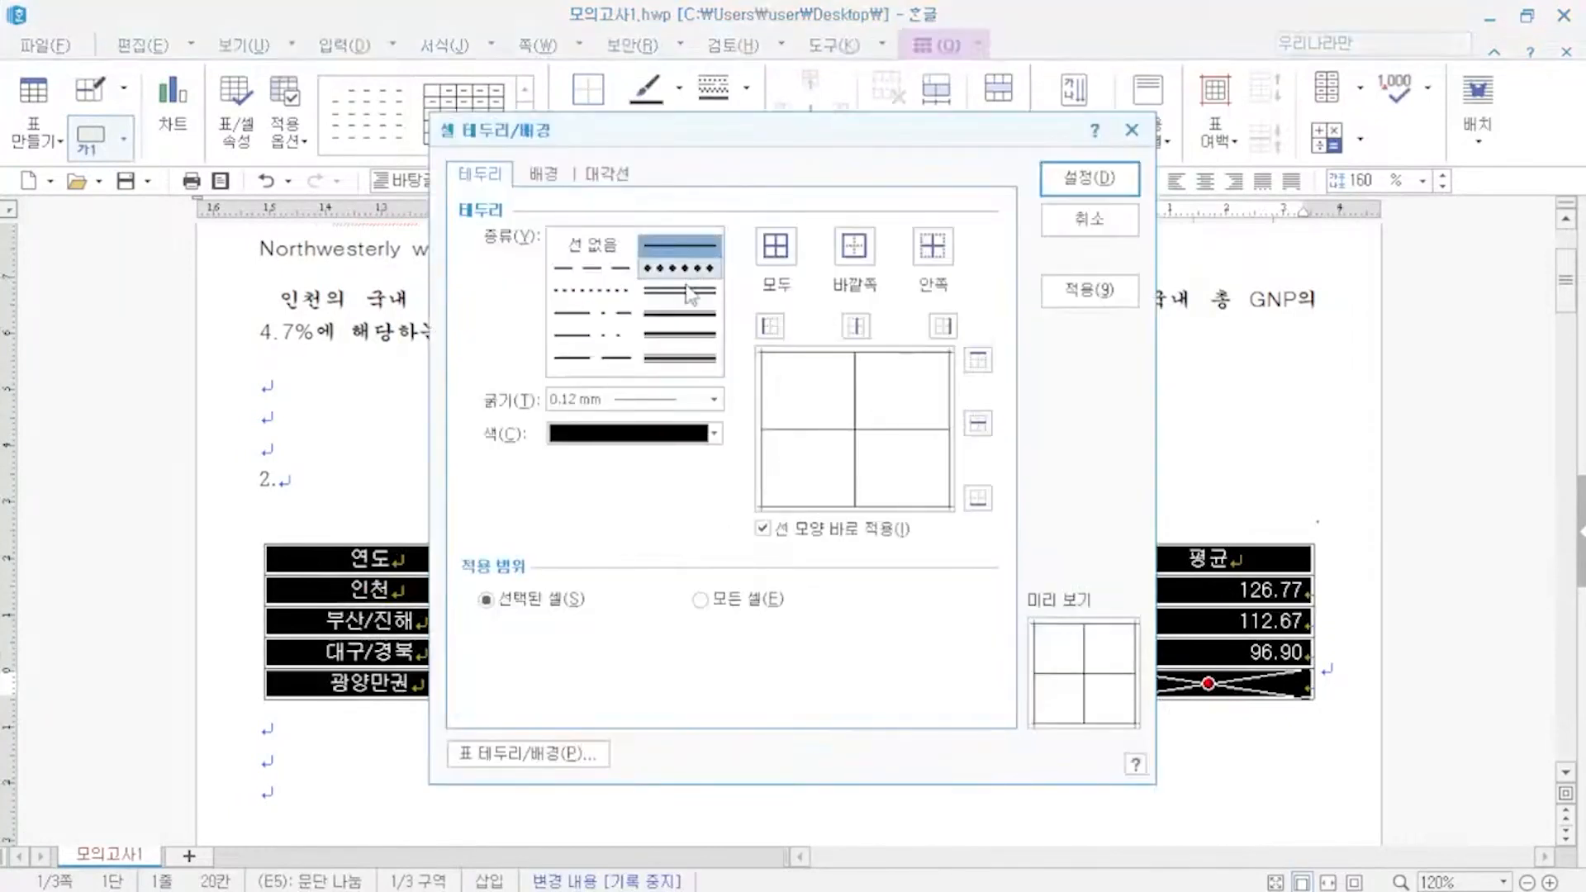
left_click(682, 293)
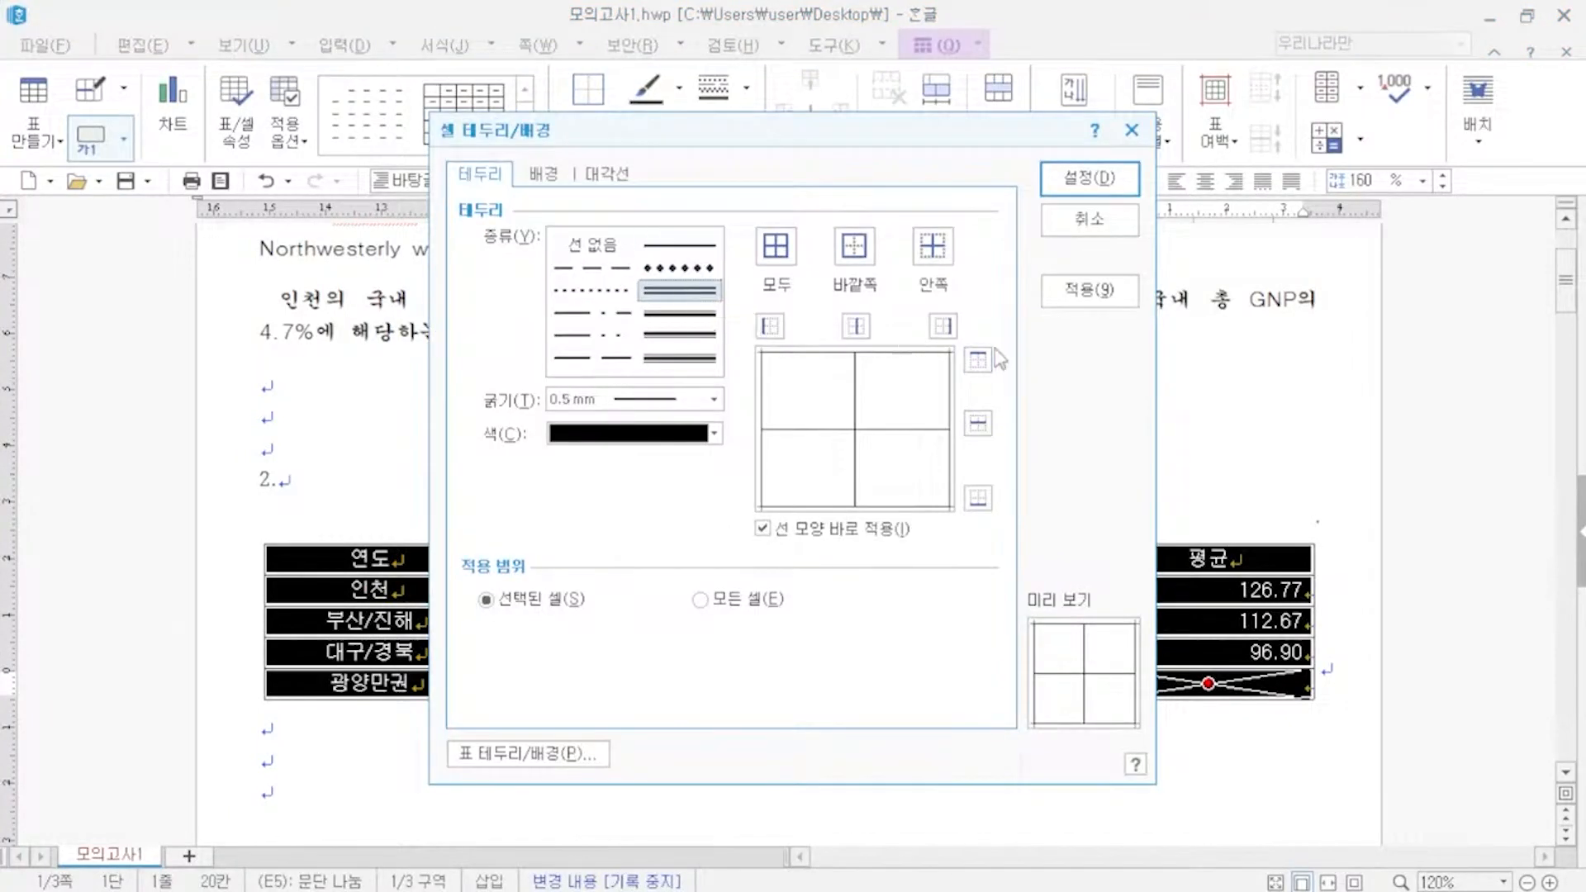
left_click(979, 361)
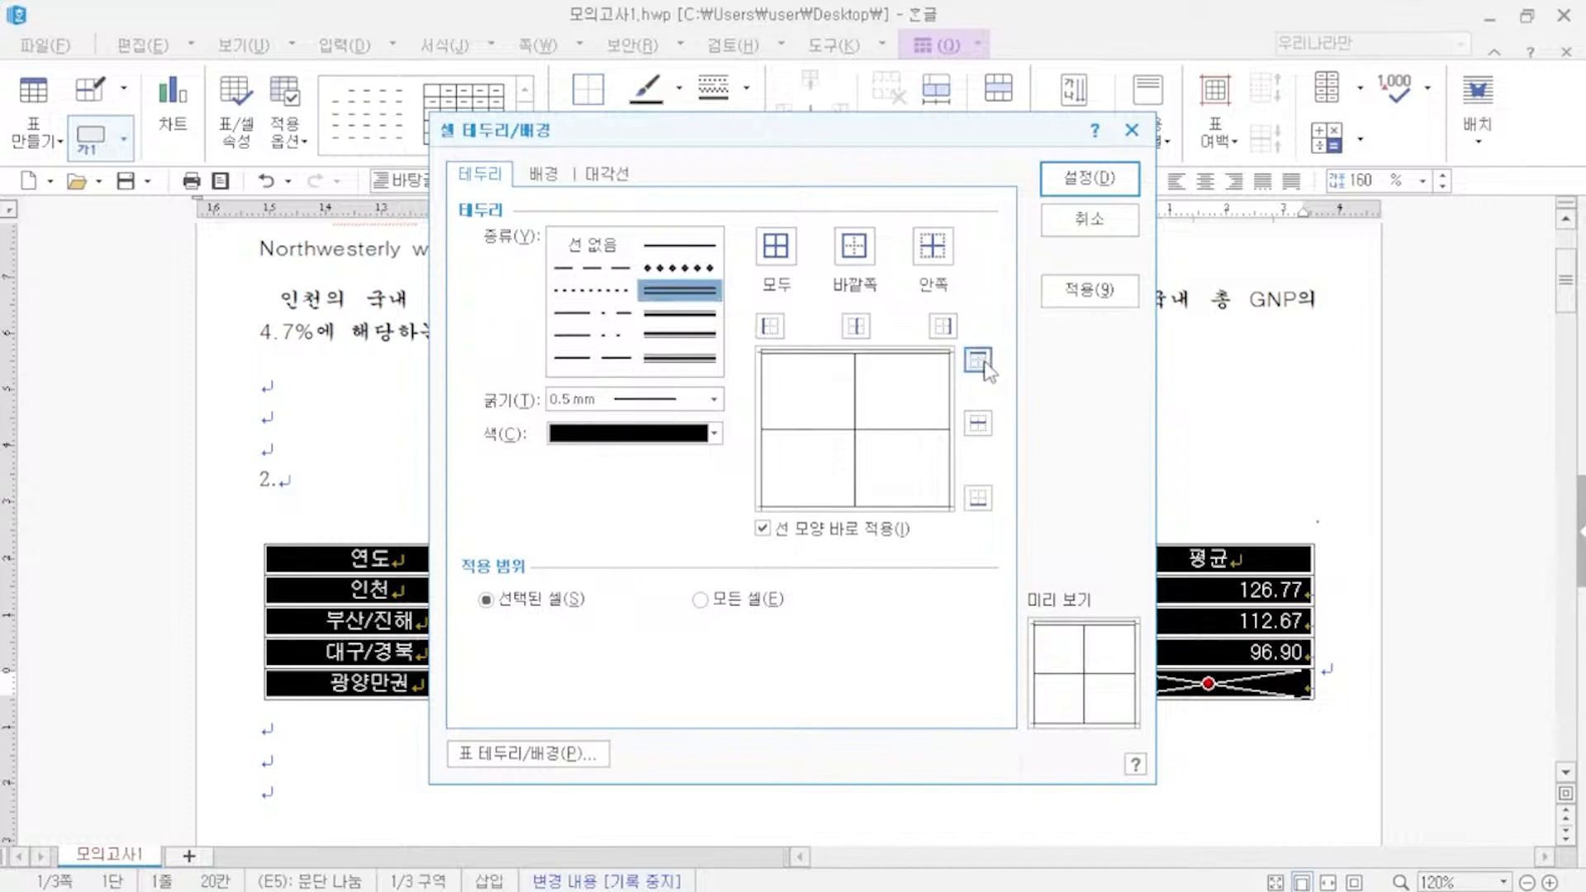
left_click(979, 500)
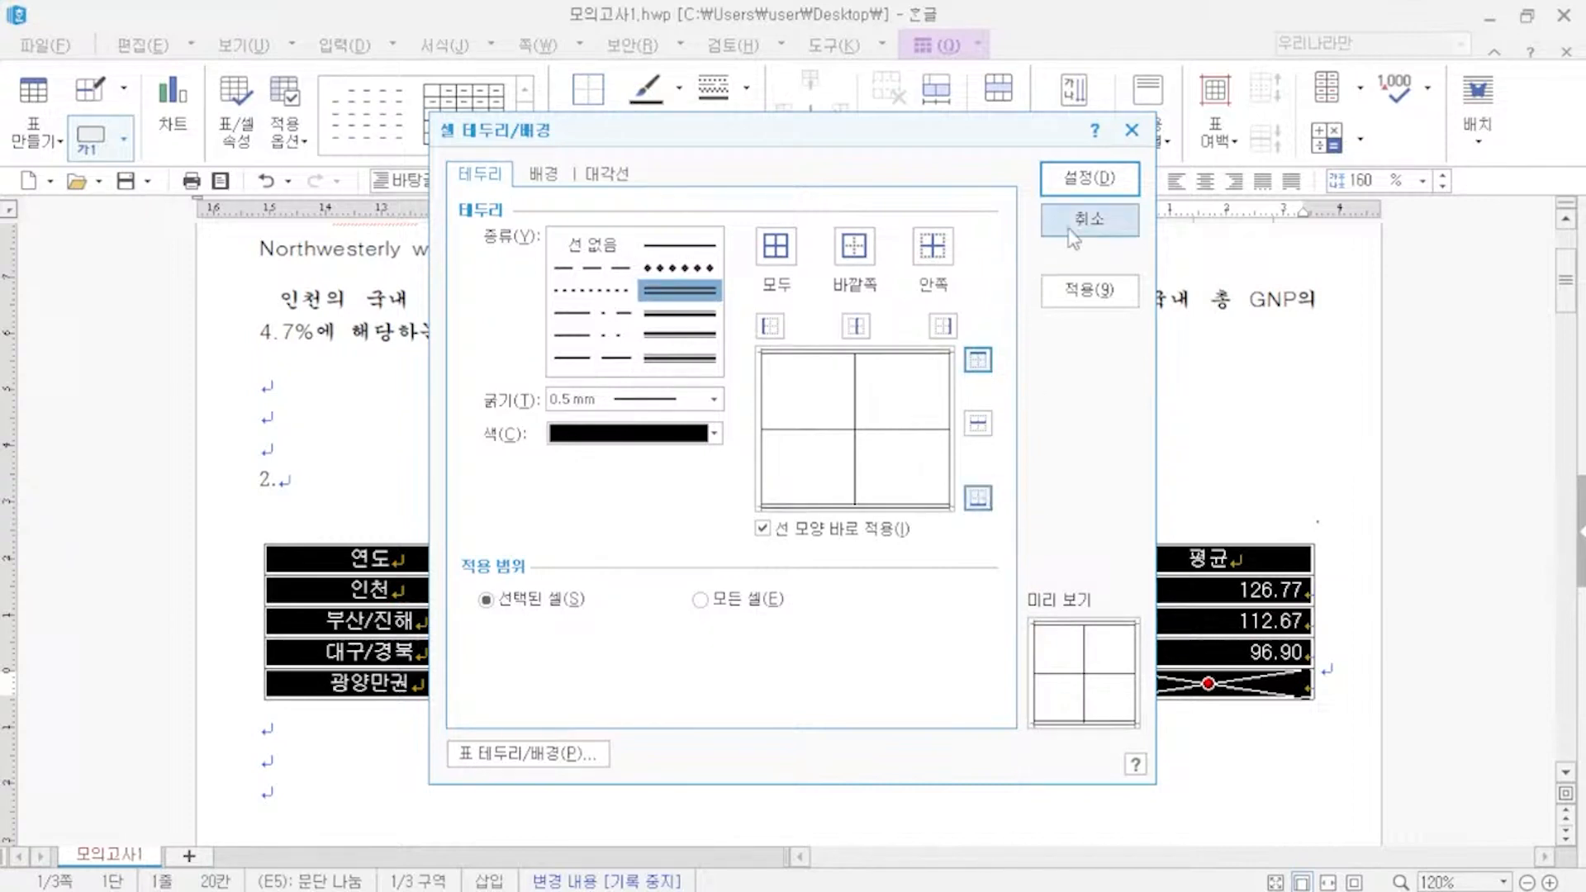
left_click(1078, 198)
left_click(1227, 712)
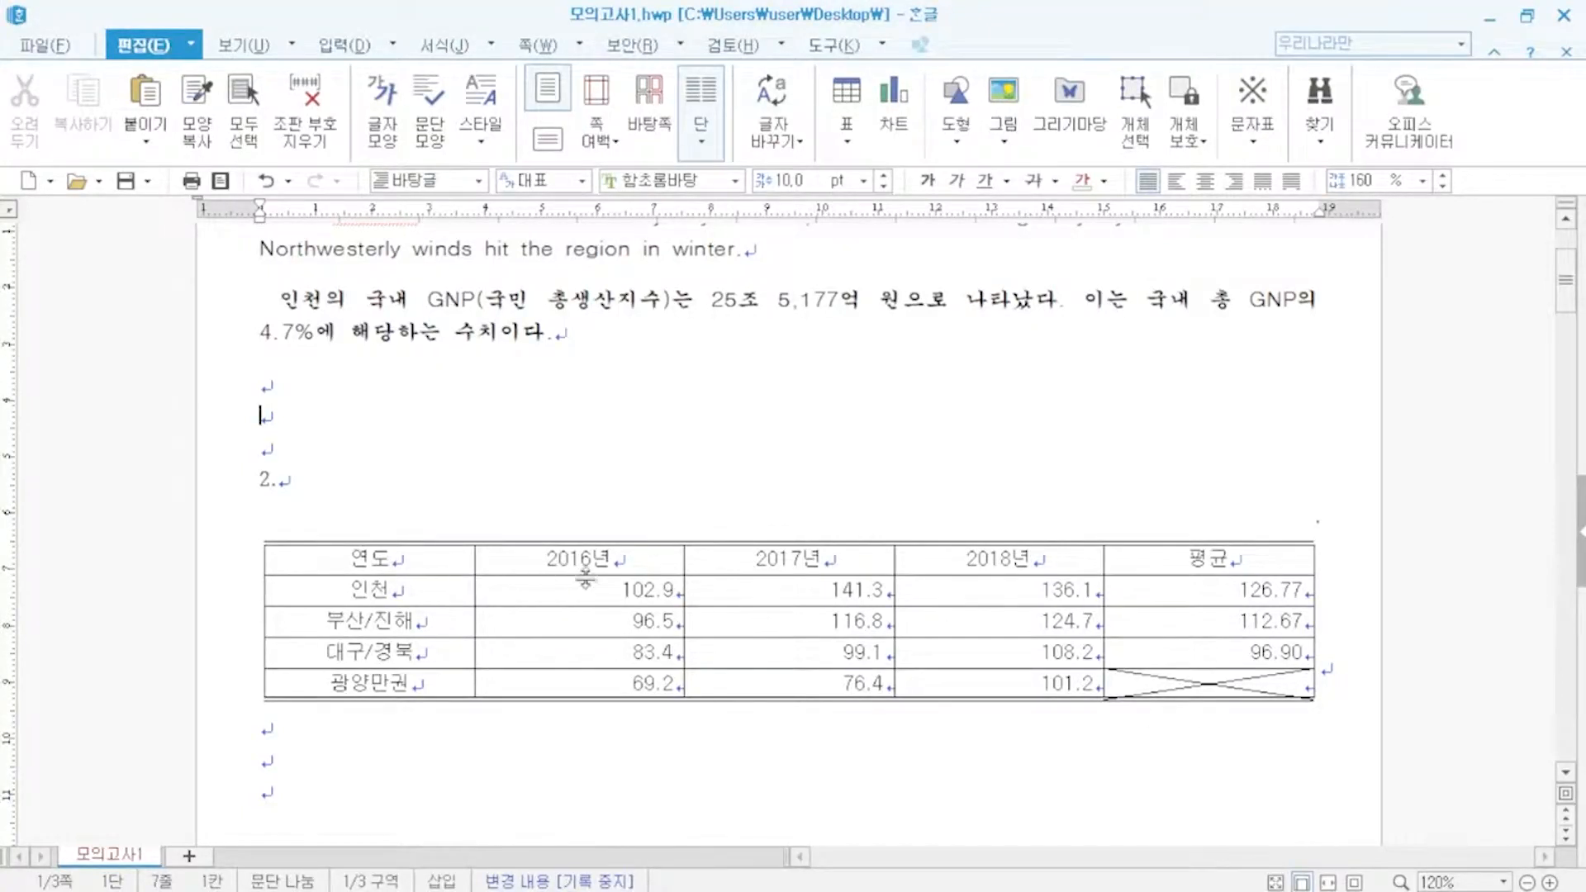
- Apply a double line to the bottom border of the table's header row
left_click_drag(429, 553, 1149, 558)
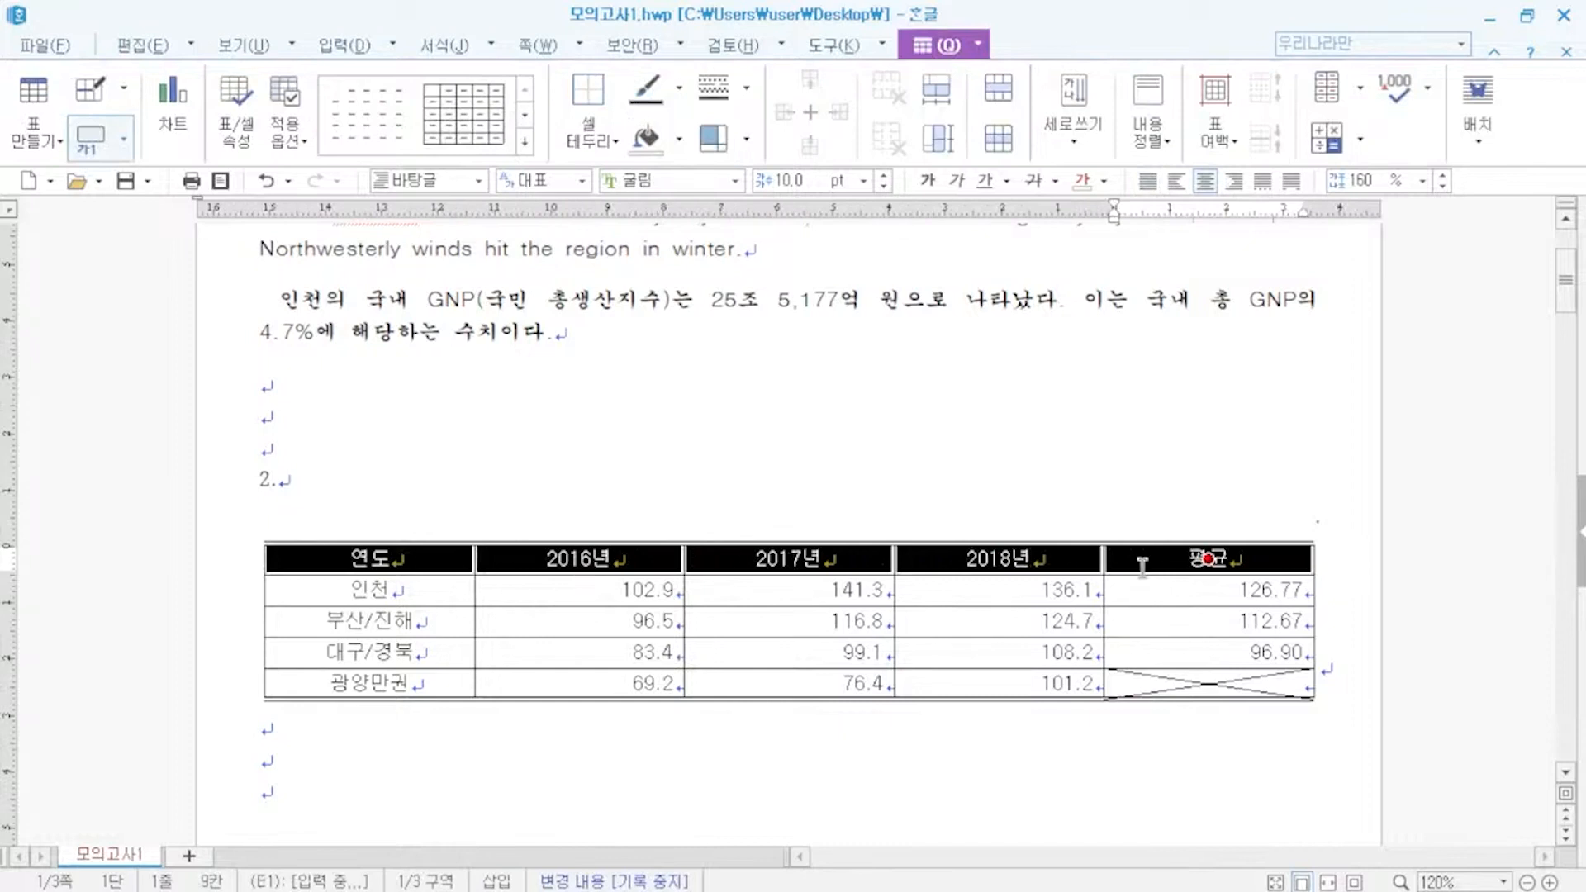
key("l")
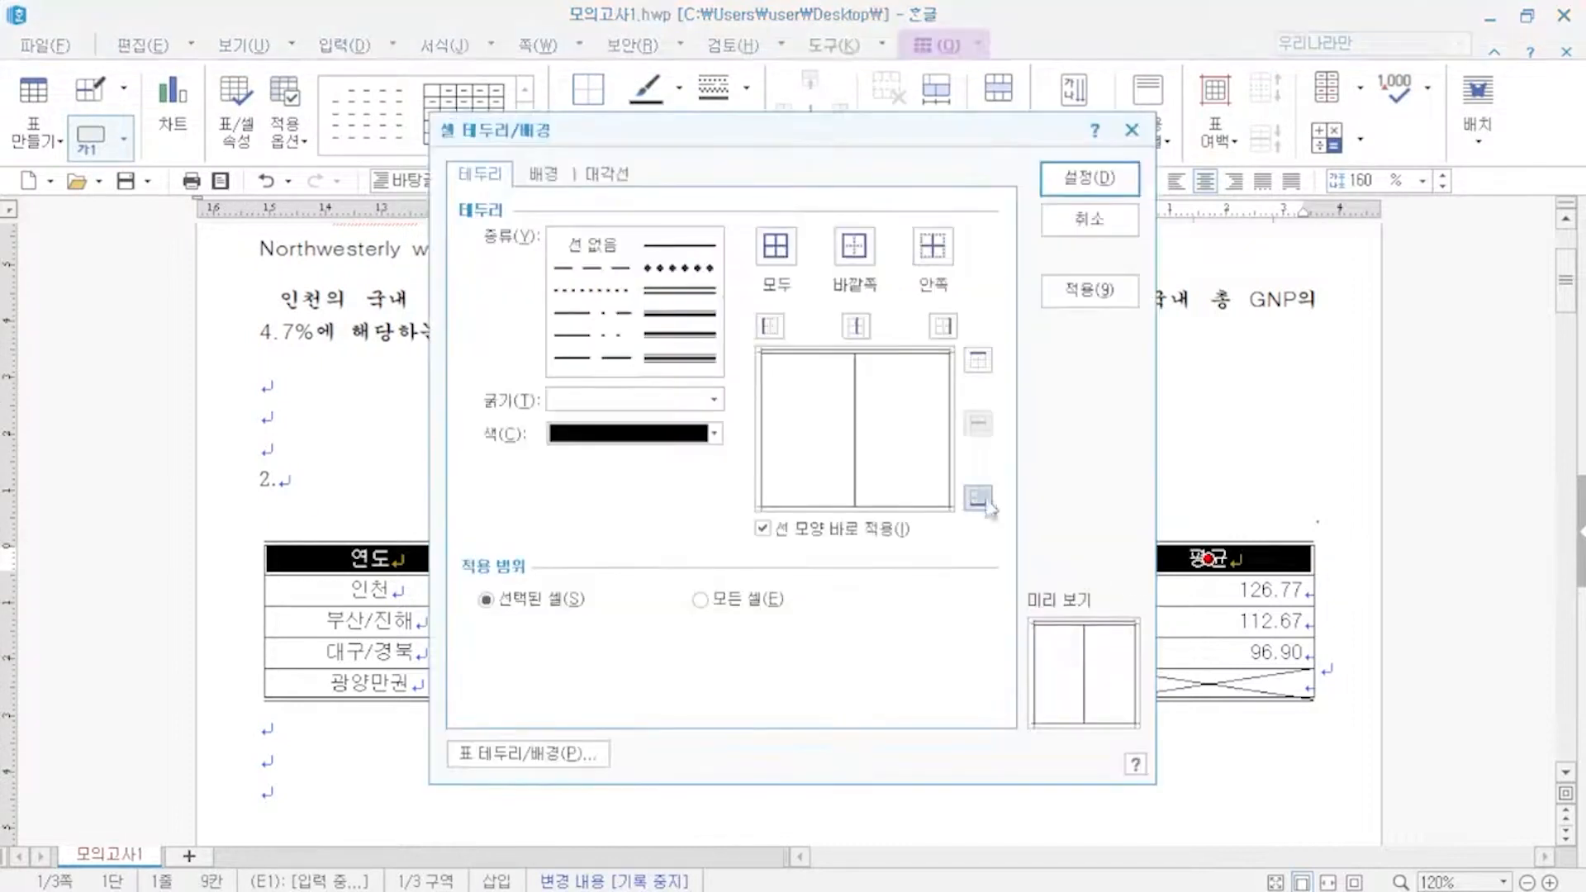
left_click(685, 291)
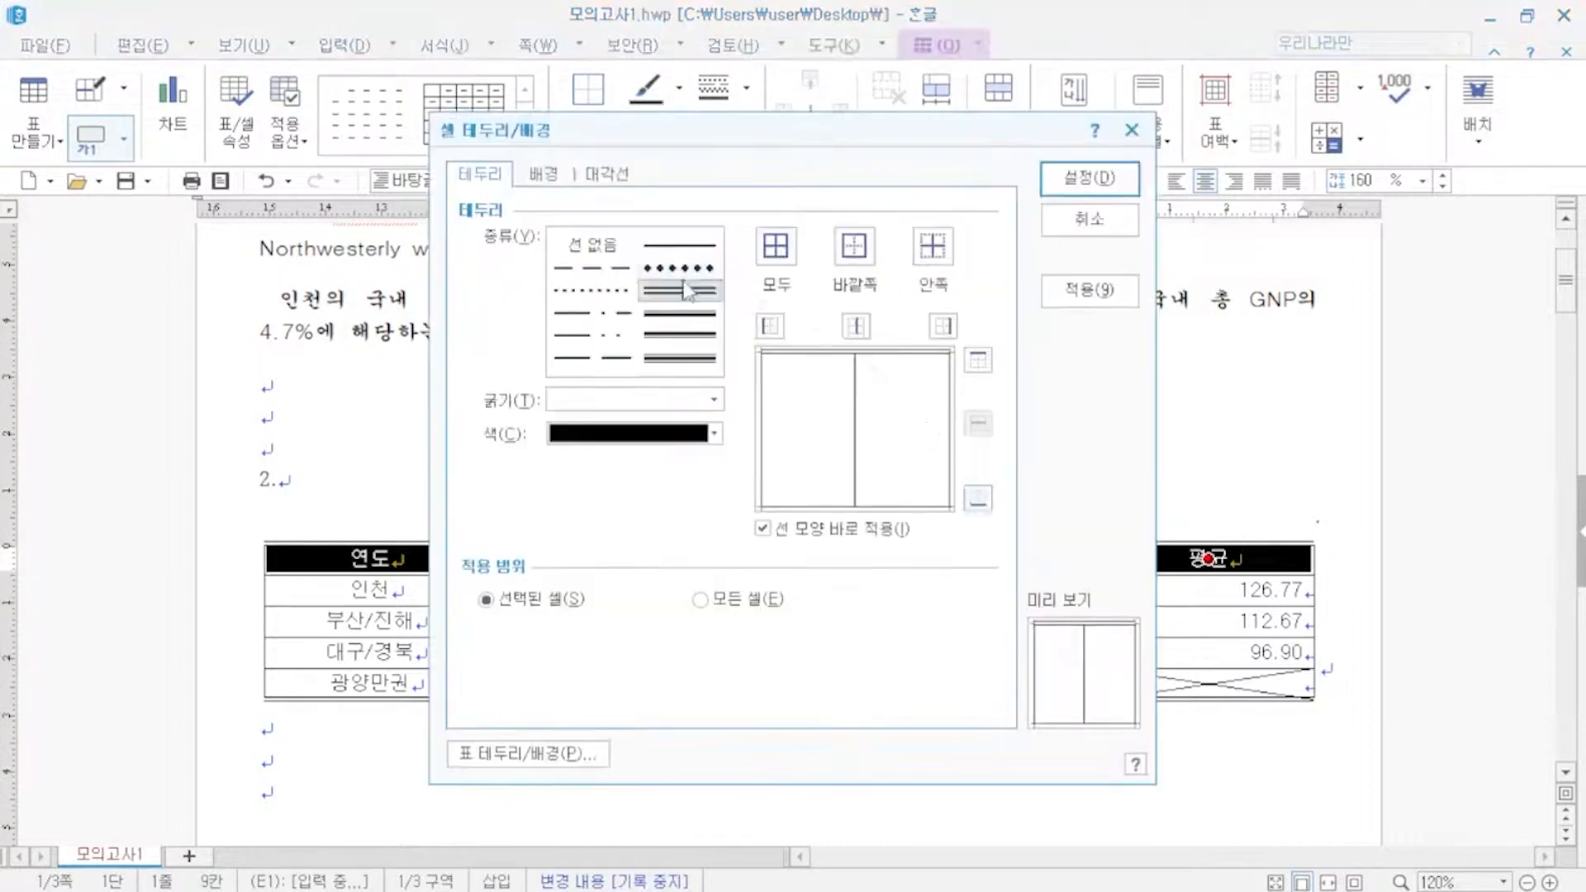
left_click(978, 497)
left_click(1090, 192)
left_click(1197, 421)
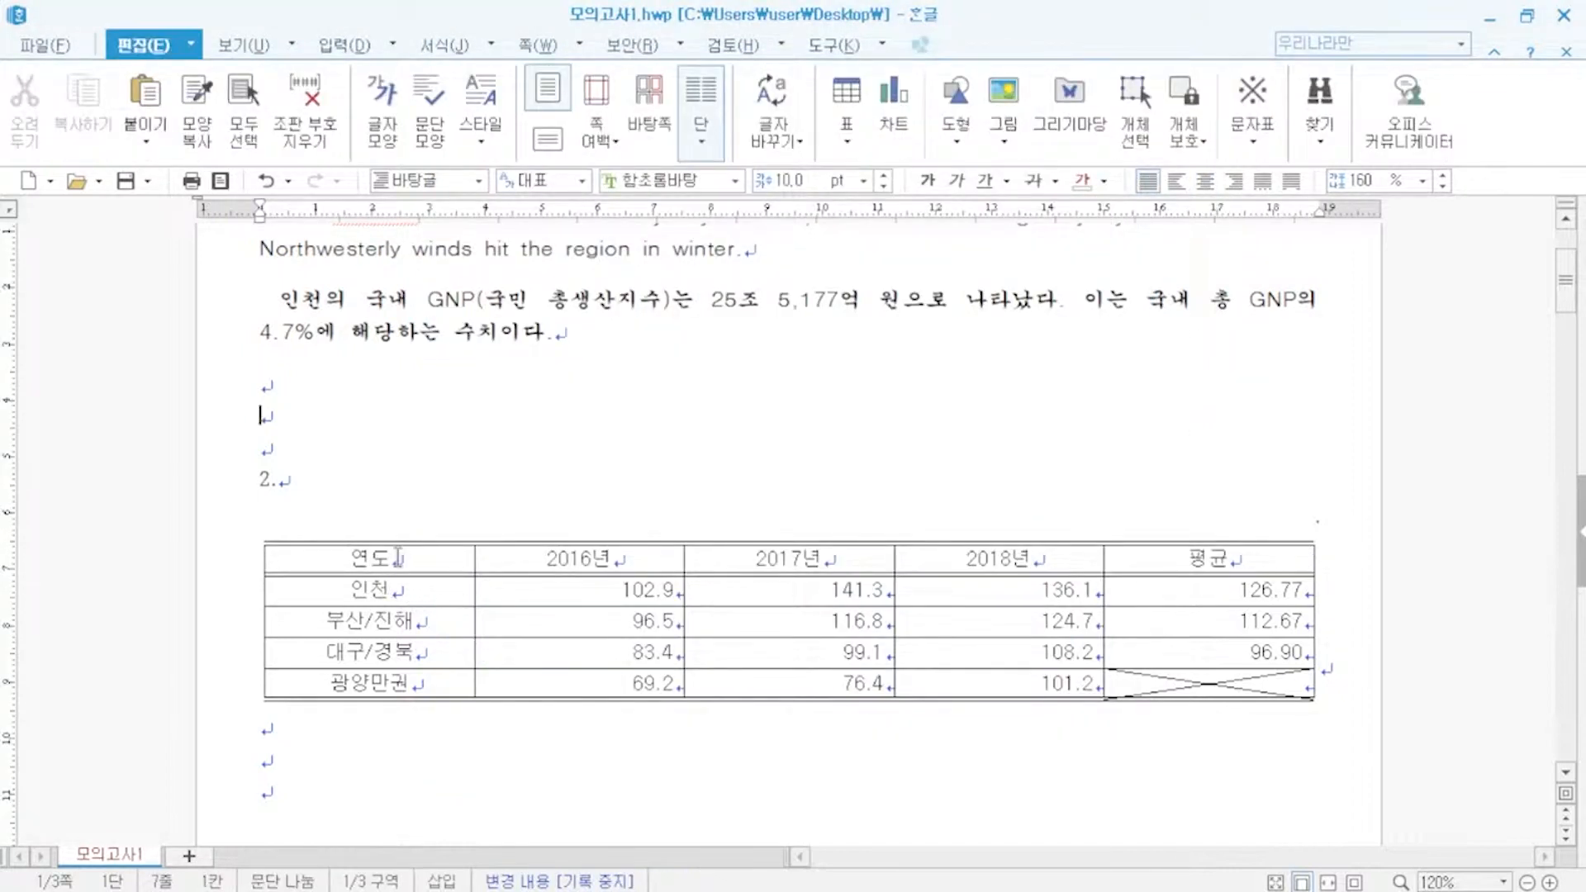
- Apply a 0.5 mm double line to all outer borders of the whole table
left_click_drag(396, 559, 1215, 714)
key("l")
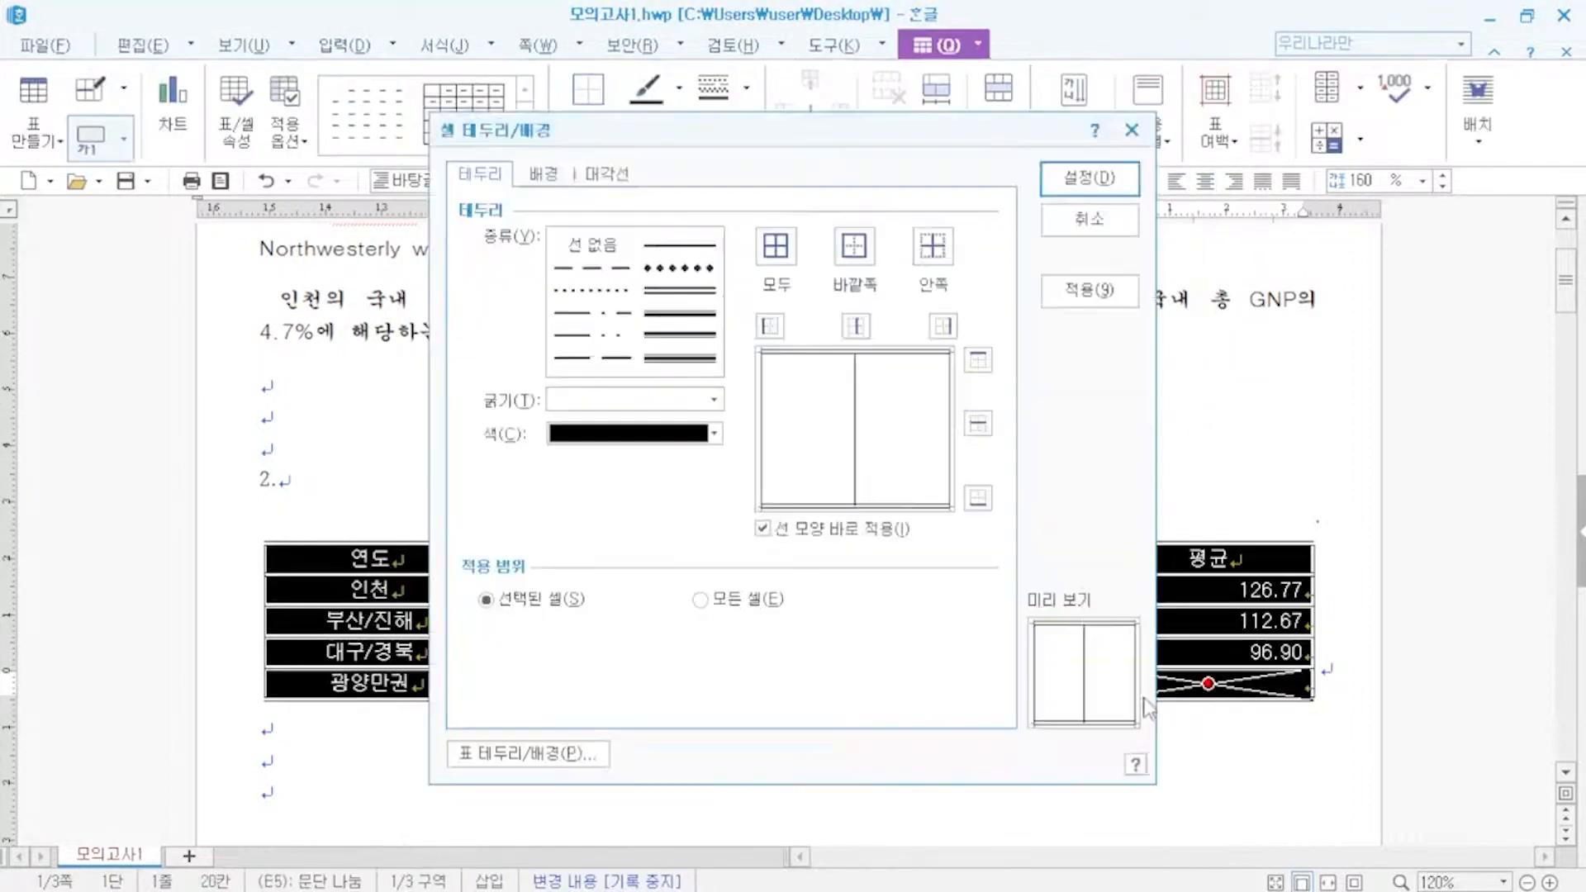
left_click(679, 291)
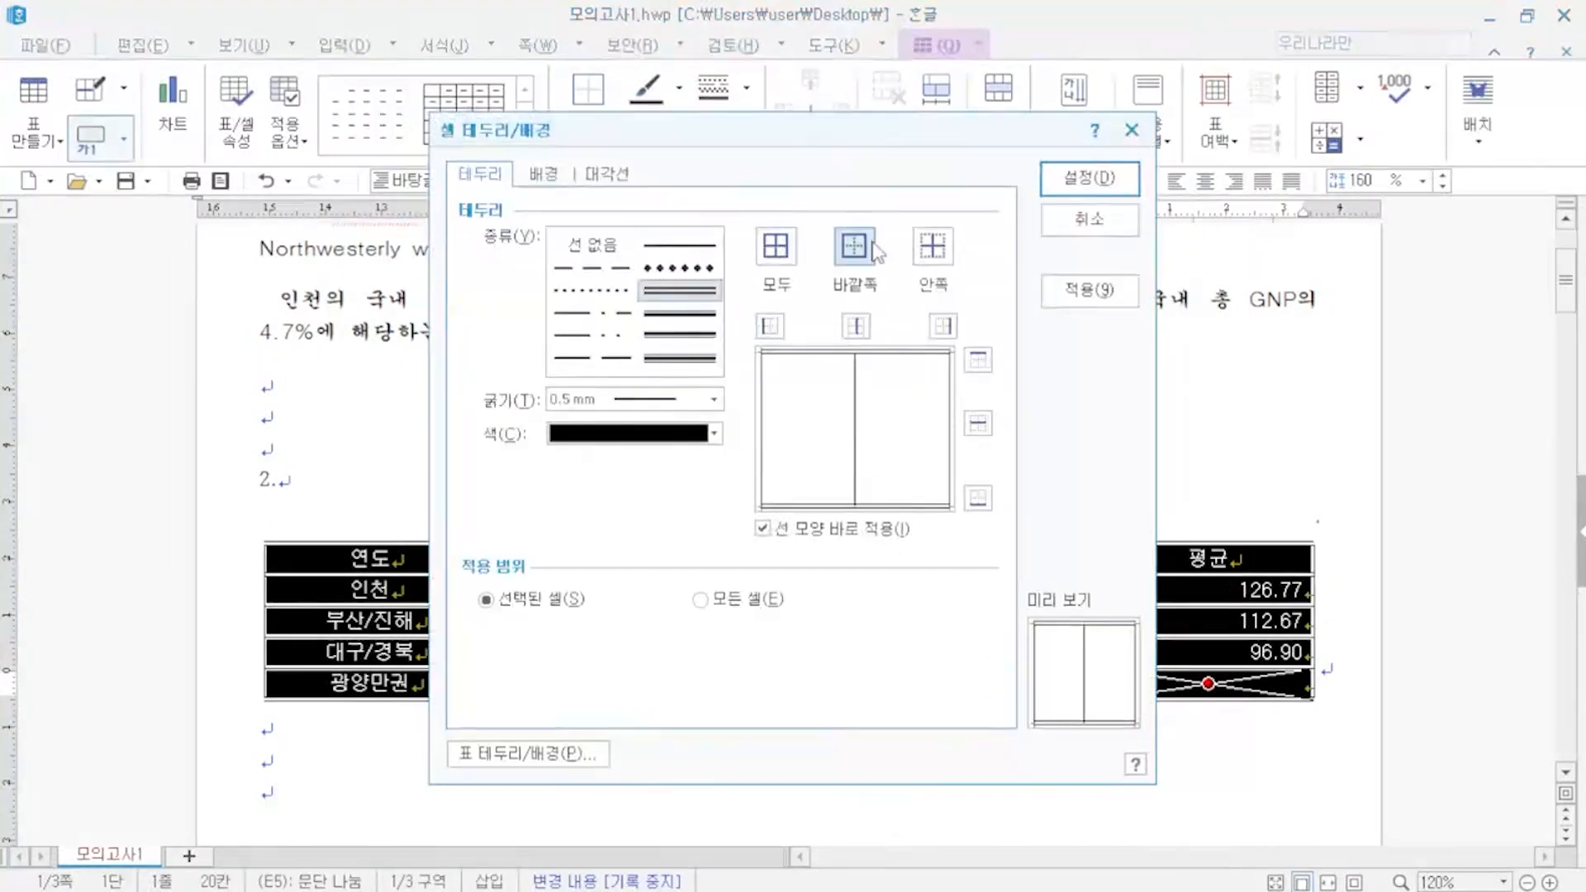
left_click(855, 245)
left_click(1080, 203)
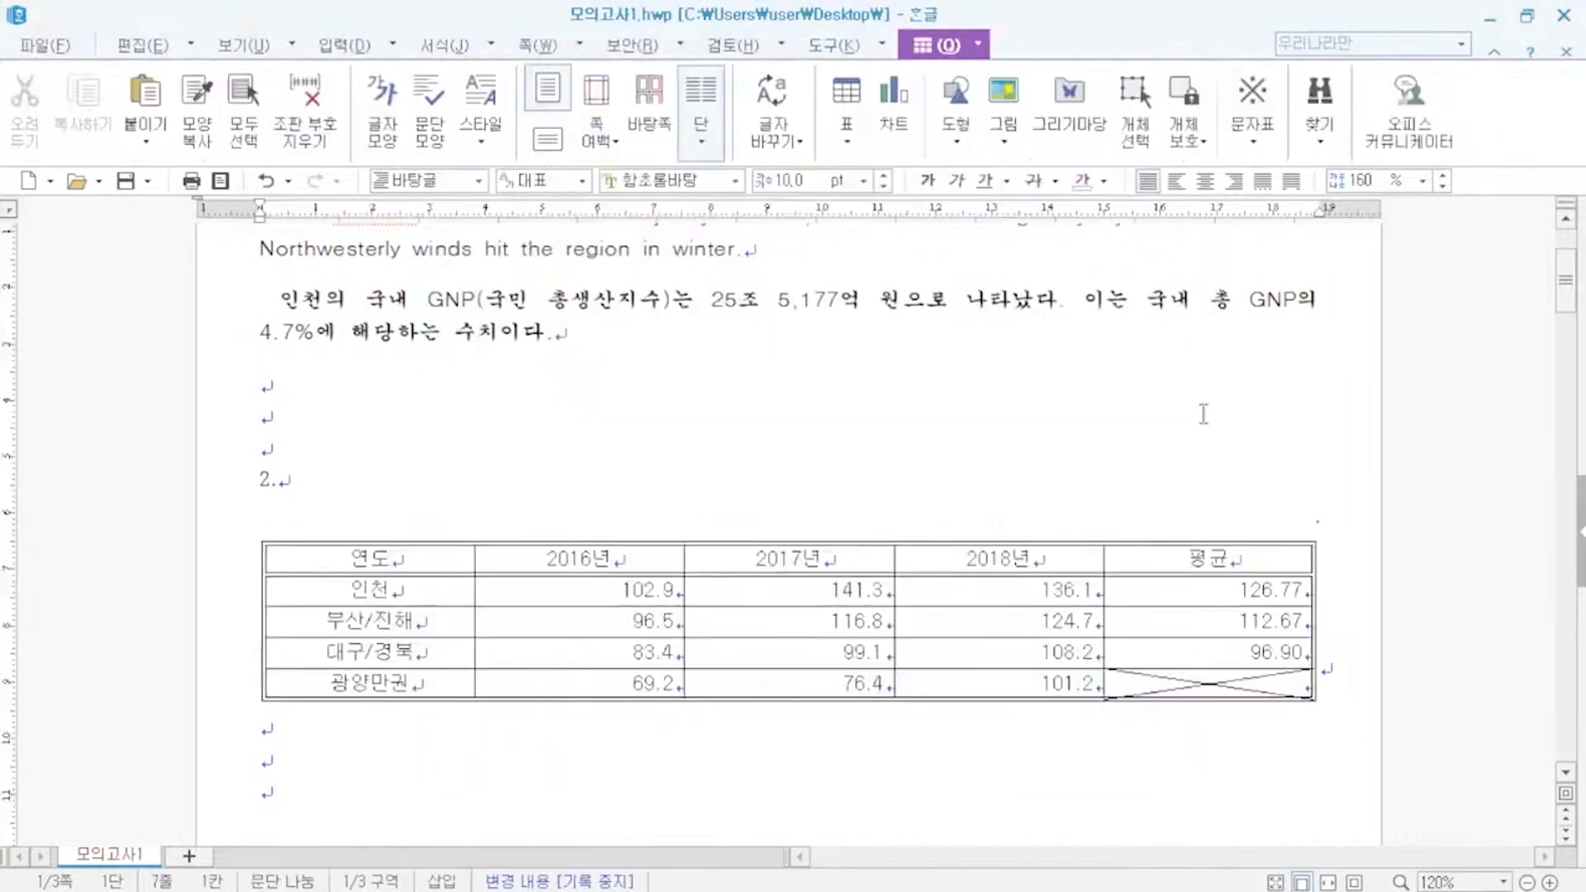
- Apply a 0.5 mm double line to the right border of the table's 연도 column
left_click_drag(392, 560, 391, 688)
key("l")
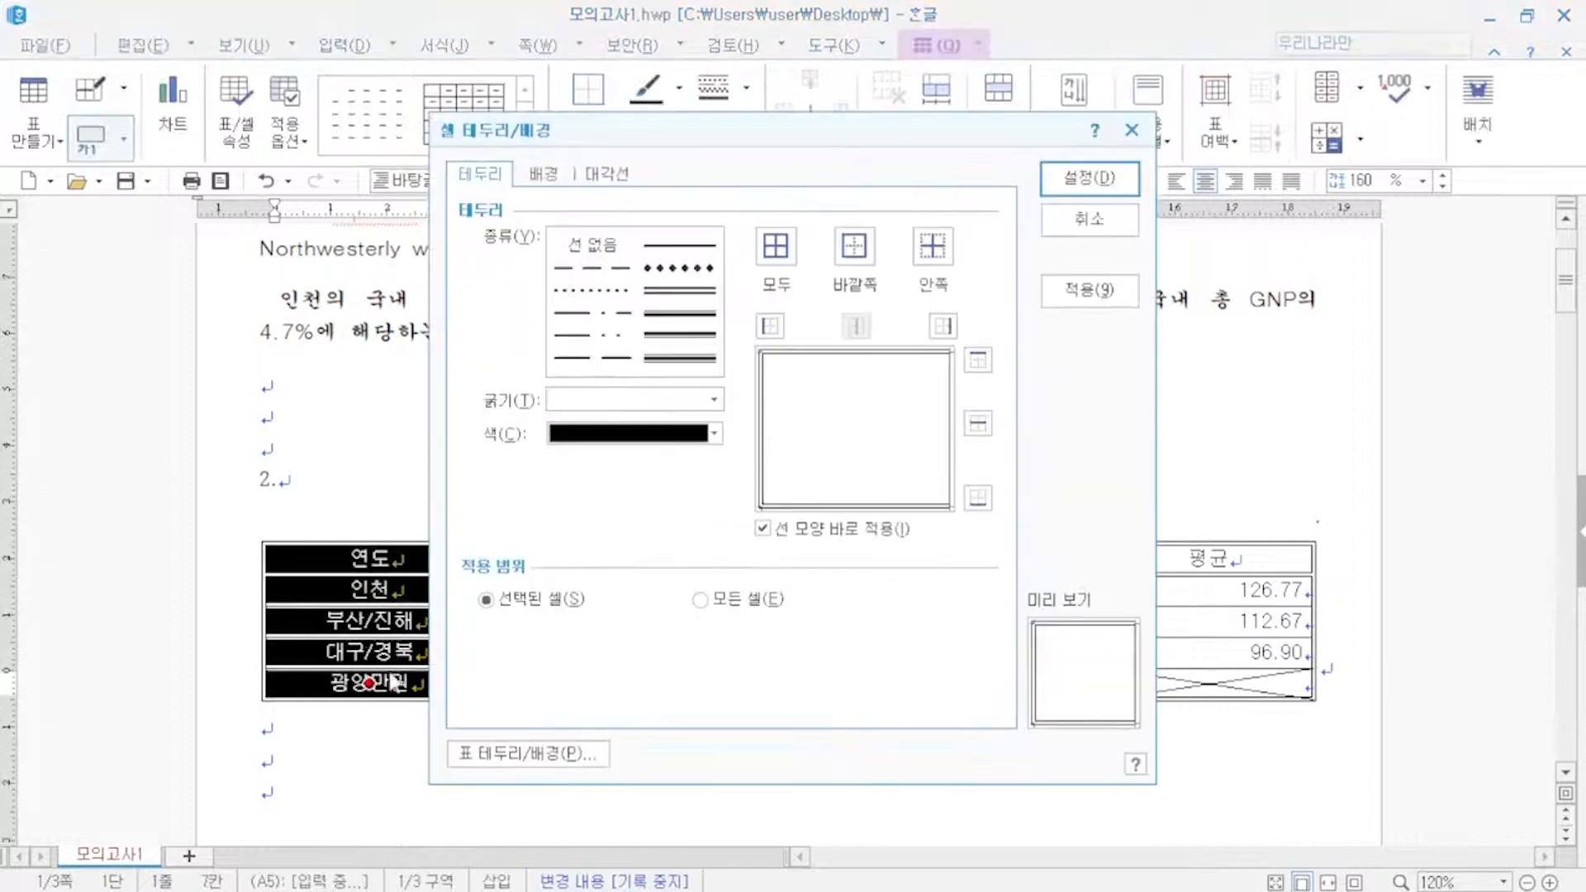
left_click(679, 291)
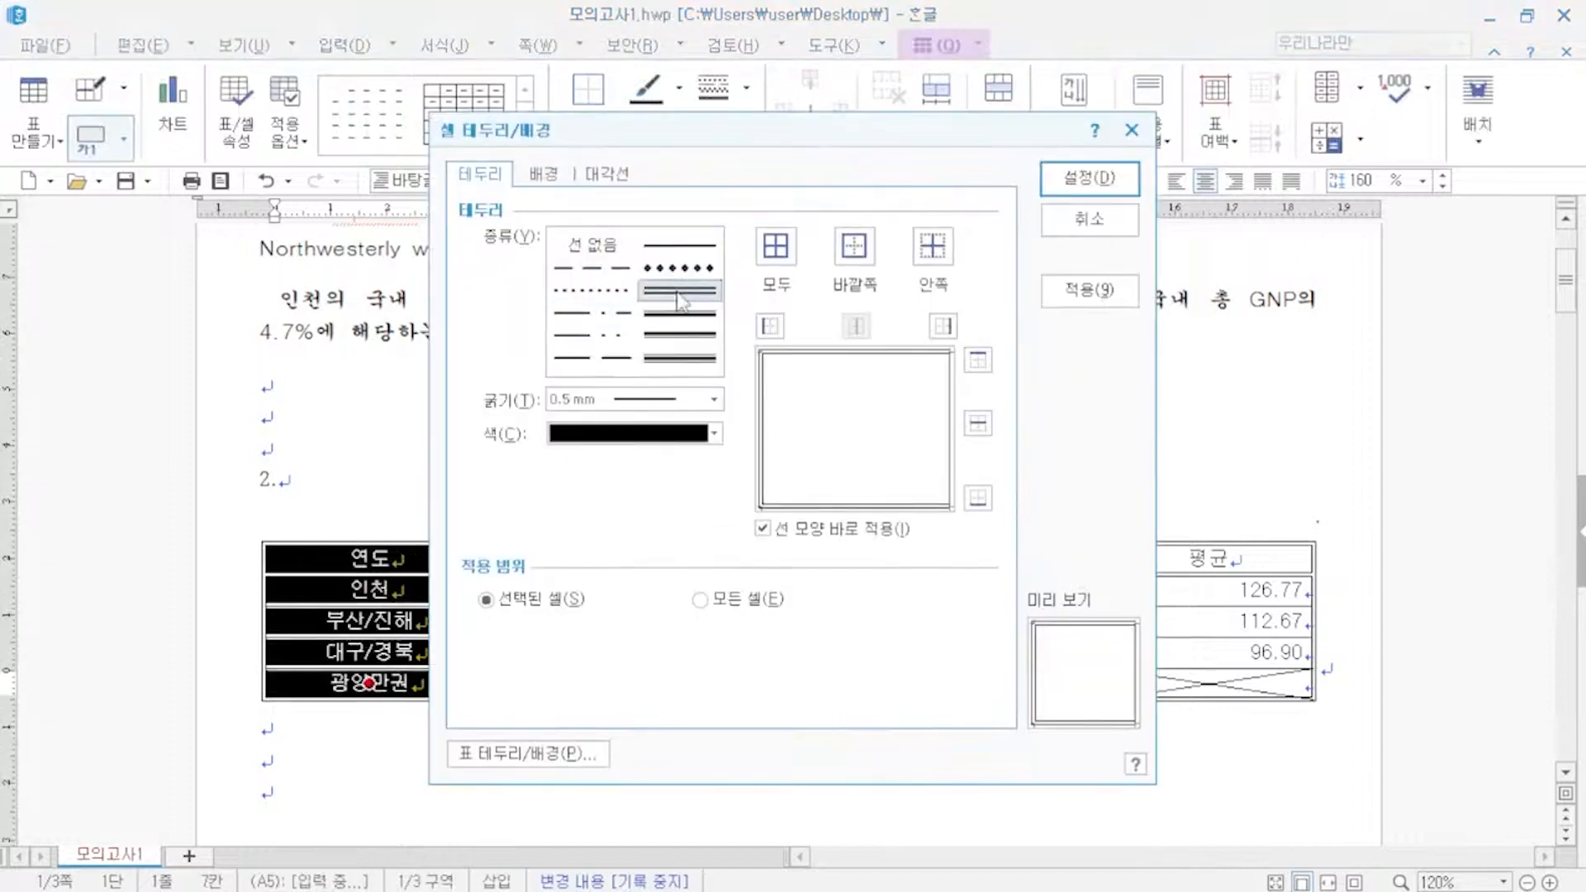
left_click(942, 325)
left_click(1088, 178)
left_click(1121, 451)
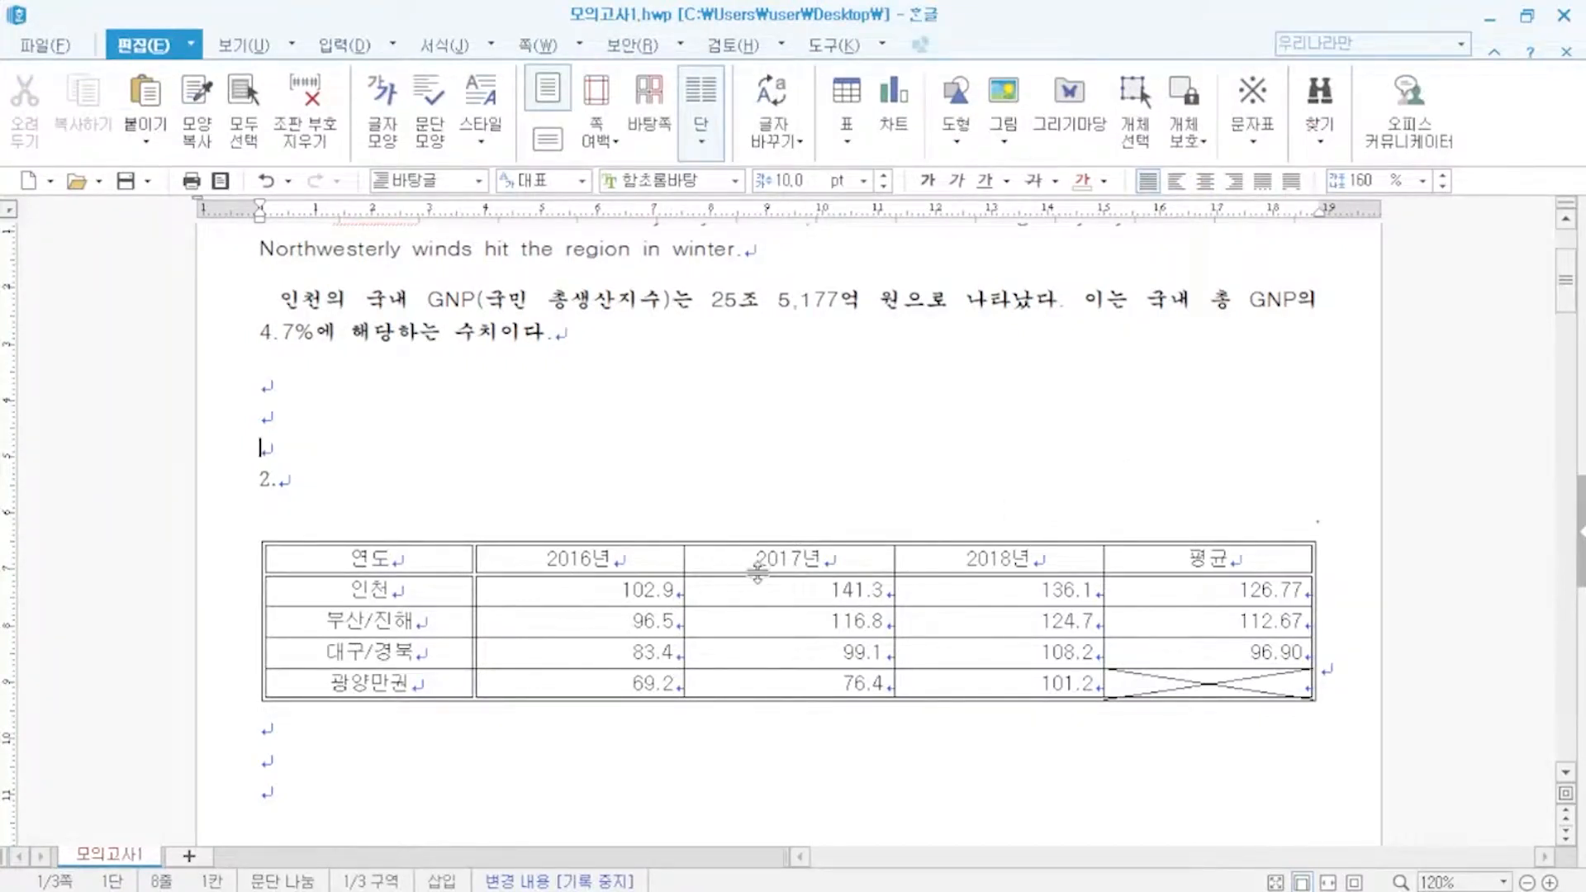
- Fill the table cells from the 연도 header through the 2018년 column of the 대구/경북 row with yellow
left_click_drag(414, 570, 932, 661)
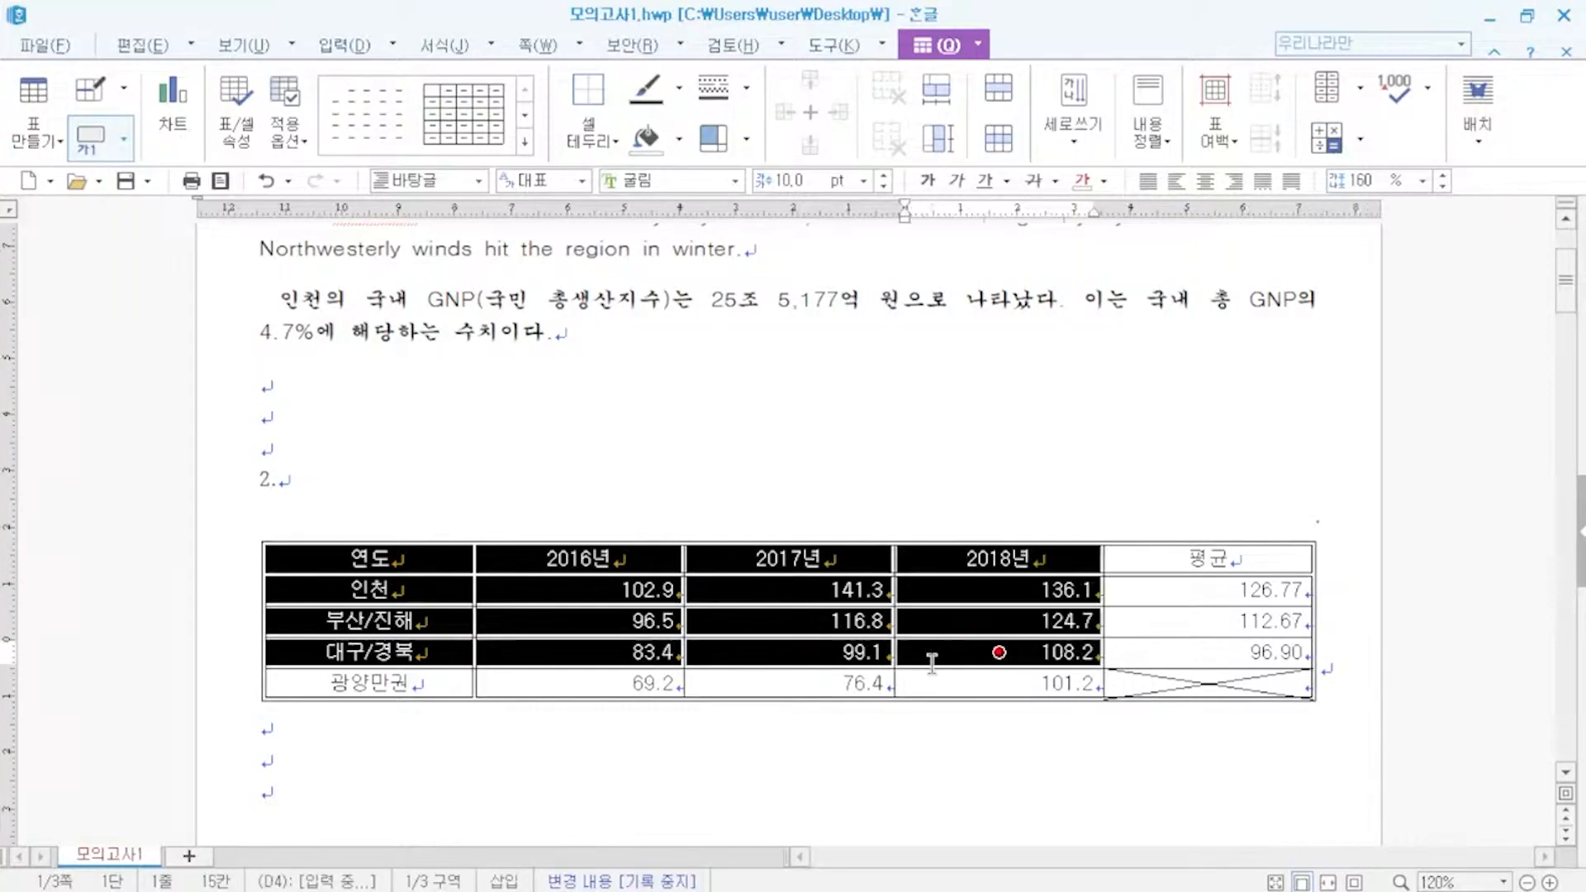
key("l")
left_click(544, 174)
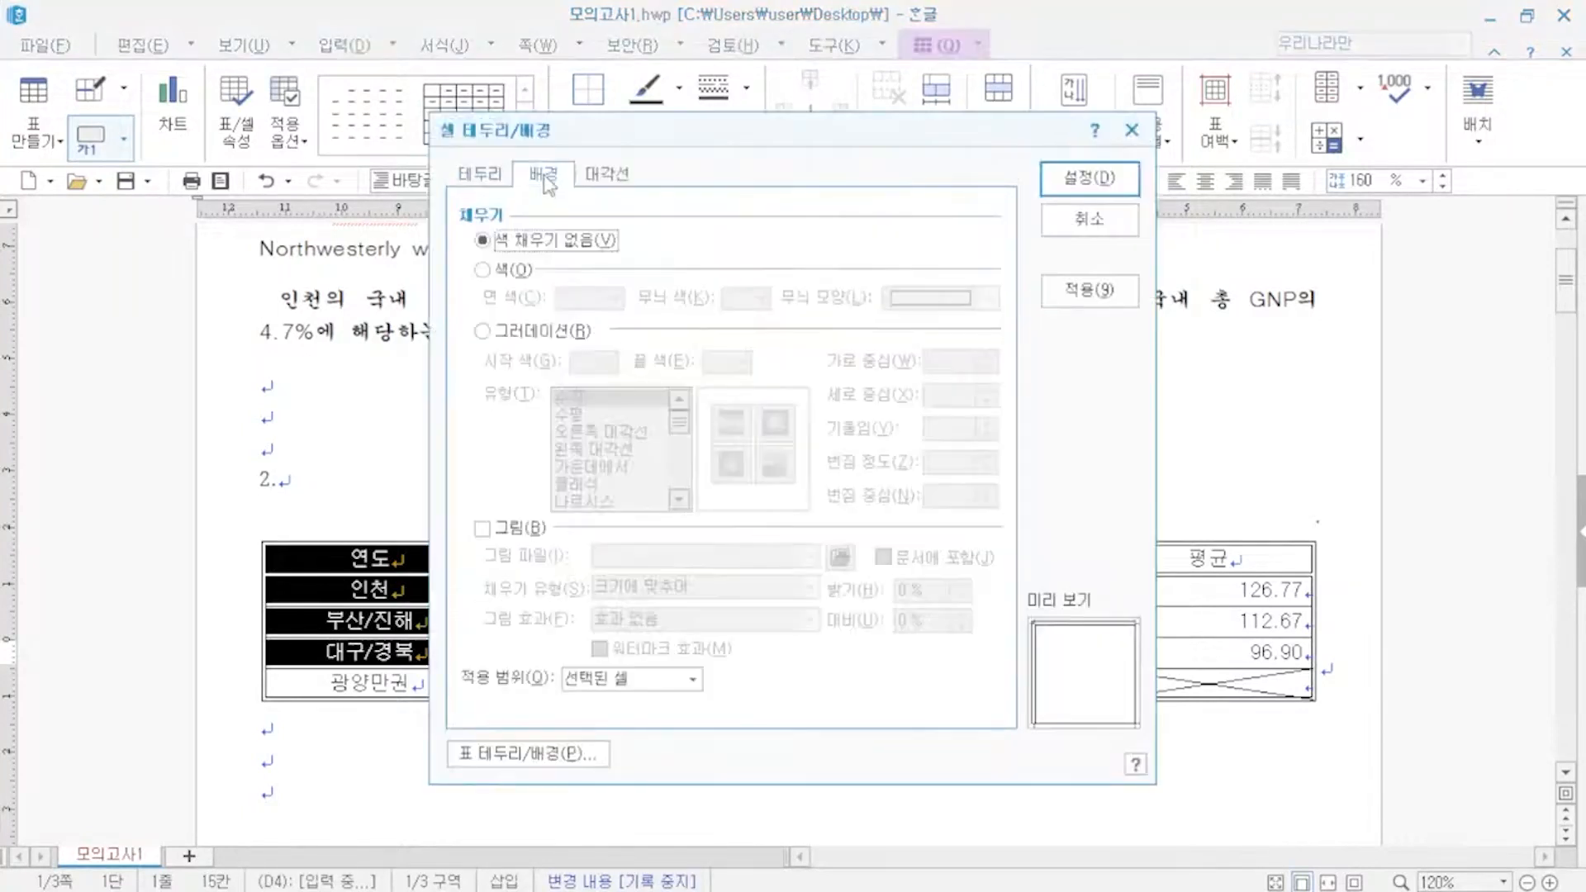
left_click(508, 273)
left_click(567, 304)
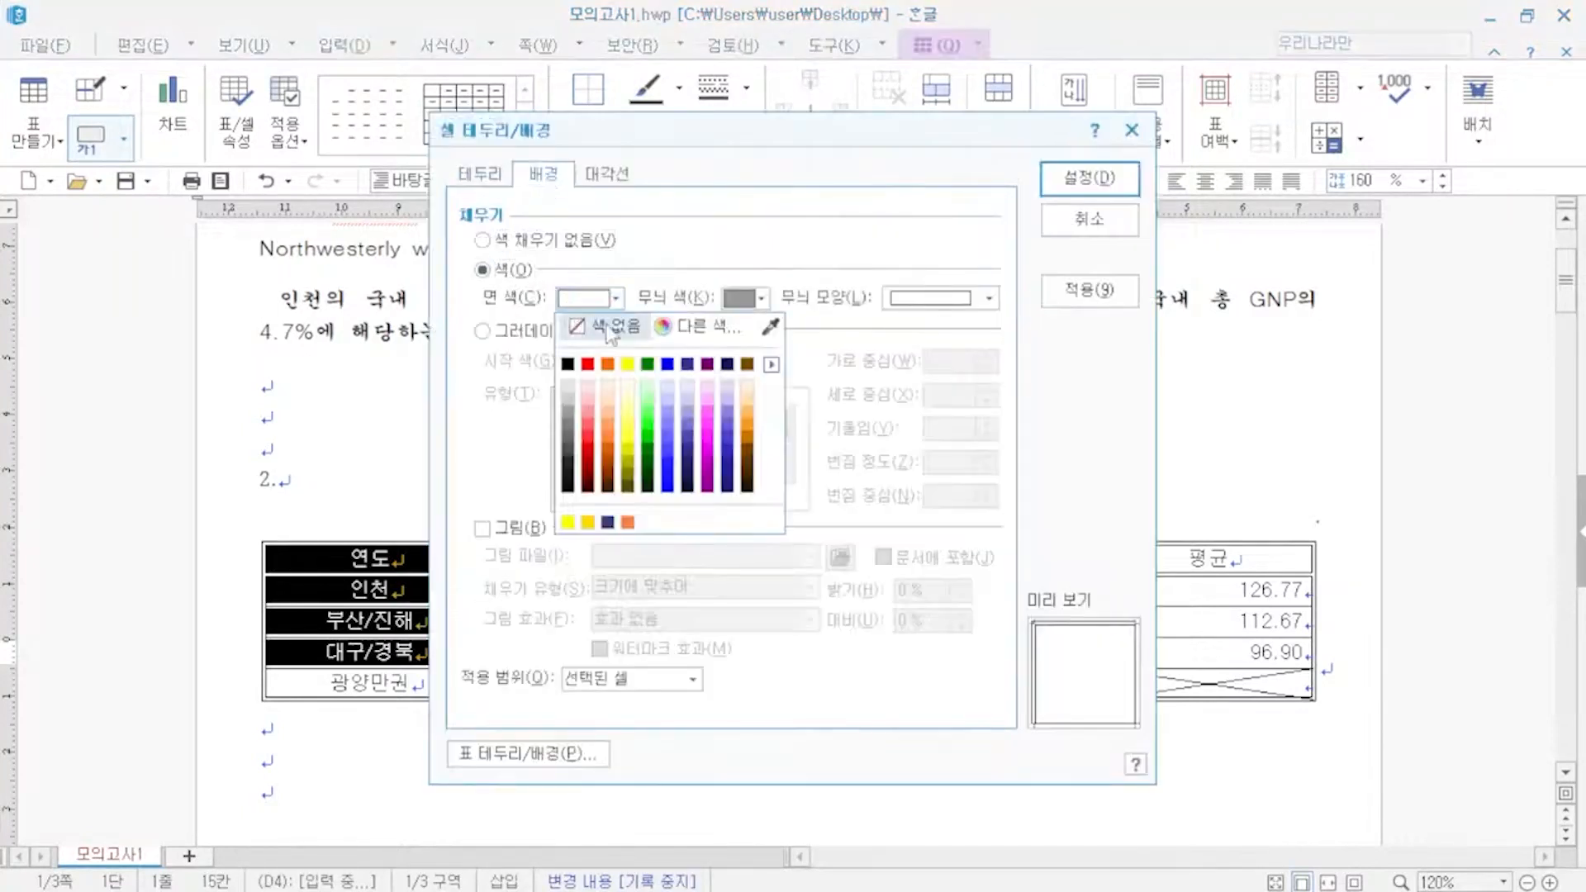
left_click(628, 370)
left_click(1048, 178)
left_click(1093, 400)
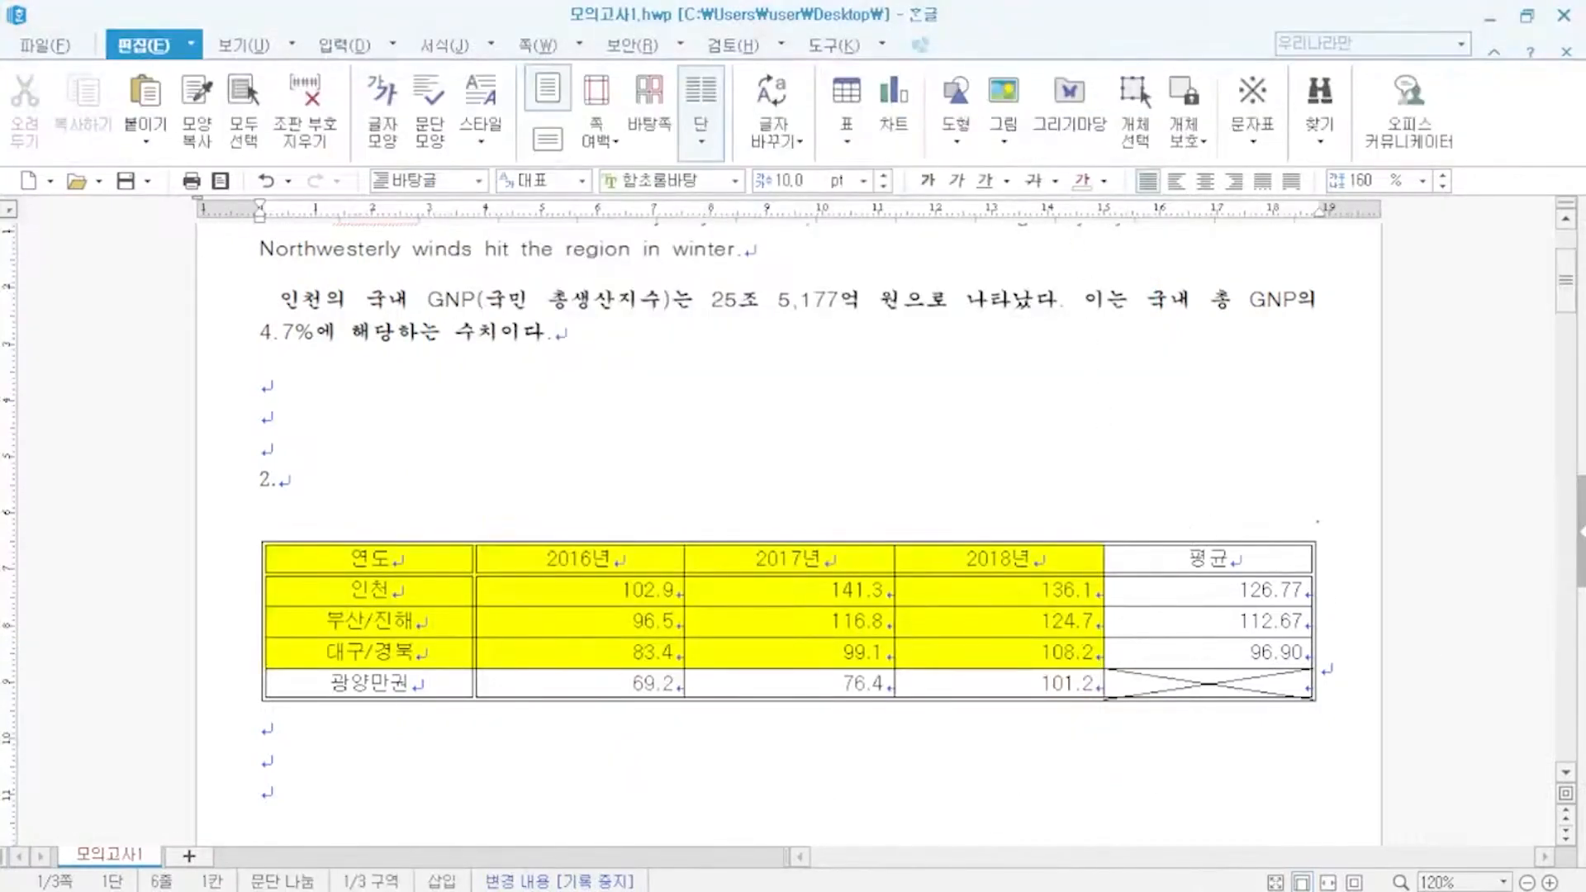
- Switch to the Notepad notes and add the heading 캡션 만들기 with item "1. 선을 우클릭한뒤에 -> 캡션 넣기"
key("alt+Tab")
scroll(1236, 576, "down", 3)
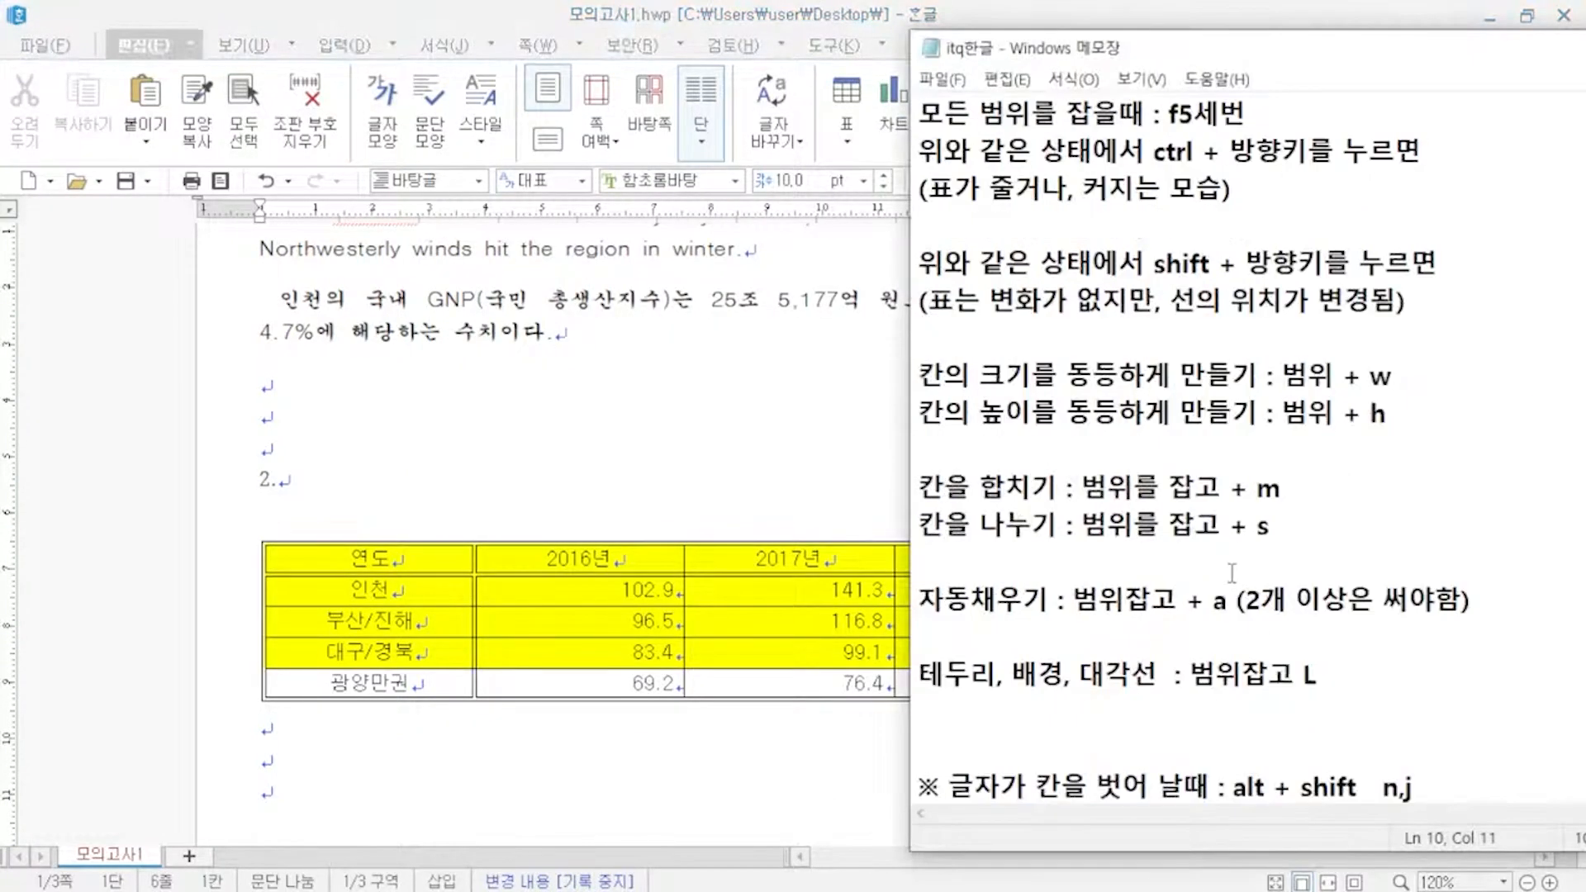
type("캡션 만들기")
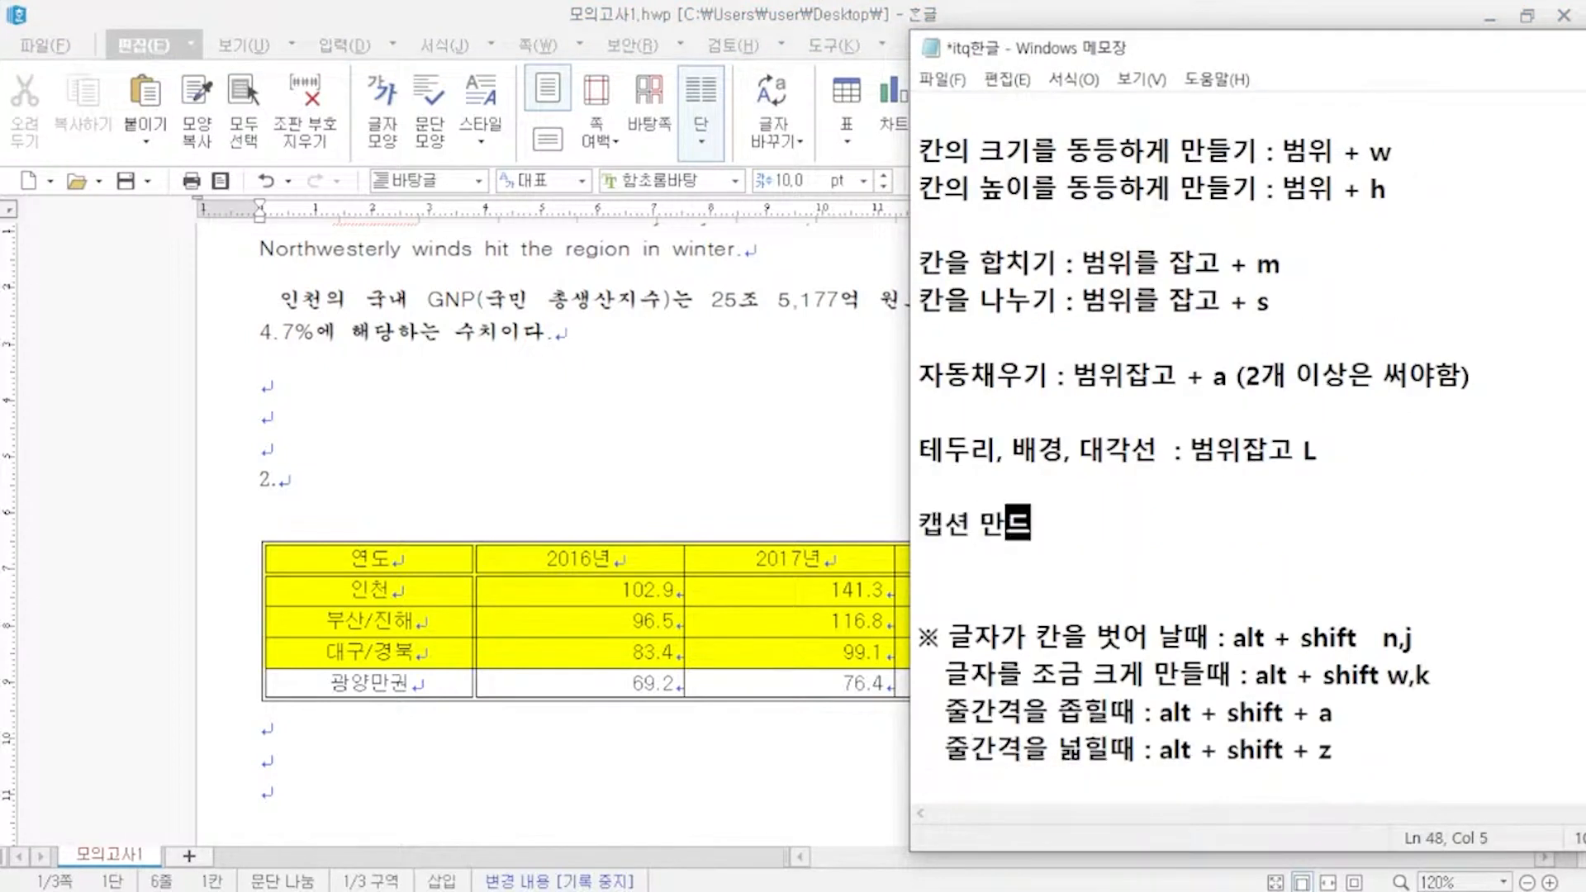
key("Return")
type("1.")
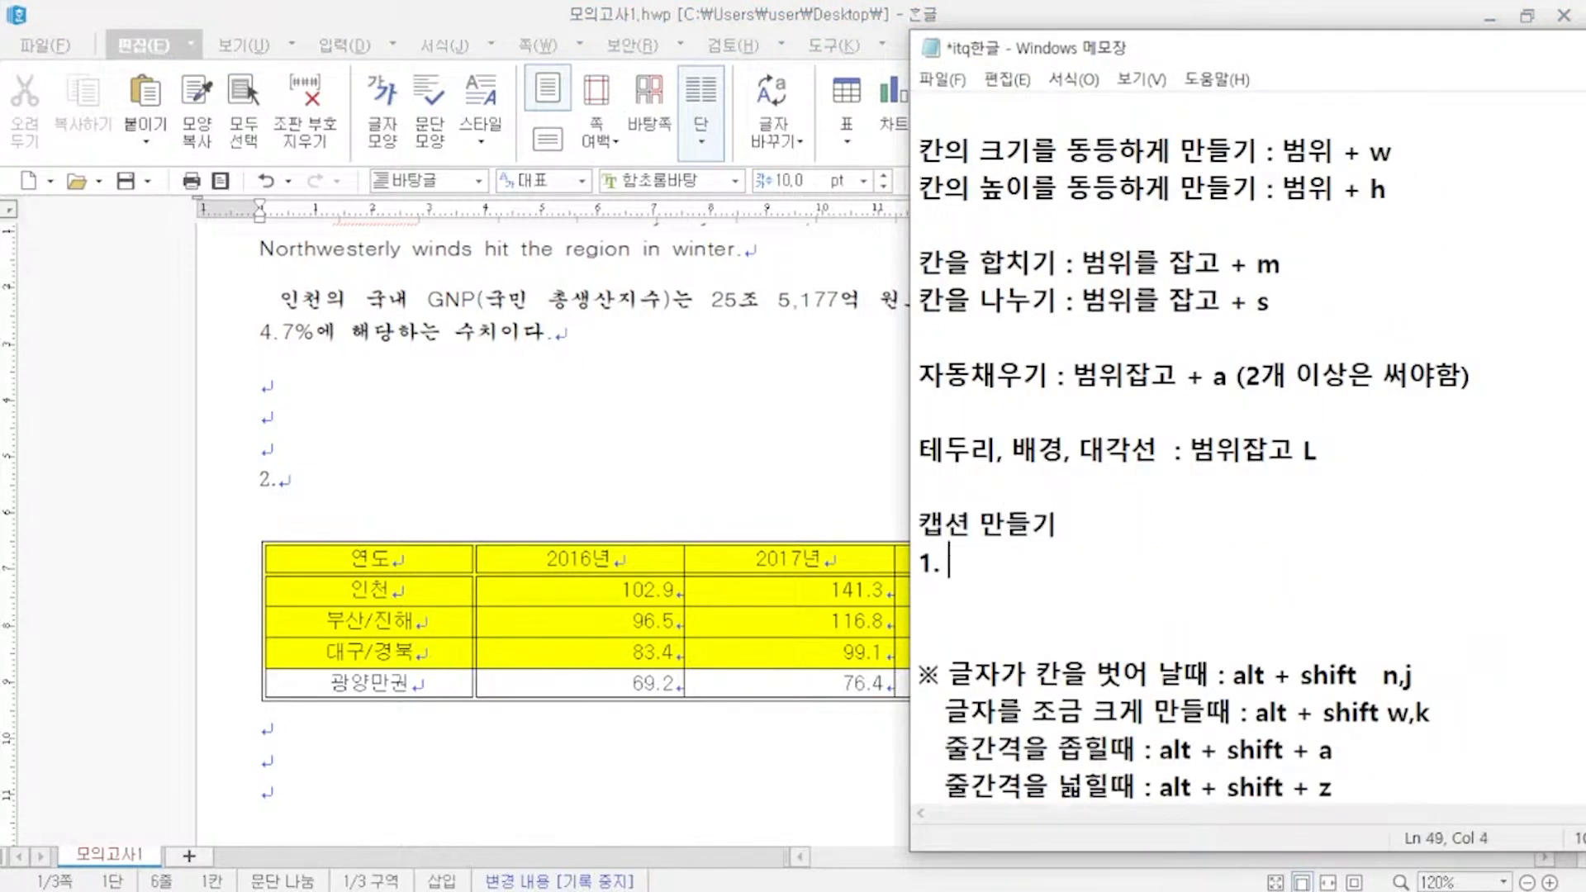
- In the Hangul document, add the caption "경제자유구역별 투자 현황(단위 : 억 달러)" to the item 2 table
left_click(651, 547)
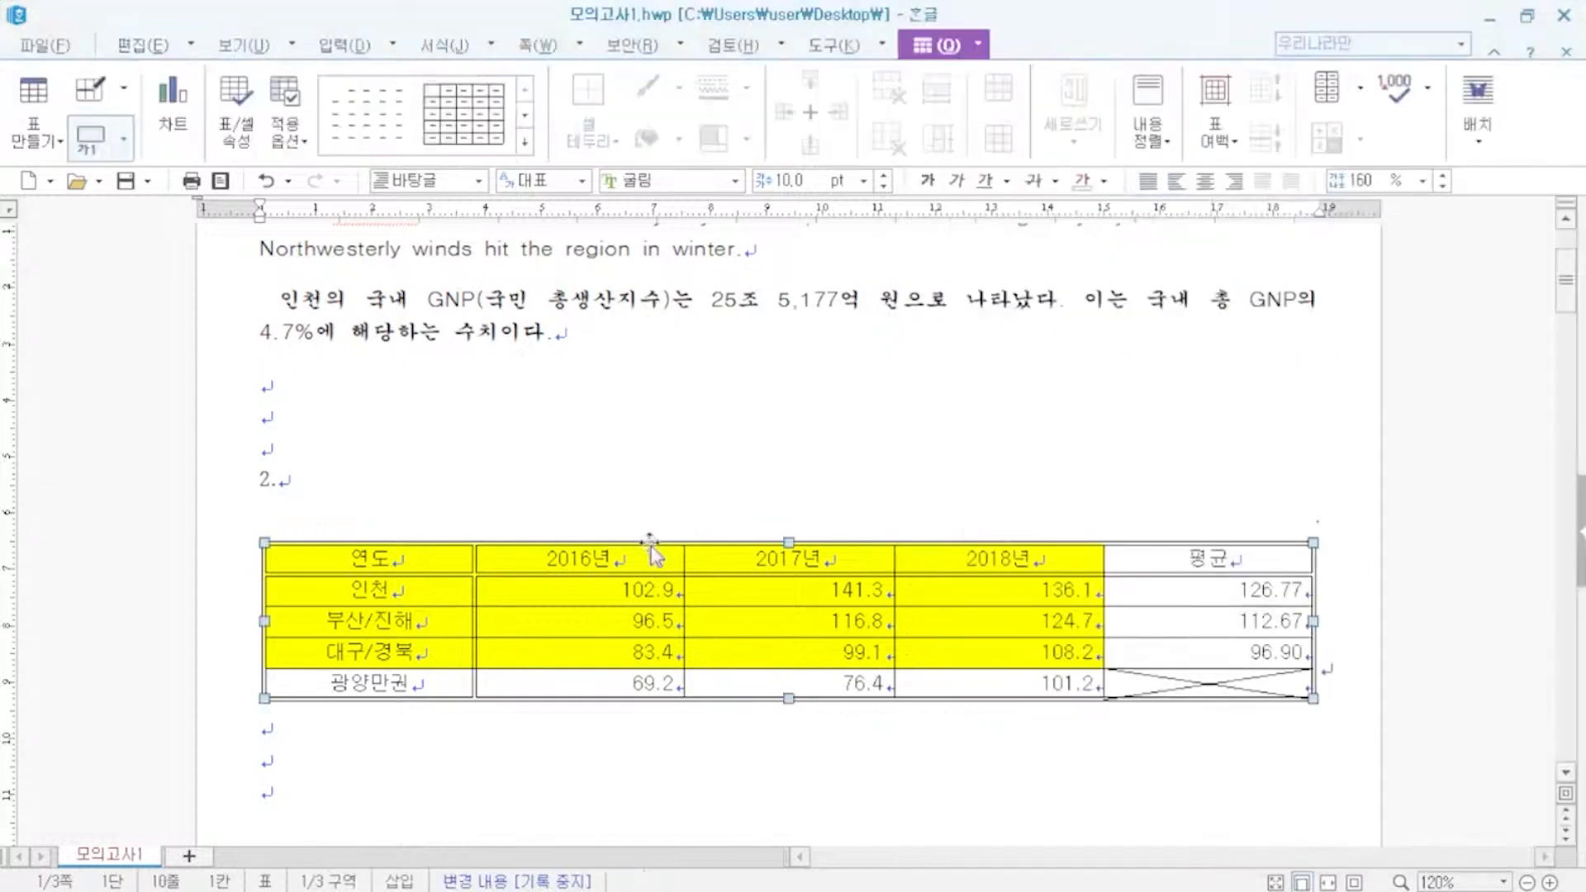
right_click(651, 547)
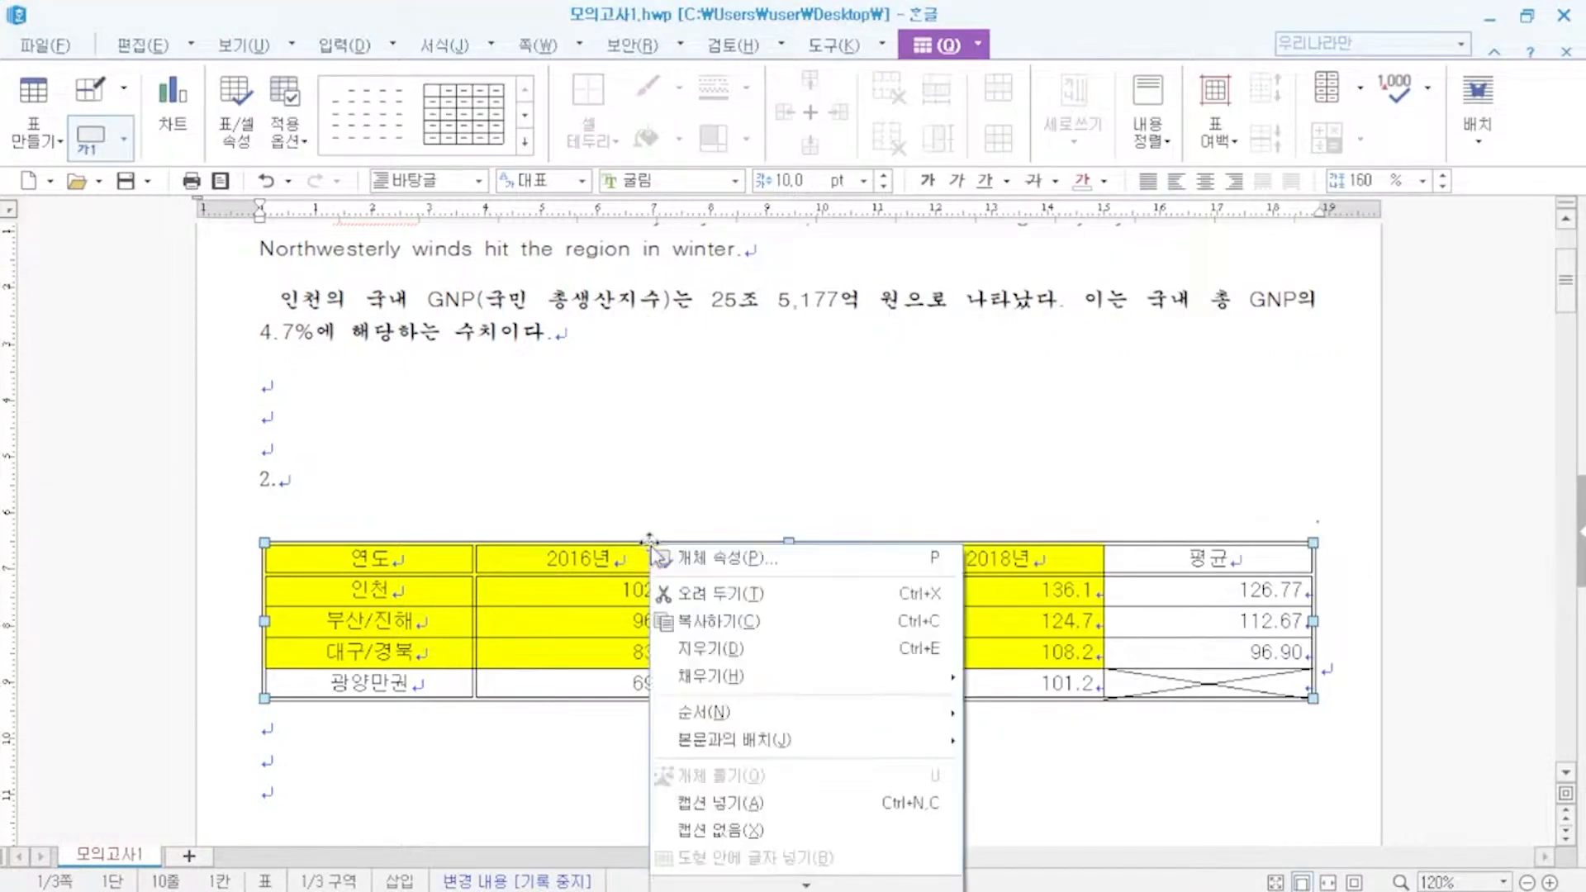
left_click(725, 809)
left_click(432, 727)
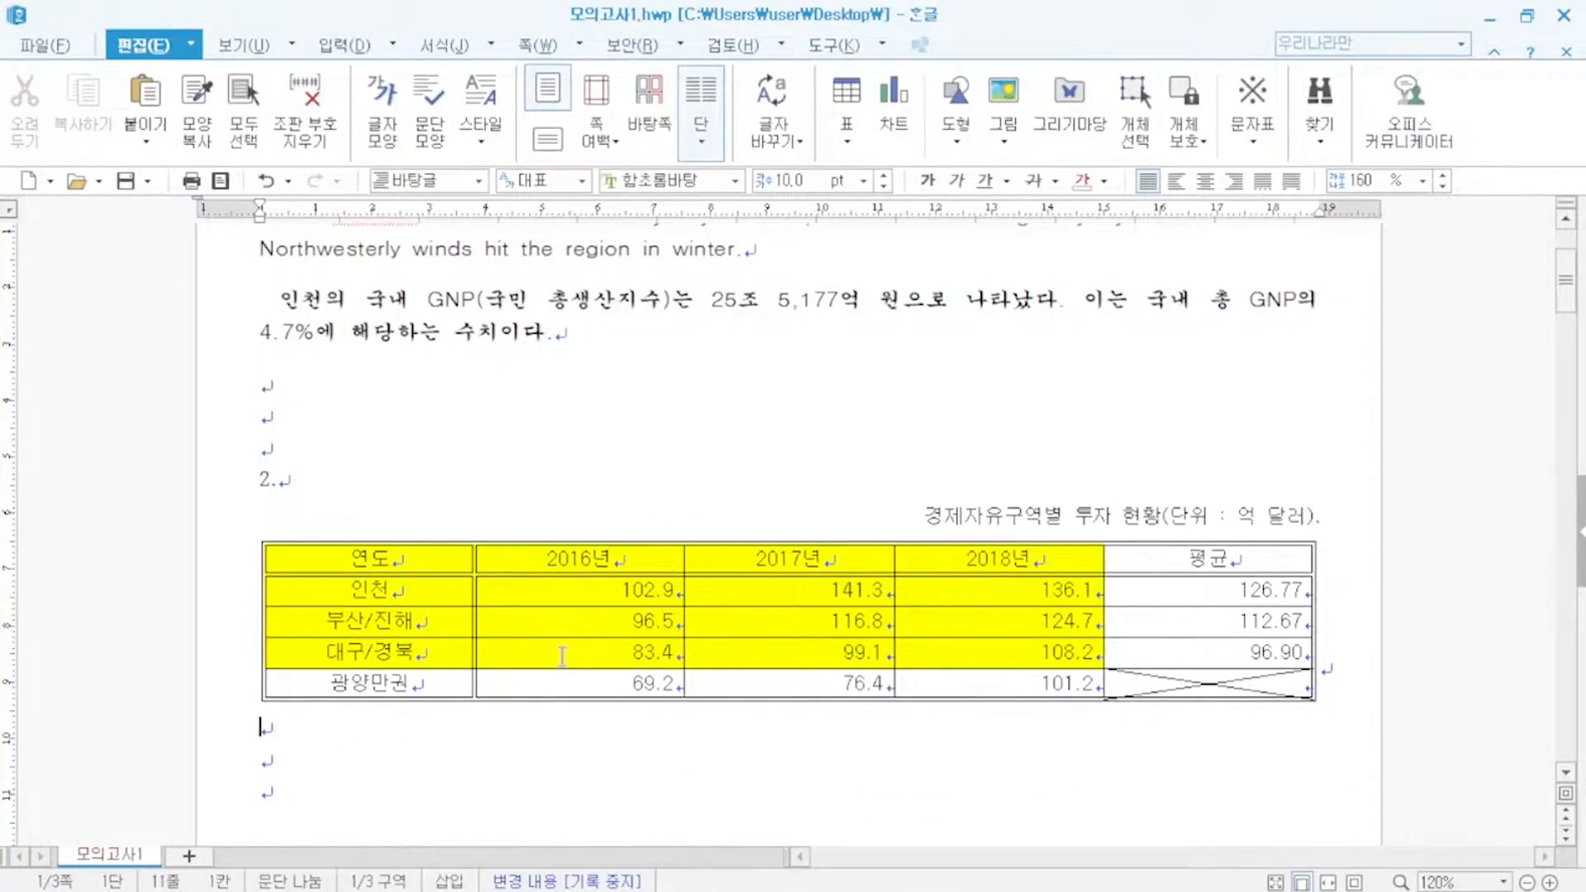
- Switch to the Notepad notes and add the item "2. 캡션위치 바꾸기" under 캡션 만들기
key("alt+Tab")
key("Return")
type("2. ")
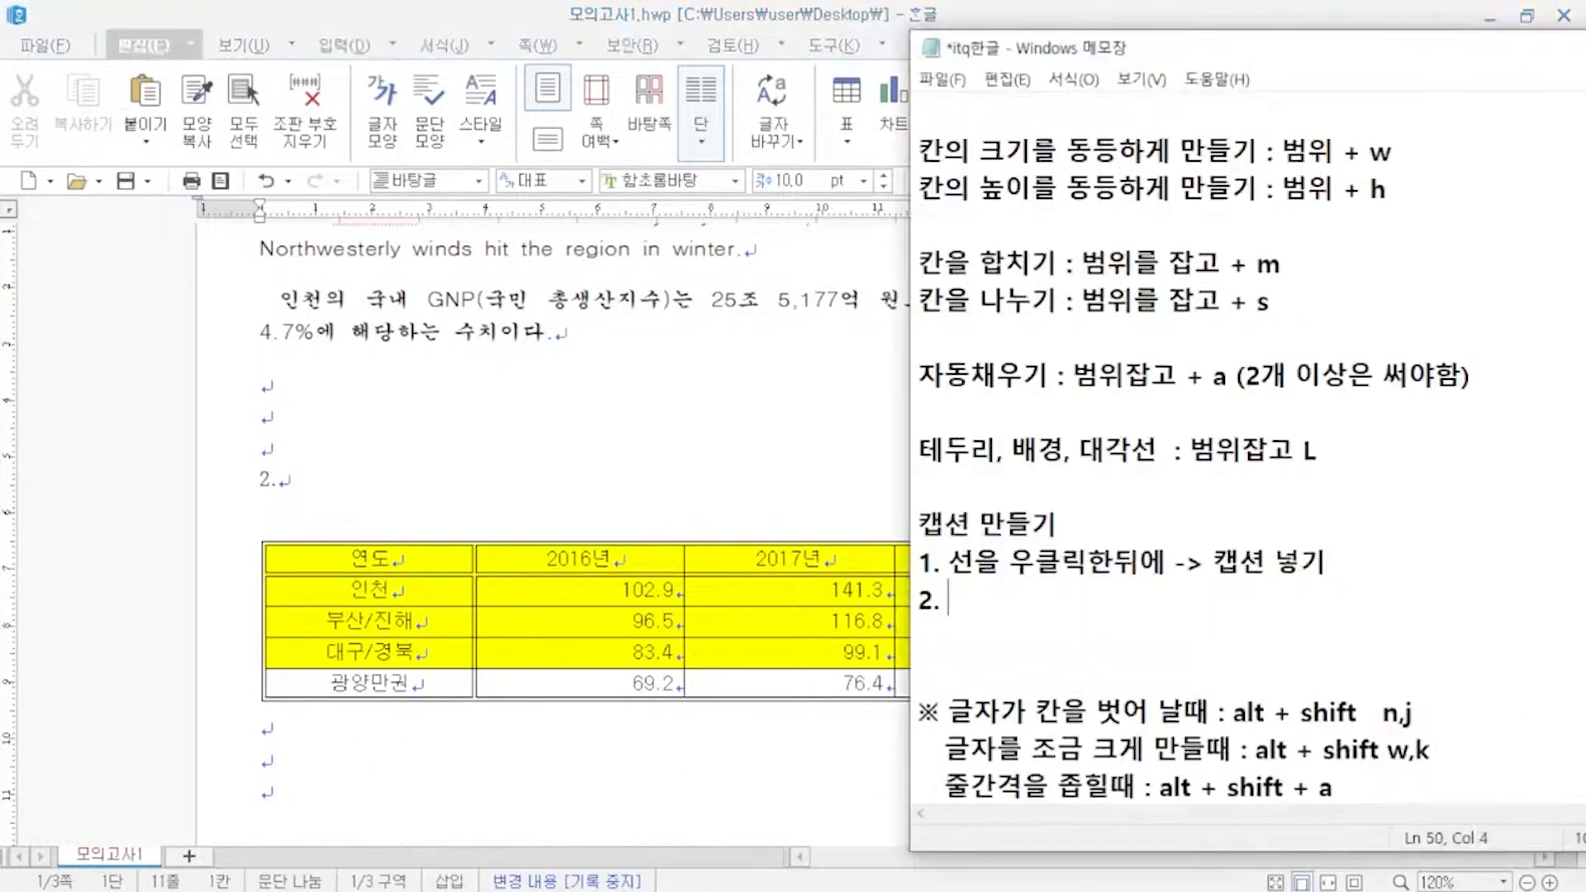
type("캡션위치 바꾸기")
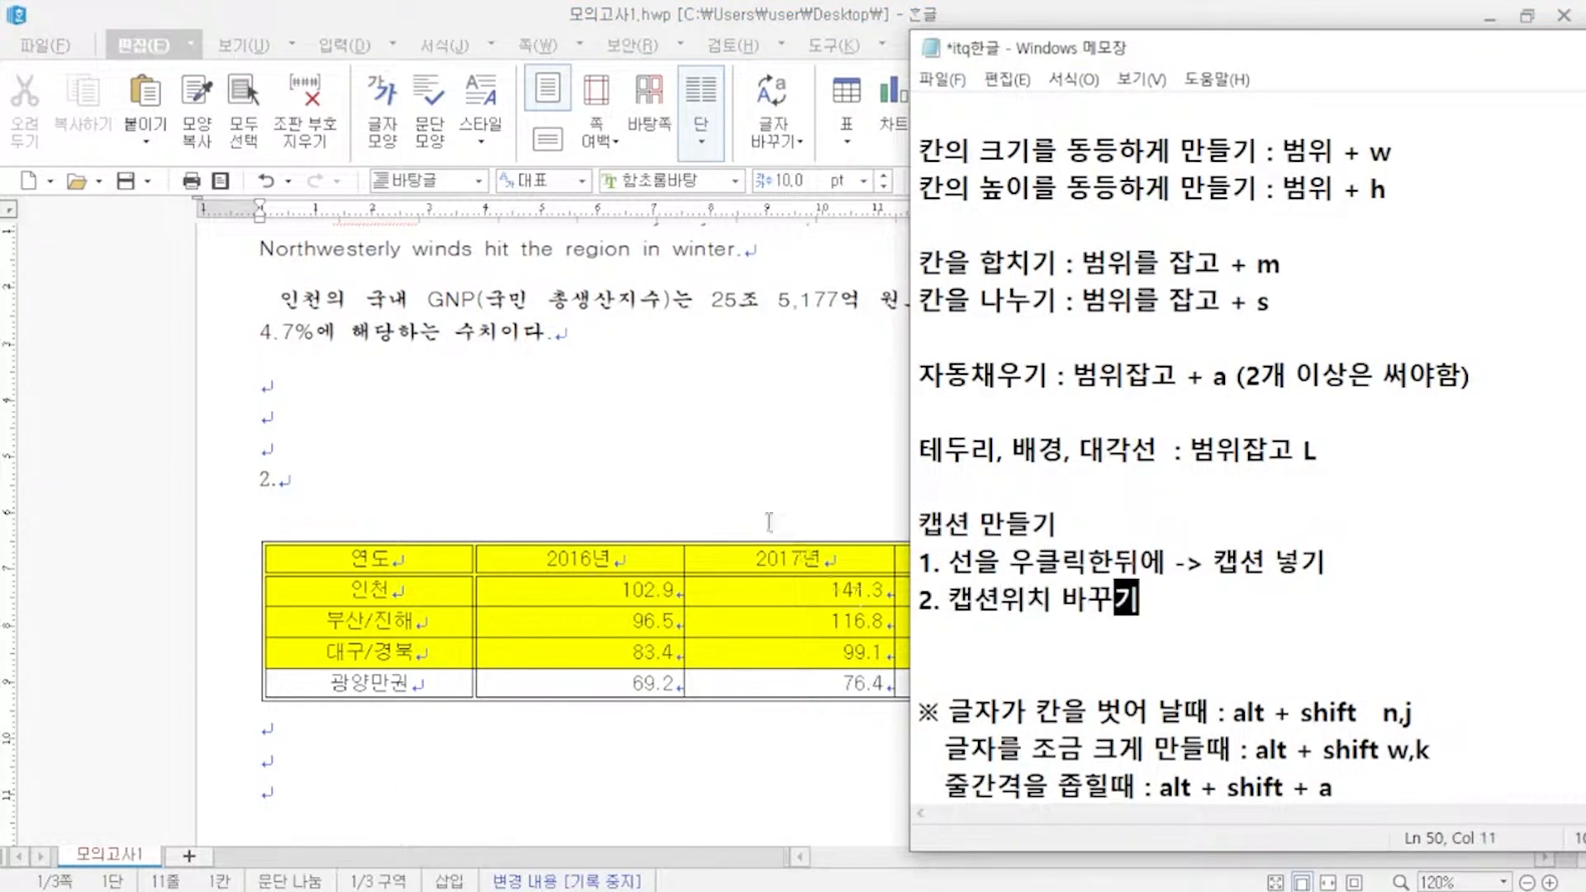
- In the Hangul document, set the table's caption position to above the table and select the caption text
key("alt+Tab")
right_click(664, 540)
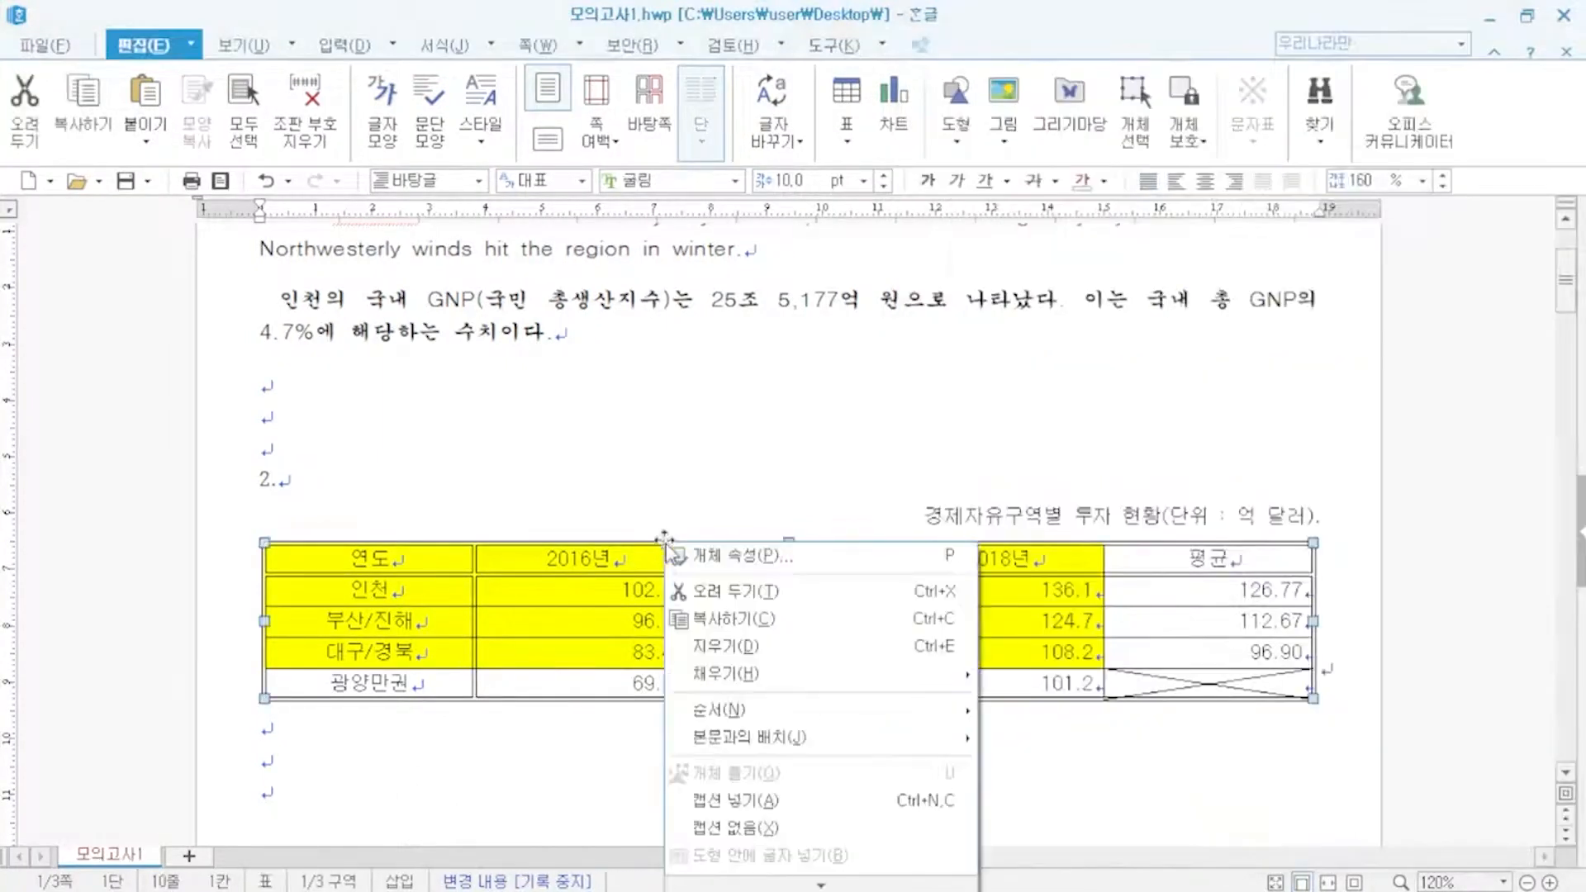
left_click(717, 562)
left_click_drag(658, 157, 313, 144)
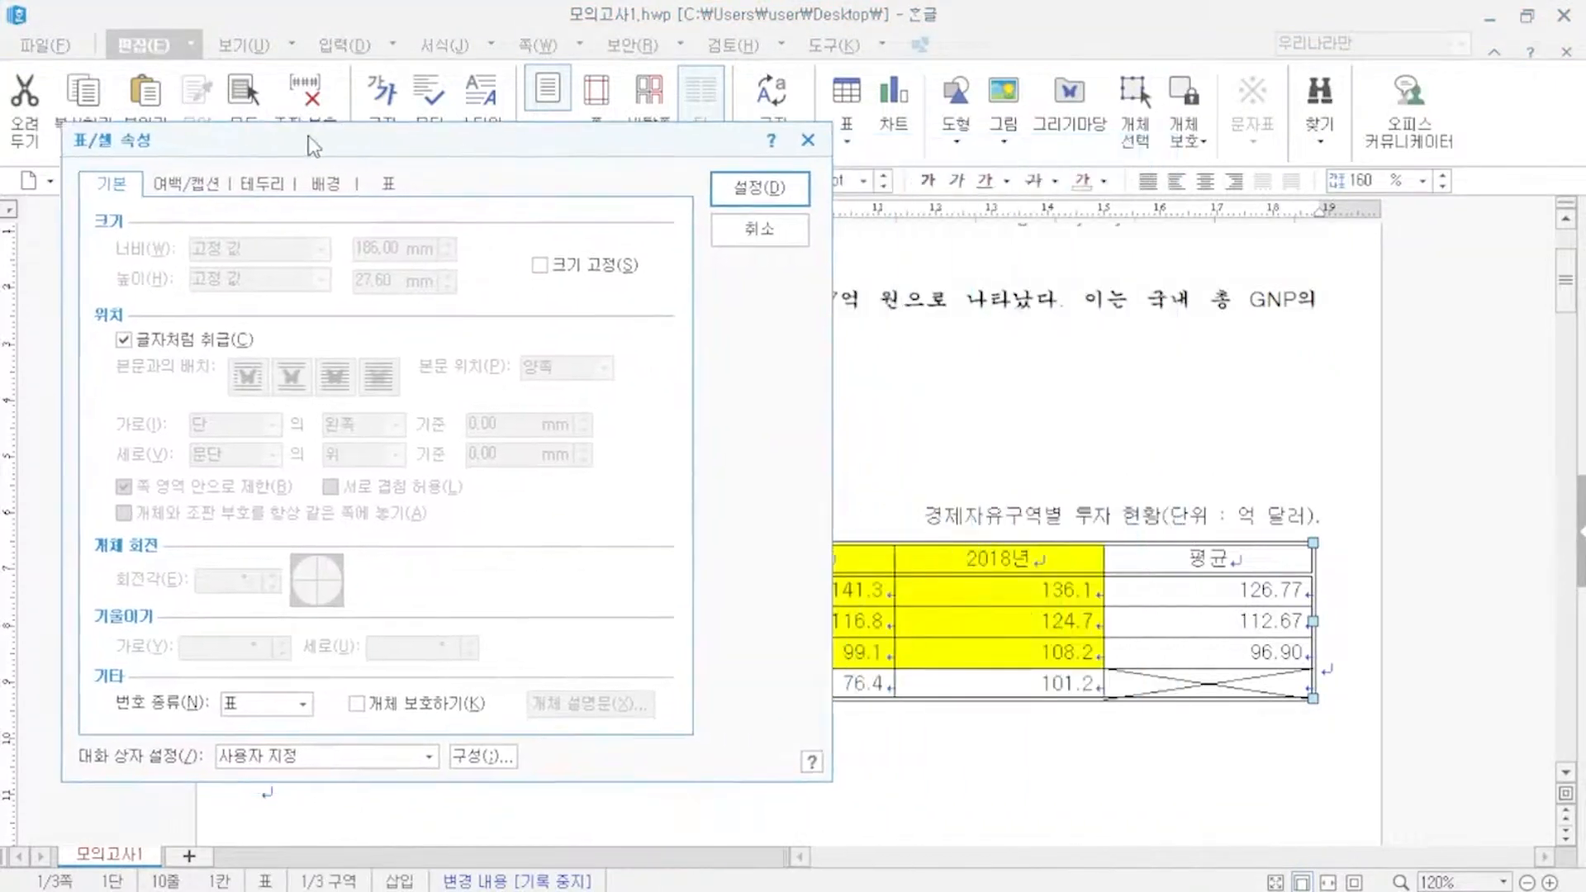
left_click(186, 184)
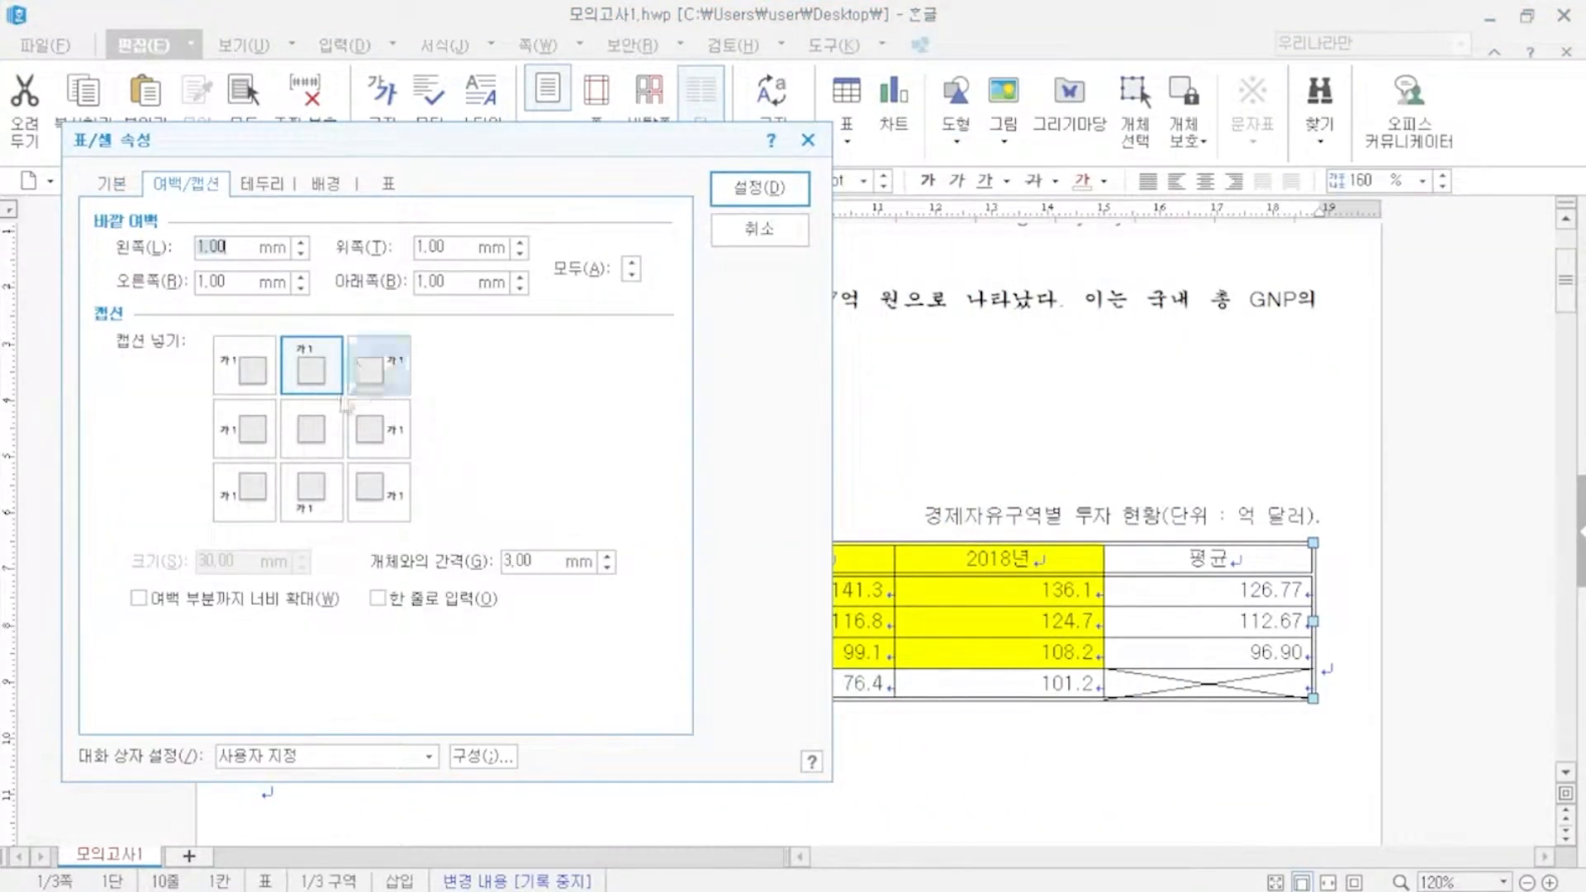
key("Return")
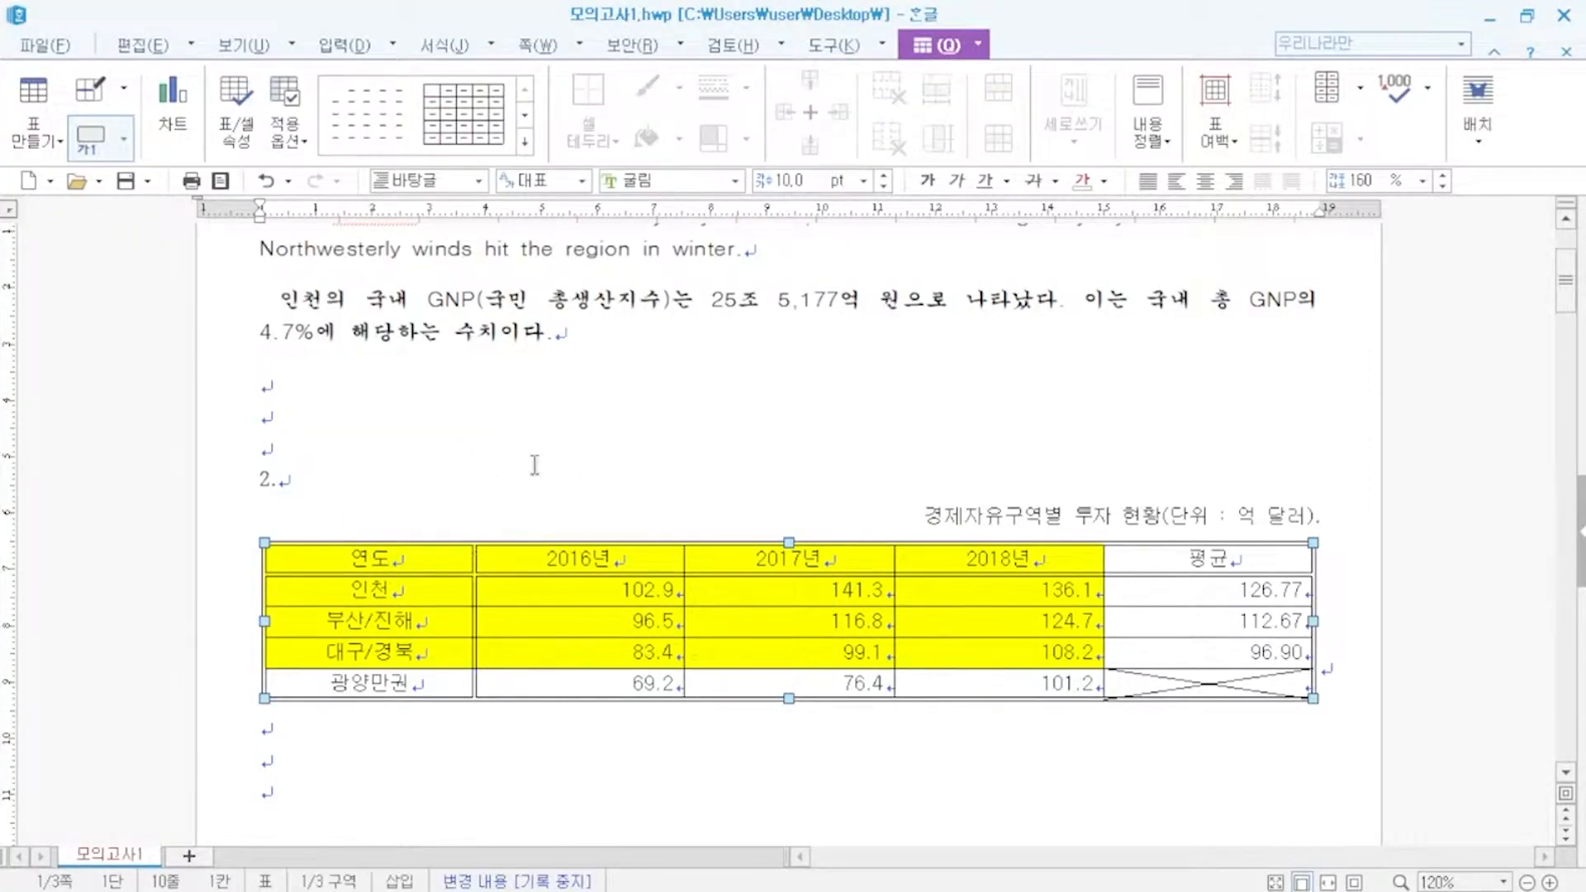
left_click(931, 513)
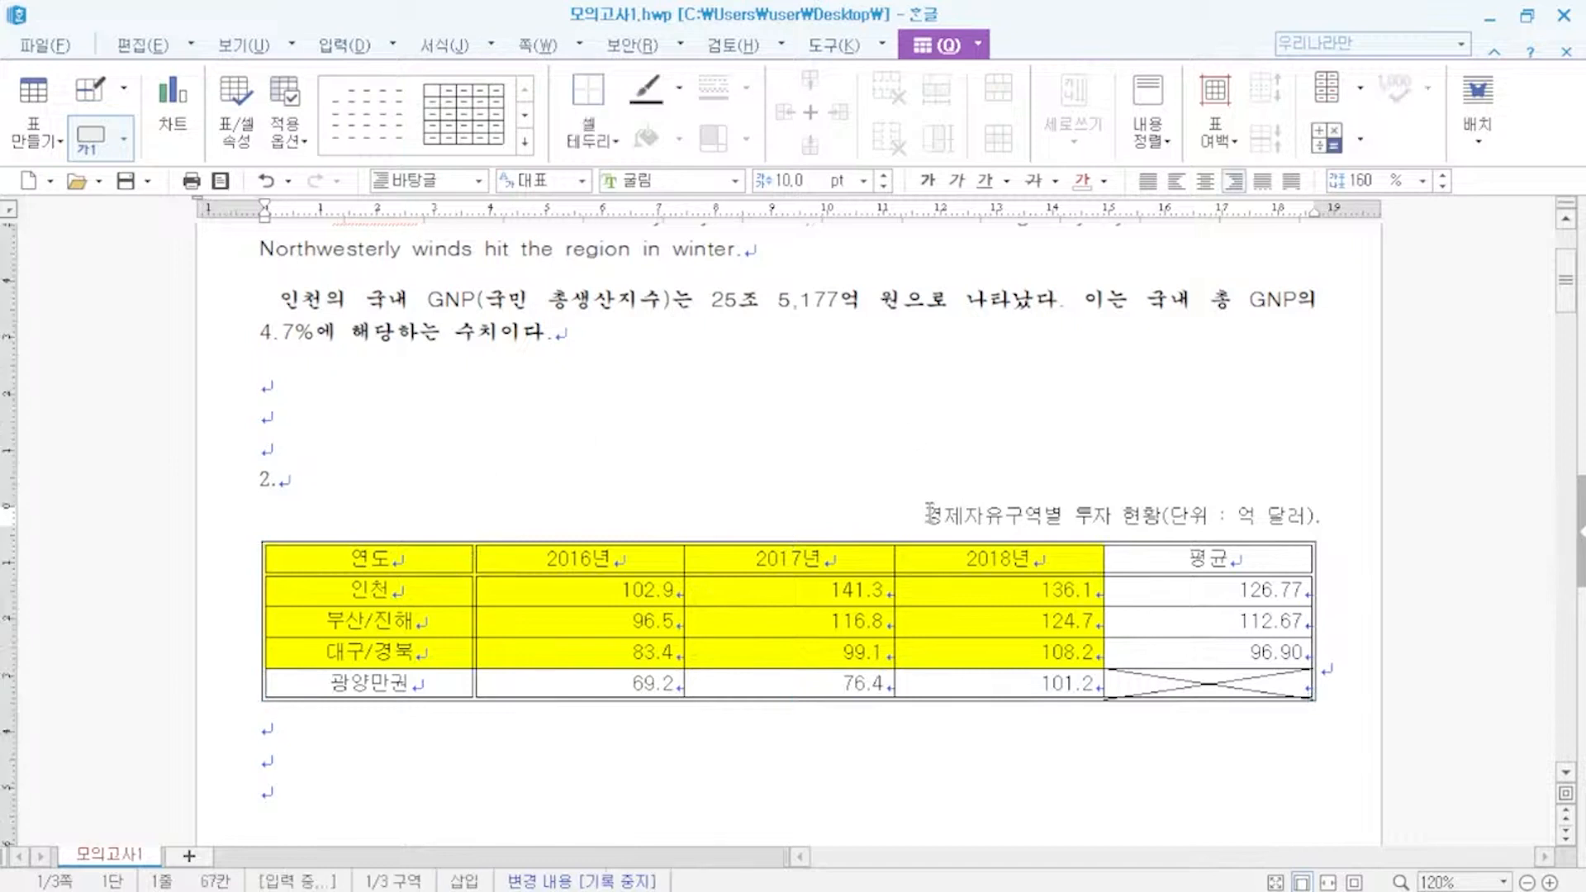
left_click_drag(931, 513, 1320, 526)
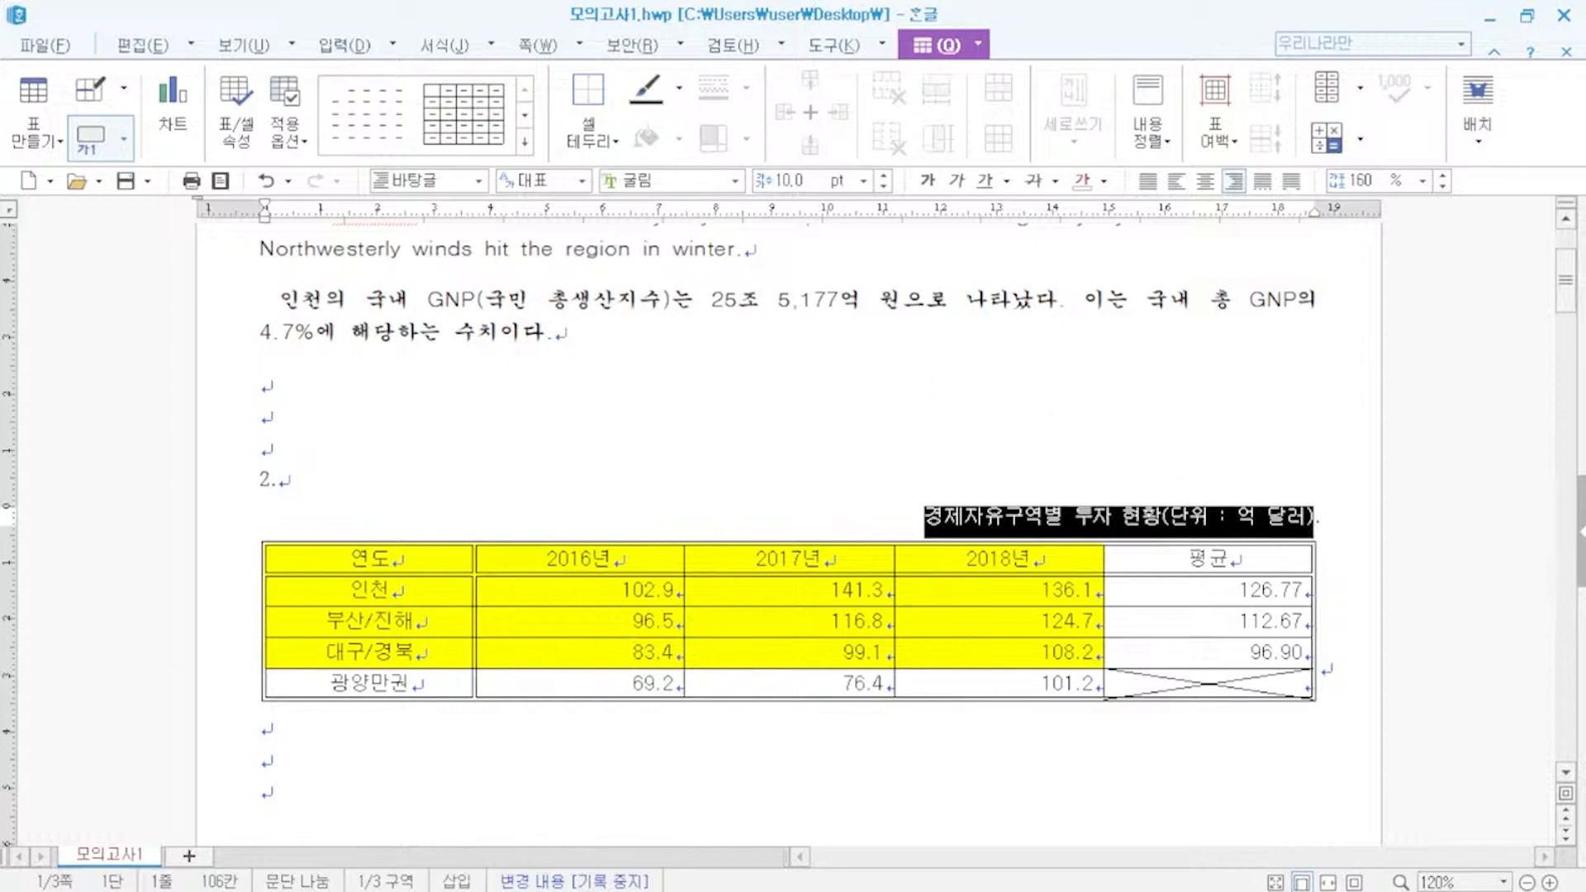
- Insert a chart based on the 연도 to 2018년 columns for the header, 인천, 부산/진해 and 대구/경북 rows
left_click(531, 761)
scroll(967, 672, "down", 3)
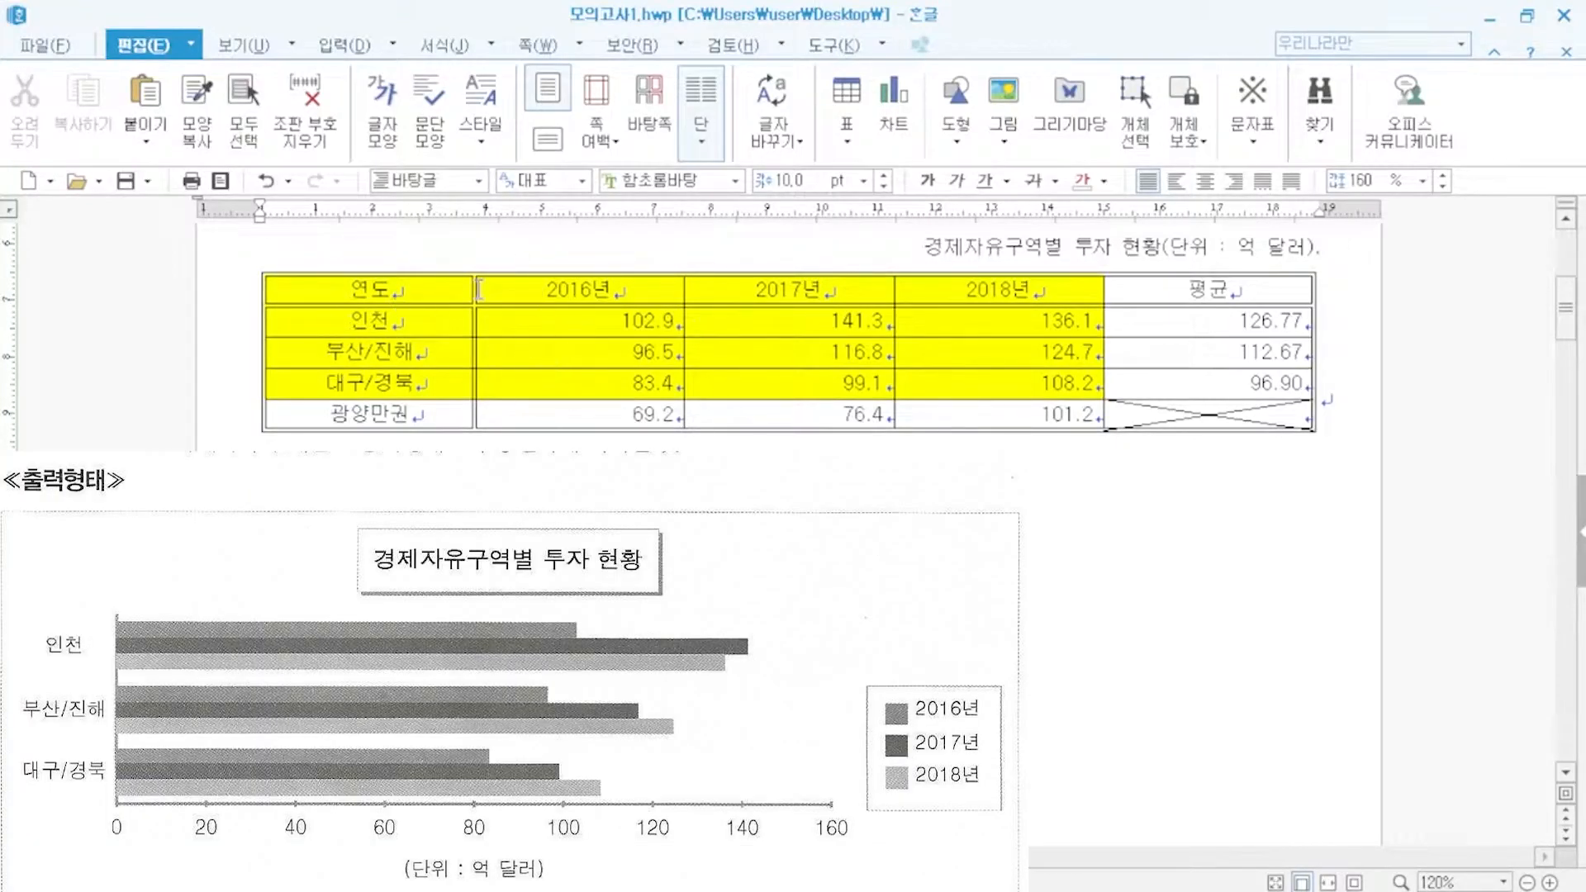
left_click_drag(479, 289, 963, 382)
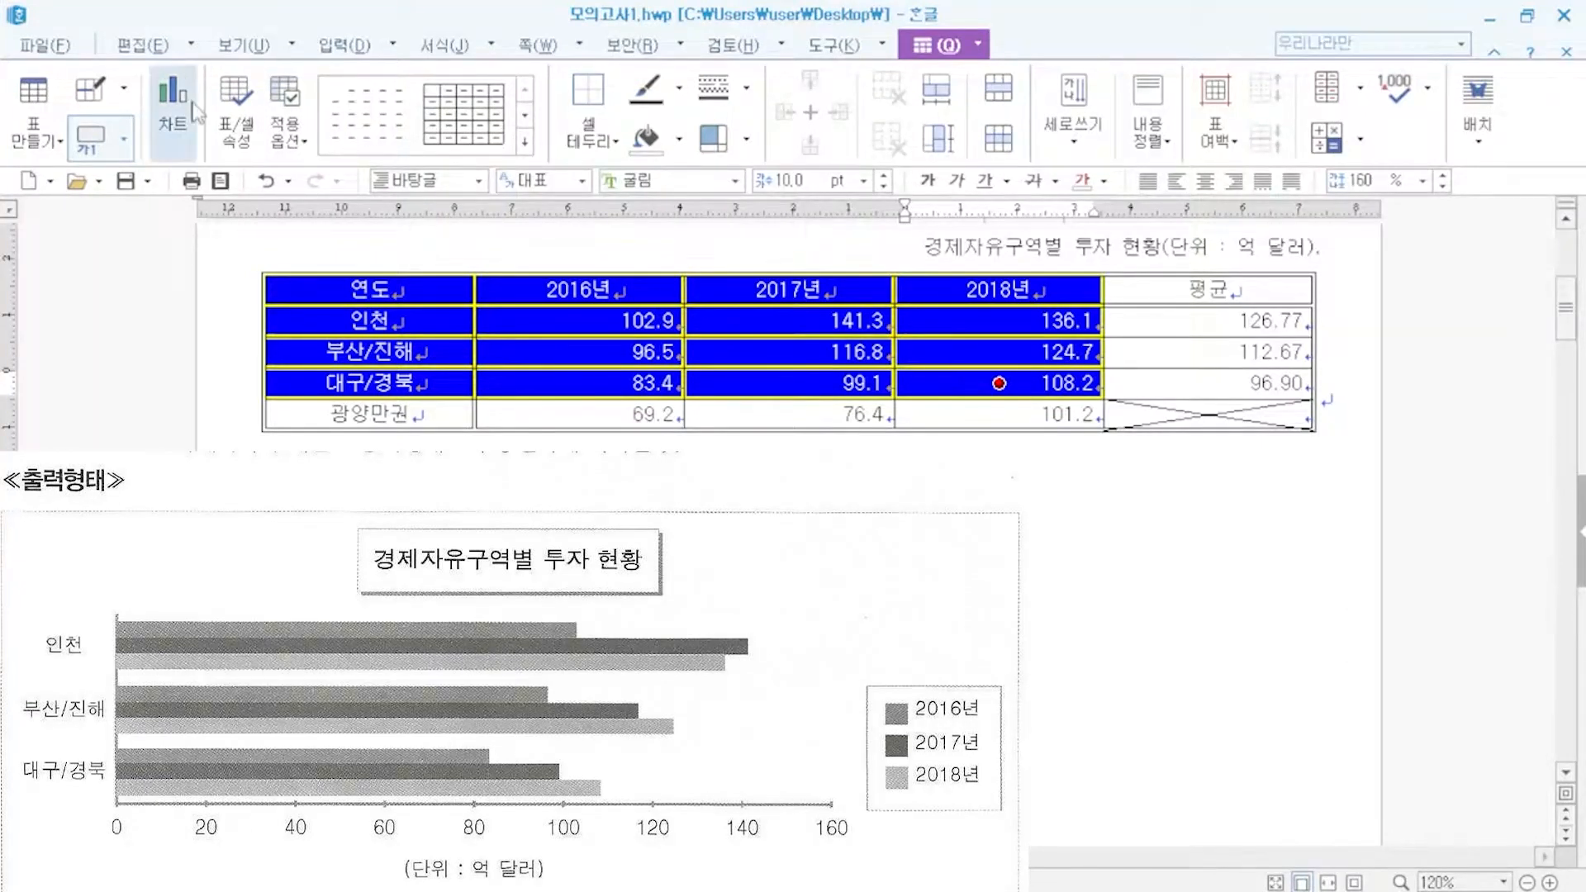
left_click(142, 45)
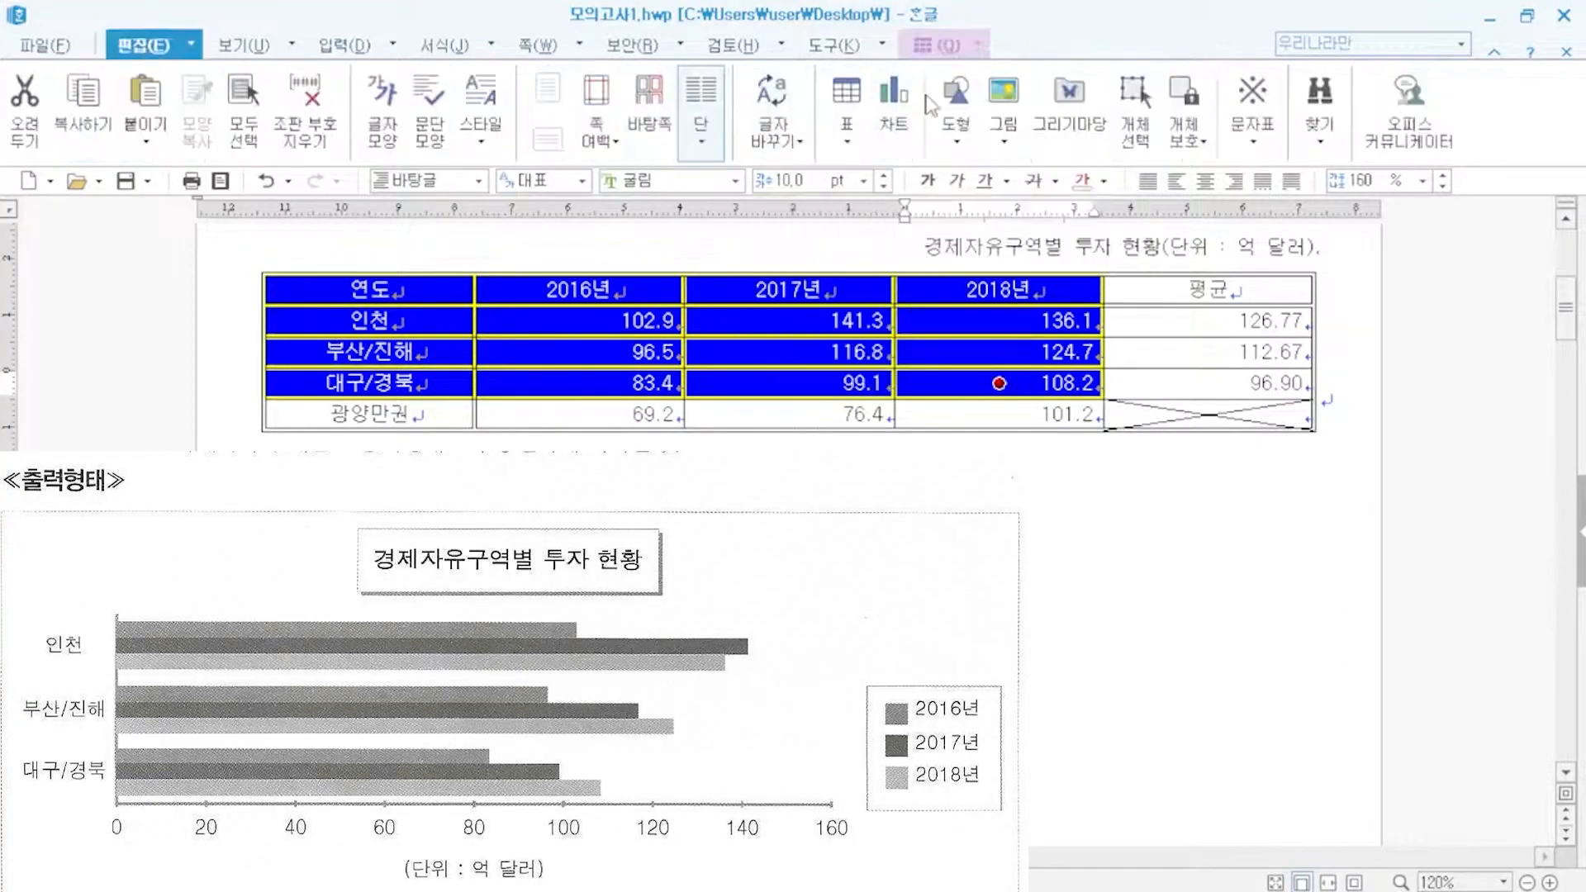
left_click(903, 107)
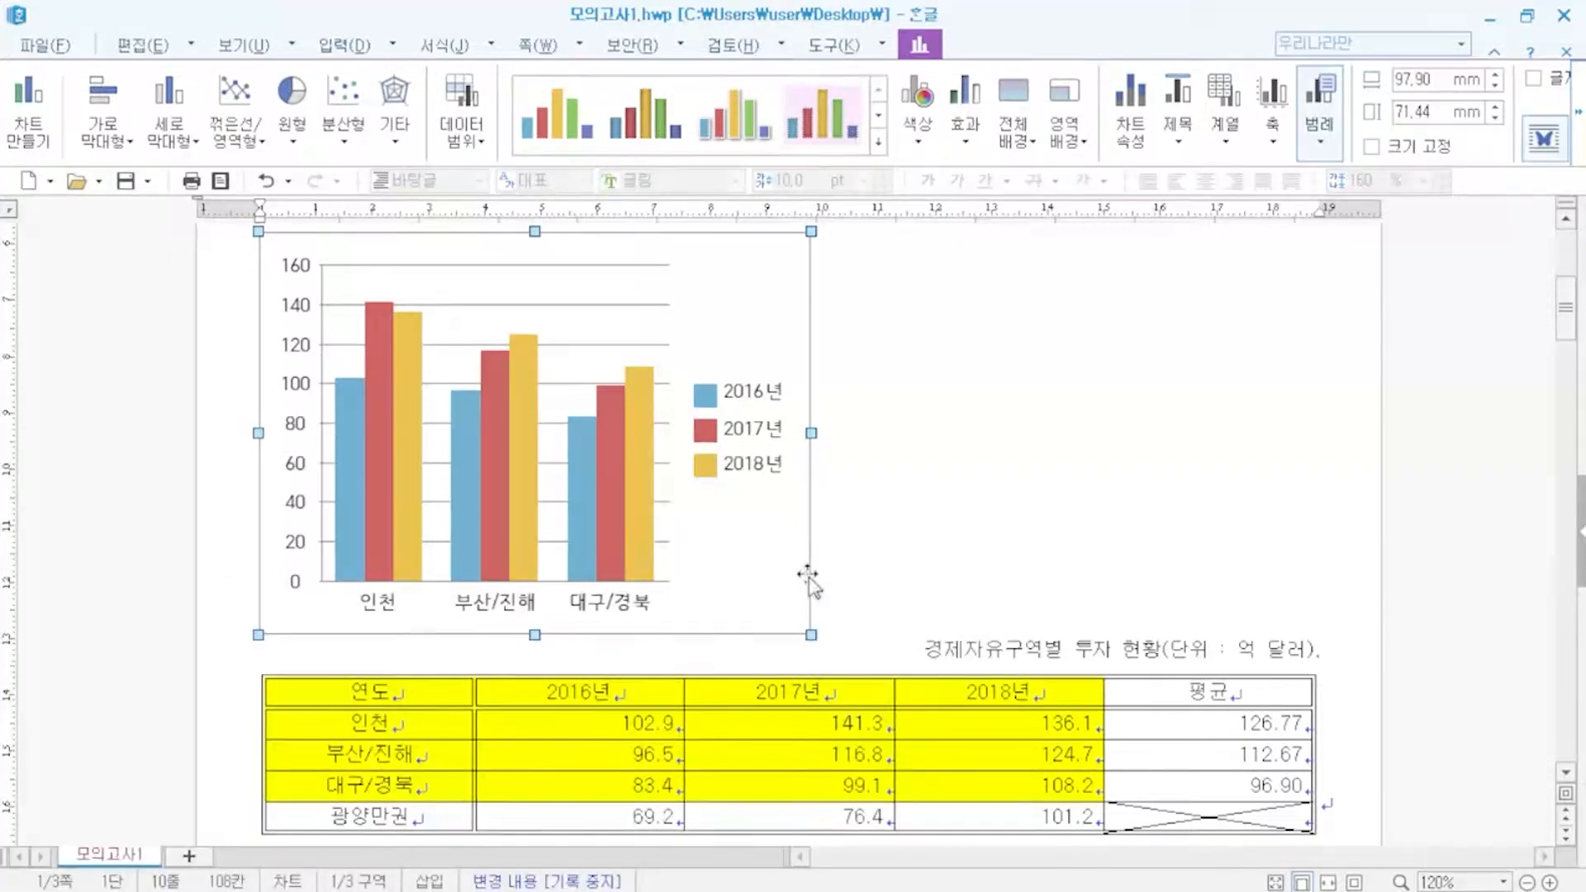
- Set the chart to be treated as a character and widen it to about 187 mm
right_click(808, 573)
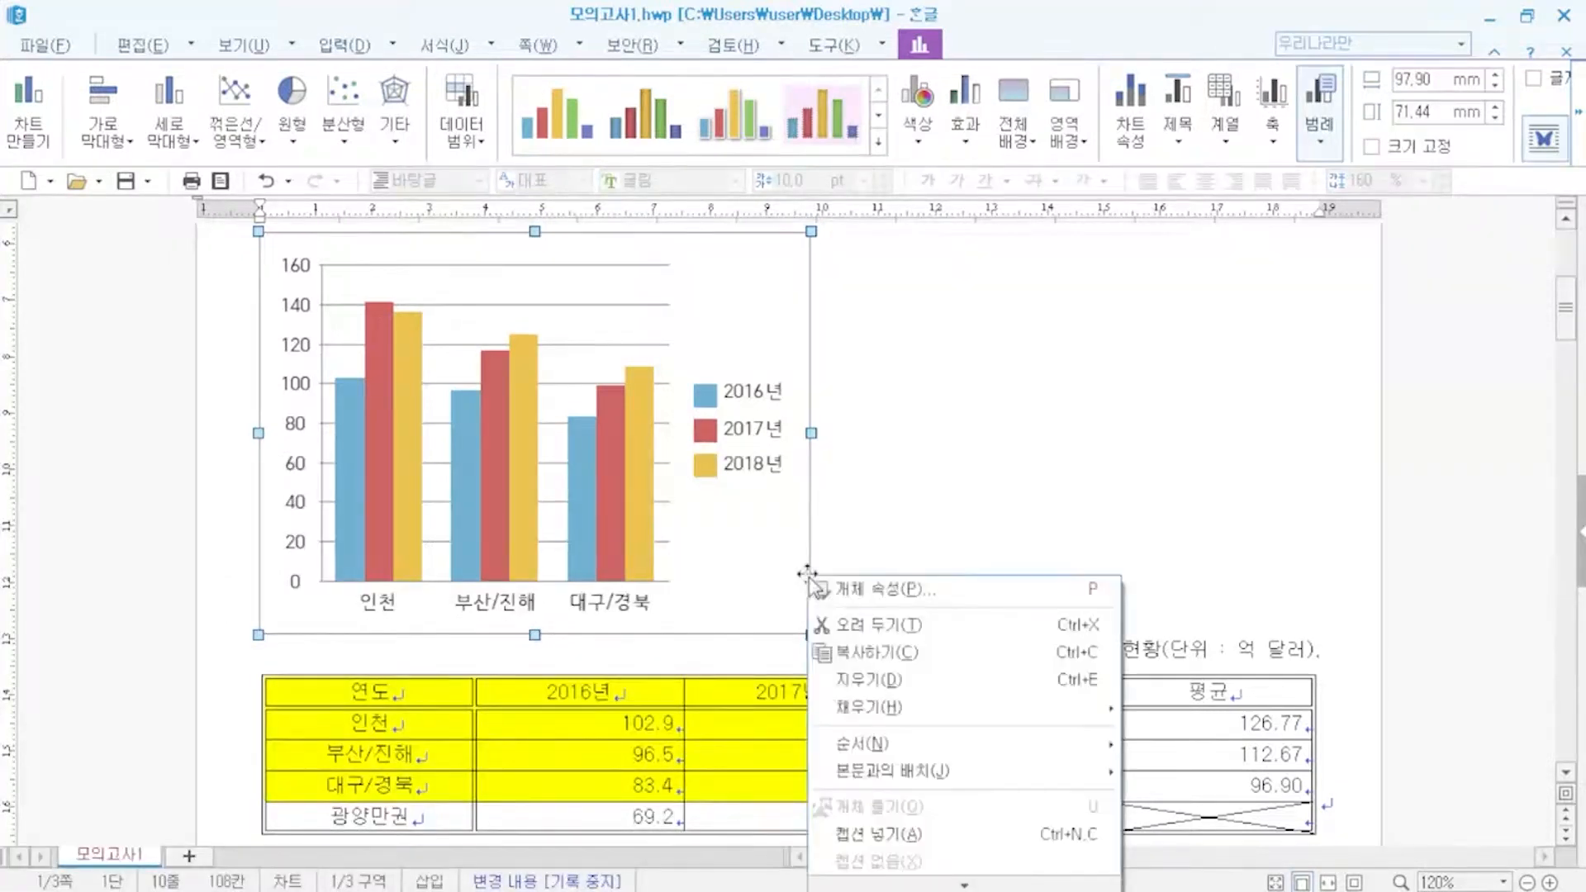
left_click(851, 590)
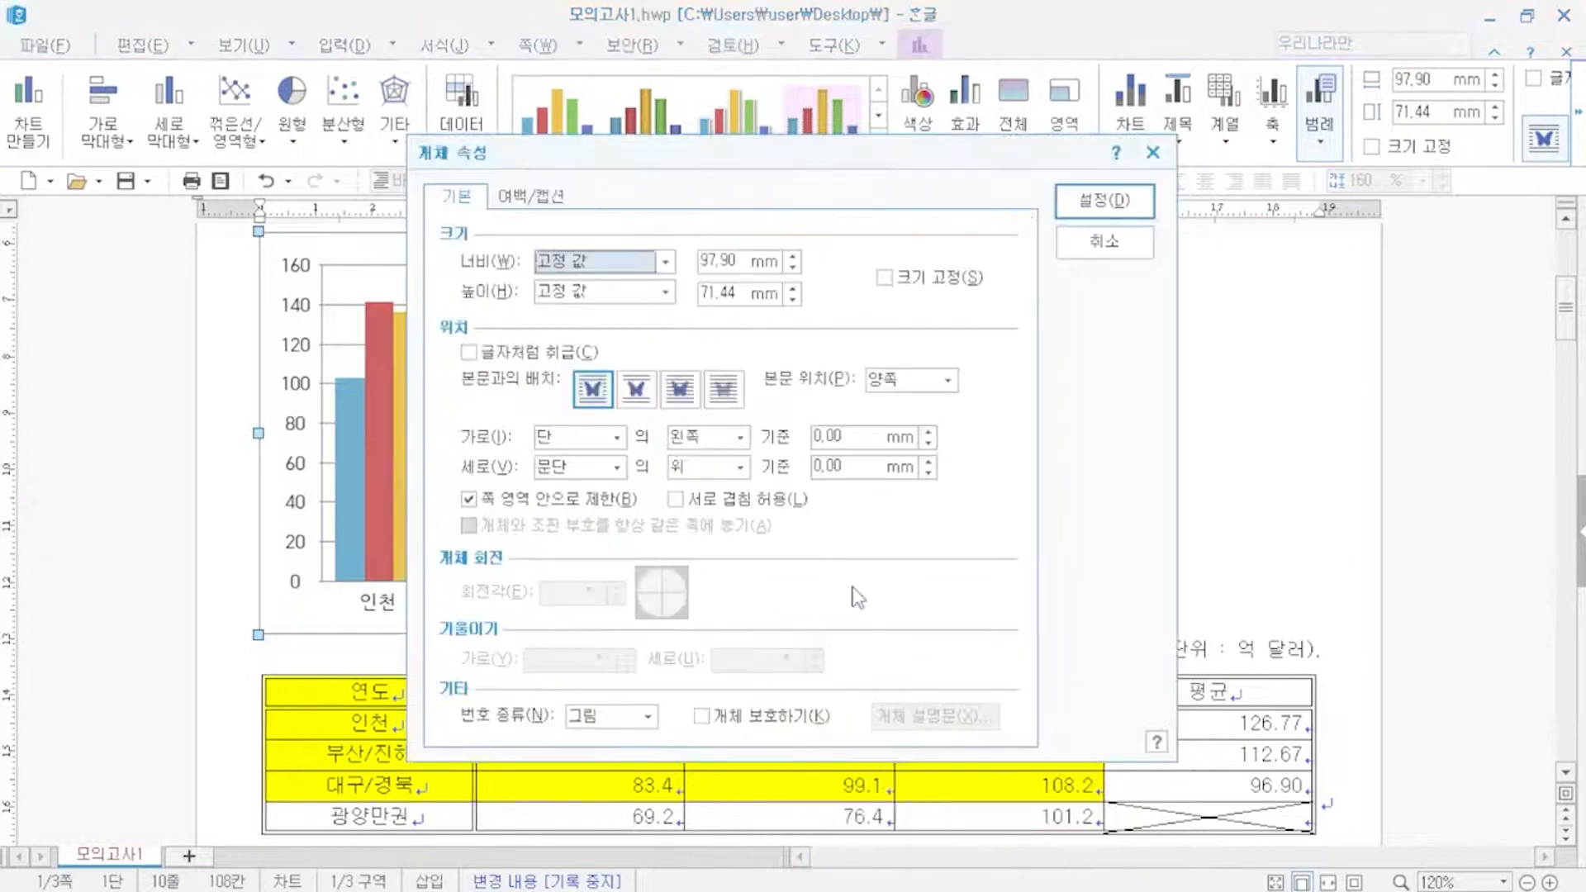
left_click(552, 364)
left_click(1082, 208)
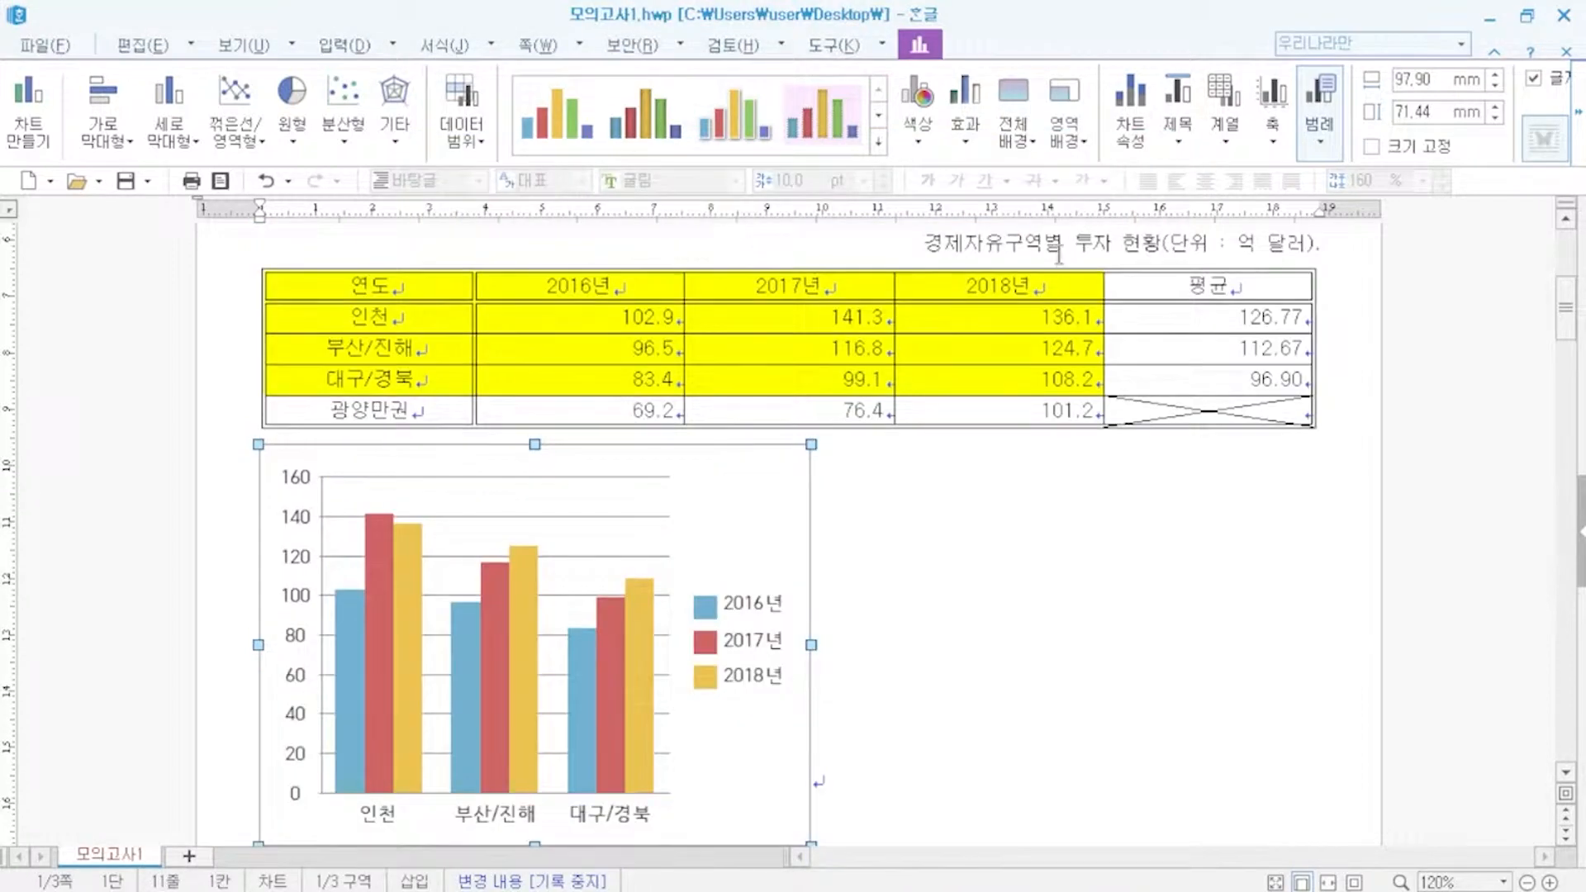
scroll(1055, 565, "down", 2)
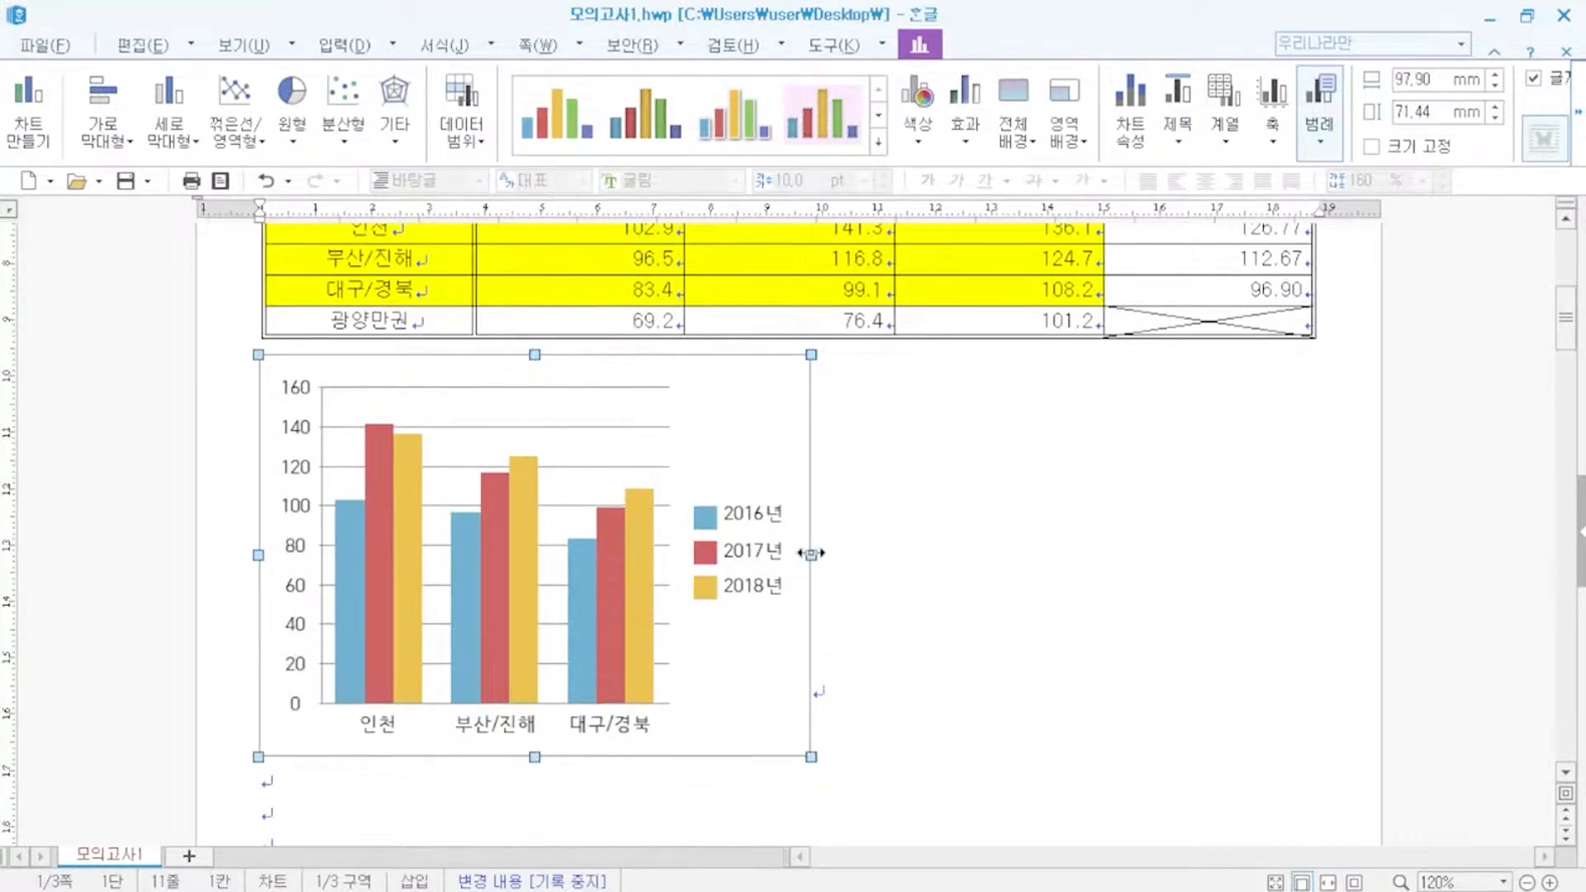
left_click_drag(811, 554, 1314, 529)
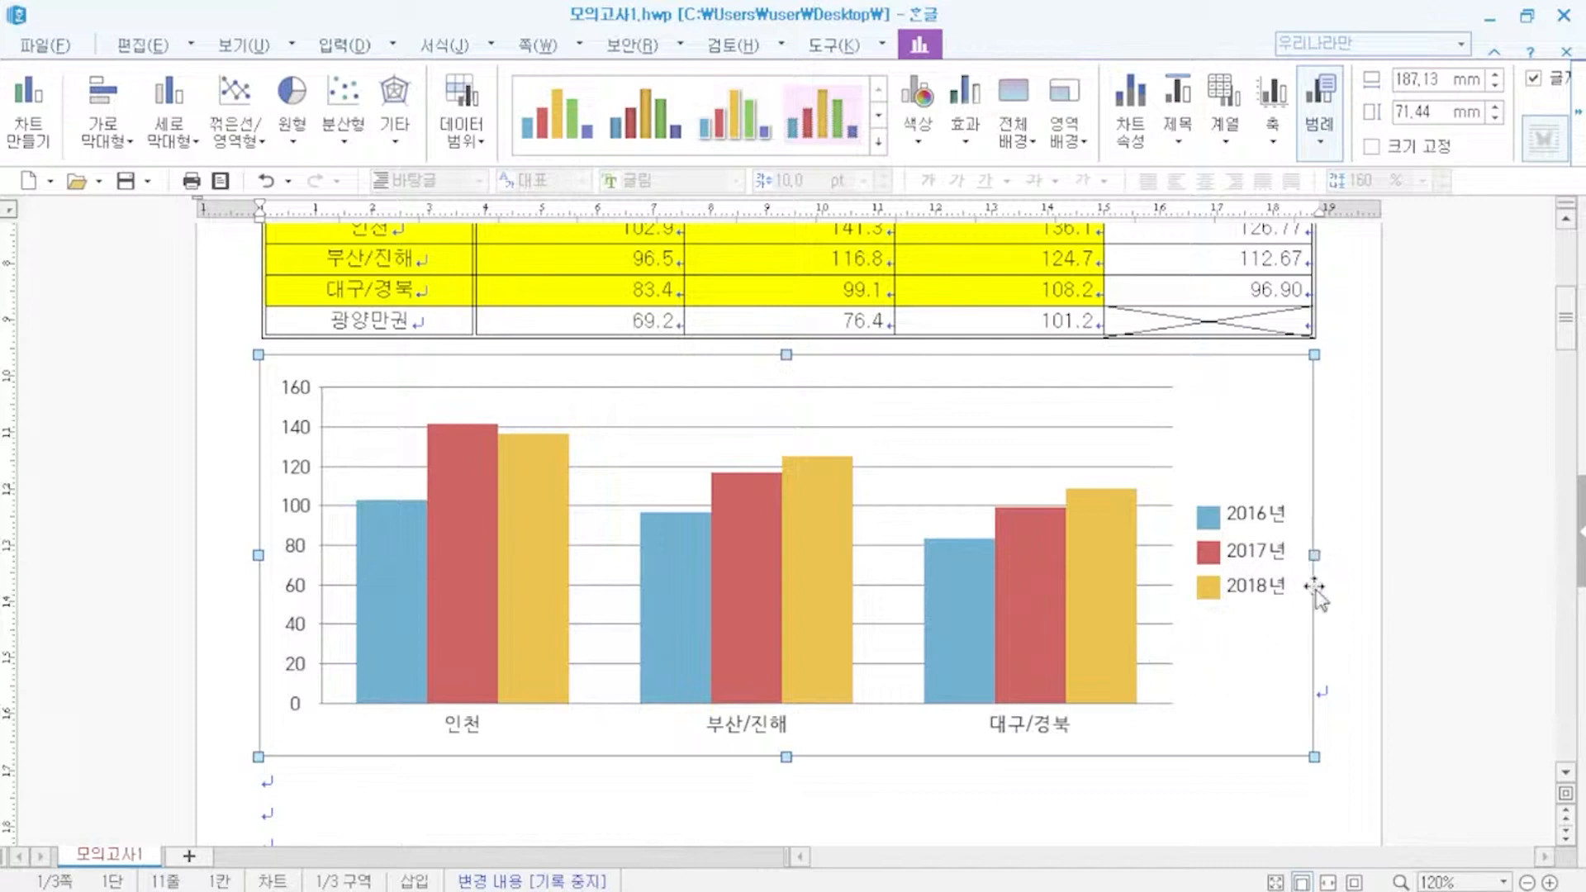
- In the chart wizard, choose the clustered horizontal bar type (가로 막대형) and set the data direction to columns (열)
double_click(1255, 696)
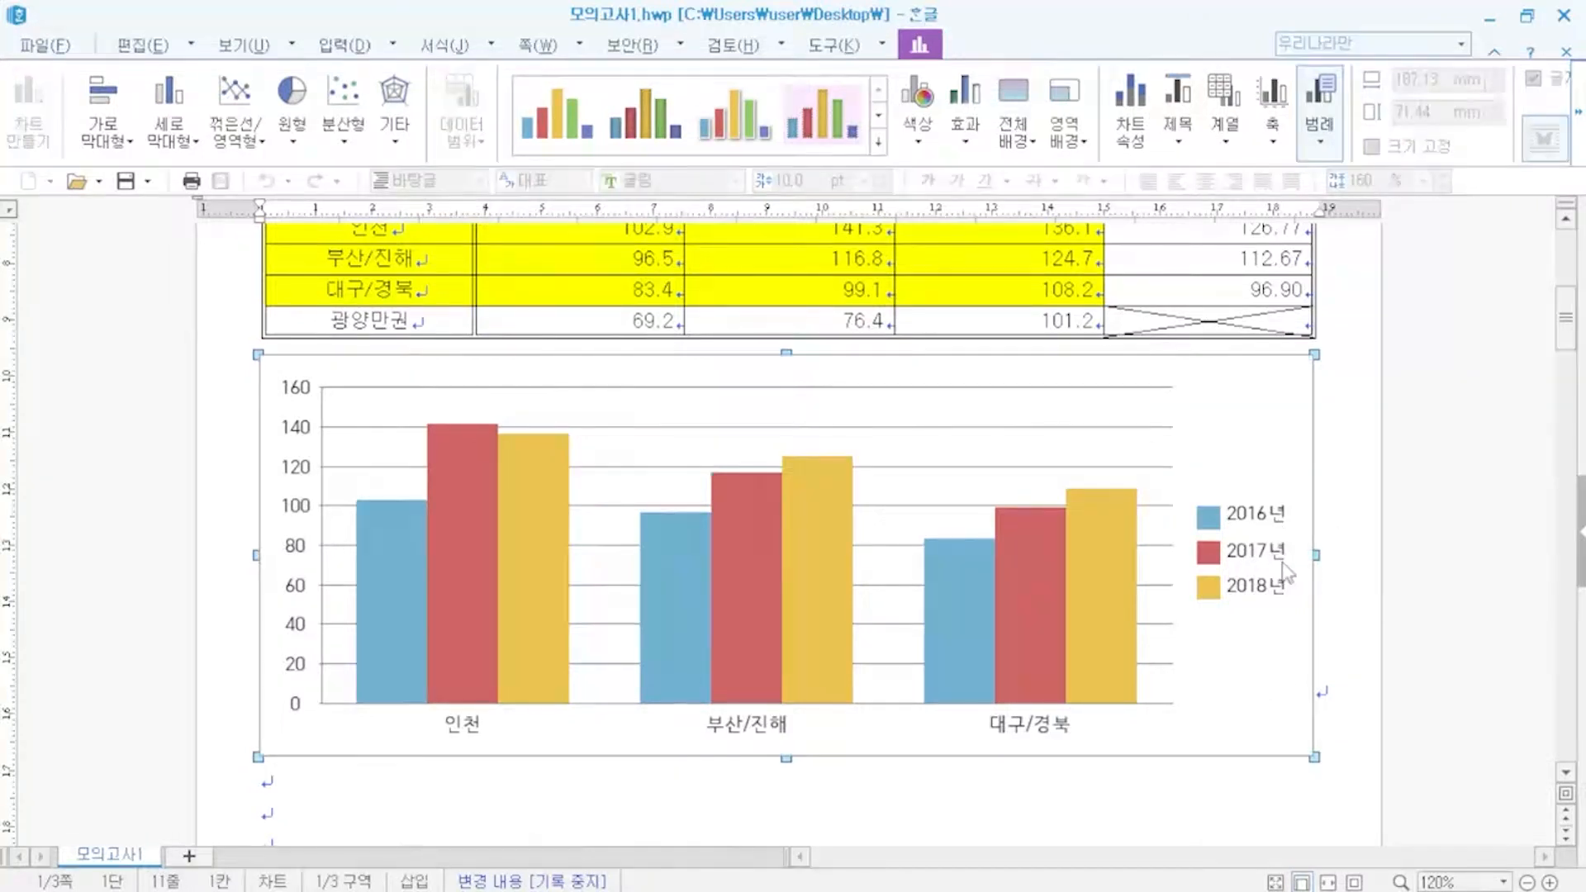
right_click(1247, 641)
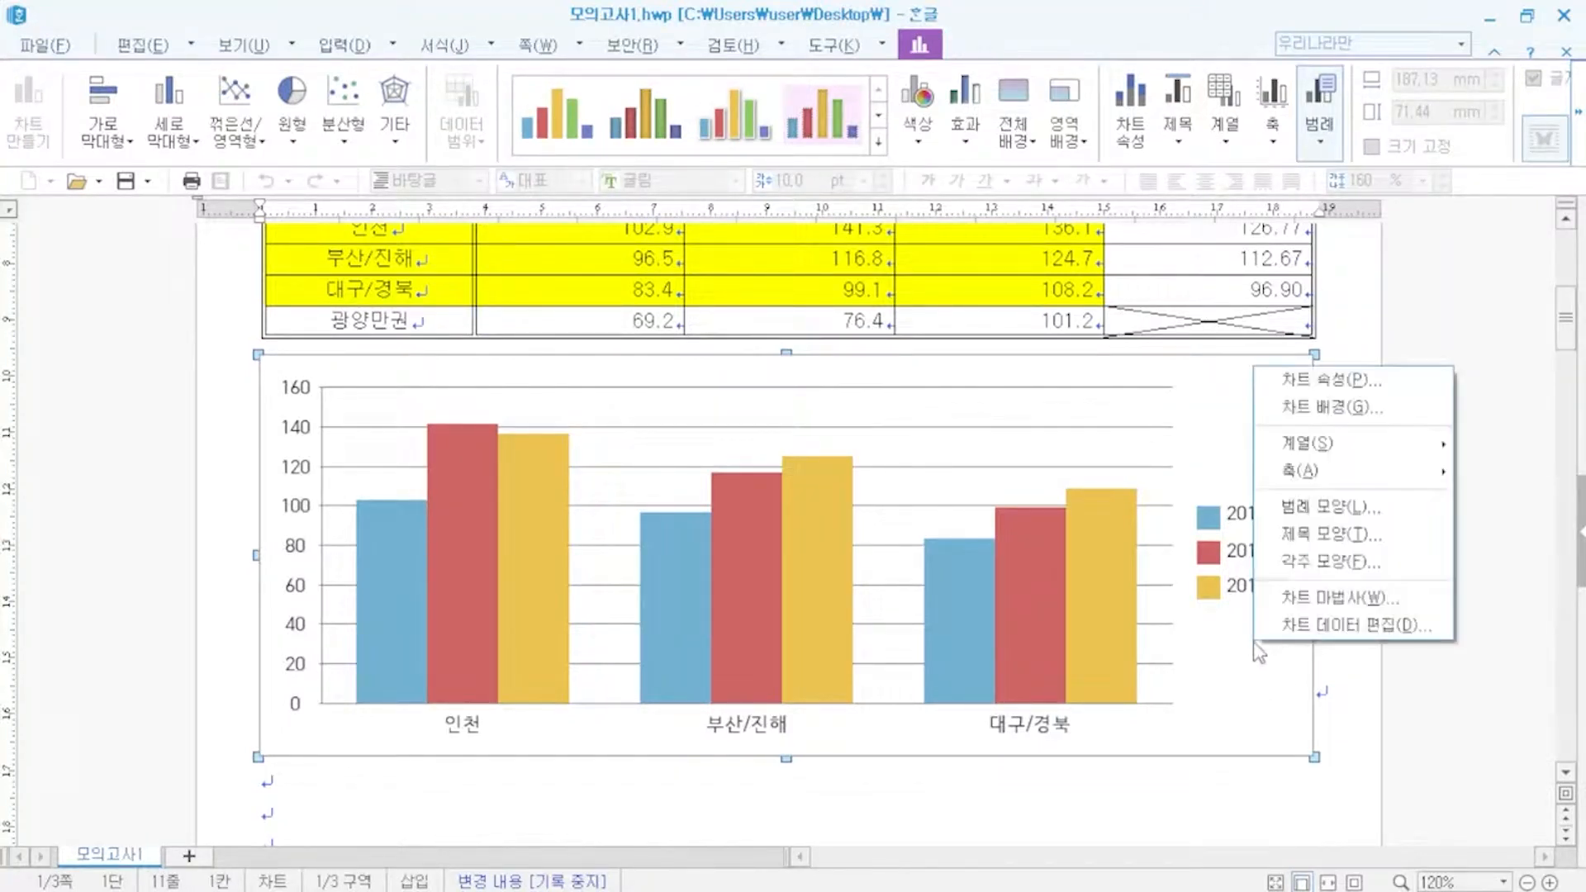
left_click(1315, 600)
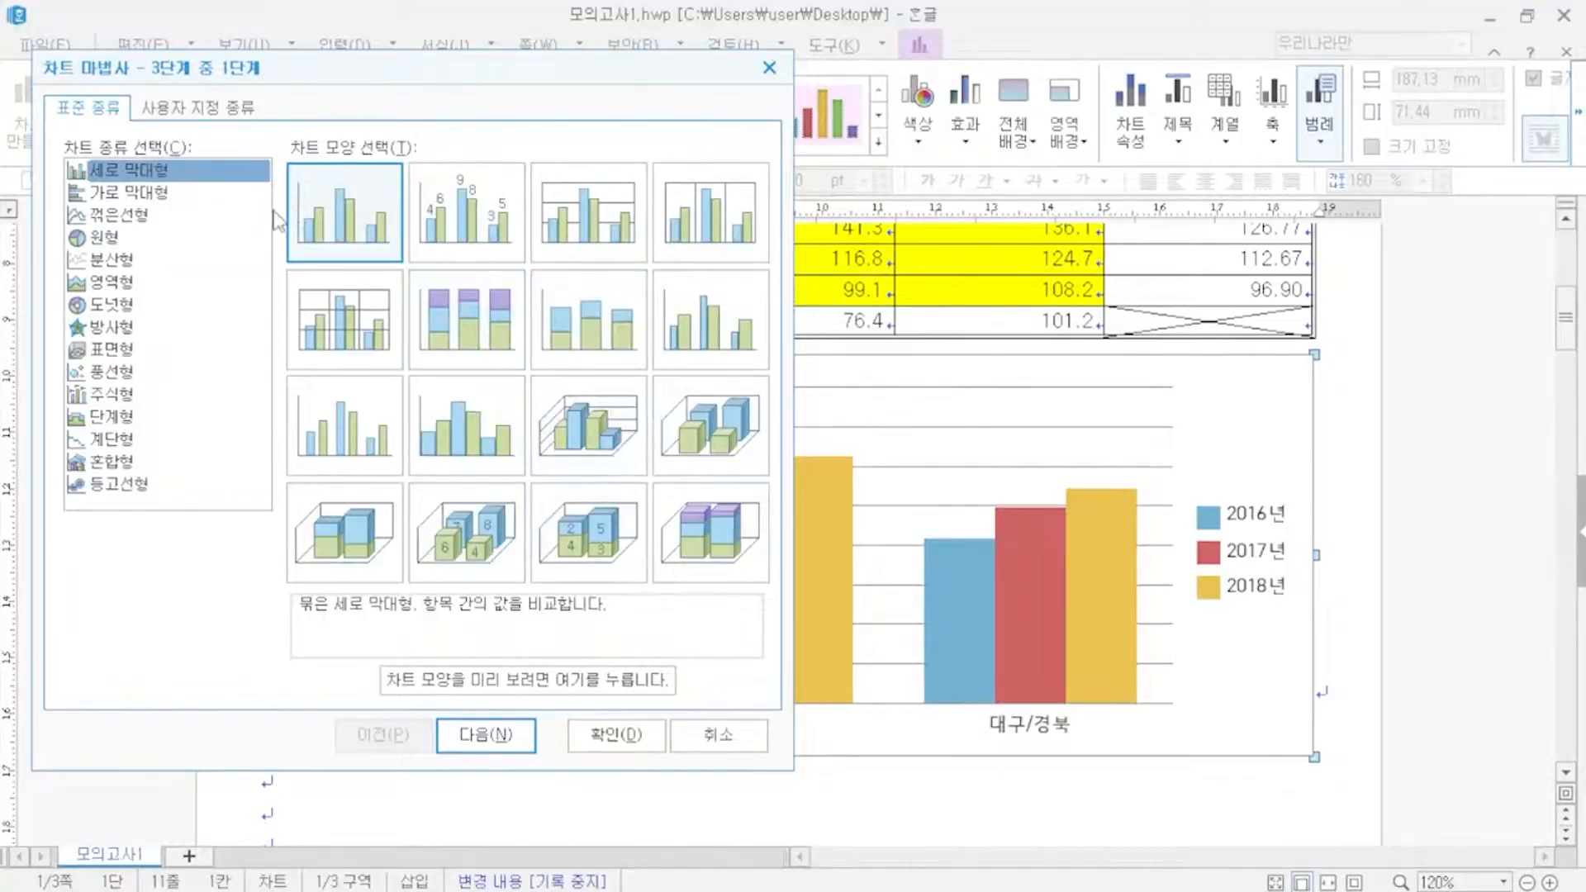
left_click(124, 197)
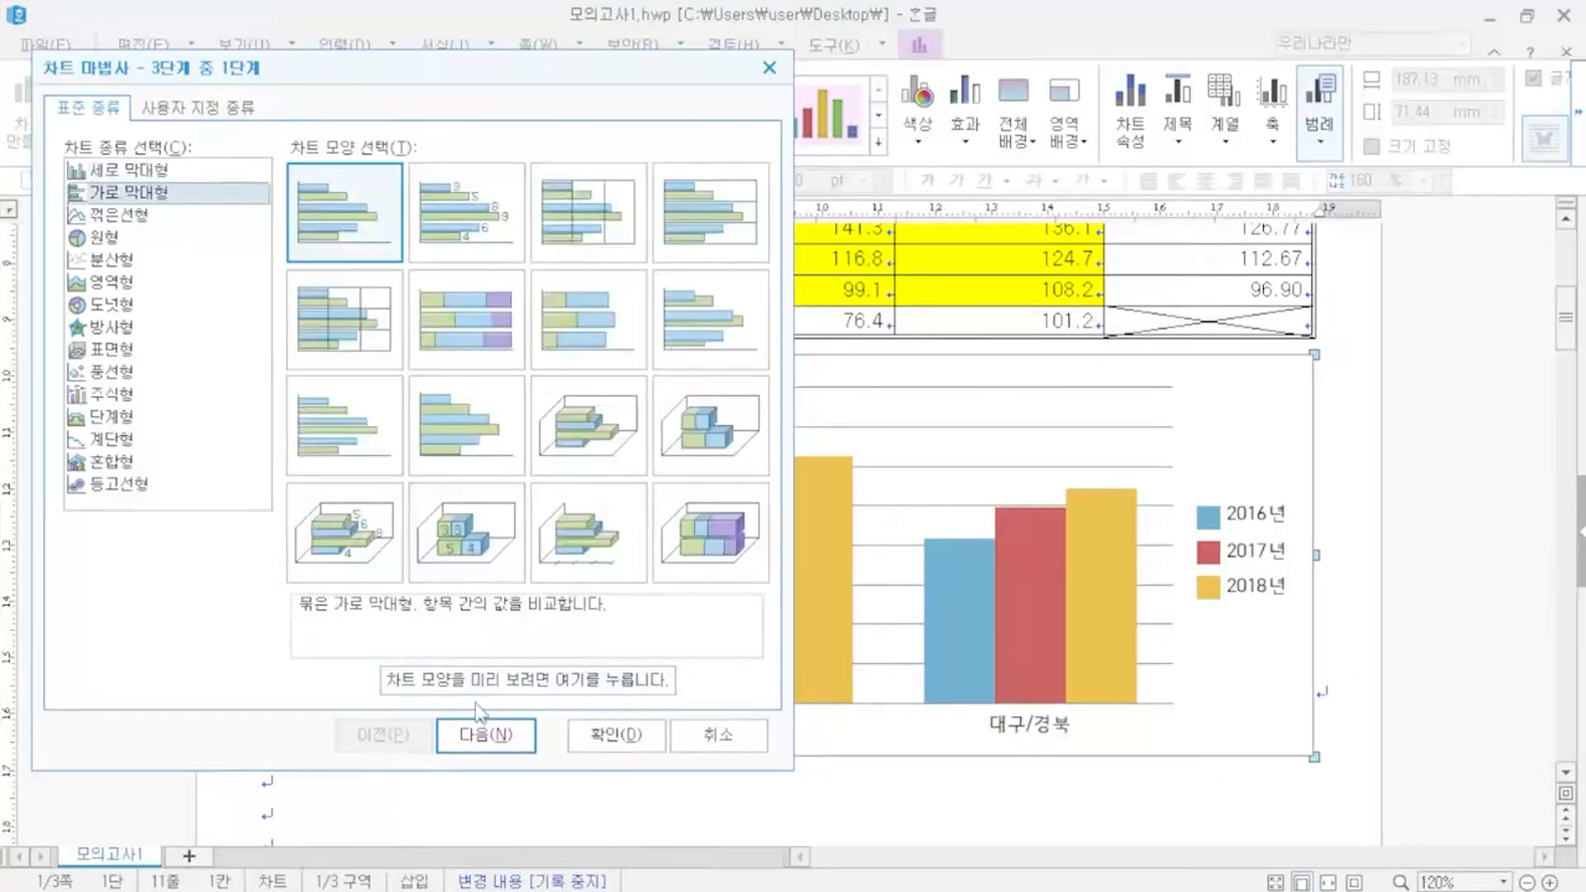
left_click(484, 730)
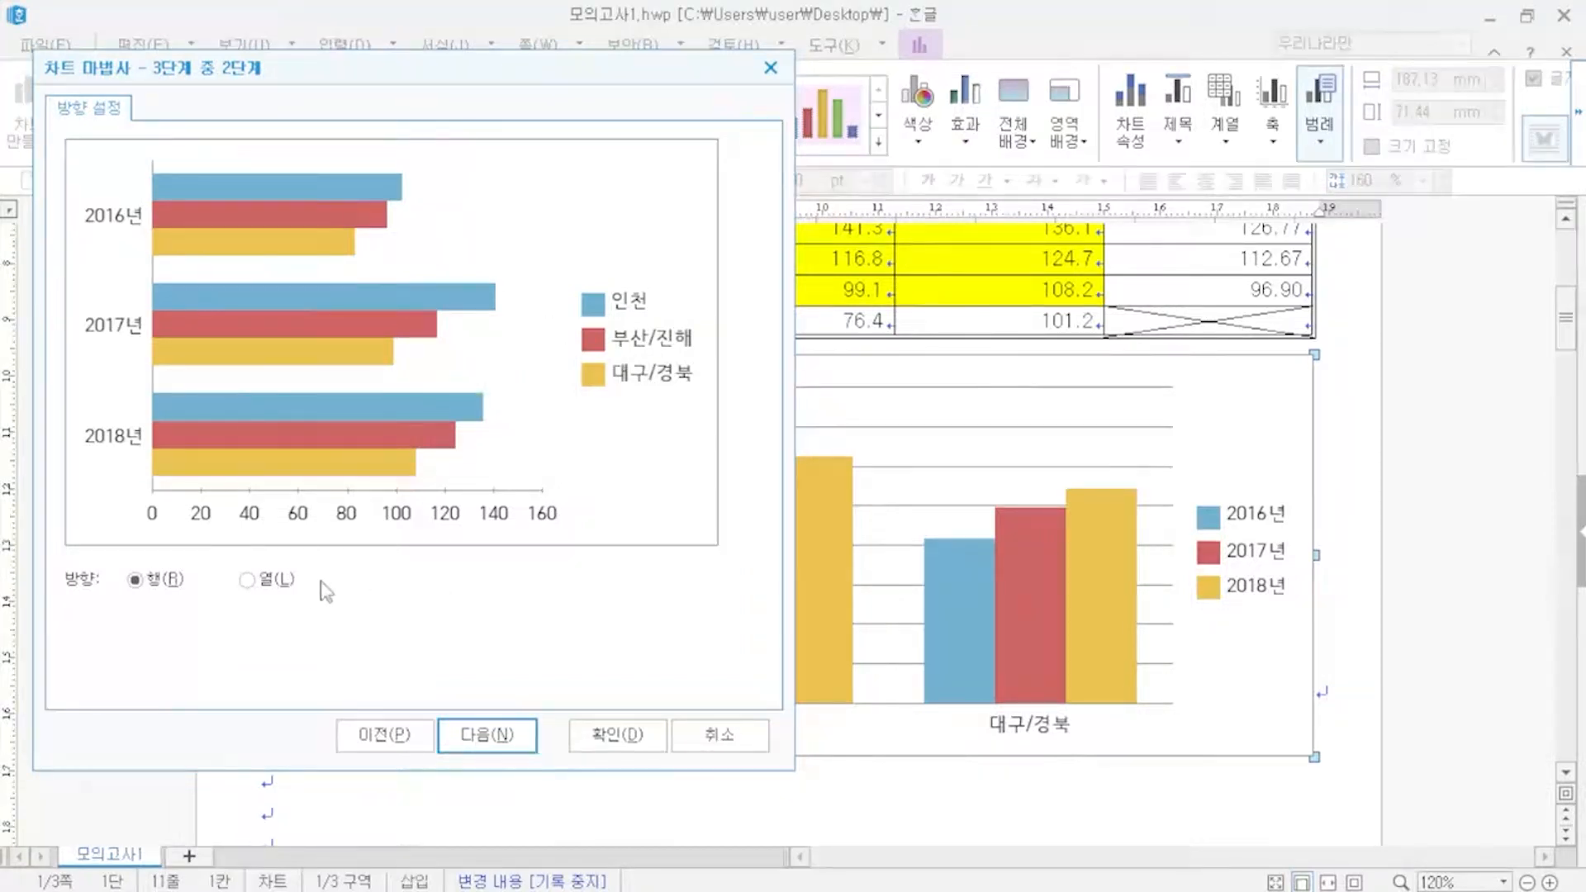
left_click(257, 591)
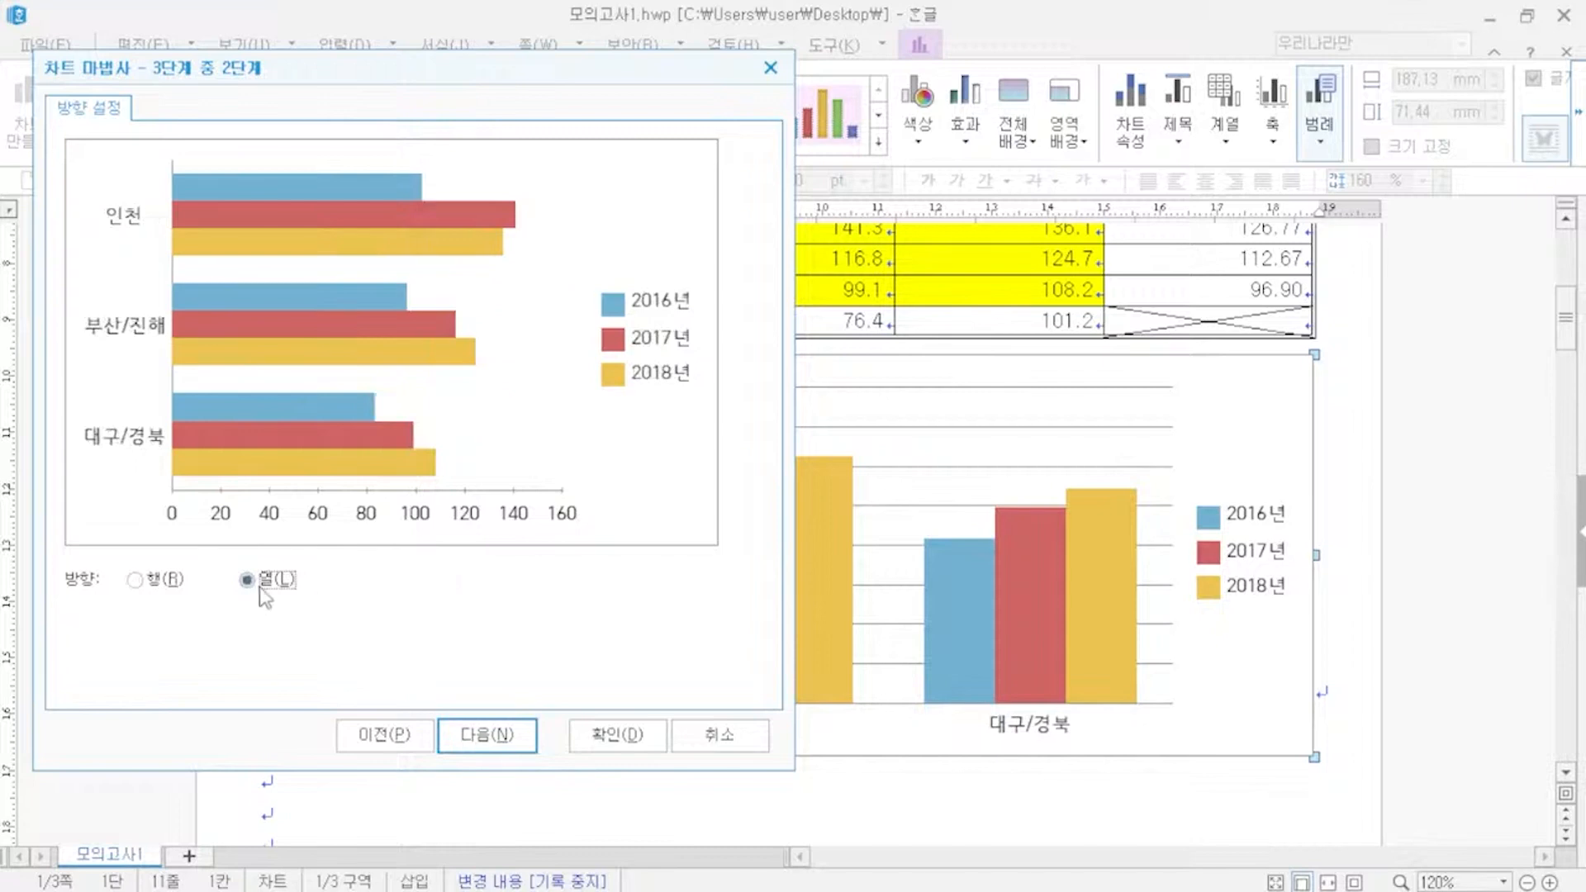
- Give the chart the title 경제자유구역별 투자 현황 and the Y-axis title (단위 : 억 달러), then finish the chart wizard
left_click(503, 745)
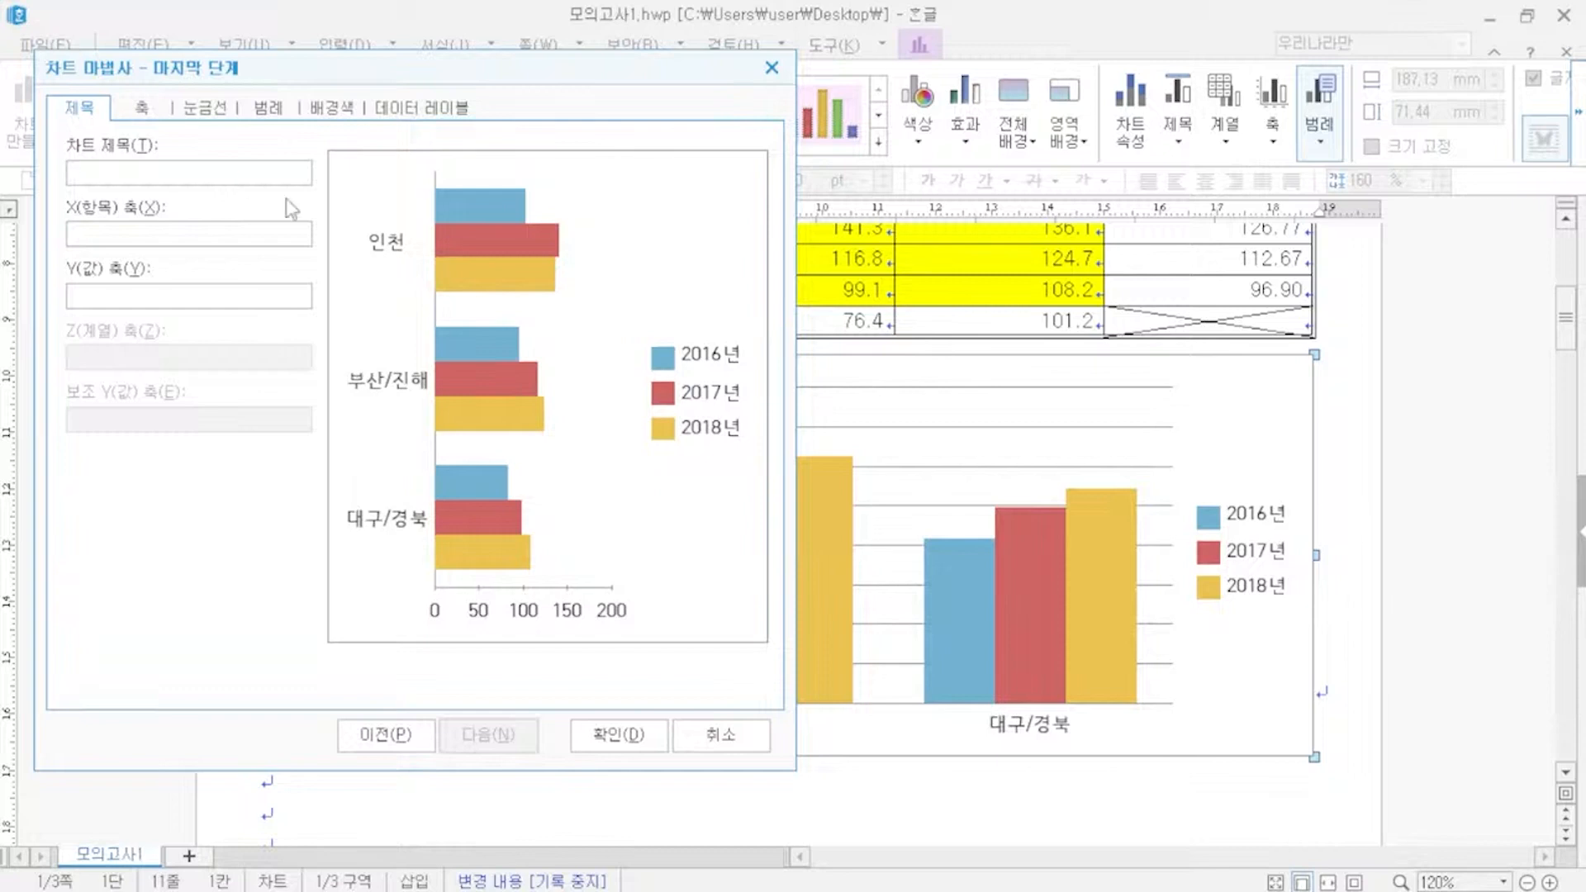
type("경제자유구역별")
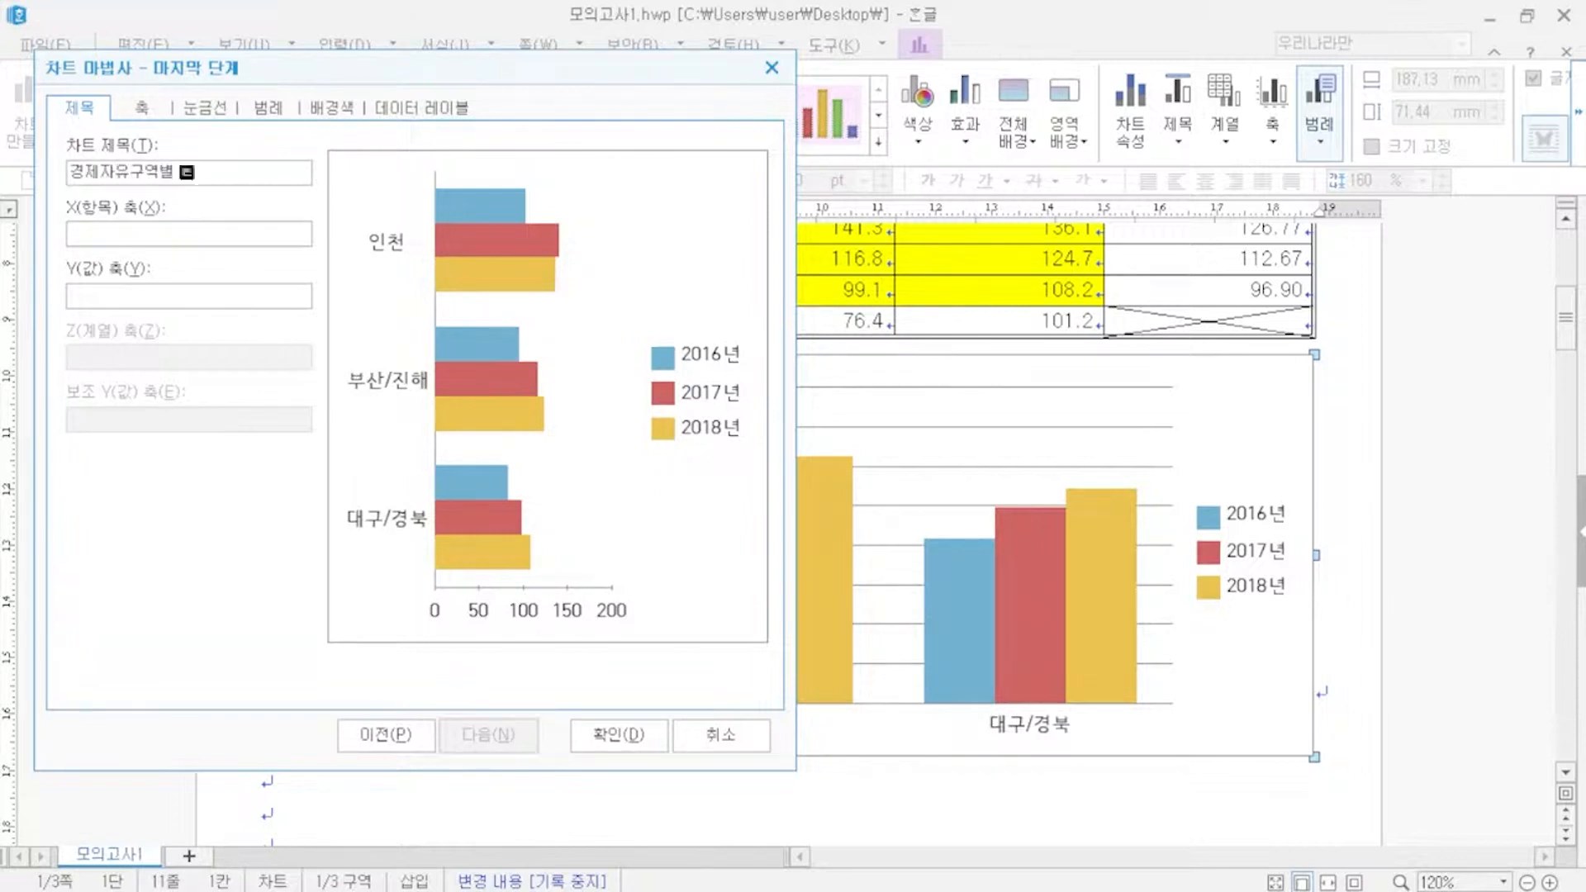
type(" 투자 현황")
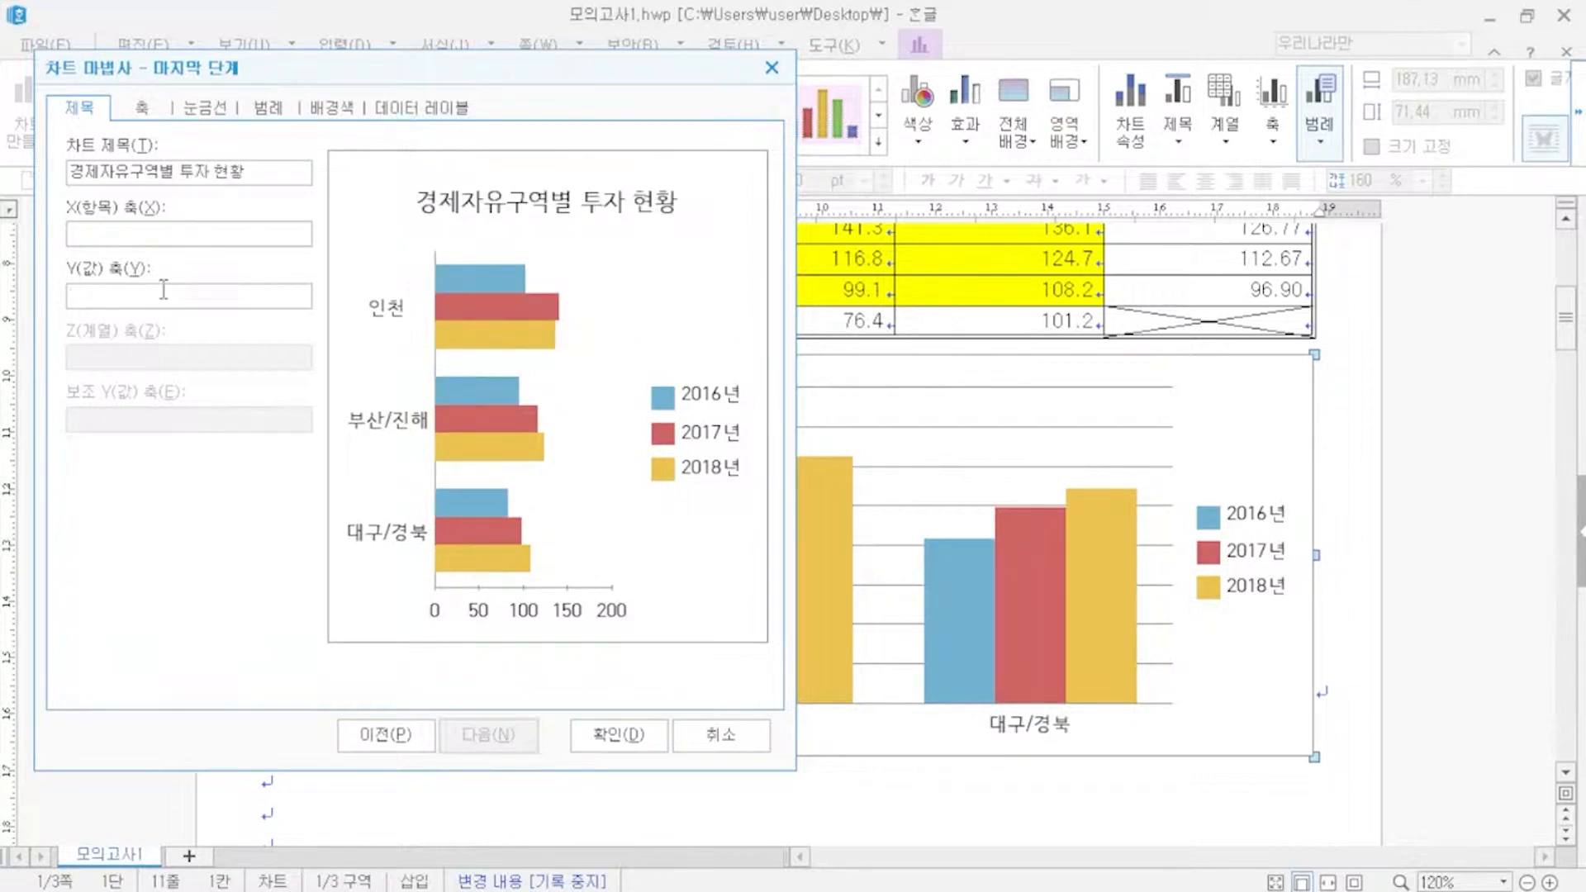
type("(단ㅇ")
type("위 : 억 달러)")
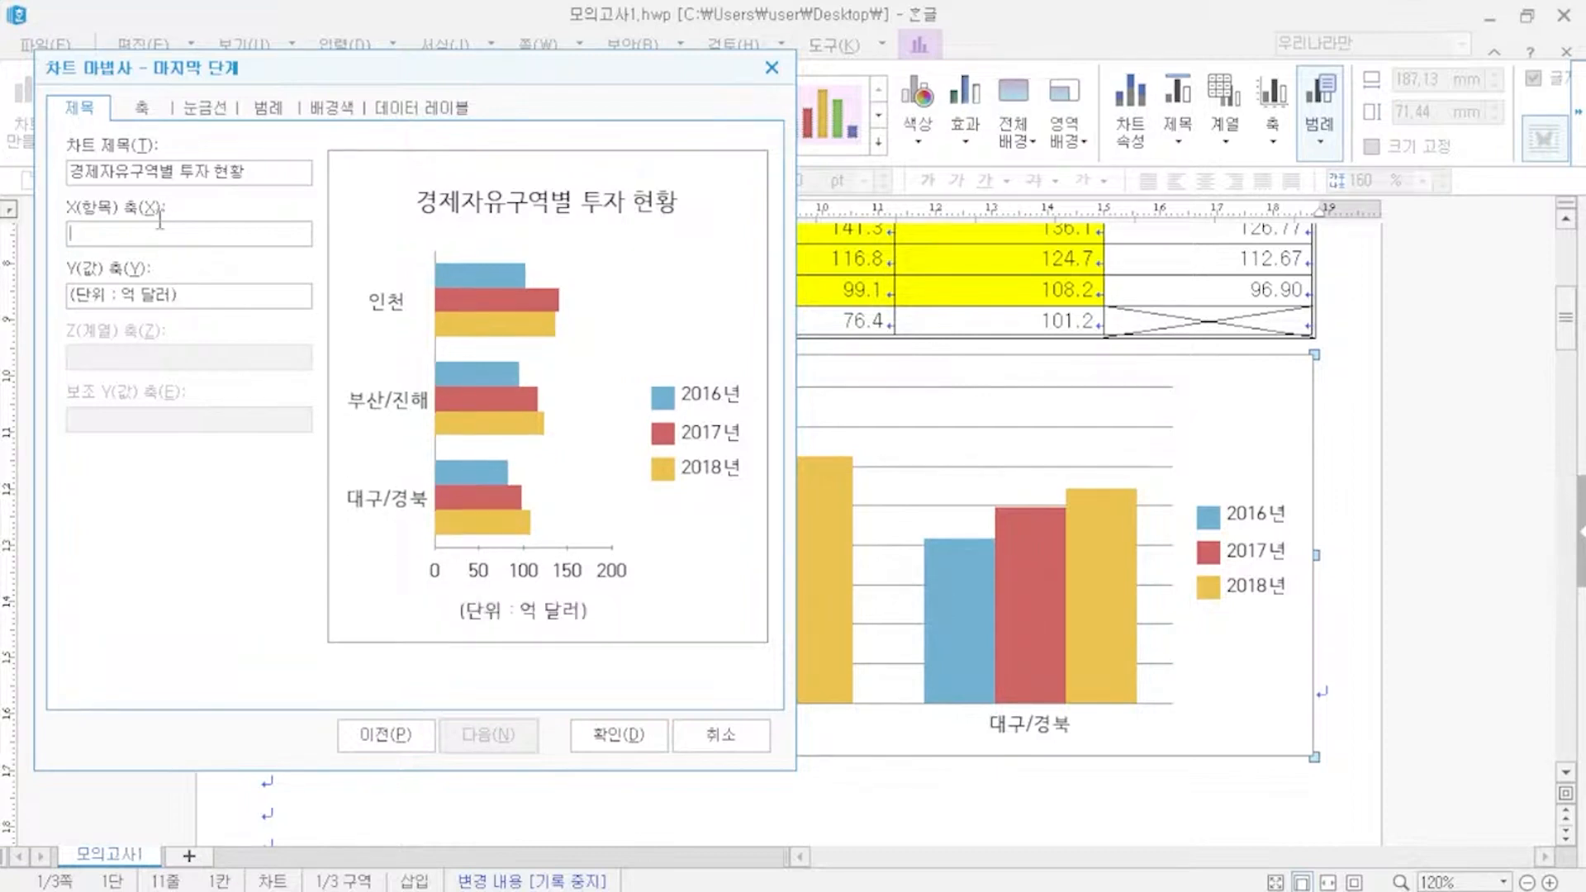
left_click(197, 232)
left_click(622, 735)
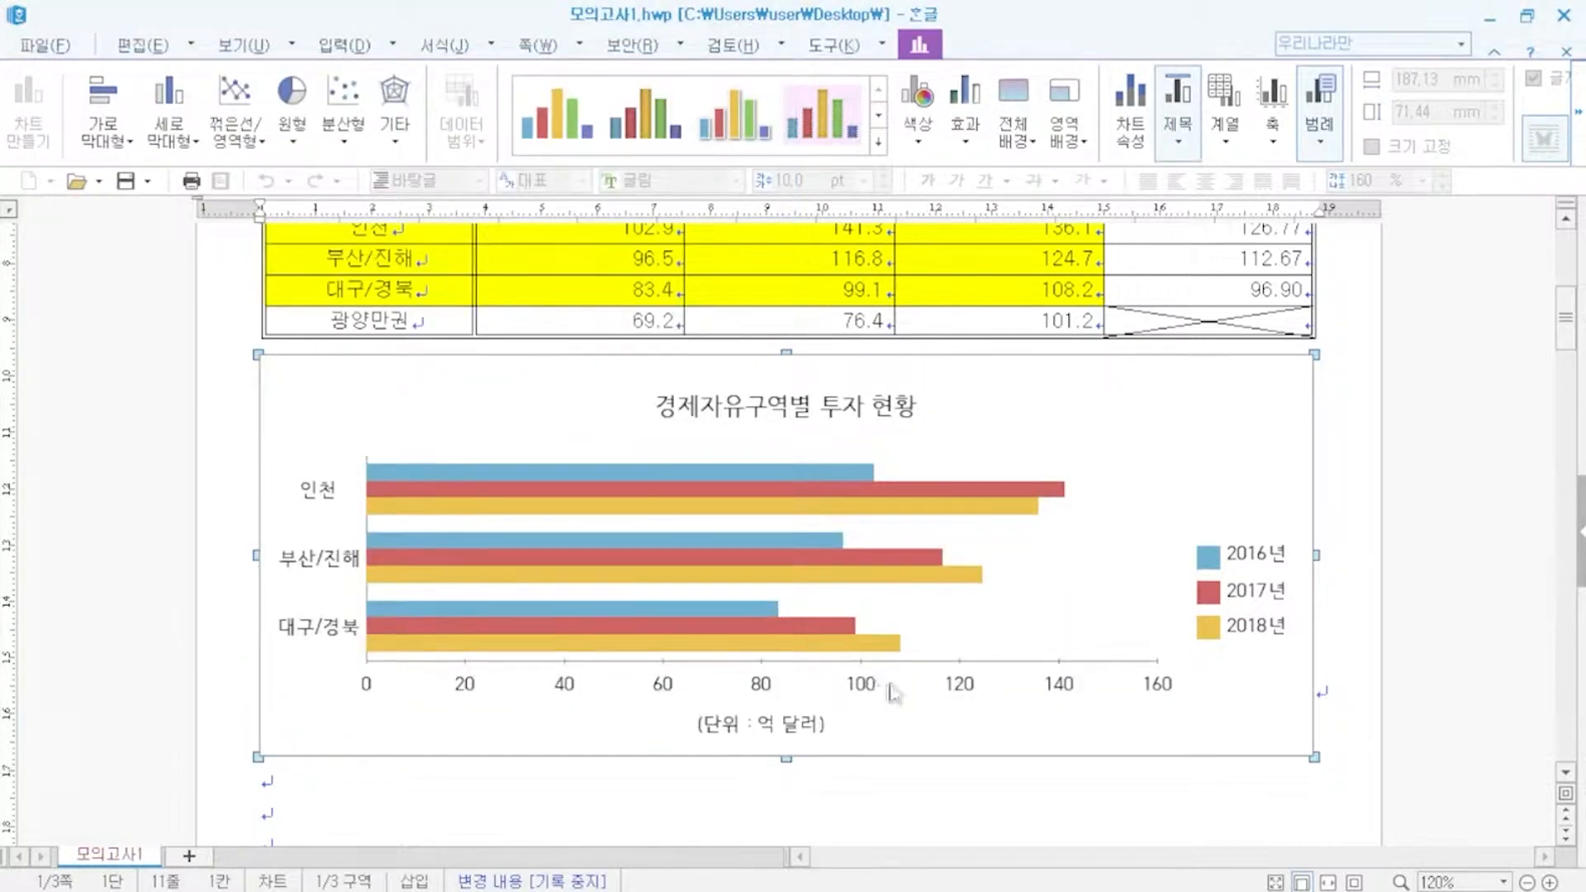
left_click(554, 781)
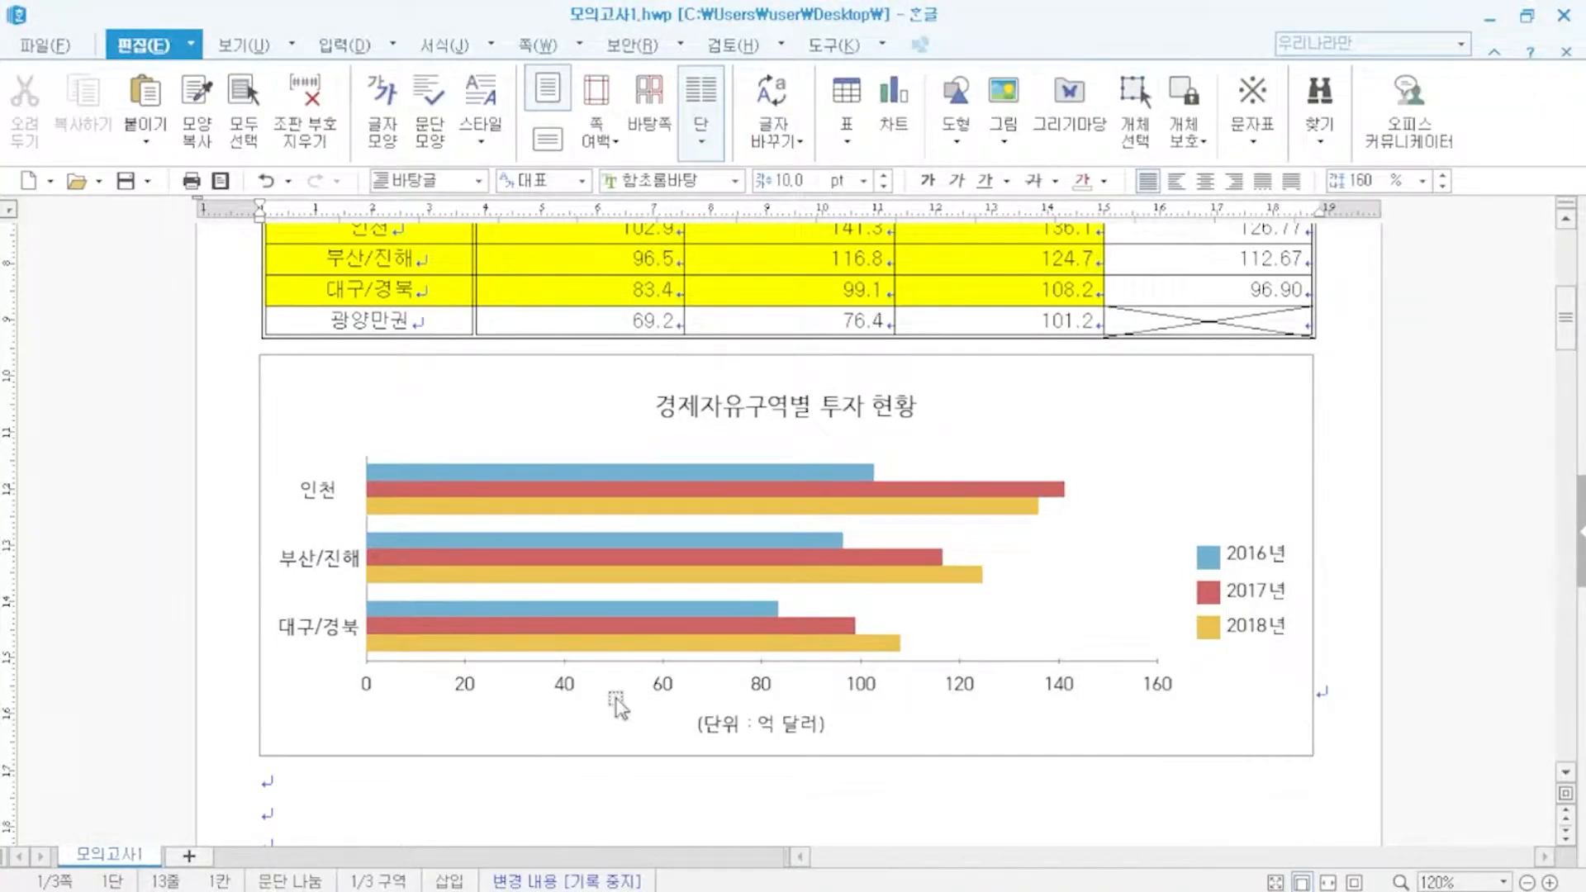
- In the chart title's format settings, change the font to 돋움 and make it bold
double_click(798, 413)
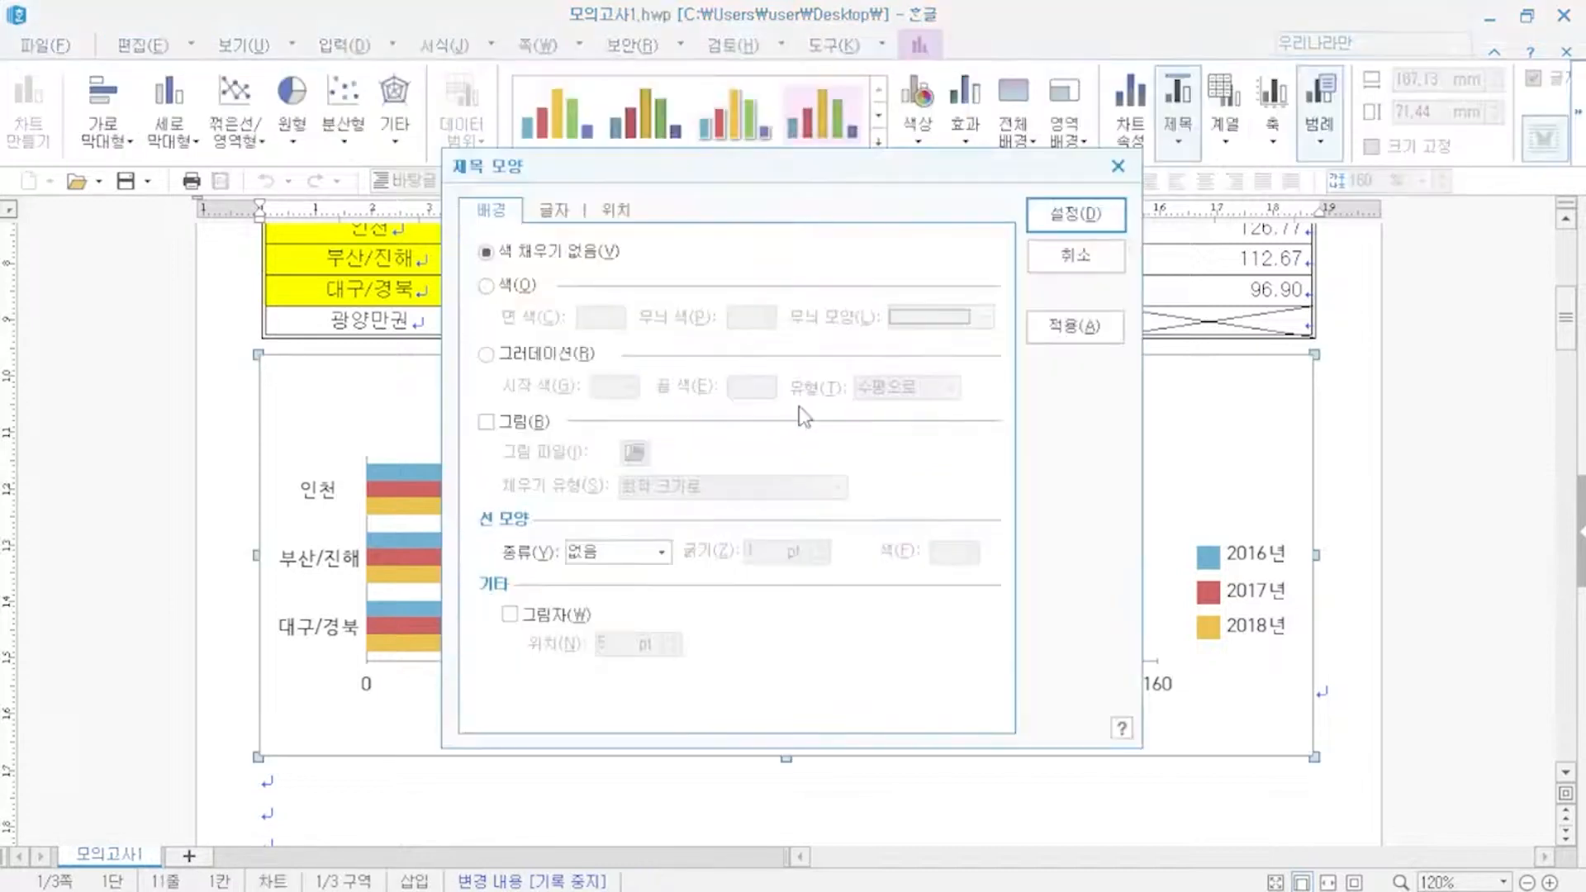
left_click(563, 214)
left_click(733, 559)
scroll(628, 653, "up", 5)
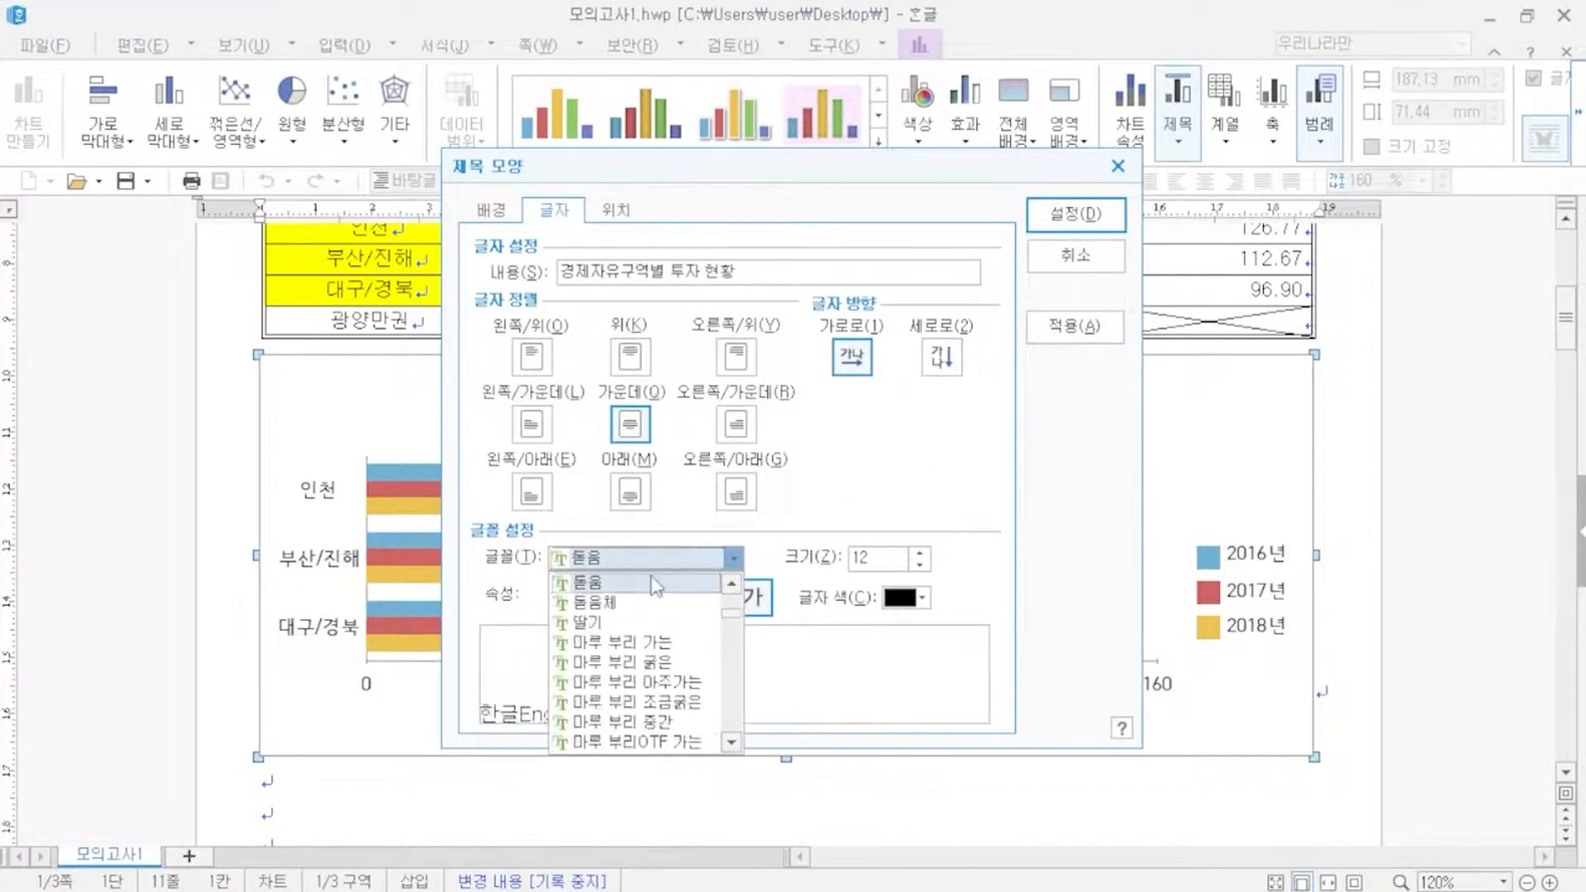
left_click(616, 580)
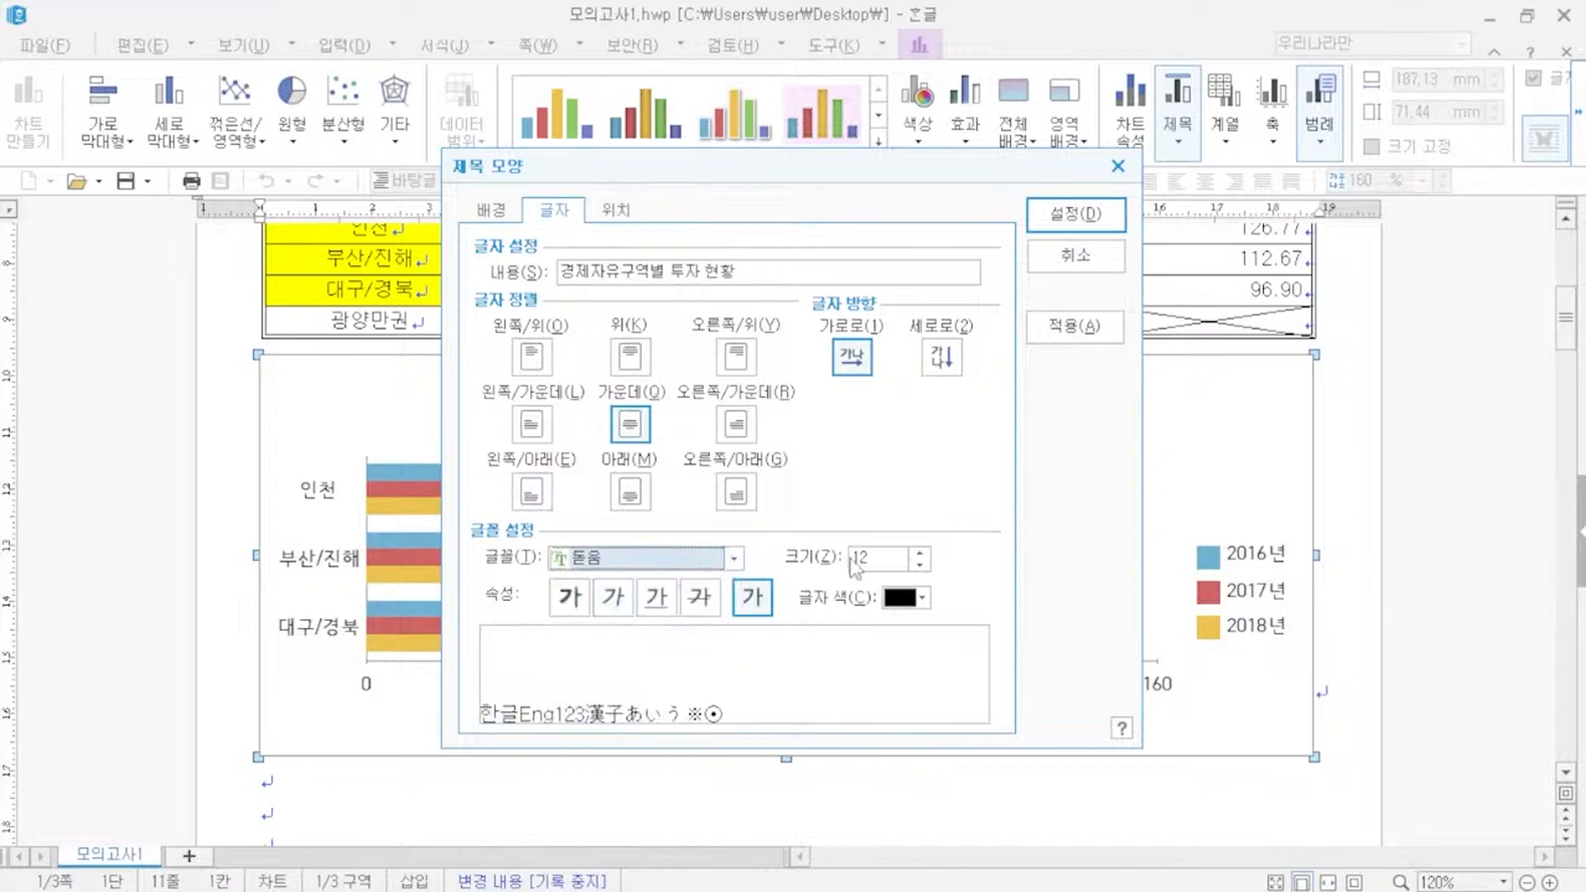
left_click(568, 598)
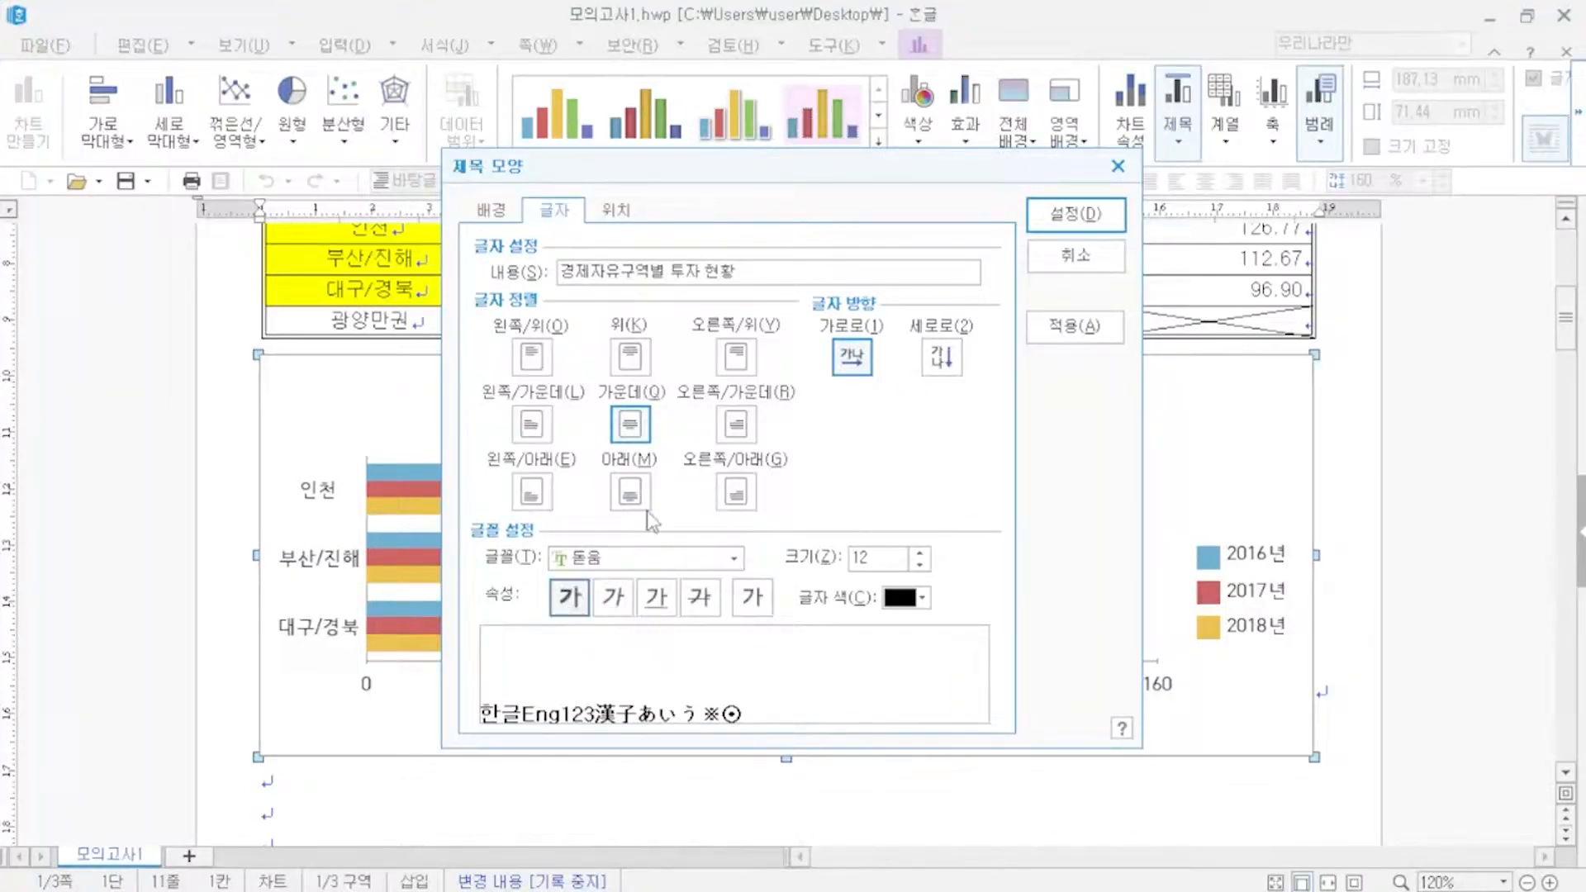
- Give the chart title a single-line (한 줄로) border, a 2 pt shadow and a white solid fill, and apply the settings
left_click(491, 212)
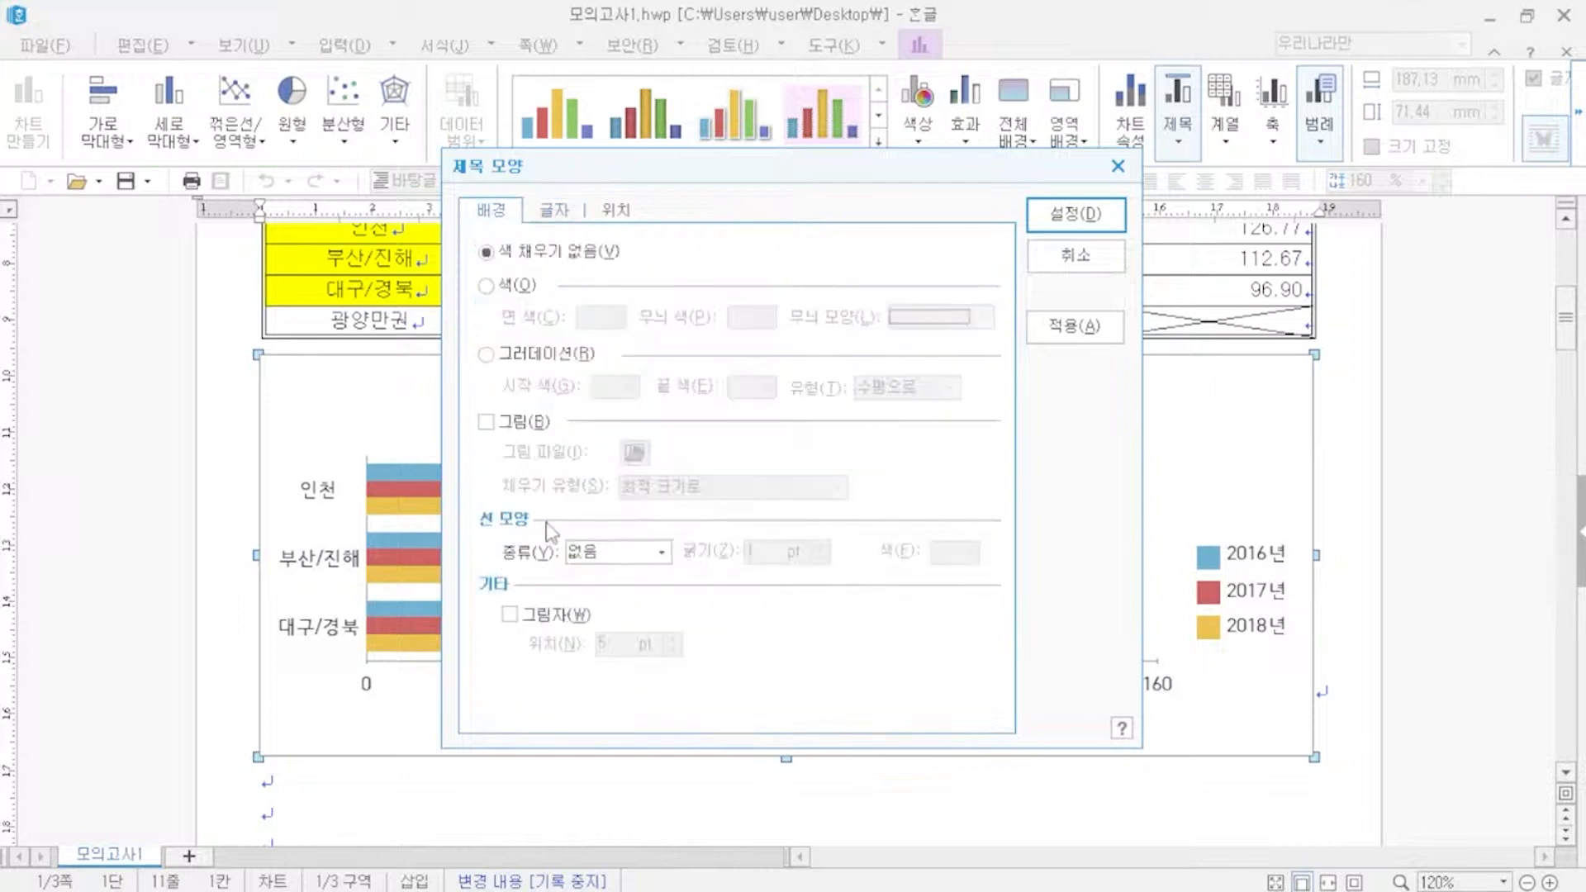
left_click(660, 552)
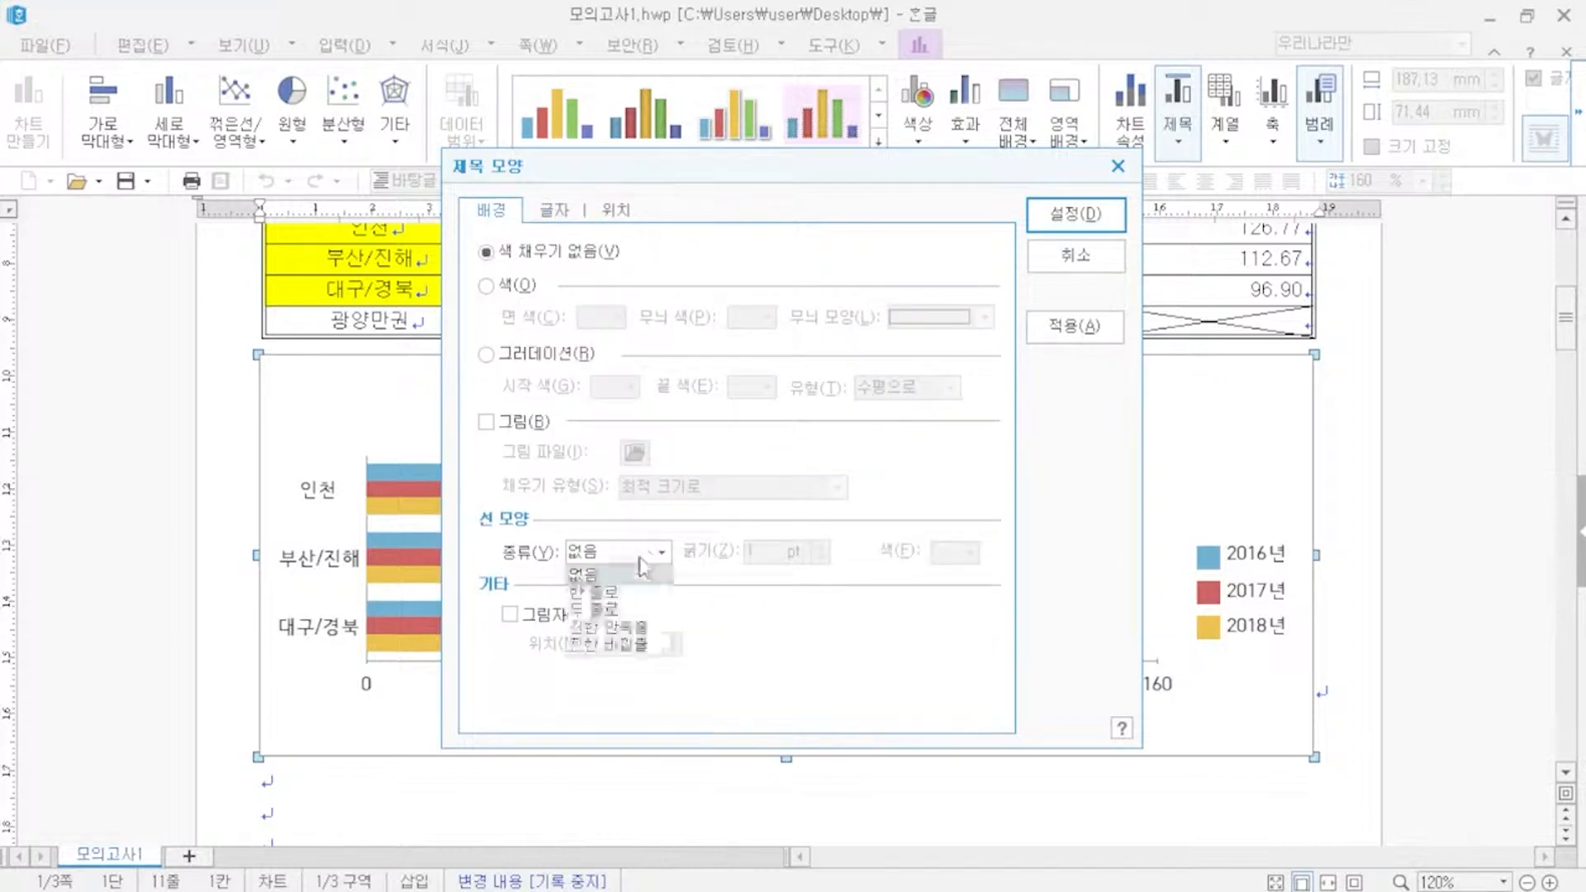
left_click(607, 611)
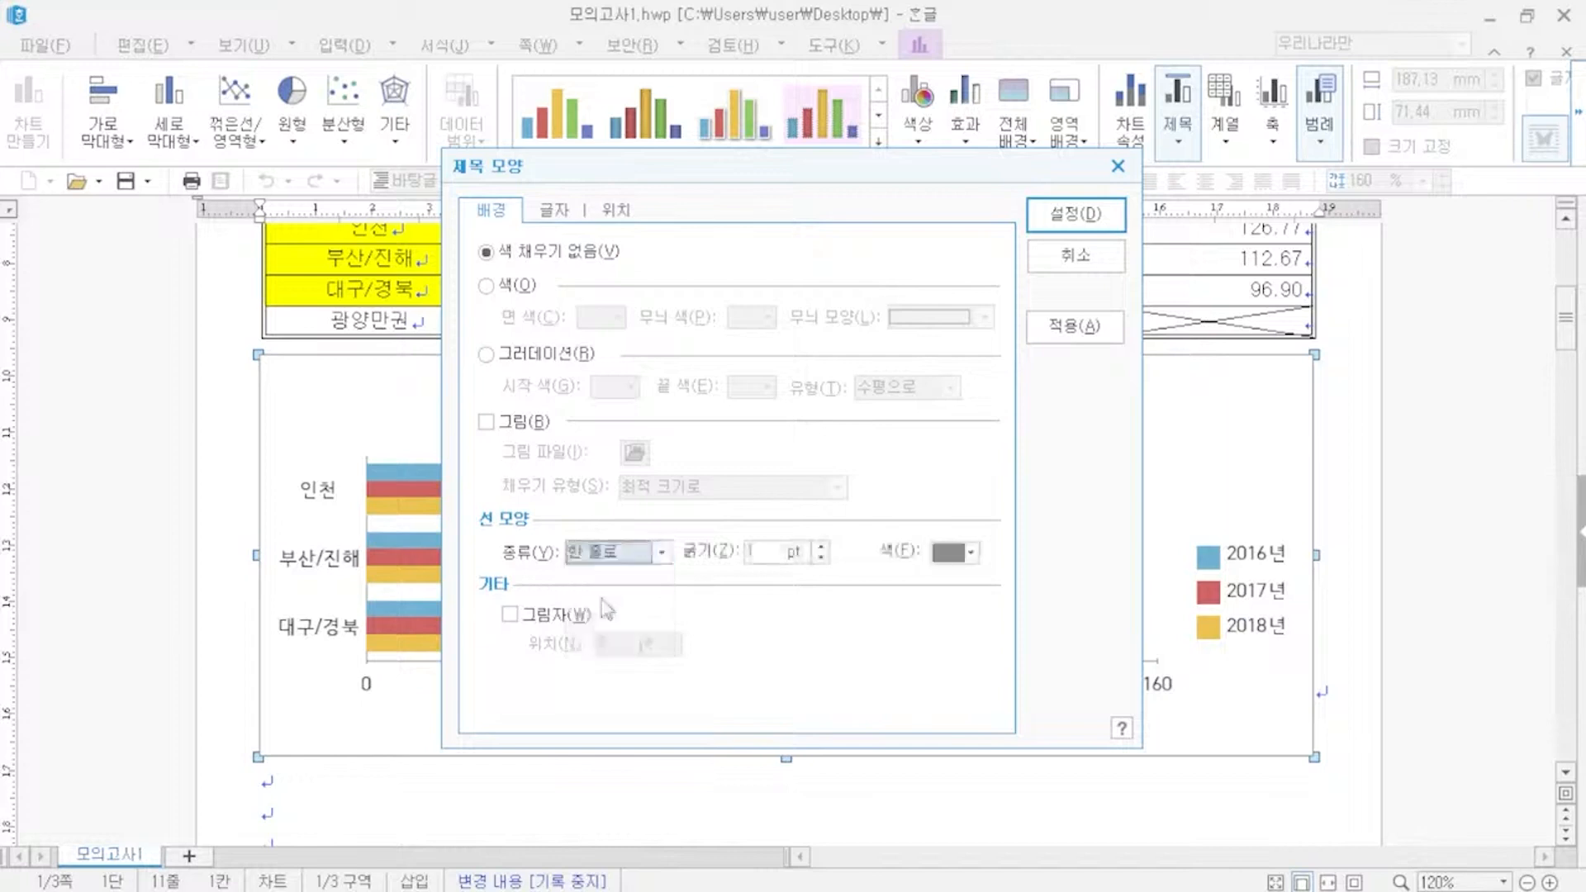
left_click(509, 614)
left_click(673, 649)
left_click(673, 650)
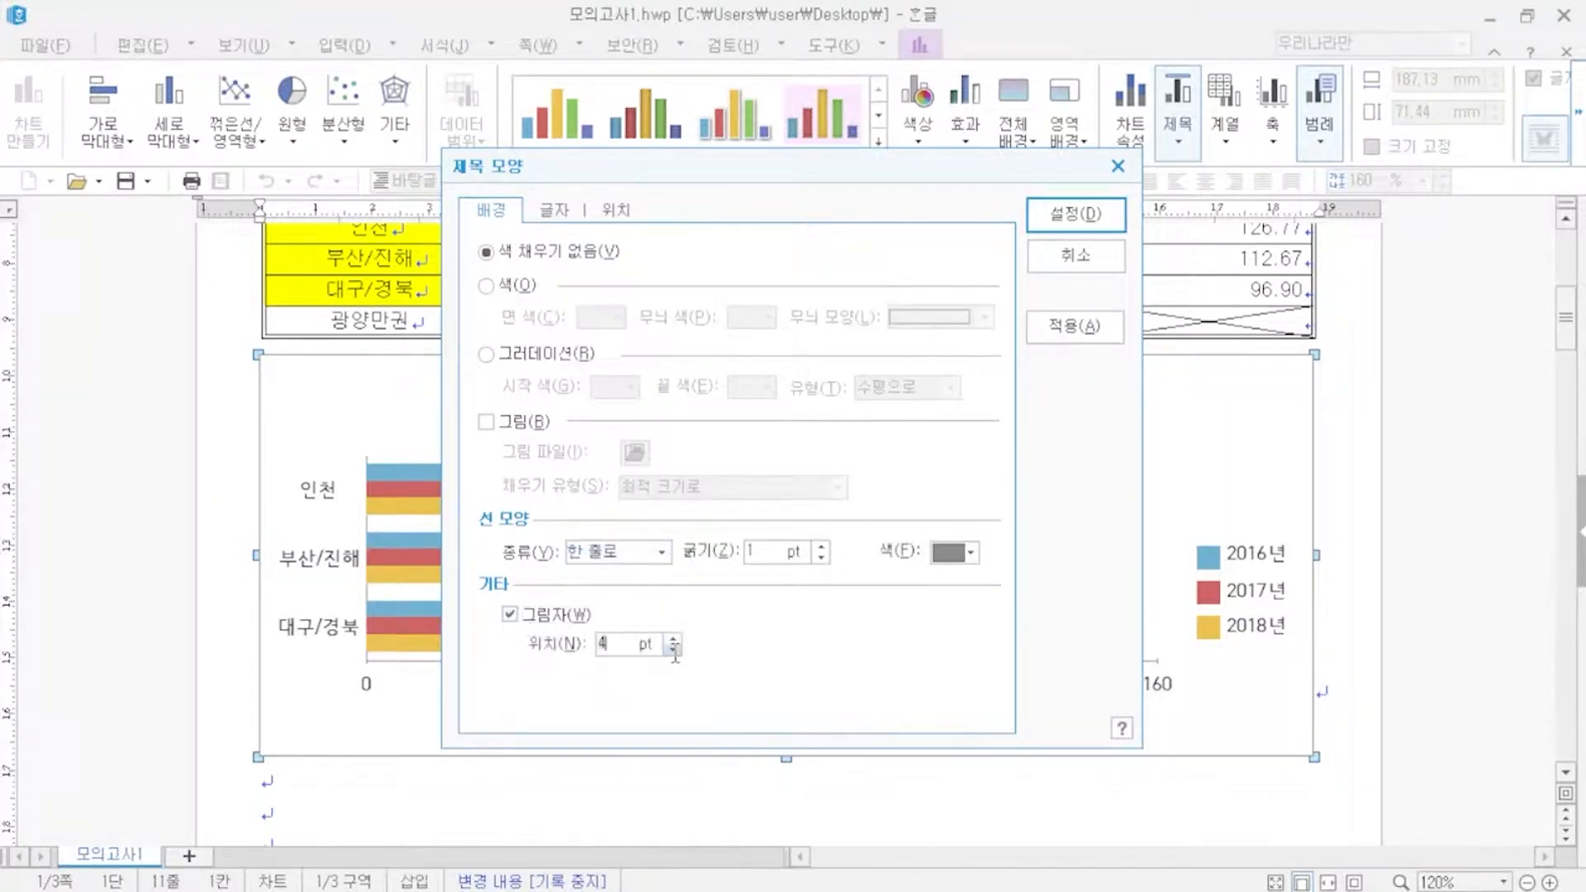
left_click(674, 649)
left_click(516, 291)
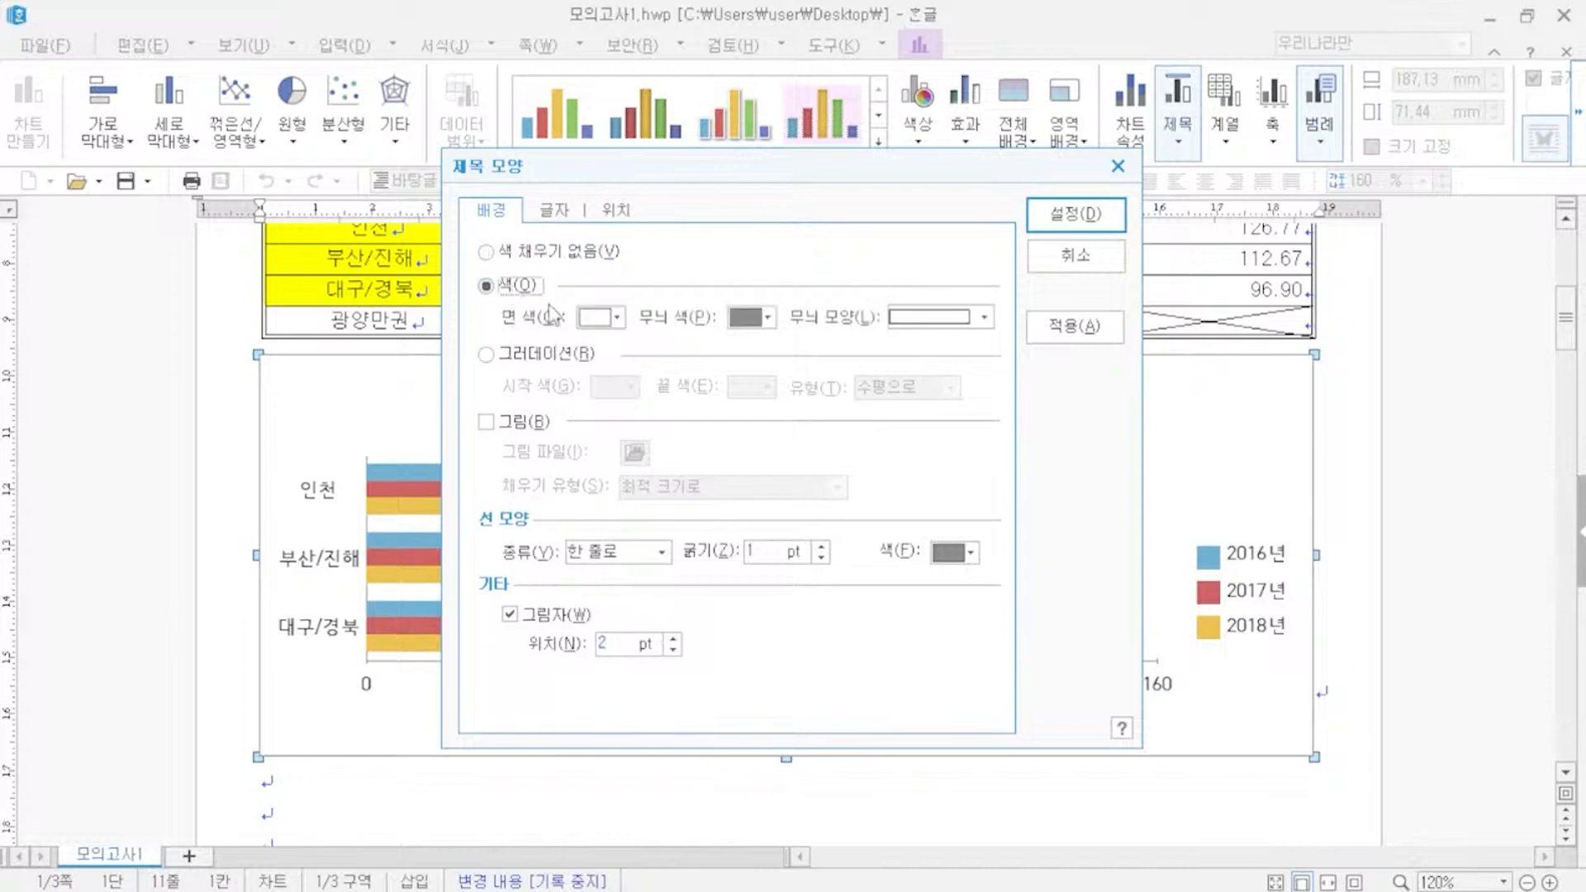
left_click(1044, 223)
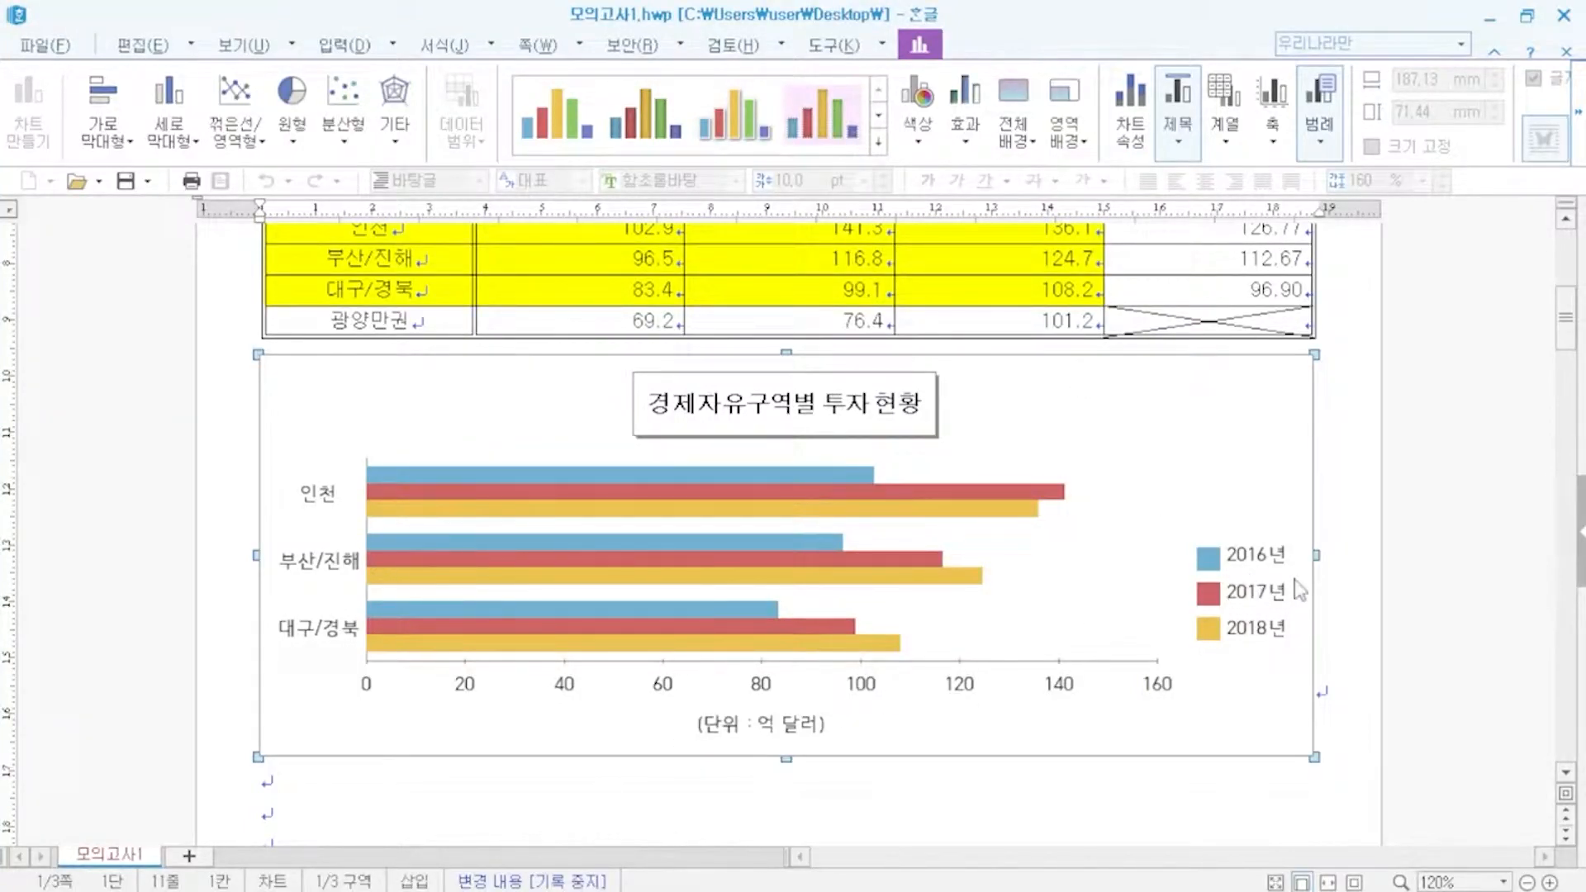
- Set the chart legend's font to 돋움 at size 10
double_click(1261, 558)
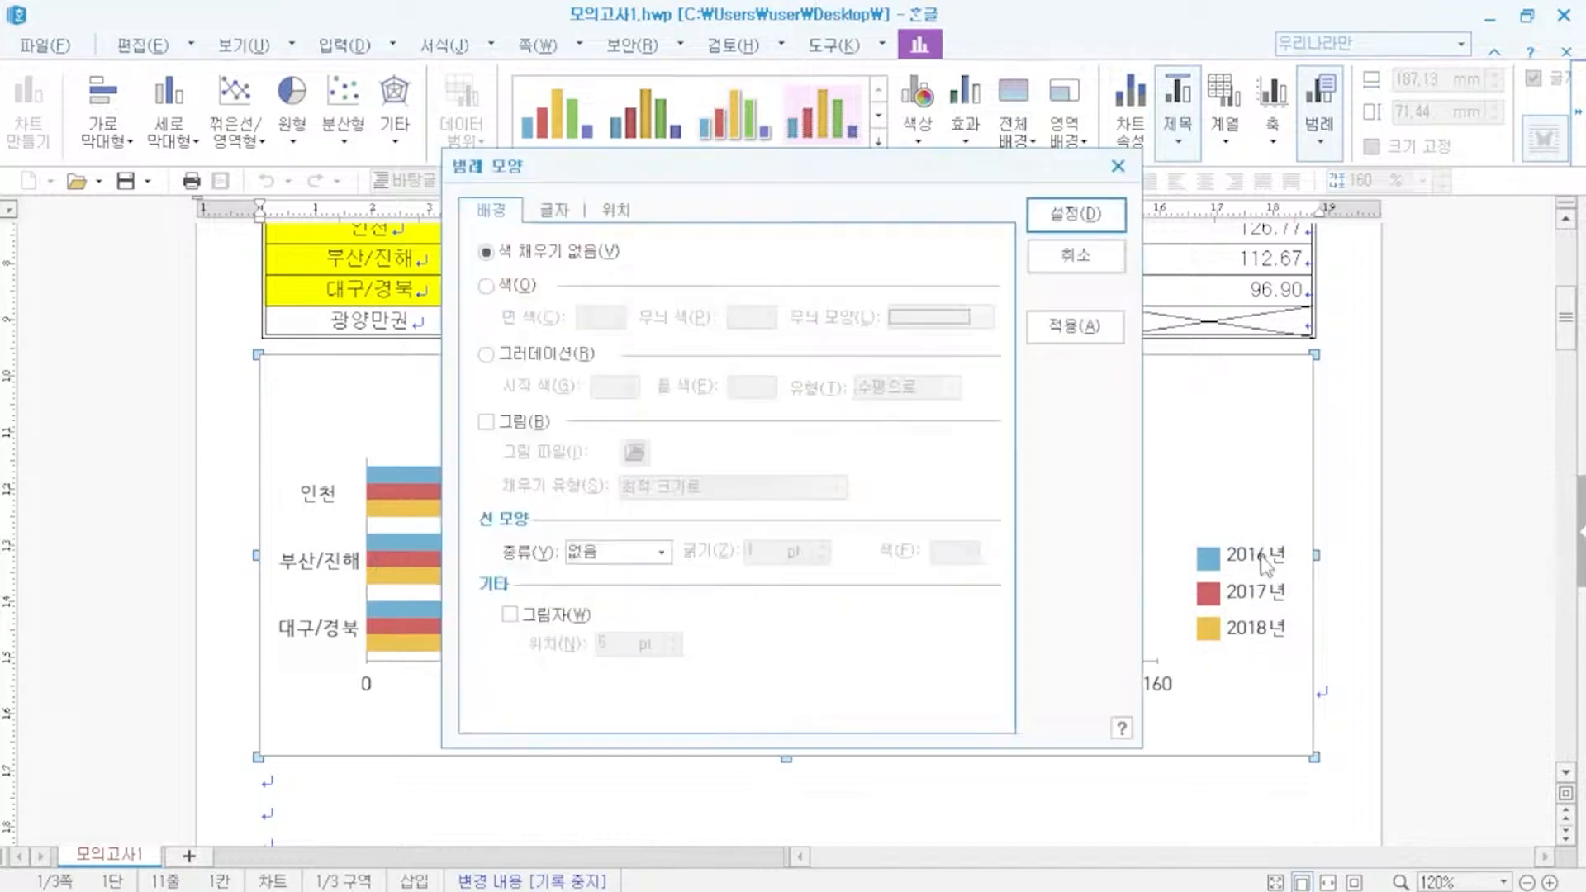
left_click(564, 214)
left_click(642, 559)
type("돋움")
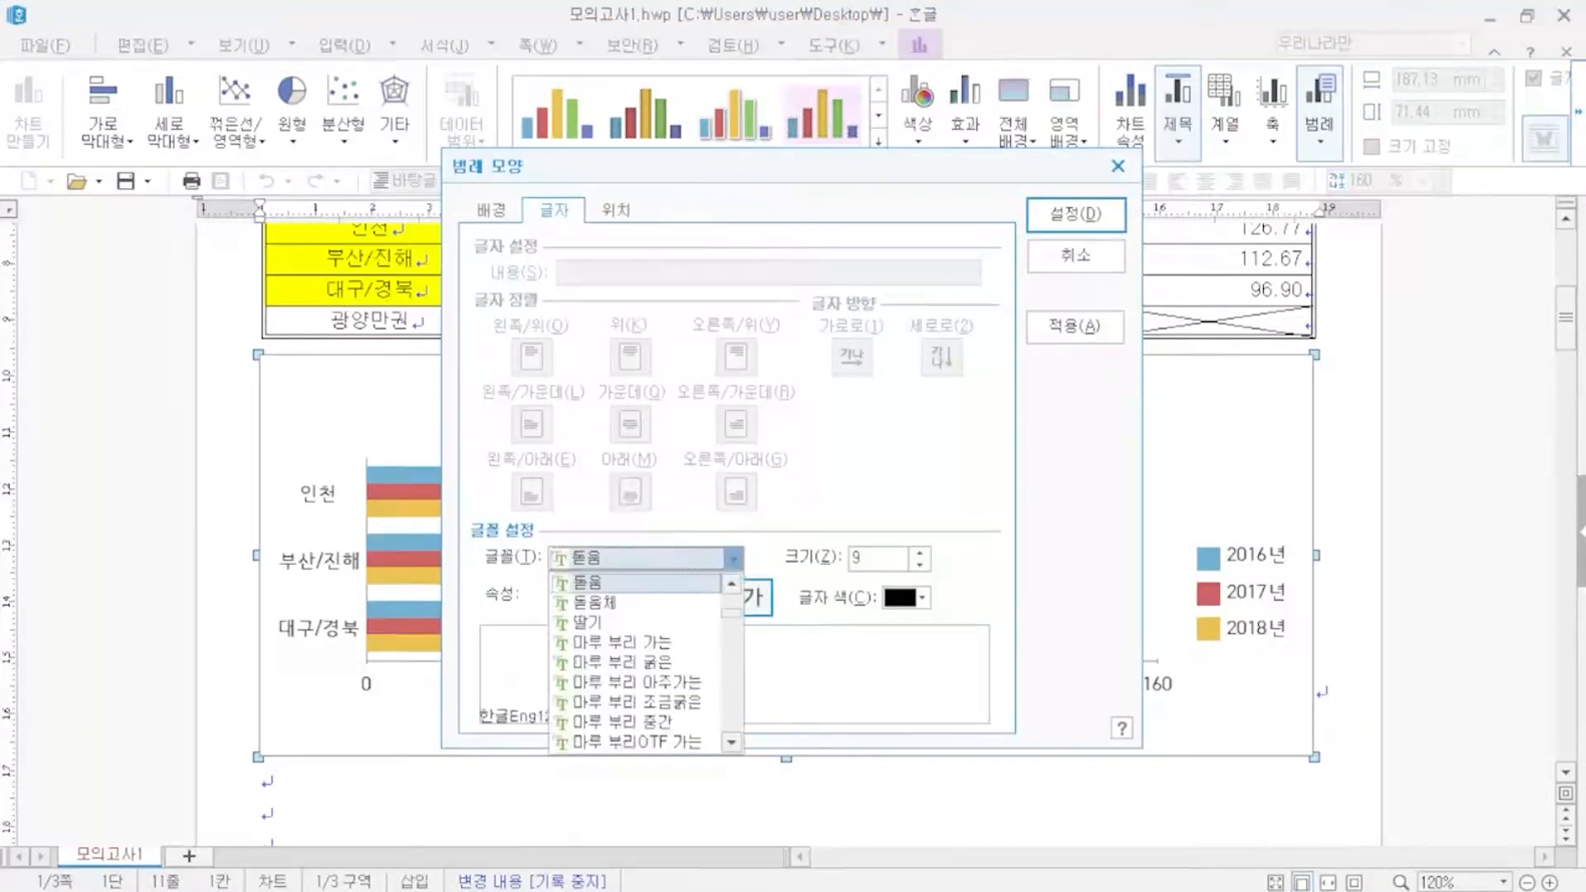
key("Return")
left_click(918, 551)
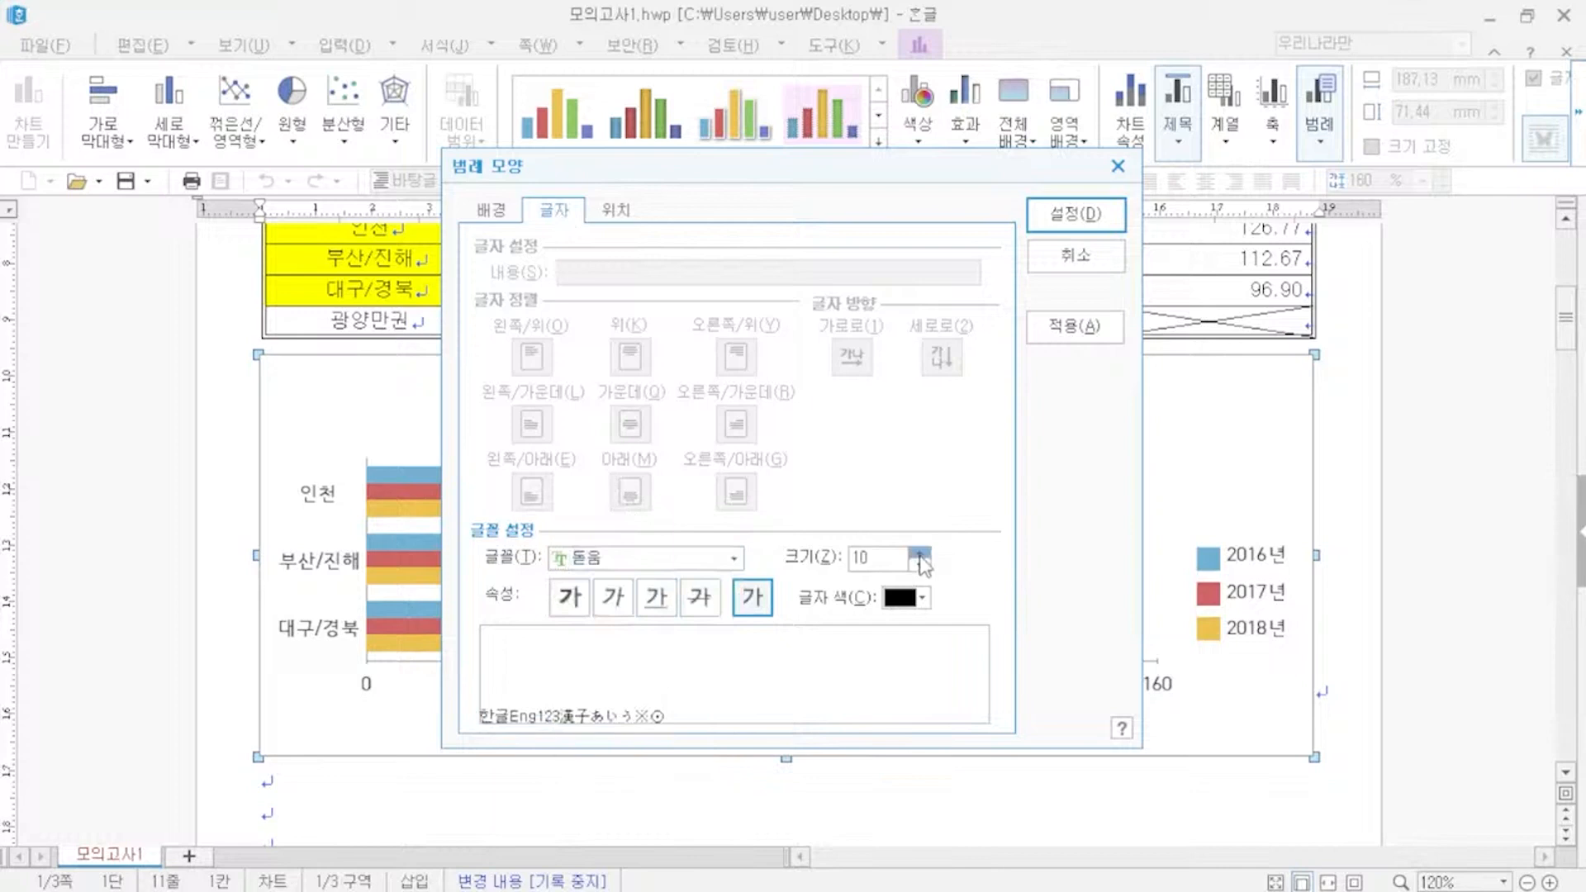
left_click(1076, 214)
- Set the font of the chart's value axis labels to 돋움 at 10 pt
double_click(757, 686)
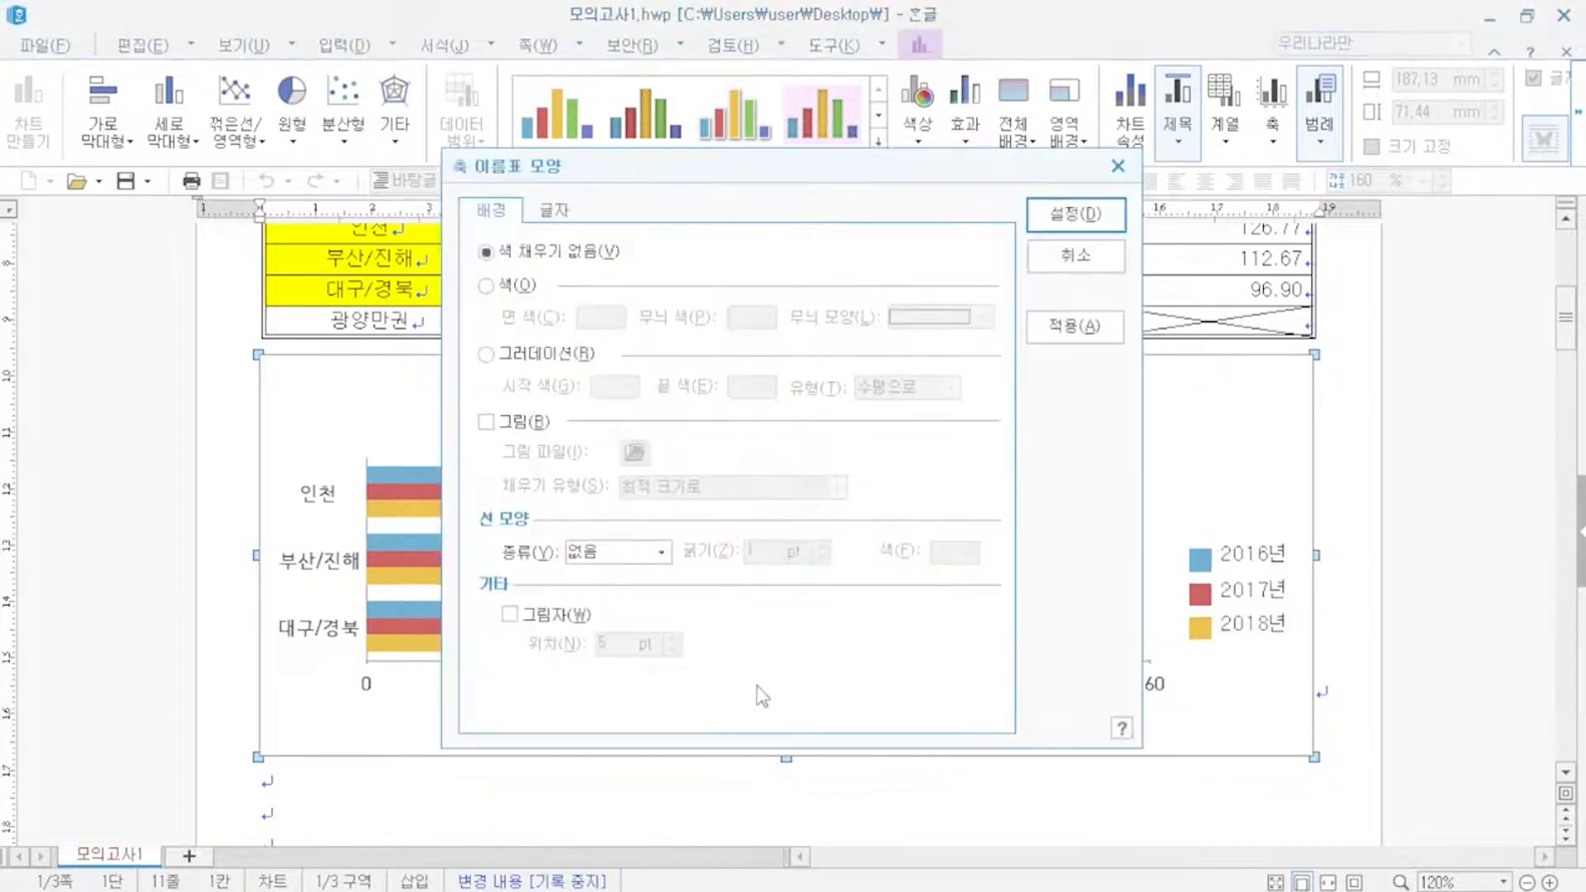
left_click(554, 210)
left_click(732, 551)
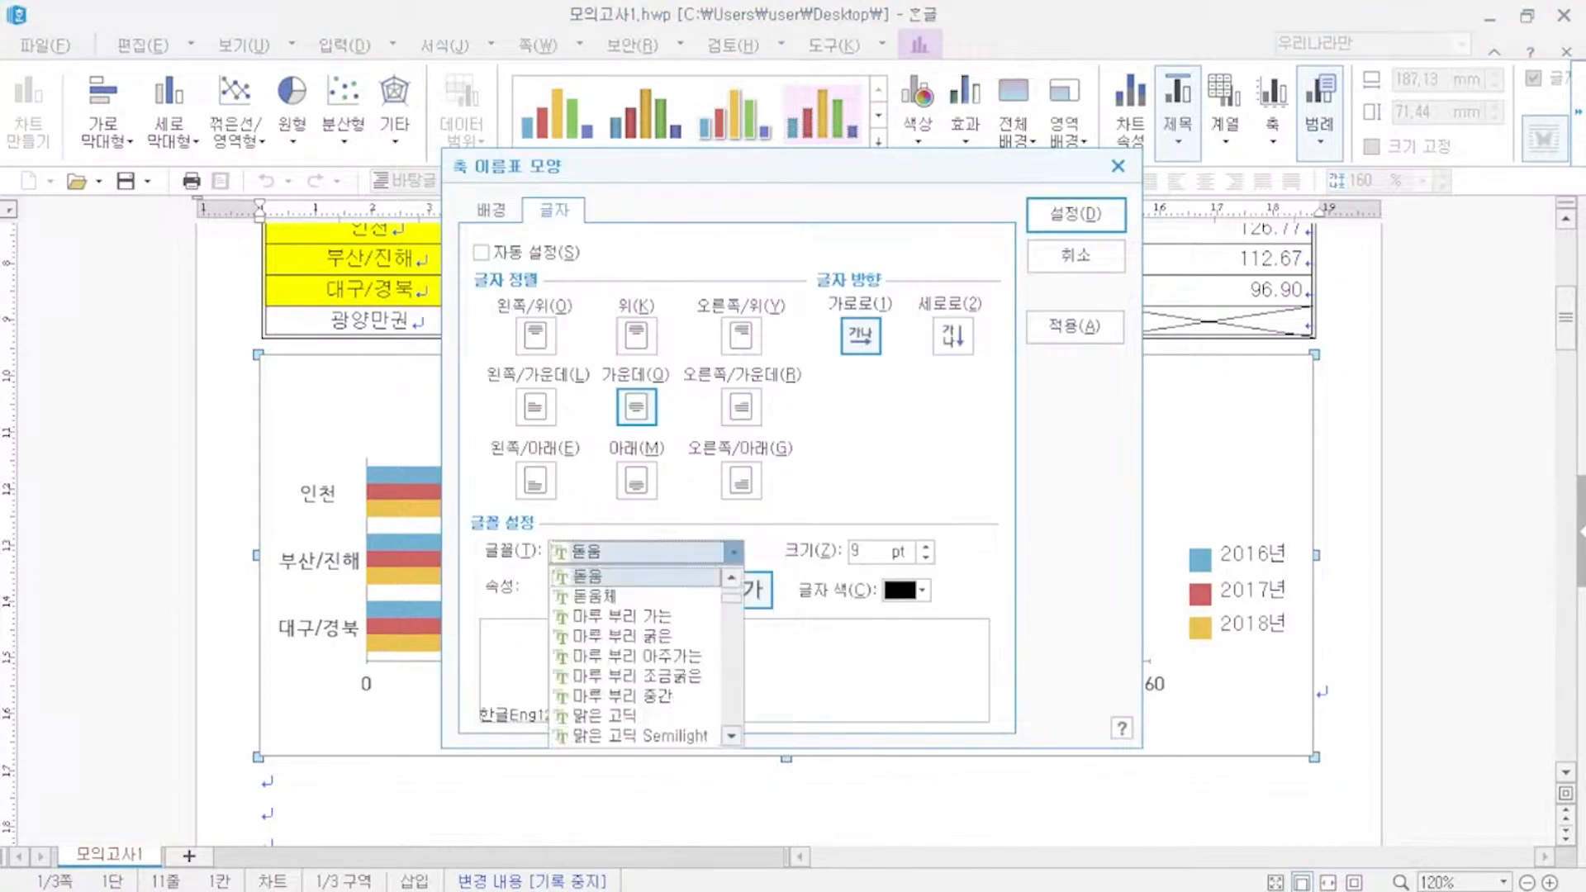
left_click(926, 546)
left_click(1059, 219)
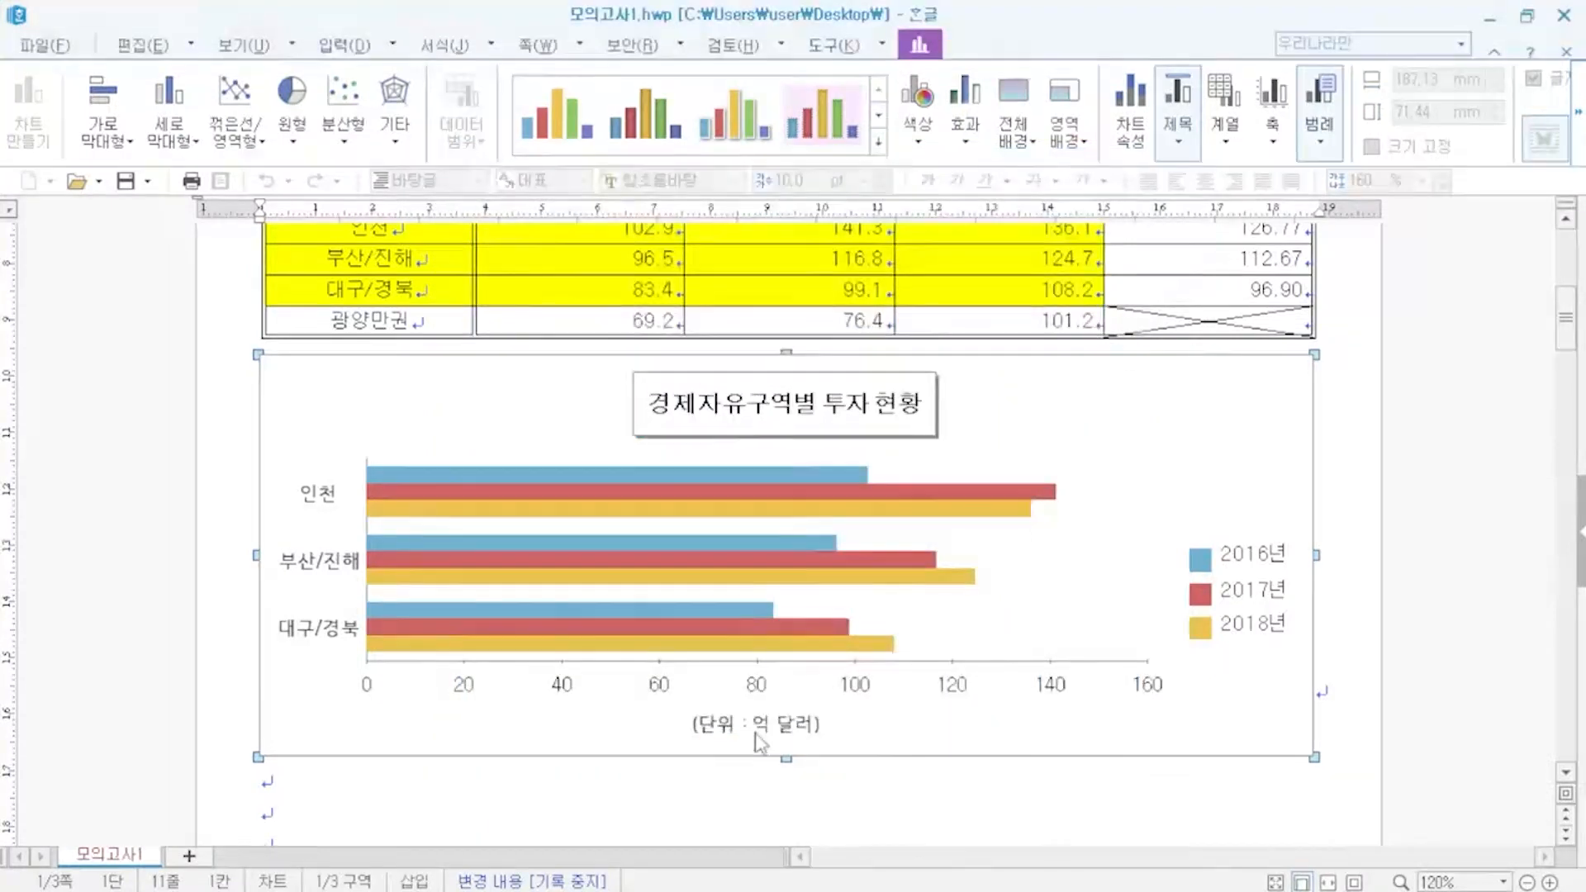
- Set the font of the (단위 : 억 달러) axis title to 돋움 at size 10
double_click(759, 734)
left_click(677, 562)
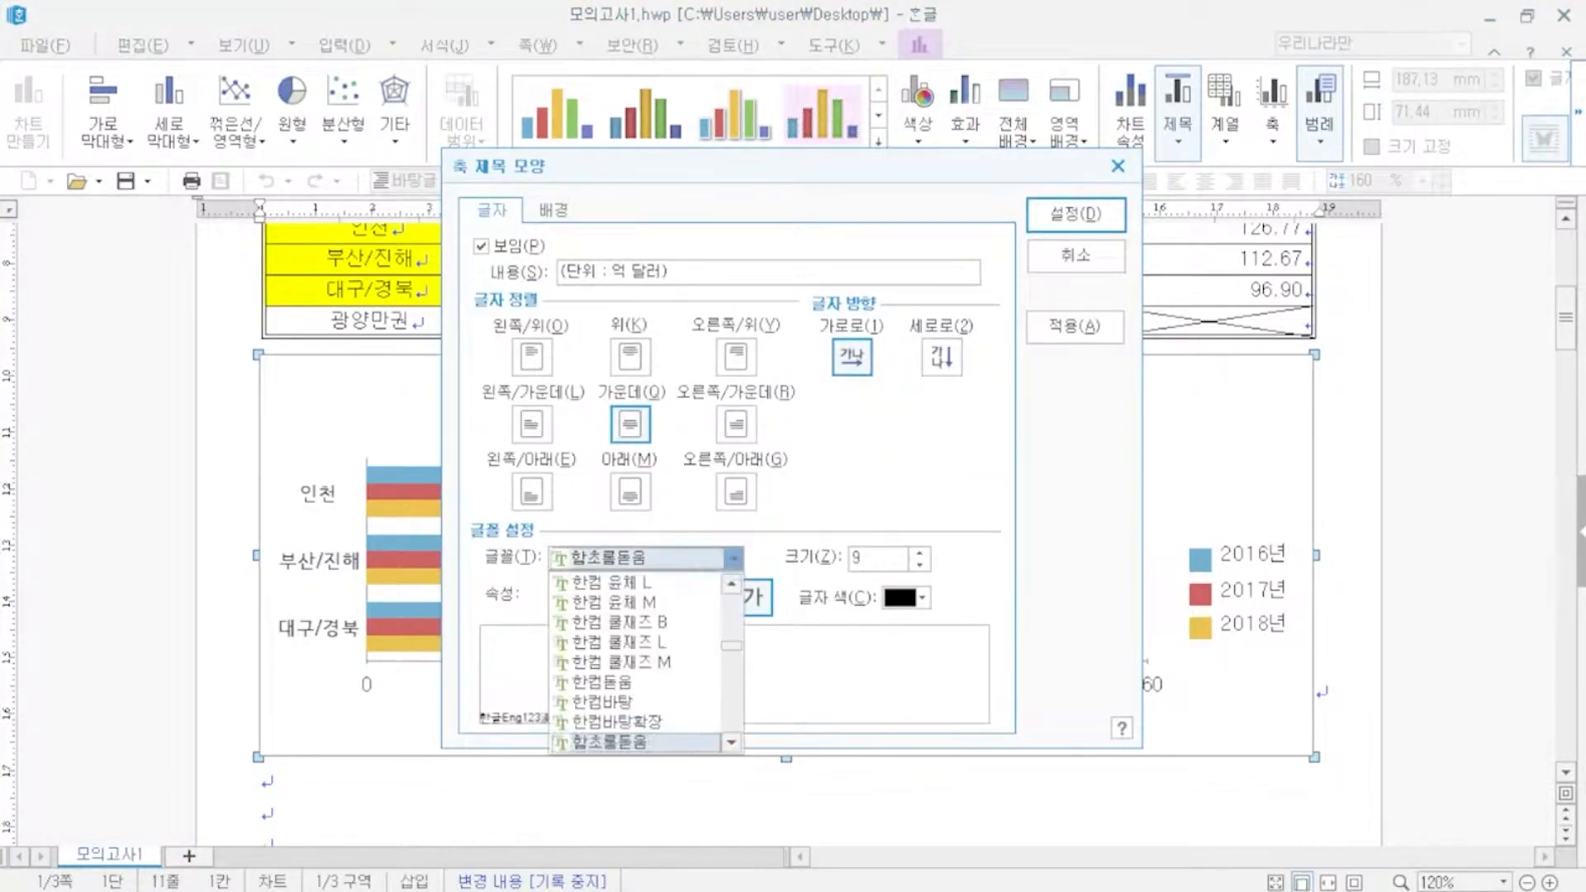
type("돋움")
left_click(917, 554)
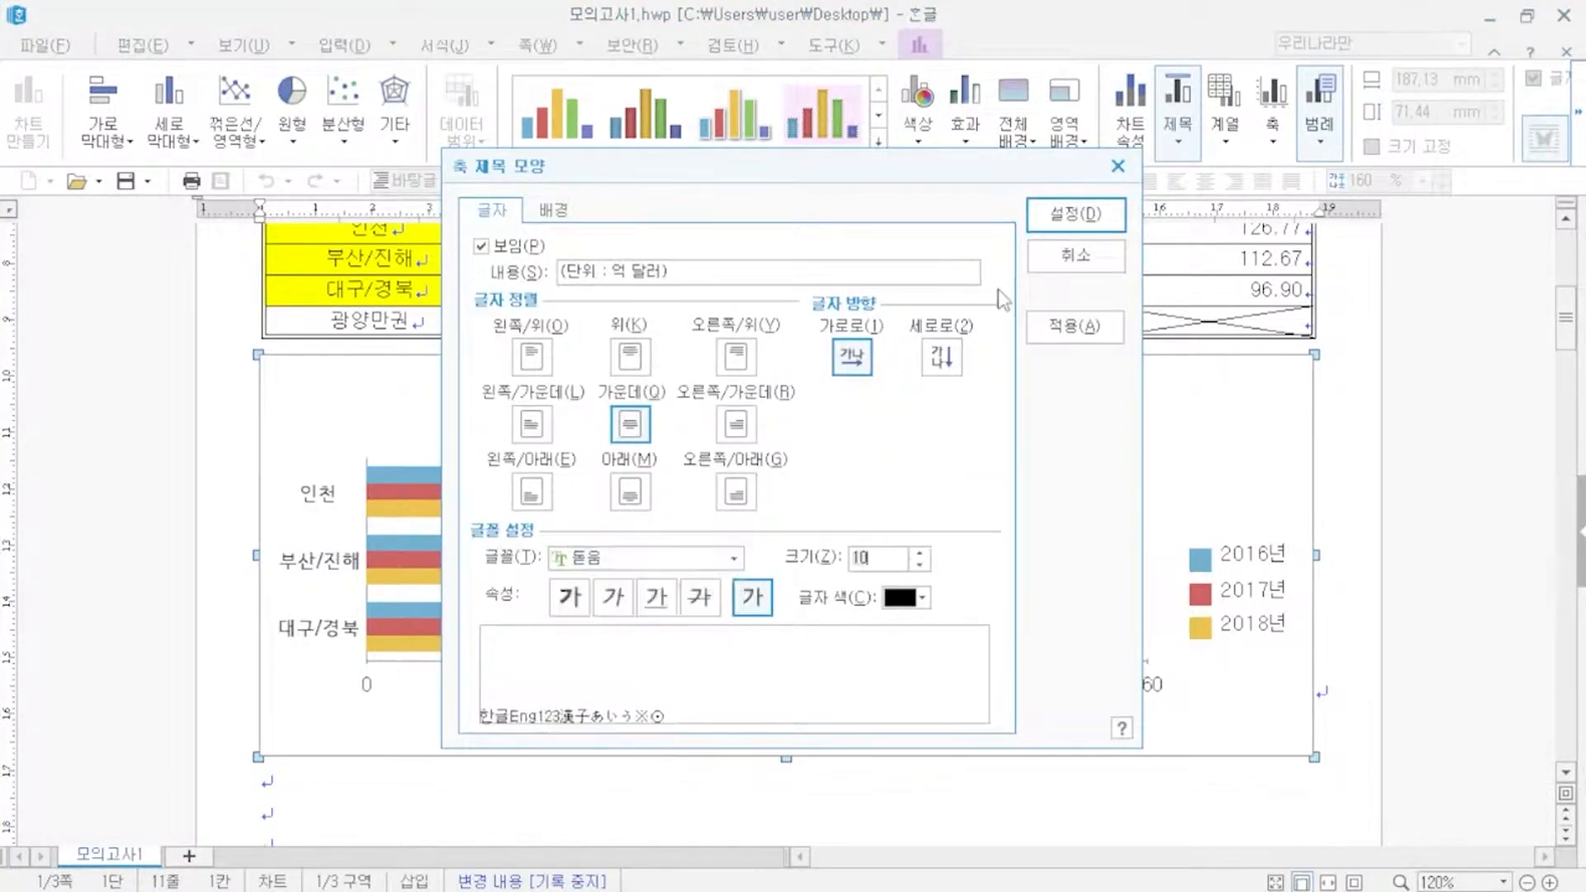
left_click(1071, 213)
- Set the font of the region name labels on the category axis to 돋움 at 10 pt
double_click(292, 572)
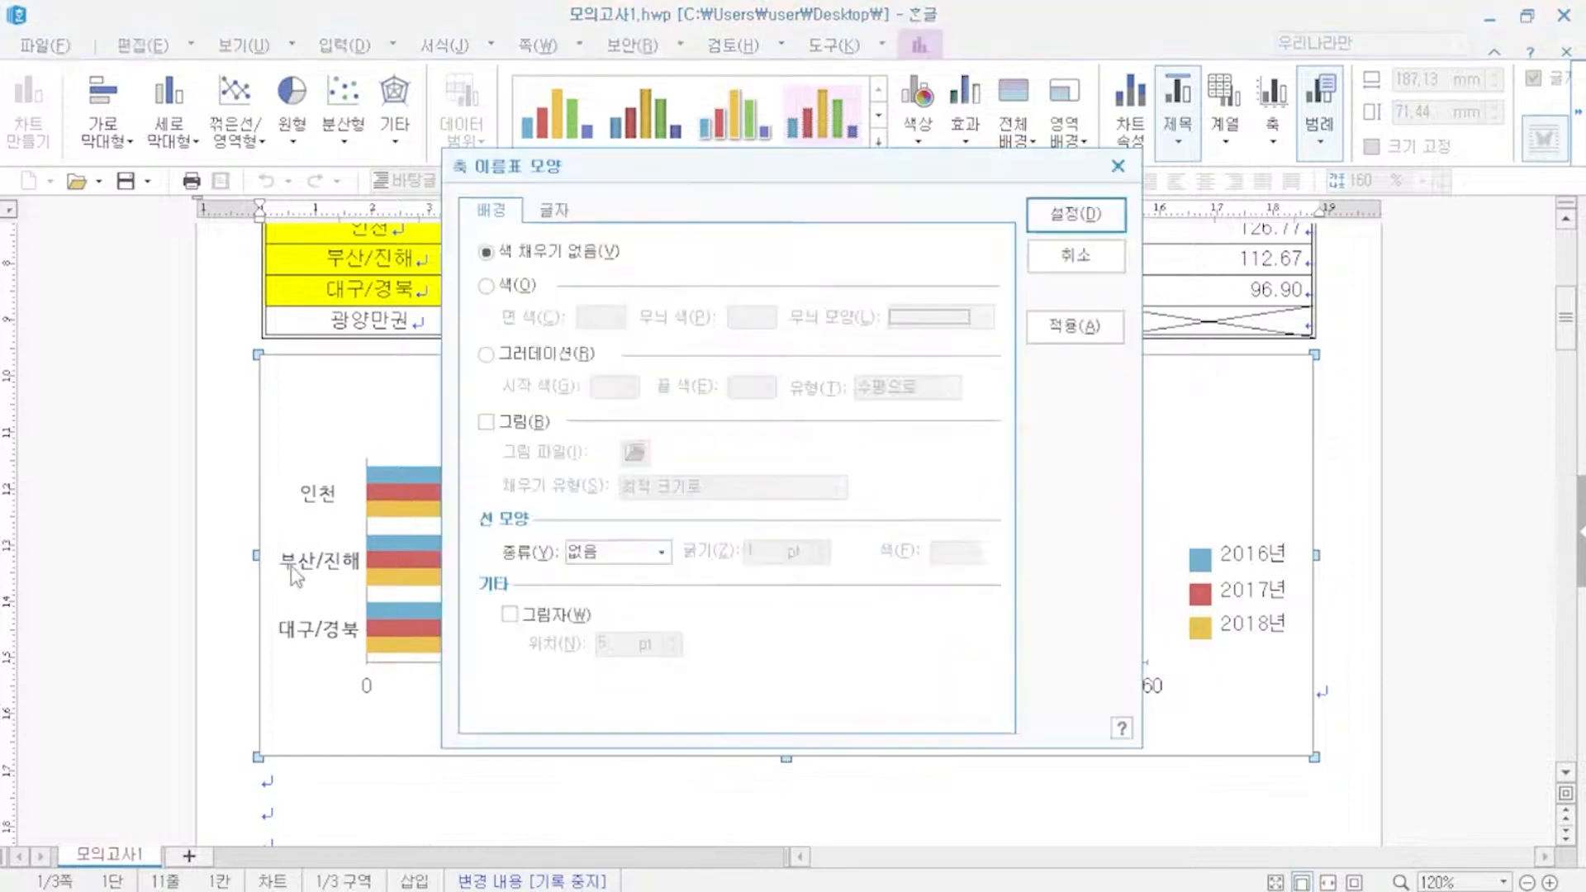
left_click(553, 213)
left_click(616, 551)
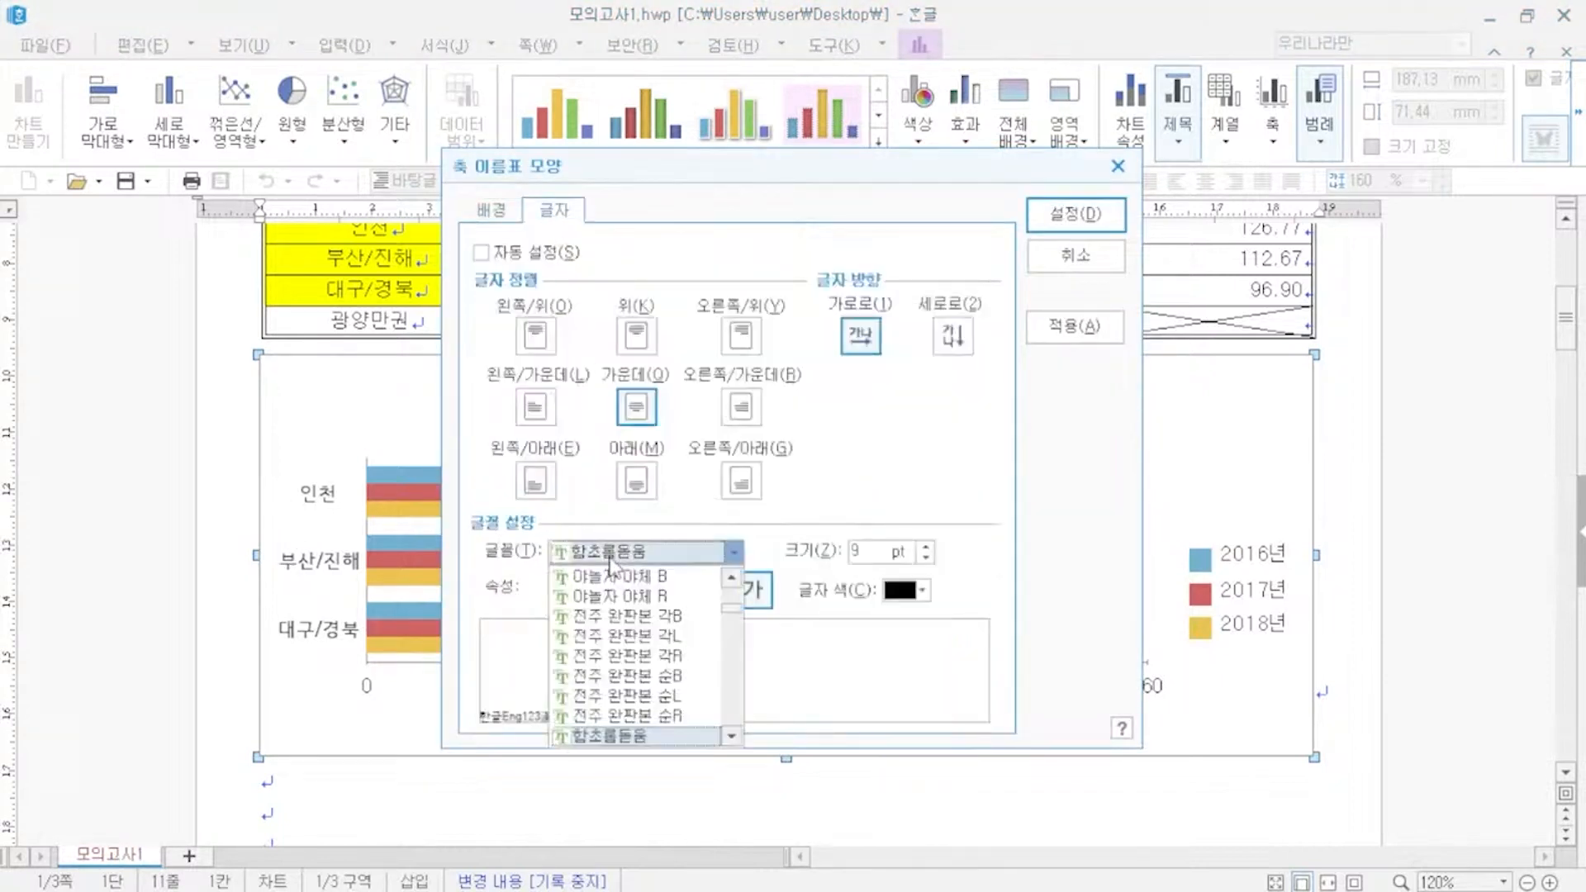
type("돋움")
key("Return")
left_click(925, 547)
left_click(1074, 213)
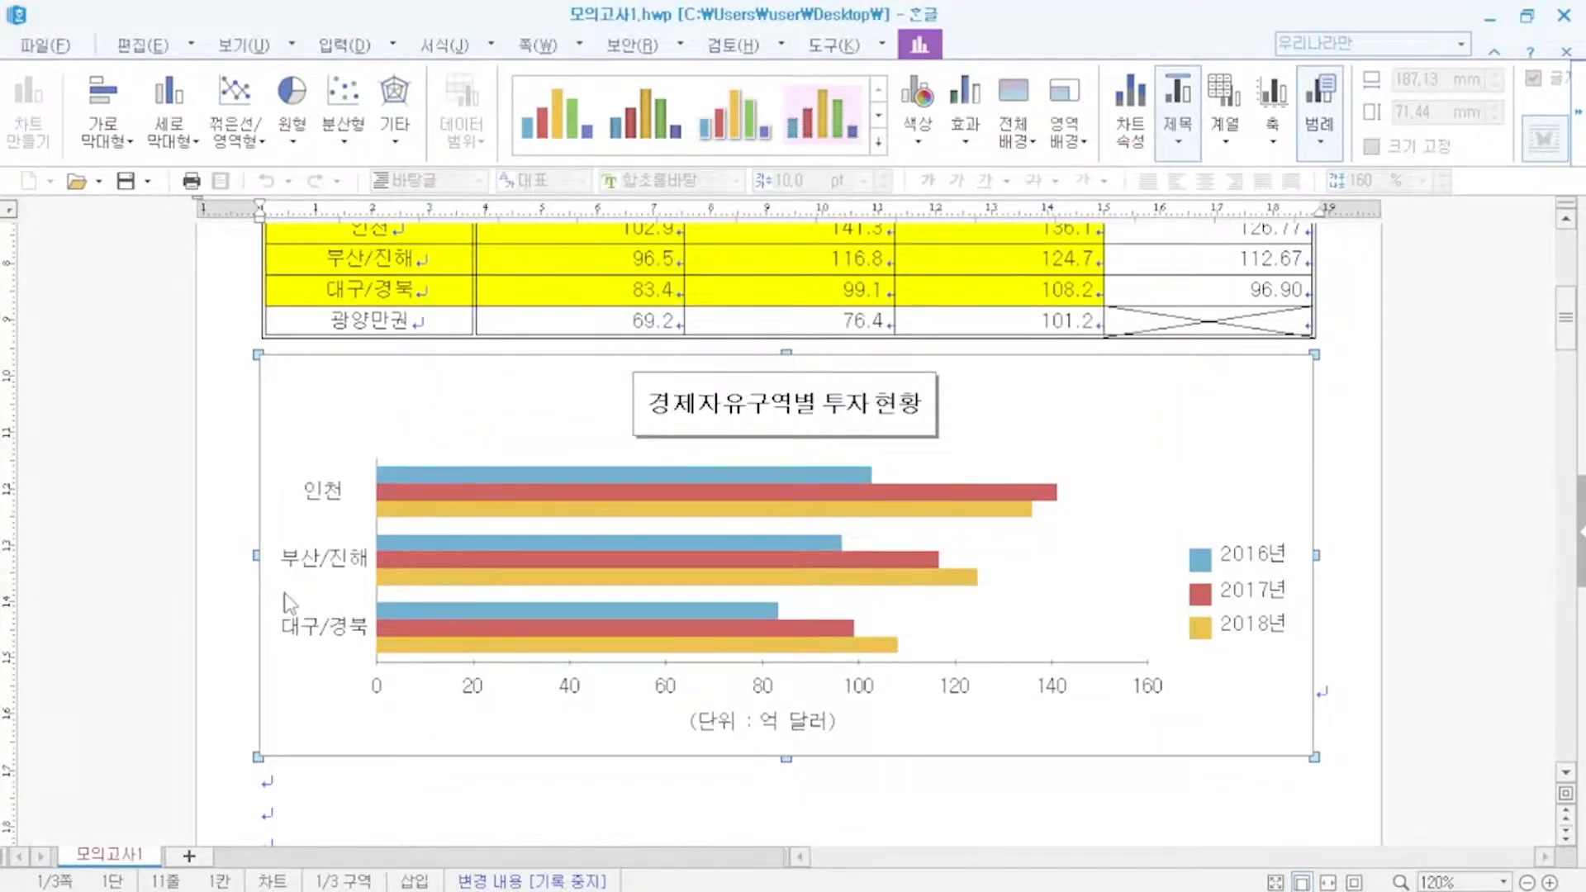
- Check the font settings of the value axis labels and close them without changes
double_click(1050, 692)
left_click(564, 213)
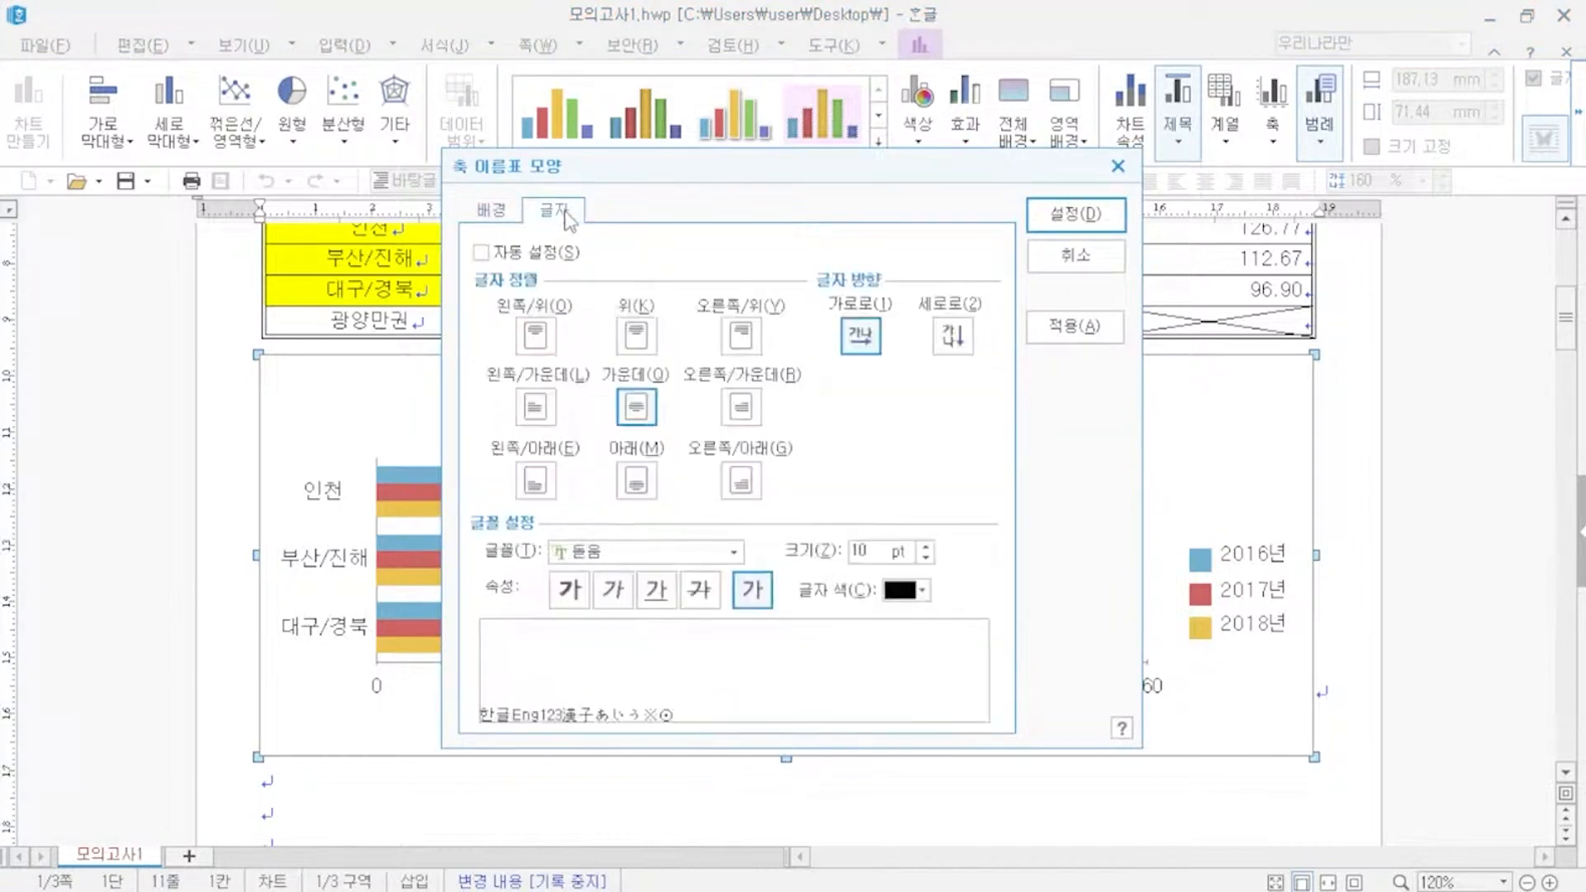
left_click(1030, 266)
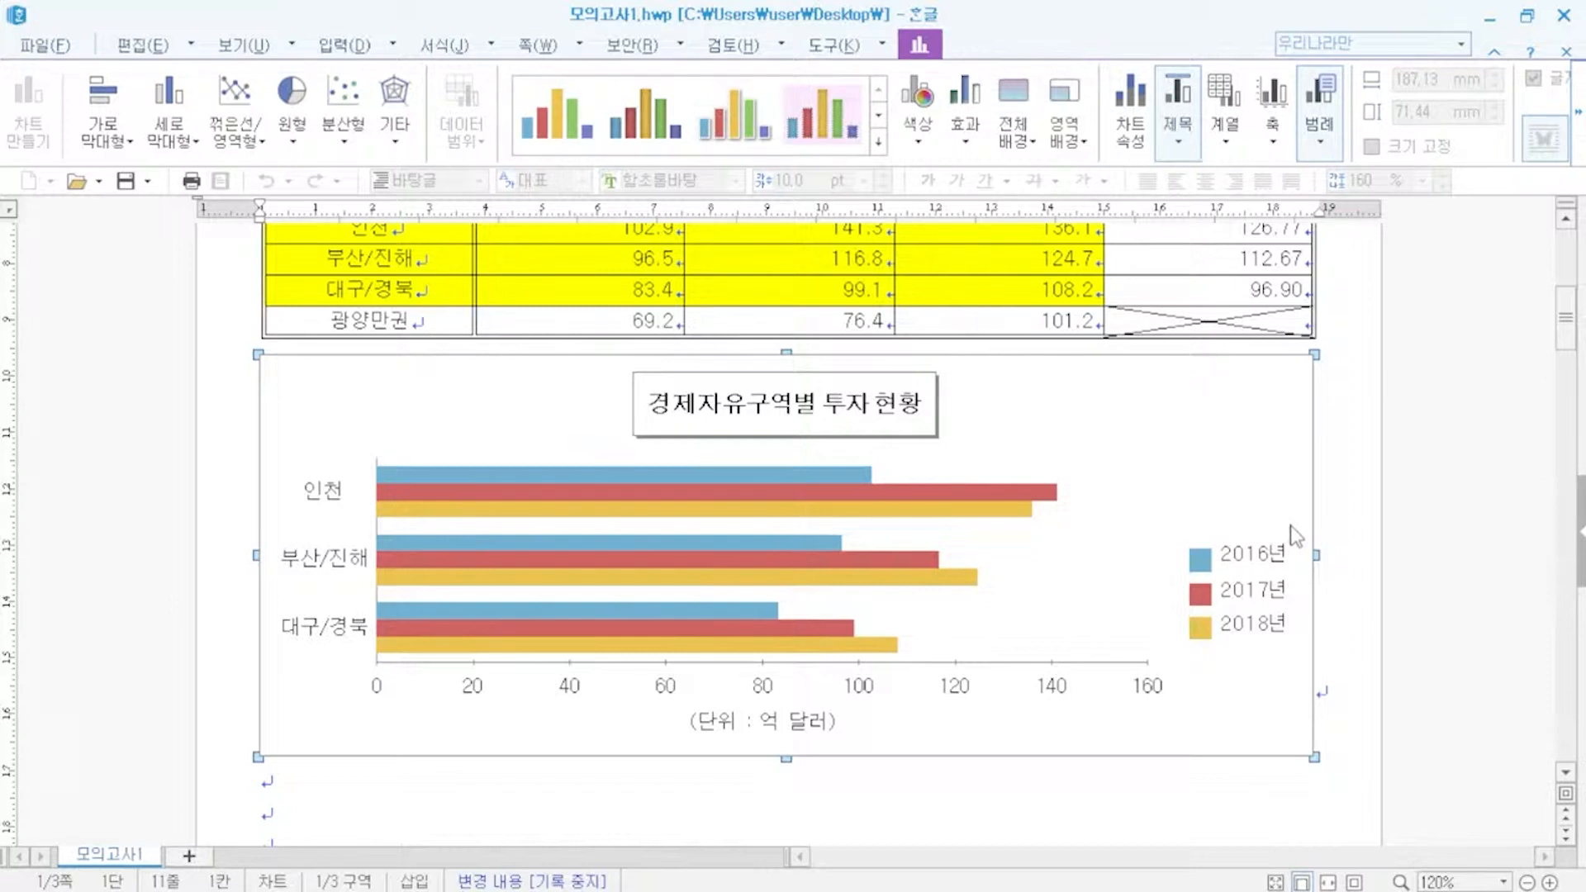
- Add a single-line (한 줄로) border around the chart legend and leave chart editing
double_click(1257, 568)
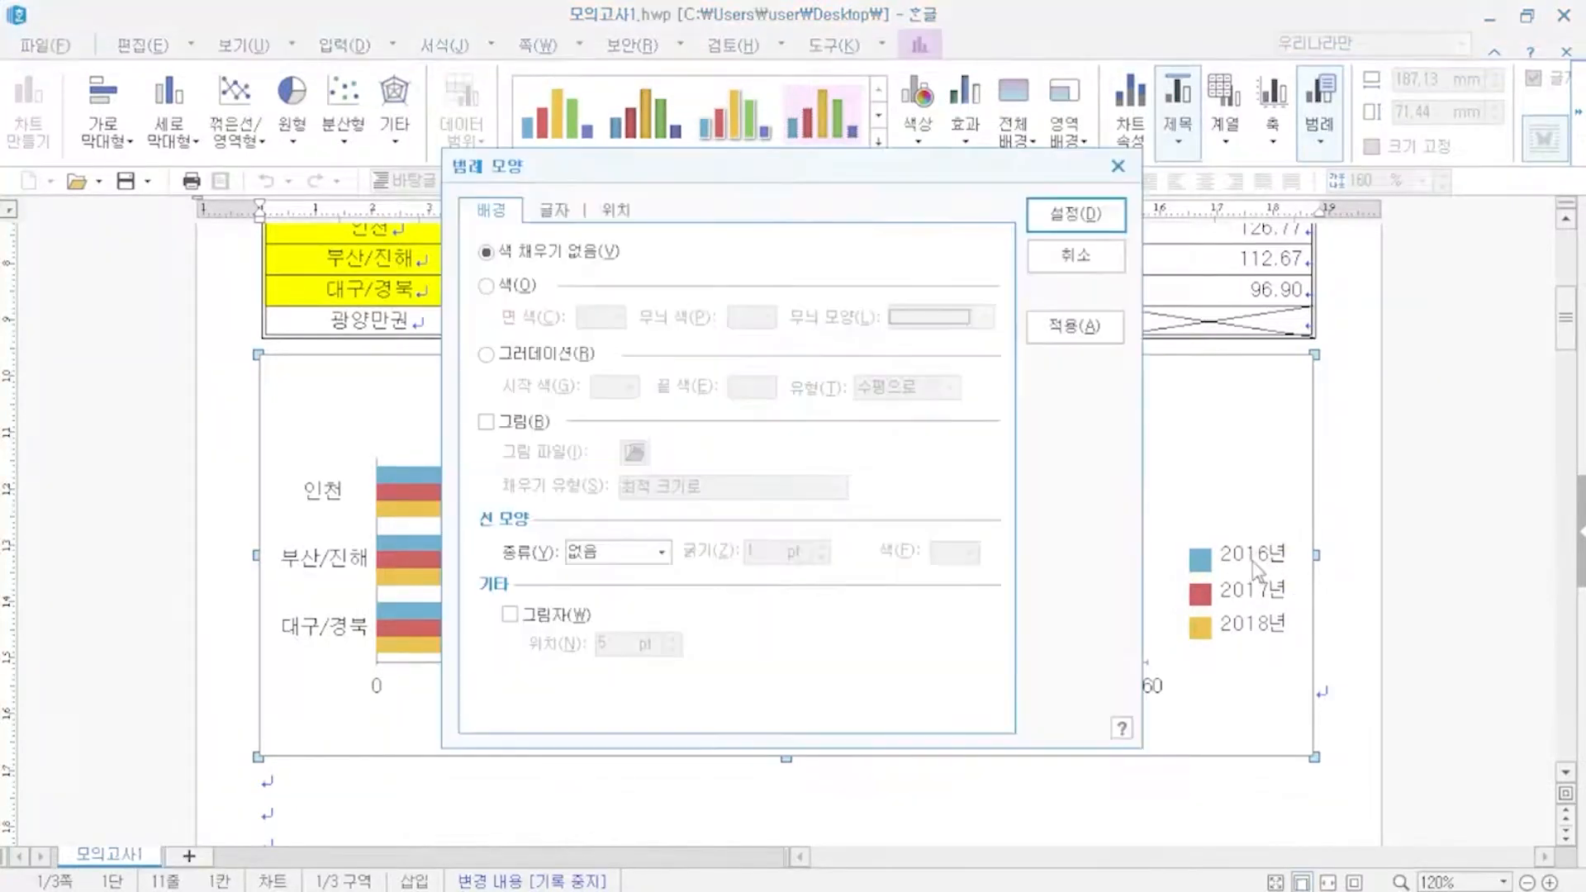
left_click(584, 555)
left_click(610, 593)
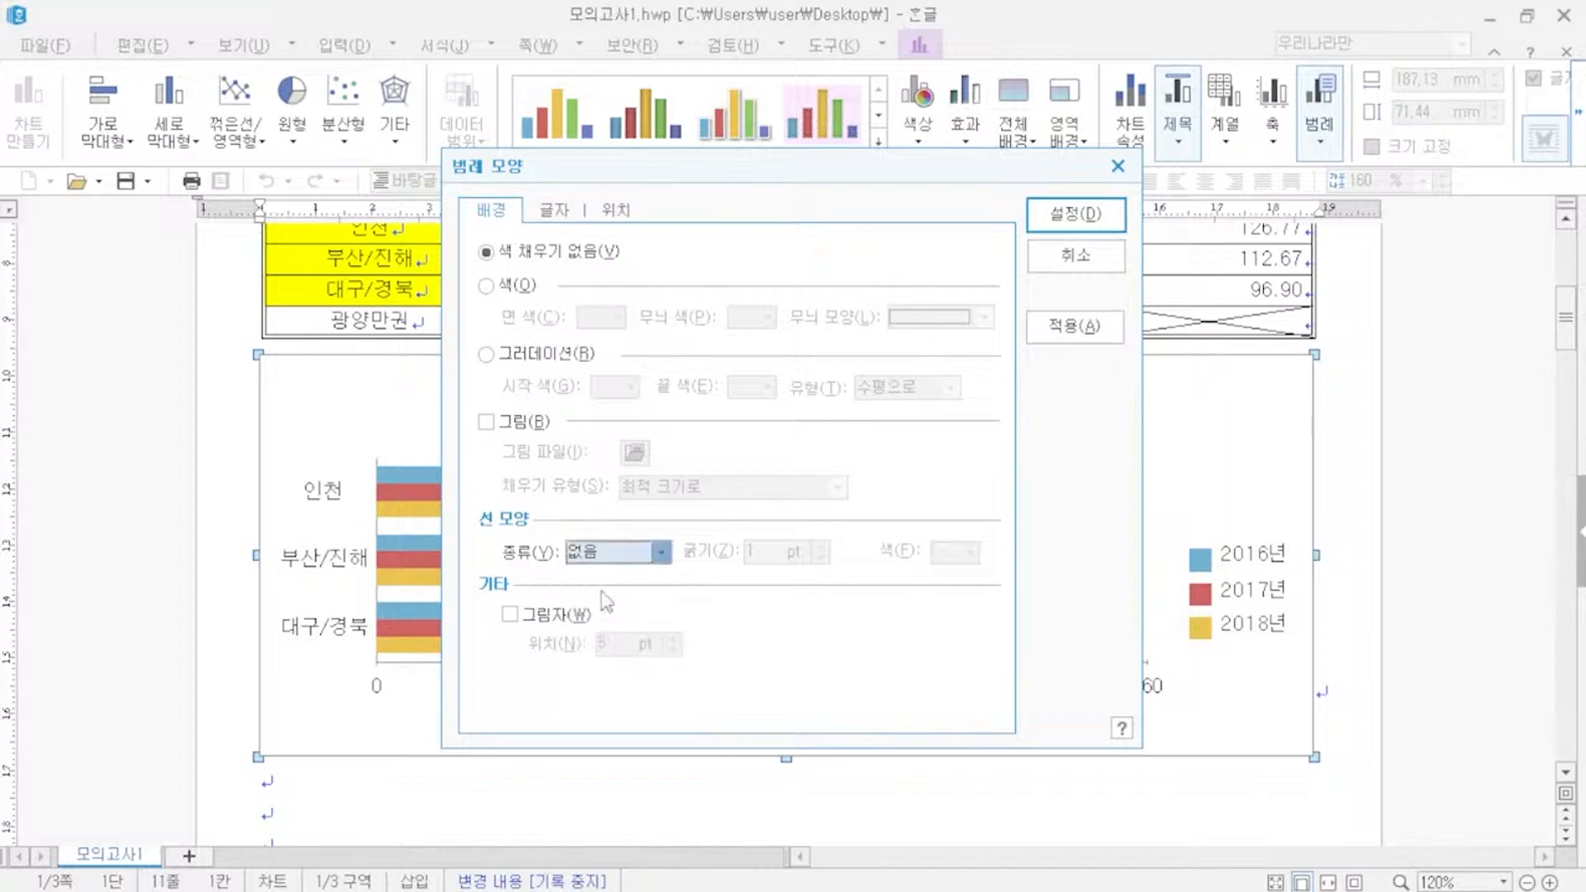
left_click(1053, 219)
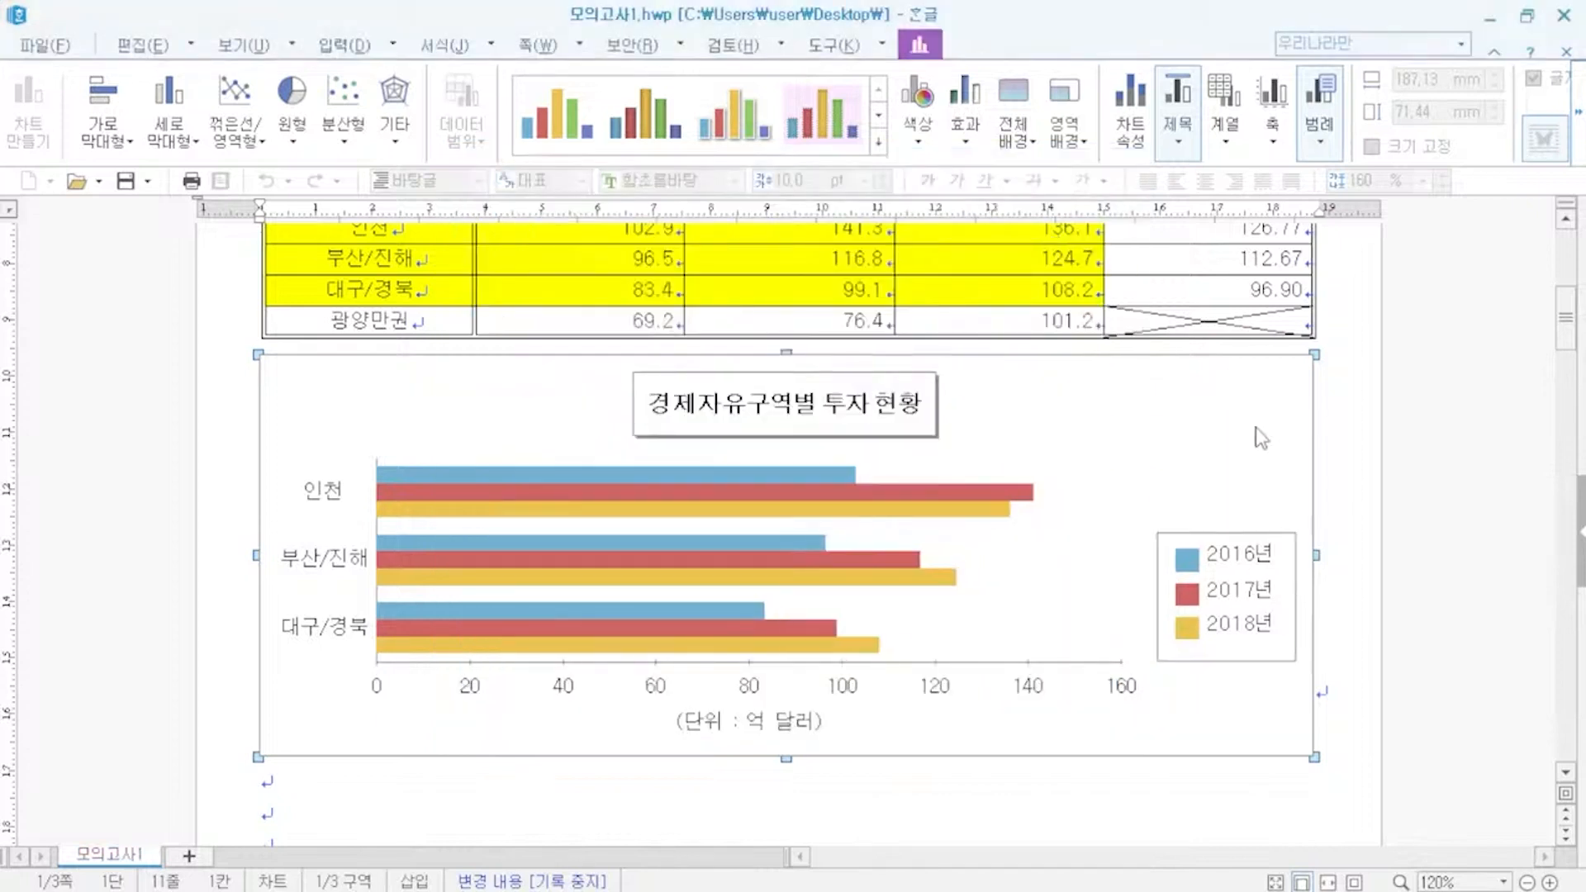
left_click(1339, 519)
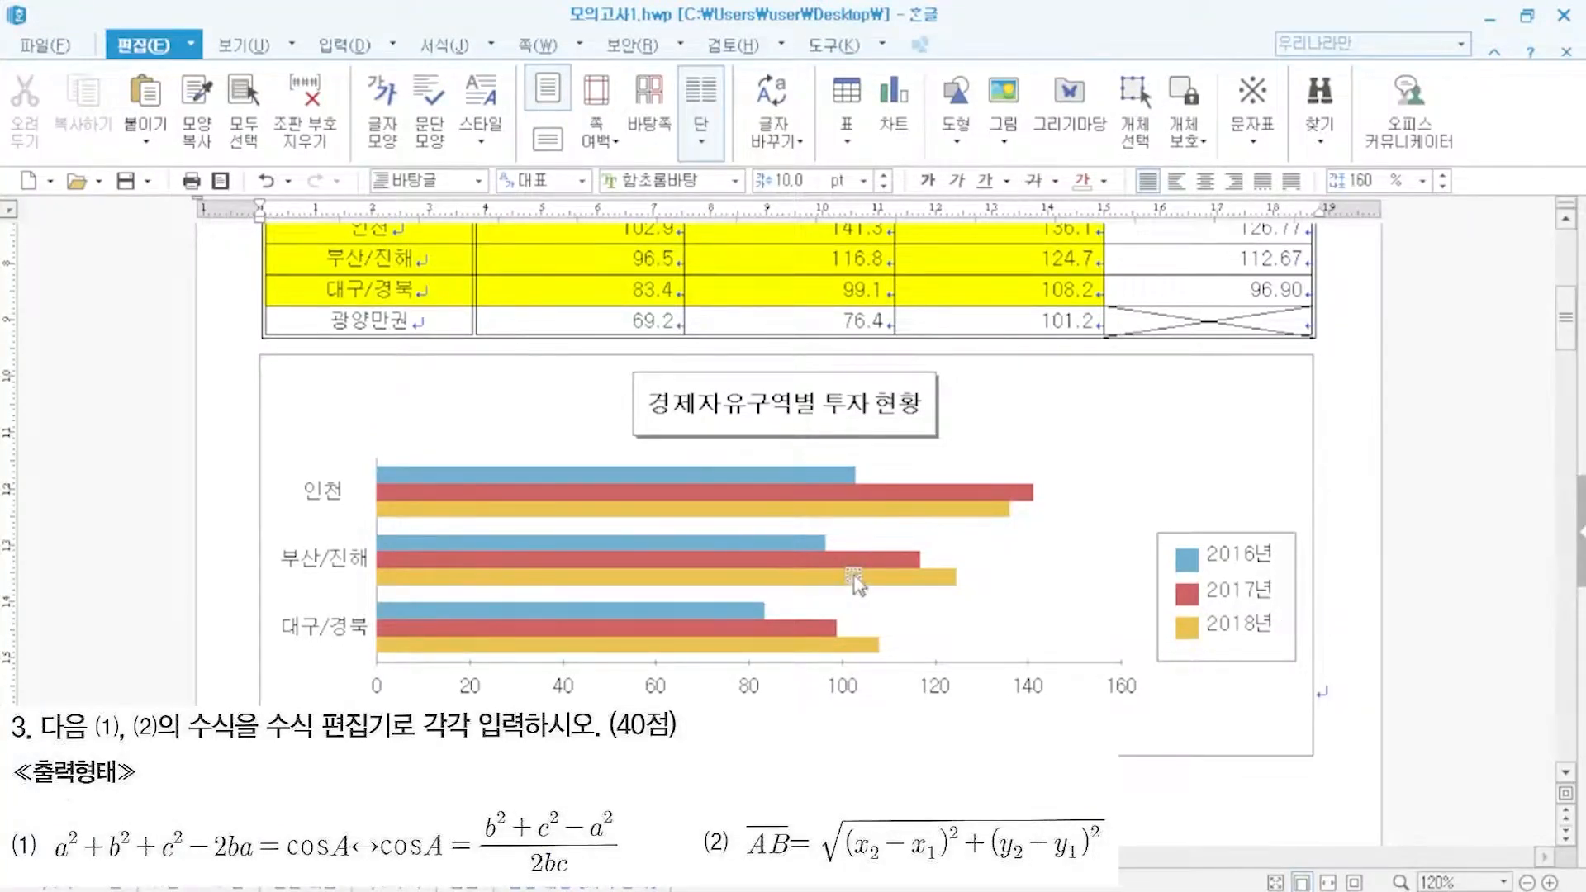
- Open item 3's equation (1) in the equation editor and examine its structure and the available arrow symbols
scroll(855, 578, "down", 10)
scroll(796, 463, "up", 2)
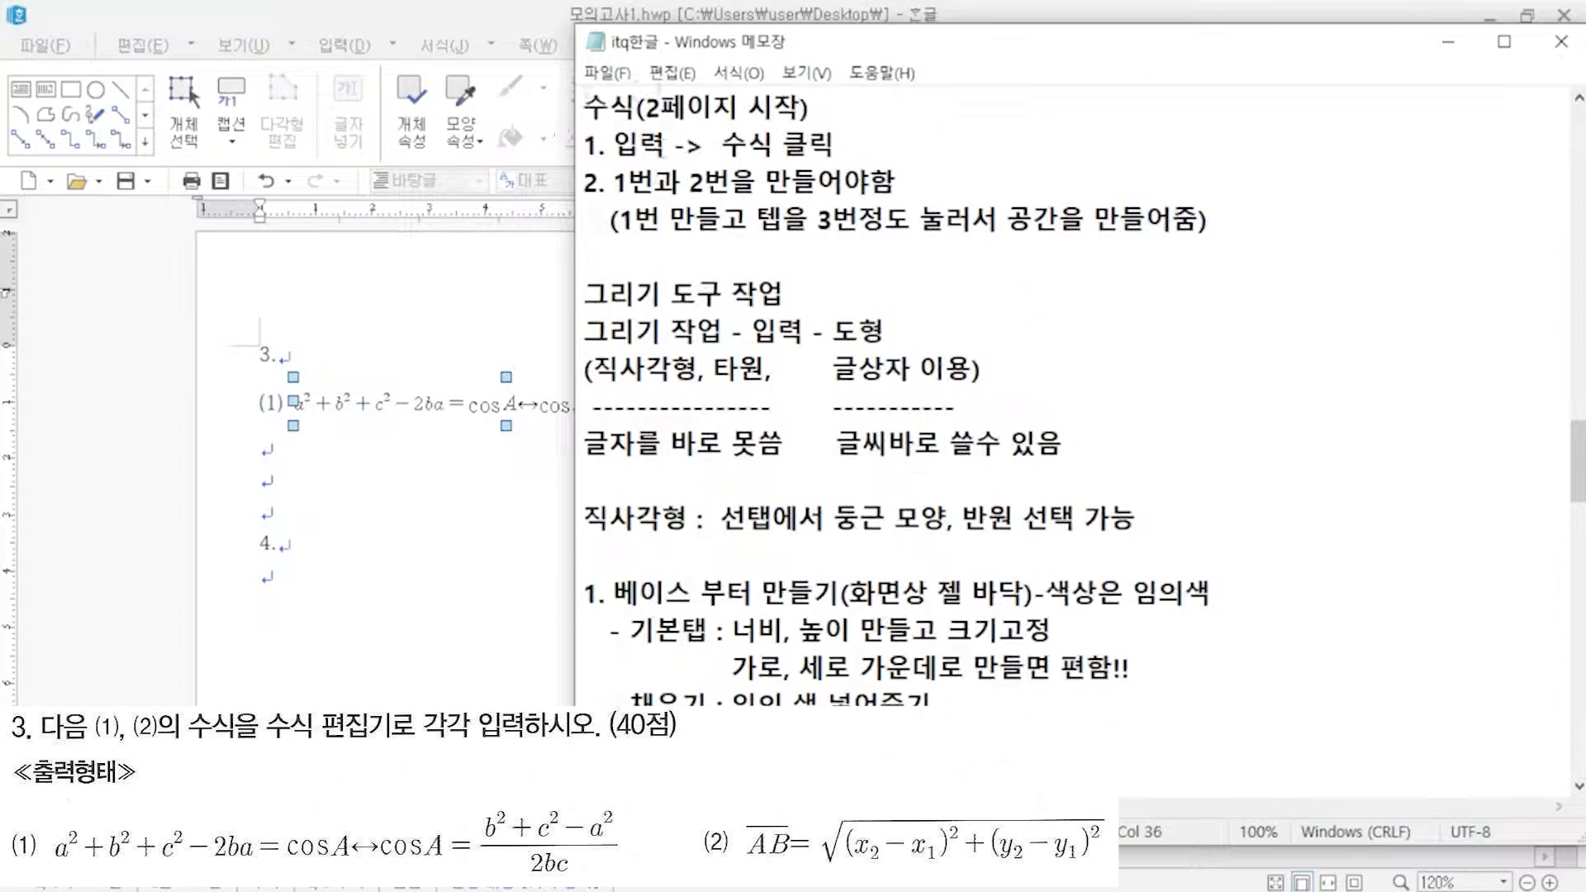
left_click(364, 48)
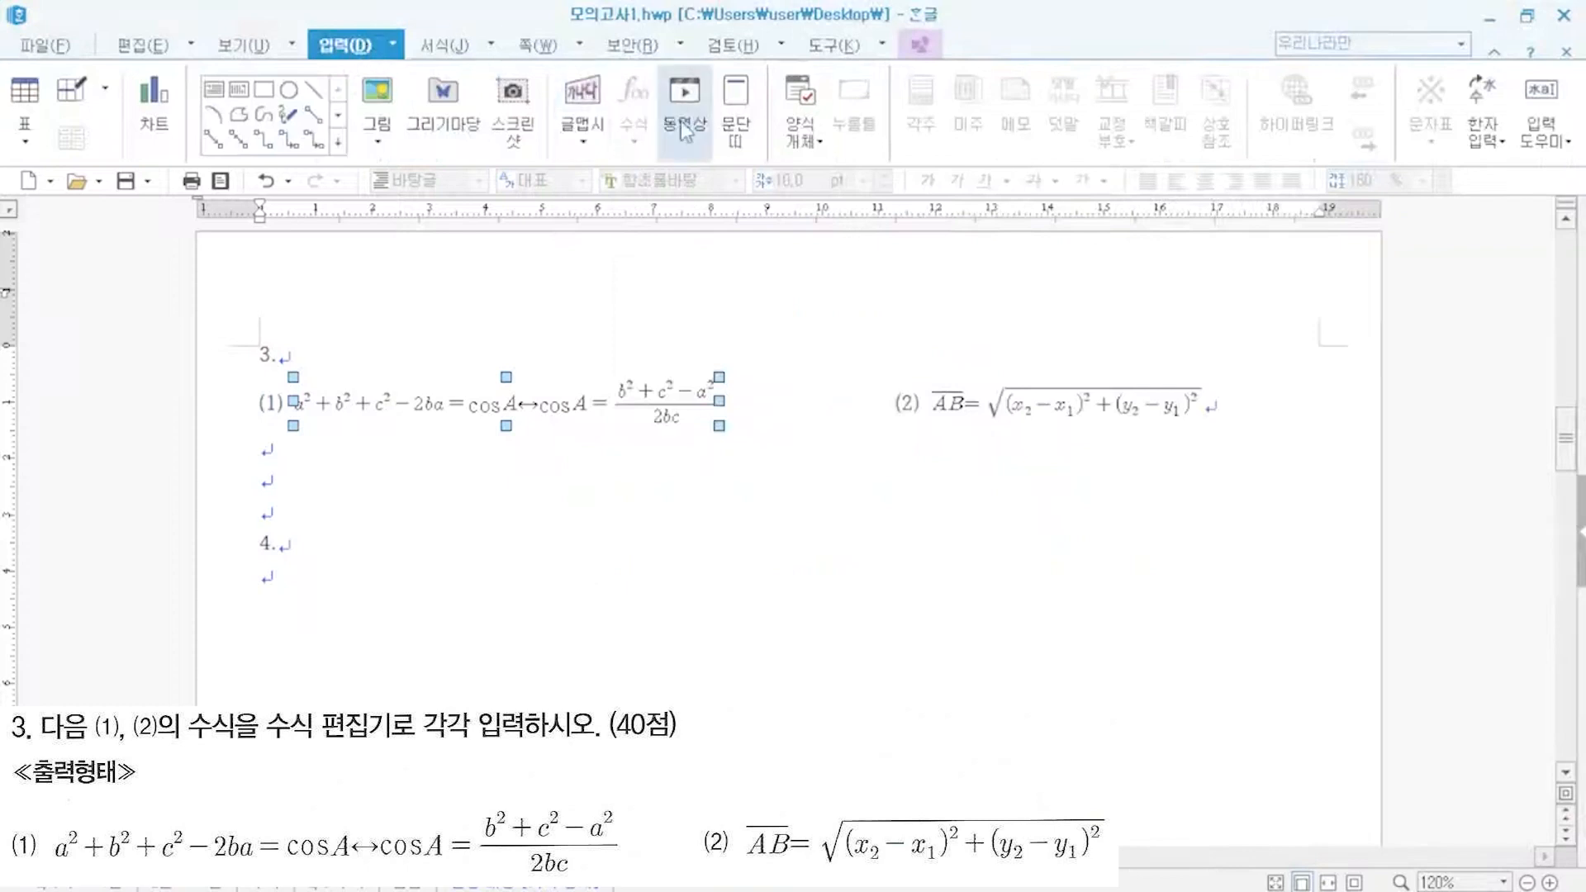
double_click(519, 410)
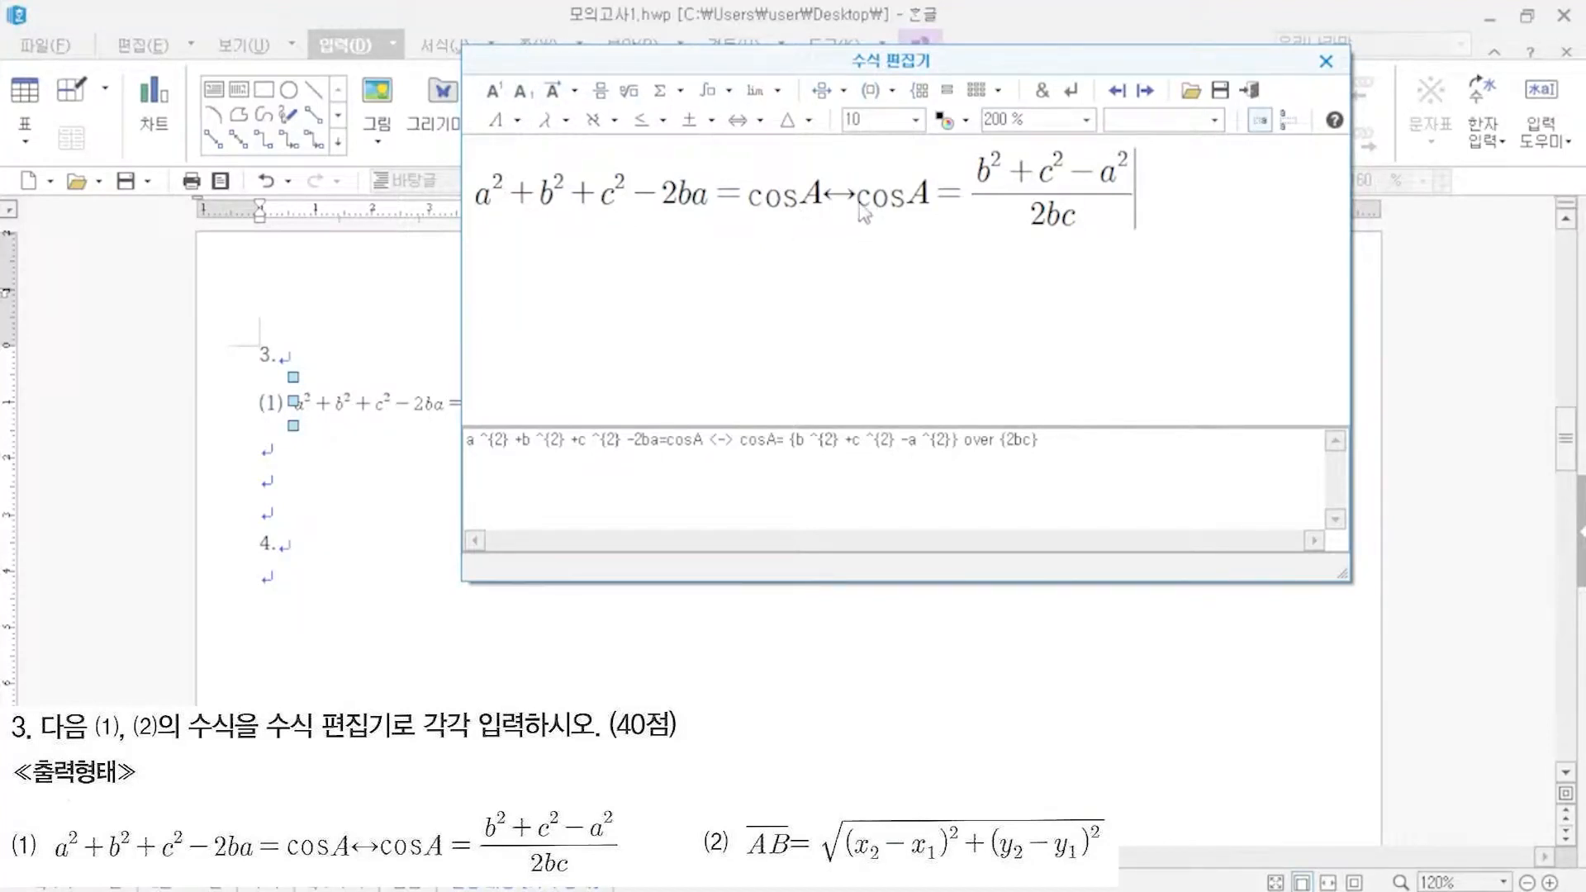
left_click(761, 123)
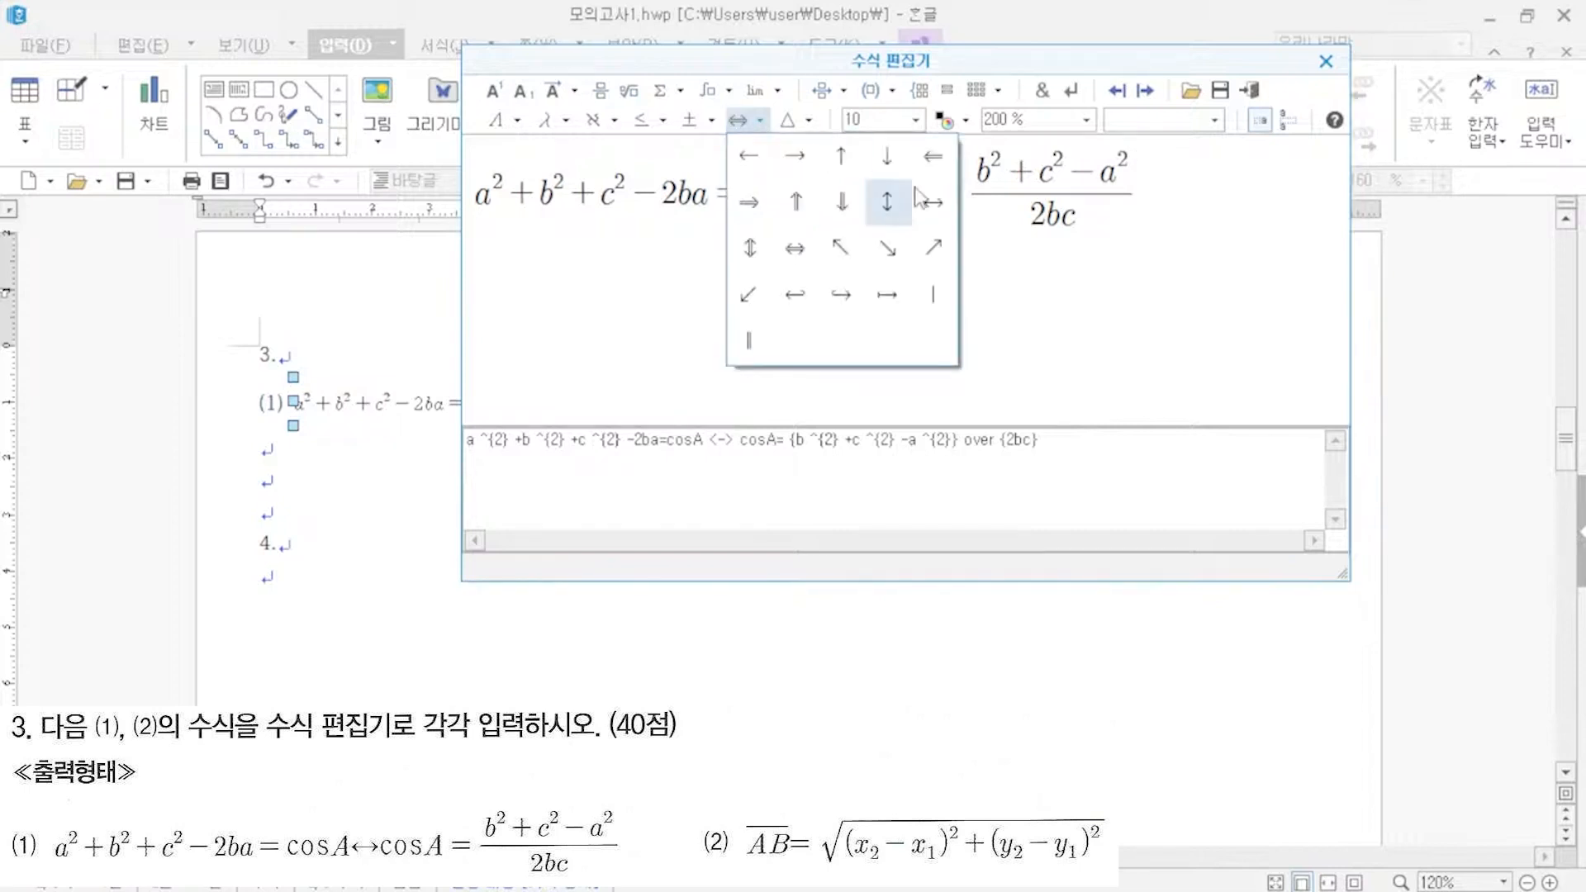
left_click(1135, 276)
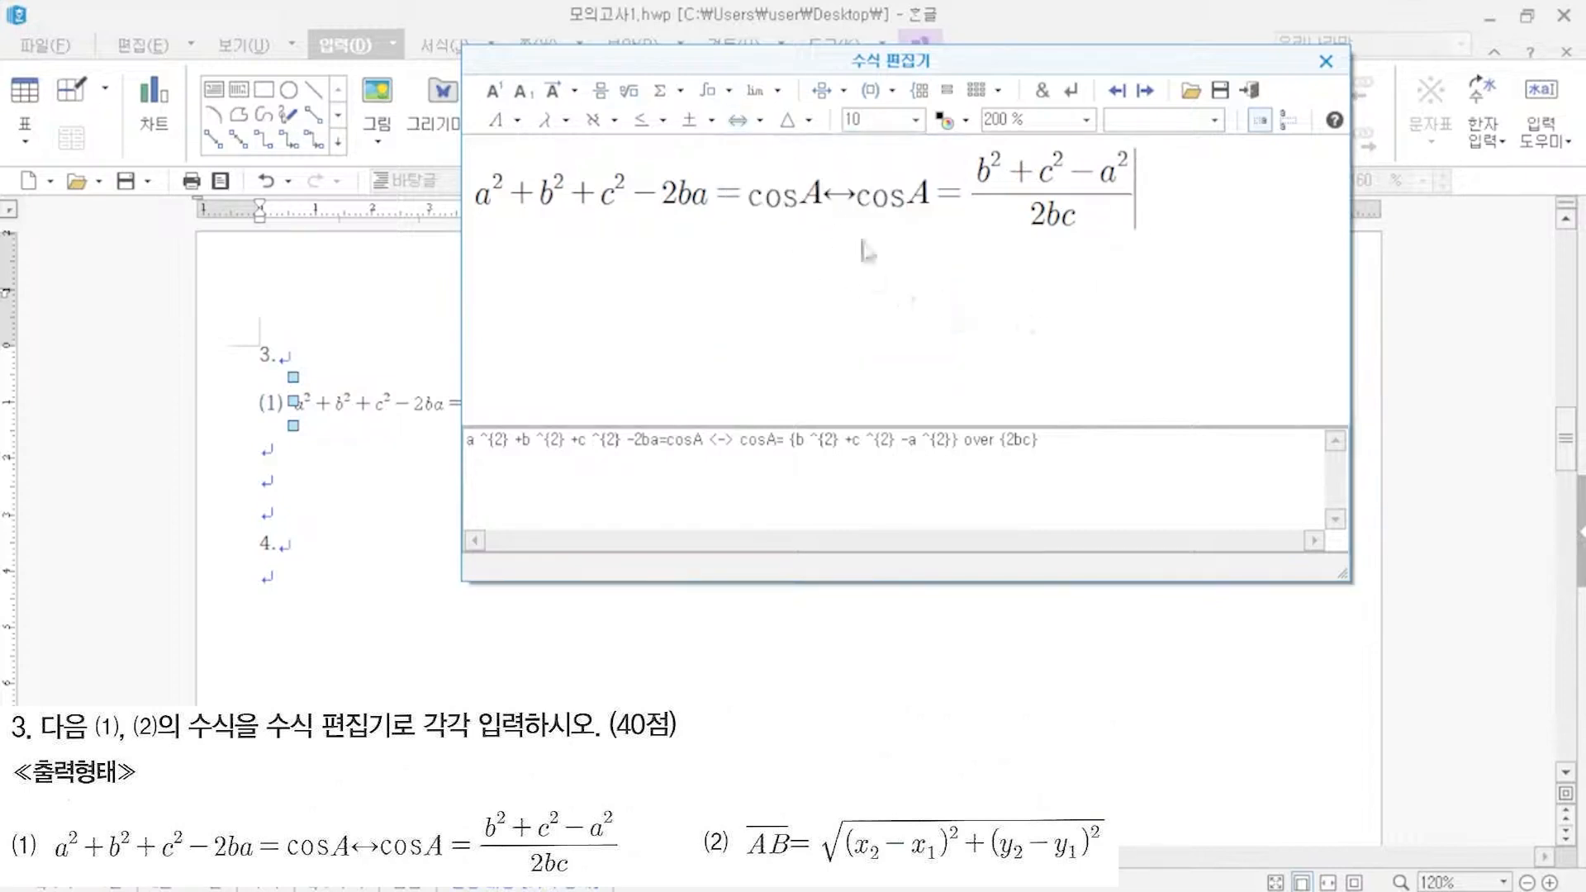
left_click_drag(1072, 68, 944, 525)
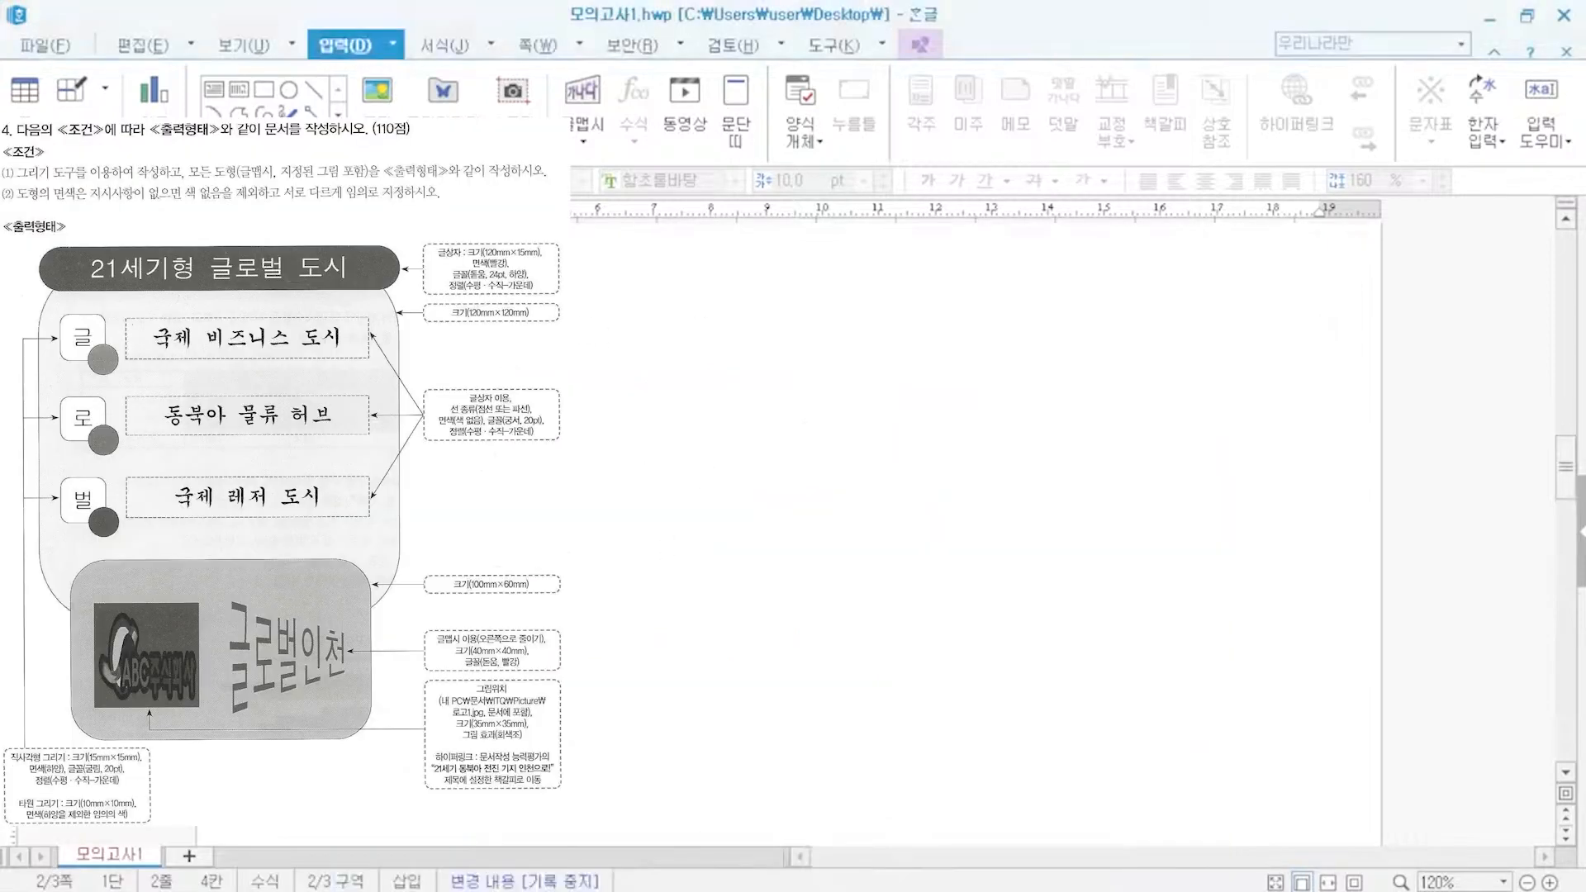
- Check the drawing notes in Notepad, and draw a rectangle about 65 × 46 mm under item 4 with rounded (둥근 모양) corners
key("alt+Tab")
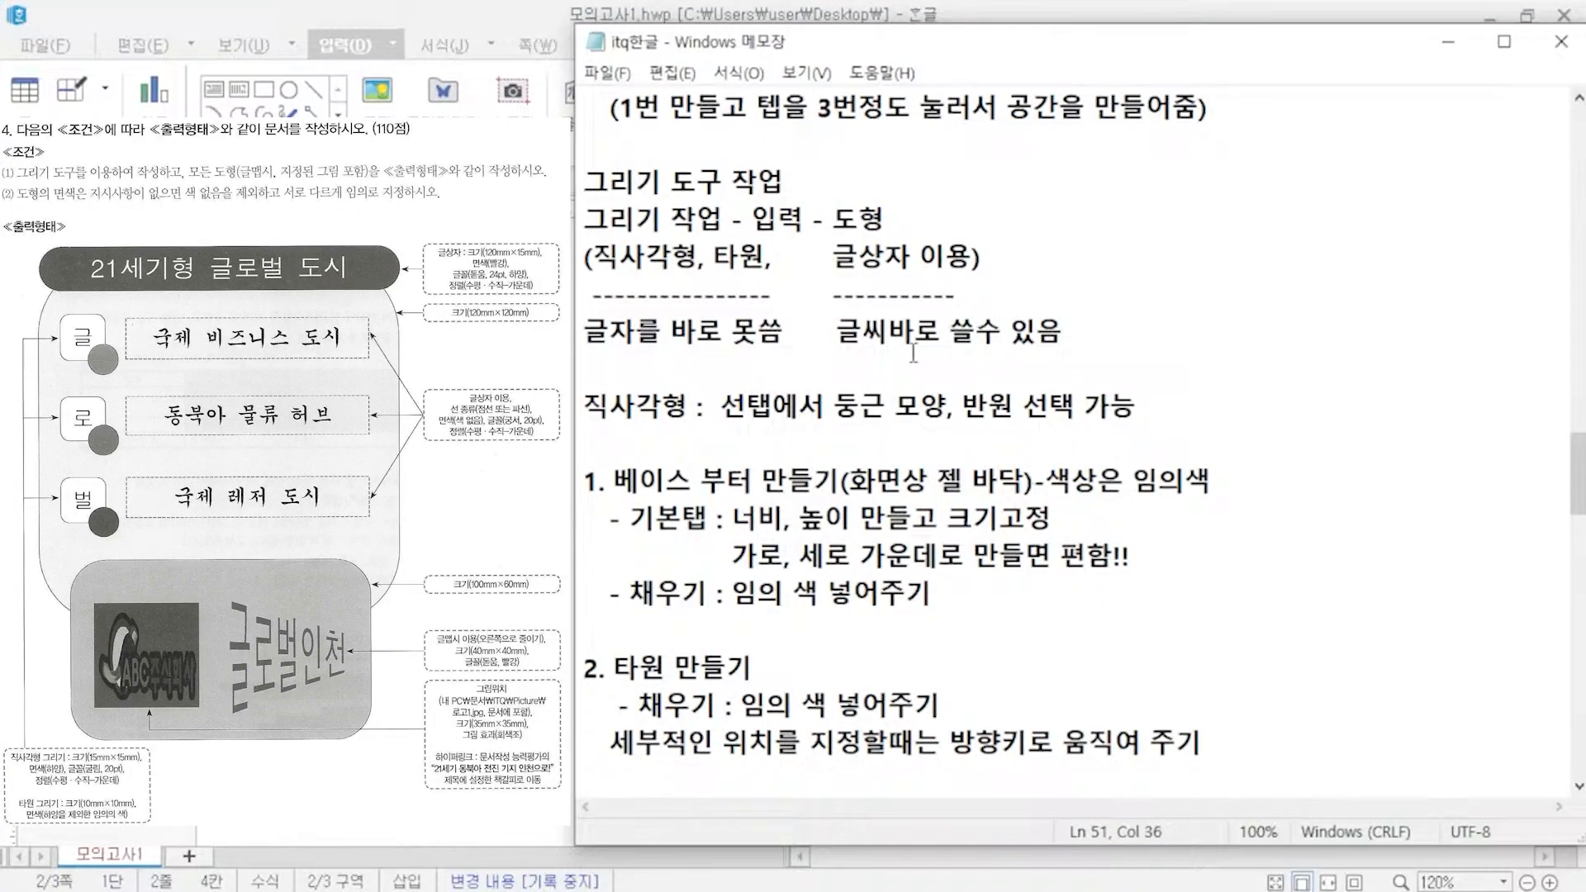
key("alt+Tab")
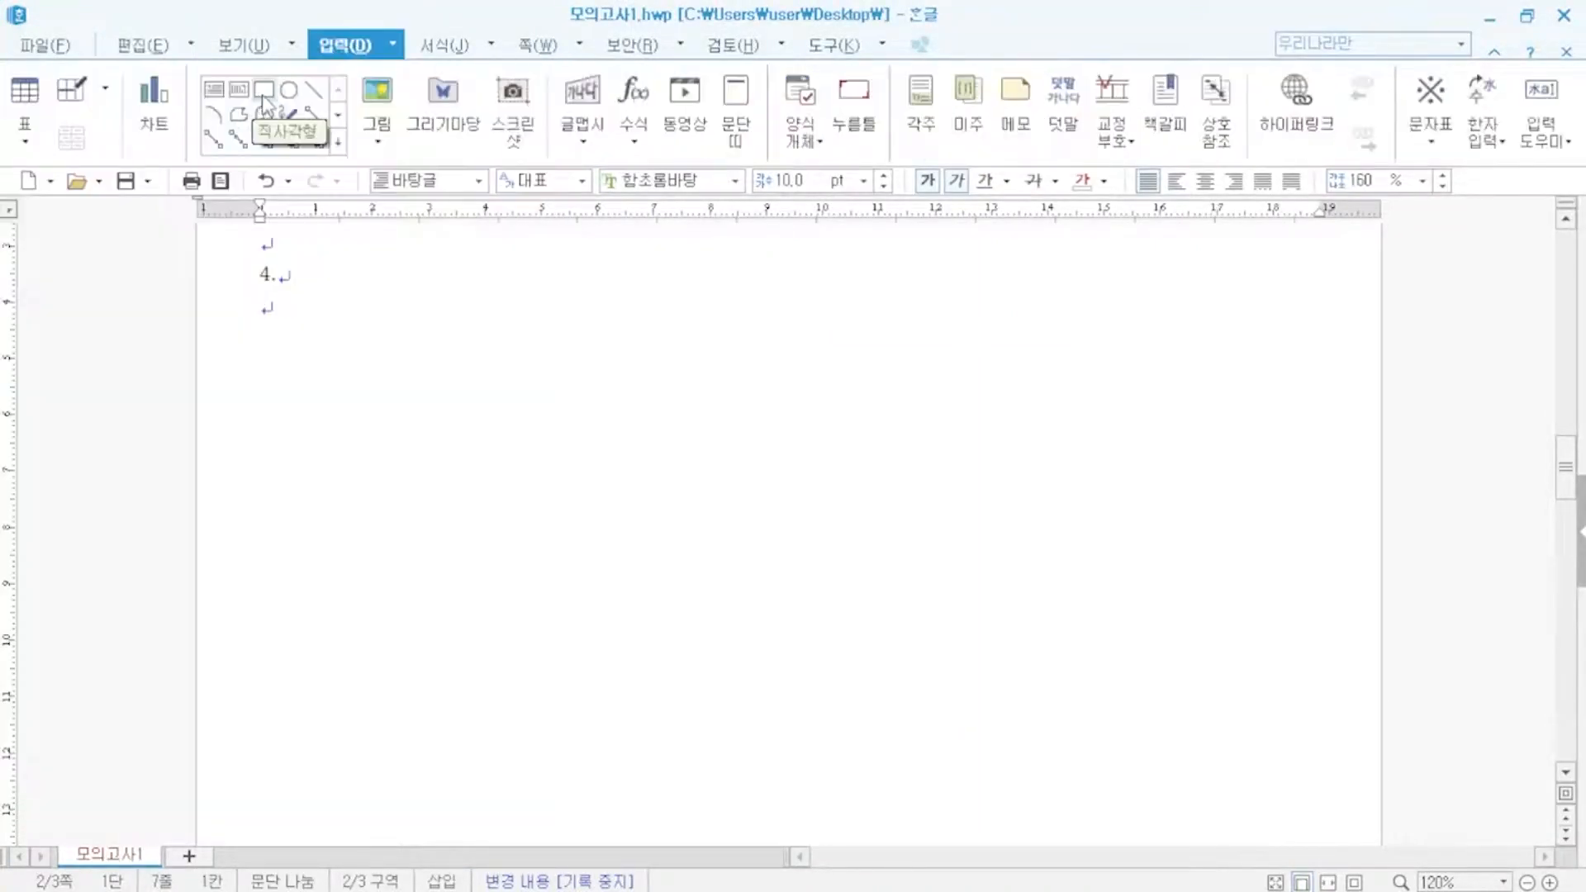
left_click(265, 95)
left_click_drag(329, 307, 694, 566)
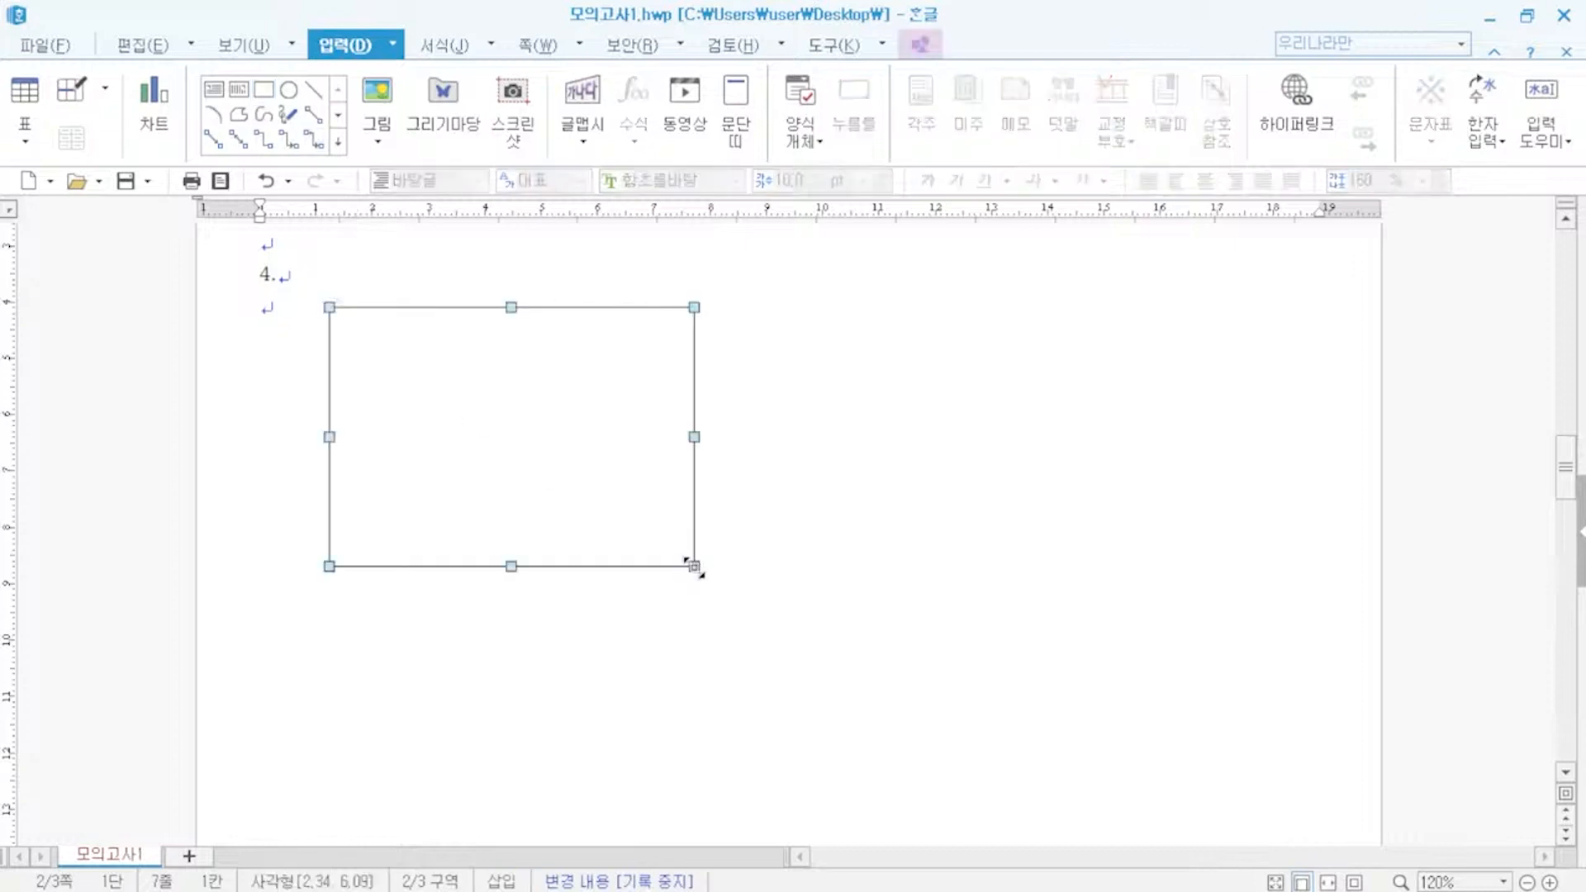
double_click(677, 518)
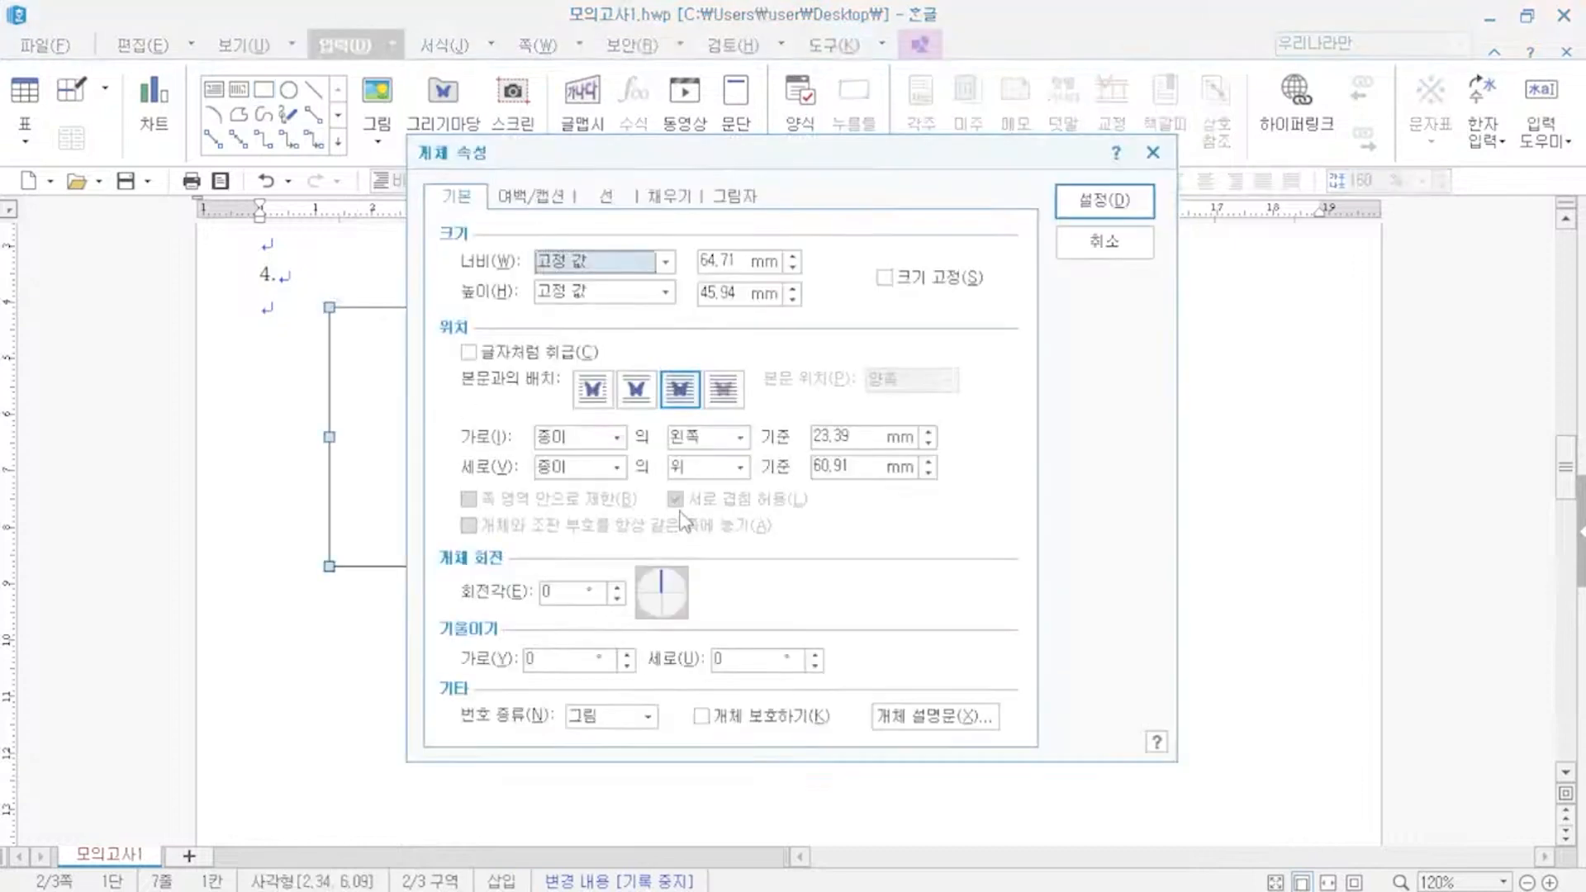
left_click(608, 198)
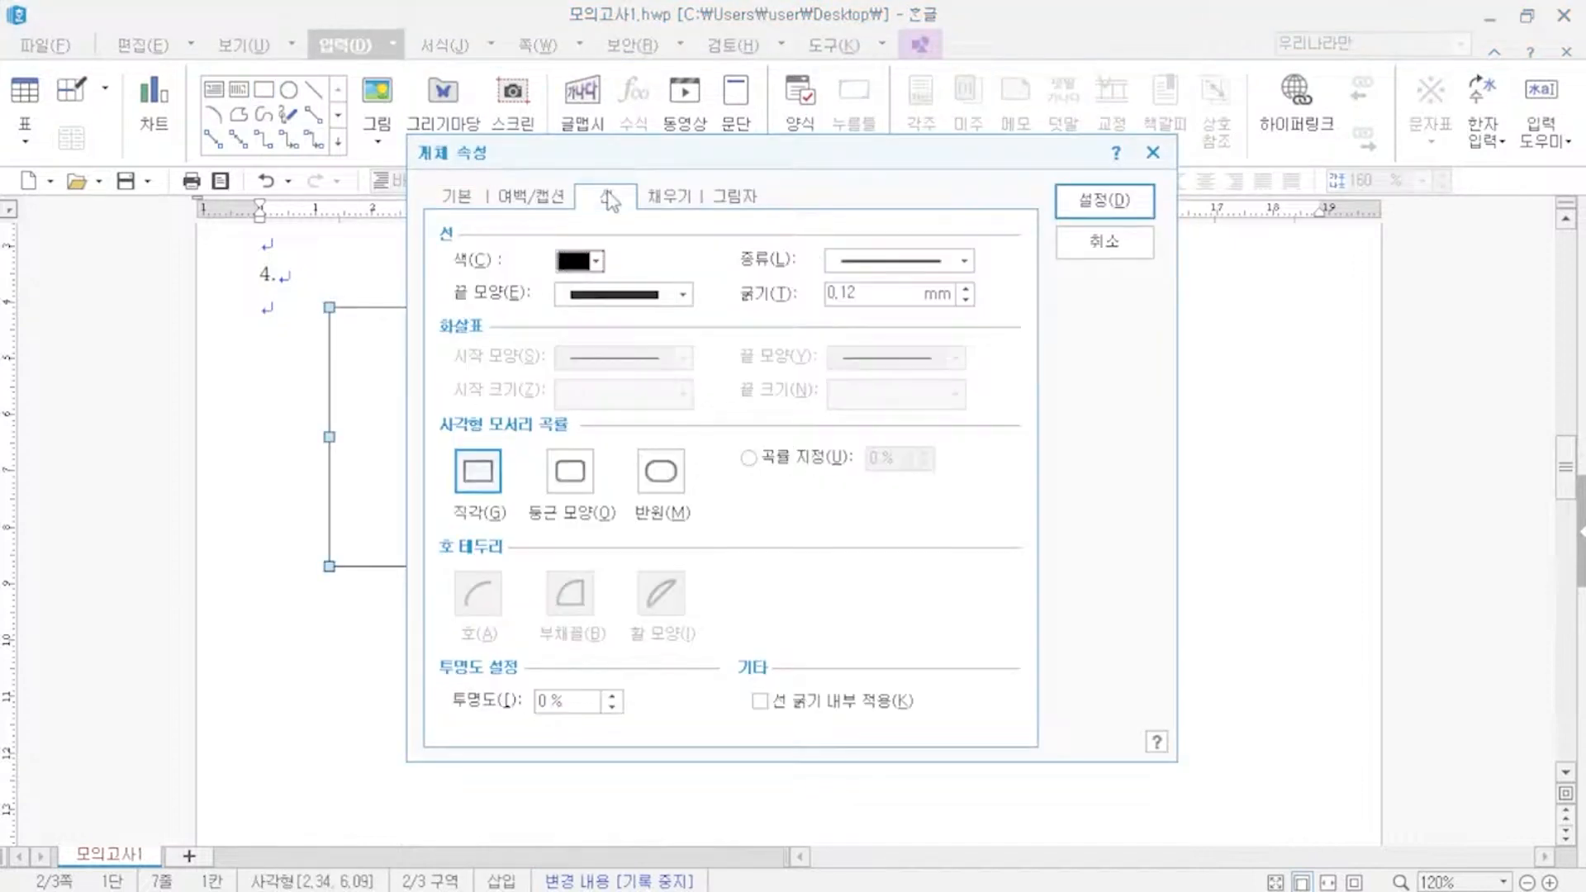
left_click(577, 476)
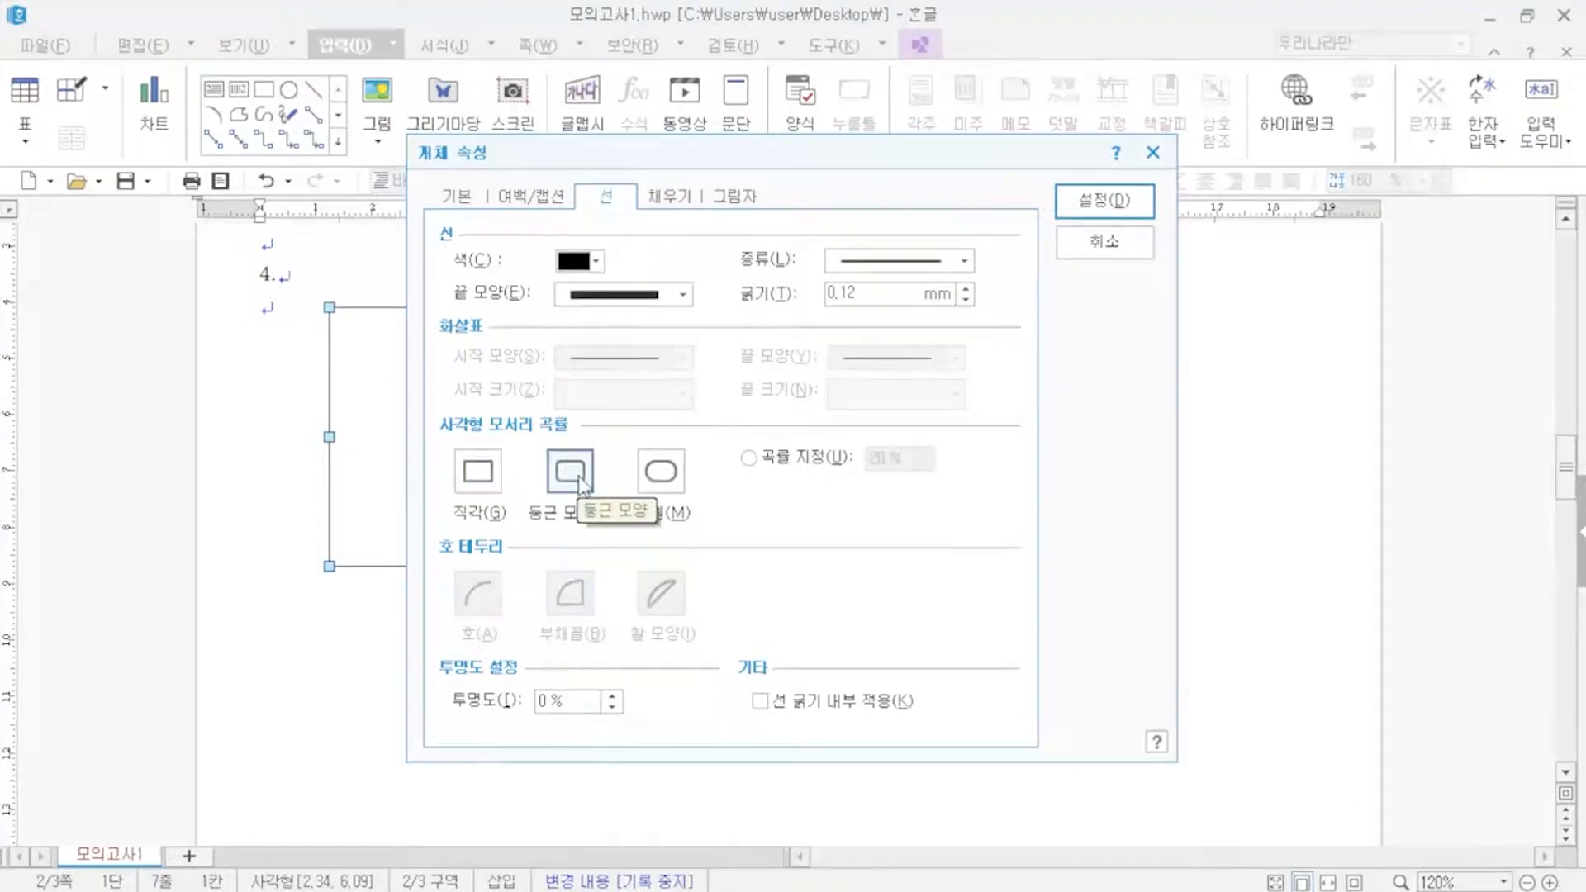
- Set the rounded rectangle's width and height to 120 mm each and lock its size (크기 고정)
left_click(456, 198)
double_click(717, 261)
type("120")
key("Tab")
key("Tab")
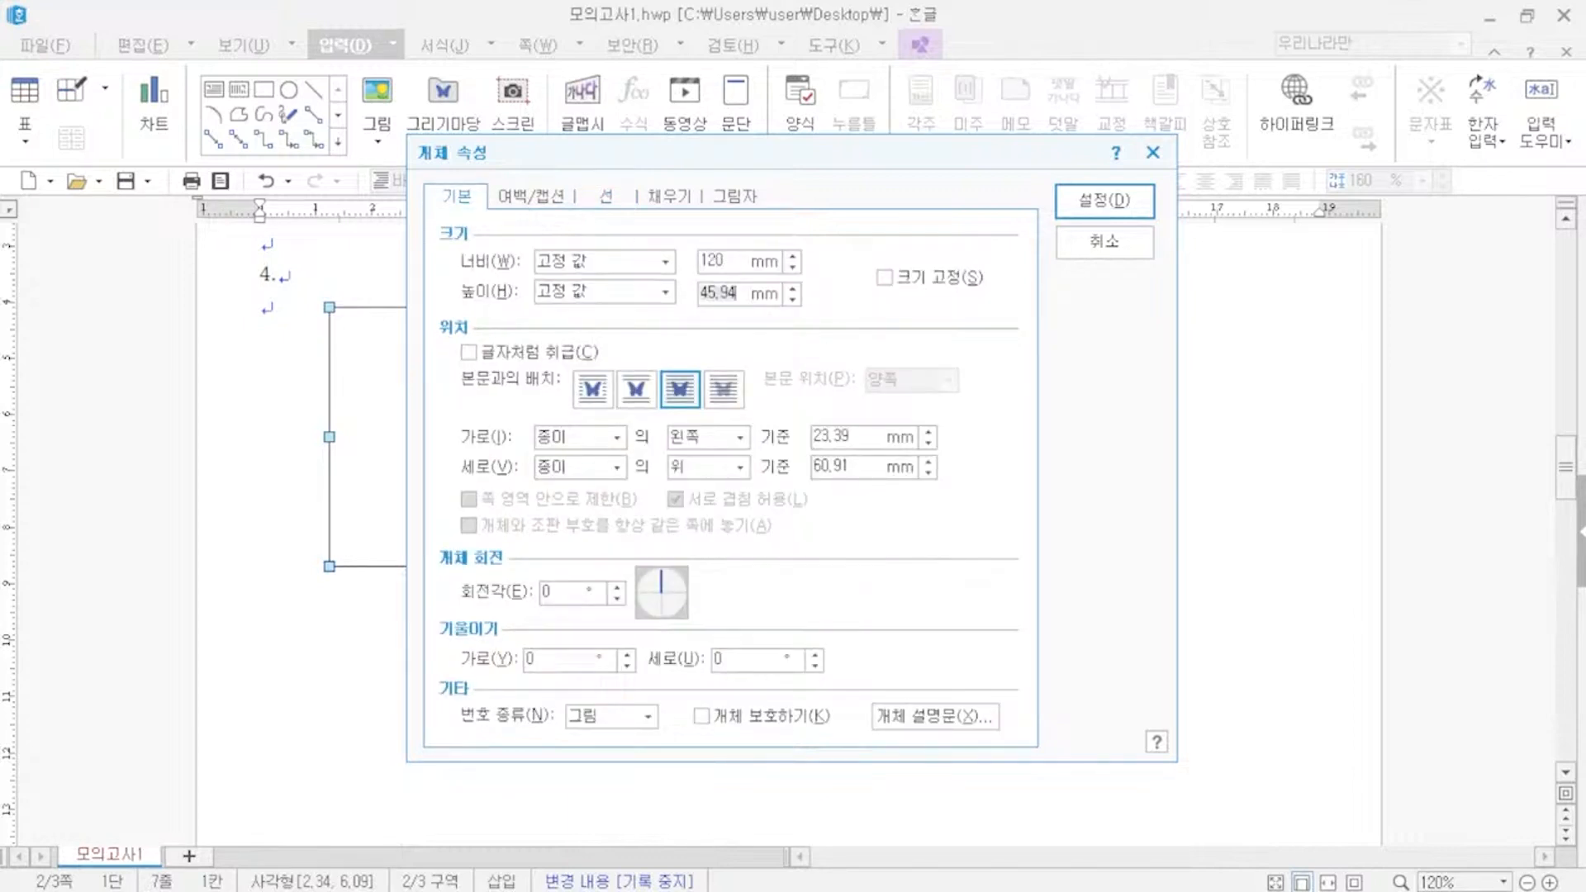
type("210")
key("BackSpace")
key("BackSpace")
key("BackSpace")
type("120")
left_click(884, 277)
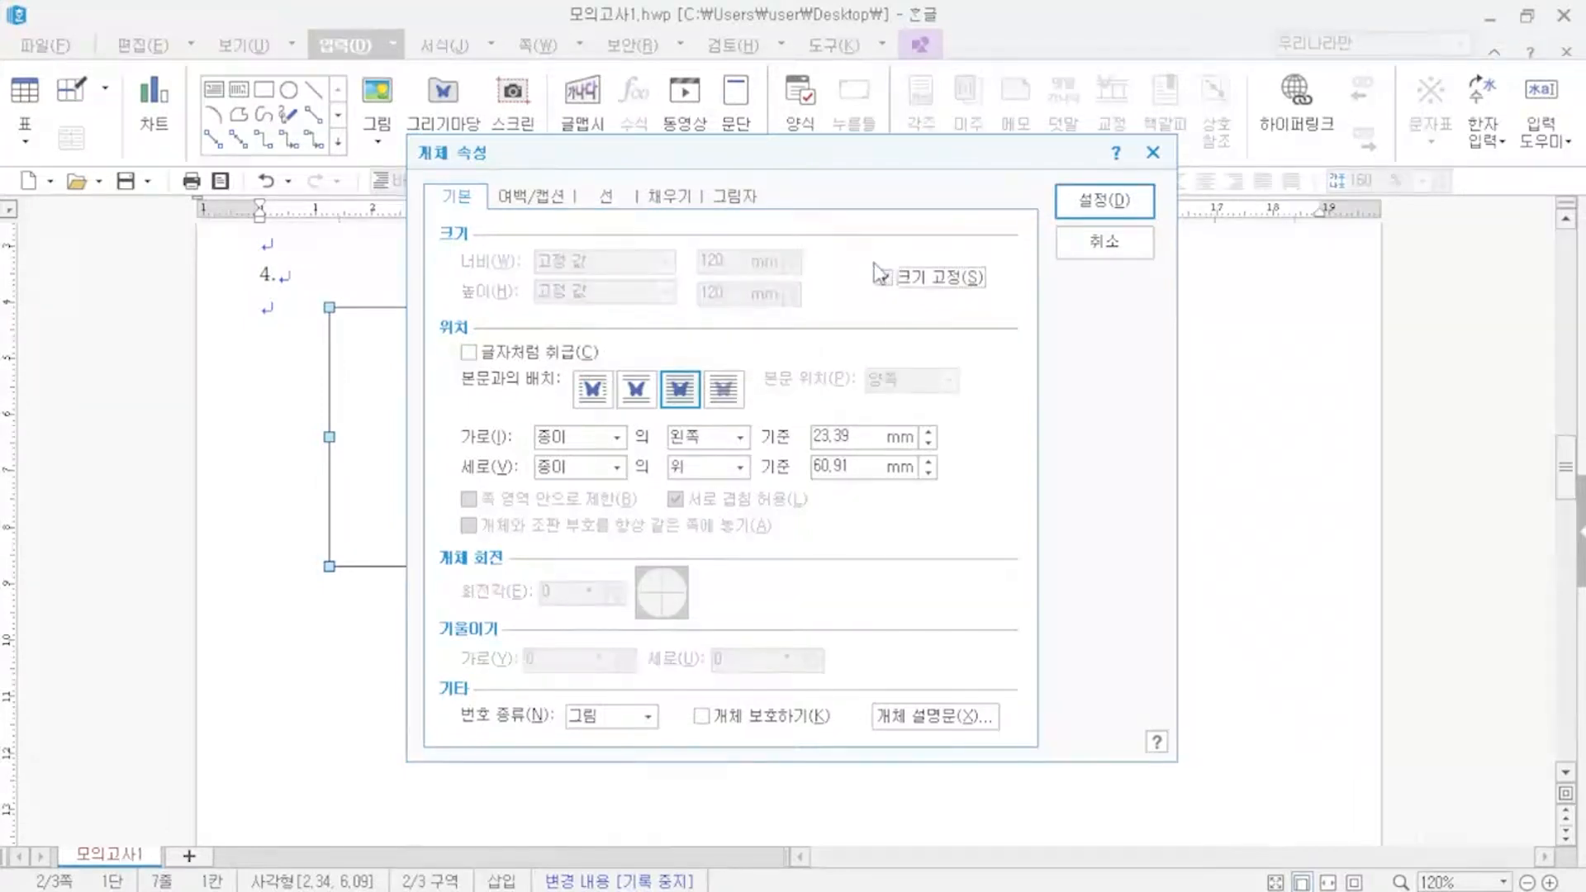
- Fill the rounded rectangle with solid green and apply the object properties
left_click(671, 197)
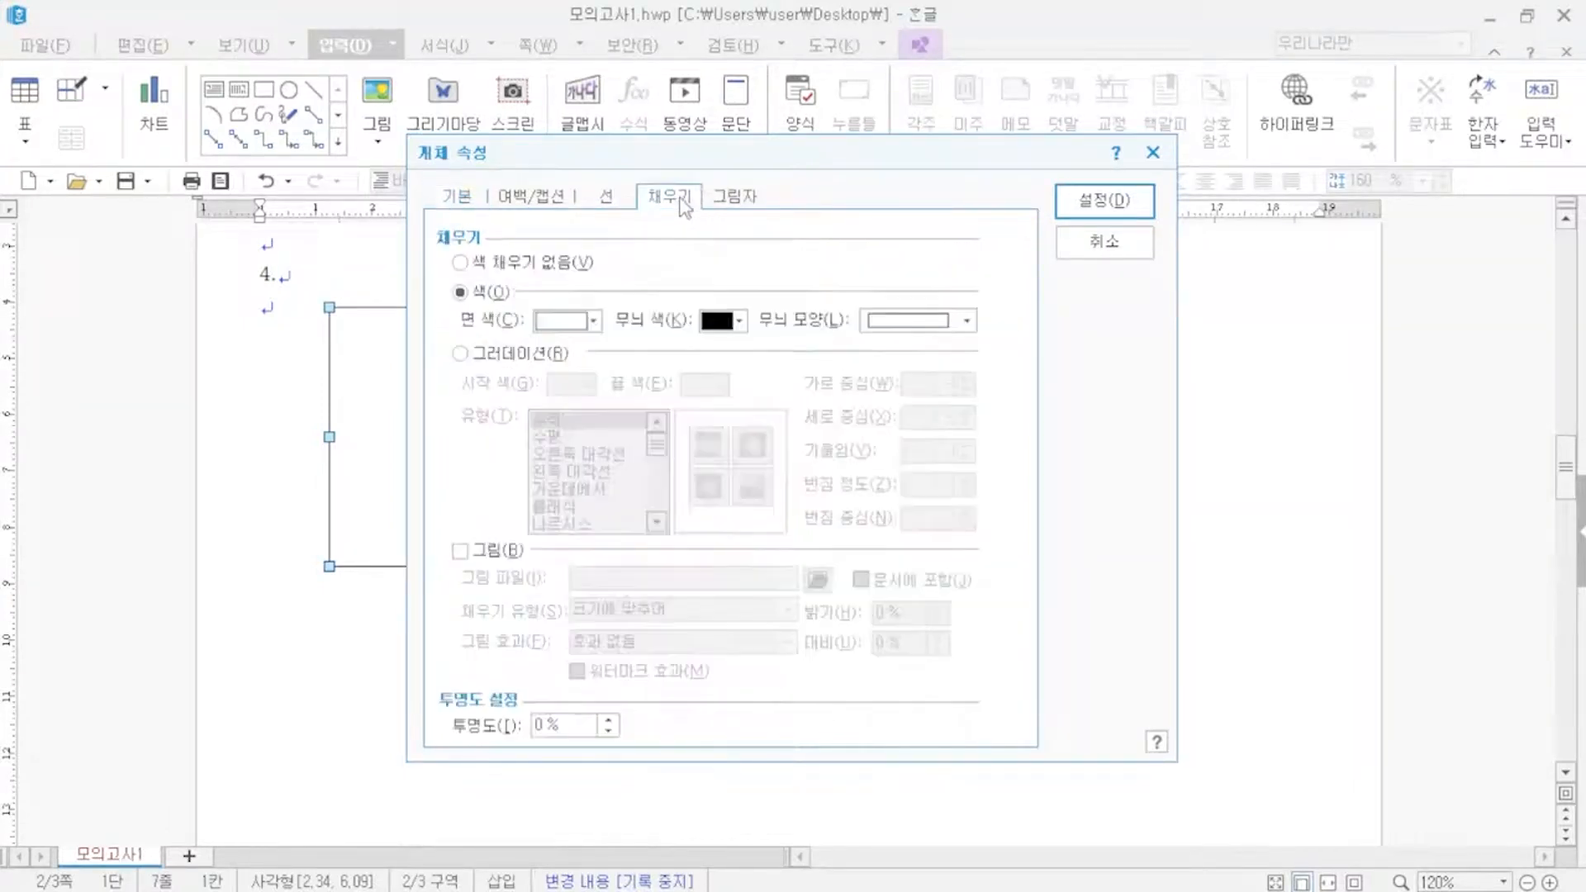
left_click(593, 321)
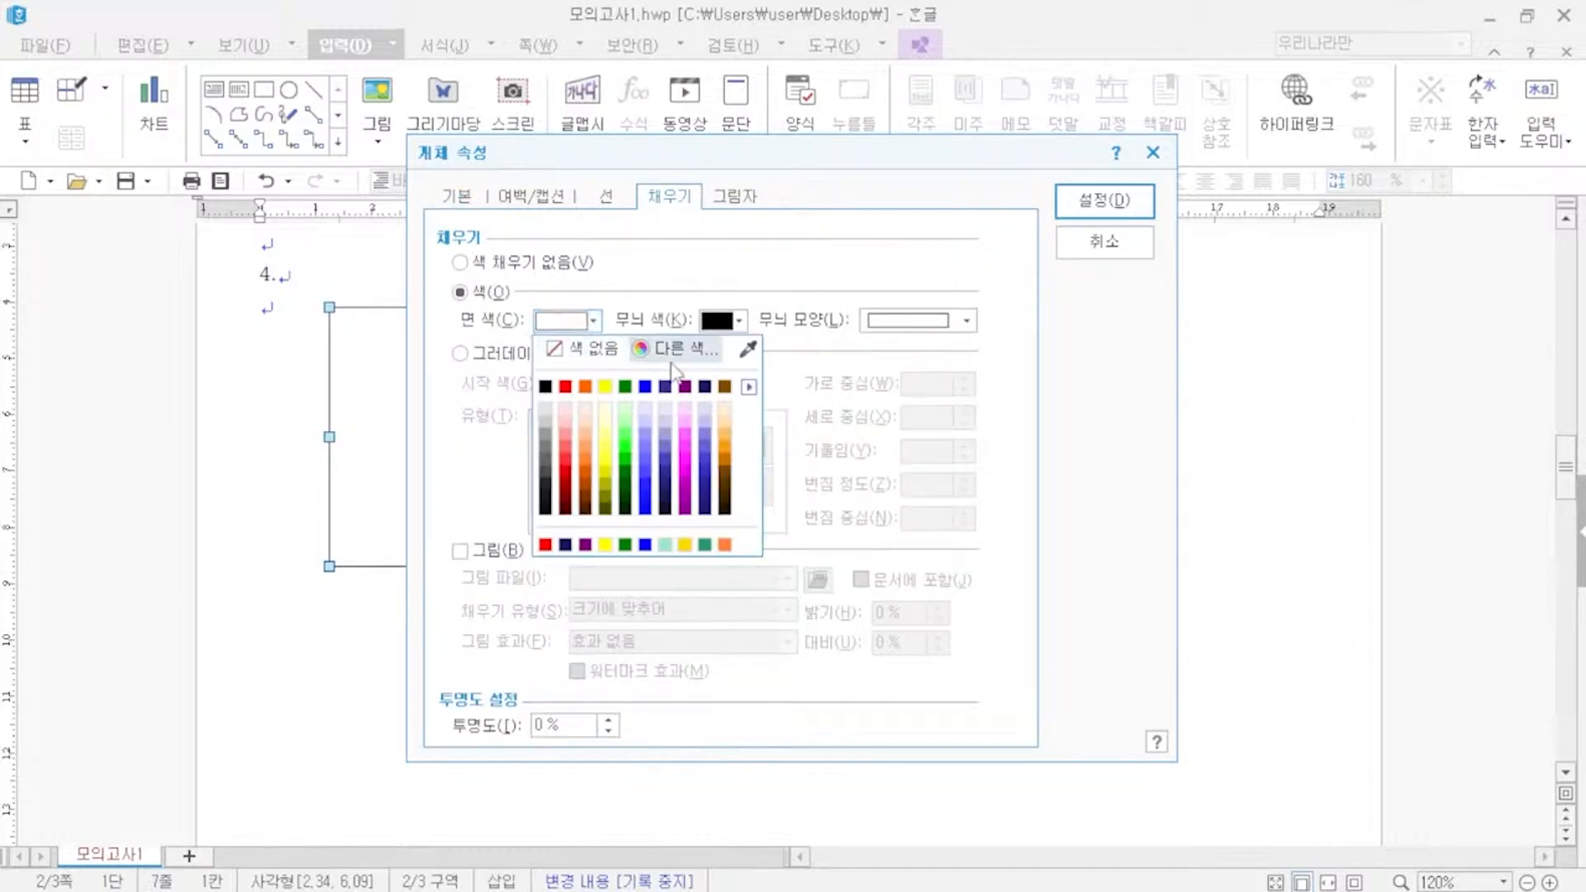
left_click(625, 387)
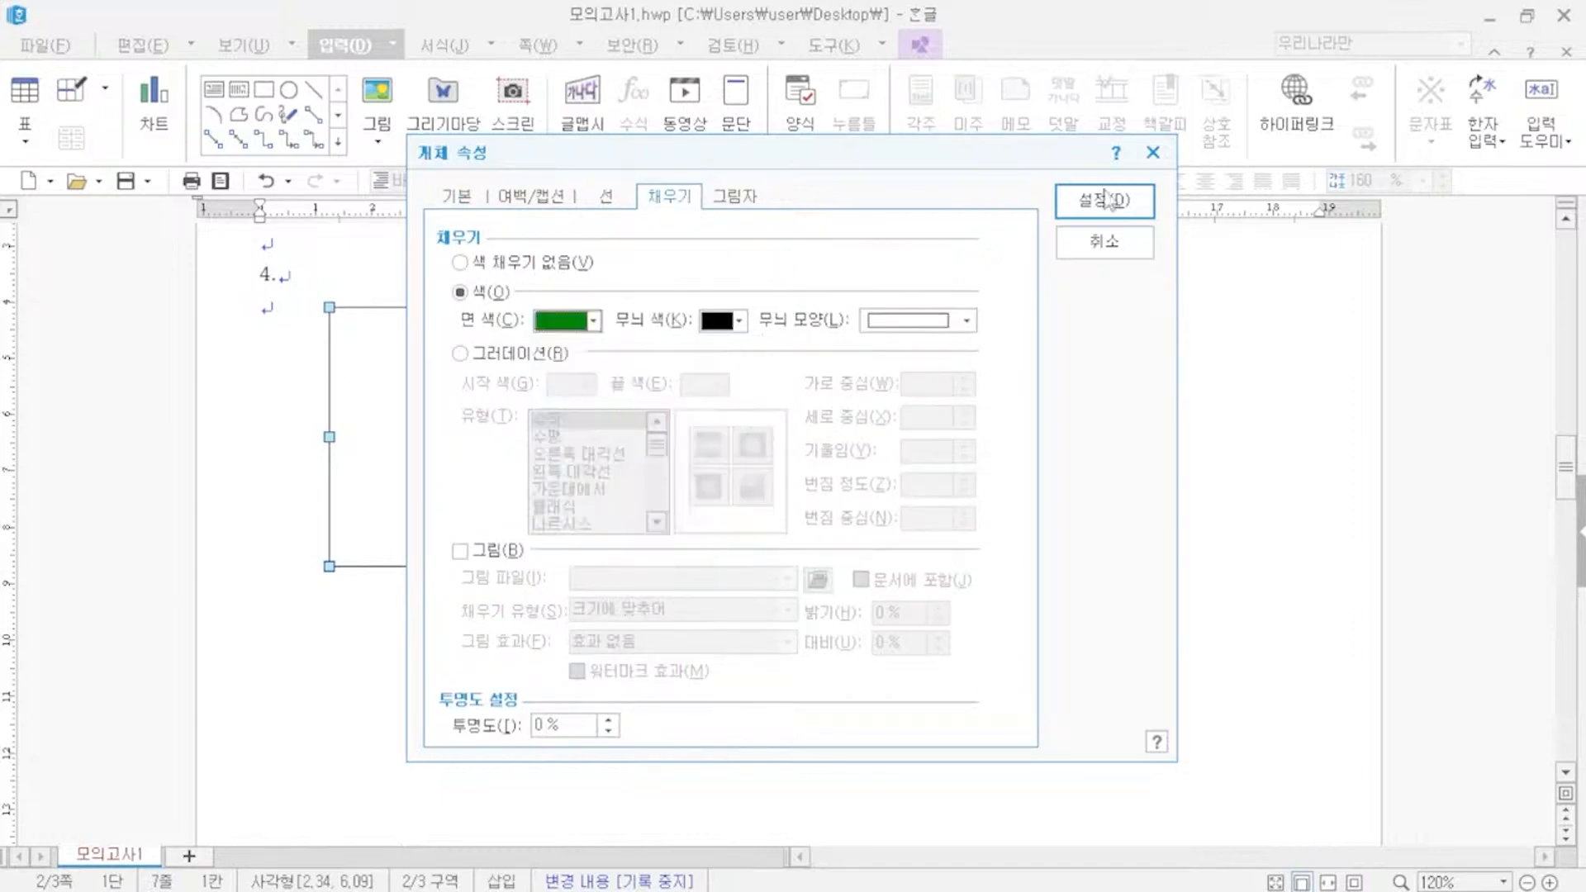
left_click(1103, 201)
scroll(1077, 390, "down", 2)
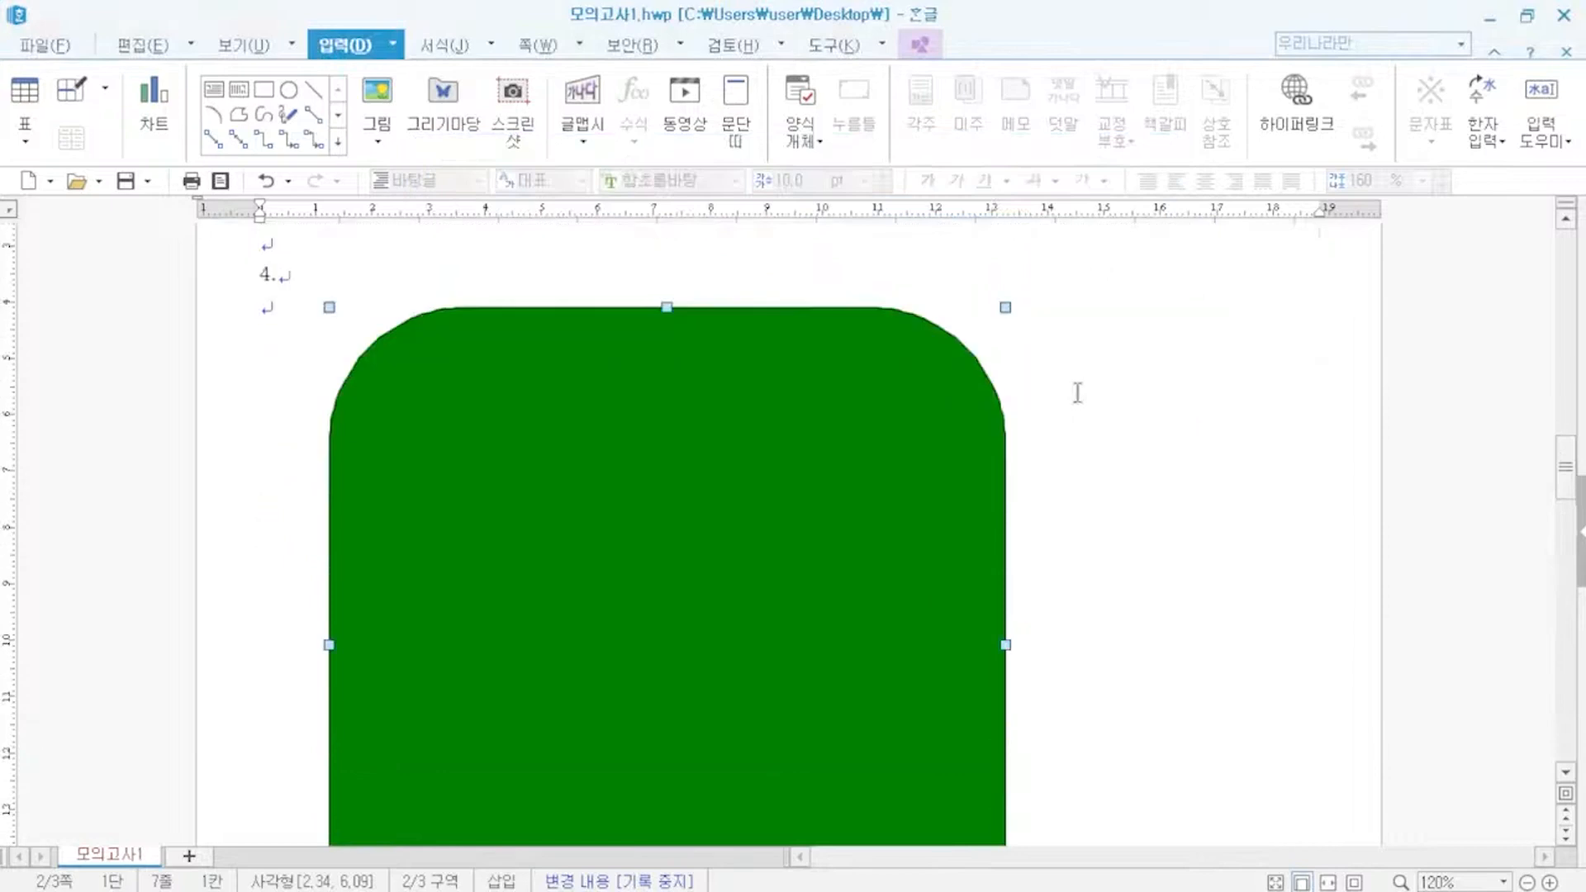
- Center (가운데) the green shape horizontally and vertically relative to the paper (종이)
double_click(893, 446)
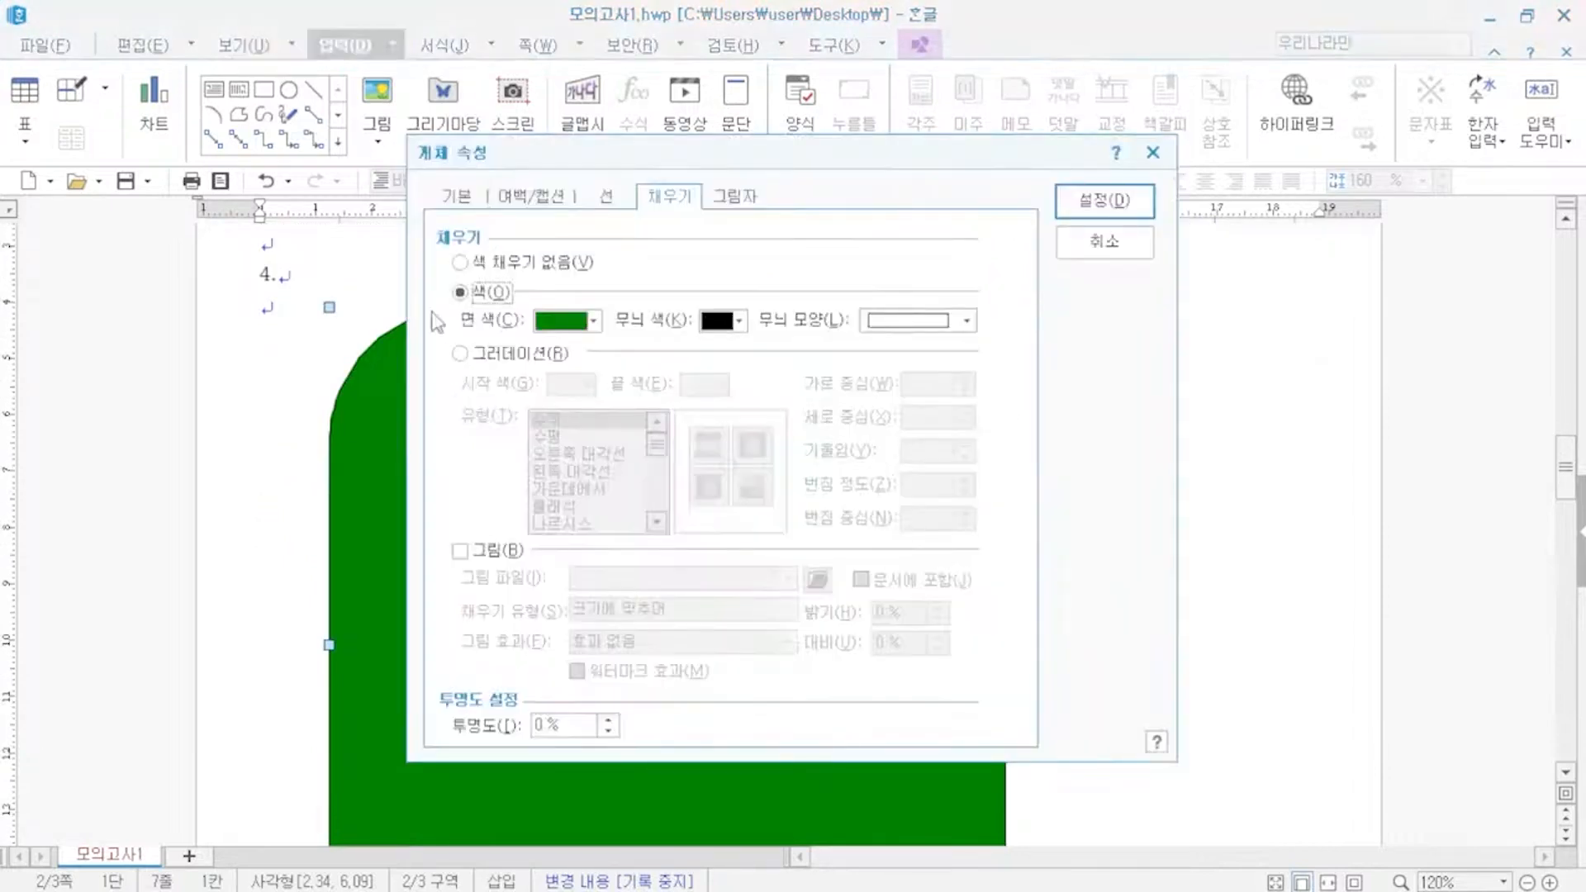
left_click(458, 199)
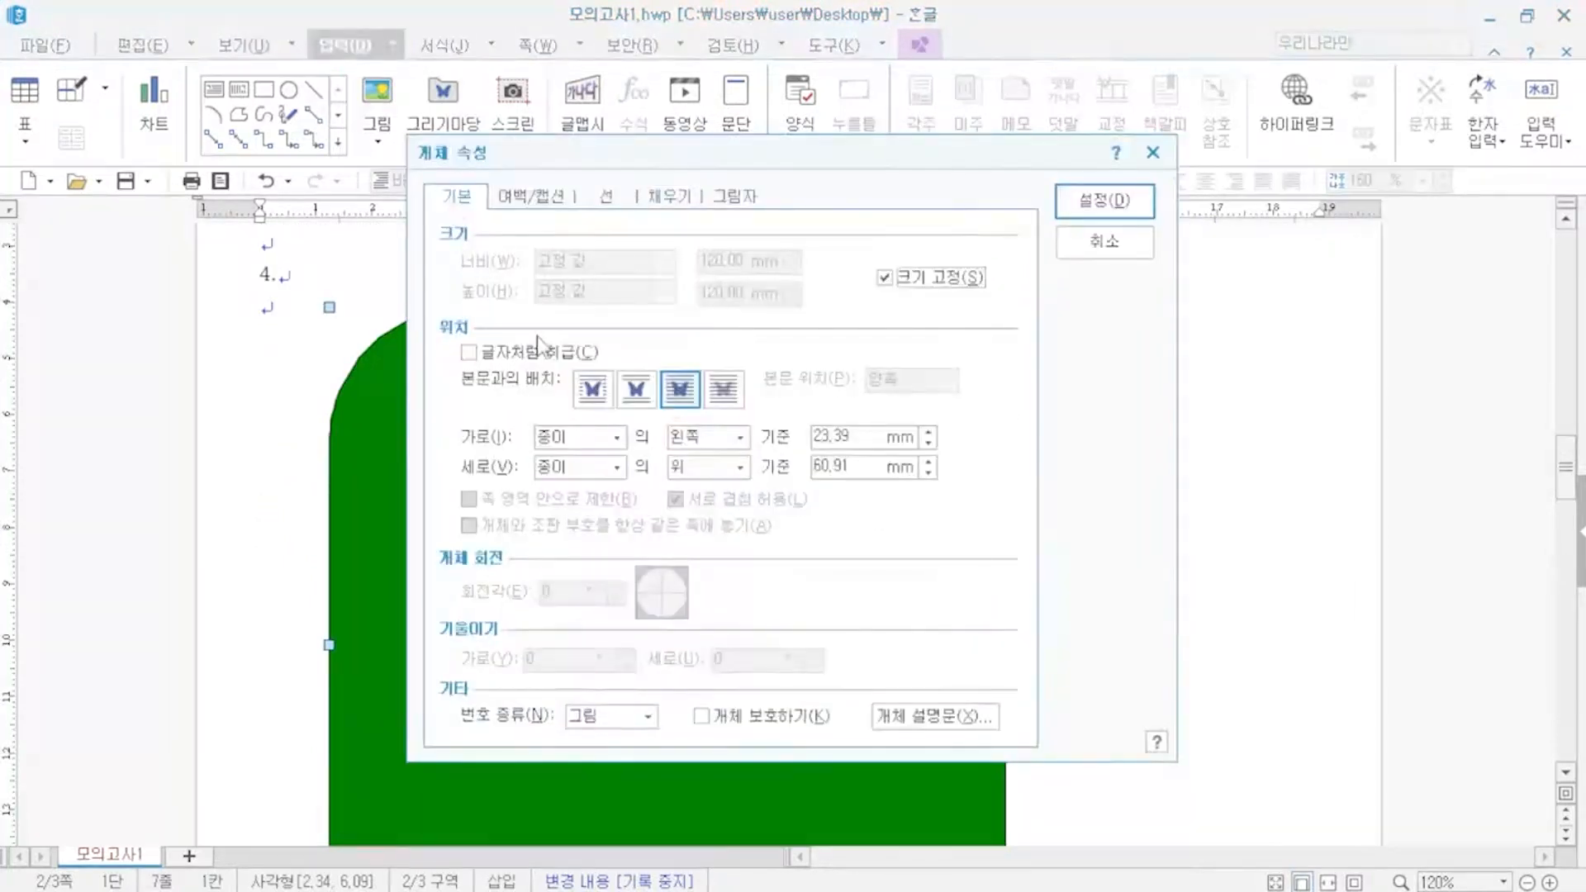
left_click(701, 438)
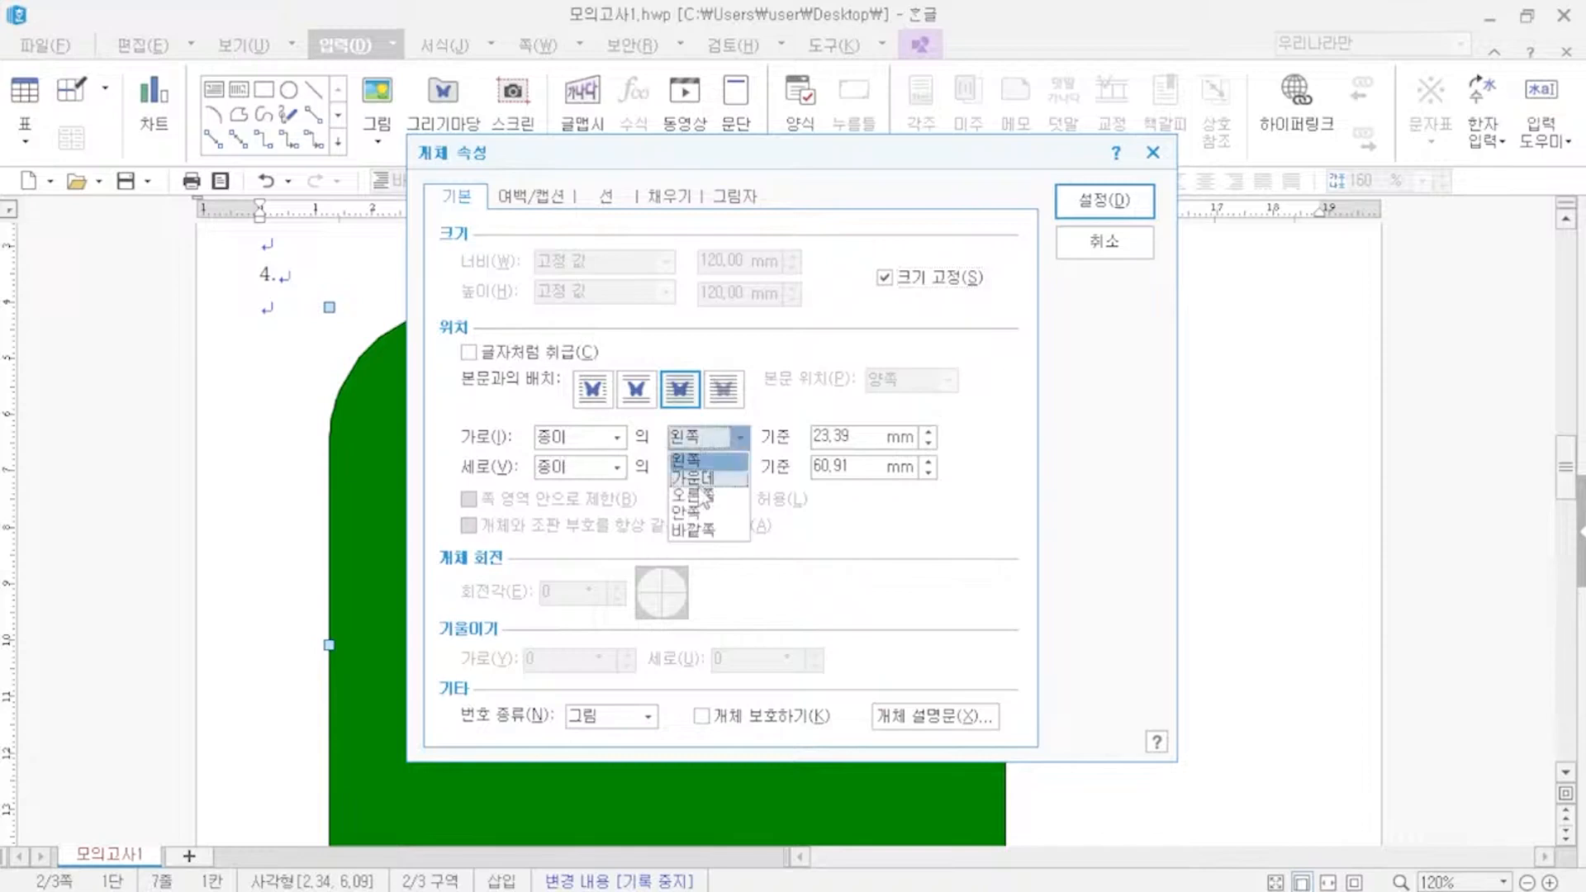
left_click(702, 475)
left_click(702, 468)
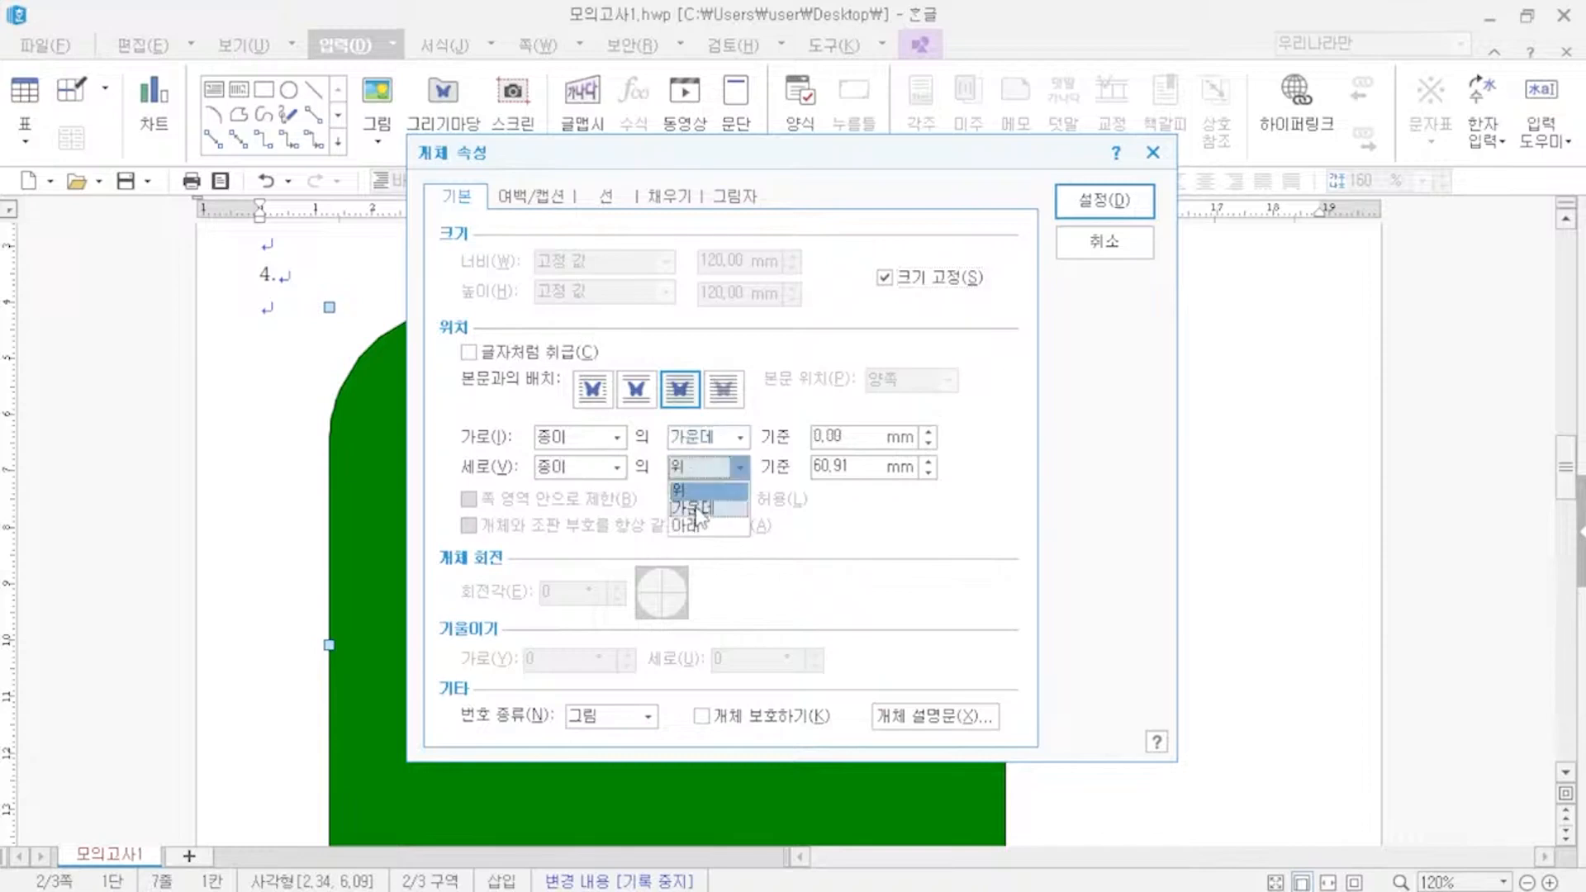
left_click(698, 504)
left_click(1066, 217)
scroll(1189, 443, "down", 10)
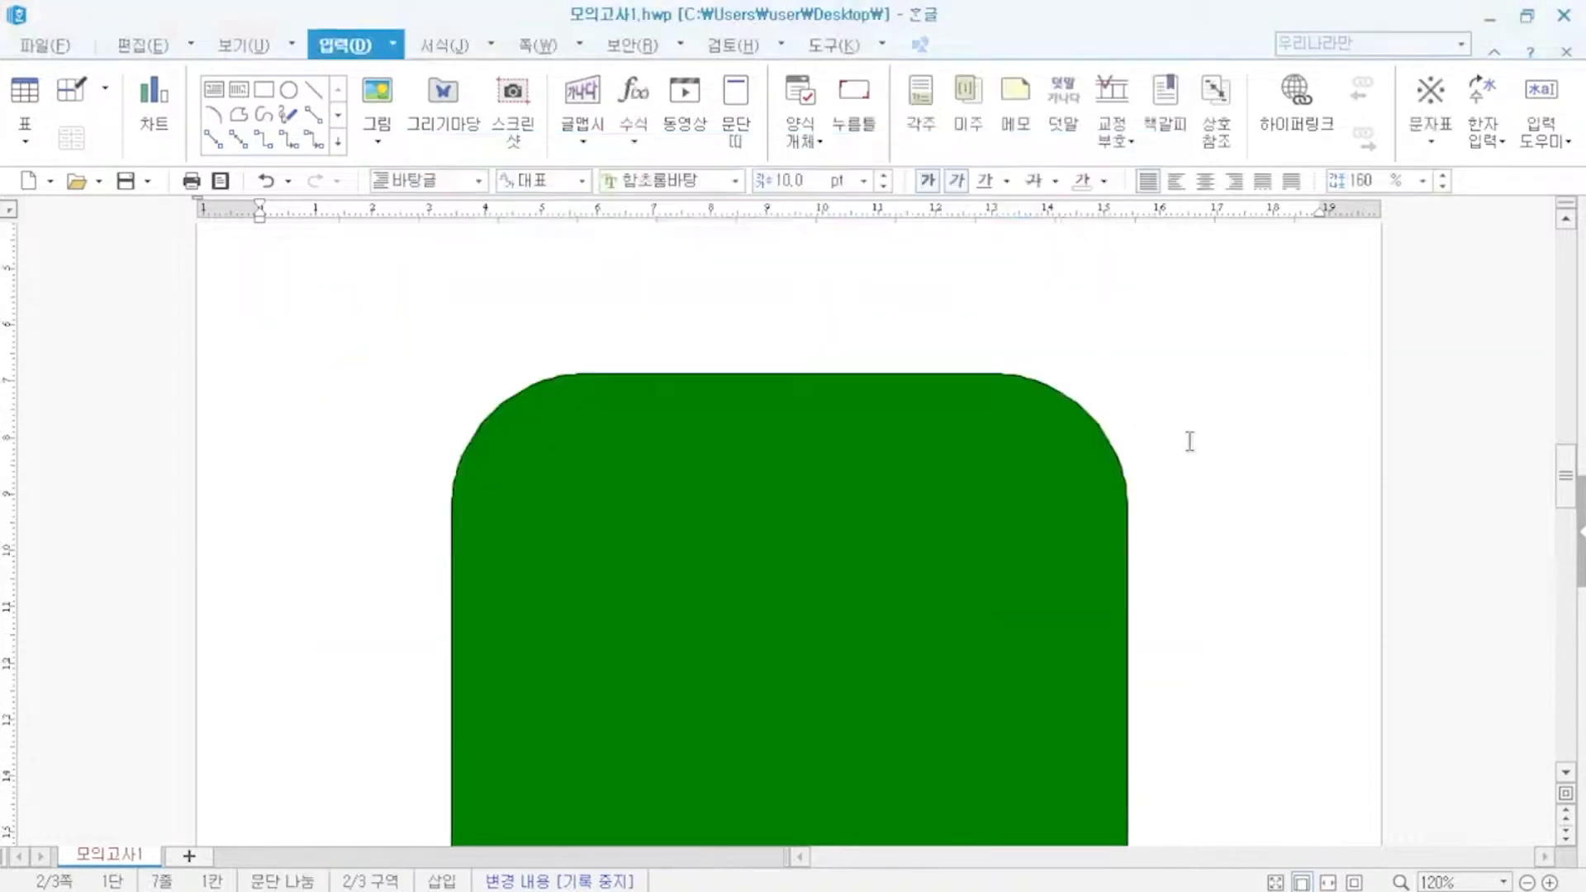
scroll(902, 528, "up", 5)
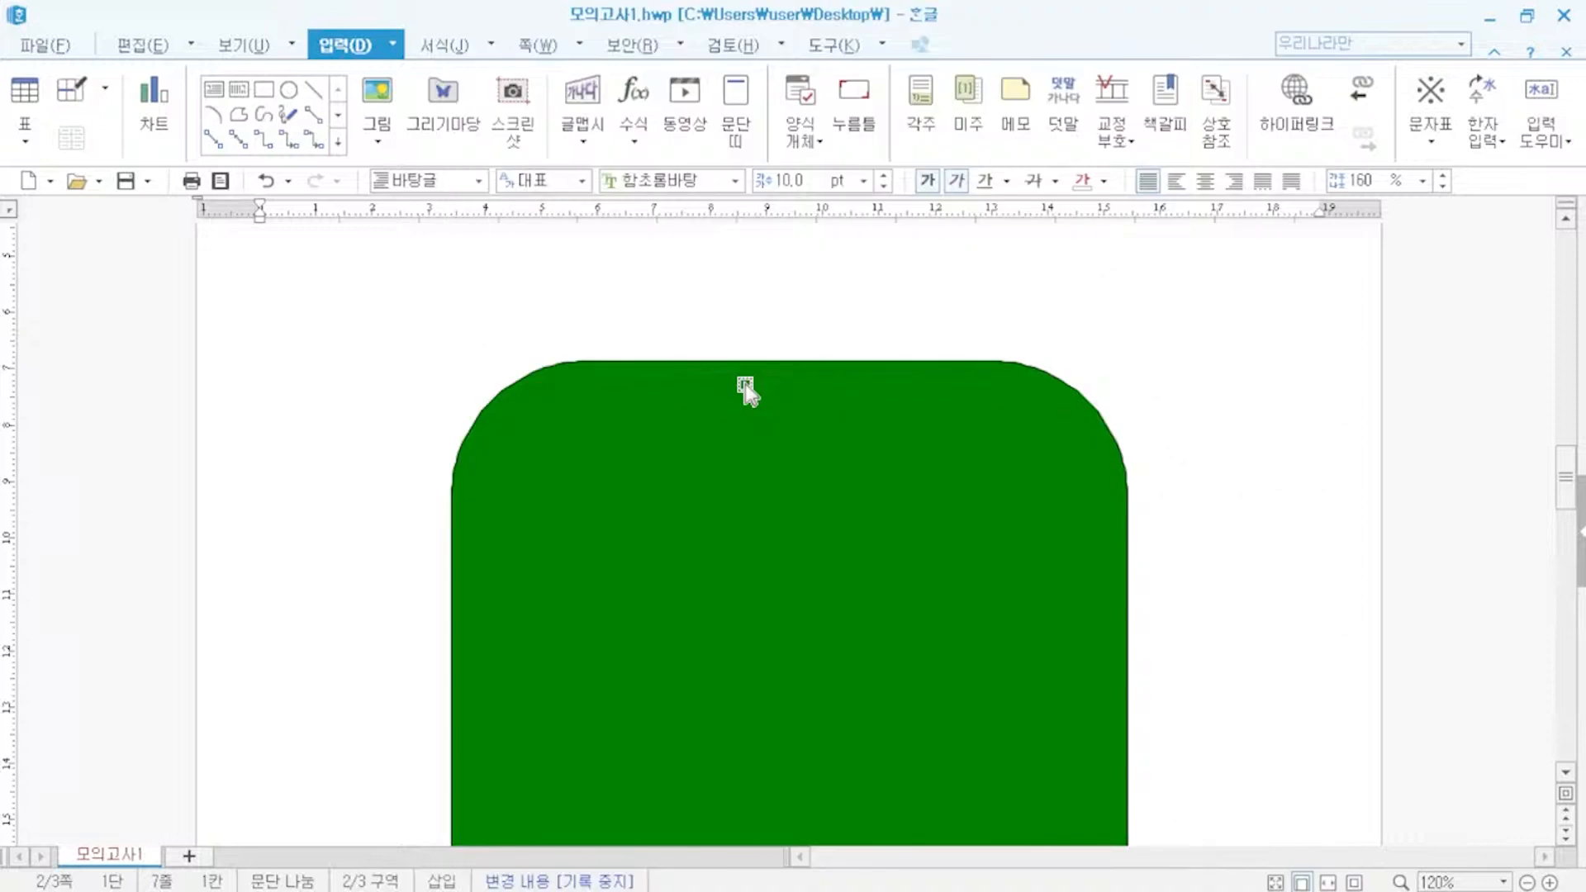
- Draw a horizontal text box across the green shape's upper edge and lock its size at 120 × 15 mm
left_click(216, 104)
left_click_drag(496, 284, 944, 390)
double_click(833, 287)
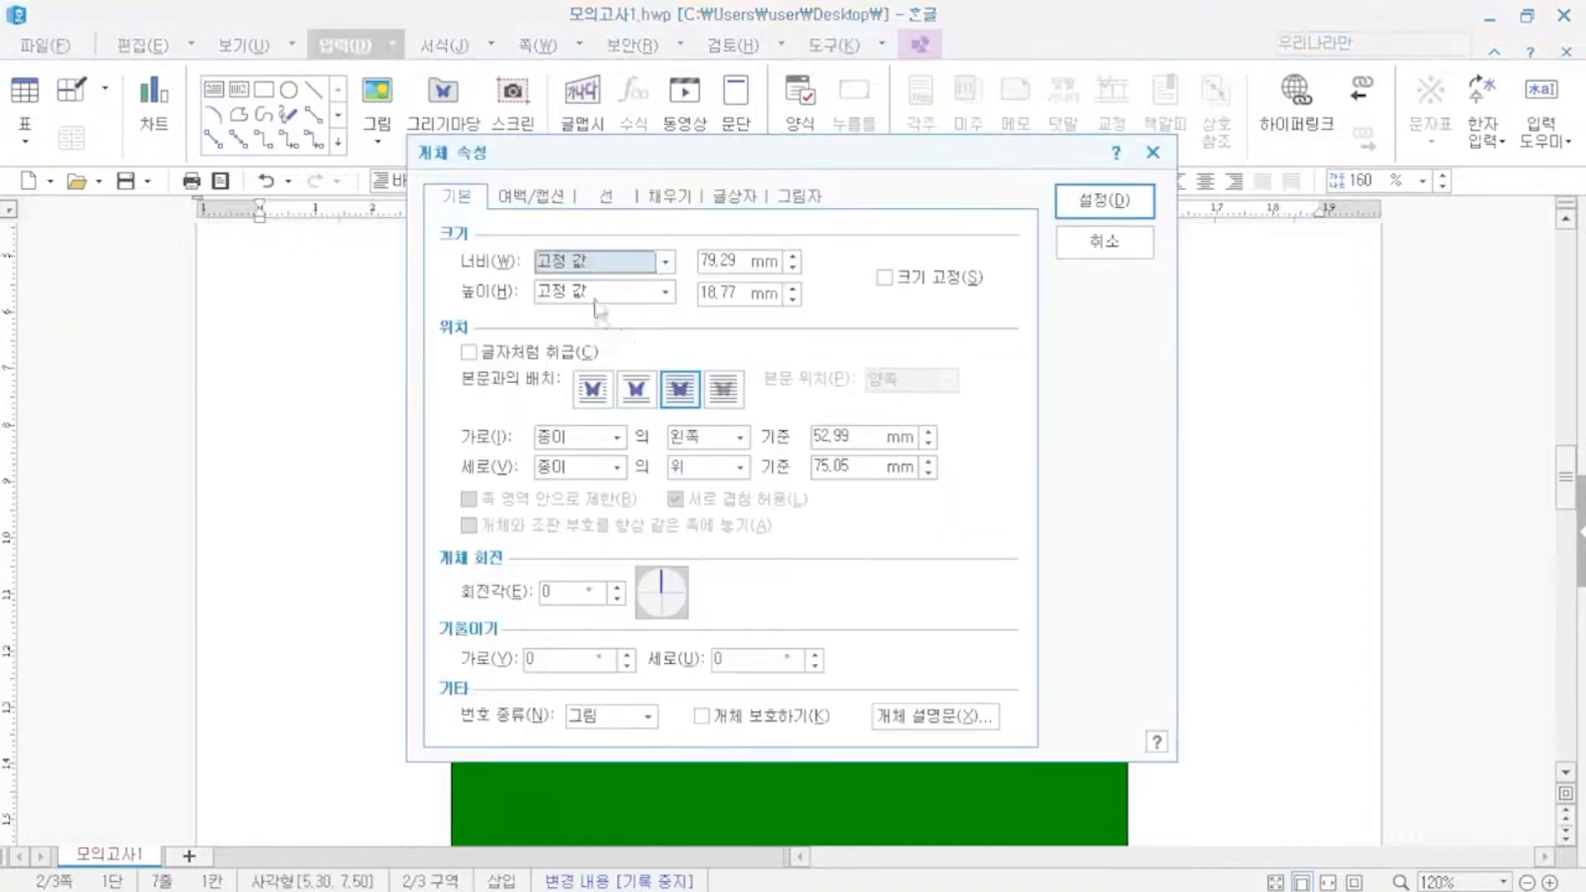
key("Tab")
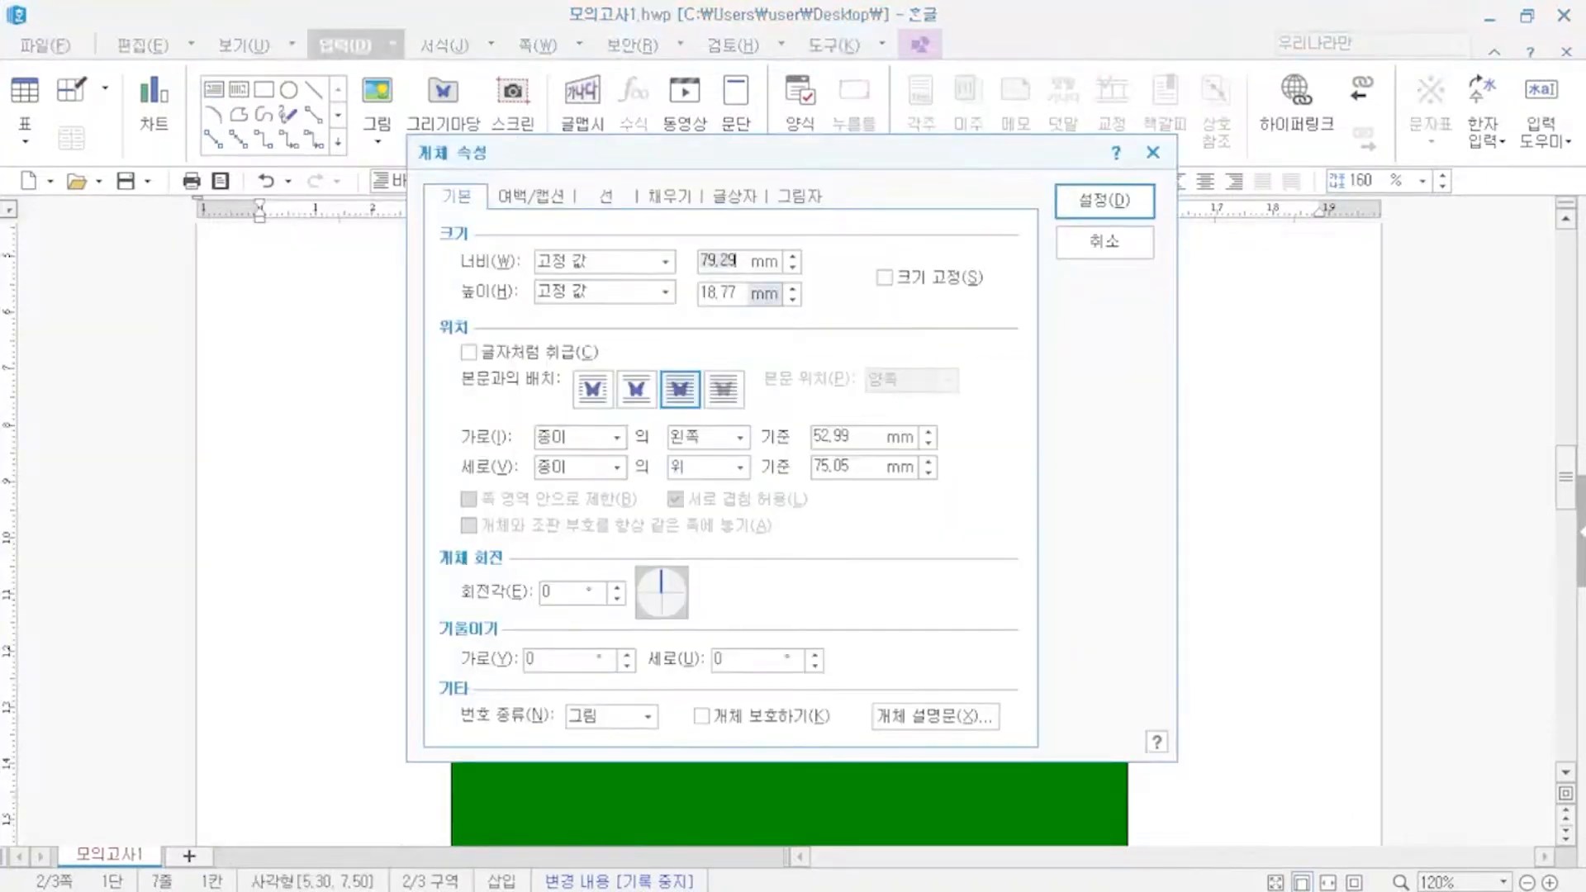
type("120")
key("Tab")
key("Tab")
type("15")
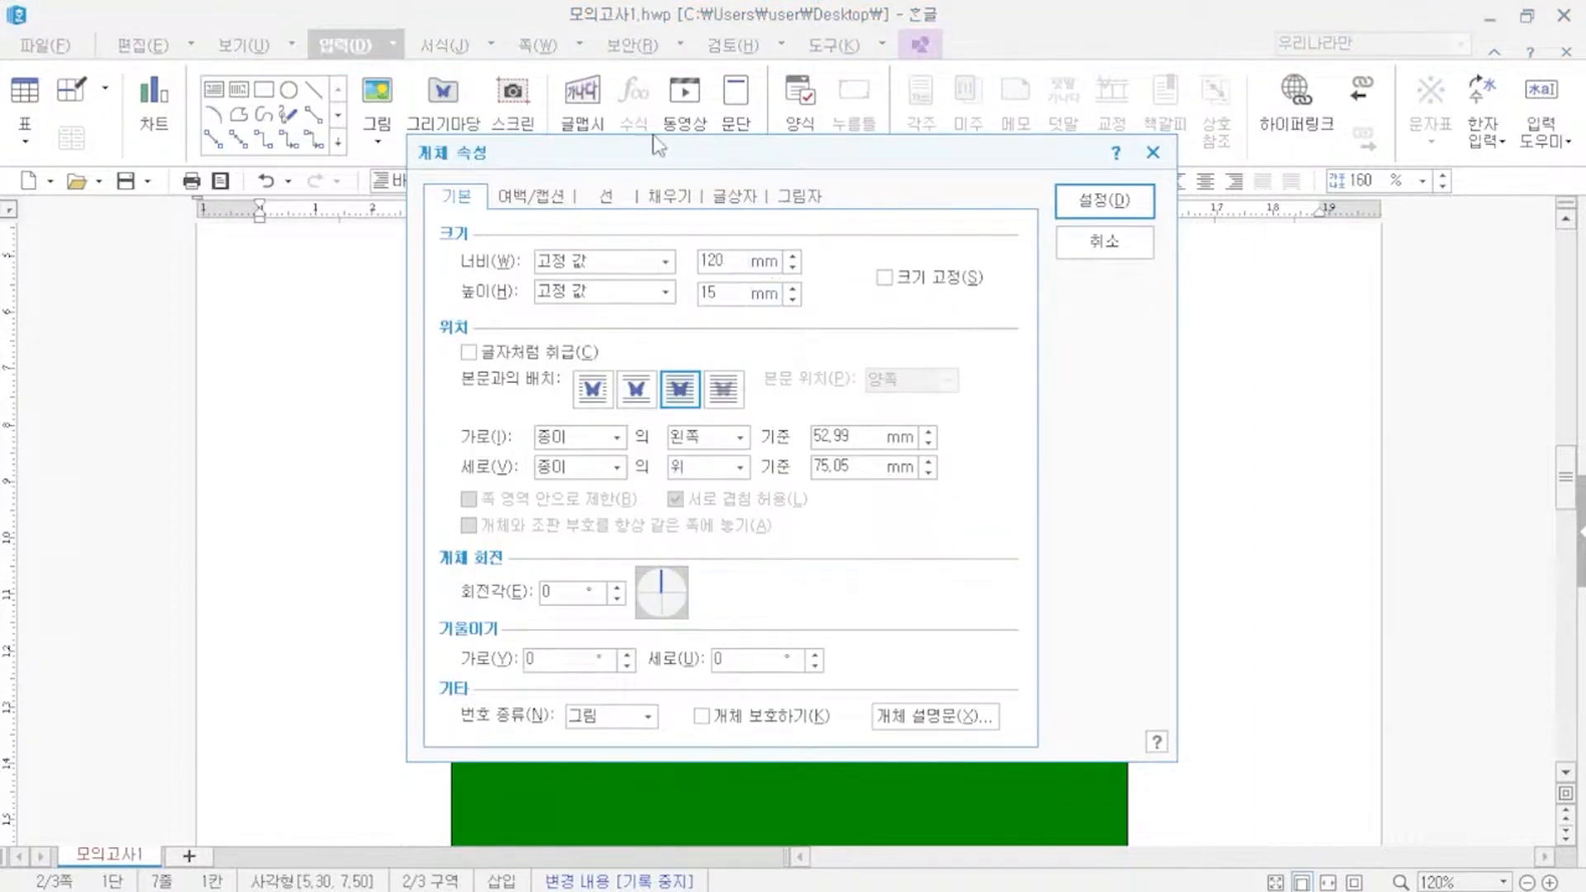
left_click(885, 278)
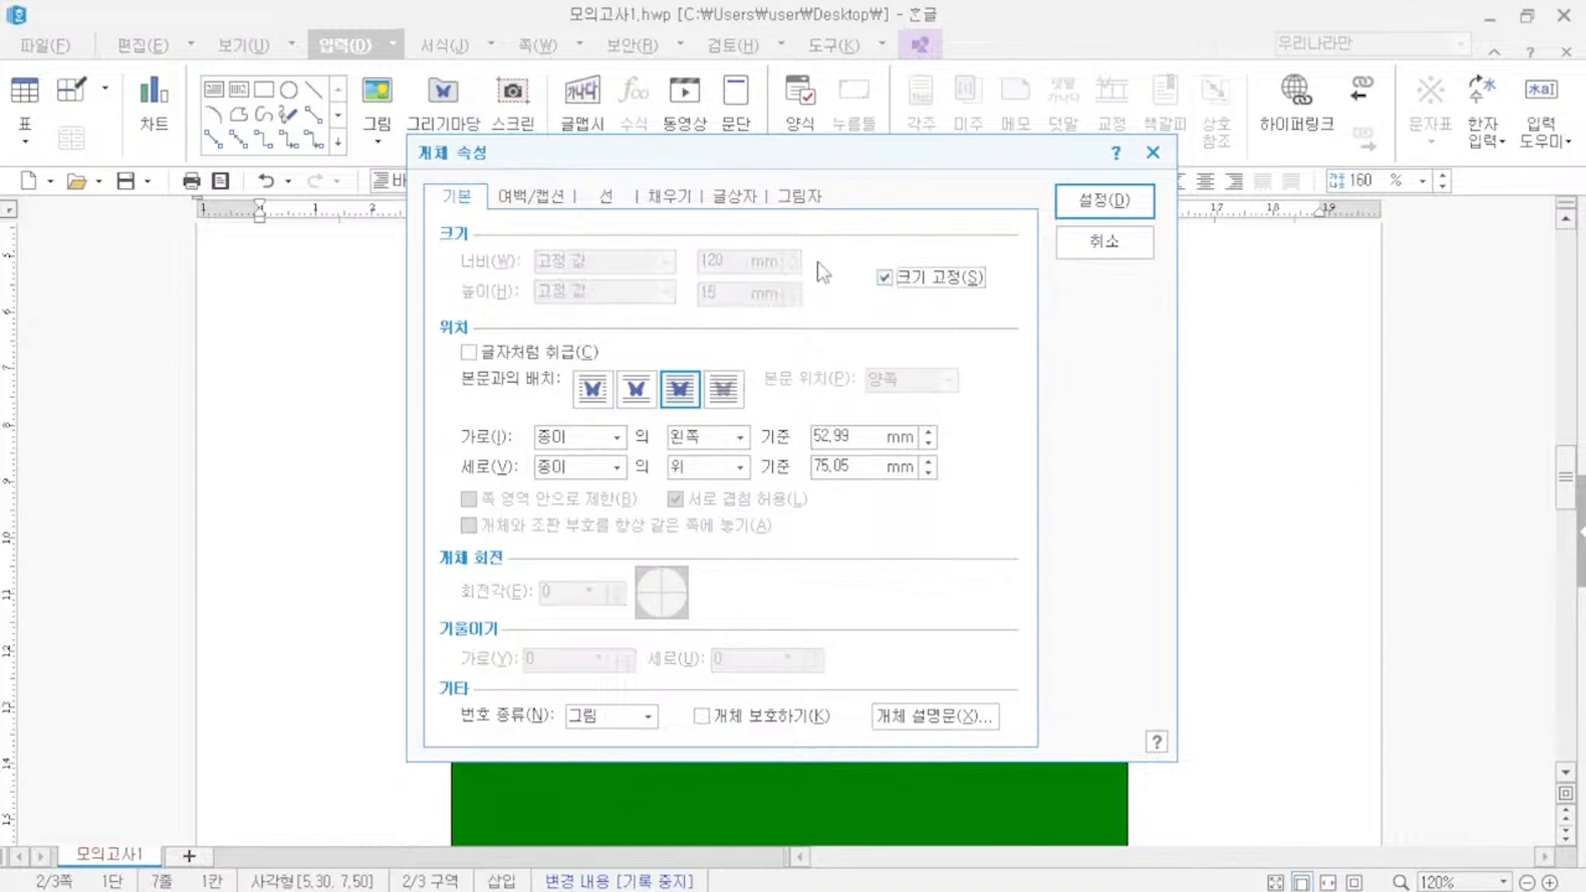
- Set the text box's fill color to red
left_click(670, 198)
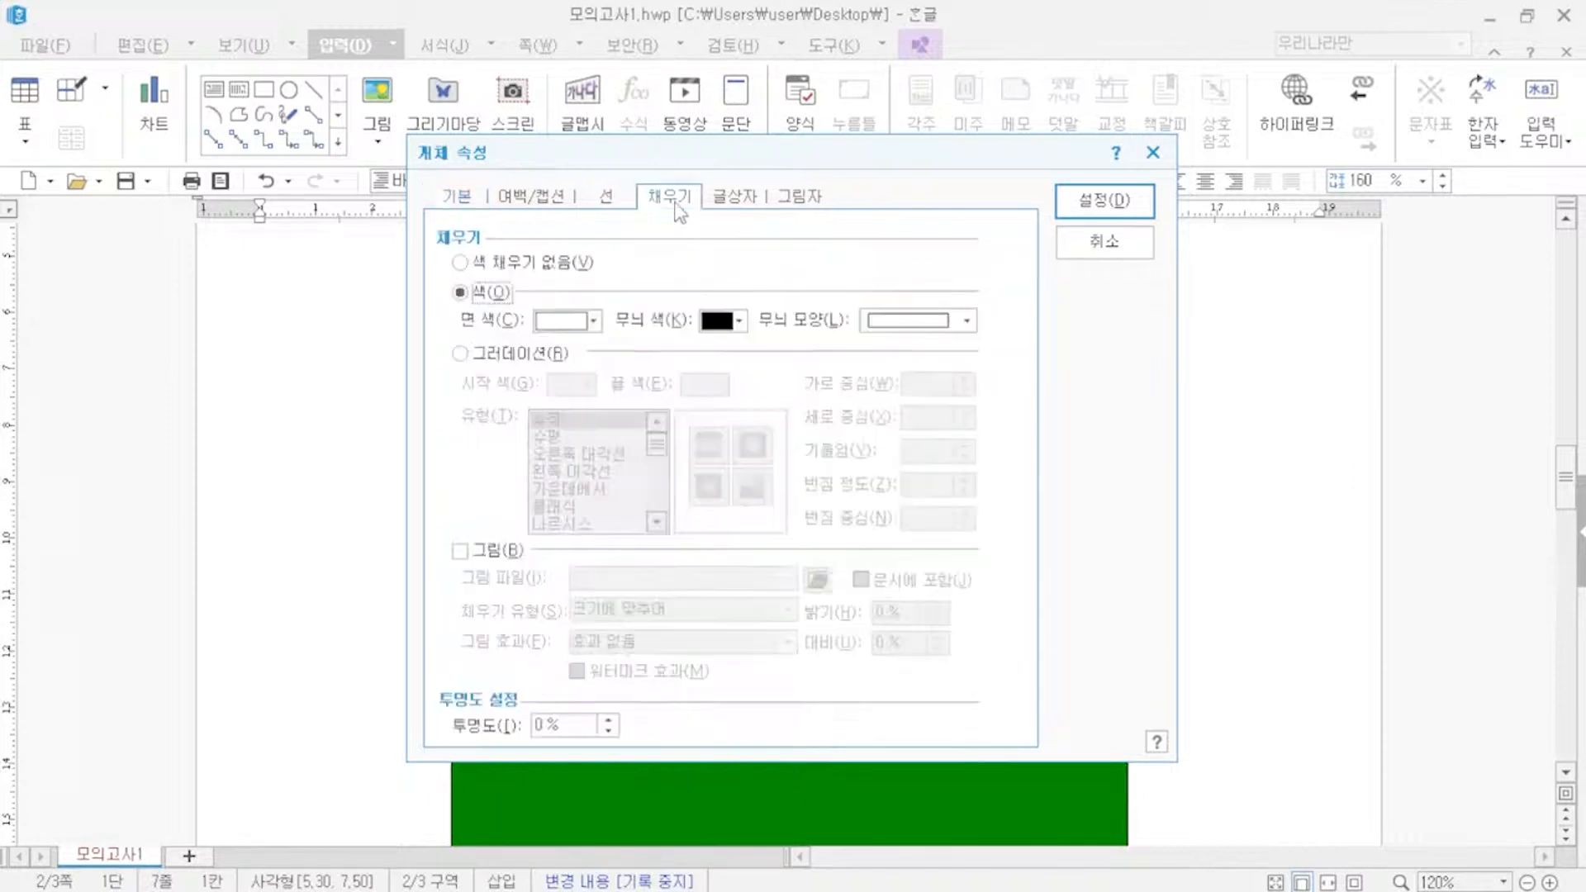
left_click(593, 321)
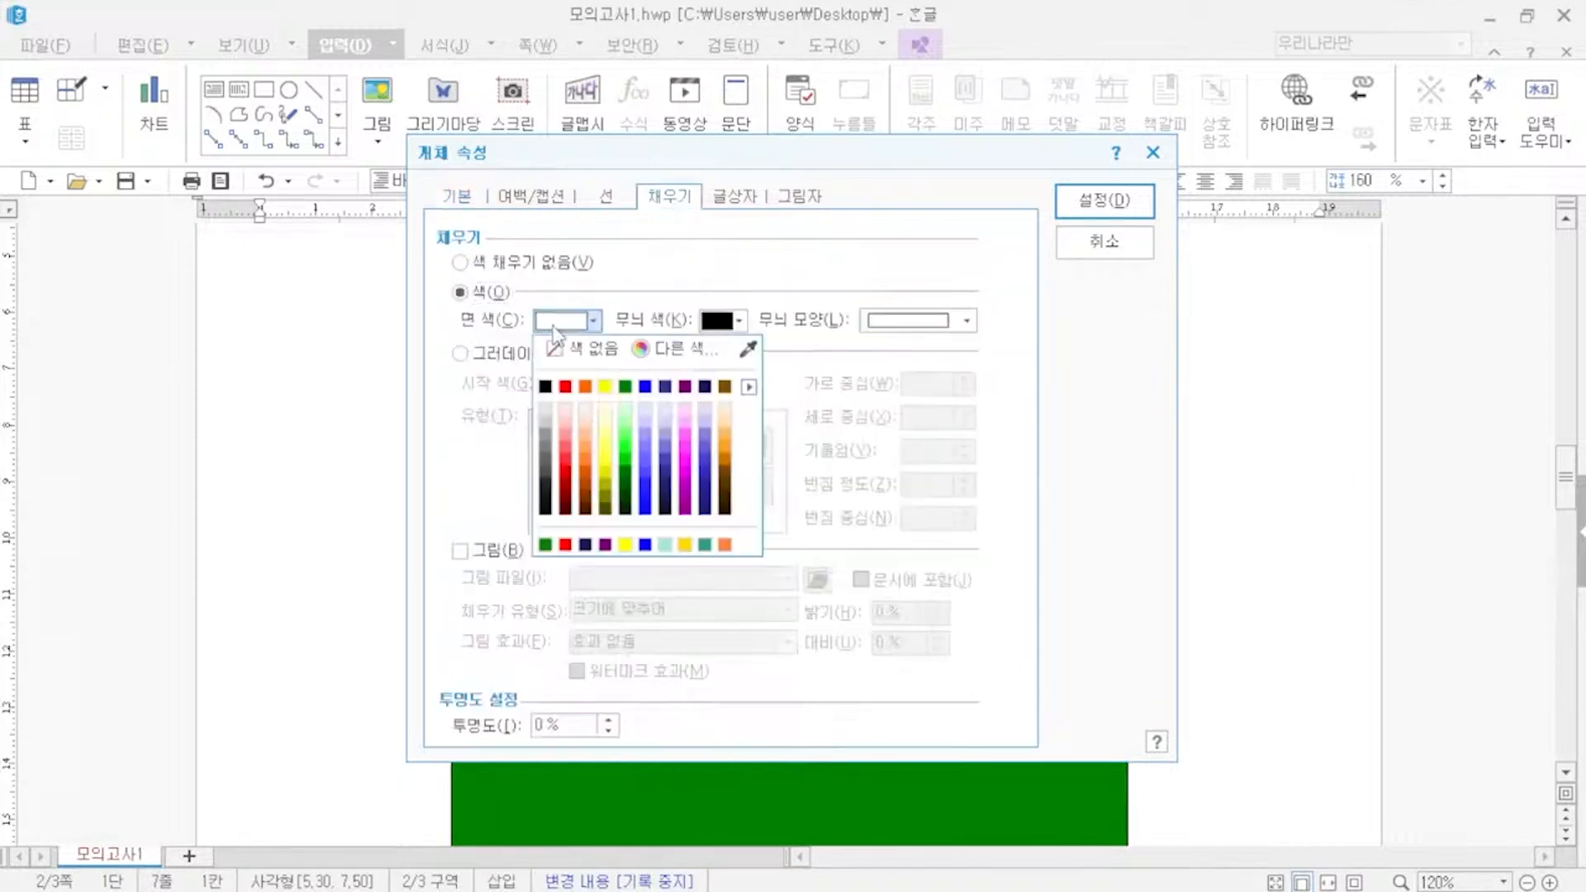
left_click(565, 386)
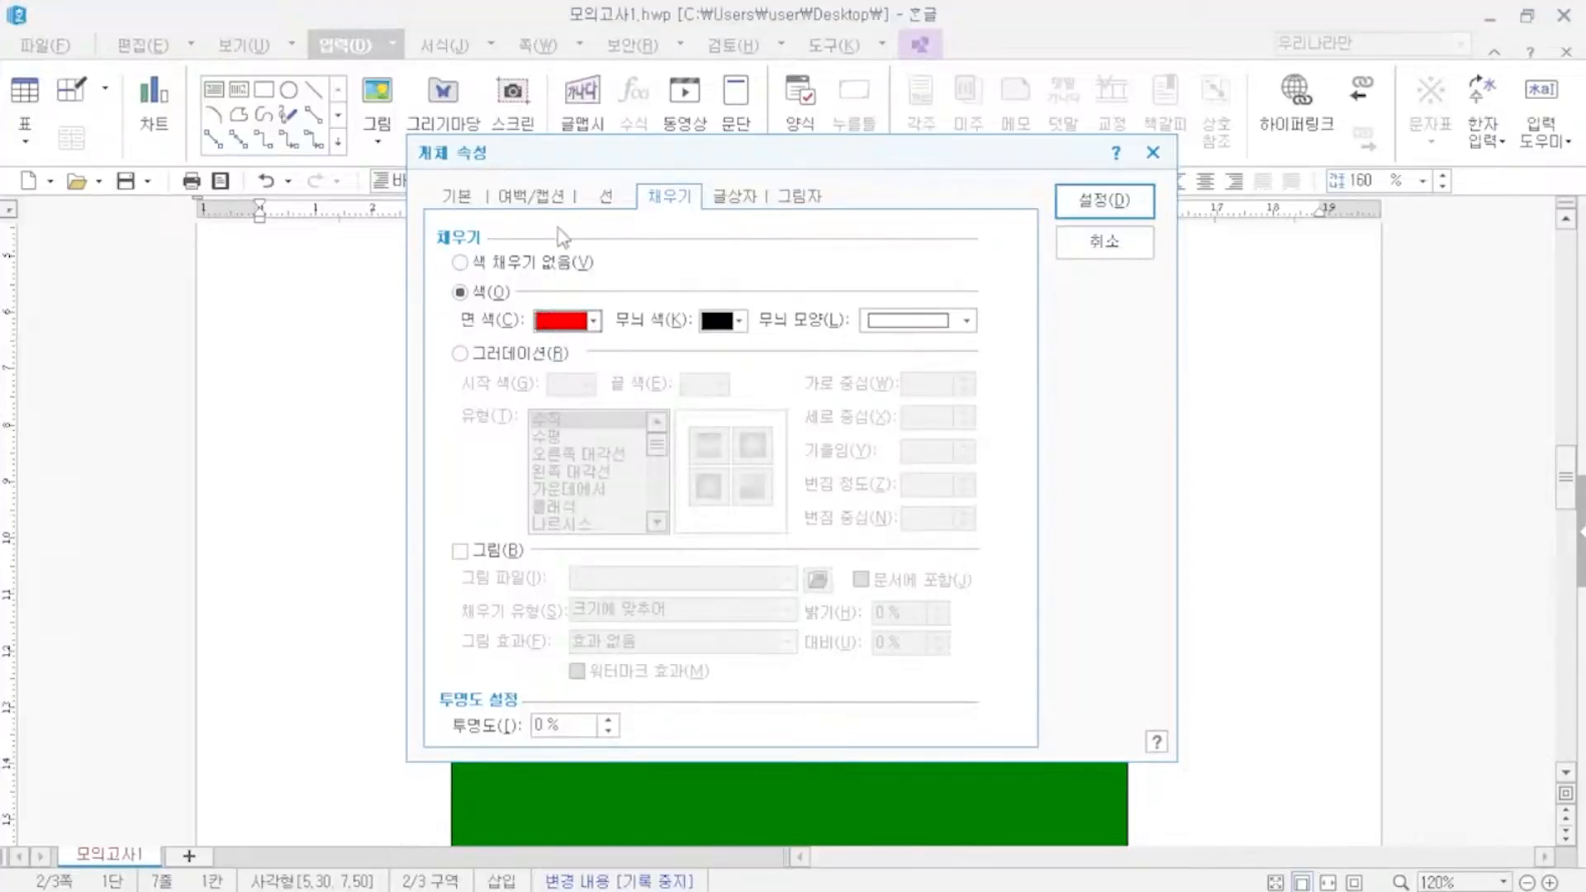
- Give the text box half-round (반원) corners and place it over the upper edge of the green shape
left_click(606, 198)
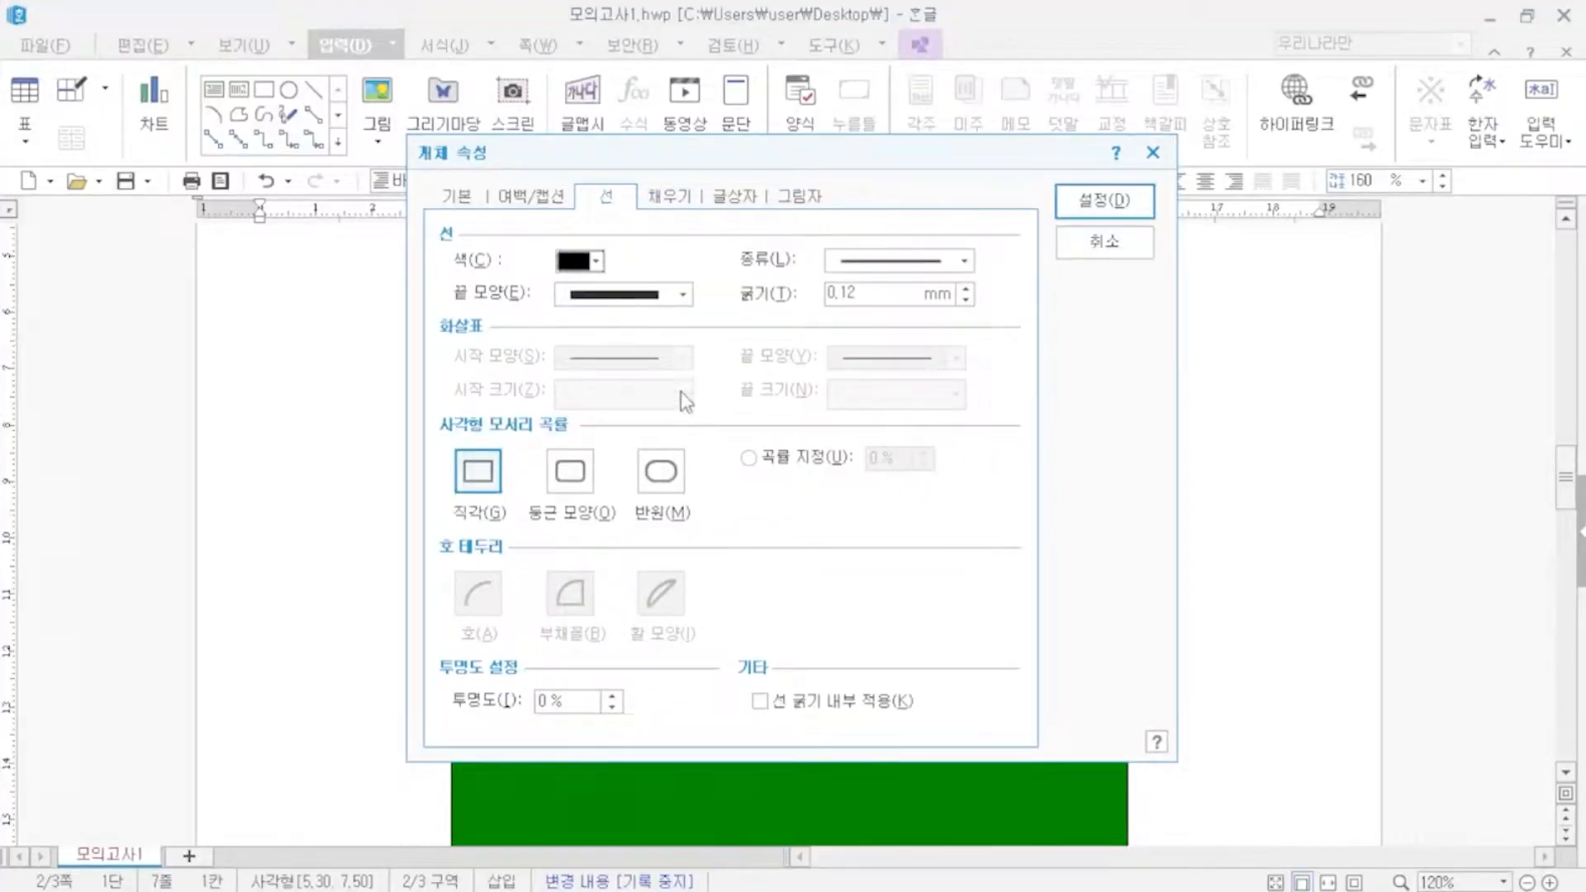
left_click(666, 474)
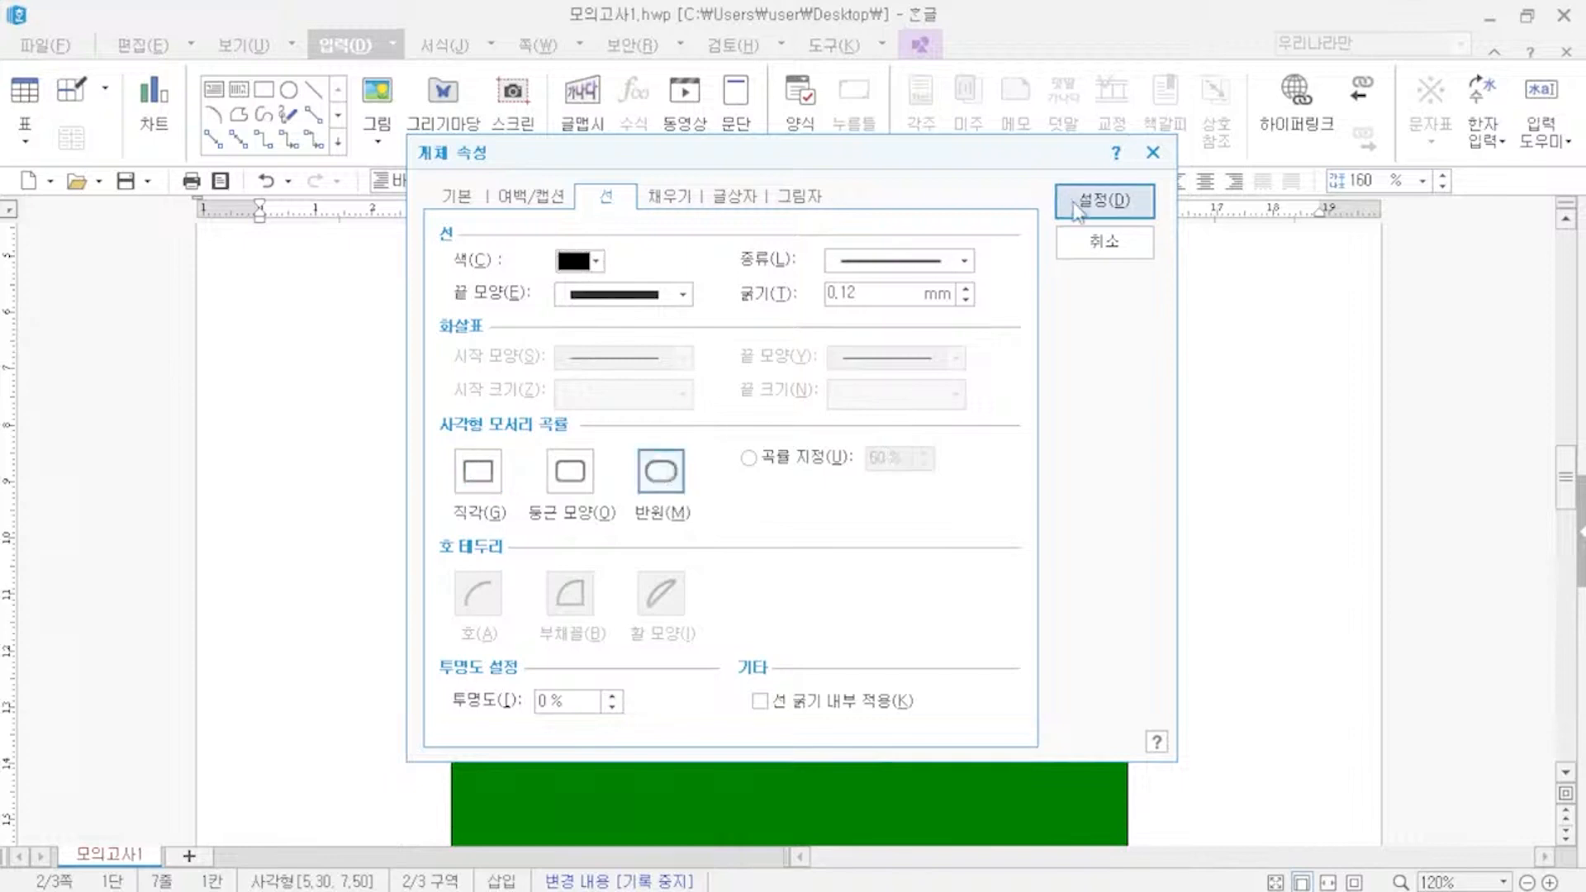
left_click(1104, 199)
left_click_drag(1022, 322, 966, 345)
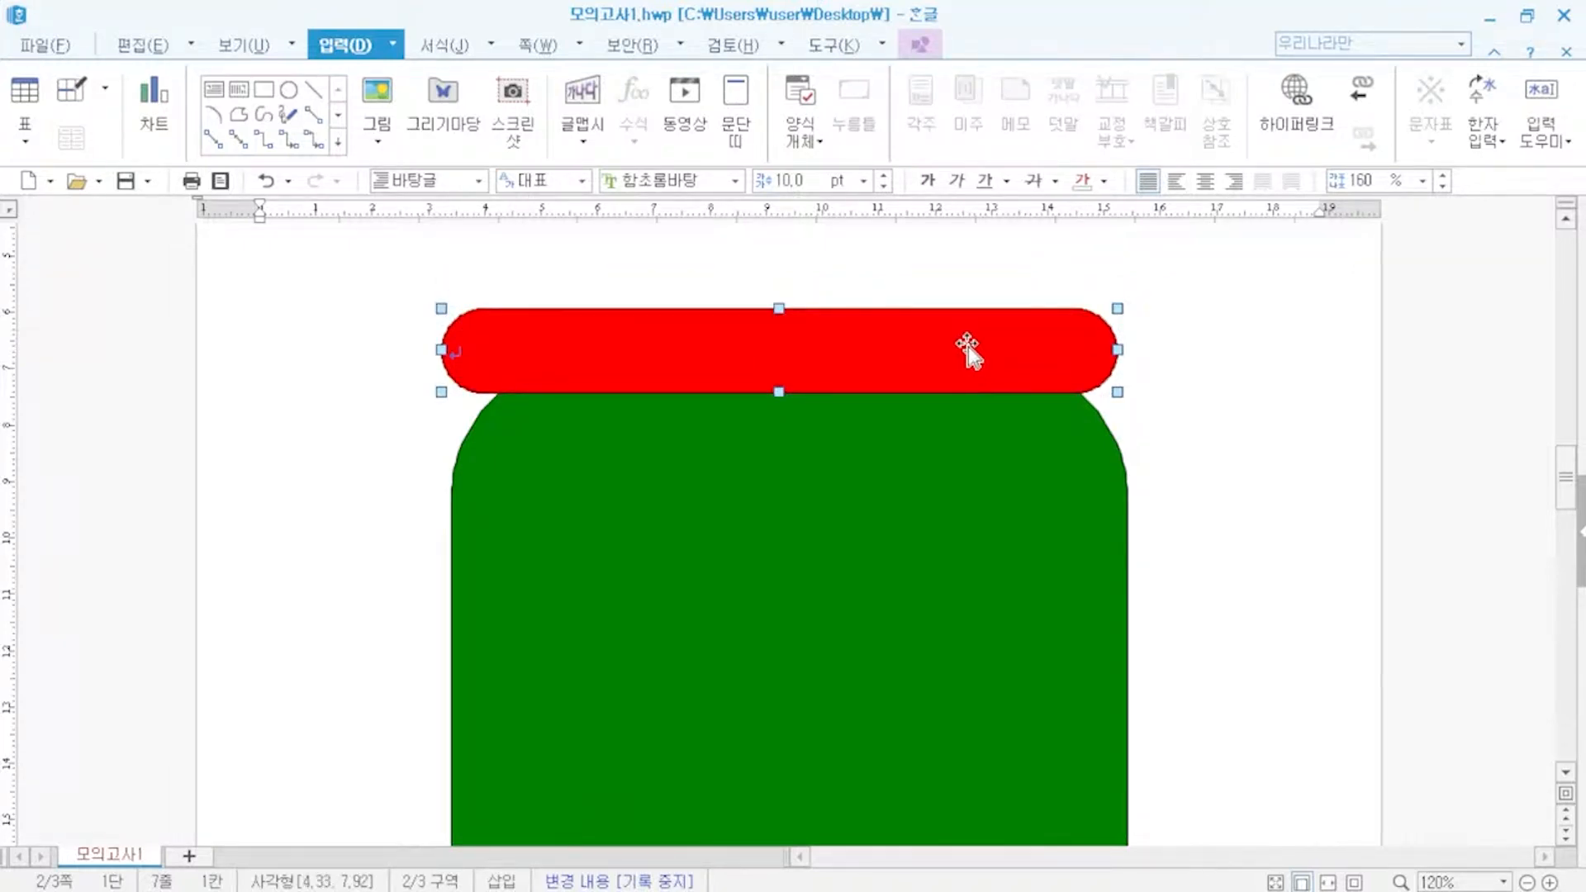
- Set the red text box's font to 돋움 at 24 pt
left_click(665, 180)
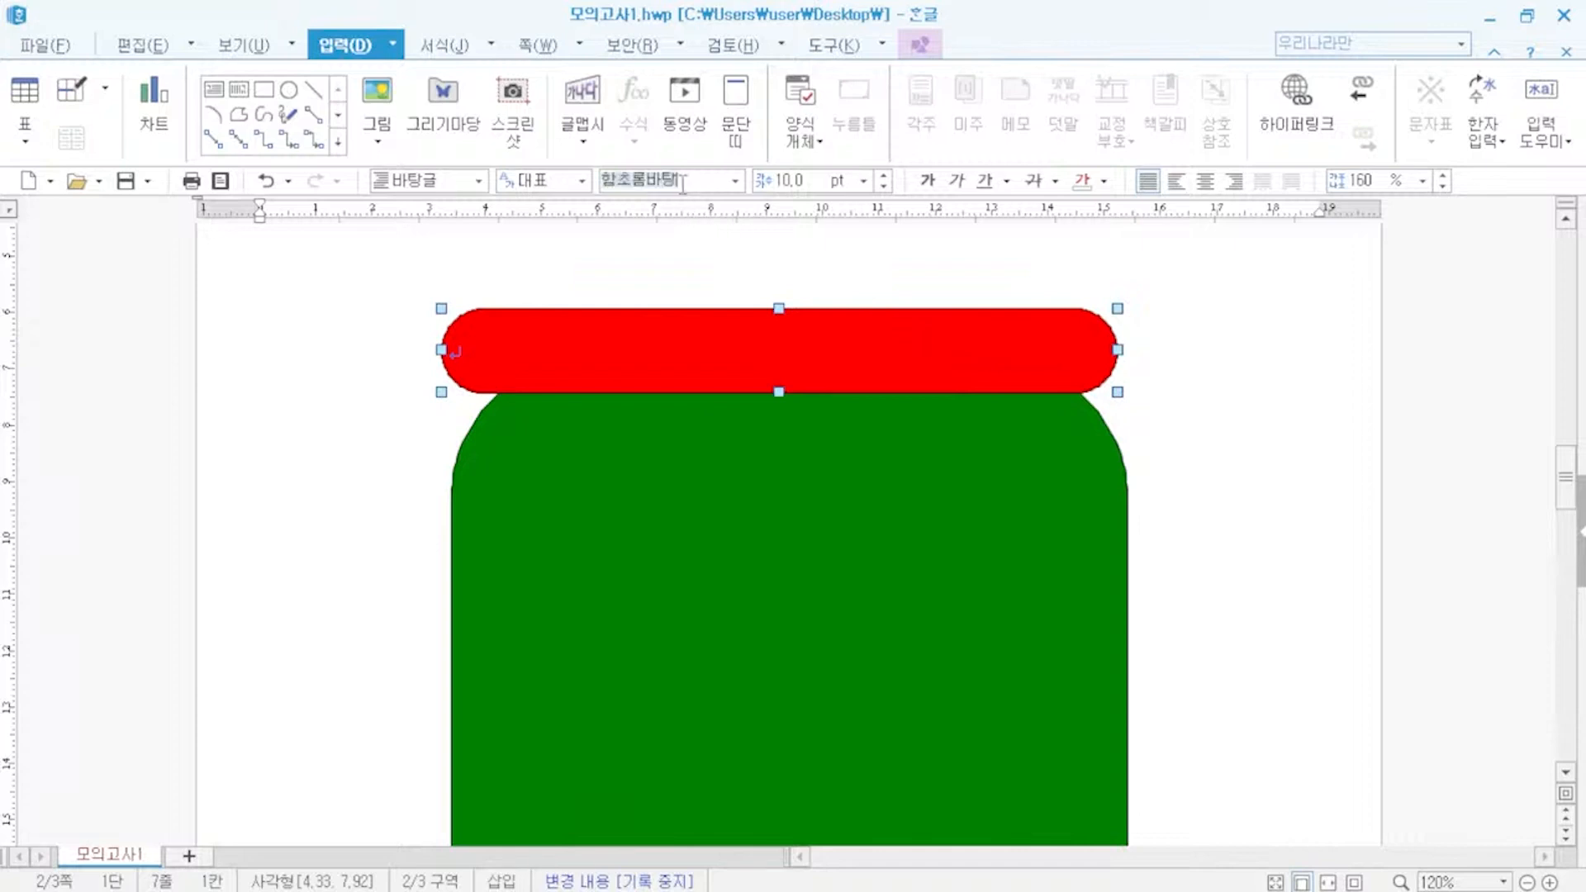
type("돋움")
key("Return")
left_click(801, 180)
type("24")
key("Return")
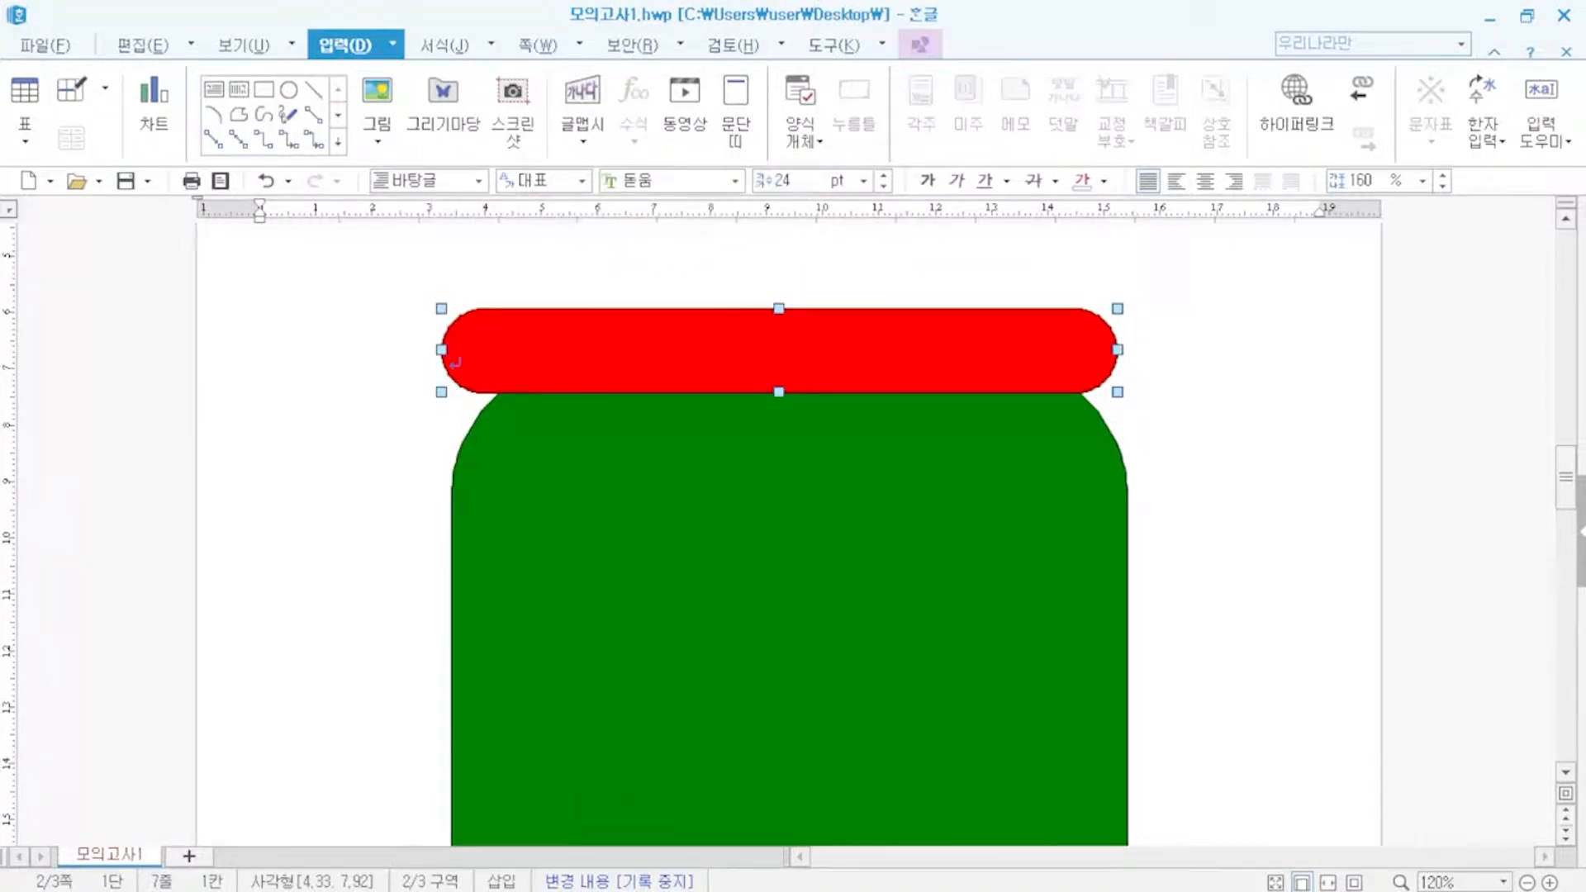
- Center the paragraph in the red text box and enter "21세기형 글로벌 도시"
left_click(1064, 380)
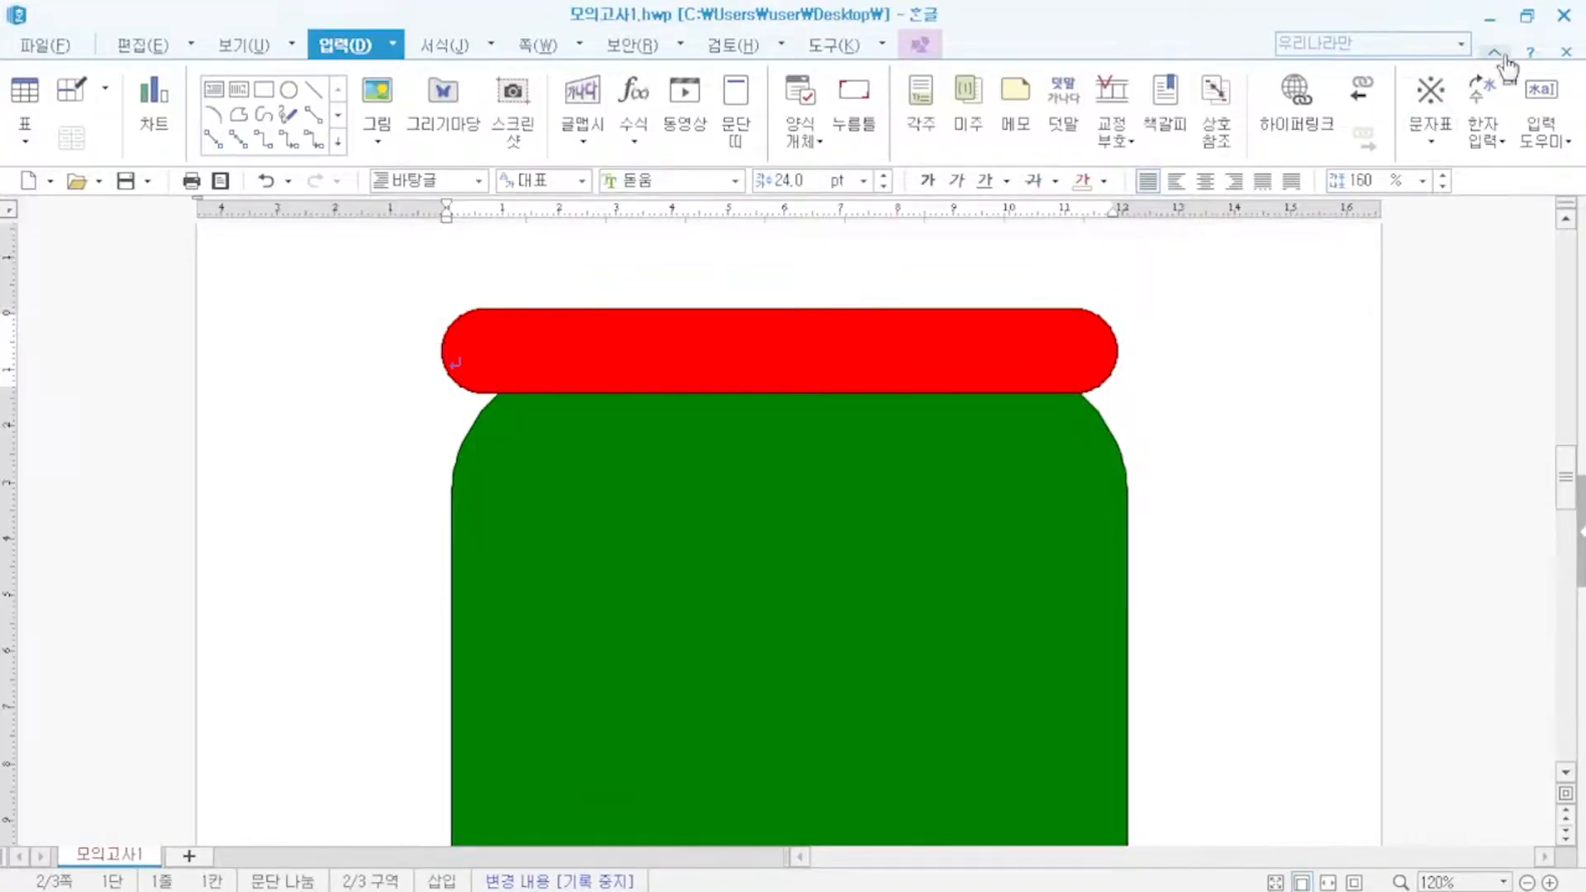
left_click(1206, 180)
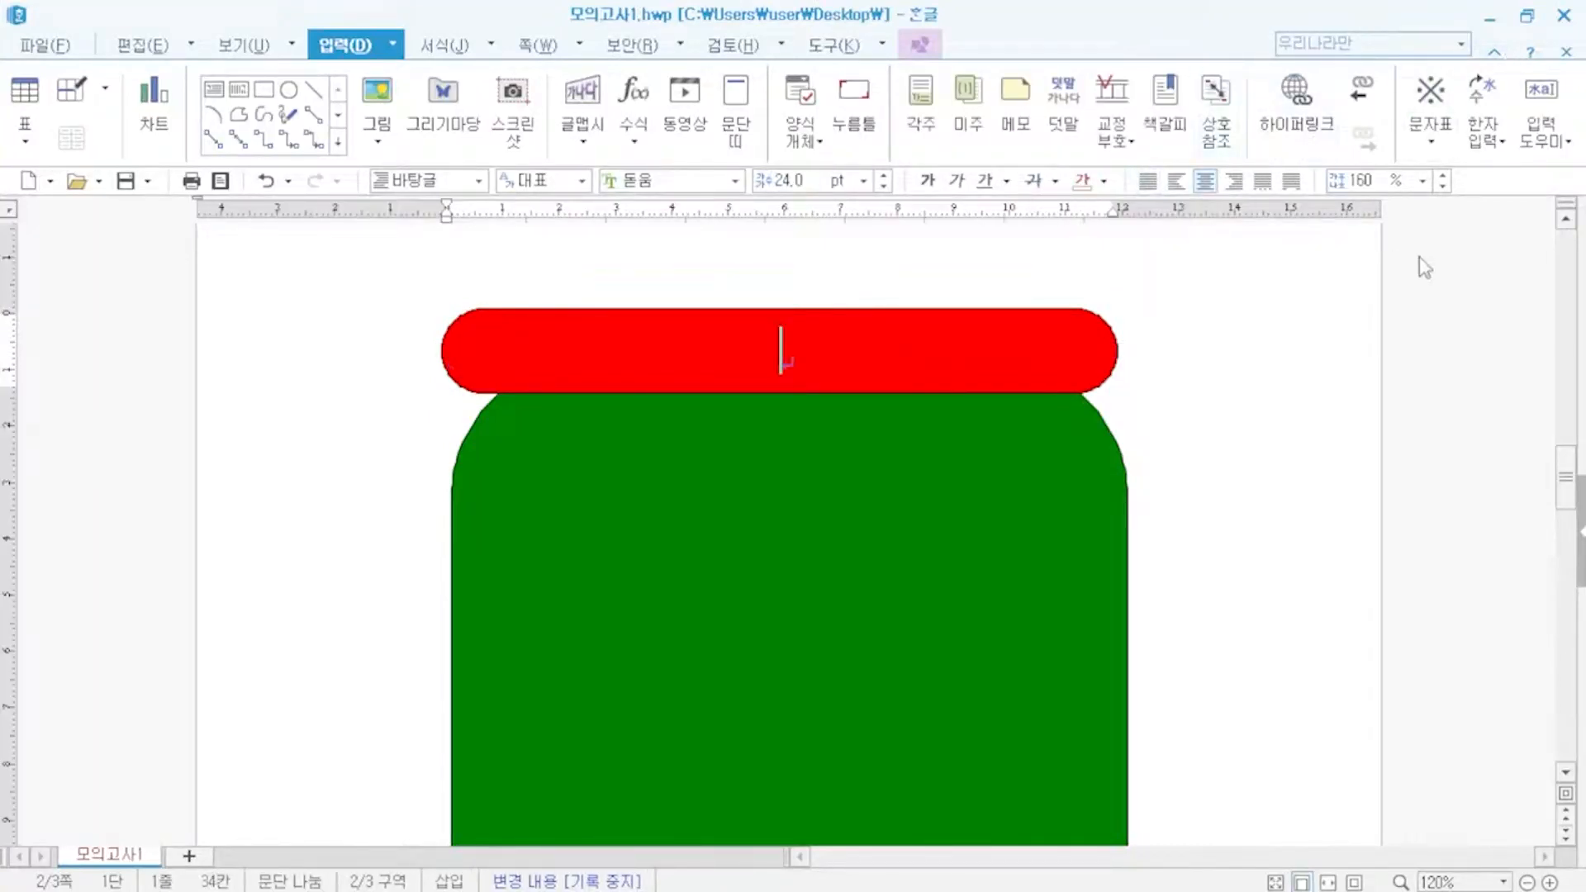
type("21세기형 글ㄹ")
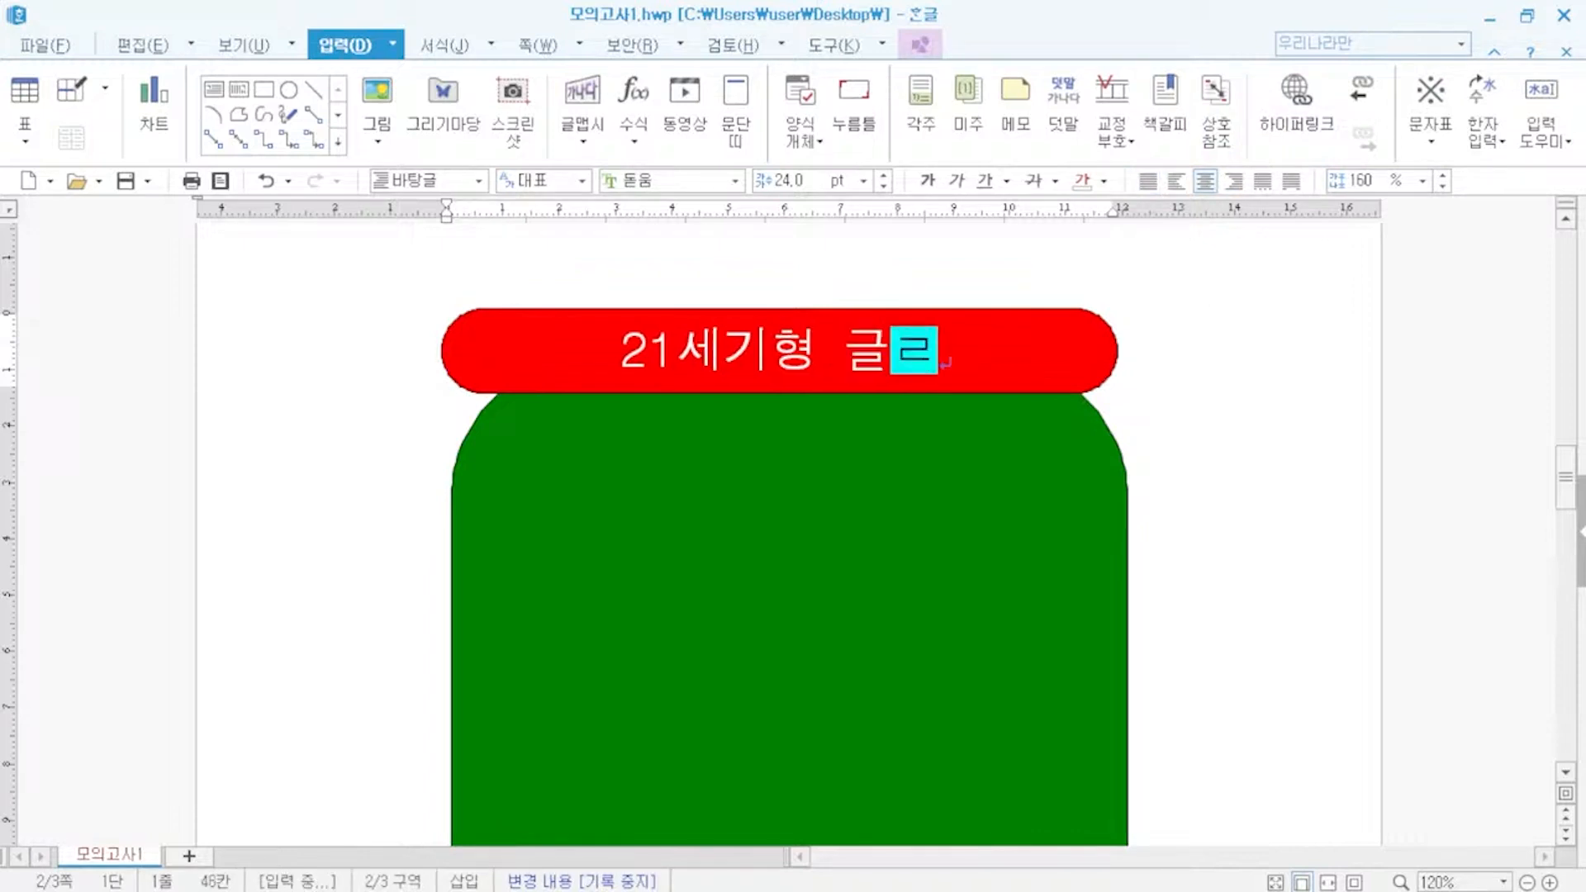
type("로벌 도시")
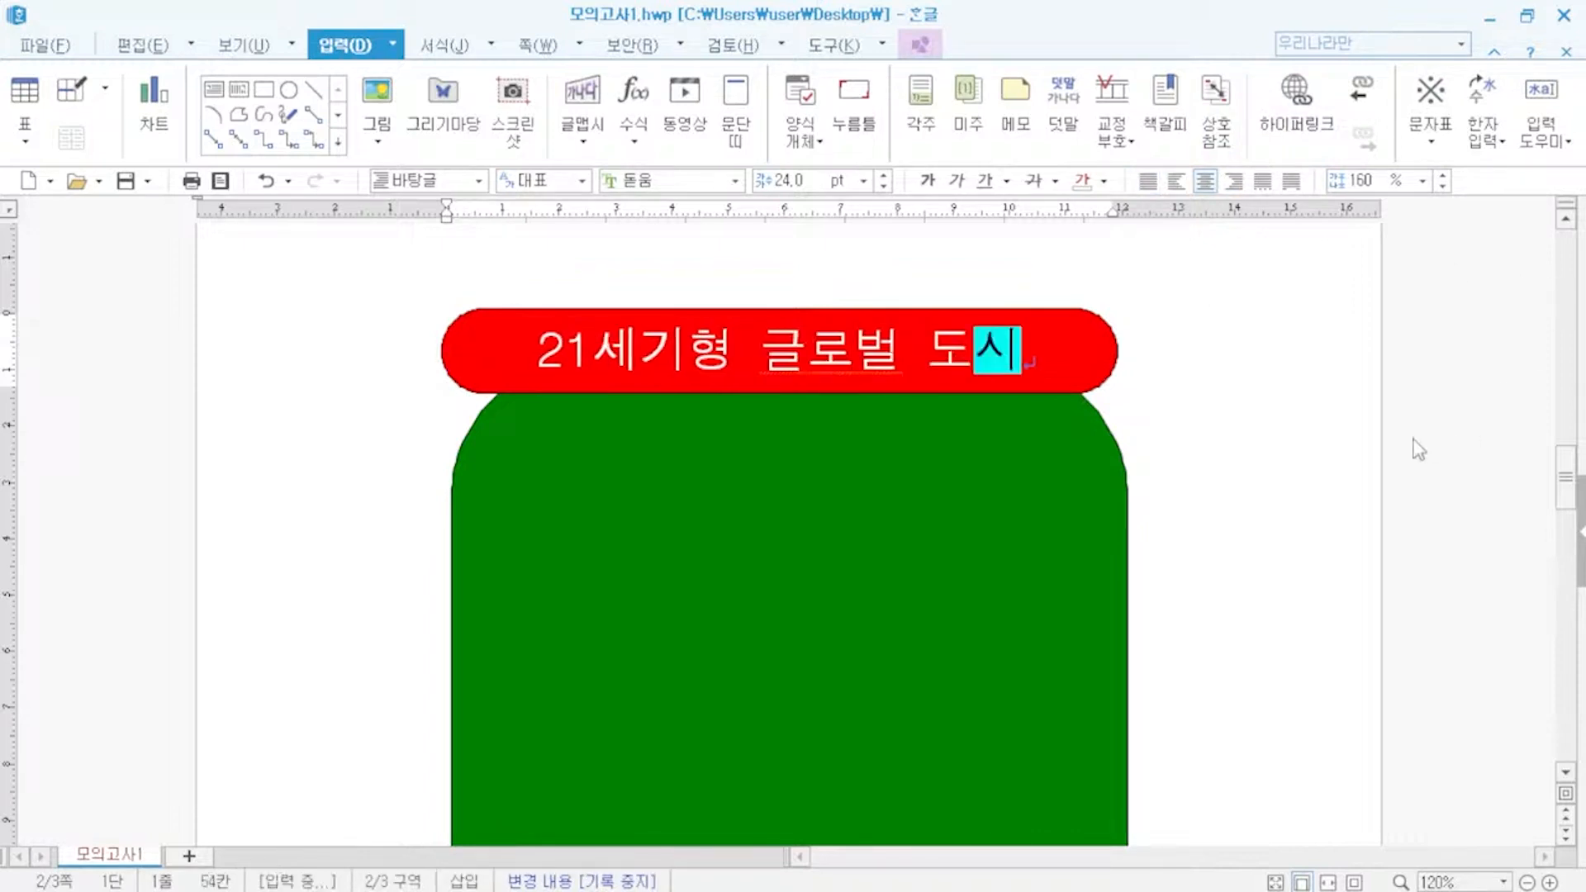
- Nudge the red title box vertically so it sits flush on the green shape's upper edge
key("shift+Escape")
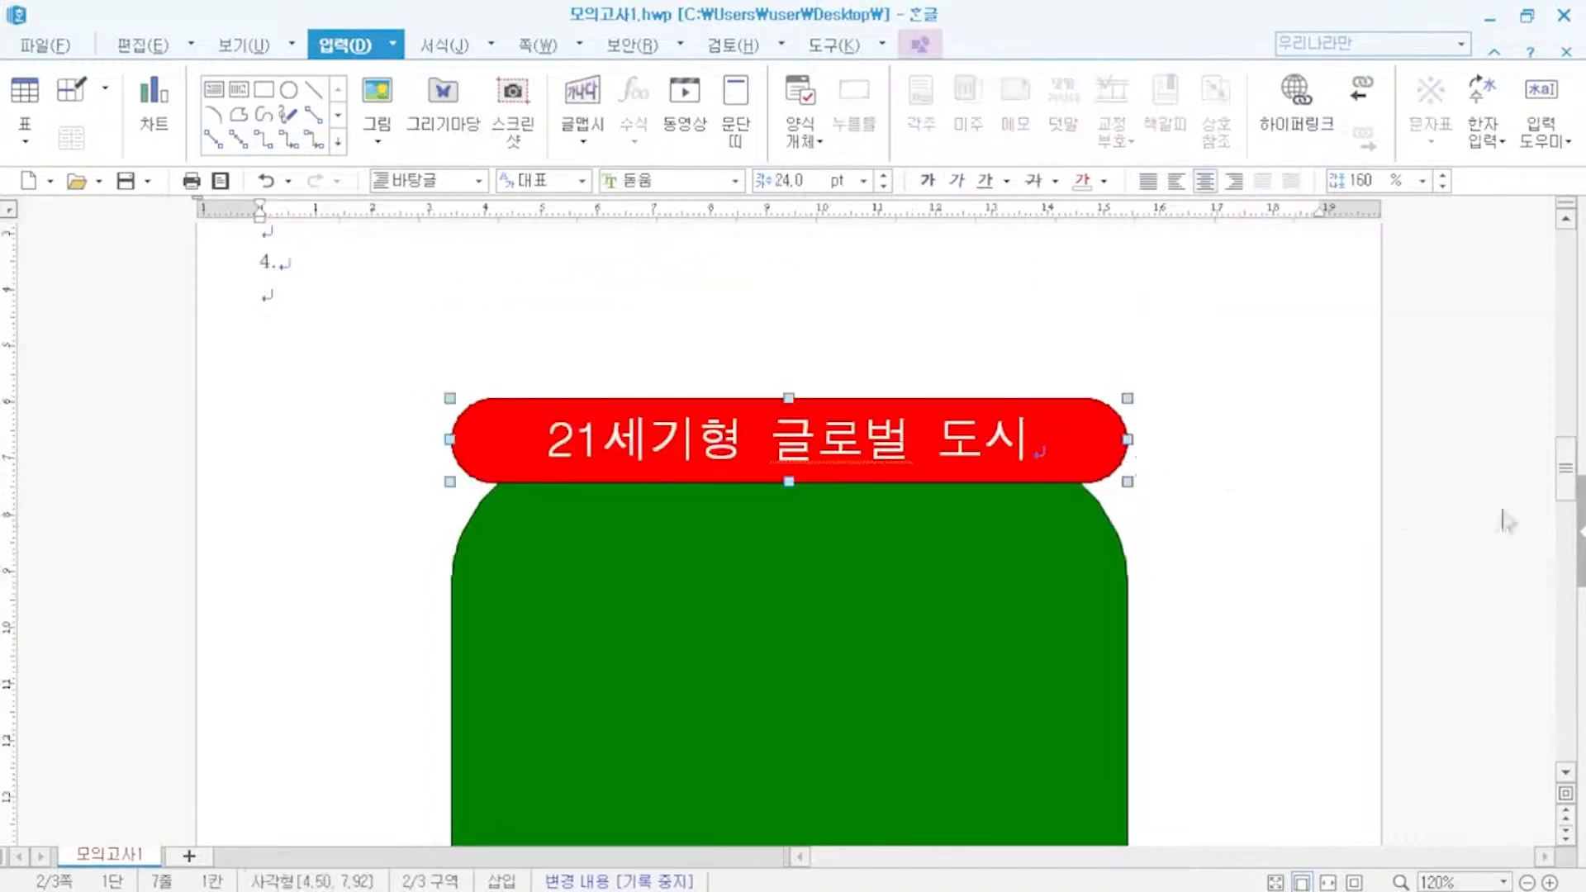
key("Down")
key("Down")
key("Down")
key("Up")
key("Up")
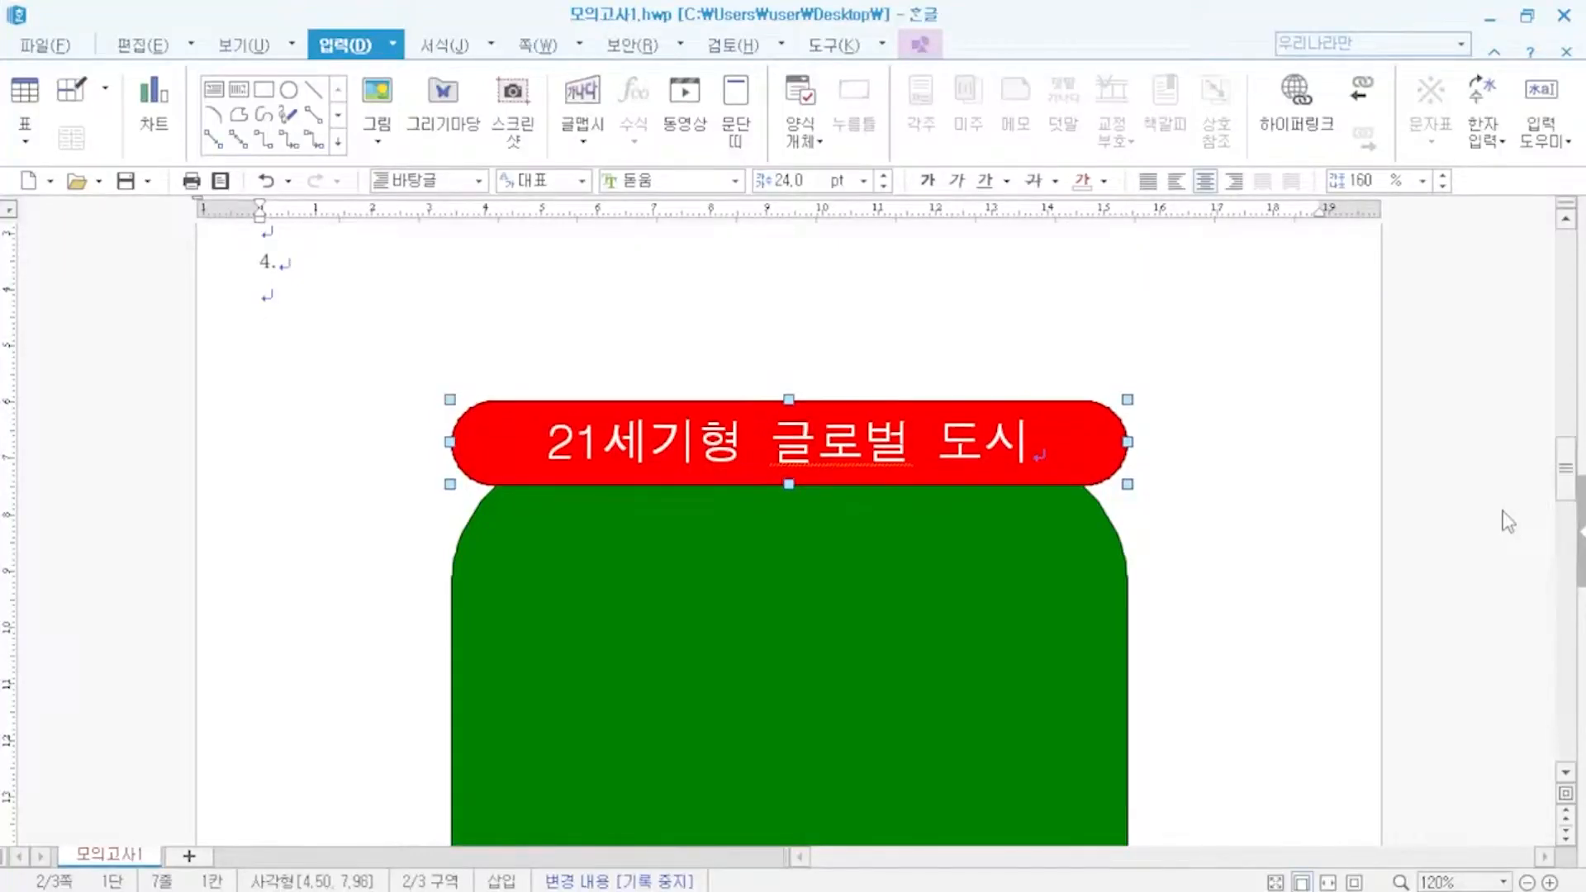
key("Escape")
- Draw a rectangle about 14 × 13 mm beside the green shape and give it rounded (둥근 모양) corners
scroll(844, 421, "down", 3)
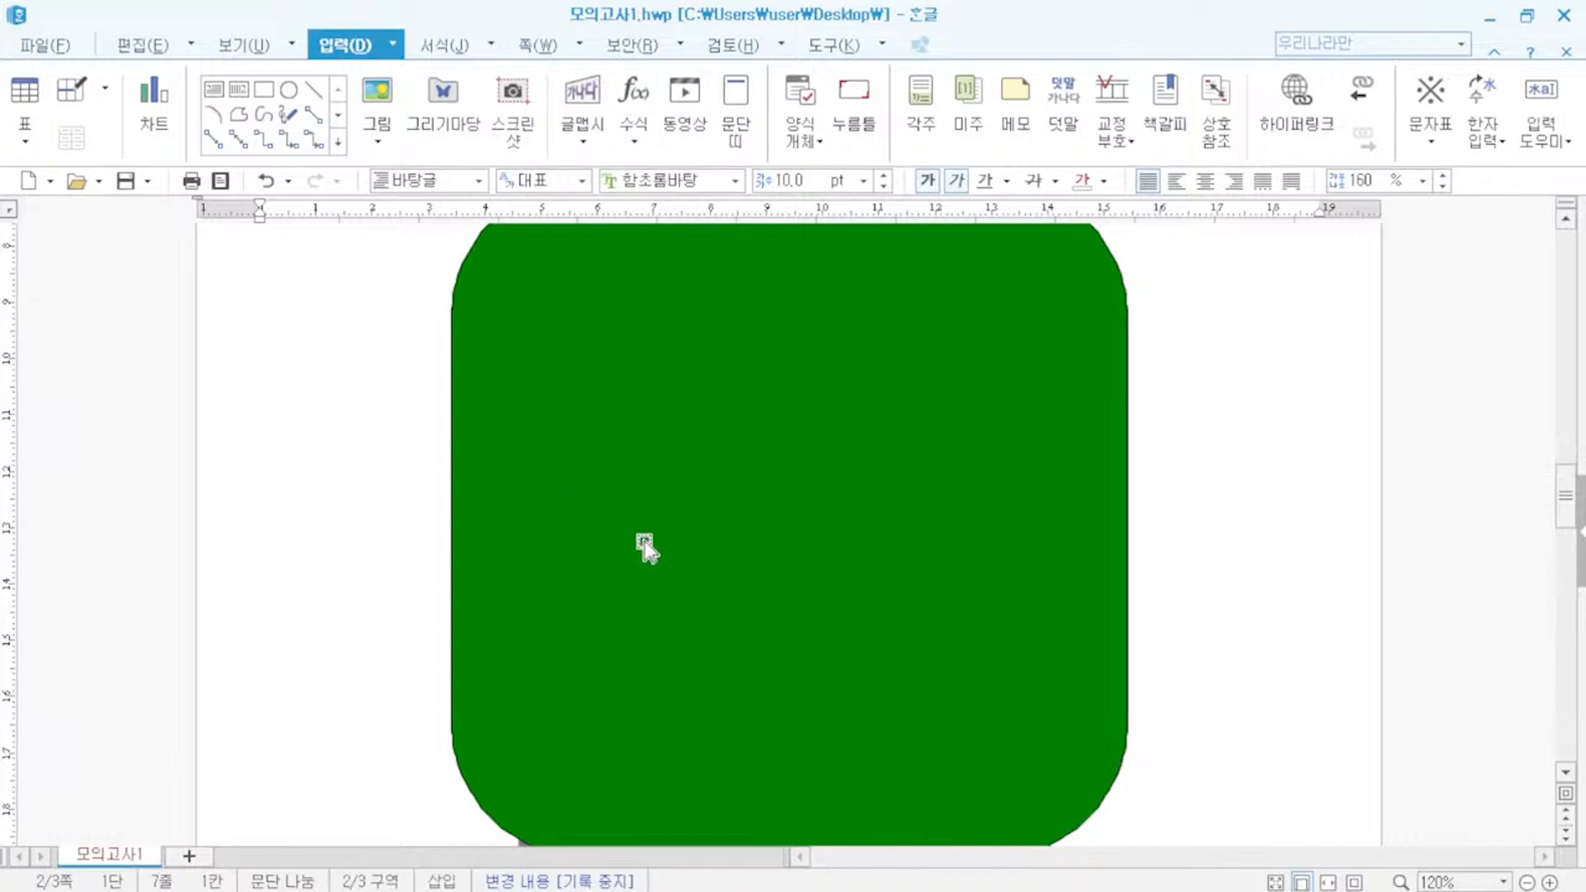
left_click(264, 89)
left_click_drag(273, 327, 350, 398)
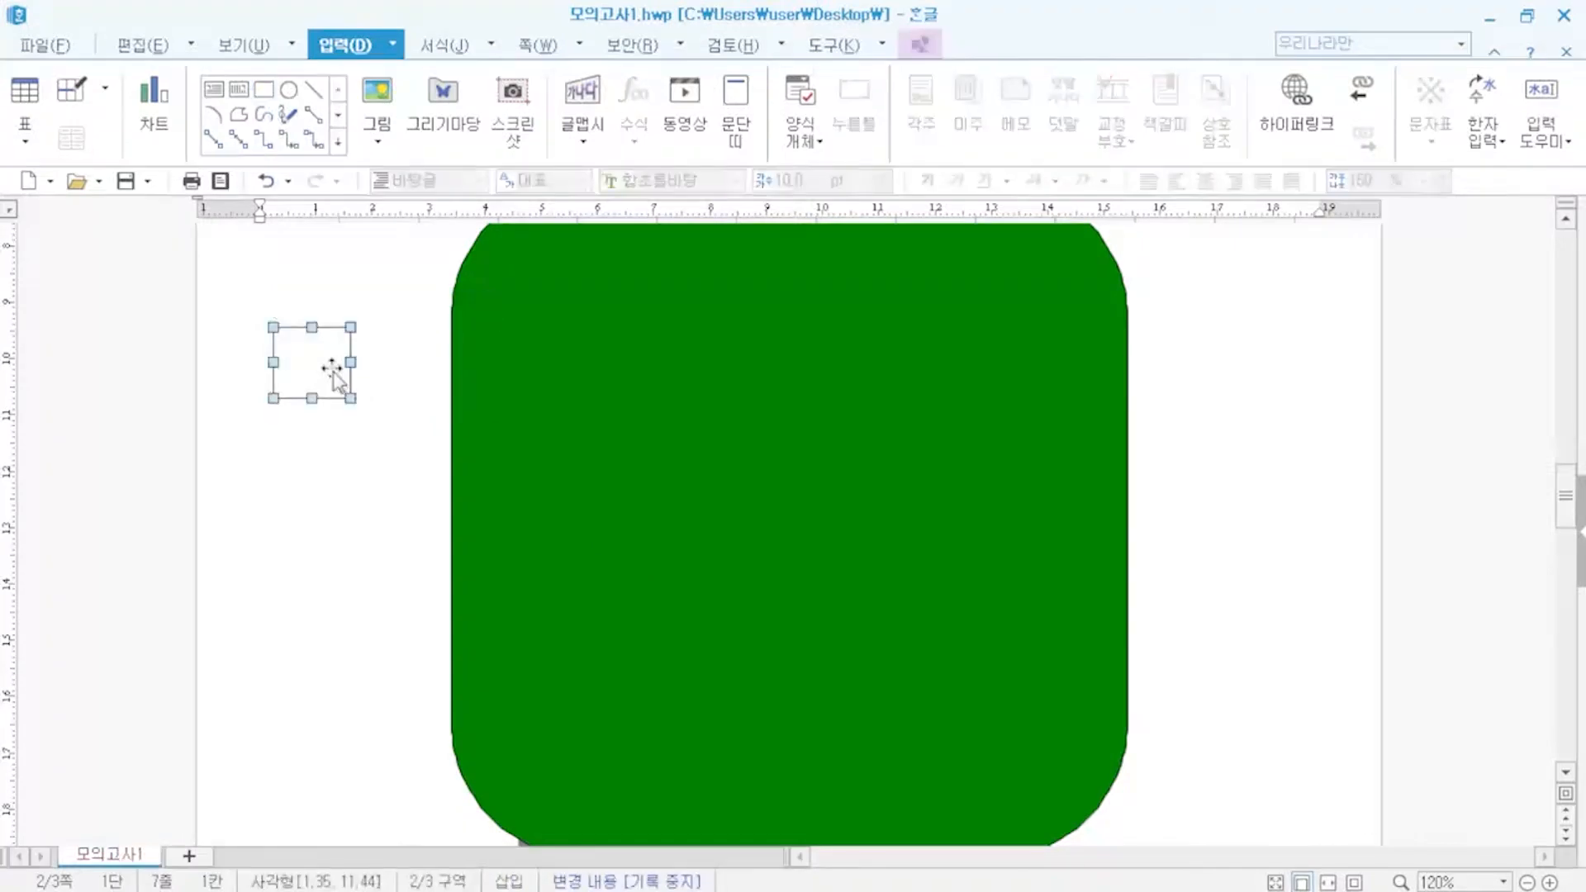
double_click(333, 364)
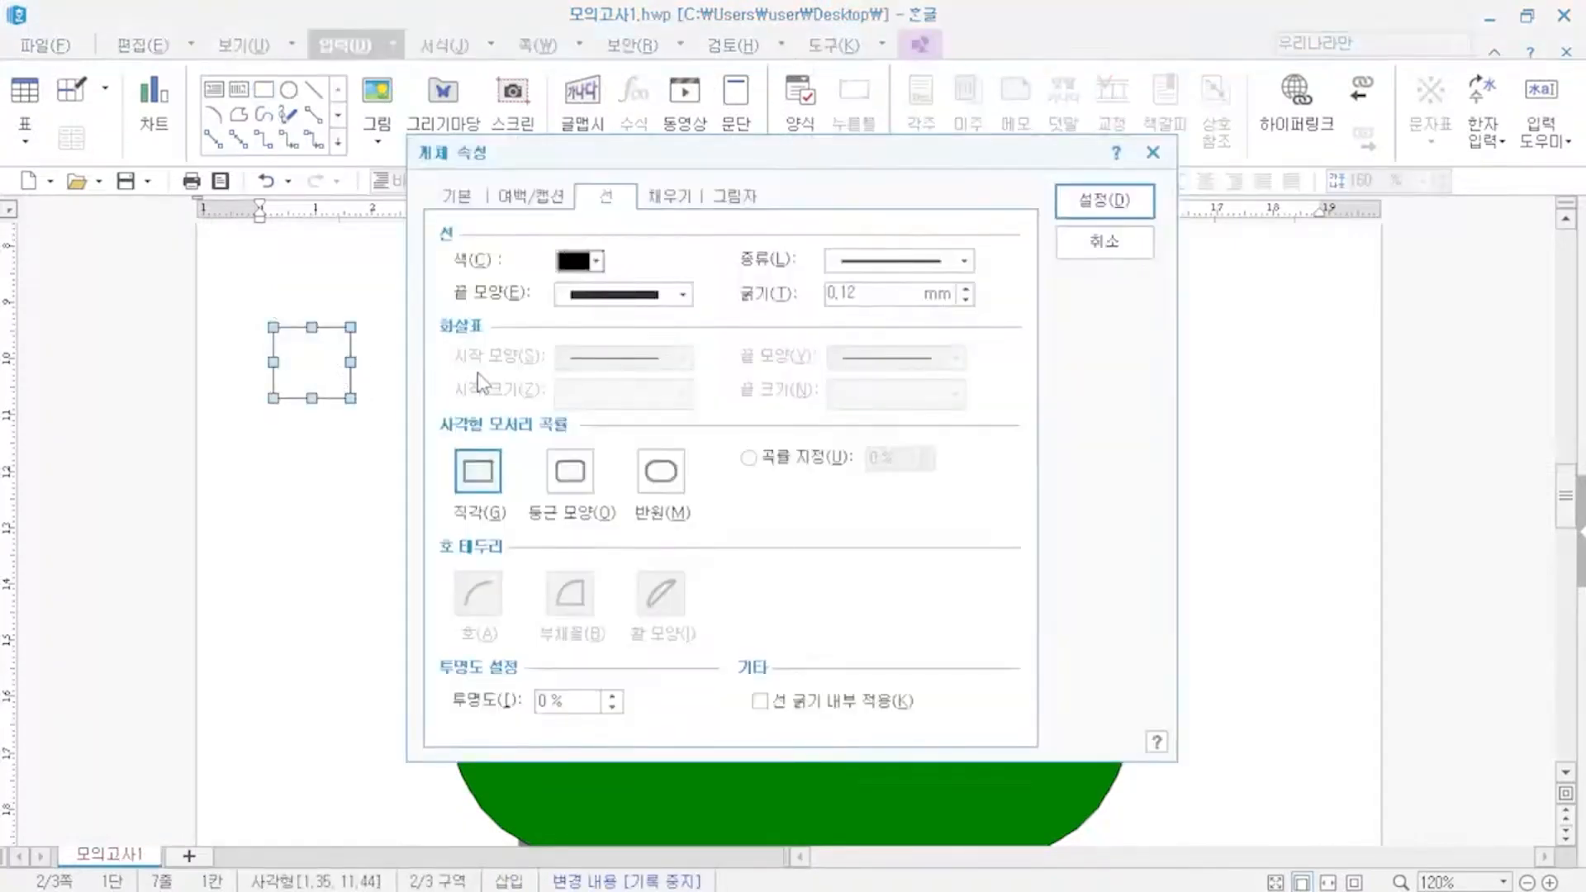
left_click(556, 479)
- Set the small rounded rectangle's width and height to 15 mm and lock its size
left_click(465, 201)
left_click(749, 263)
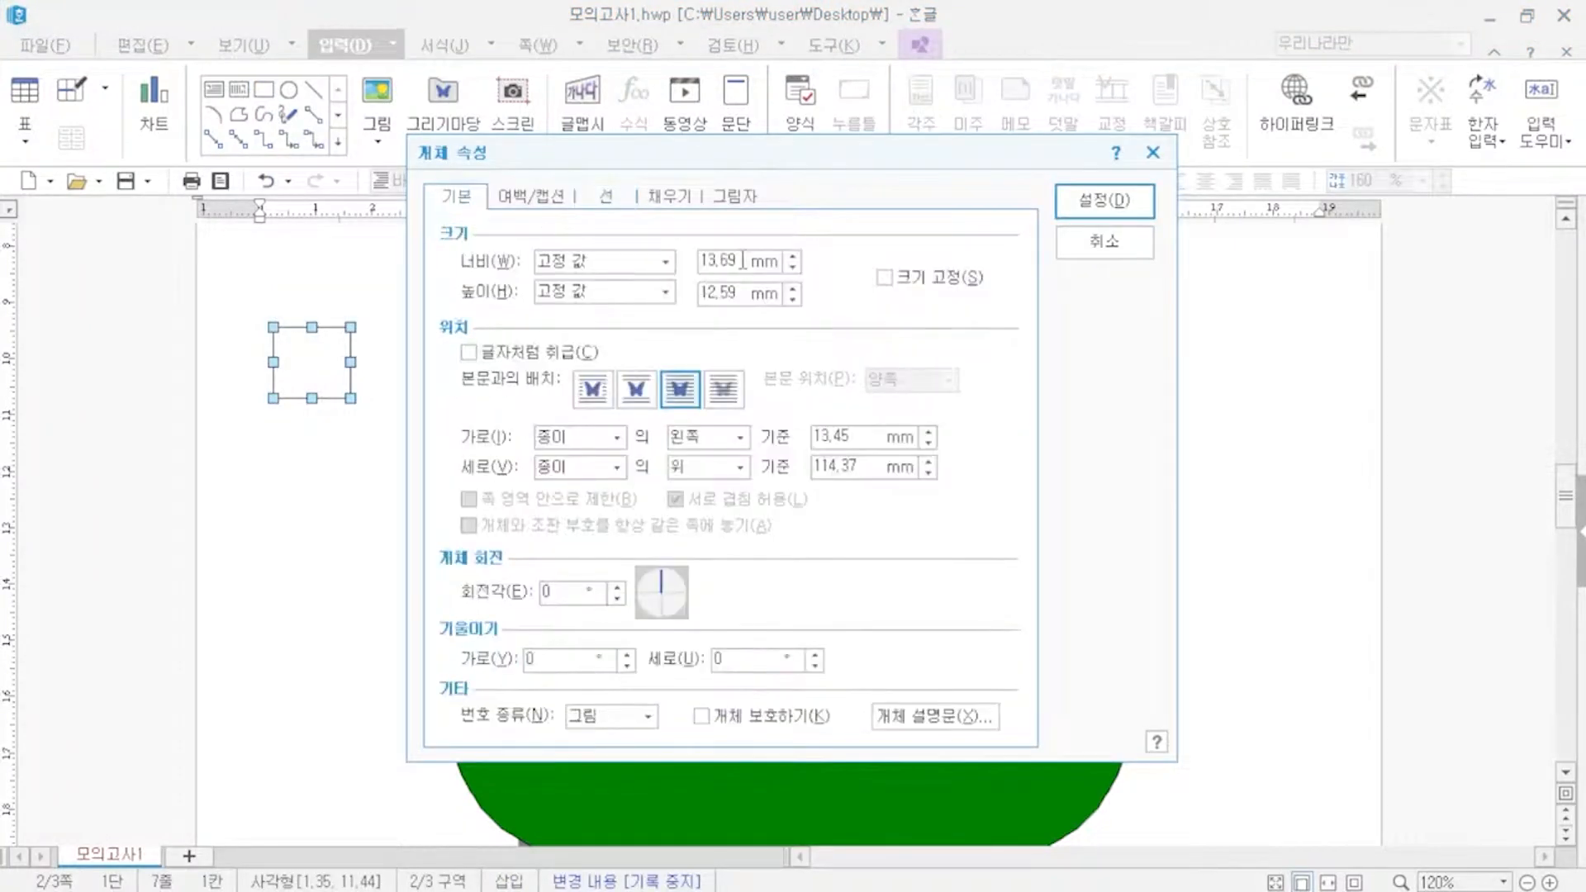
type("15")
key("Tab")
key("Tab")
type("15")
key("Tab")
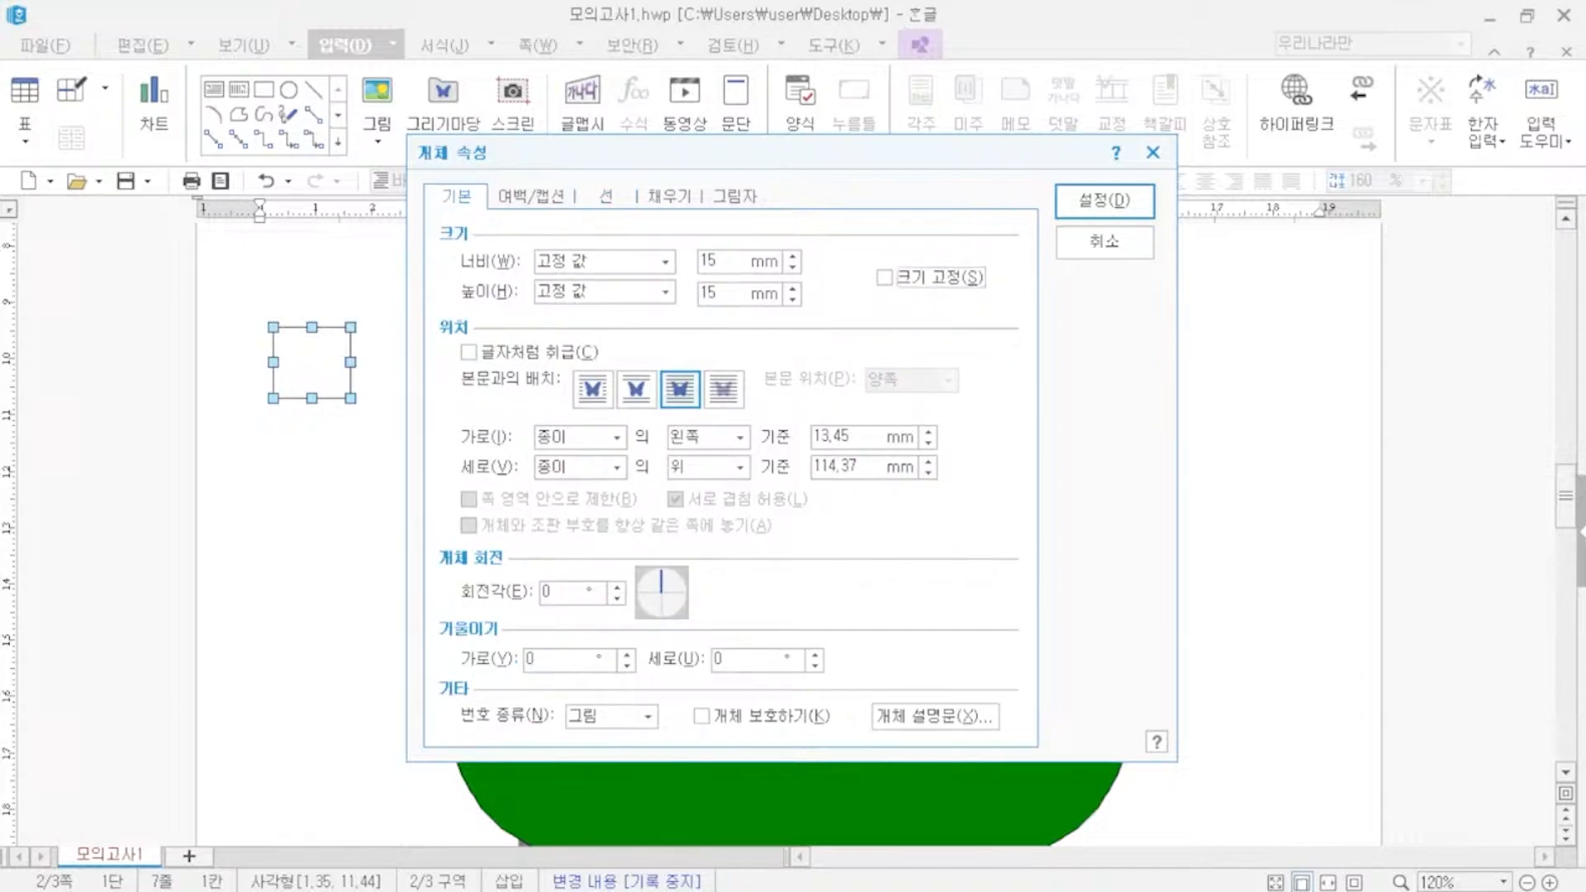
key("space")
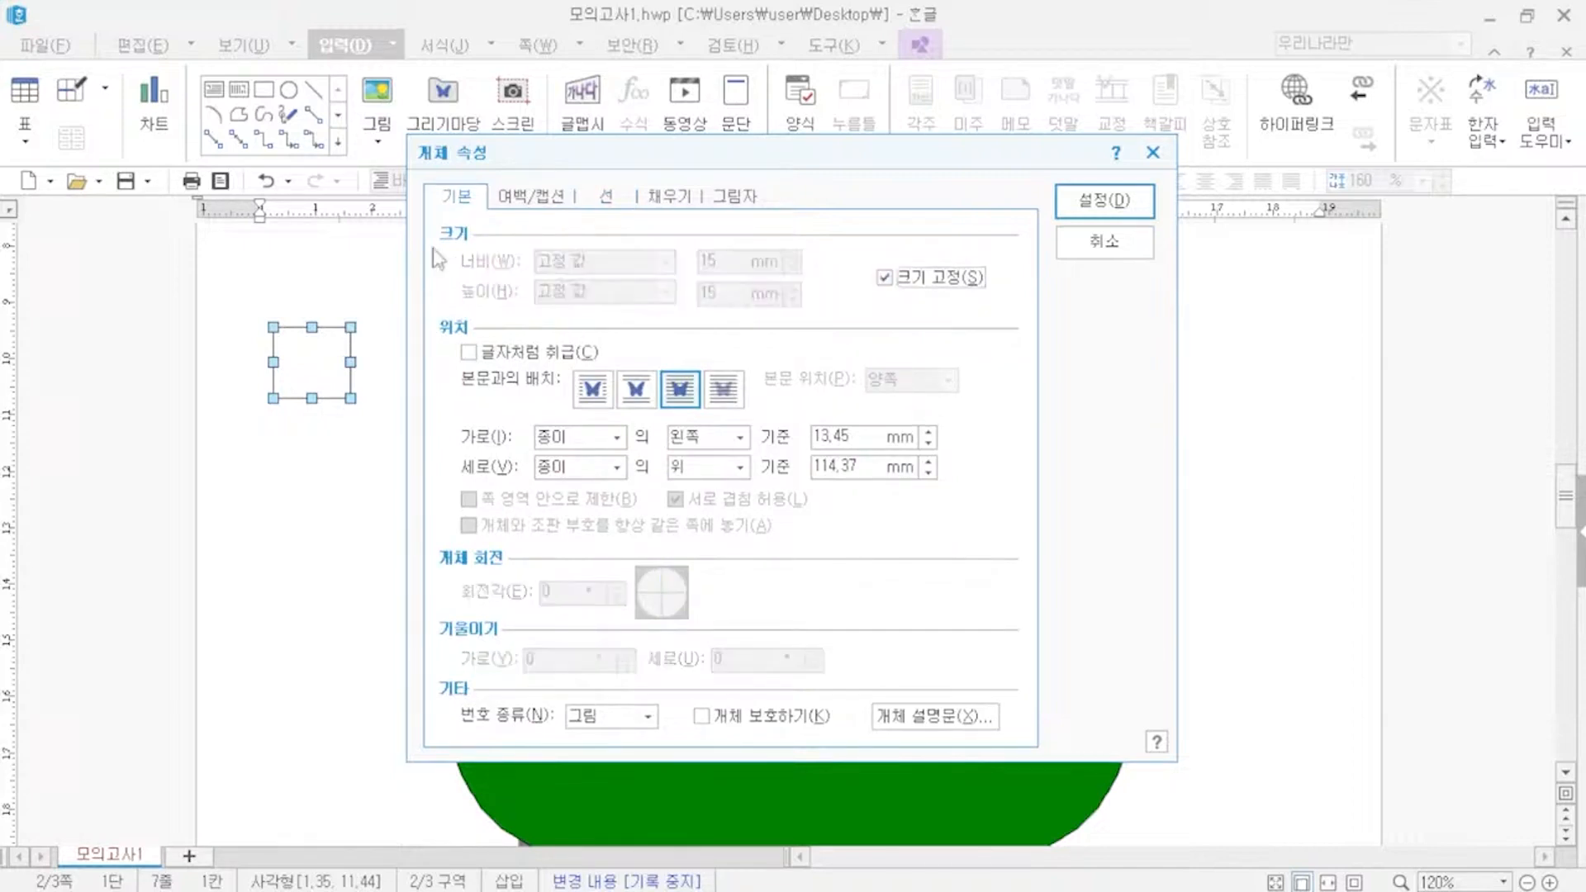
left_click(1104, 200)
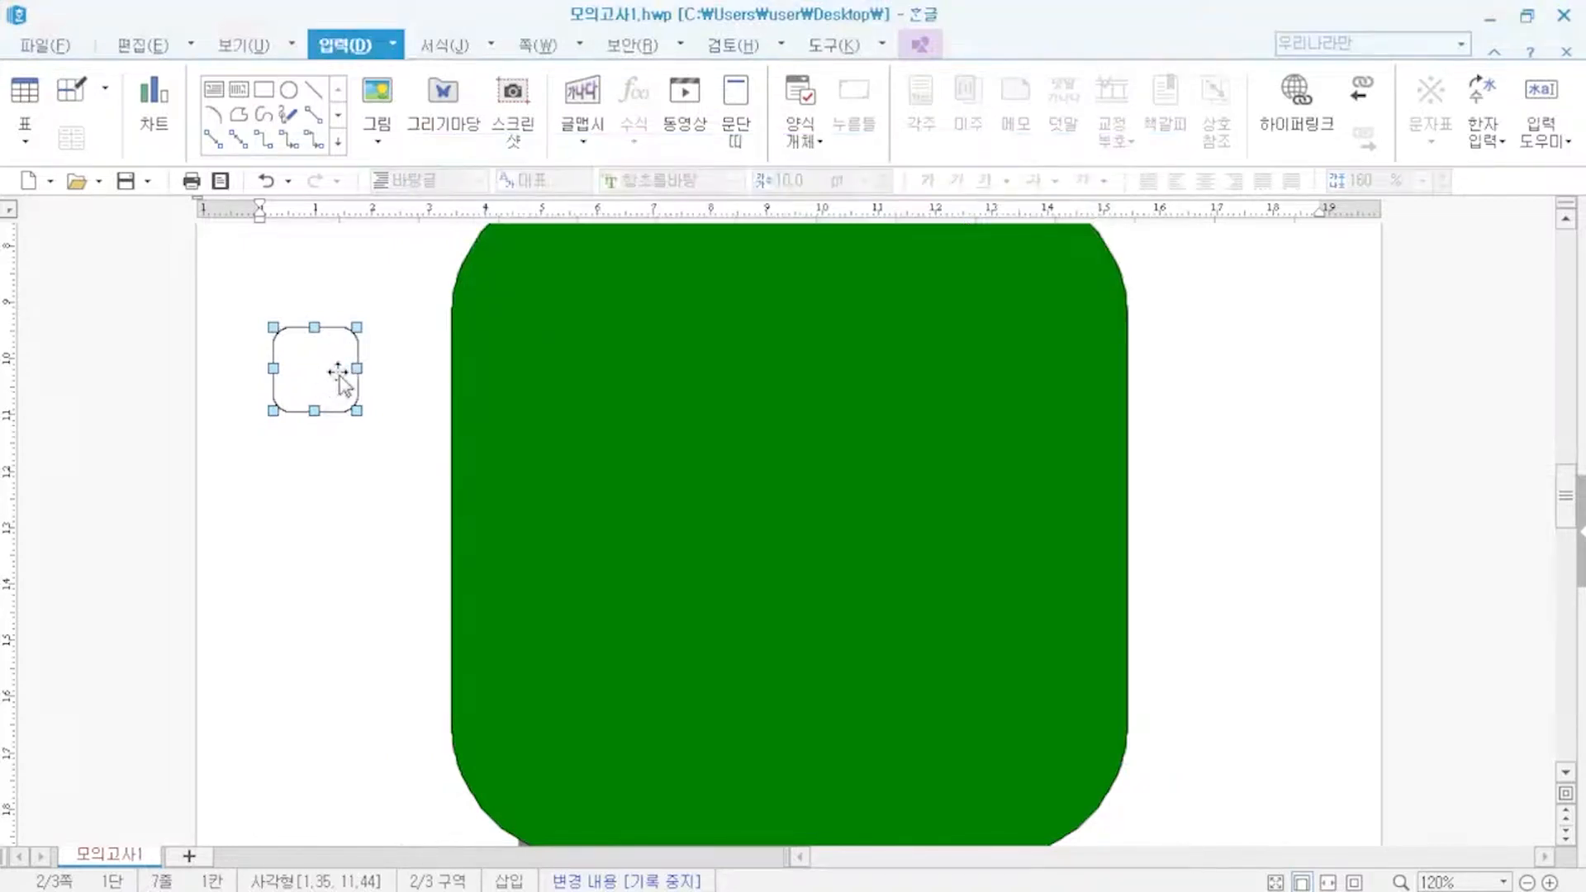
- Make the rounded square hold text (도형 안에 글자 넣기) and format it as centered 굴림 at 20 pt
right_click(341, 382)
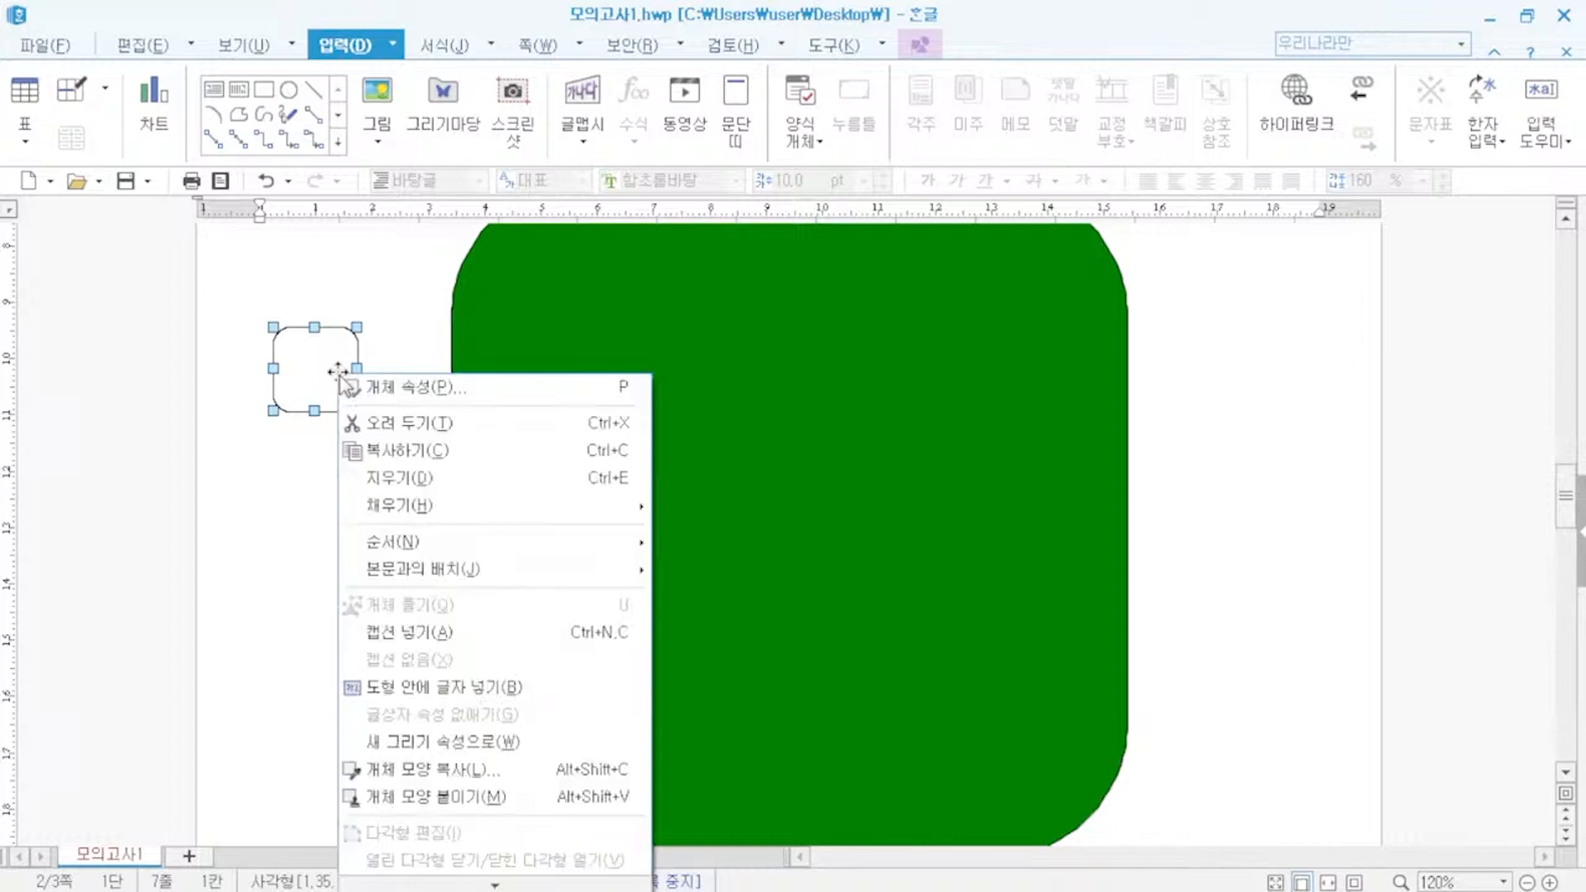
left_click(430, 689)
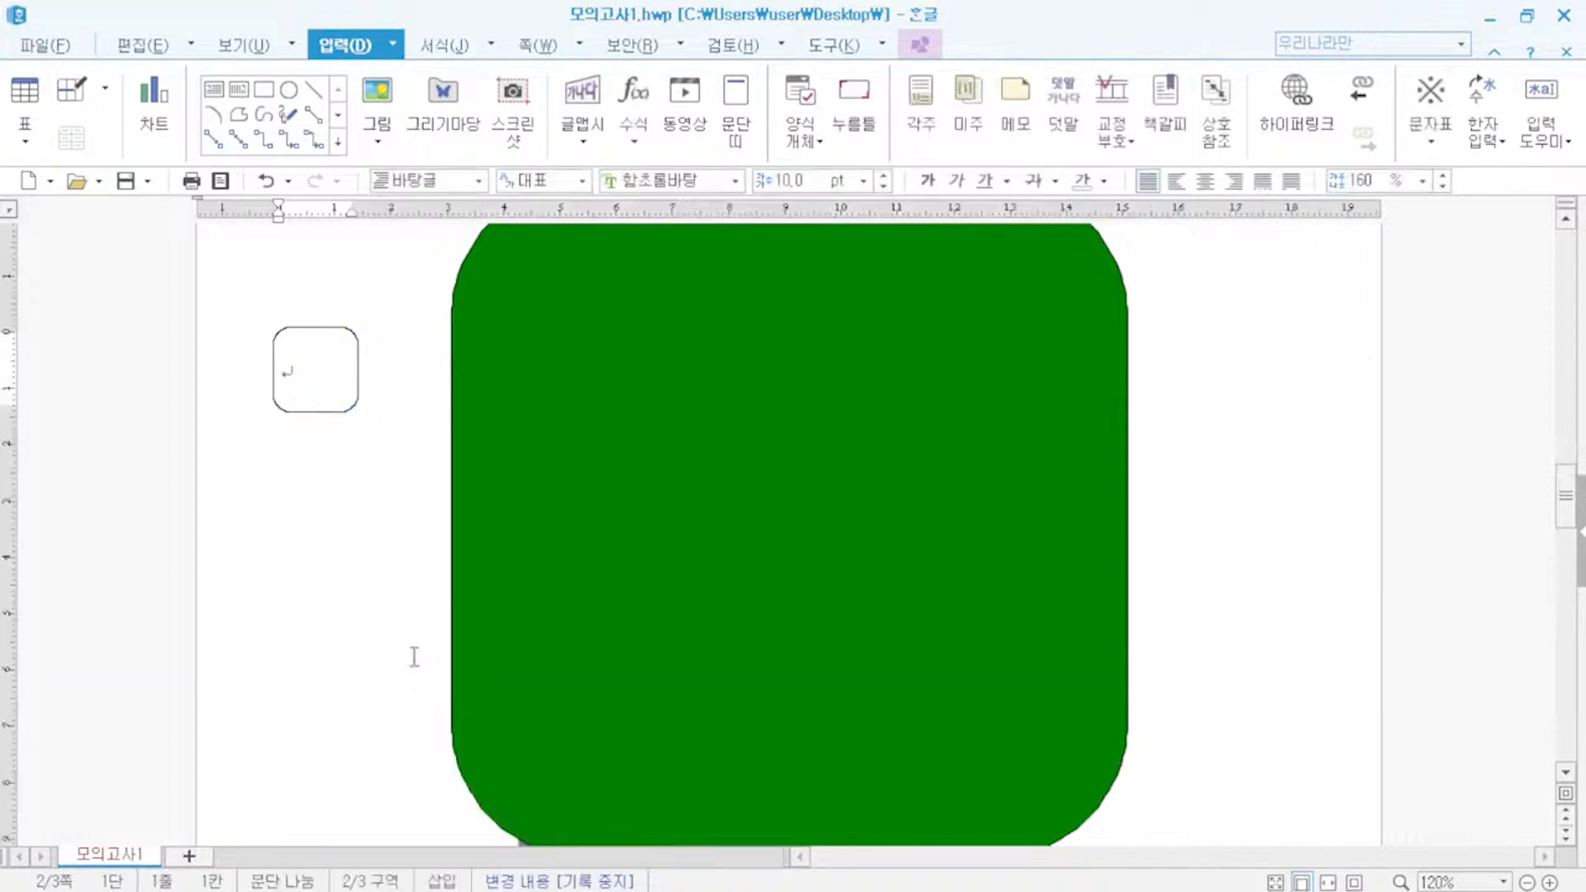
left_click(323, 413)
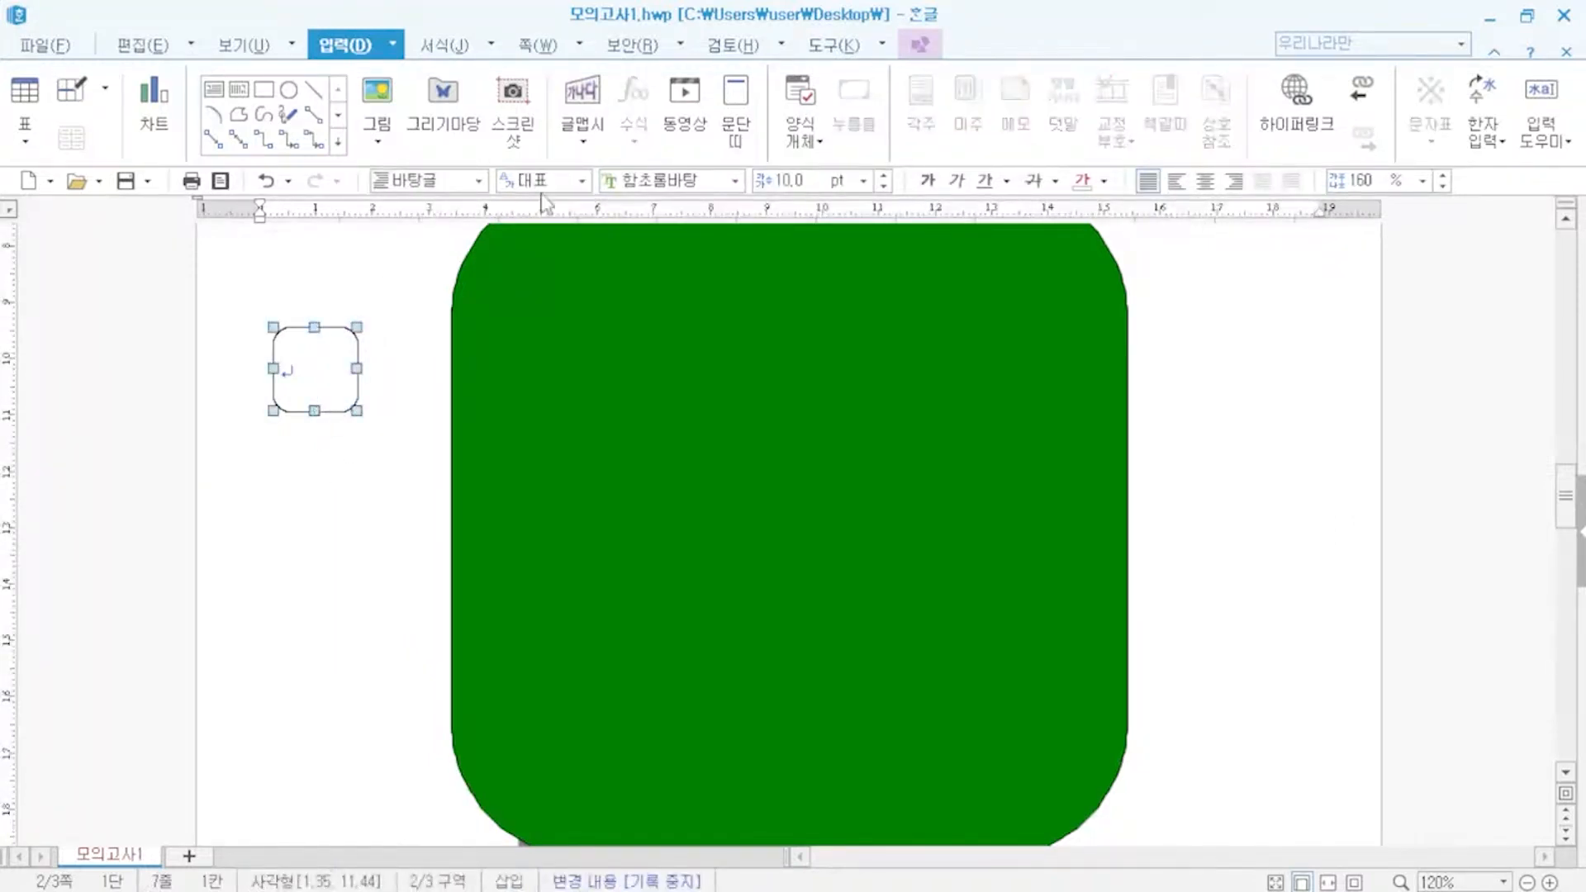
left_click(726, 182)
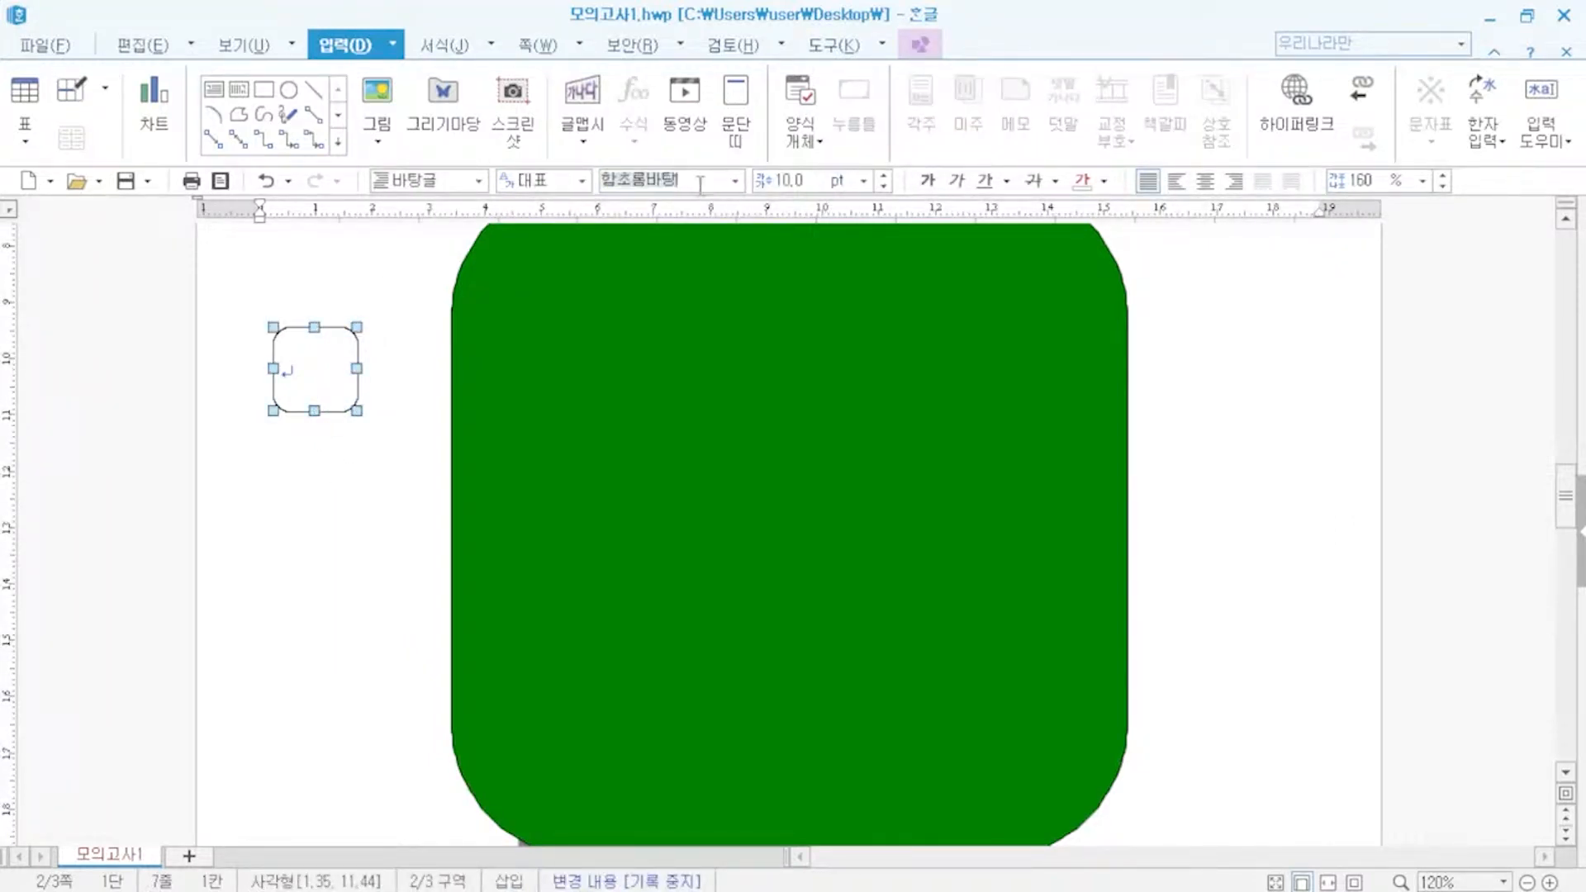
type("굴림")
key("Return")
left_click(801, 180)
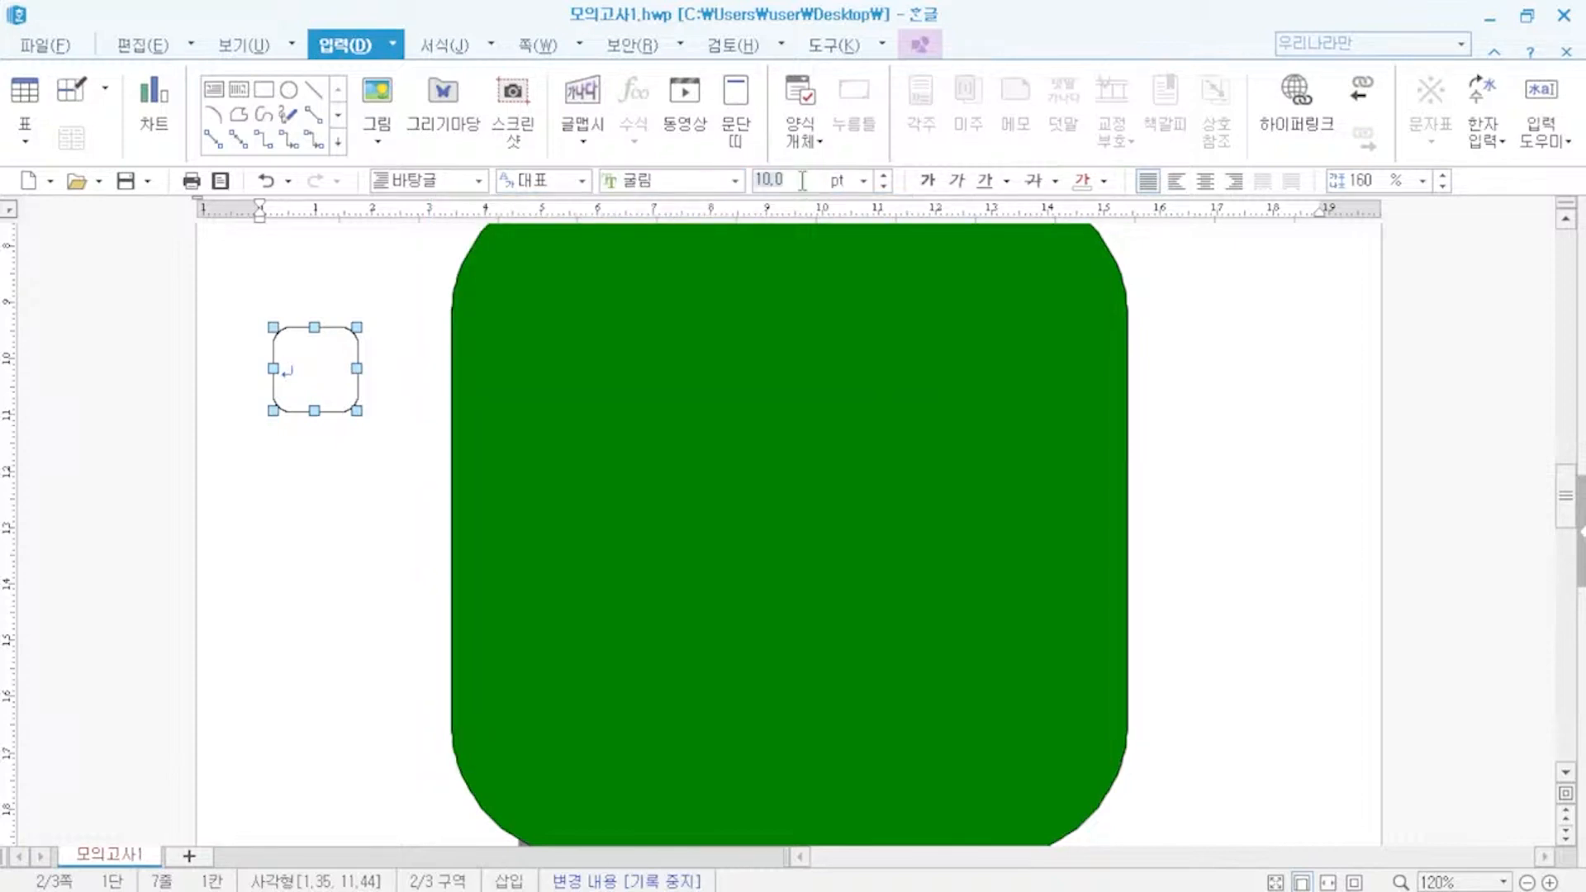
type("20")
key("Return")
left_click(1206, 180)
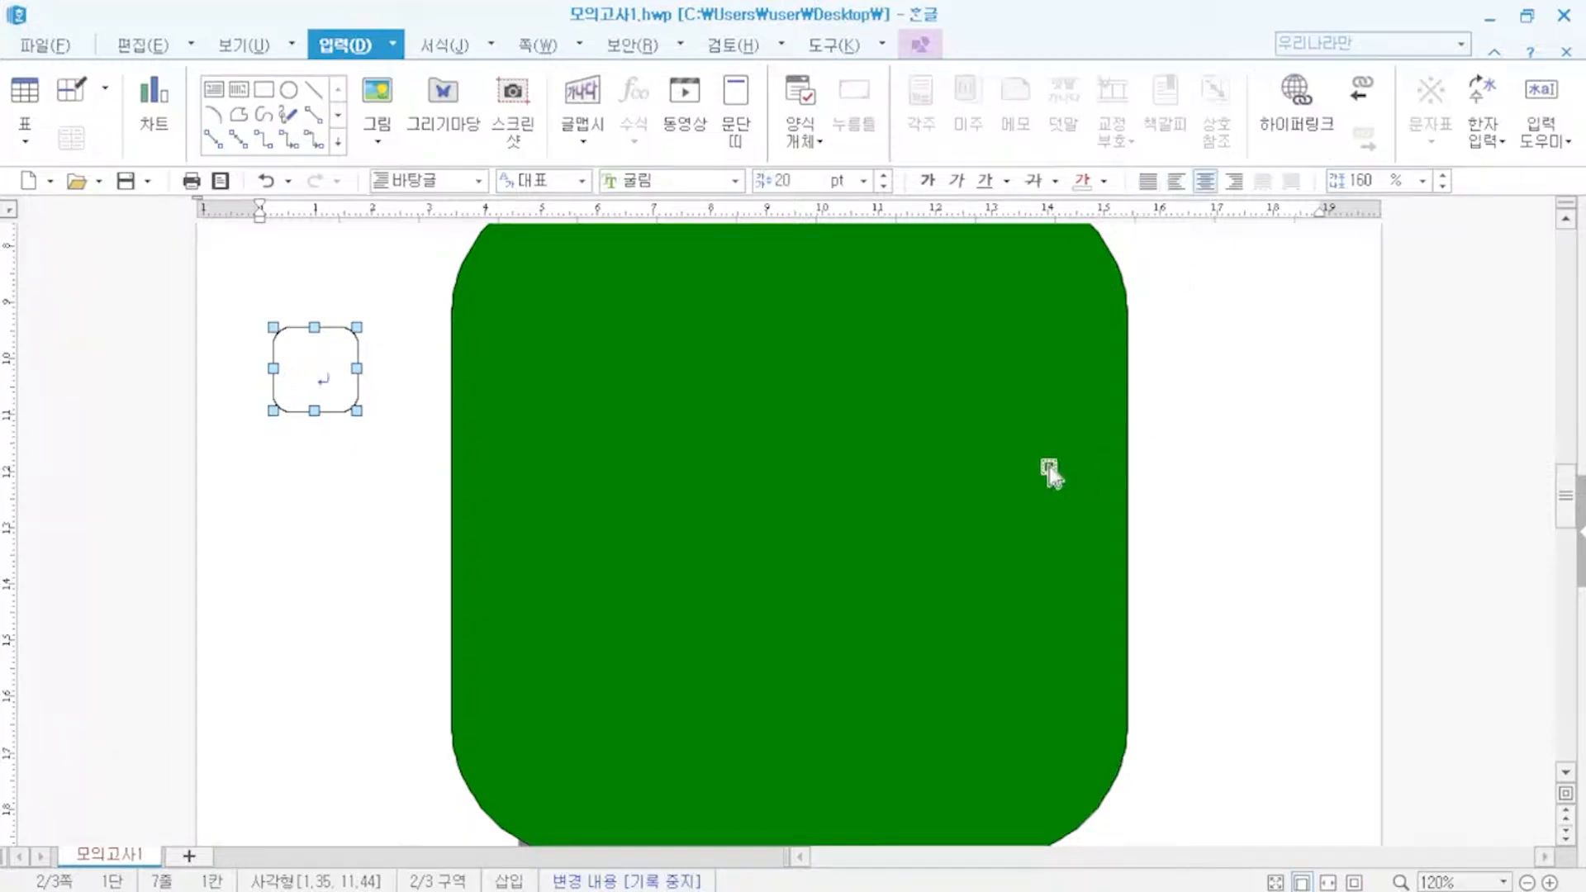
left_click(1177, 451)
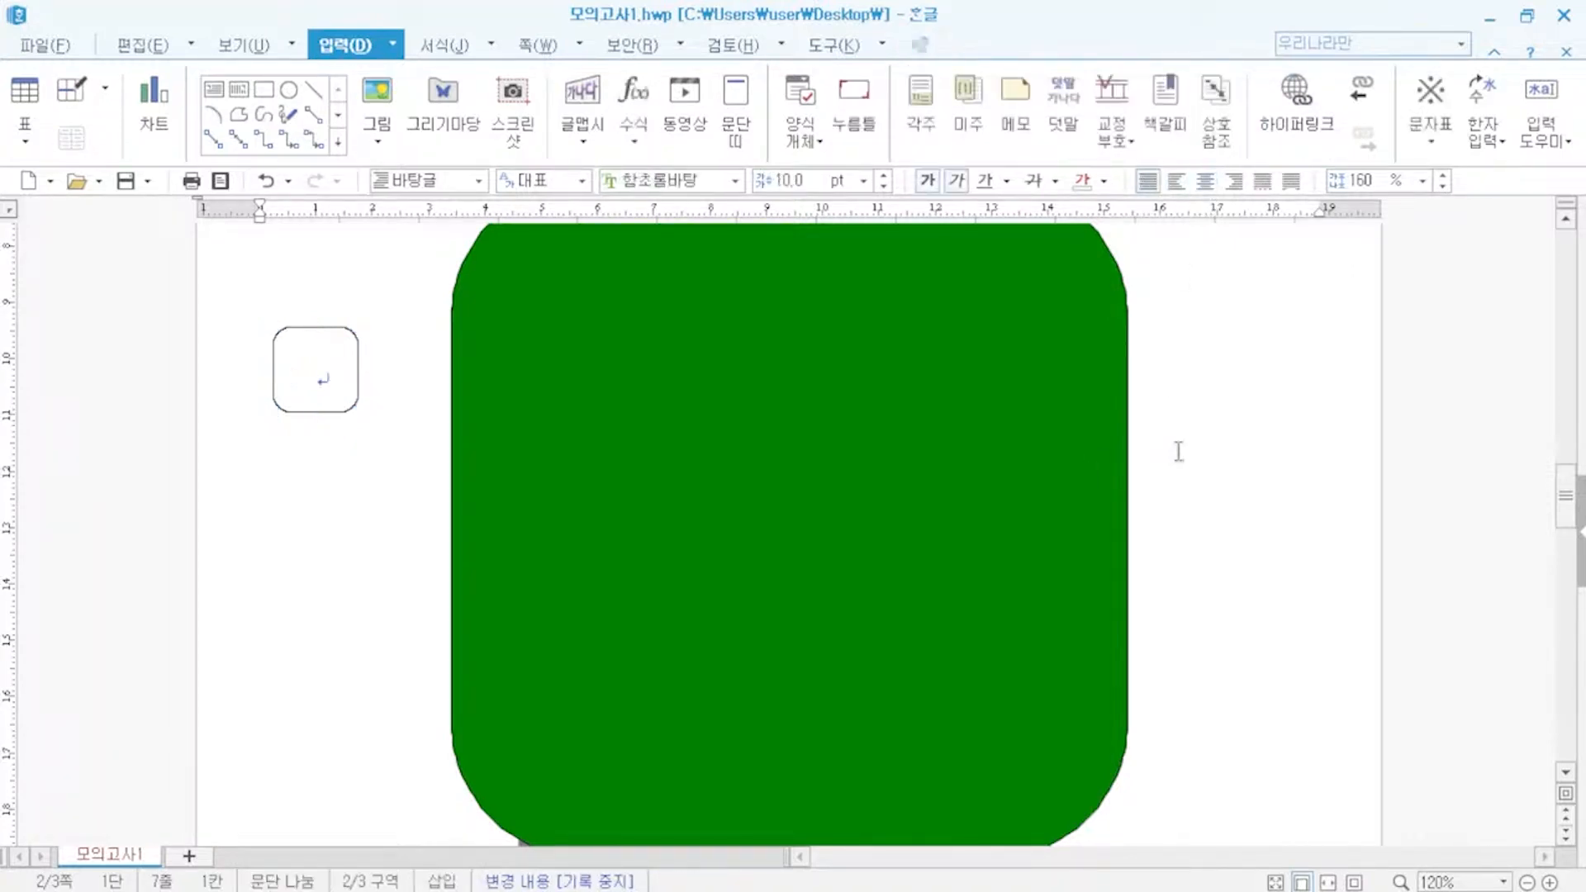
- Enter "글" in the rounded square and move it onto the green shape's upper-left area
left_click(322, 369)
type("ㄱㅡㄹ")
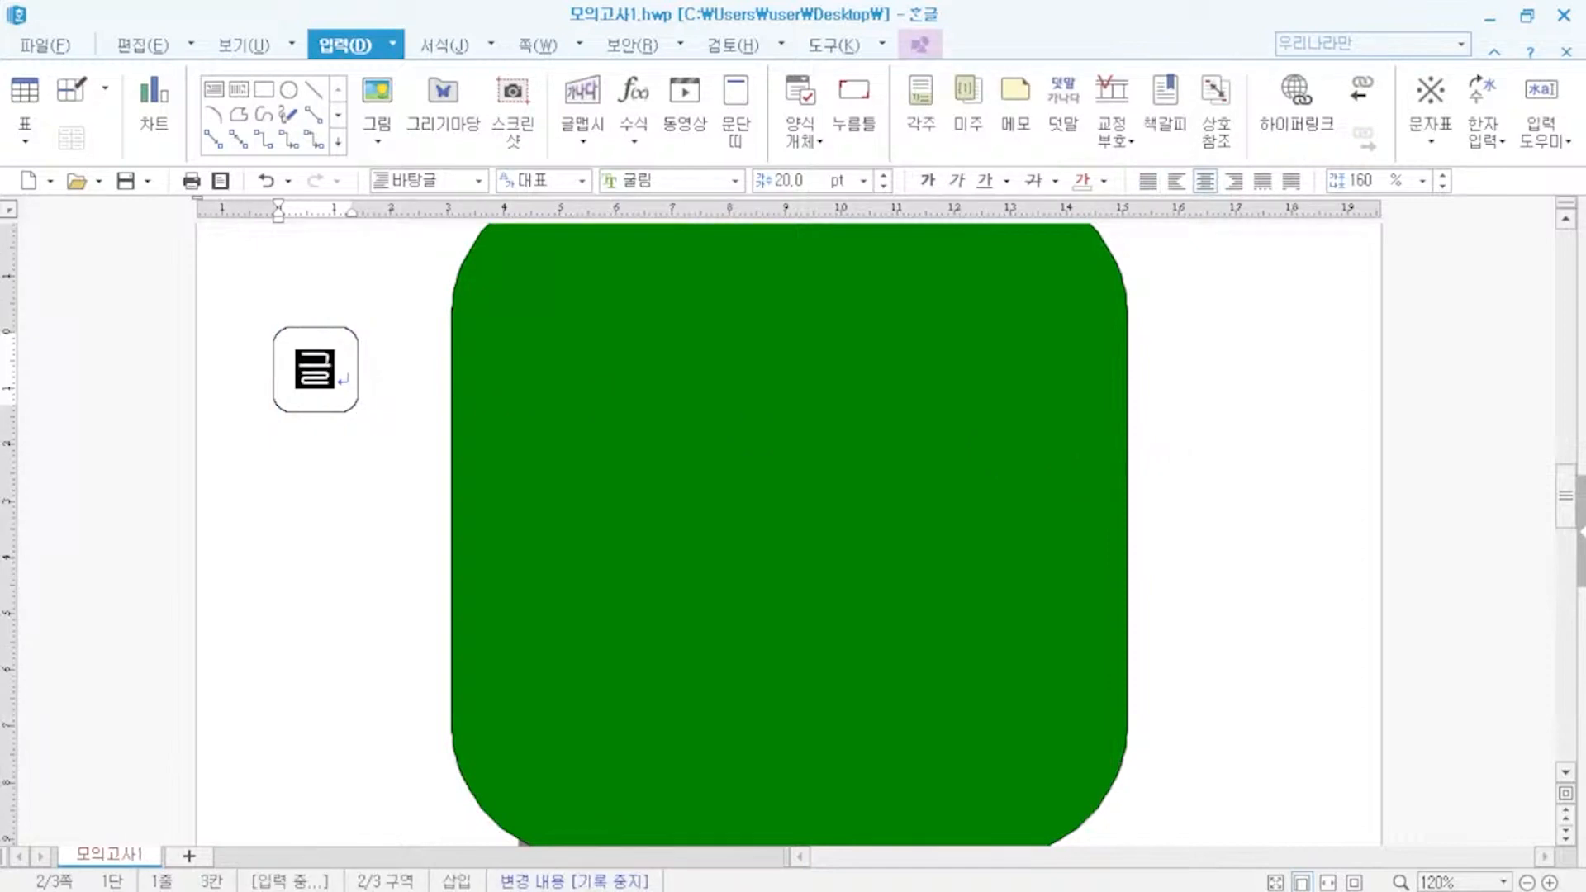
left_click(319, 410)
left_click_drag(336, 397, 618, 358)
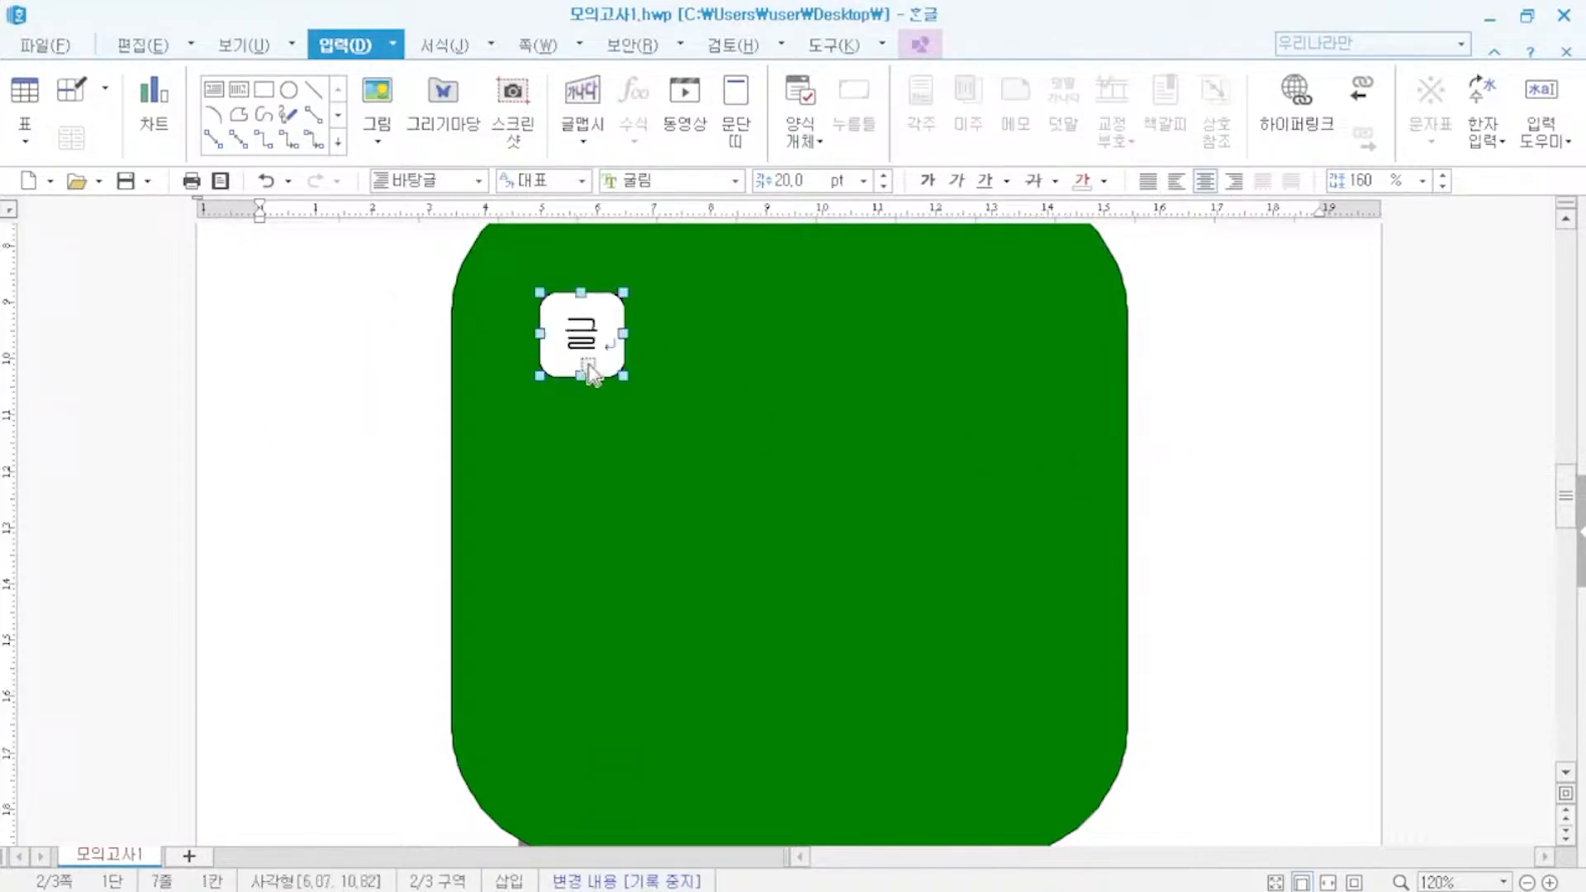
left_click(284, 482)
- Draw a small ellipse in the blank area left of the green shape and lock its size at 10 × 10 mm
scroll(462, 496, "up", 3)
scroll(427, 496, "down", 1)
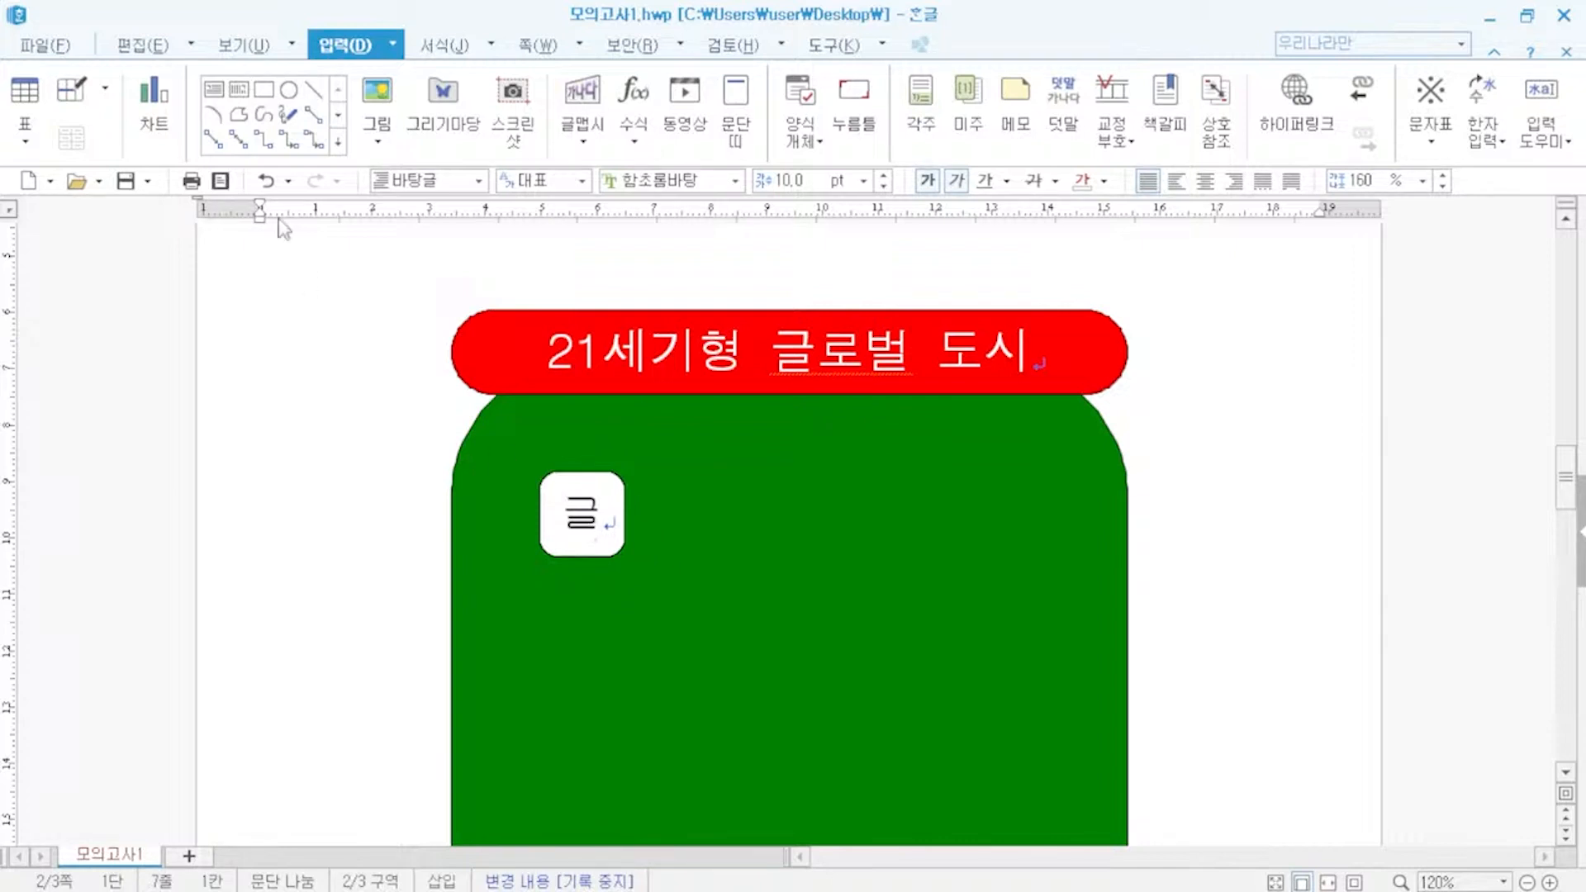
left_click(288, 90)
left_click_drag(314, 391, 358, 449)
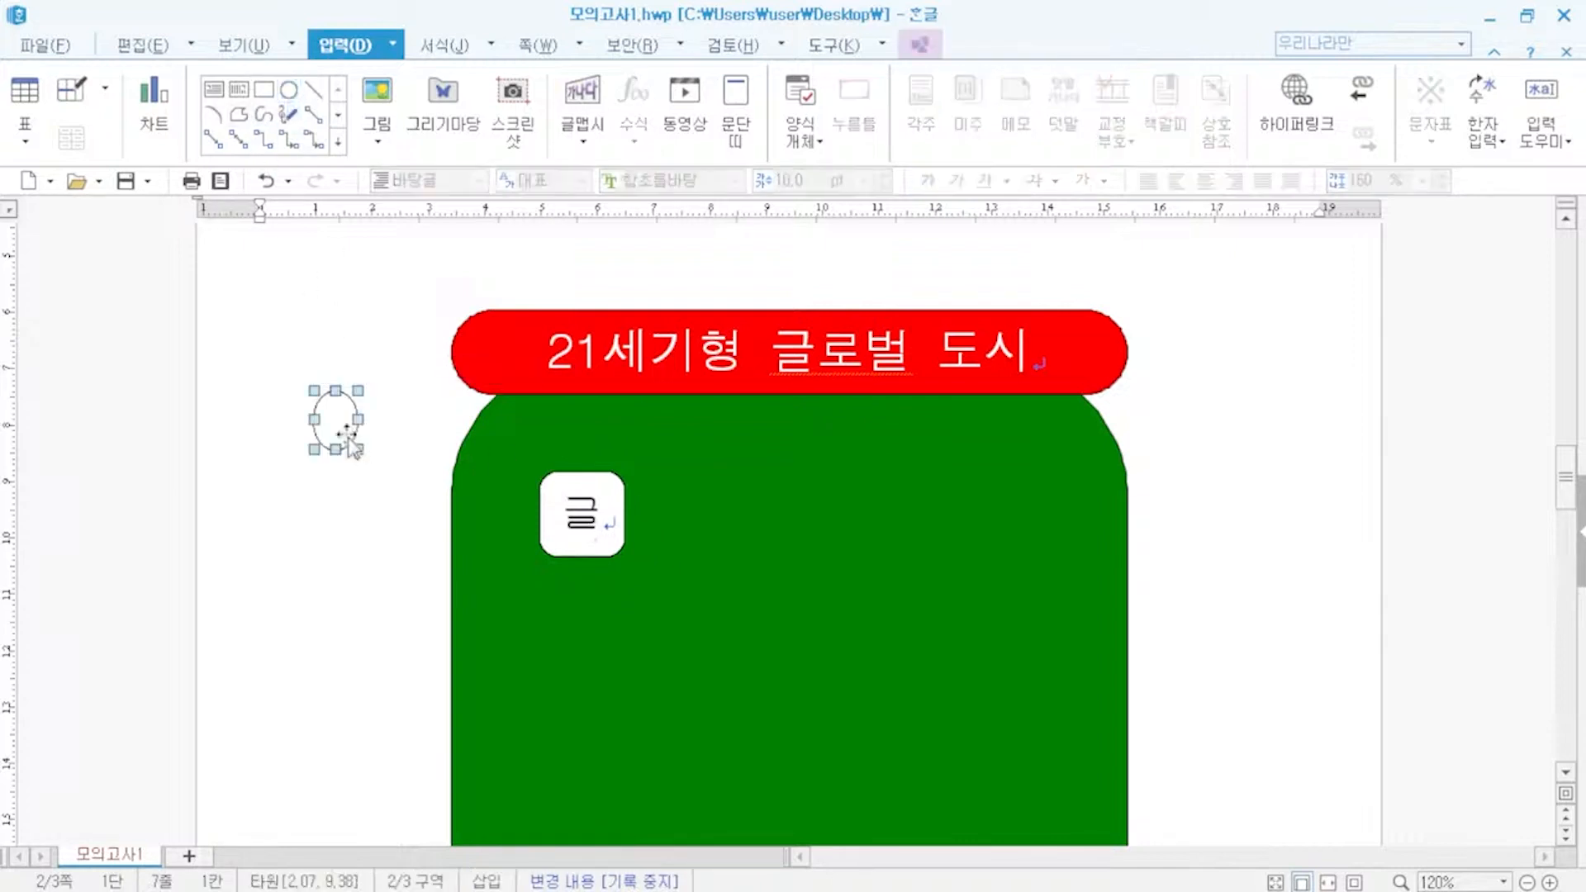
double_click(341, 428)
left_click(468, 199)
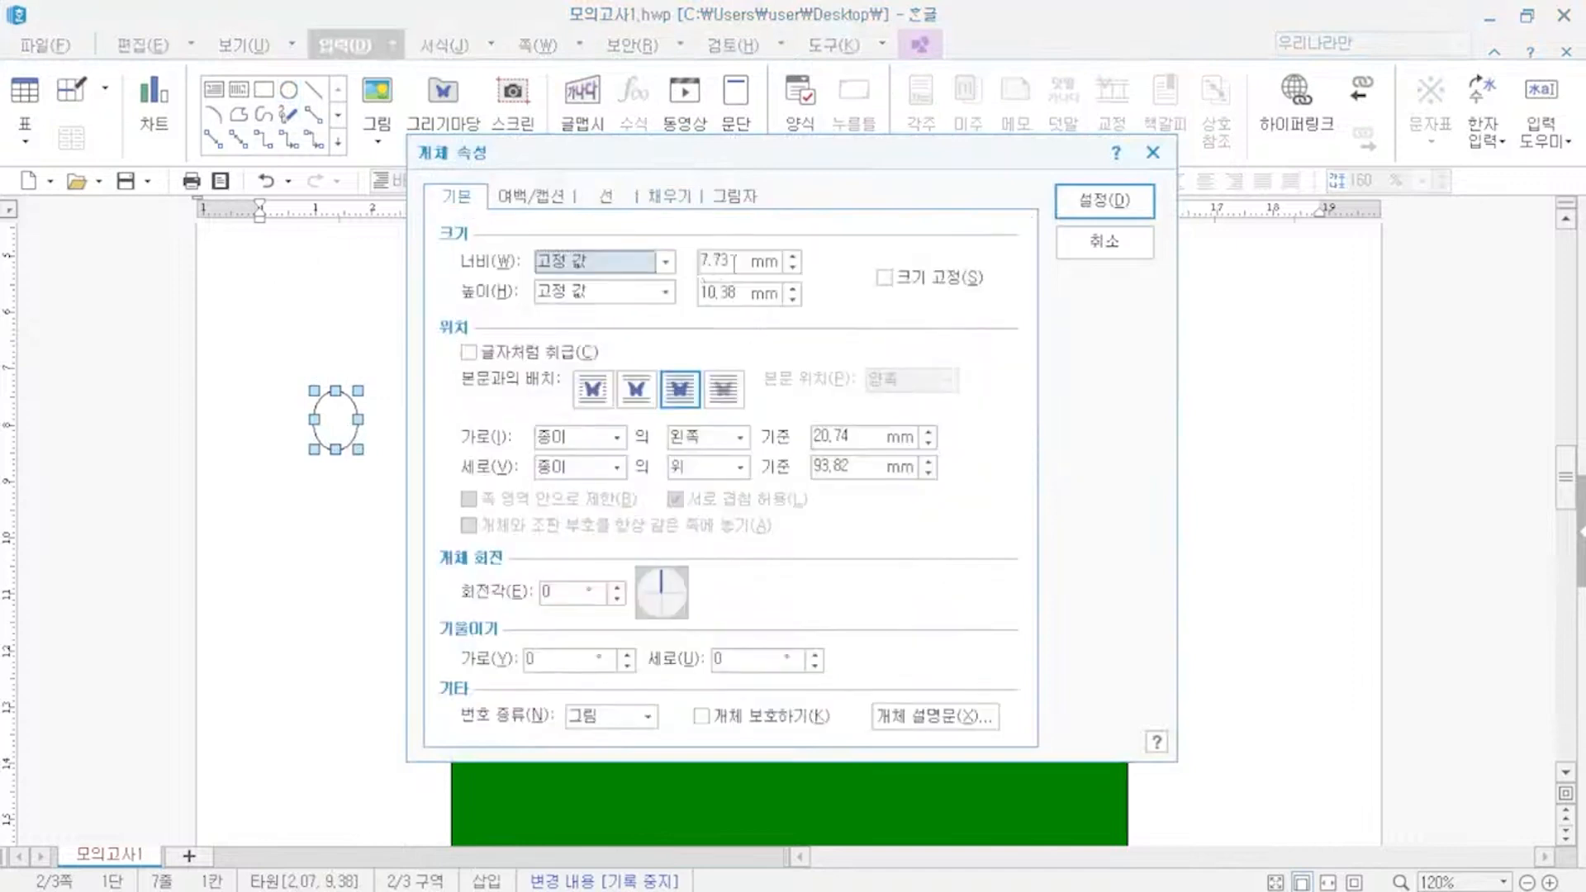
type("10")
key("Tab")
key("Tab")
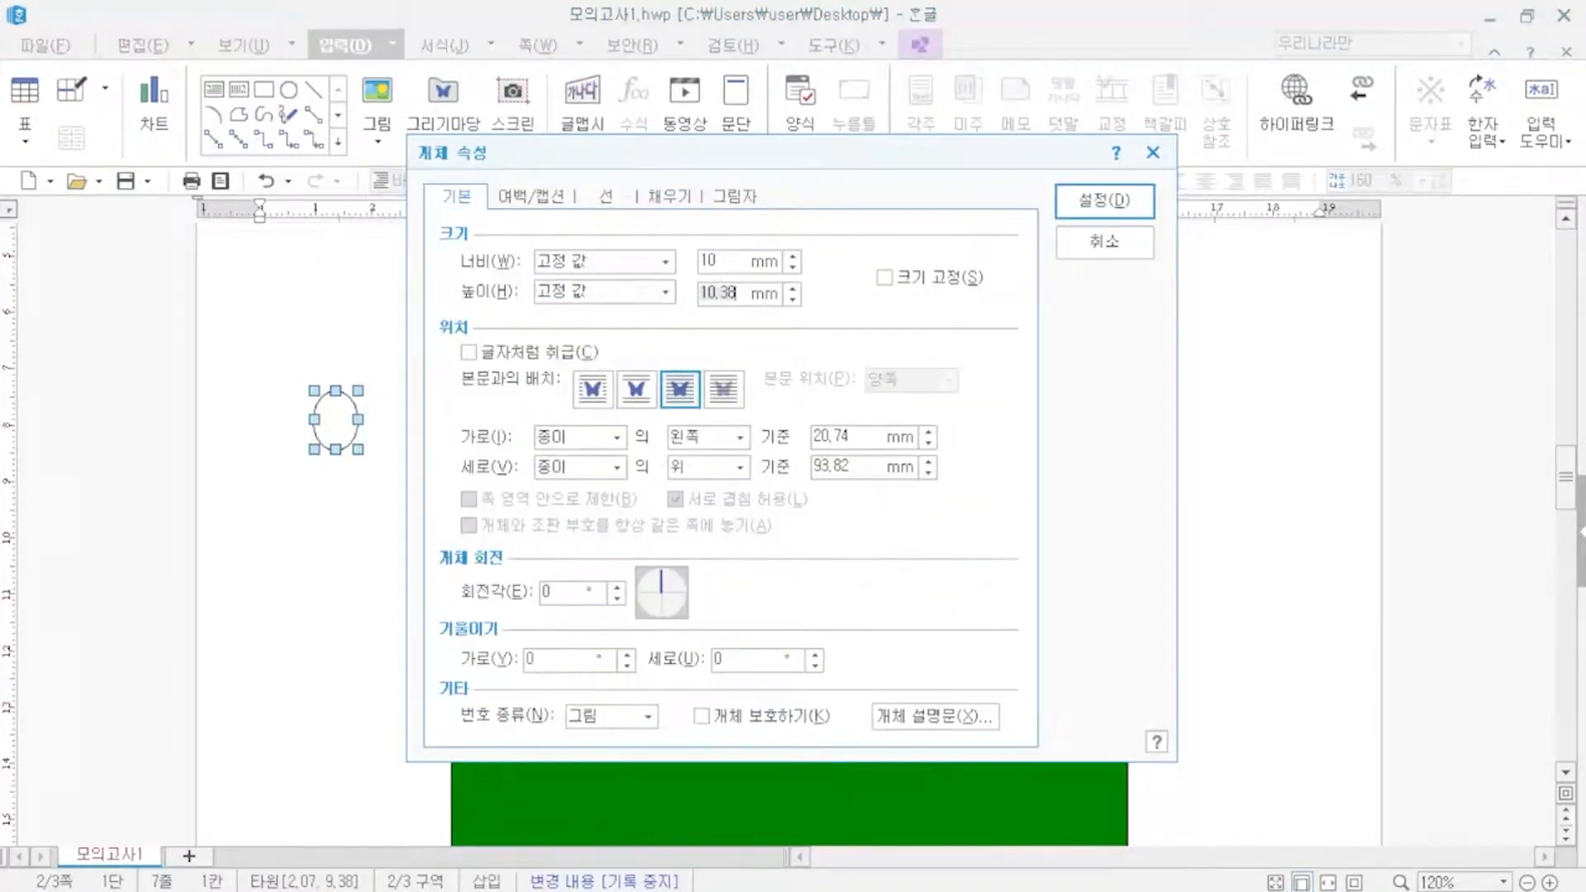
type("10")
key("Tab")
key("space")
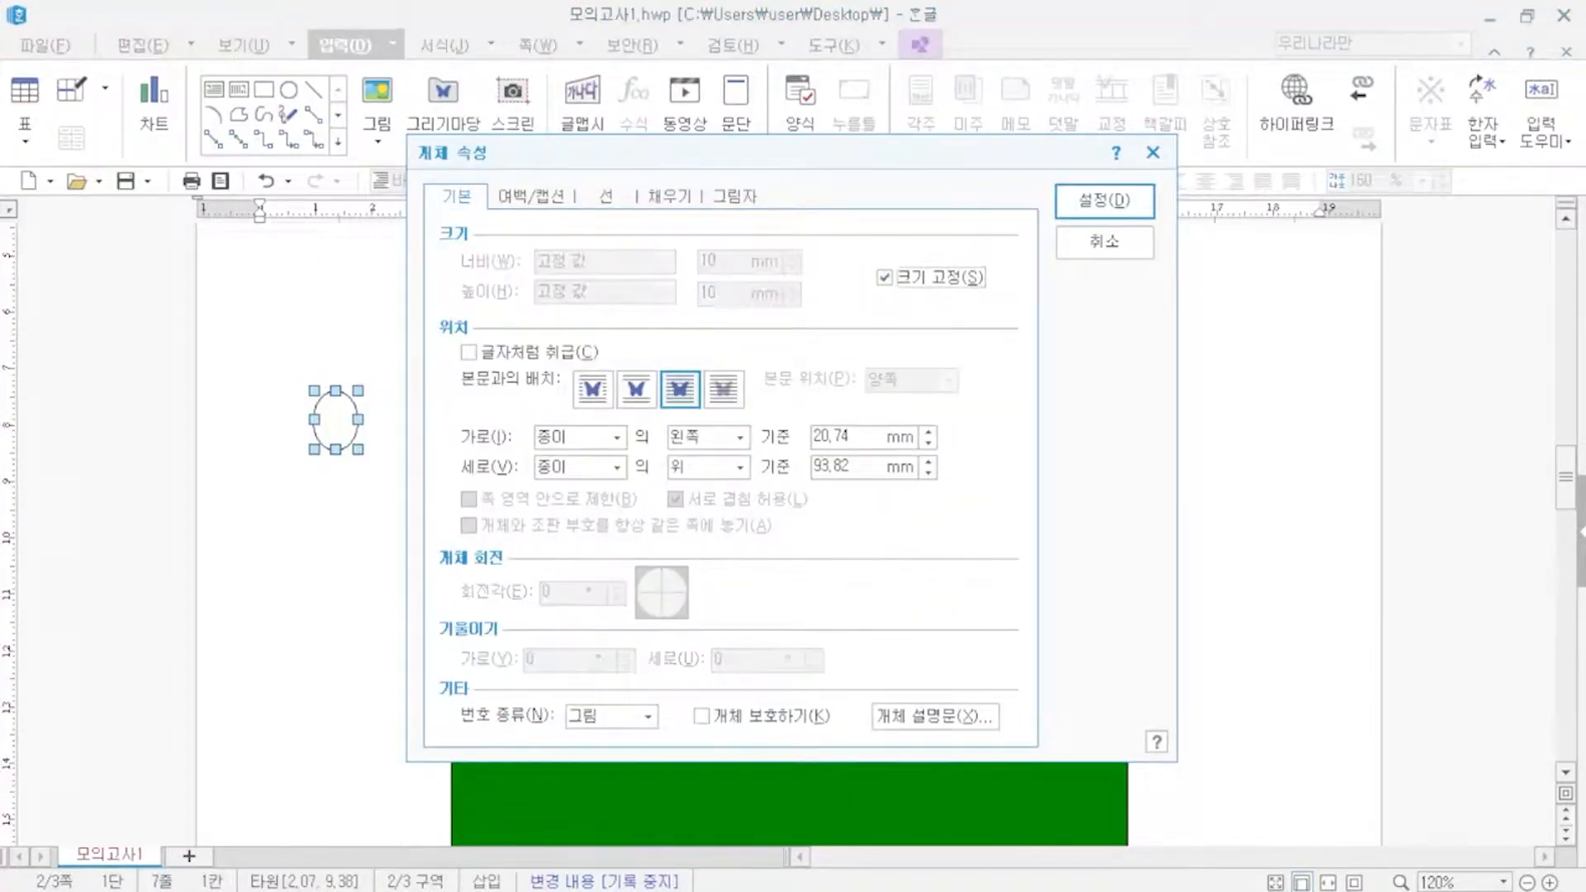
- Fill the circle with yellow and place it over the lower-right corner of the 글 square
left_click(669, 196)
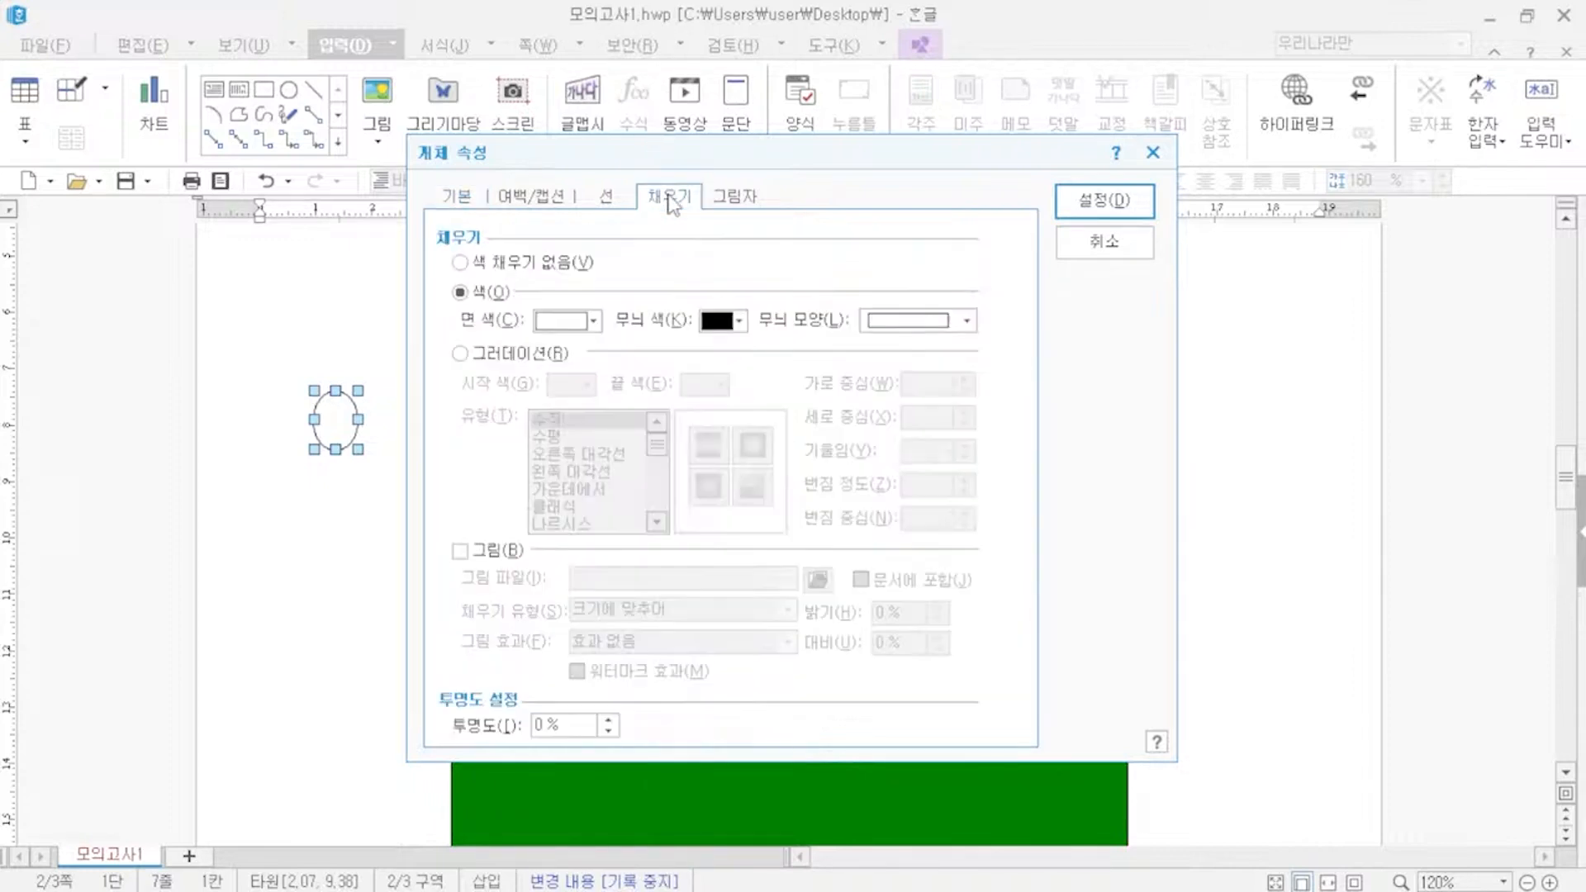
left_click(582, 326)
left_click(625, 388)
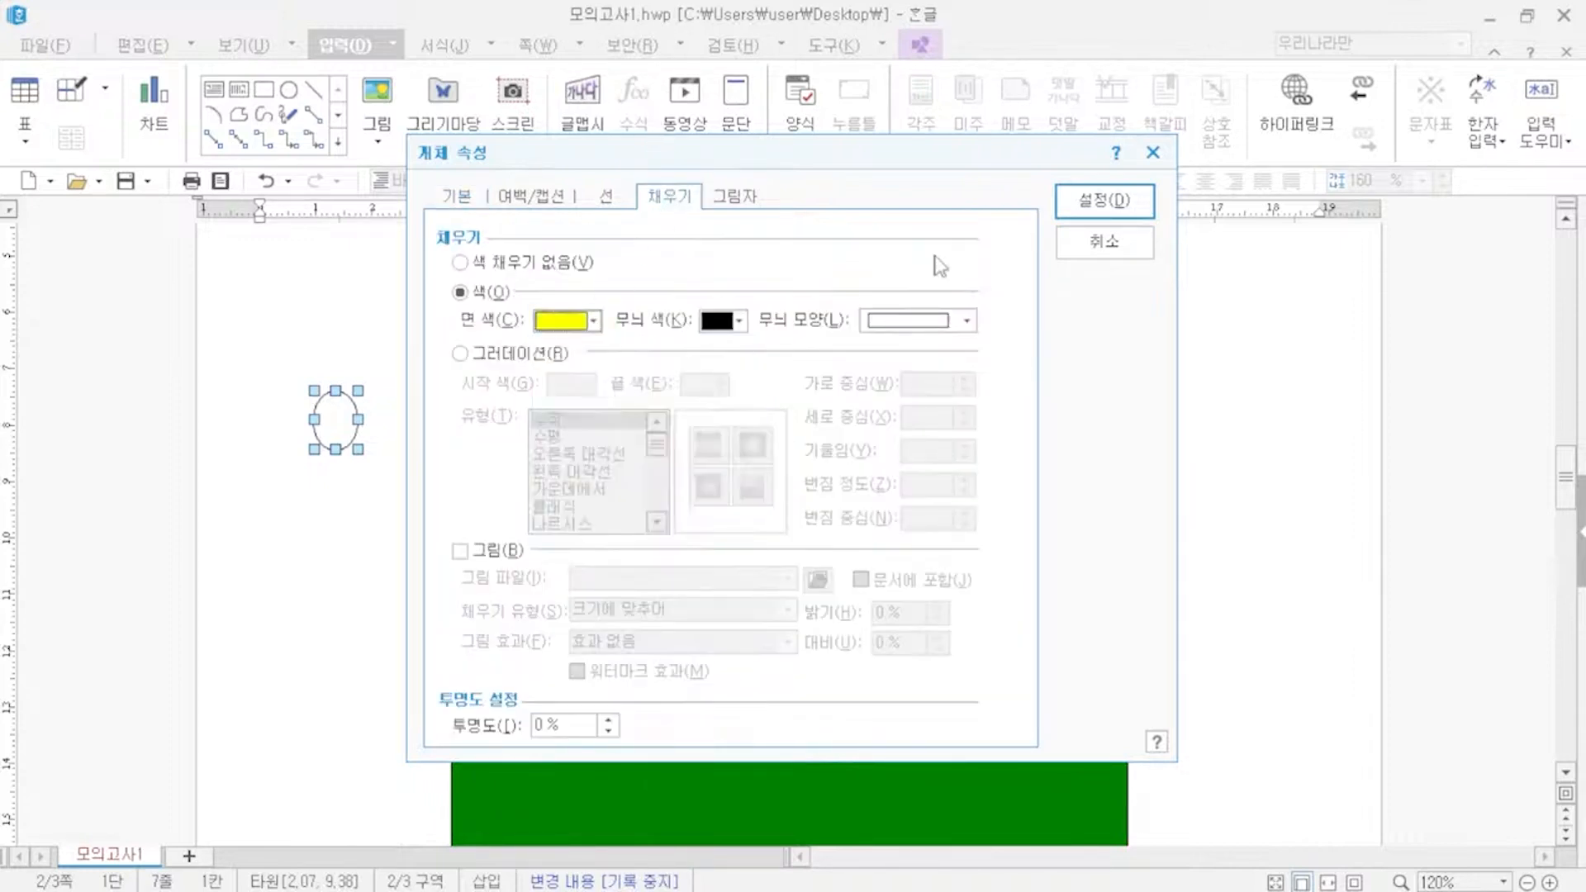
left_click(1088, 205)
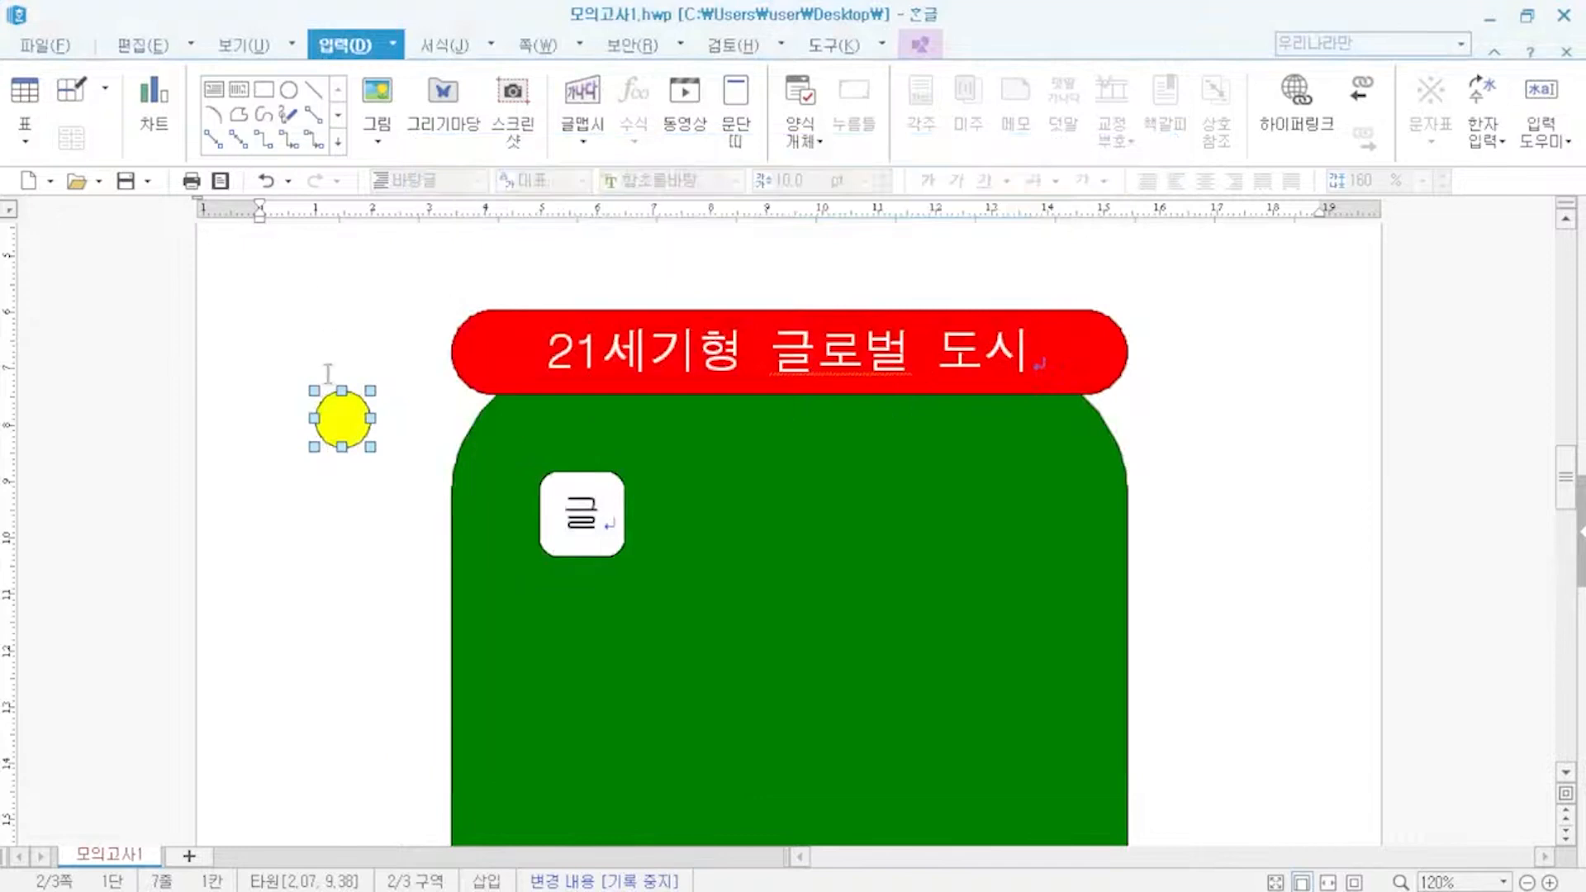
left_click_drag(347, 425, 632, 568)
key("Escape")
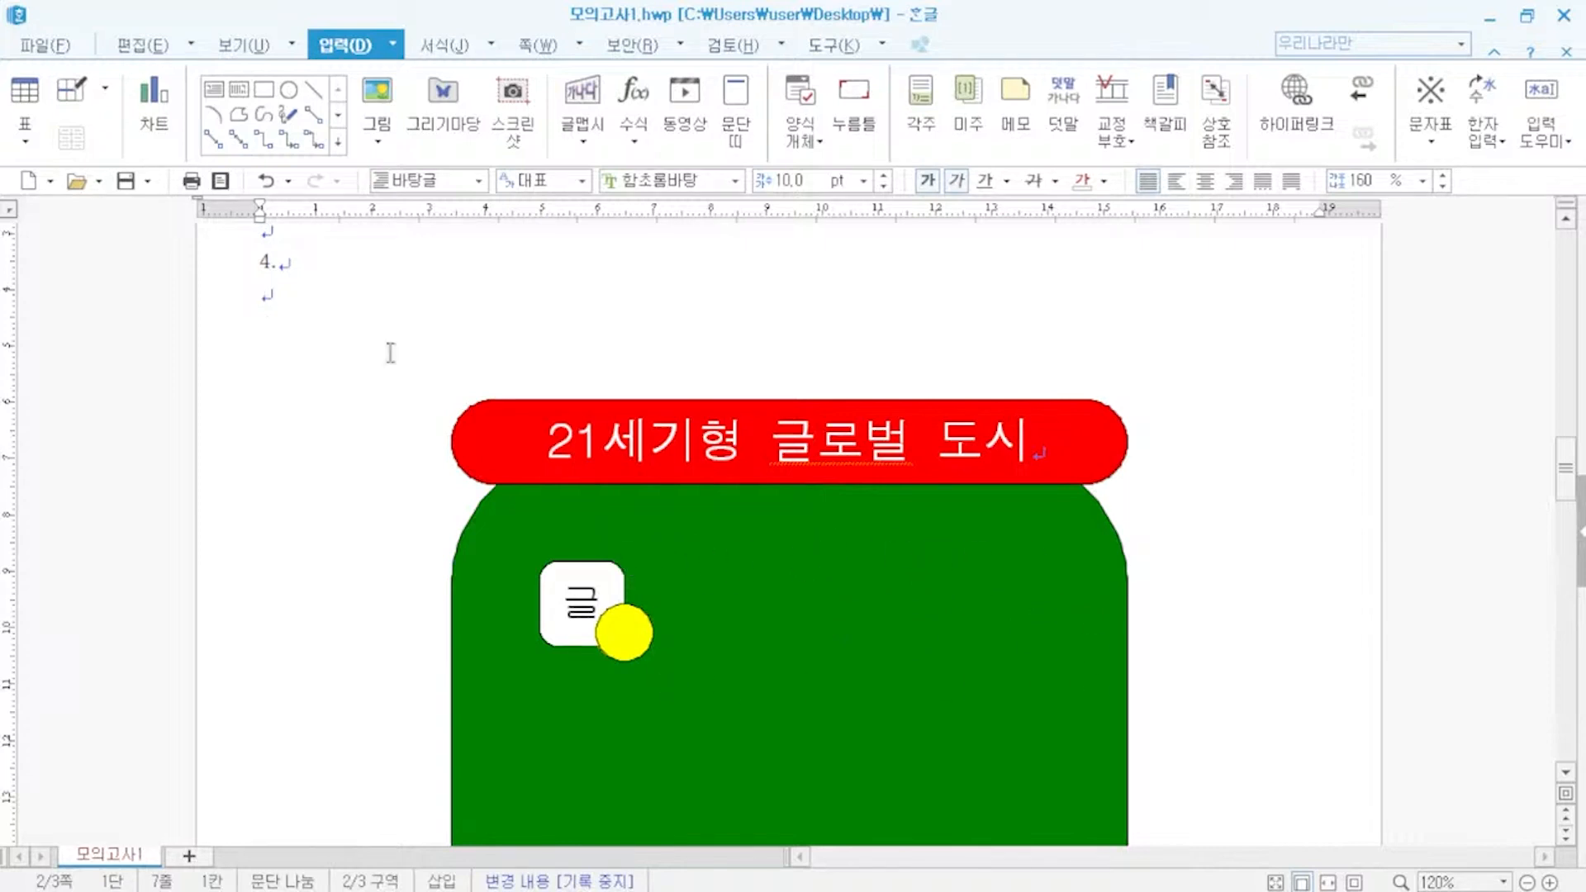
- Draw a text box about 7.2 × 1.4 cm beside the 글 square, with no fill and a dashed outline
left_click(215, 98)
left_click_drag(670, 565, 1075, 642)
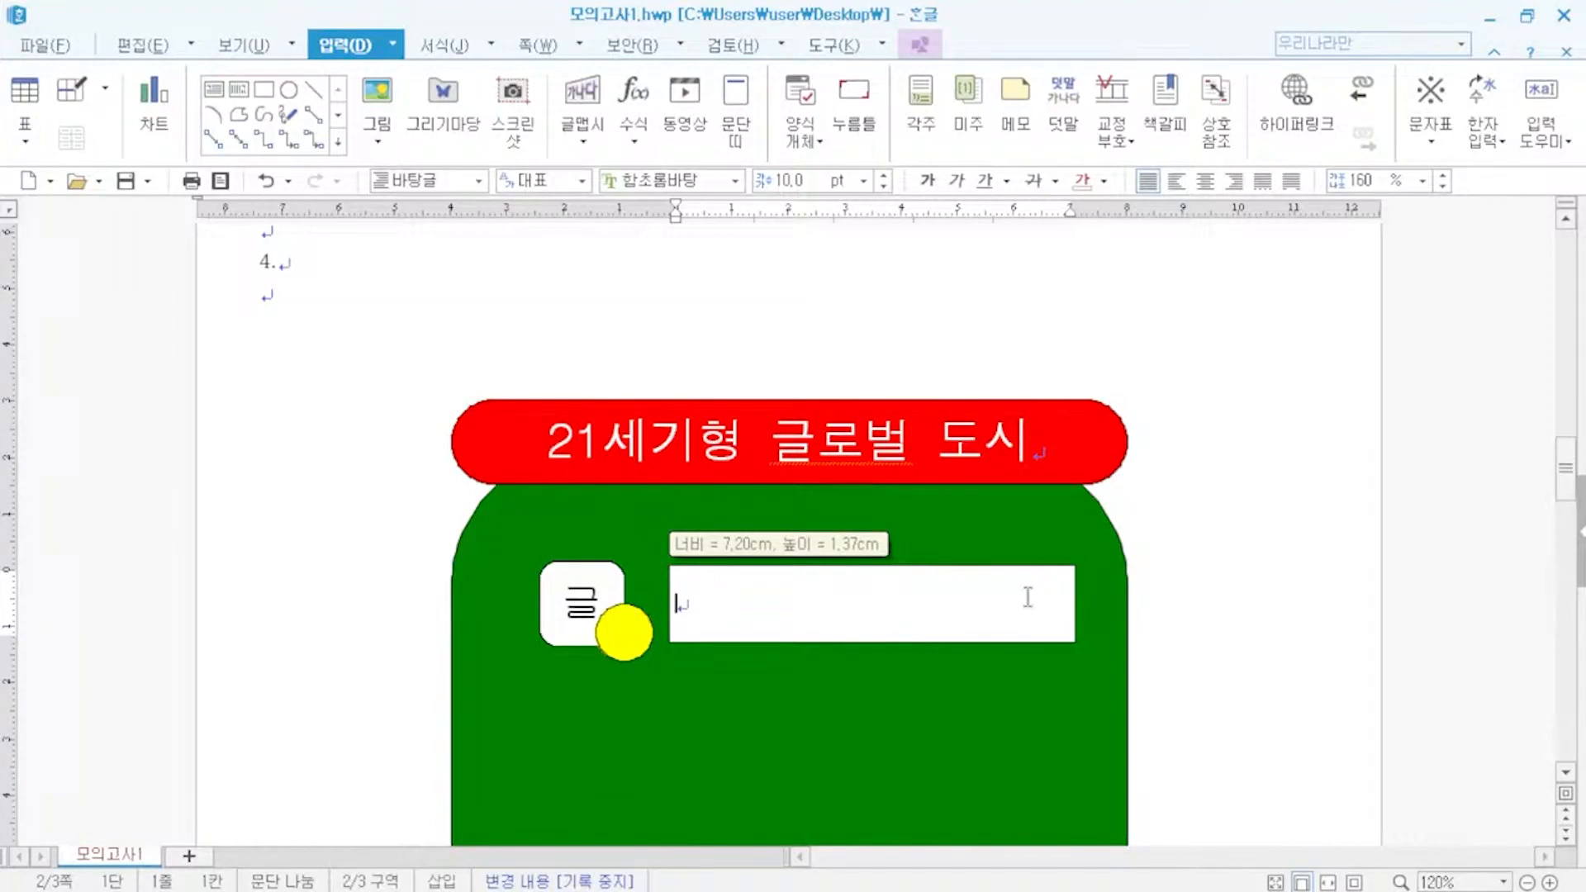
double_click(981, 568)
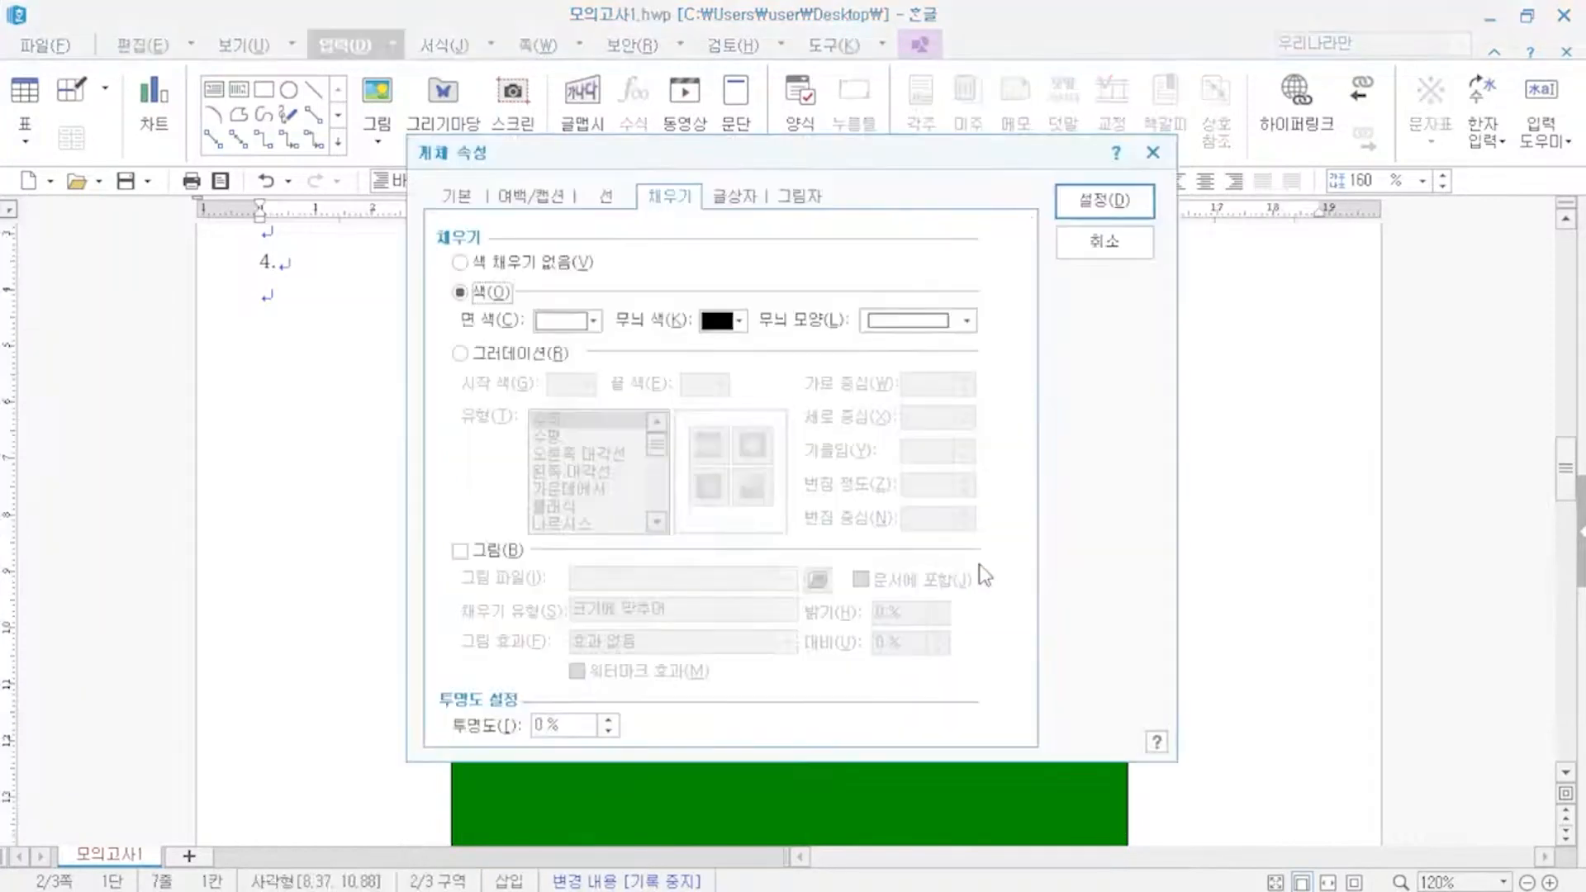
left_click(488, 265)
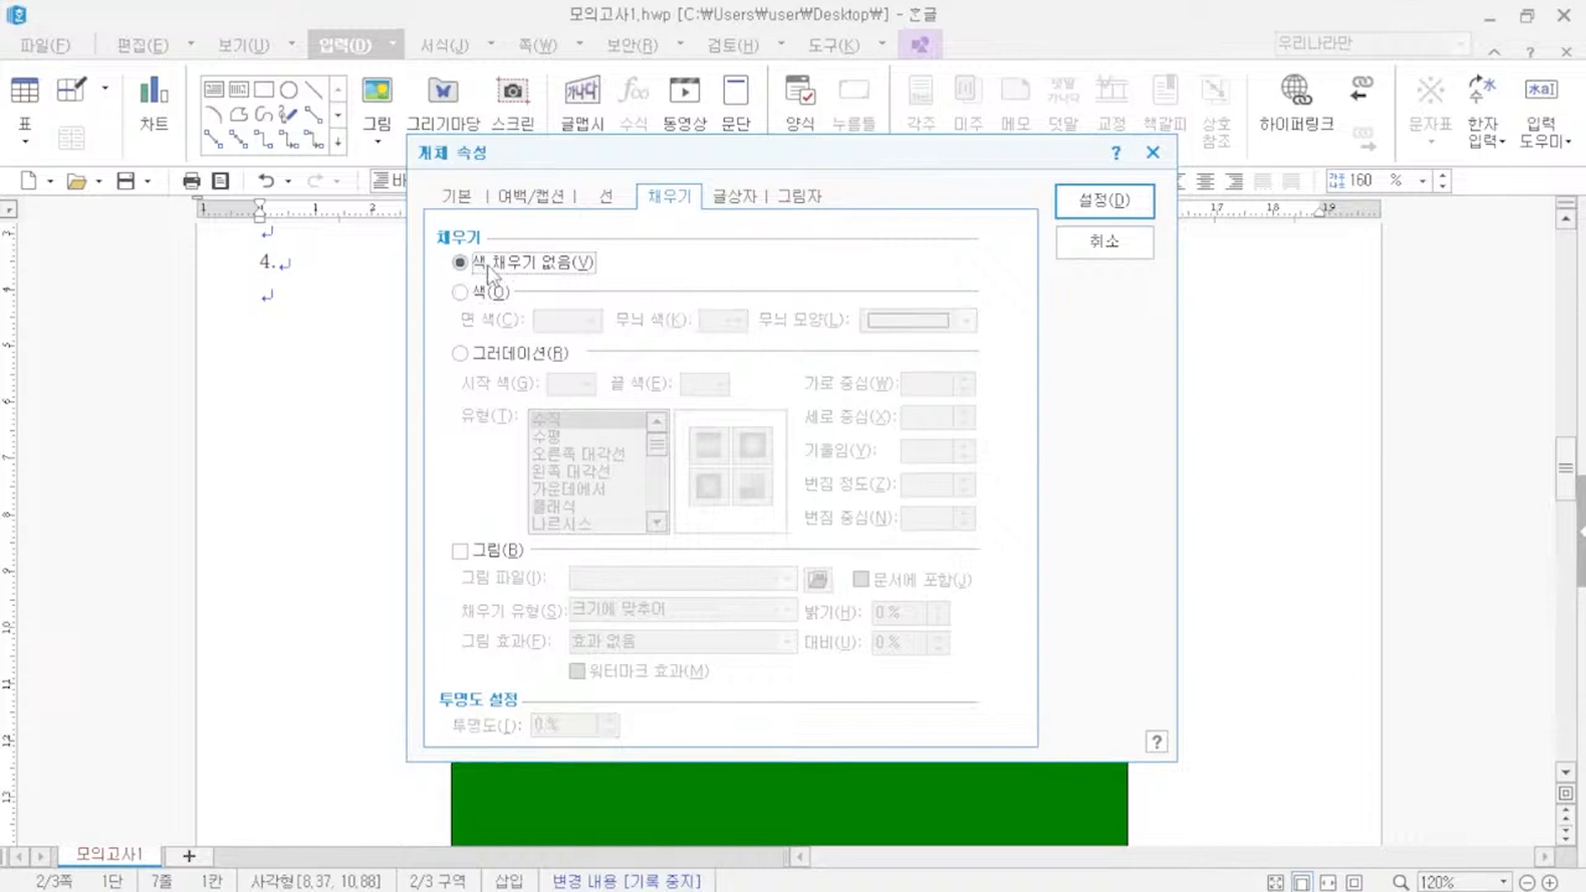
left_click(608, 197)
left_click(896, 260)
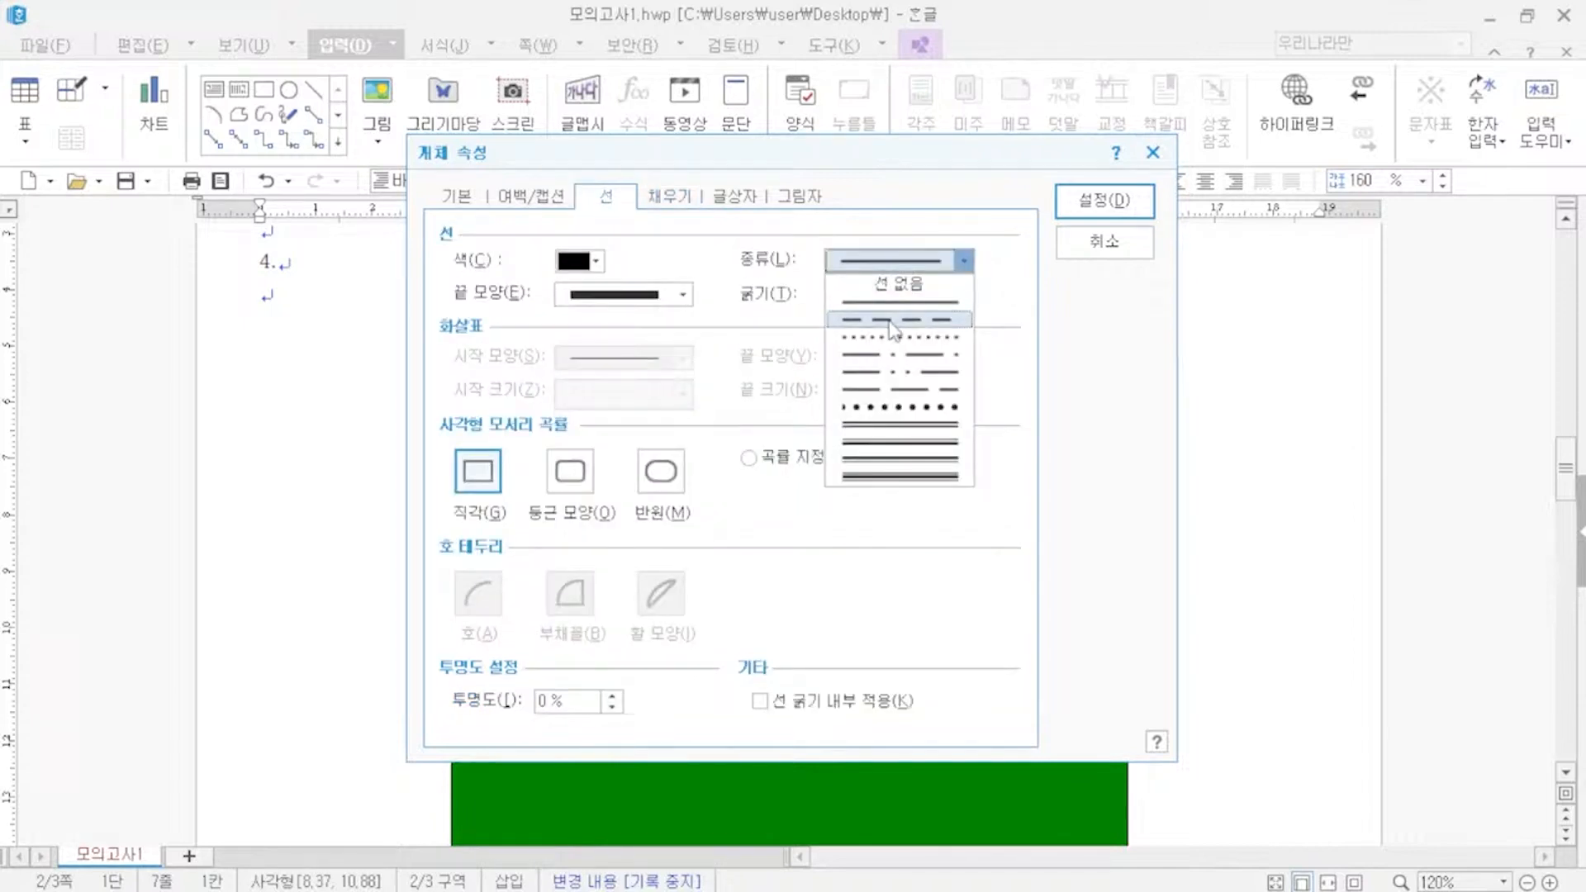
left_click(892, 320)
left_click(1092, 208)
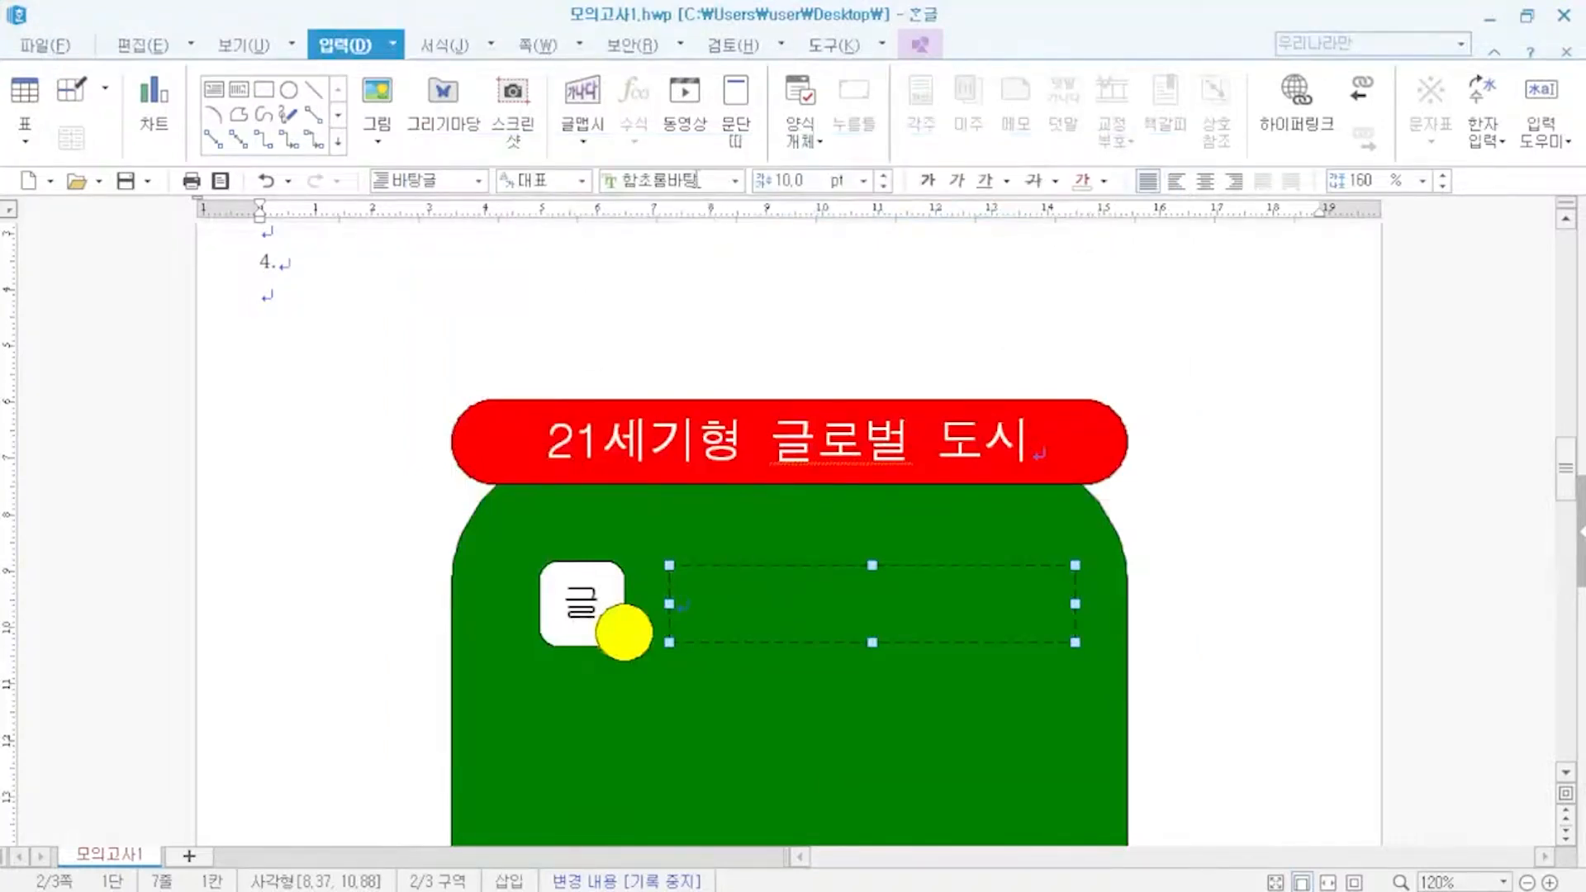
- Format the dashed text box's text as centered 궁서 at 20 pt
left_click(697, 179)
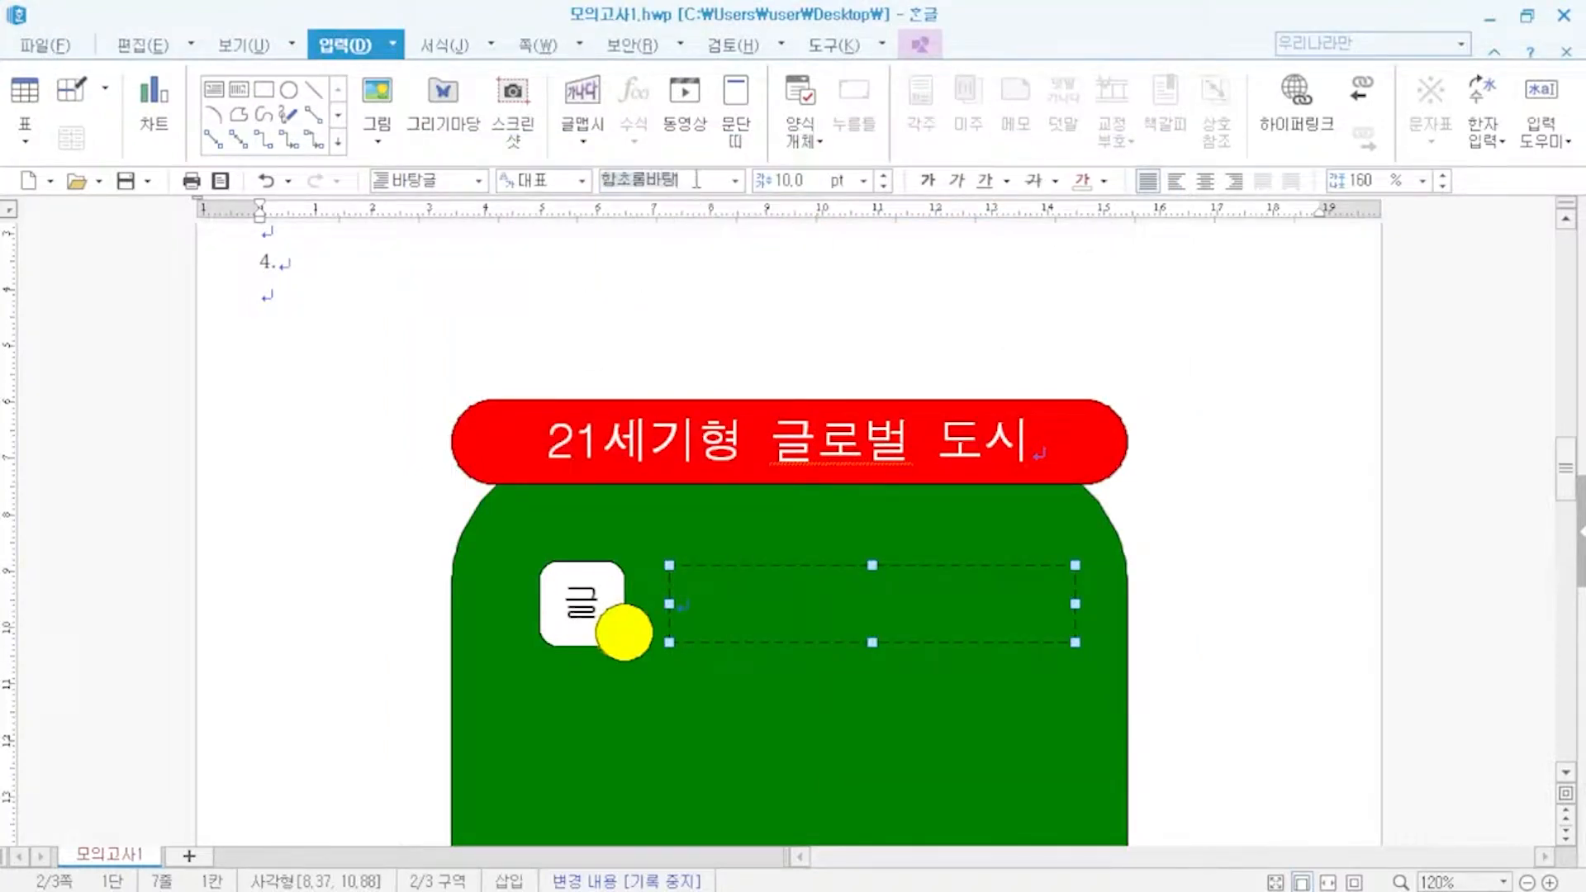
type("궁서")
key("Return")
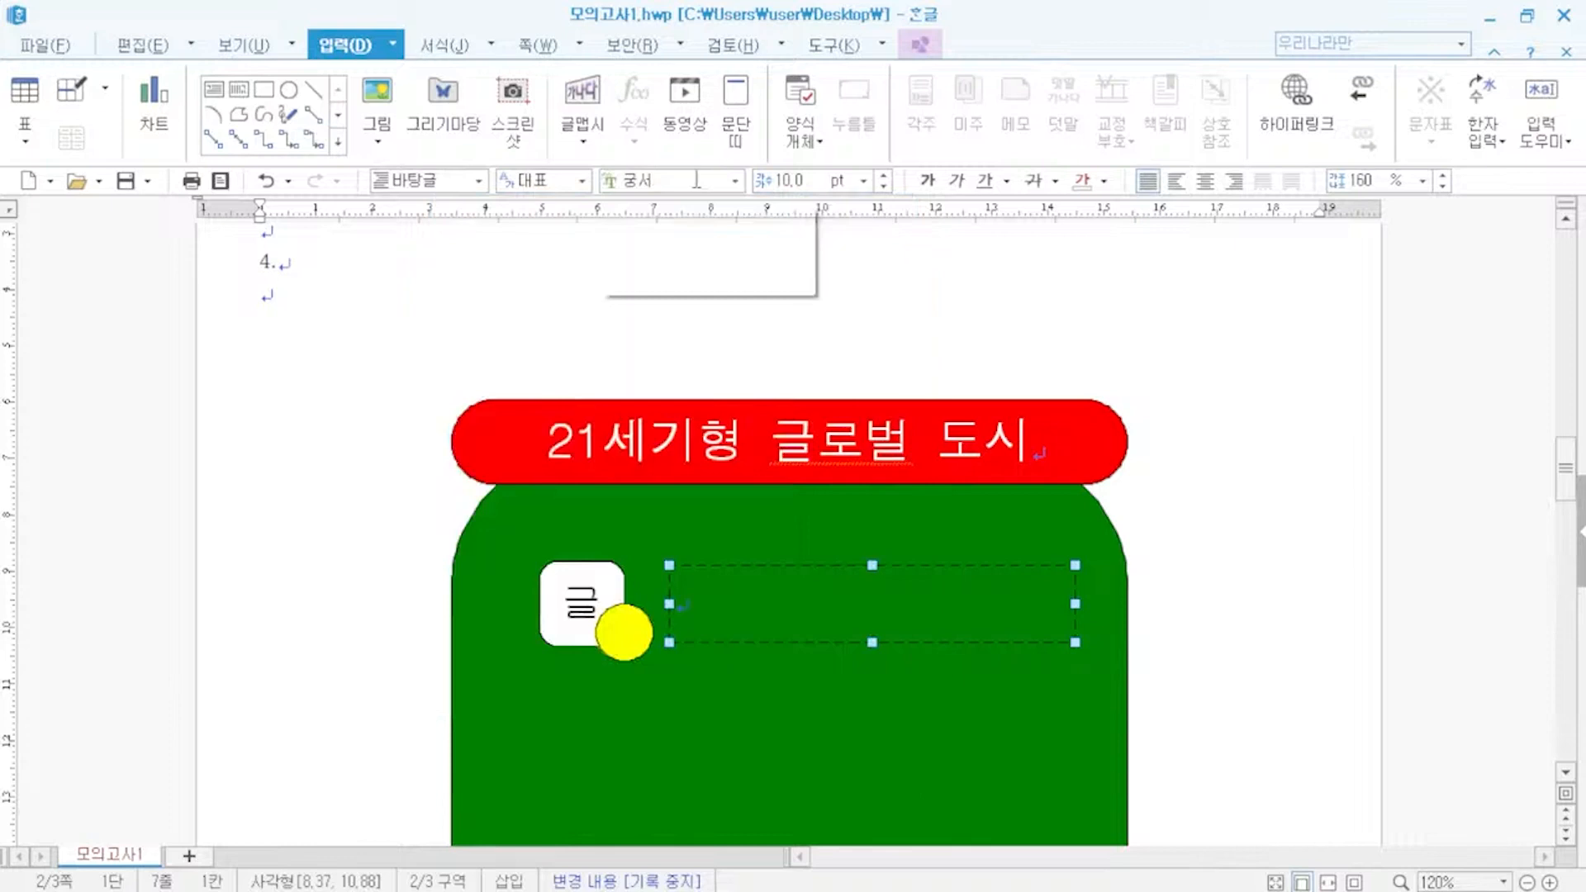
left_click(780, 179)
type("20")
key("Return")
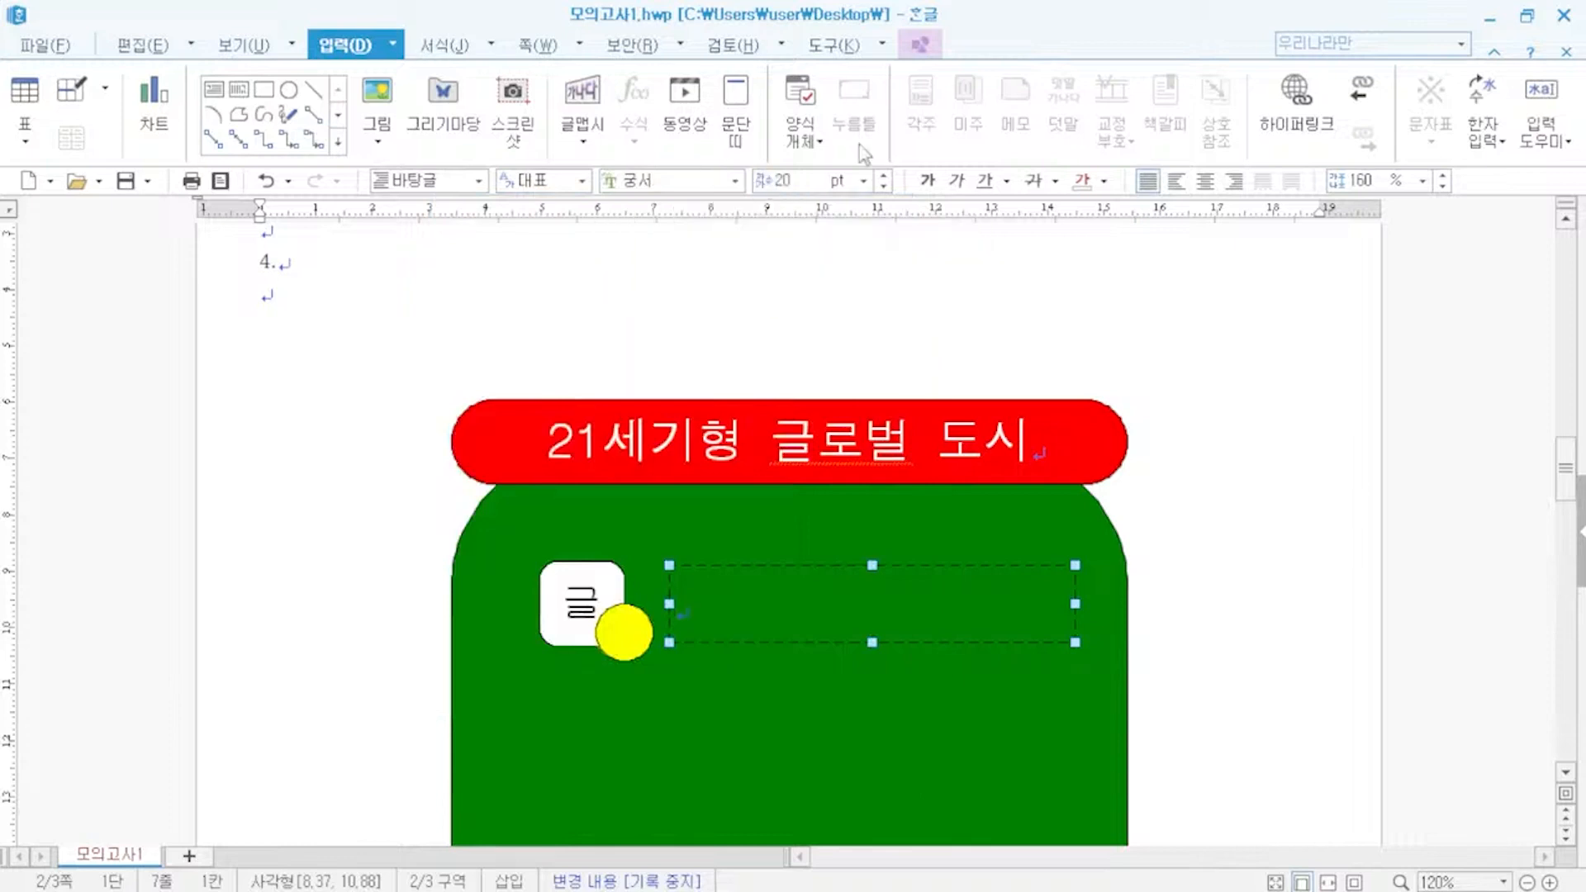
key("Escape")
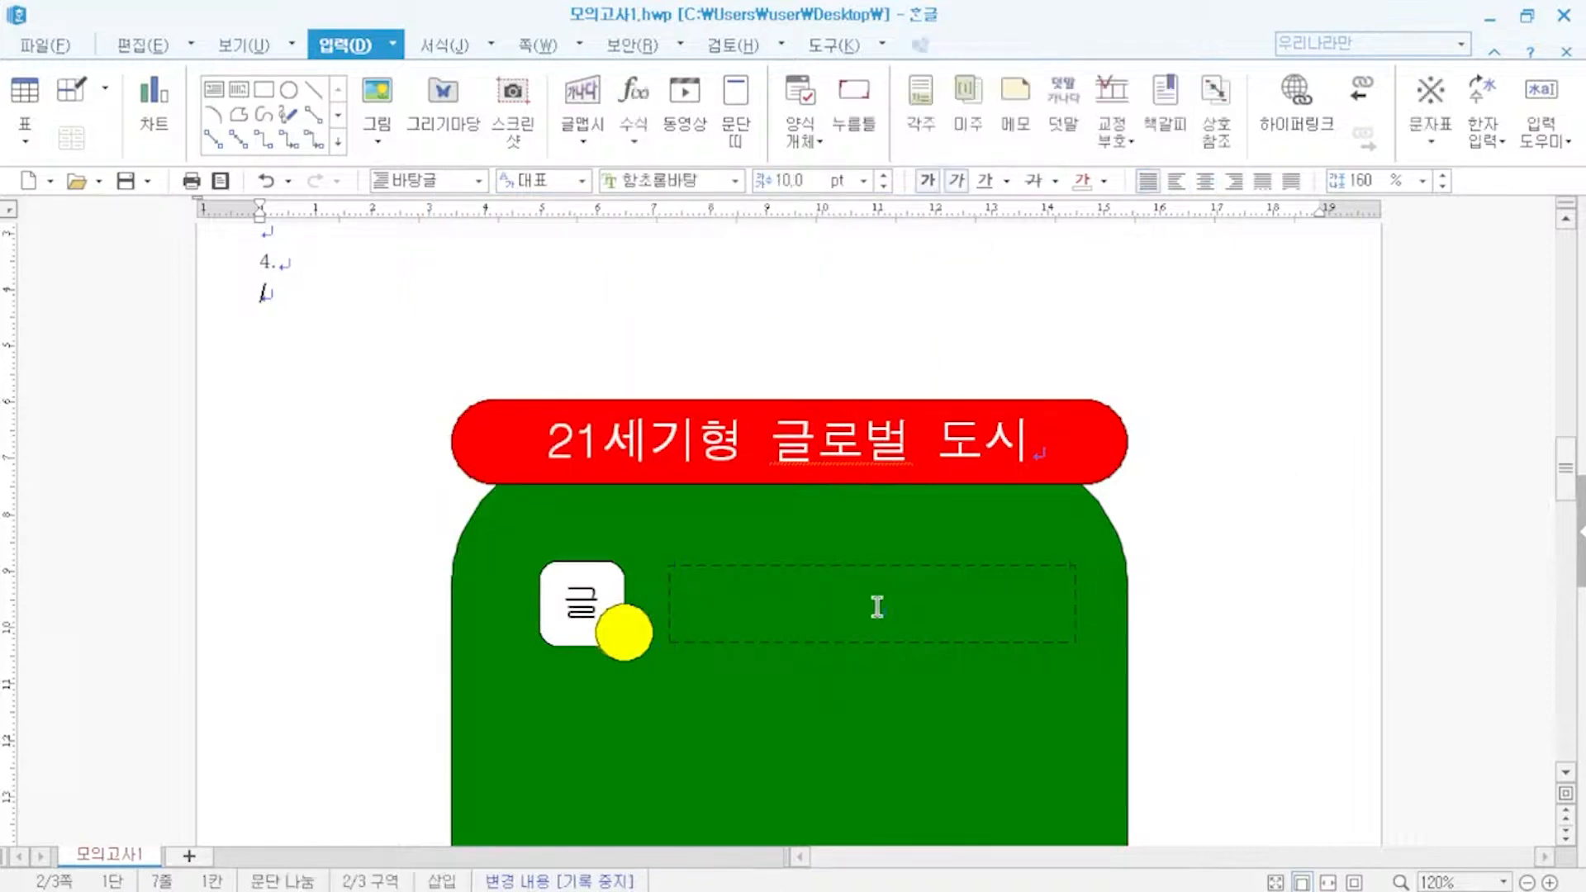
- Enter "국제 비즈니스 도시" in the dashed text box
left_click(877, 607)
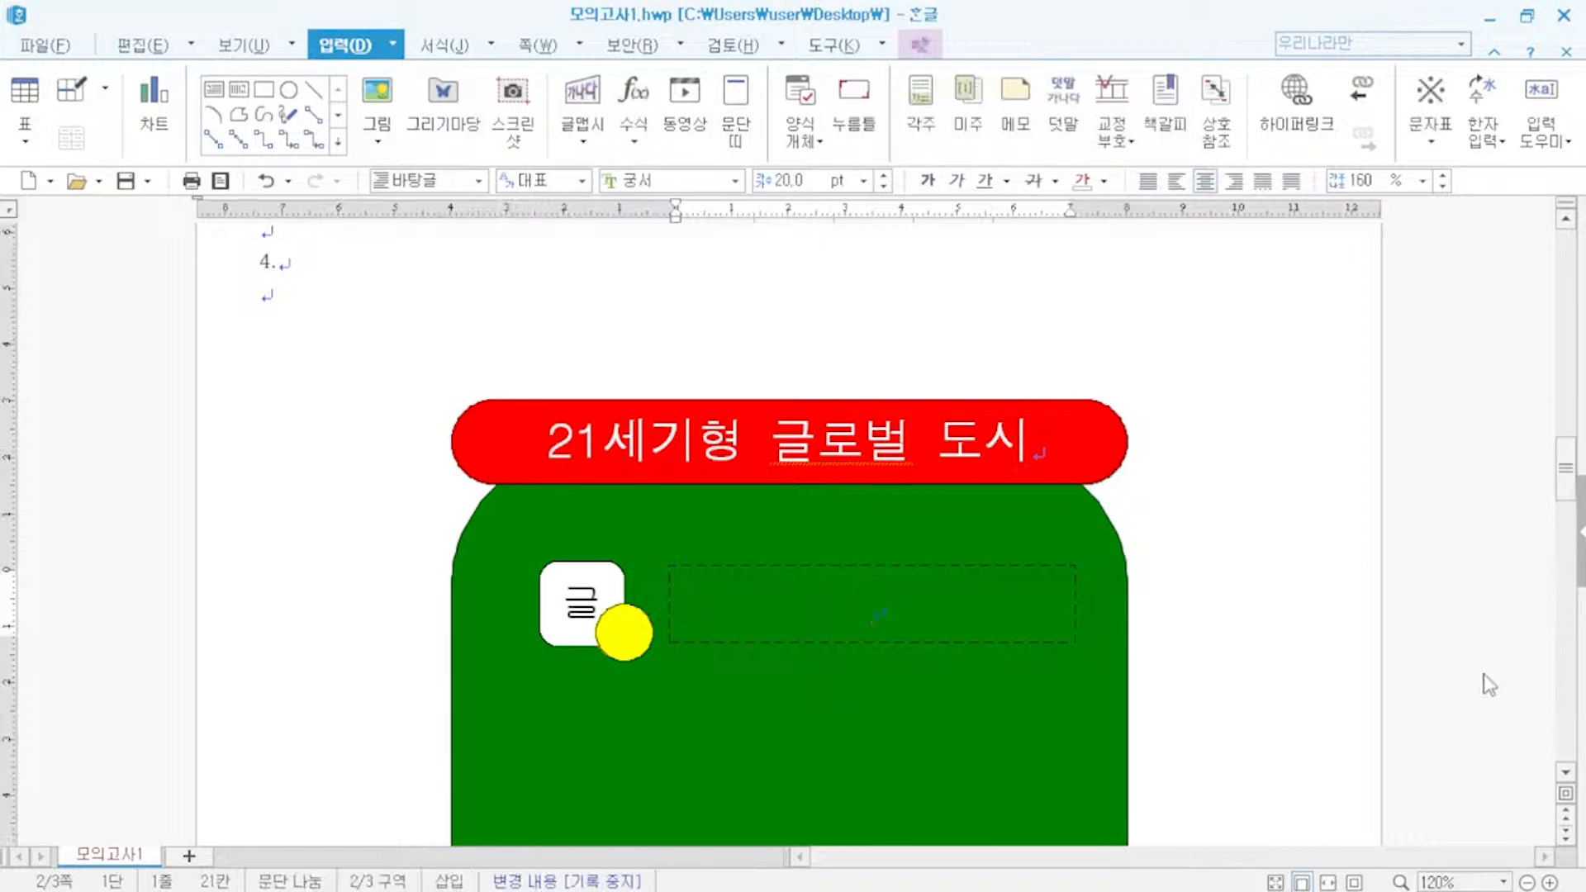
type("국제 비즈")
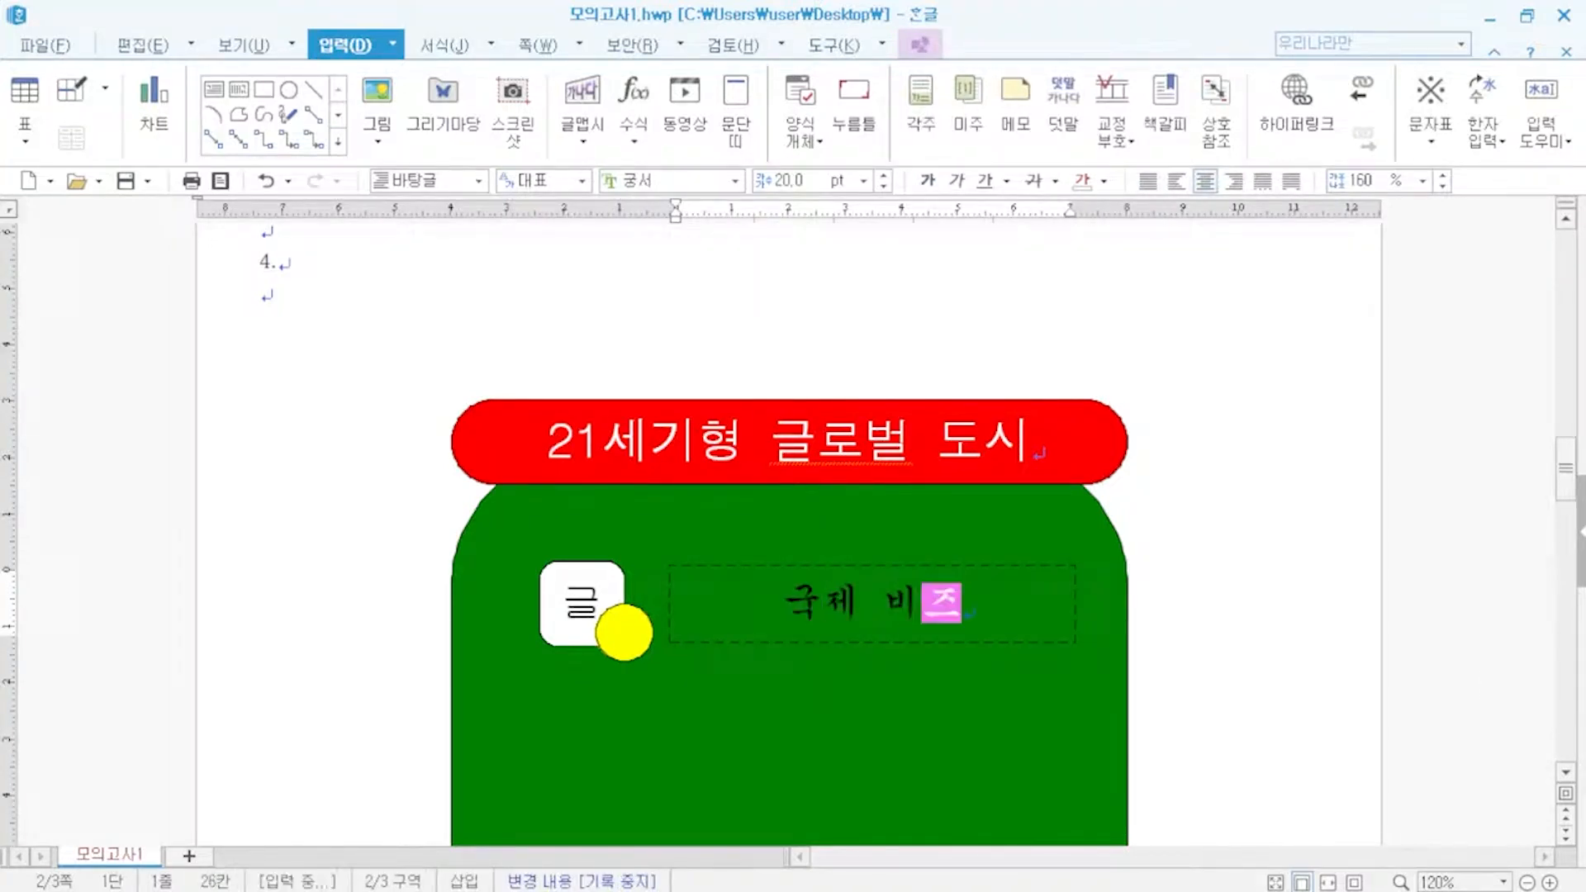
type("니스 도시")
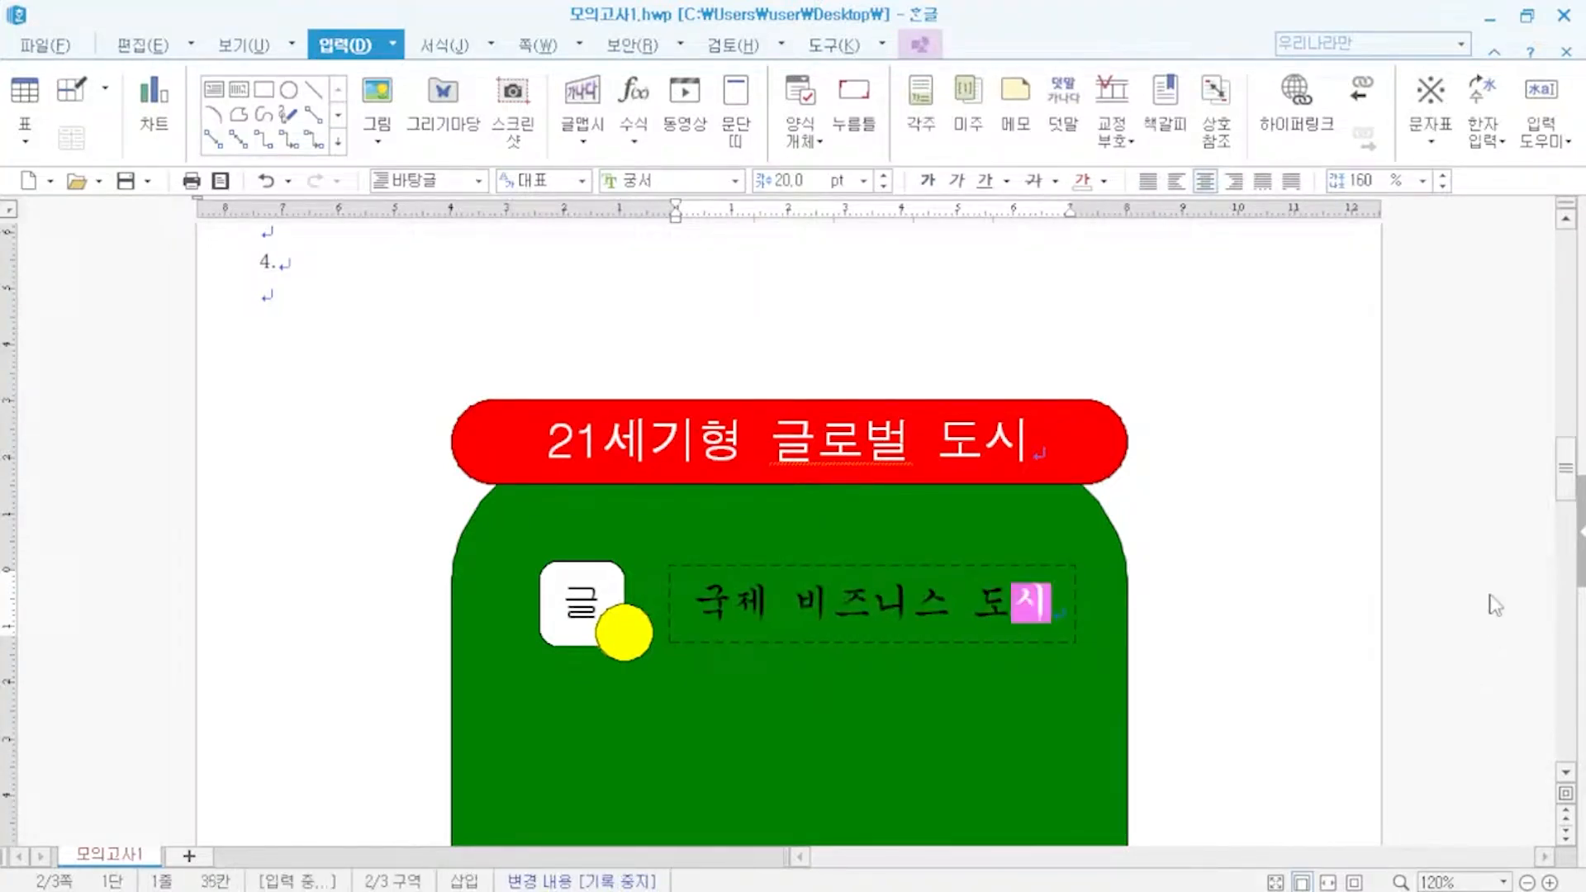
- Copy the 글 square, yellow circle and dashed text box together twice, straight down the green shape, to make three evenly spaced rows
scroll(1181, 727, "down", 3)
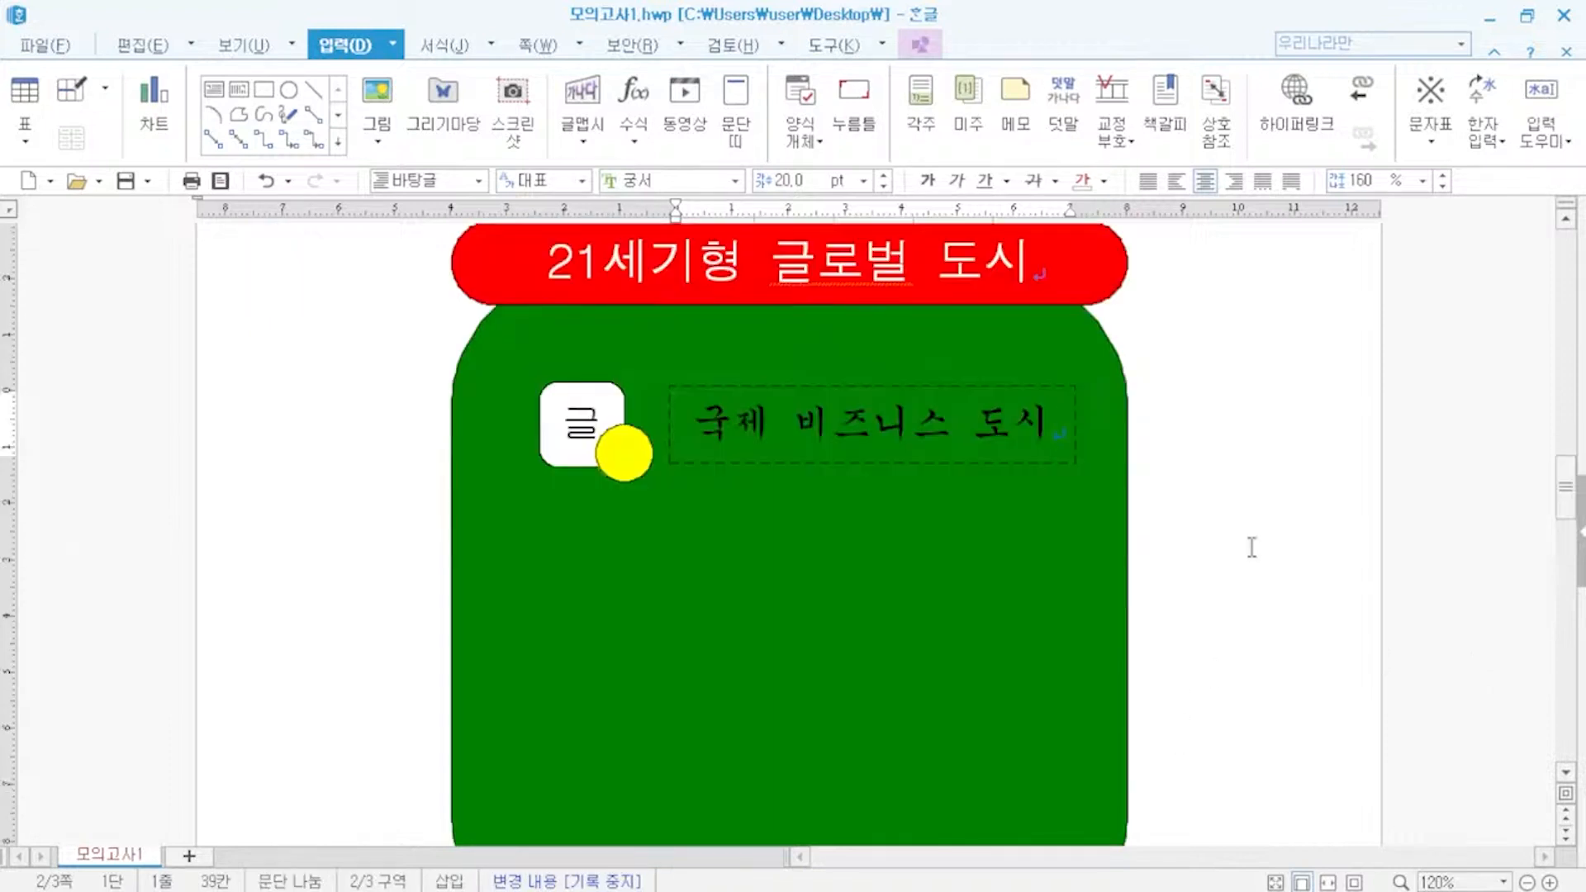
left_click(1259, 547)
scroll(1260, 551, "down", 1)
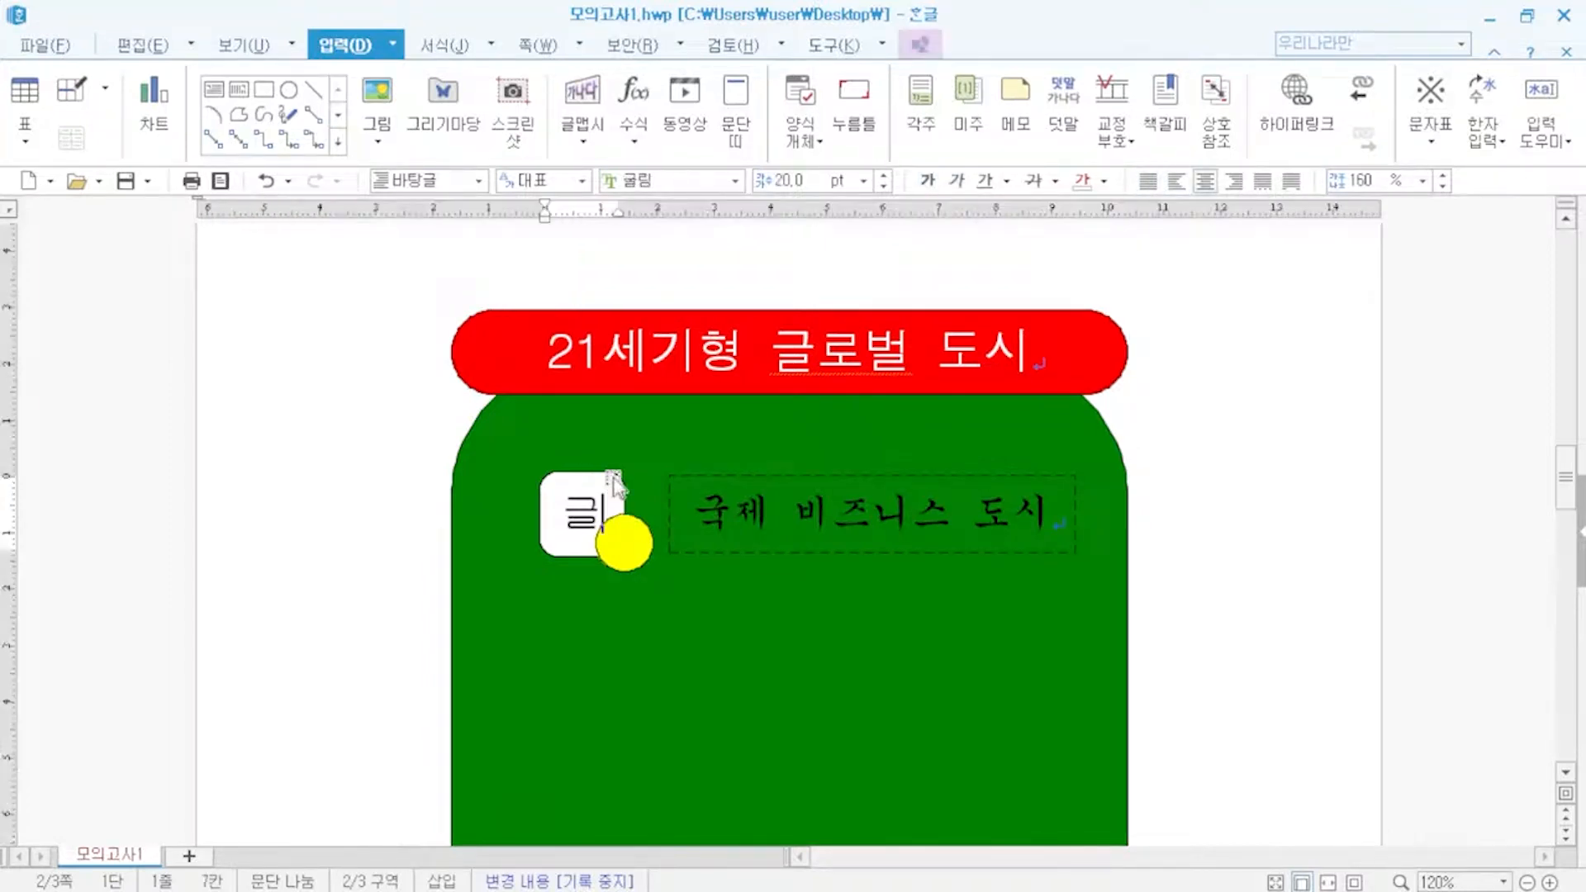
left_click(616, 484)
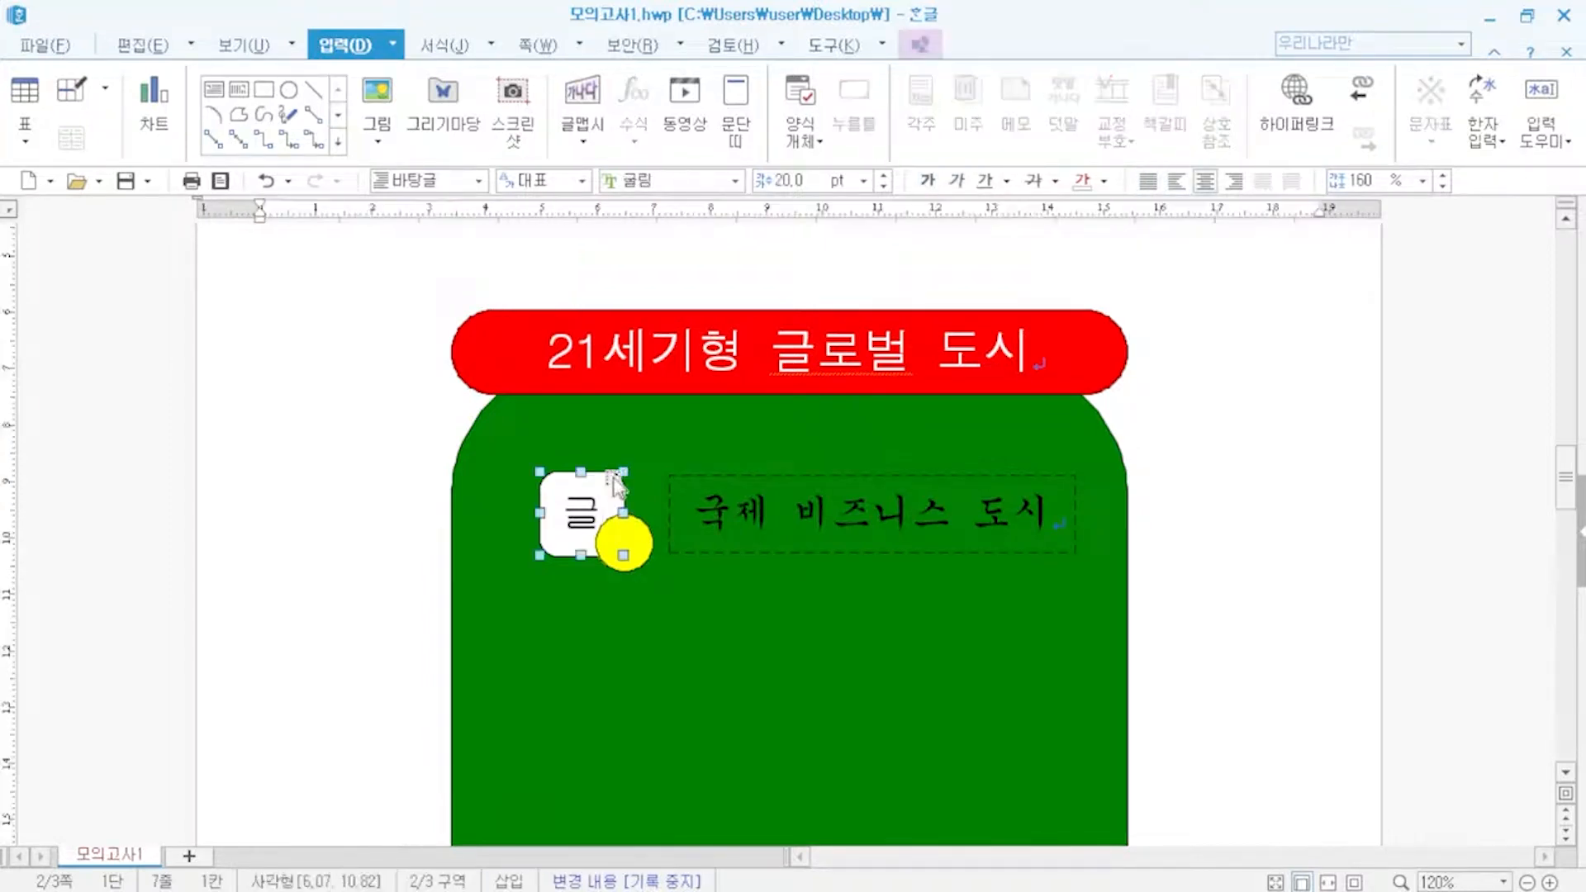
left_click(647, 545, "shift")
left_click(677, 491, "shift")
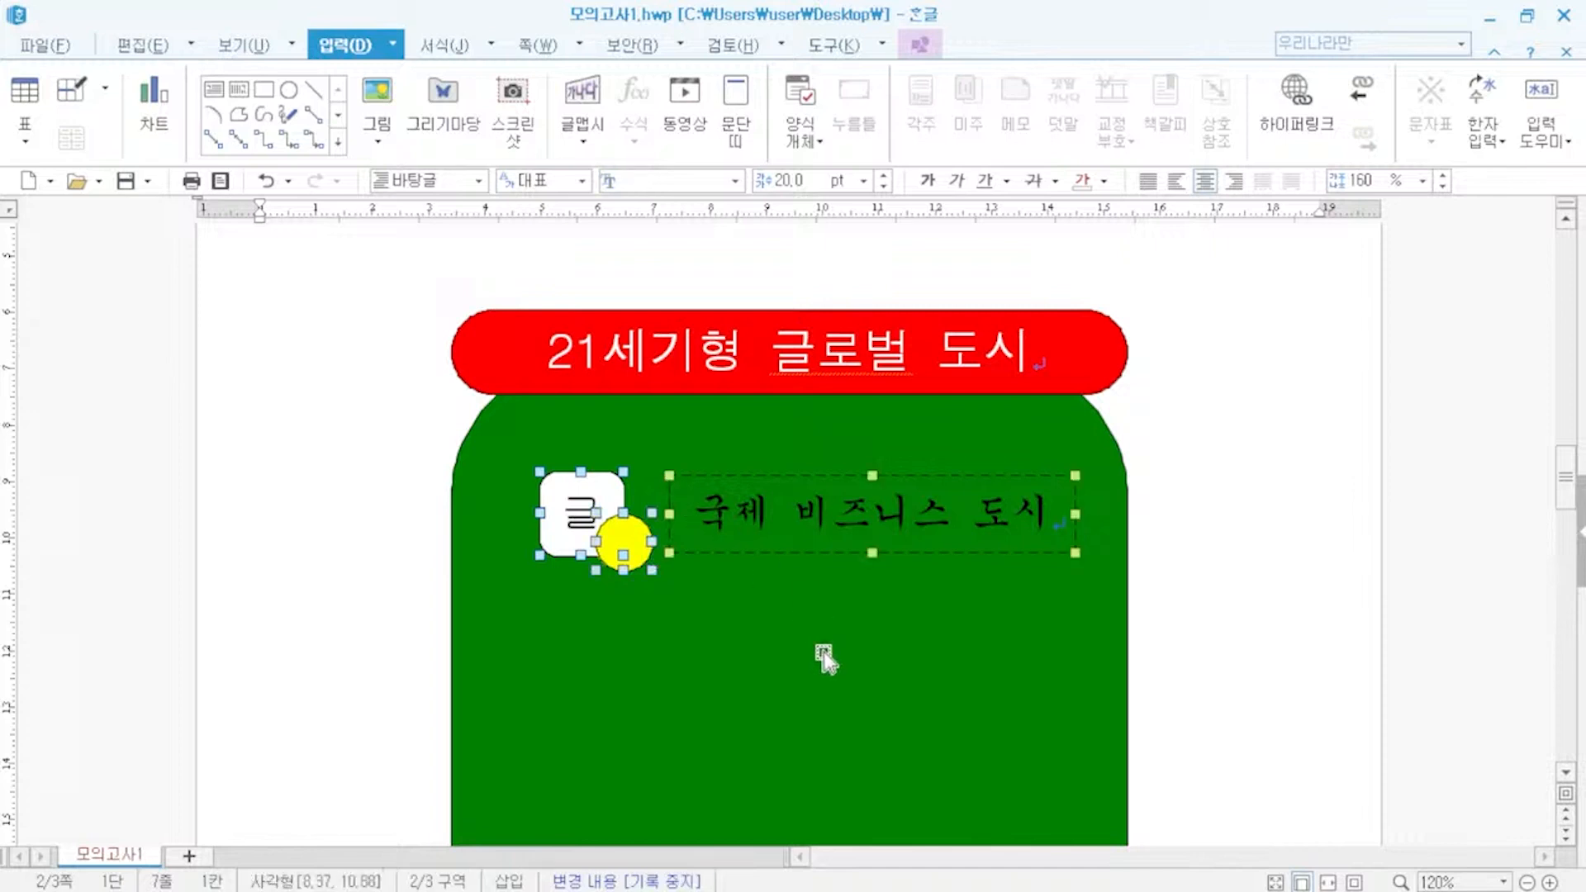
scroll(821, 651, "down", 3)
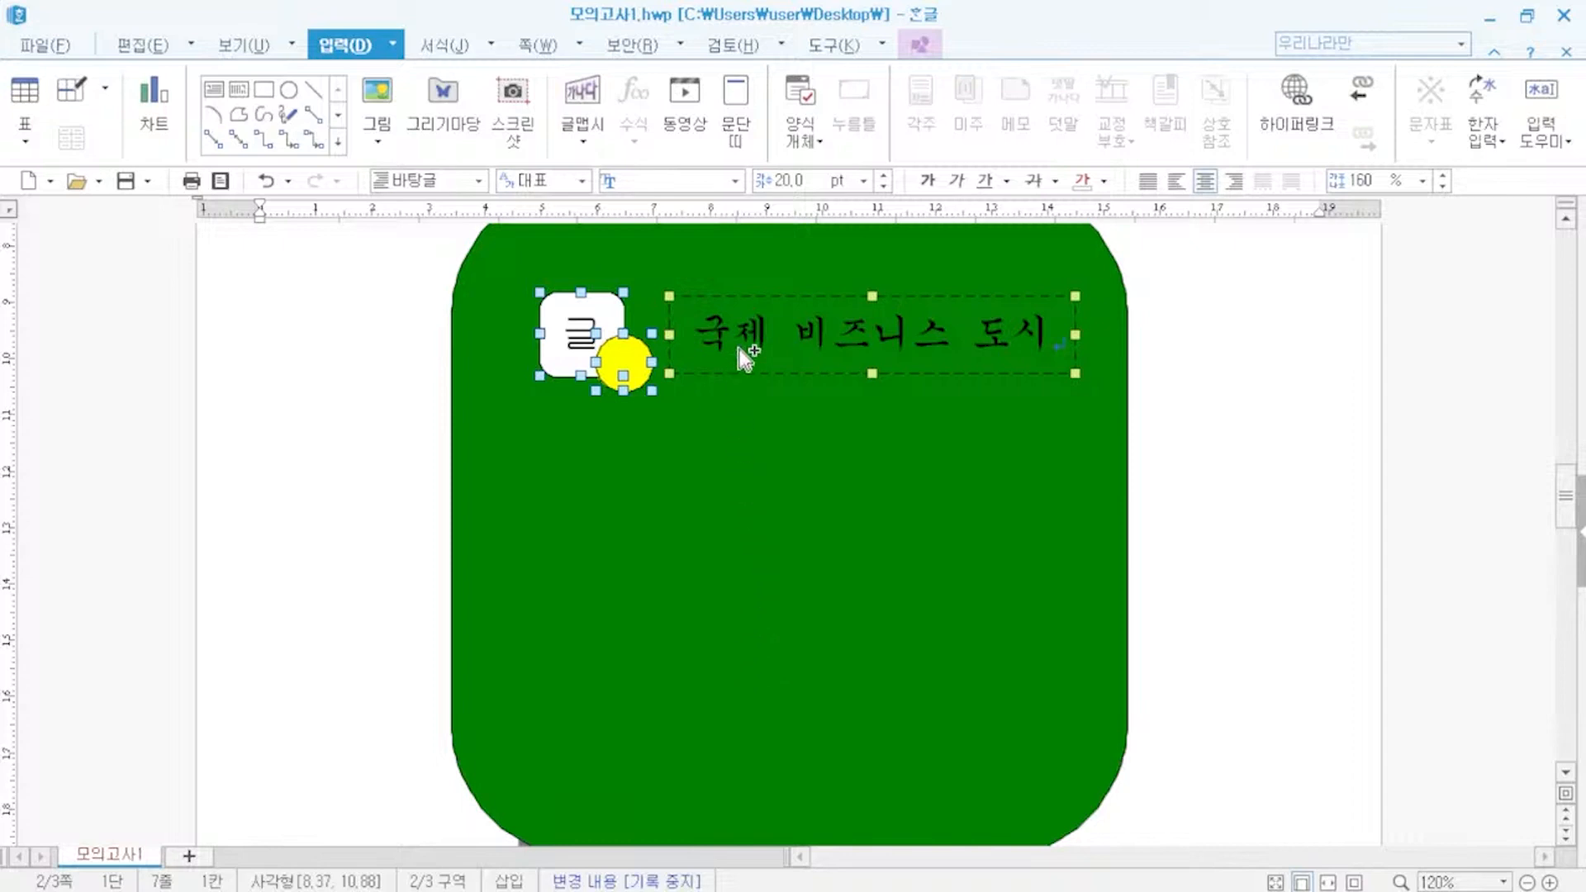
left_click_drag(739, 346, 731, 654)
left_click(1303, 588)
scroll(1190, 574, "down", 3)
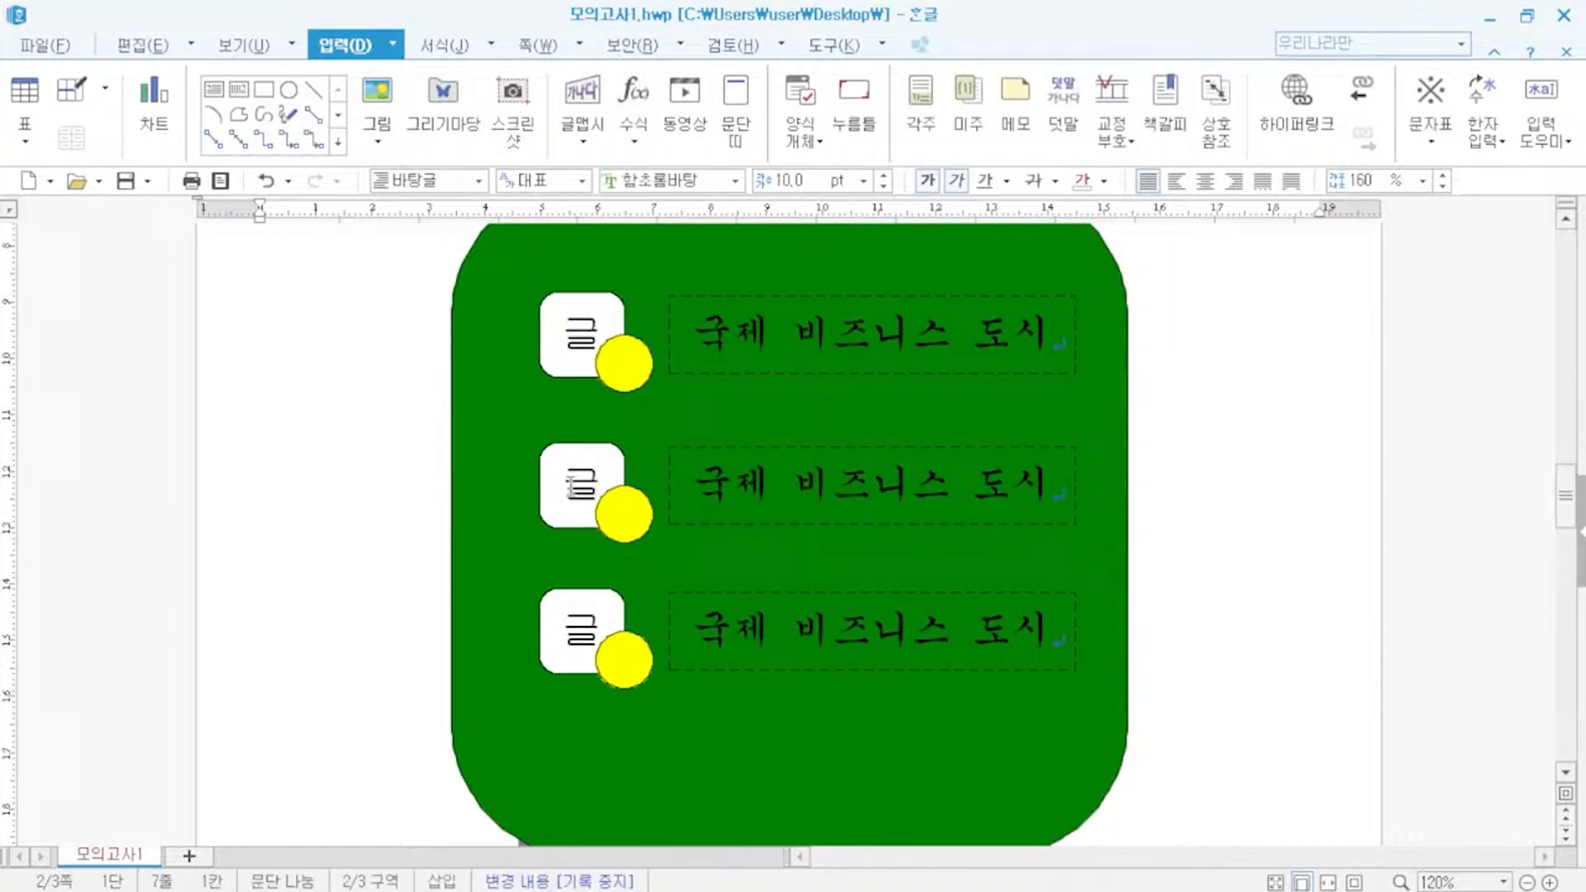
- Change the letter in the second row's square to "로" and in the third row's square to "벌"
double_click(570, 483)
type("로")
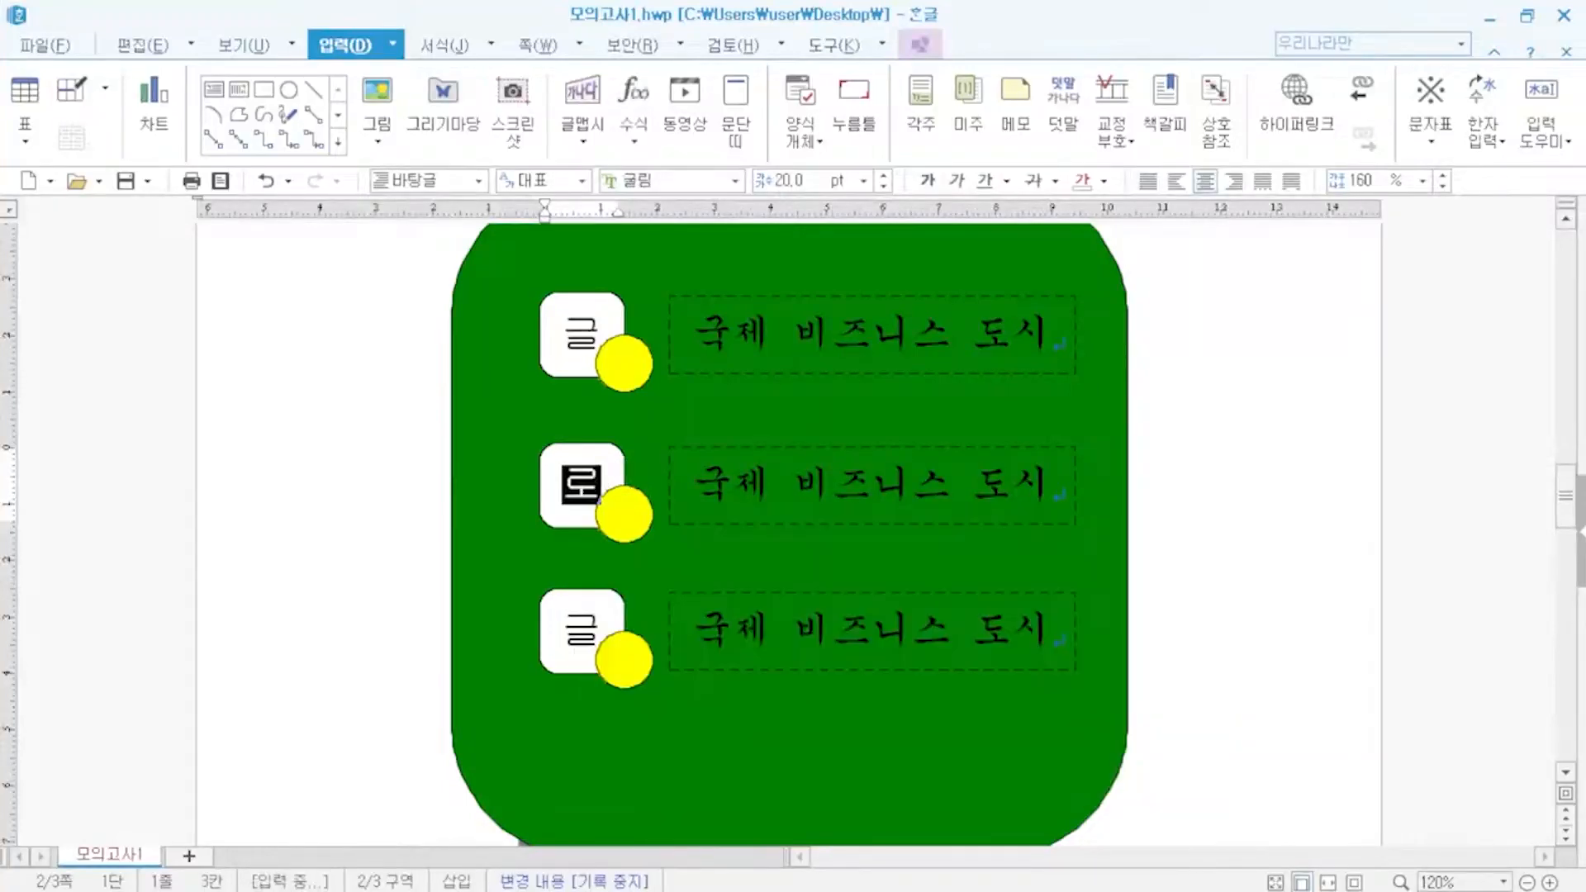
double_click(580, 632)
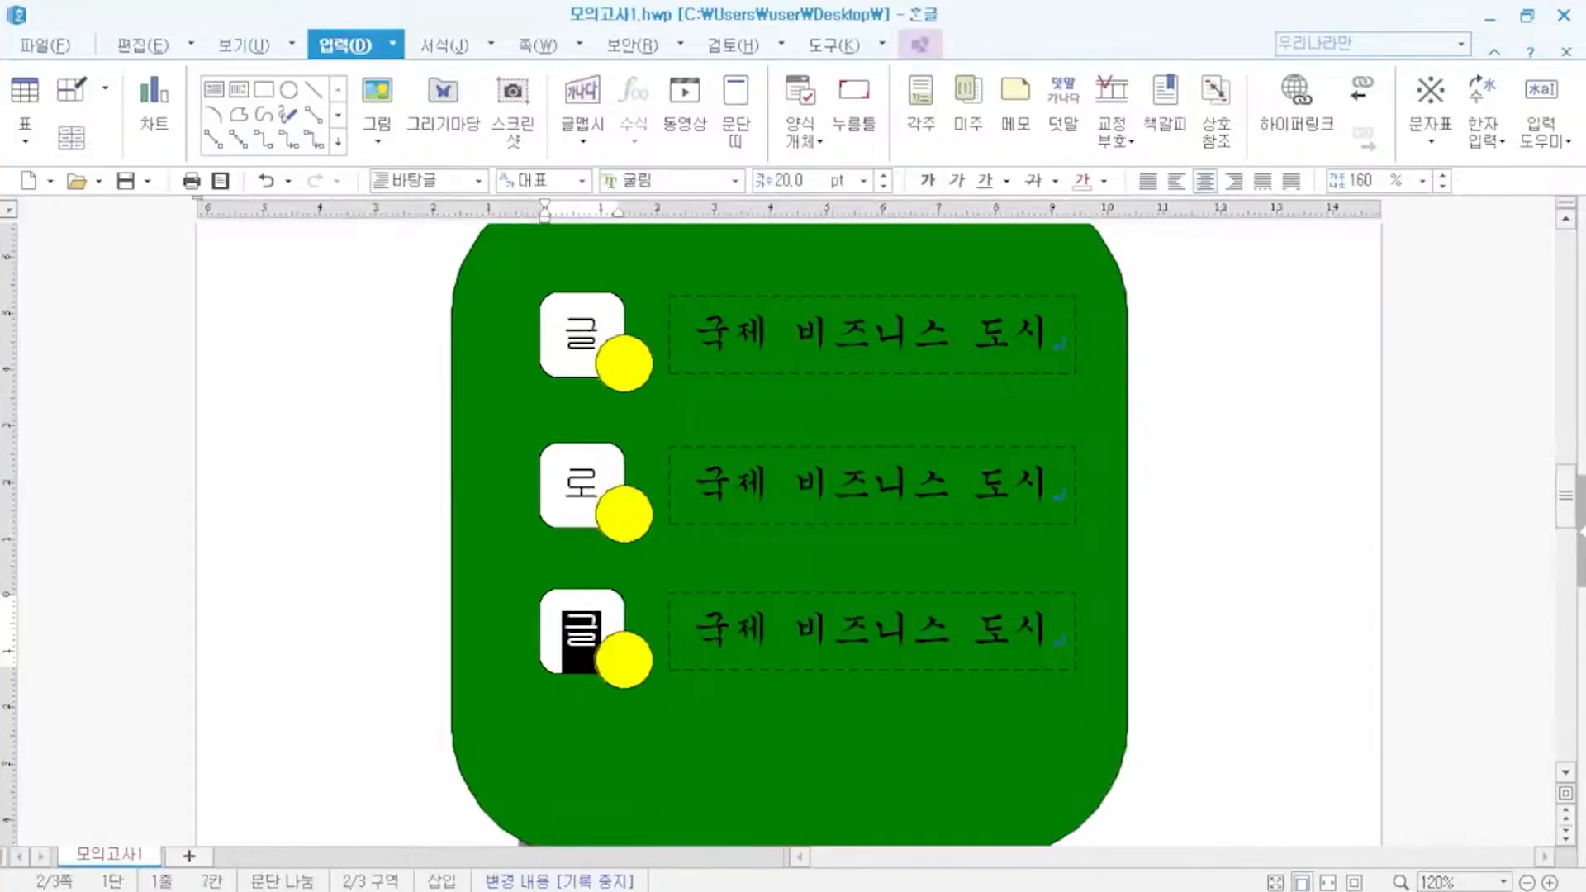
type("벌")
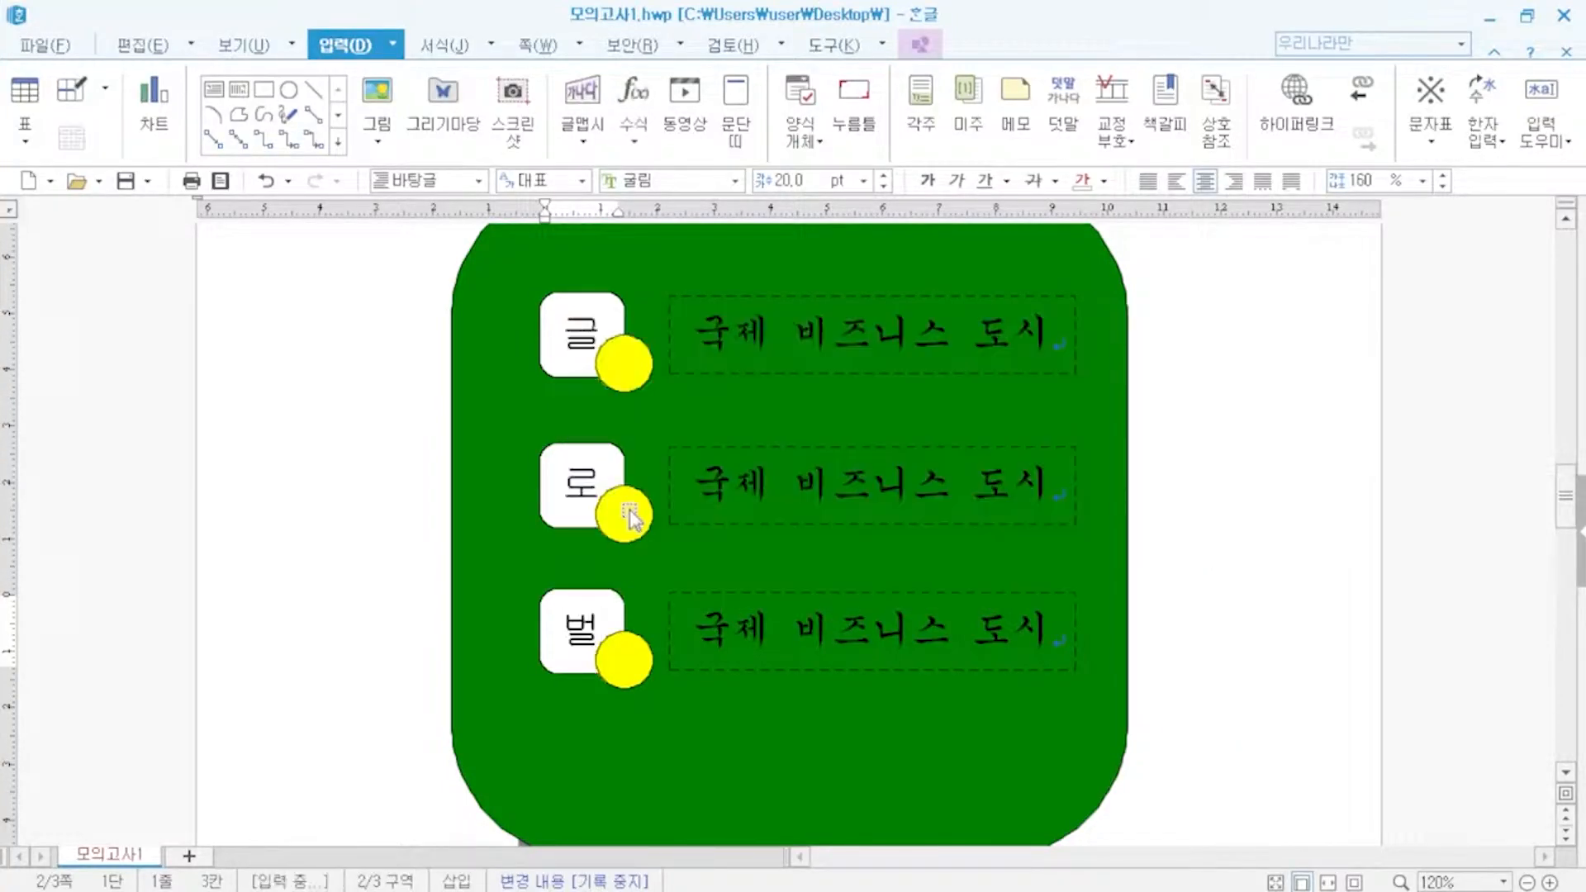
- Change the fill color of the circle on the 로 square to red
double_click(628, 514)
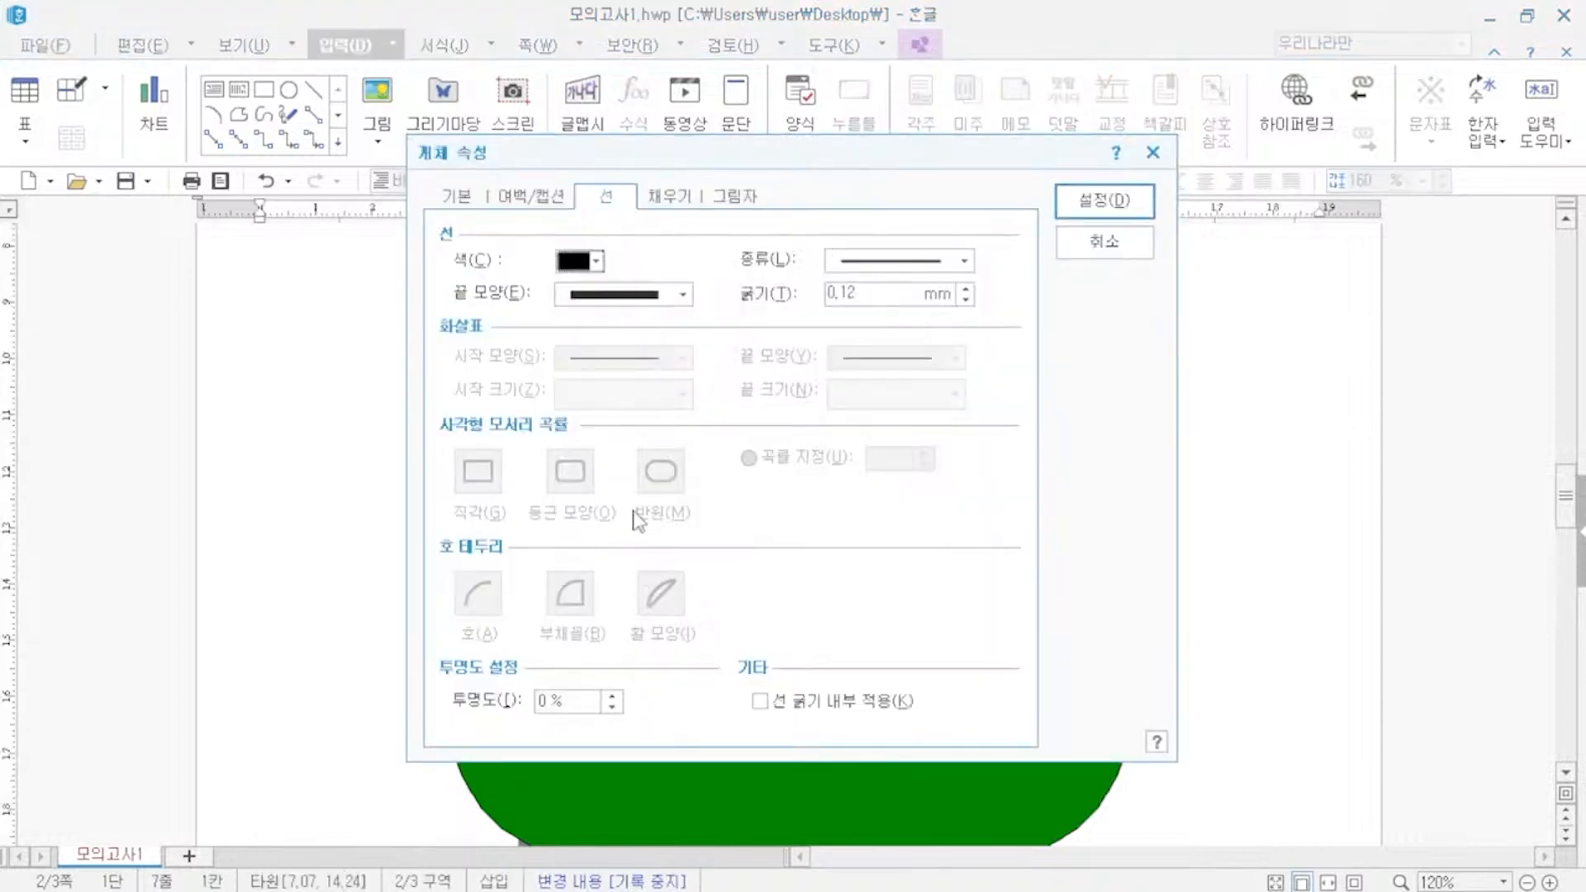
left_click(596, 262)
left_click(667, 196)
left_click(593, 321)
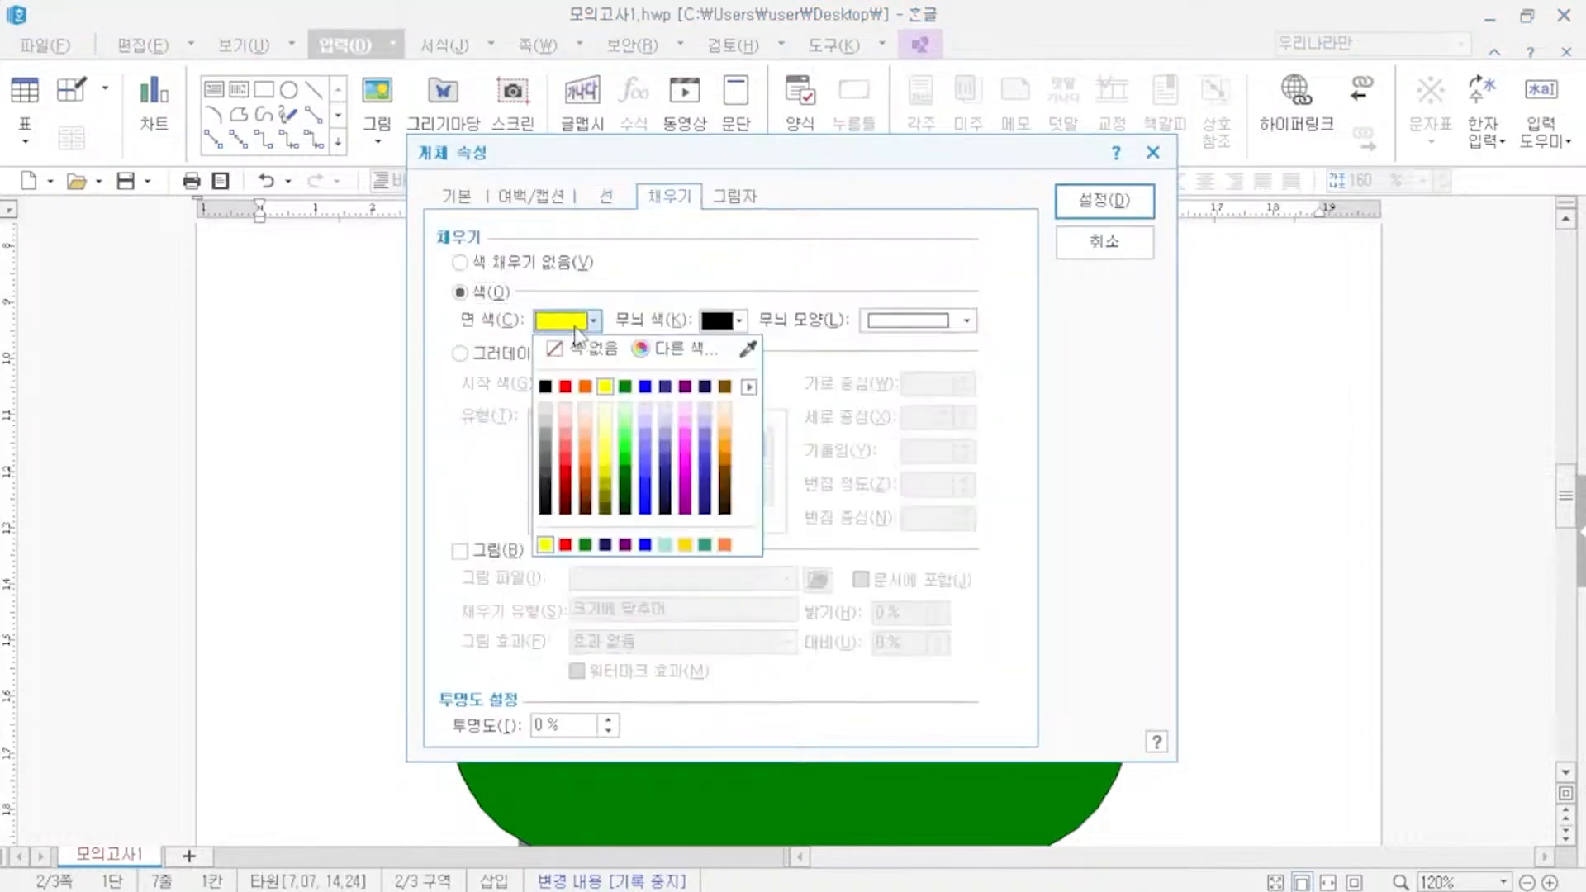
left_click(565, 386)
left_click(1104, 200)
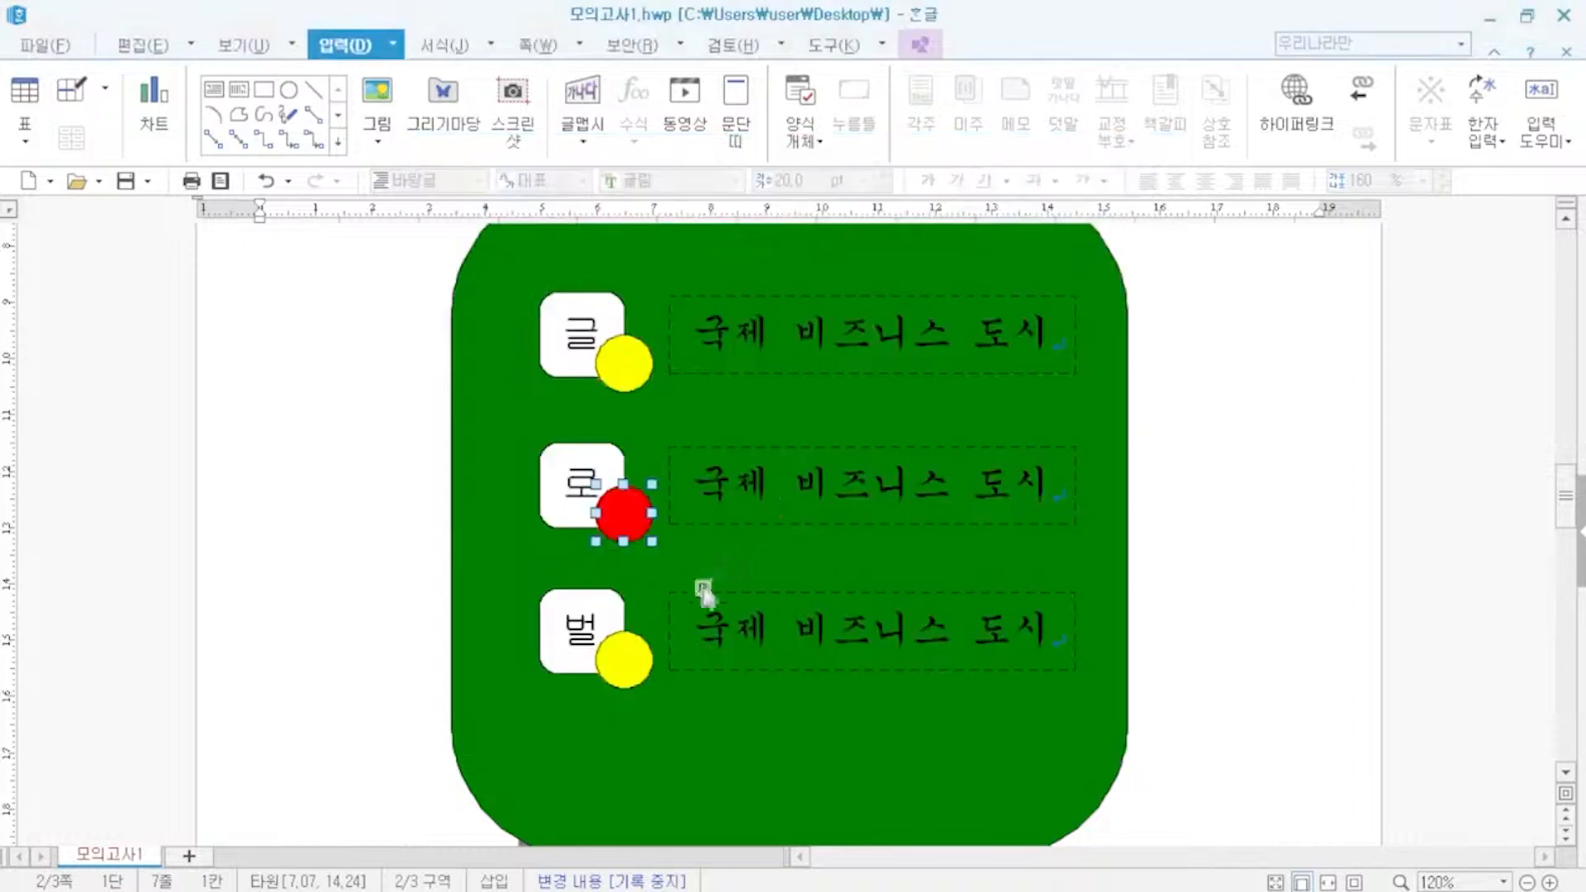
- Change the fill color of the circle on the 벌 square to dark blue and deselect it
left_click(641, 657)
double_click(641, 657)
left_click(578, 320)
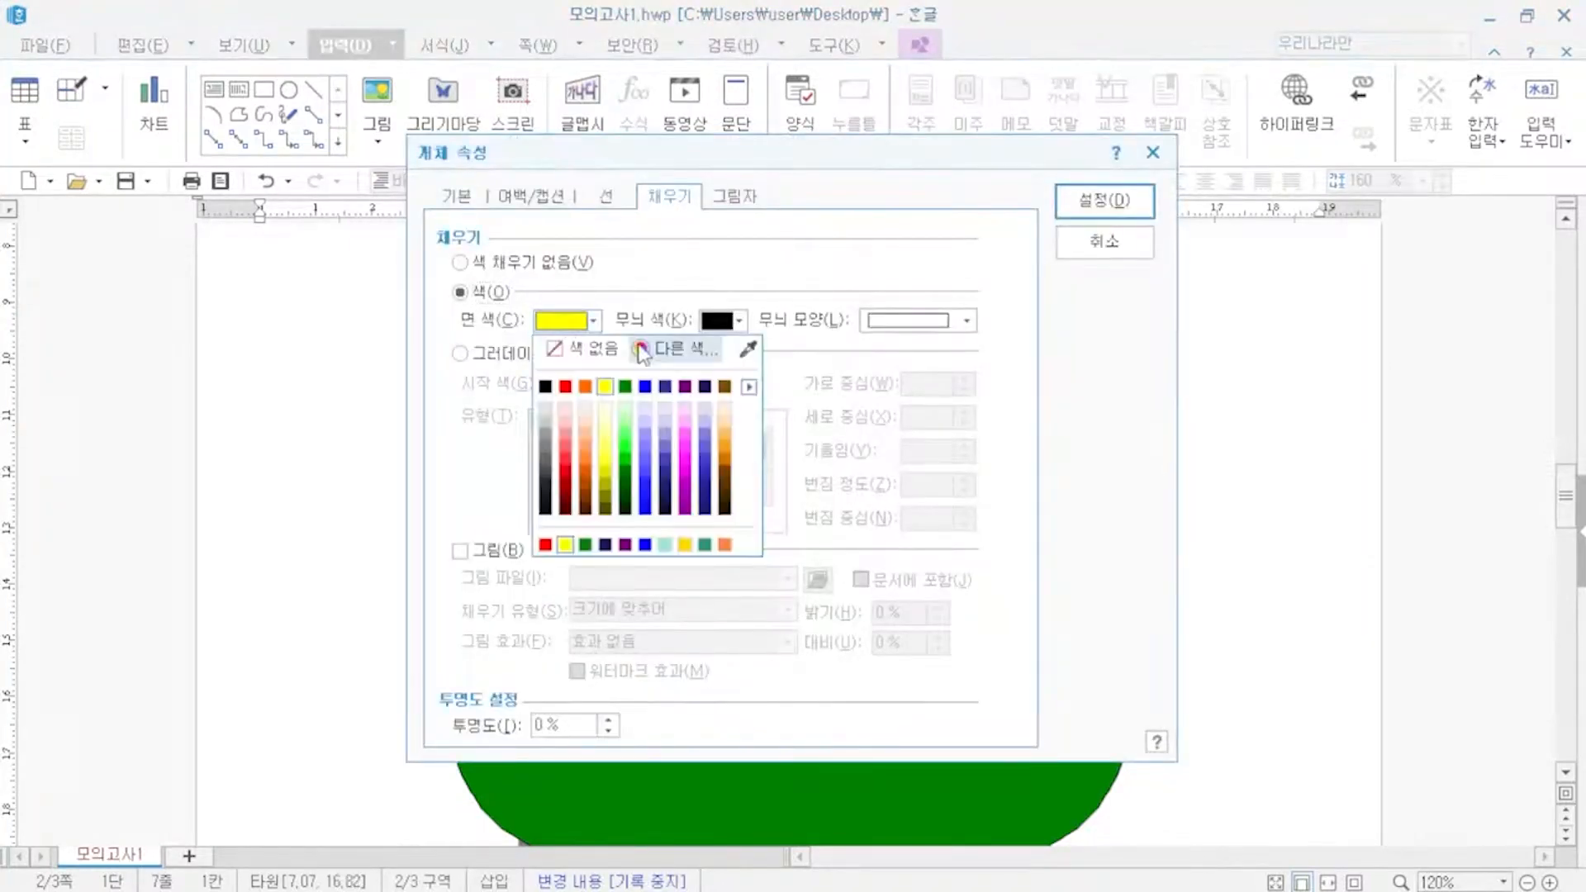
left_click(705, 386)
left_click(1105, 200)
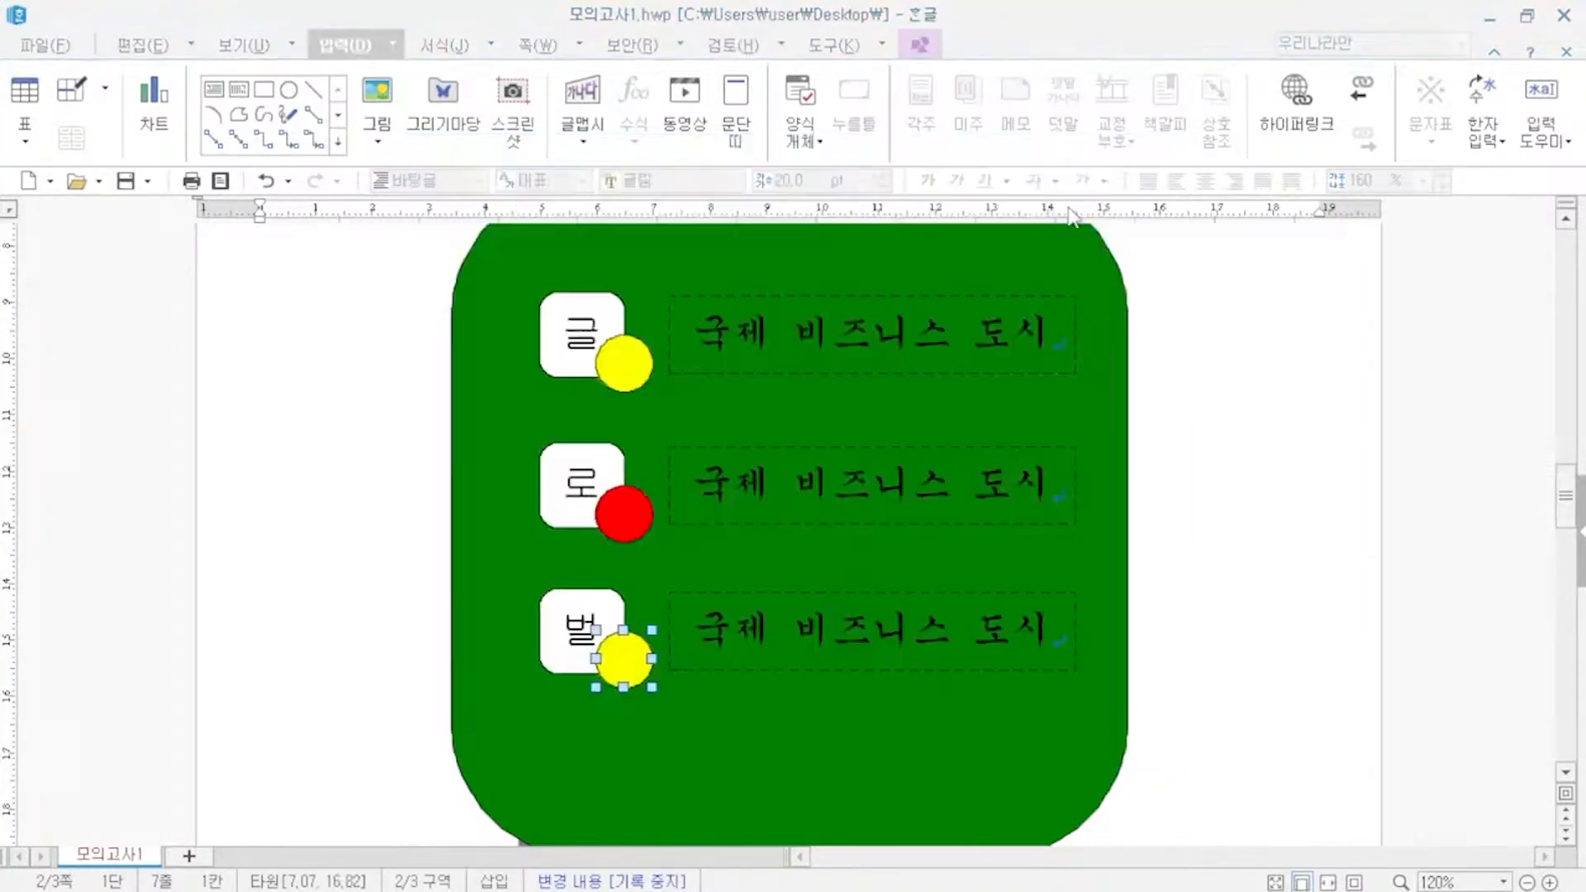
left_click(1200, 434)
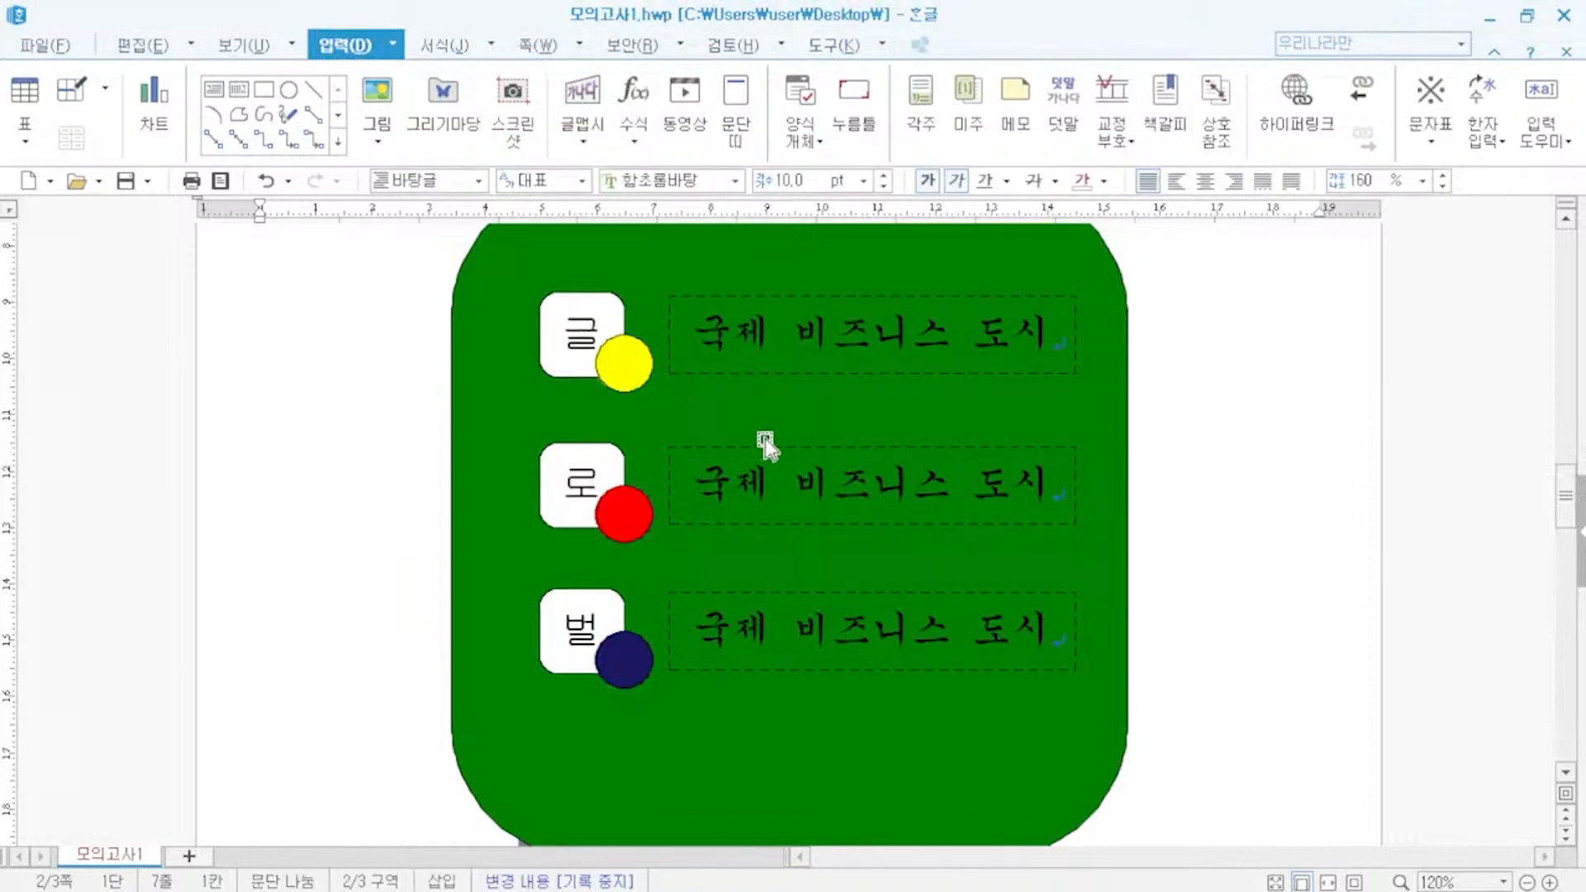
- Replace the second row's text with "동북아 물류 허브" and the third row's text with "국제 레저 도시"
left_click_drag(704, 486, 1050, 495)
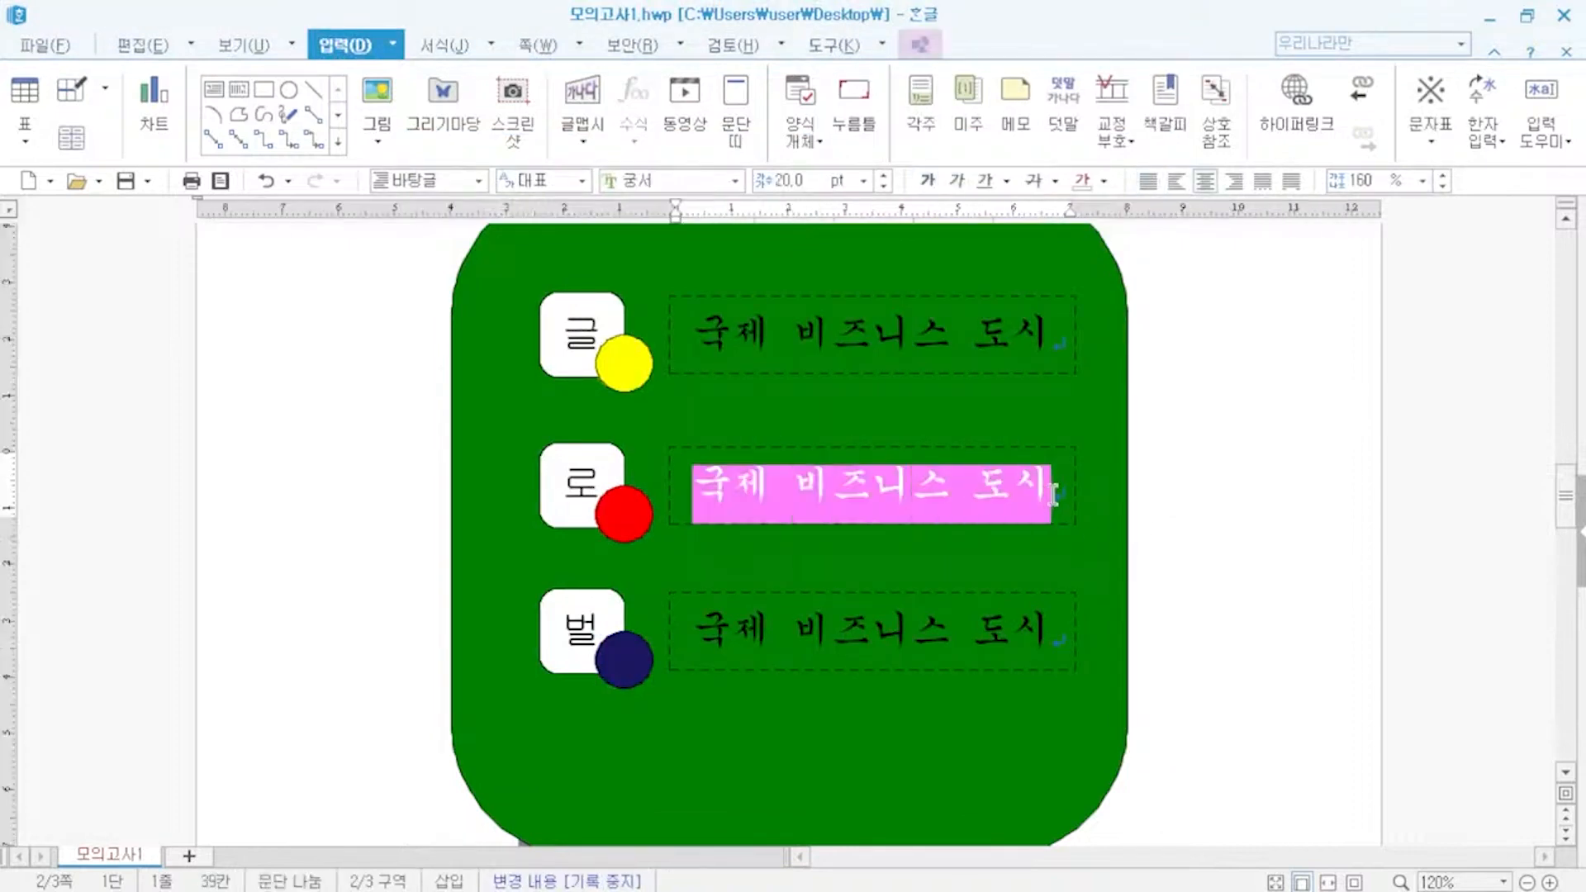
type("동북아 ")
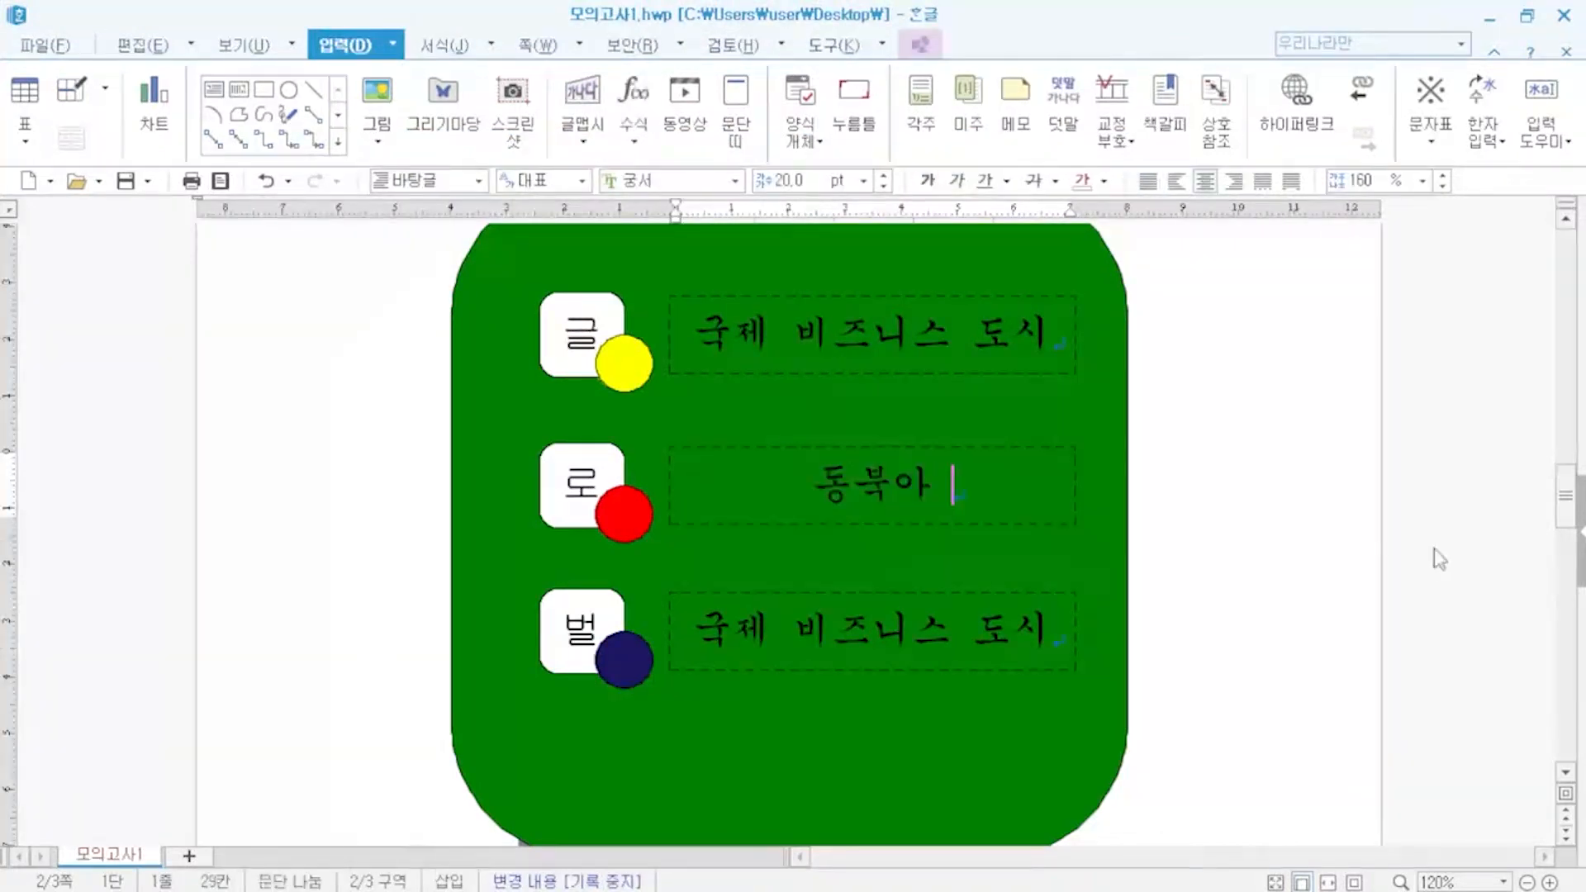
type("물류 ㅎㅓ브")
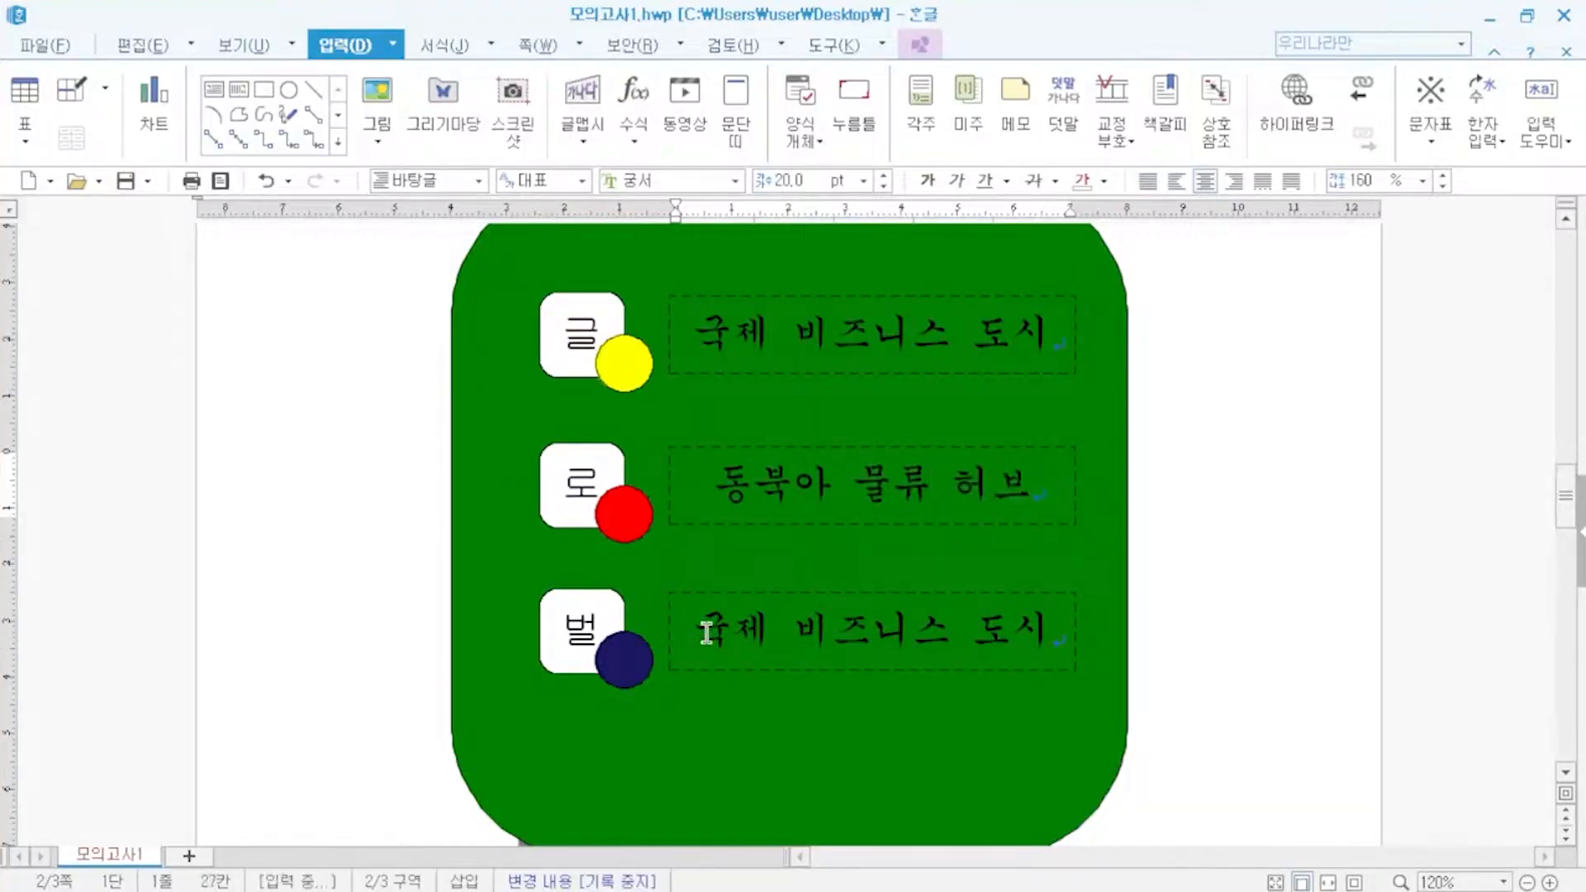
left_click_drag(702, 632, 1054, 636)
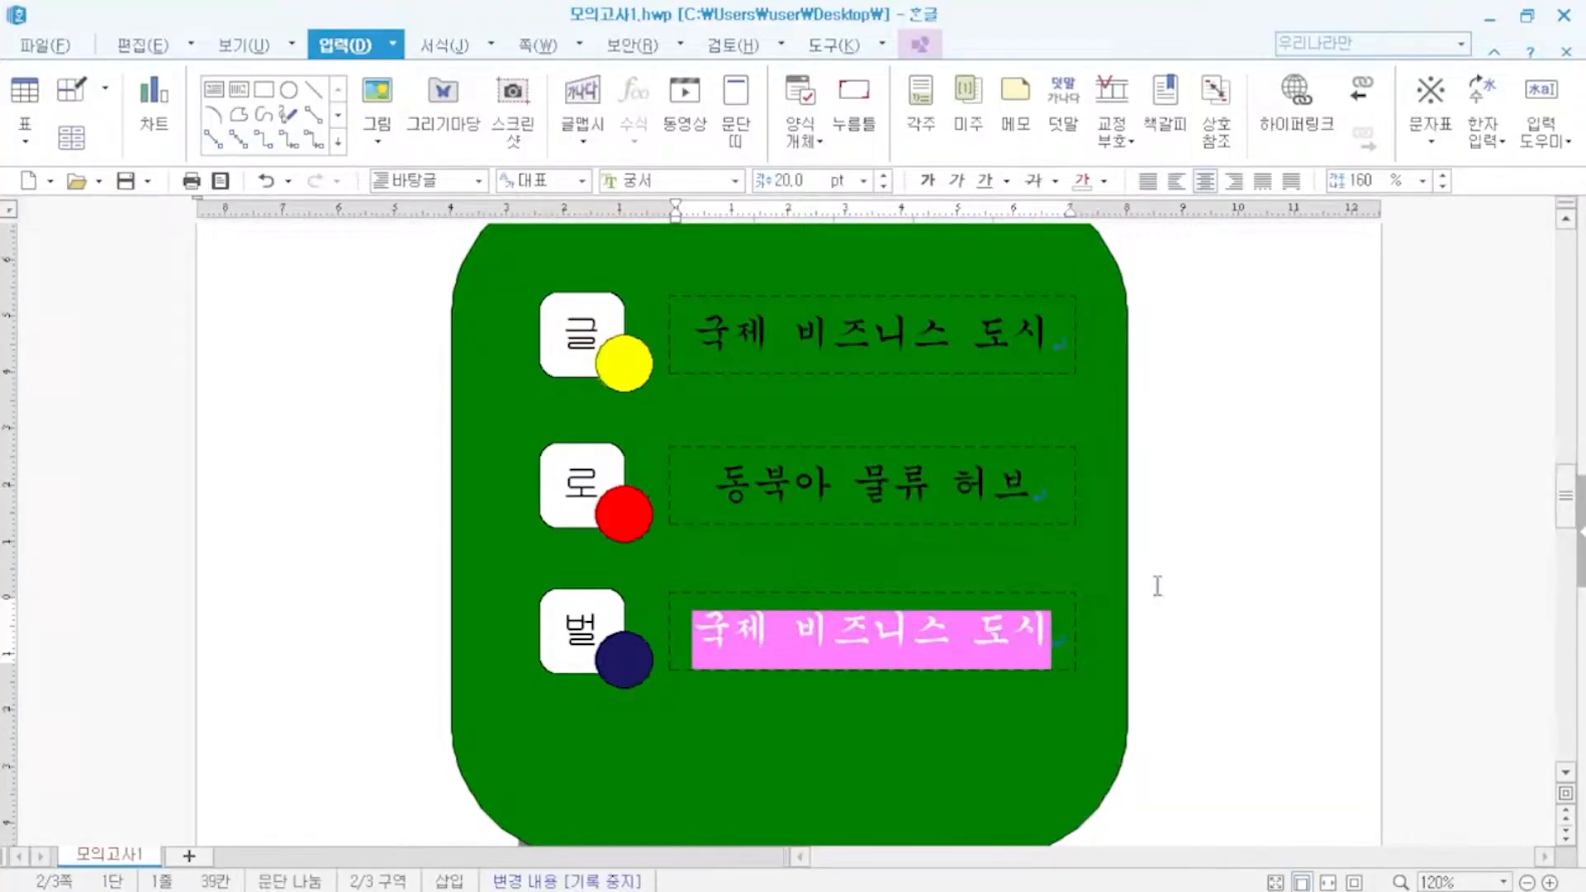
type("국제 레저 도시")
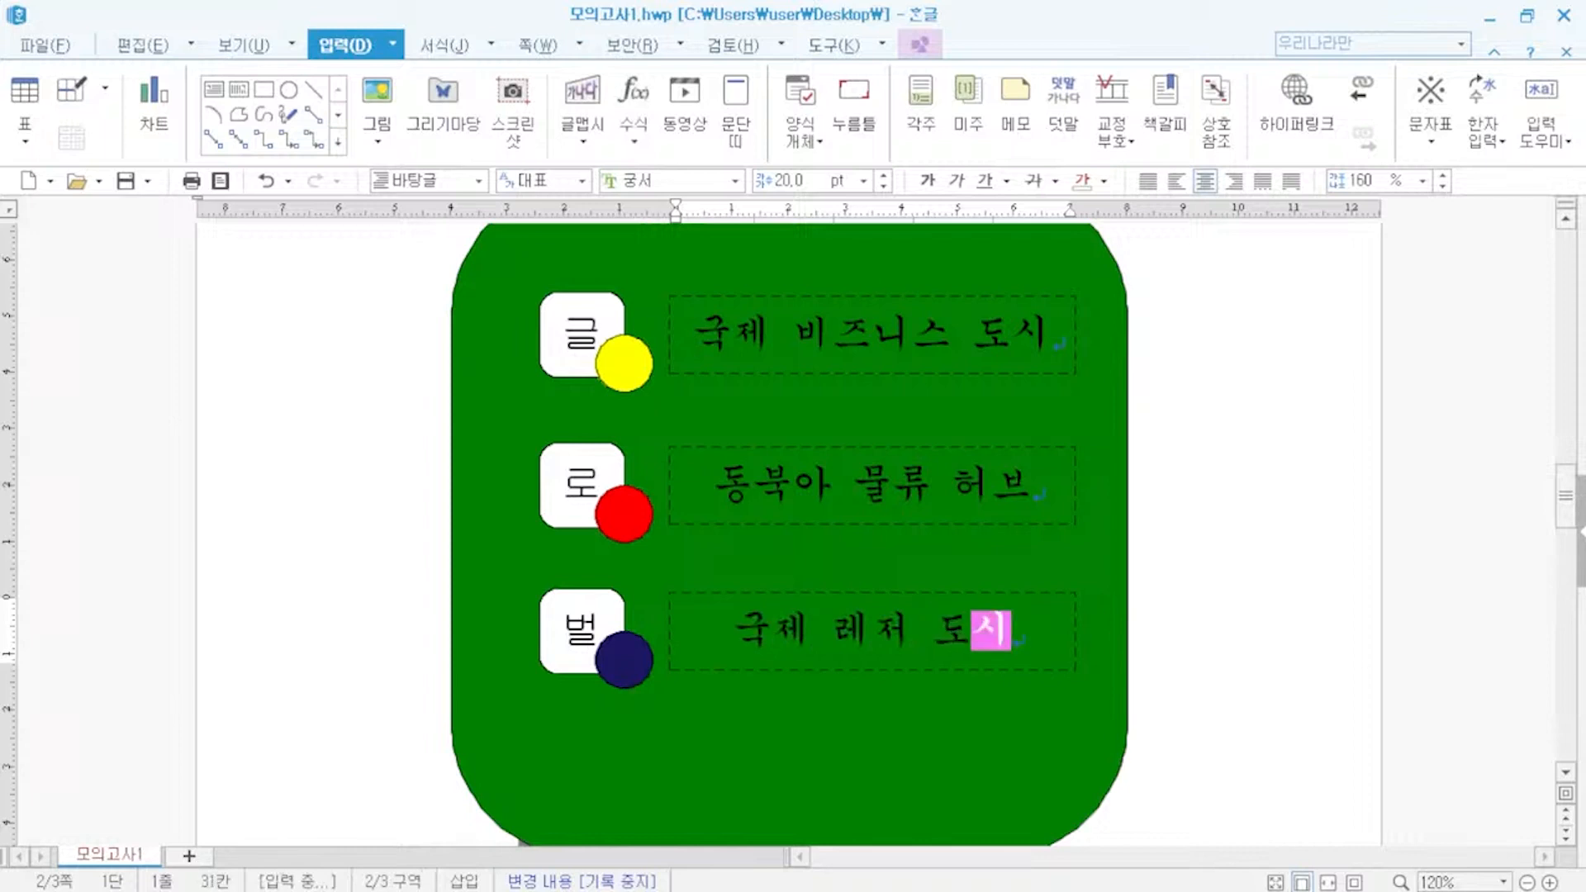
key("shift+Escape")
- Draw a rectangle overlapping the lower-left corner of the green shape and extending below it
scroll(810, 542, "down", 2)
scroll(852, 552, "down", 1)
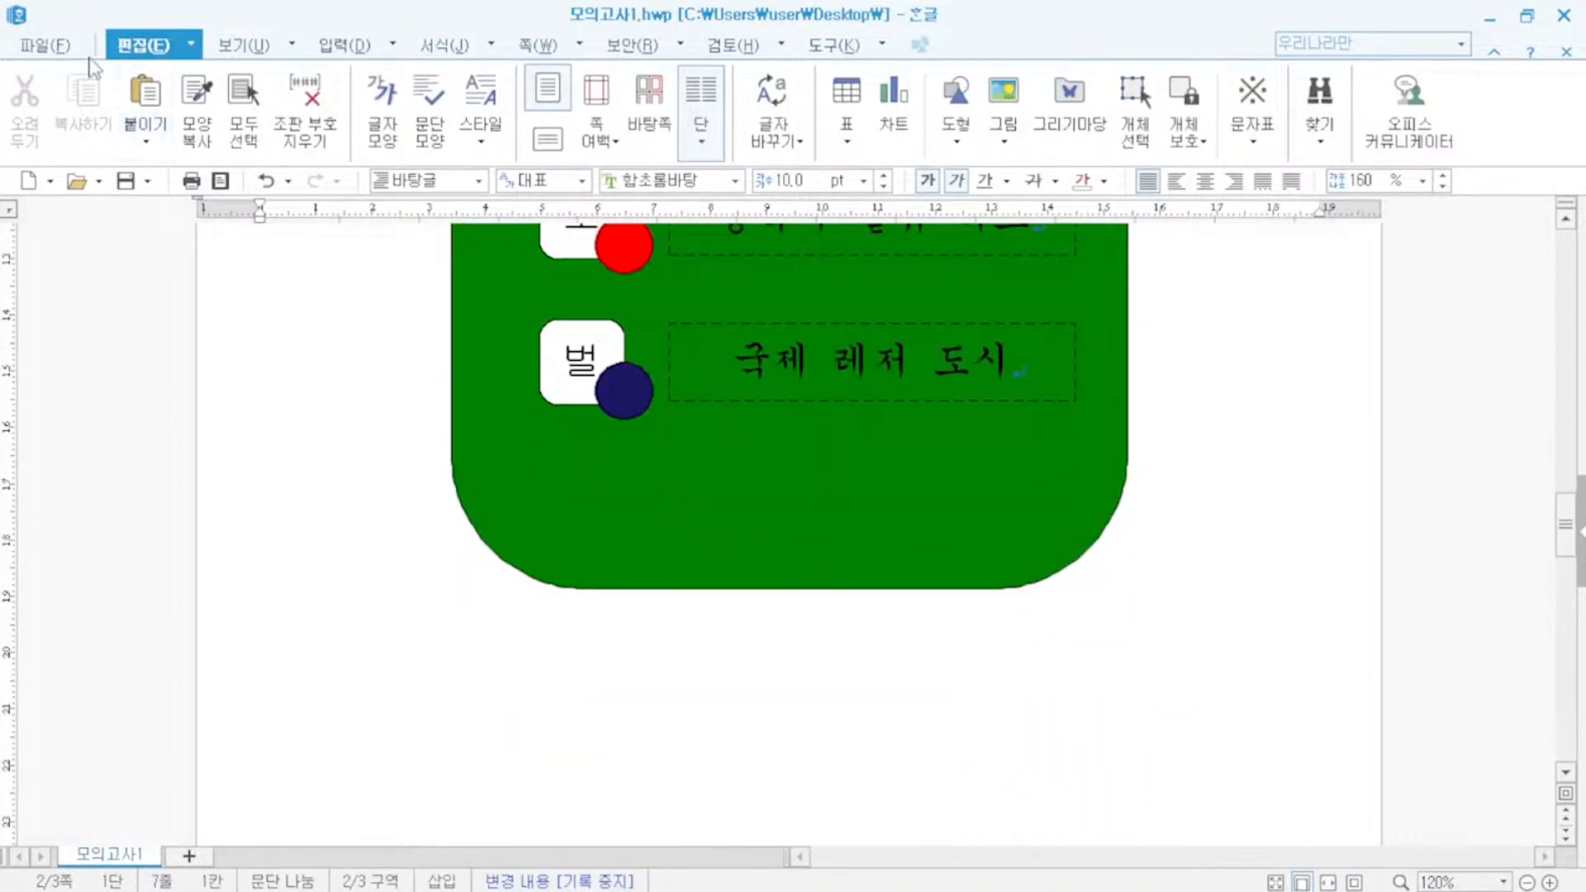
left_click(345, 45)
left_click(264, 89)
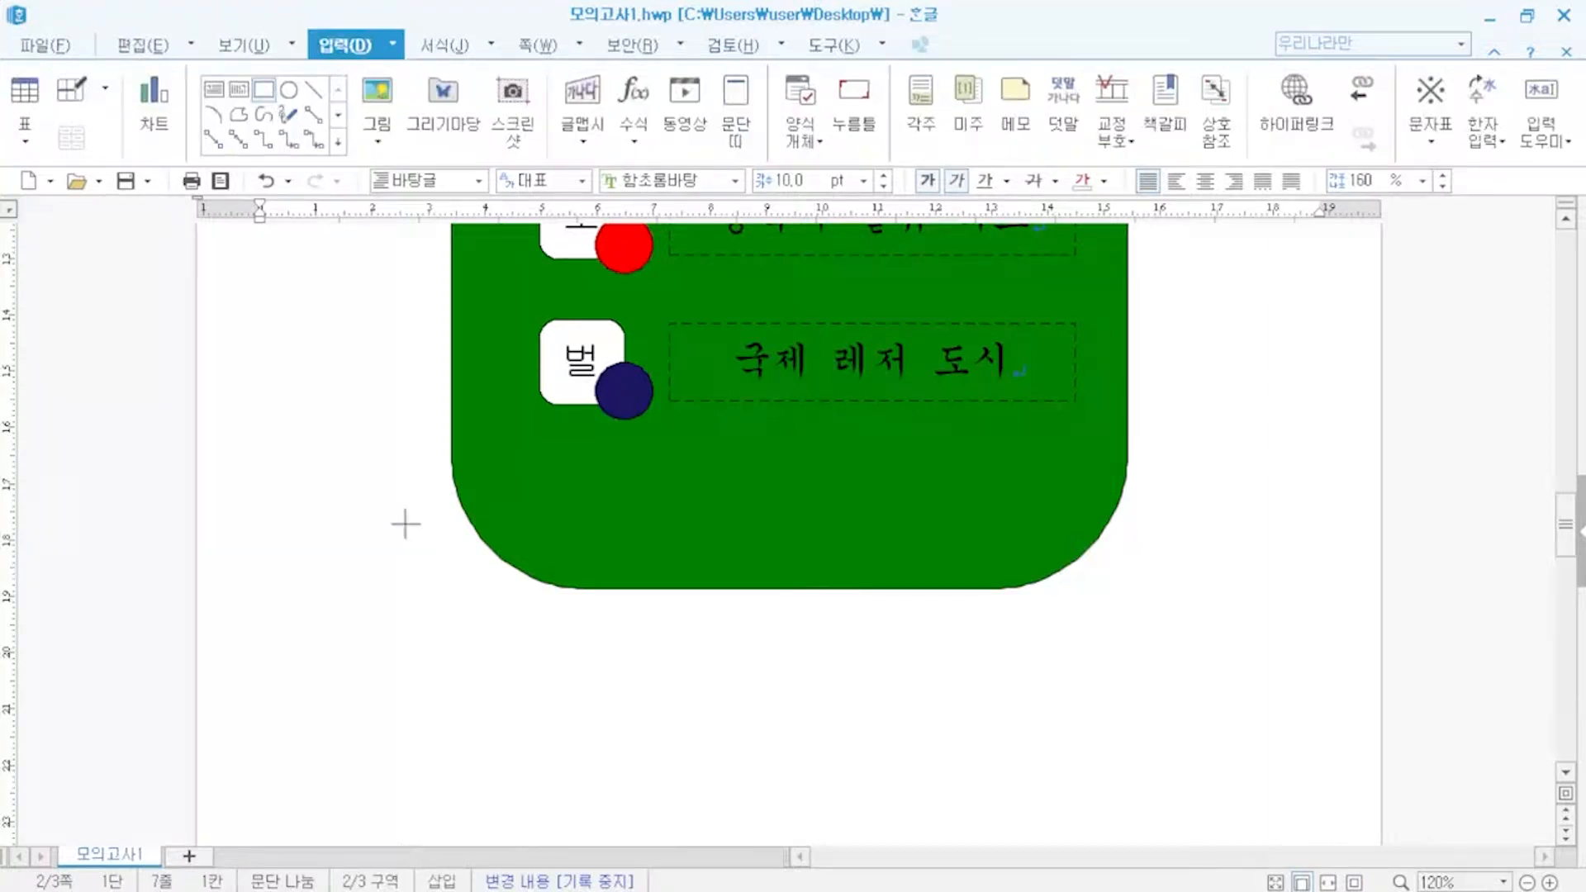
left_click_drag(405, 524, 798, 747)
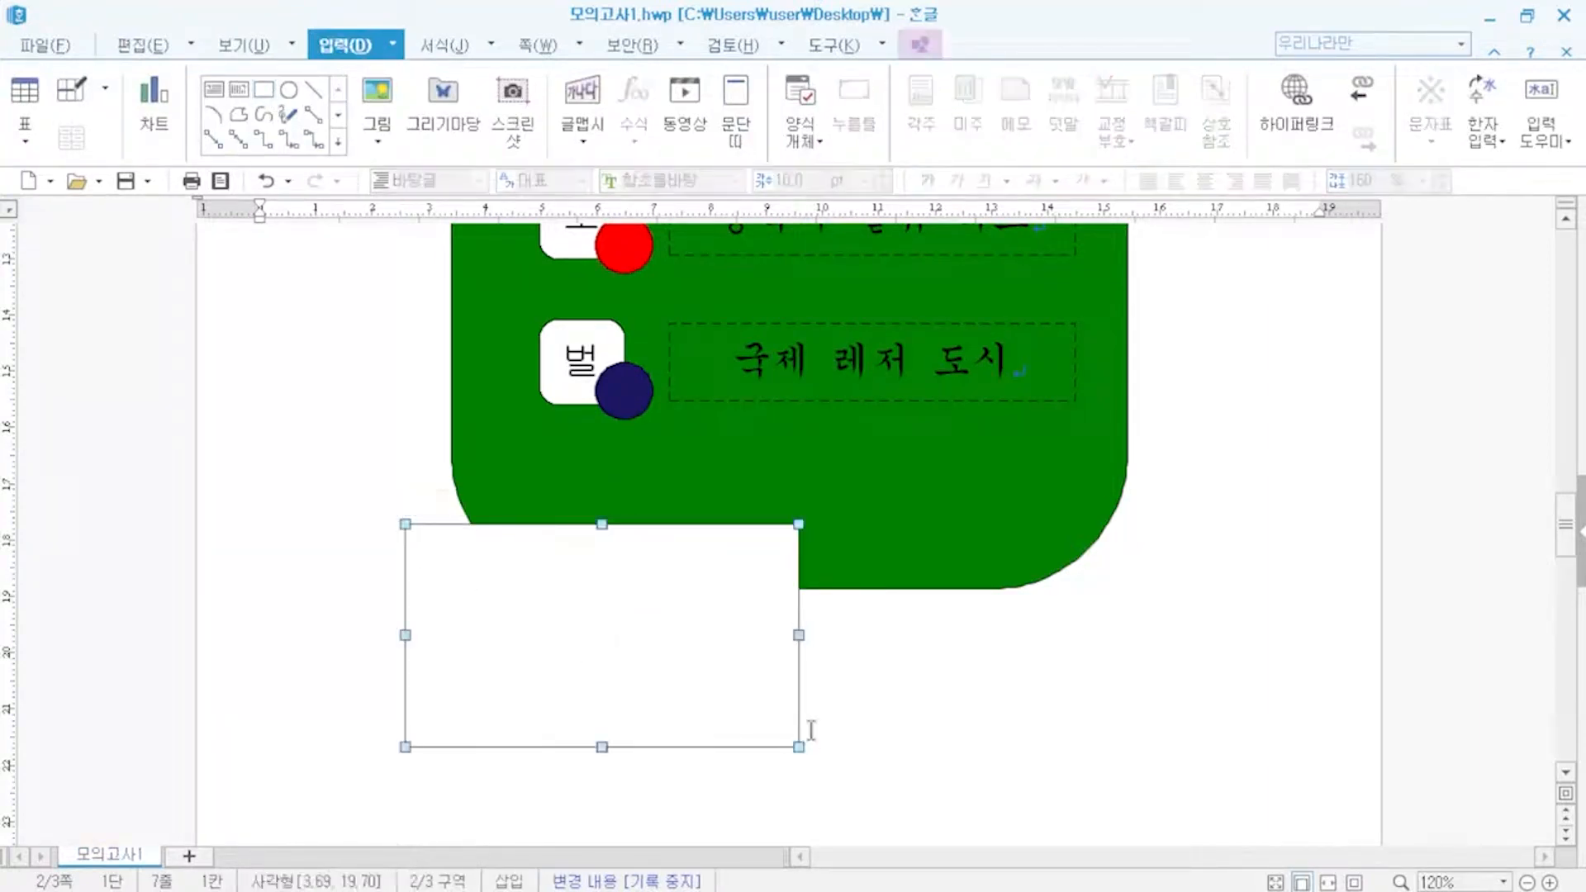
- Set the new rectangle's size to 100 mm wide and 60 mm high, fix the size, and give it rounded corners (둥근 모양)
double_click(760, 727)
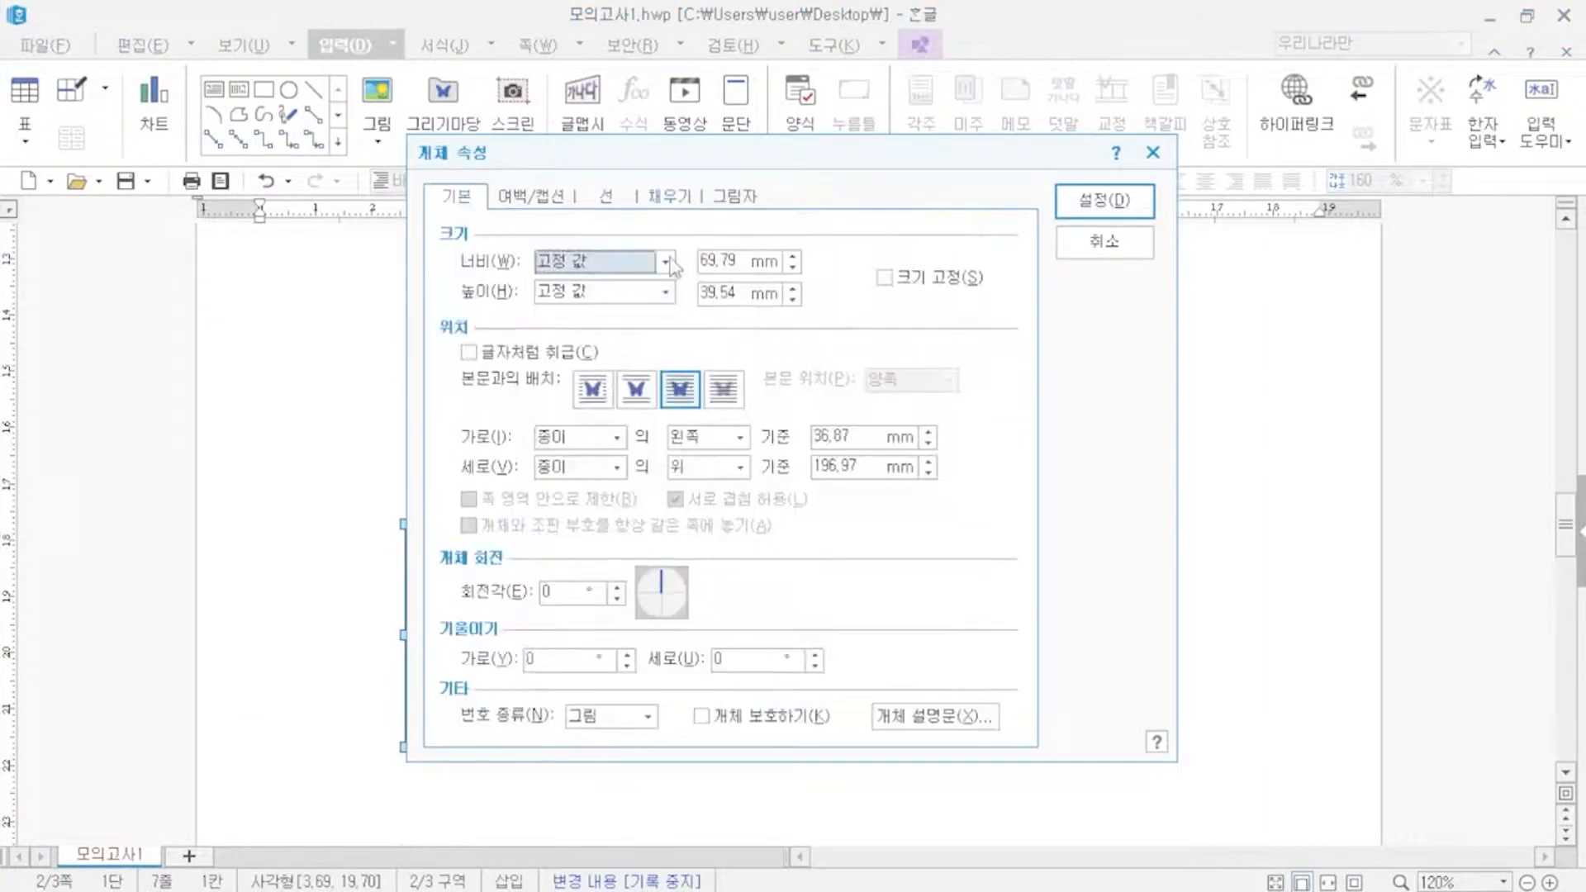
key("Tab")
type("100")
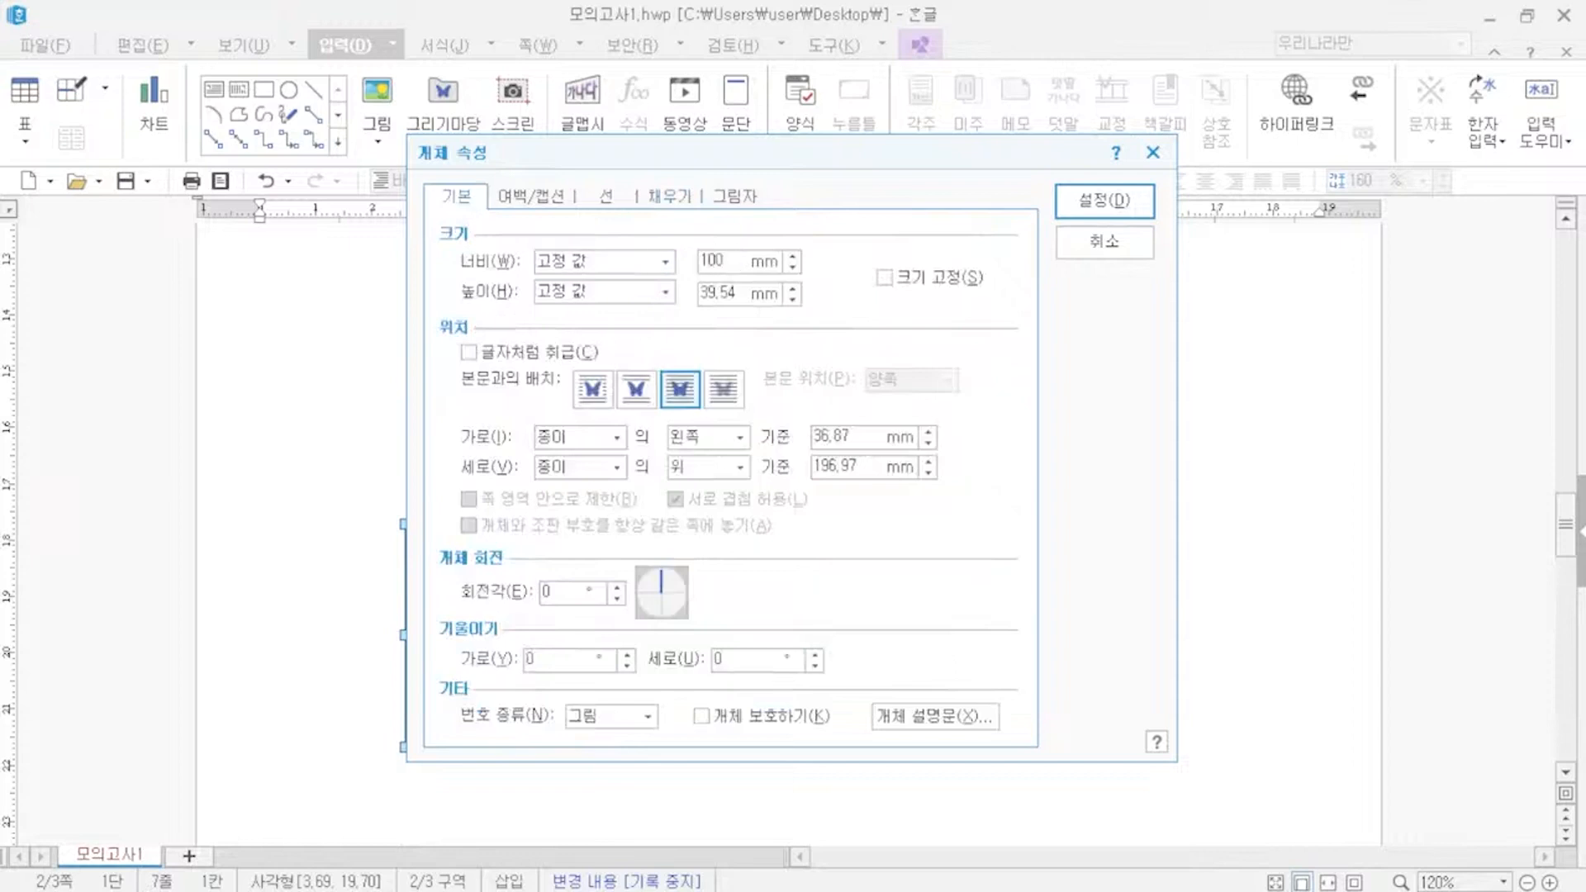
key("Tab")
key("Tab")
type("60")
left_click(885, 278)
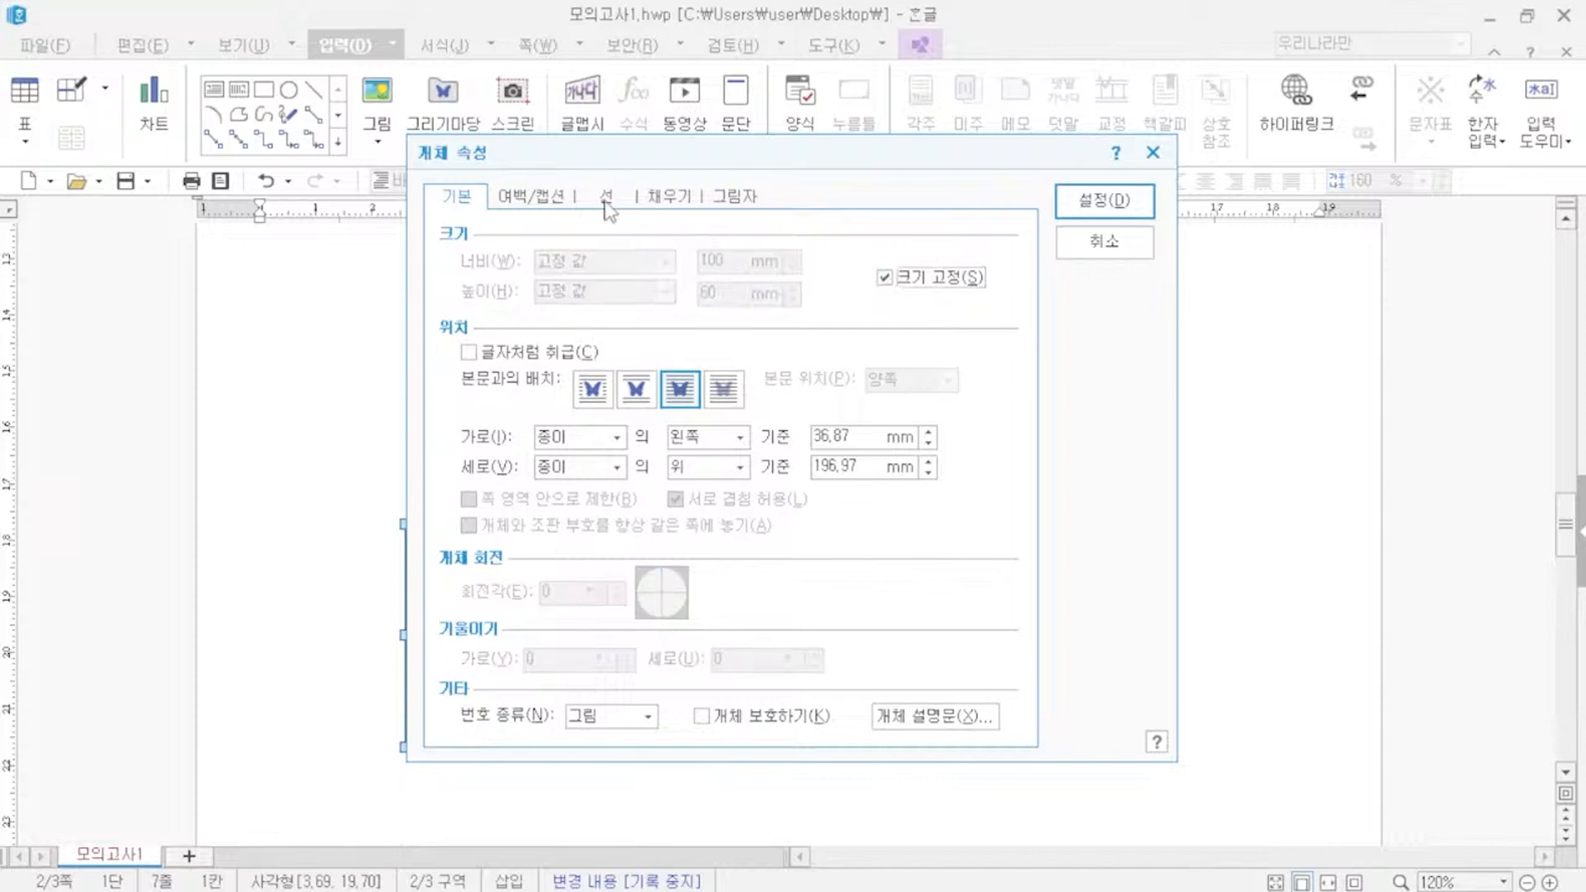
left_click(607, 198)
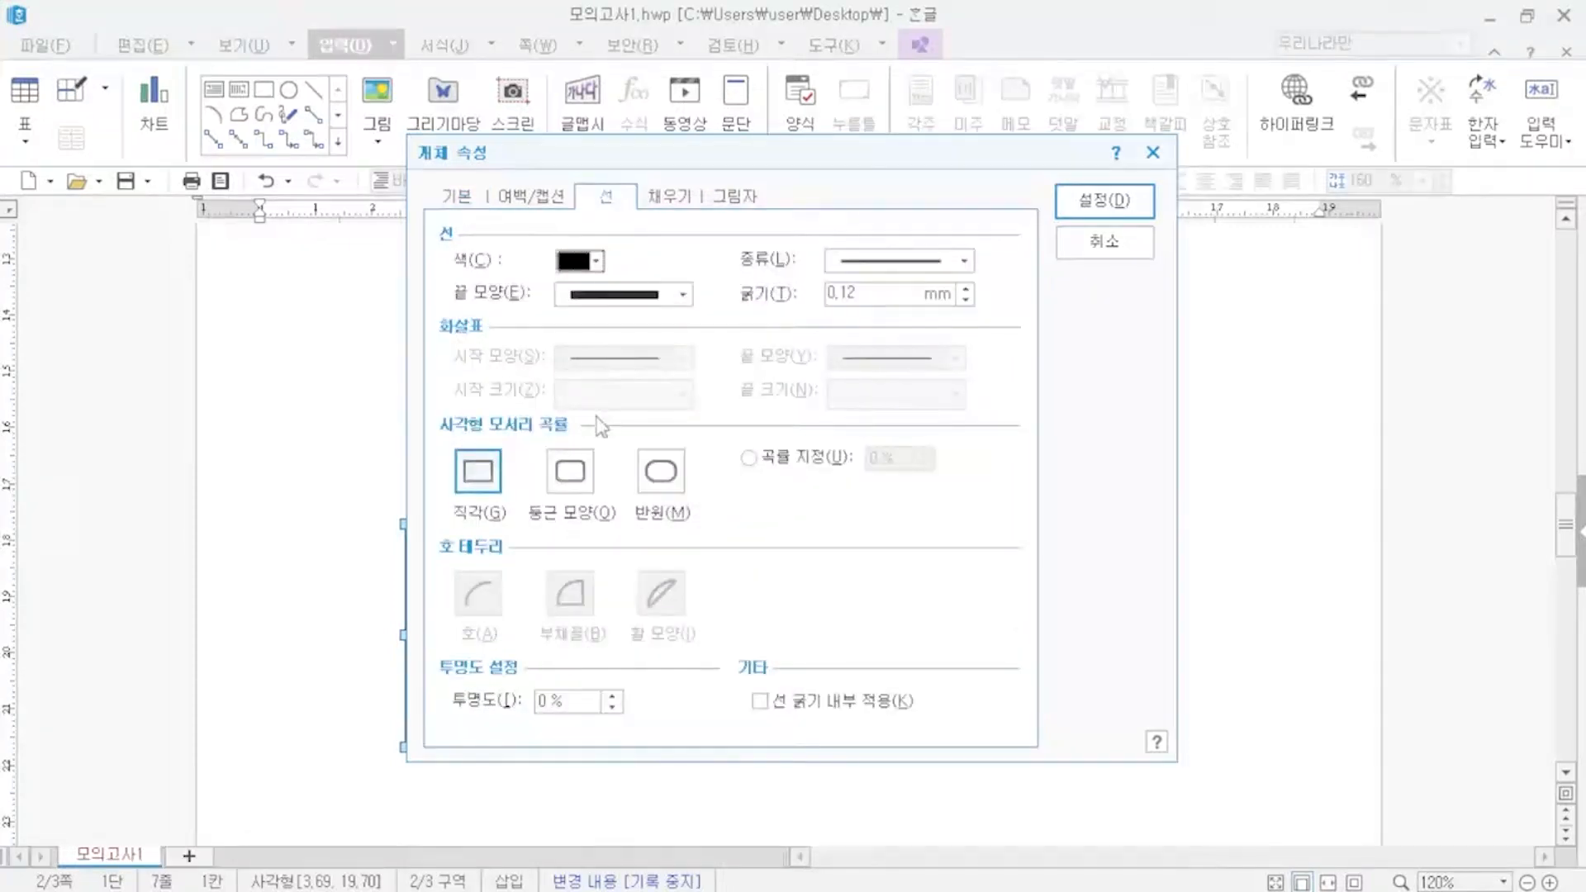
left_click(570, 472)
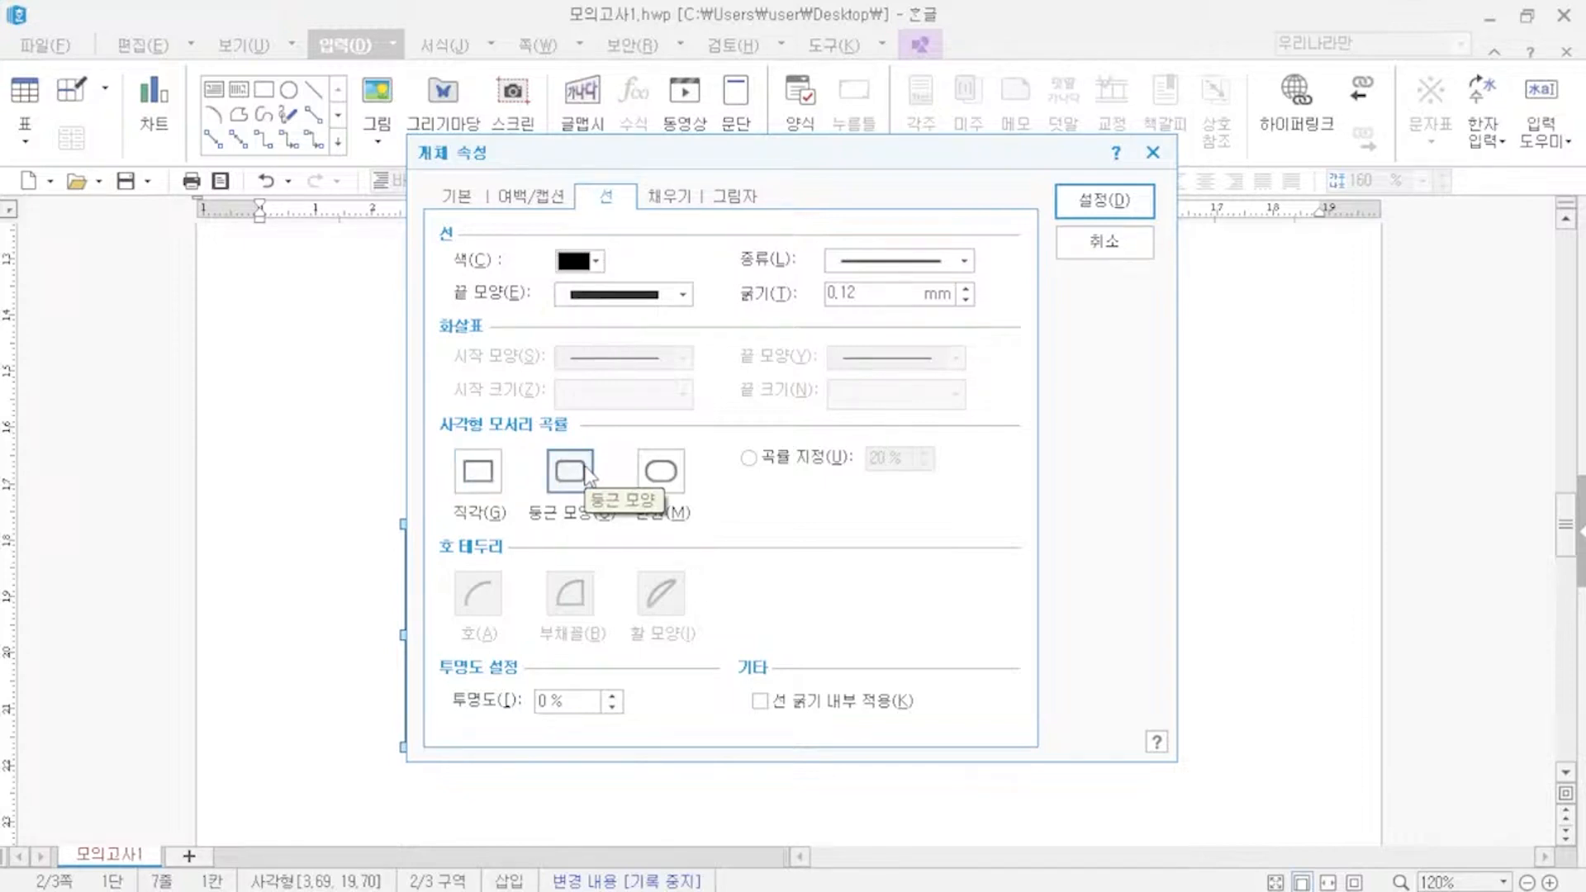
- Fill the rounded rectangle with orange and move it to the horizontal centre of the green shape's lower edge
left_click(669, 196)
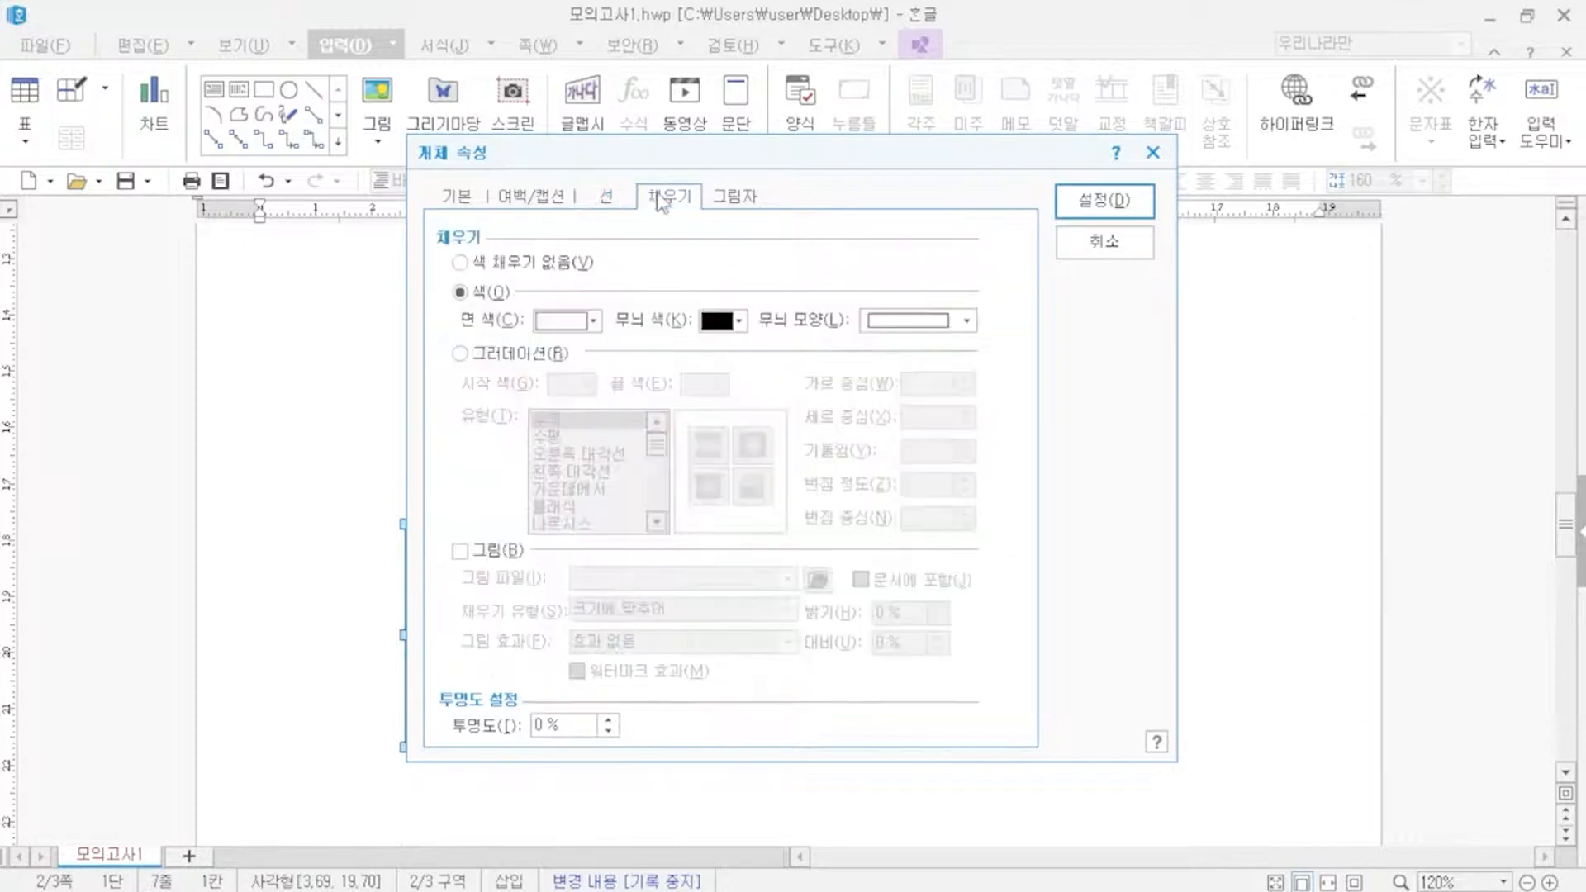
left_click(591, 321)
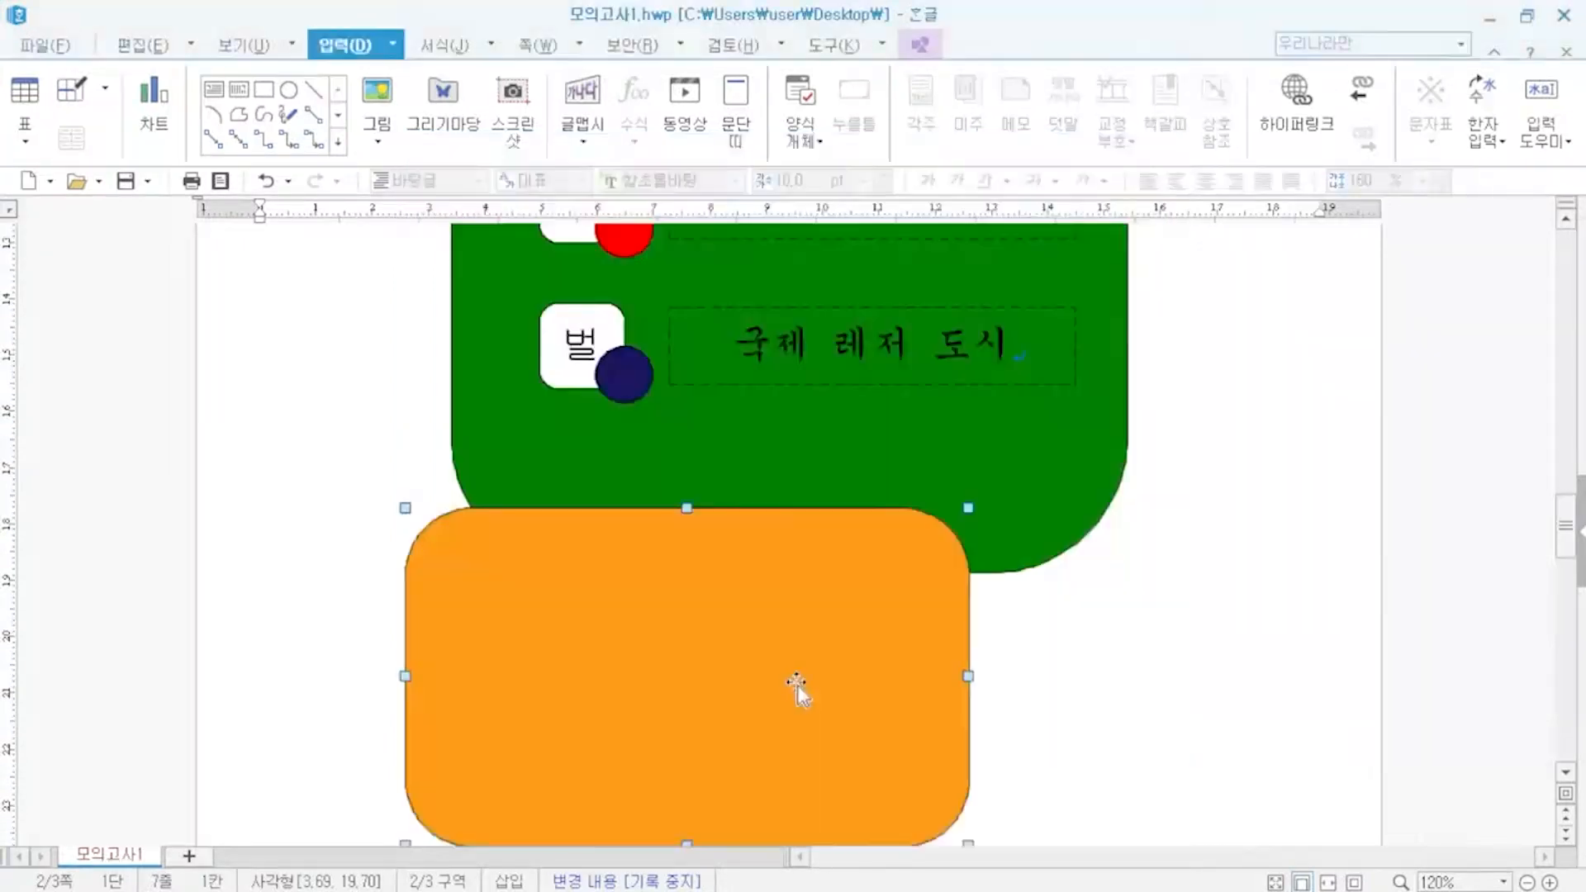
left_click_drag(796, 686, 883, 632)
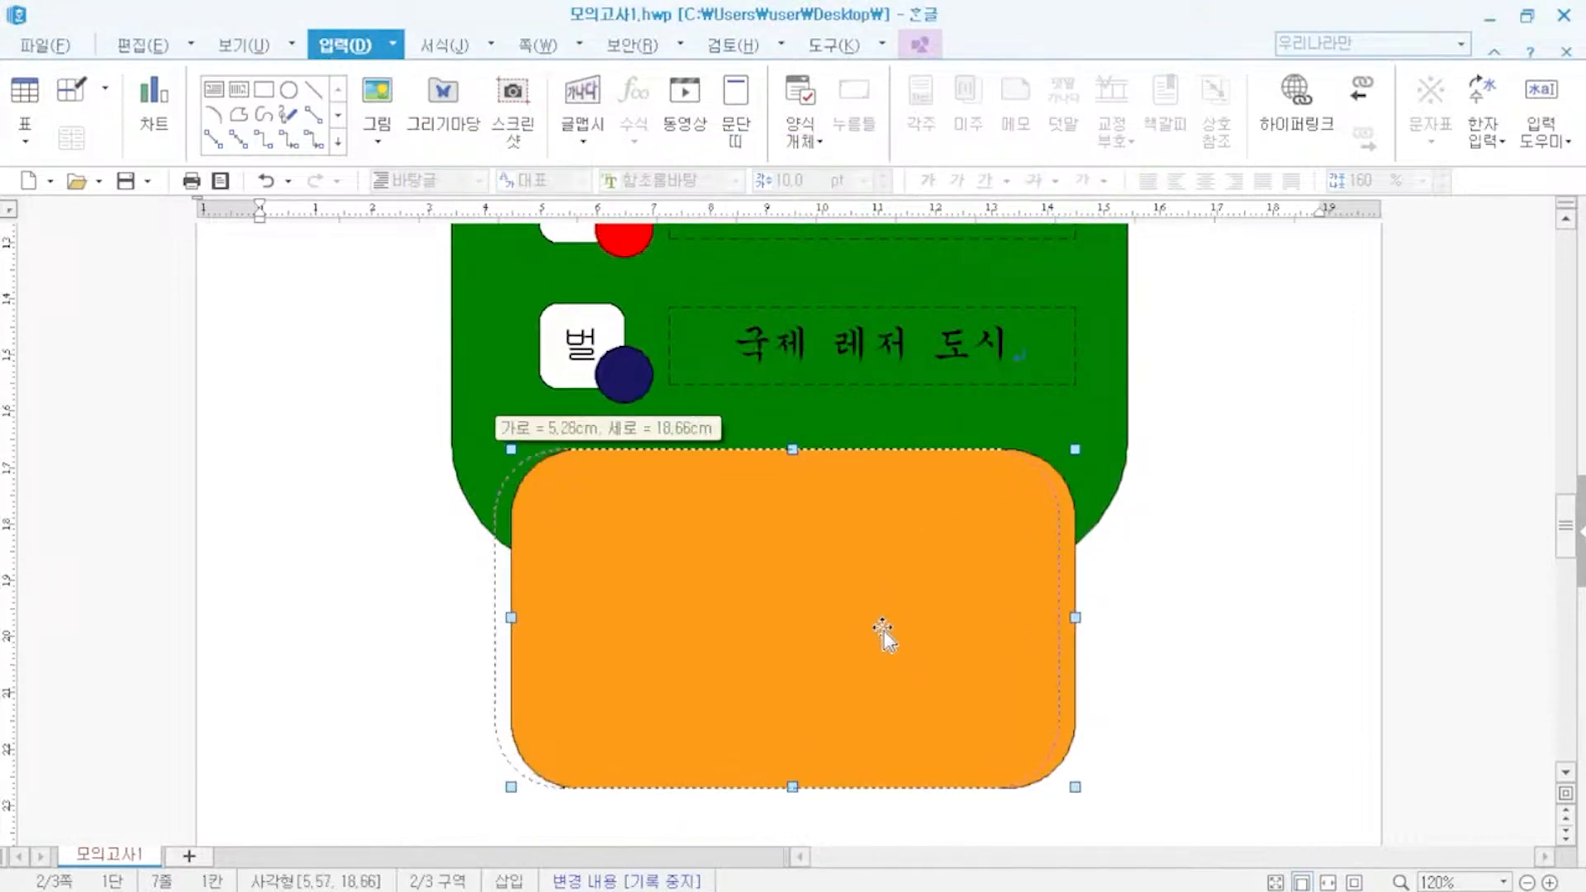
left_click_drag(882, 629, 892, 630)
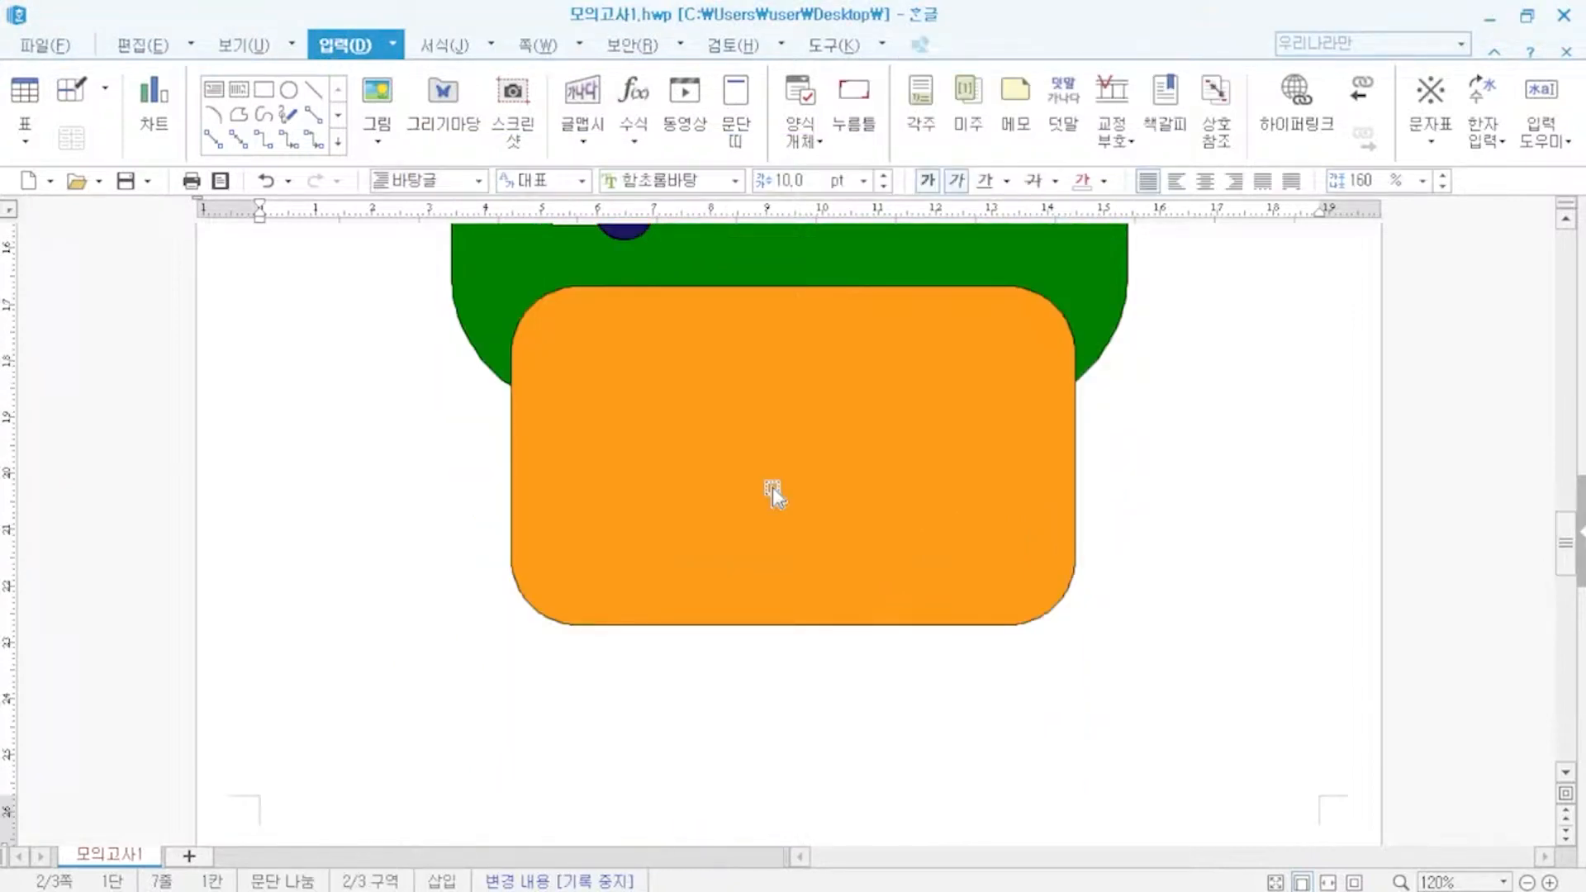
- Insert the picture 로고1 at about 64 × 21 mm near the orange rectangle's lower-left corner
left_click(378, 103)
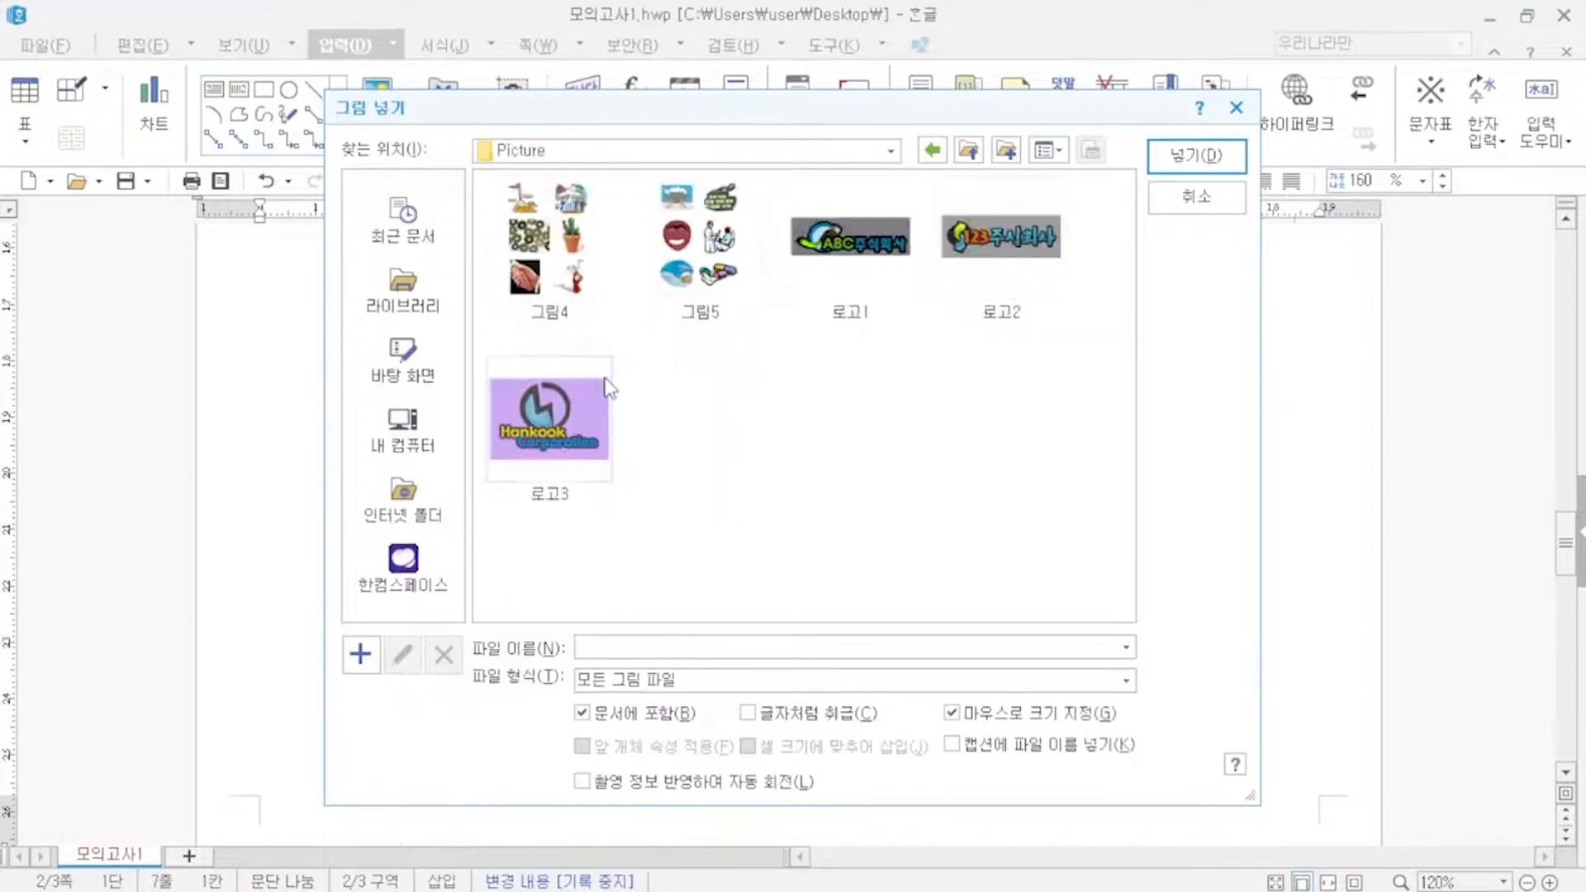
left_click(859, 265)
double_click(859, 266)
scroll(804, 454, "down", 5)
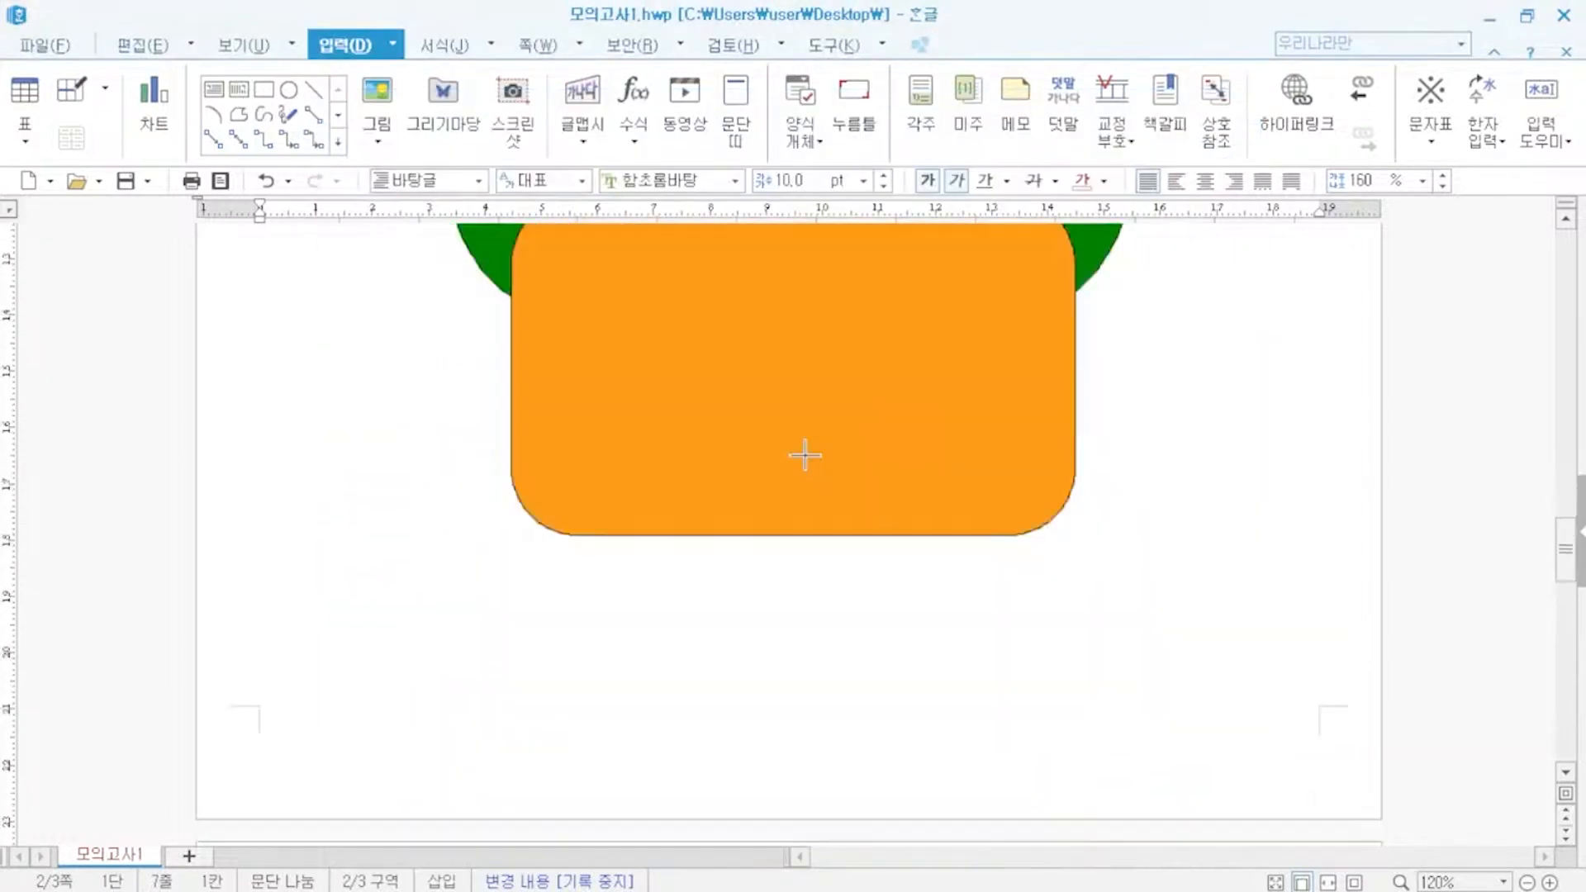
left_click_drag(507, 401, 795, 462)
left_click_drag(511, 430, 443, 412)
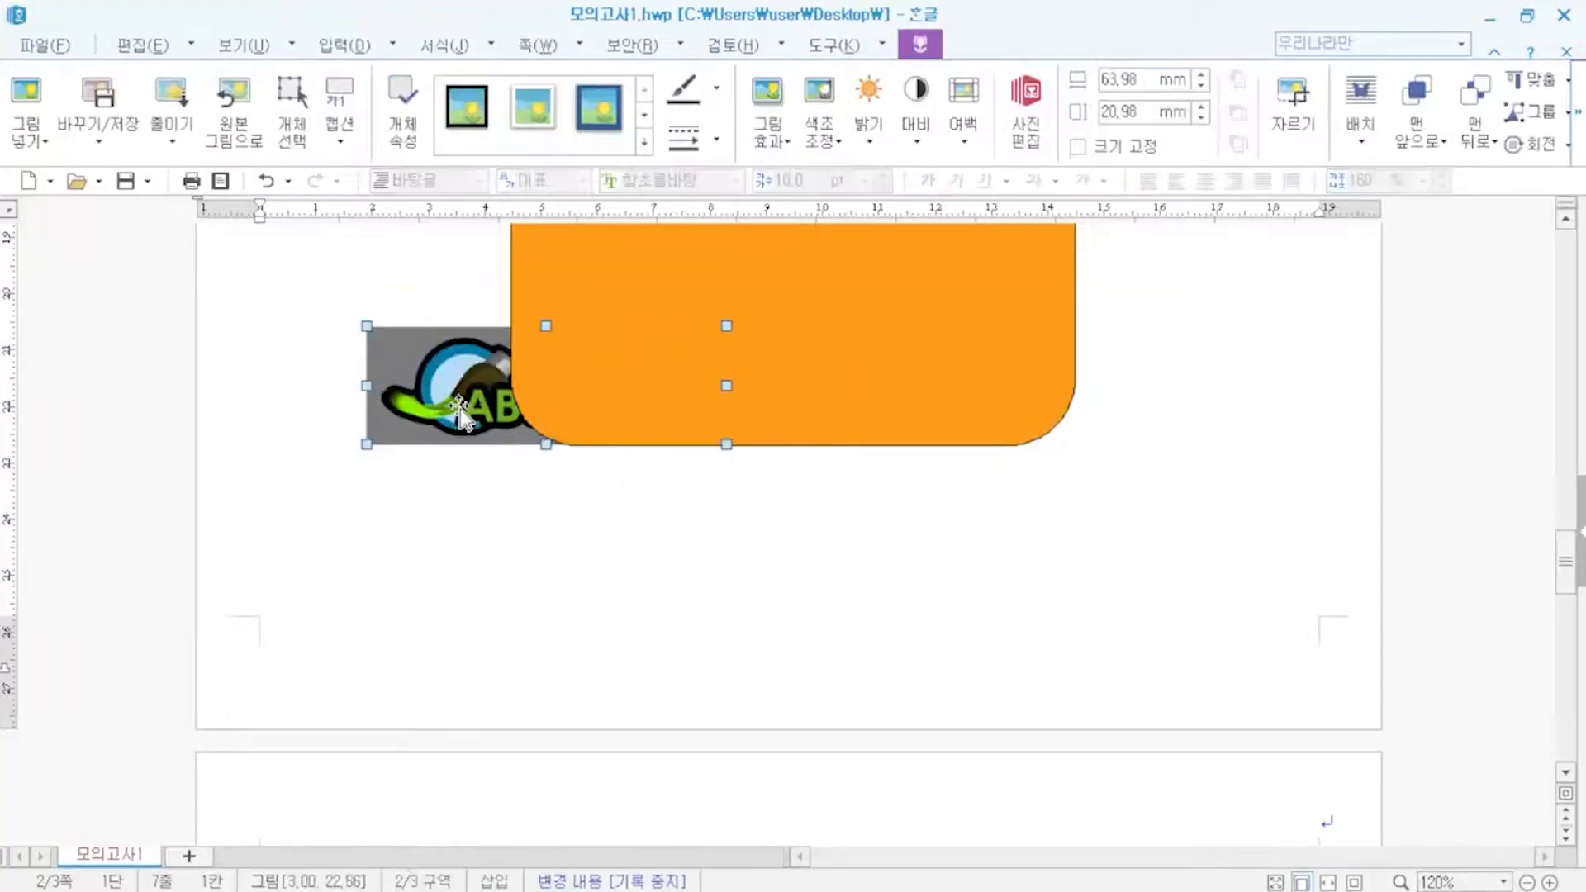
- Set the logo picture's size to 35 × 35 mm, fix the size, and apply the grayscale effect (회색조)
double_click(460, 410)
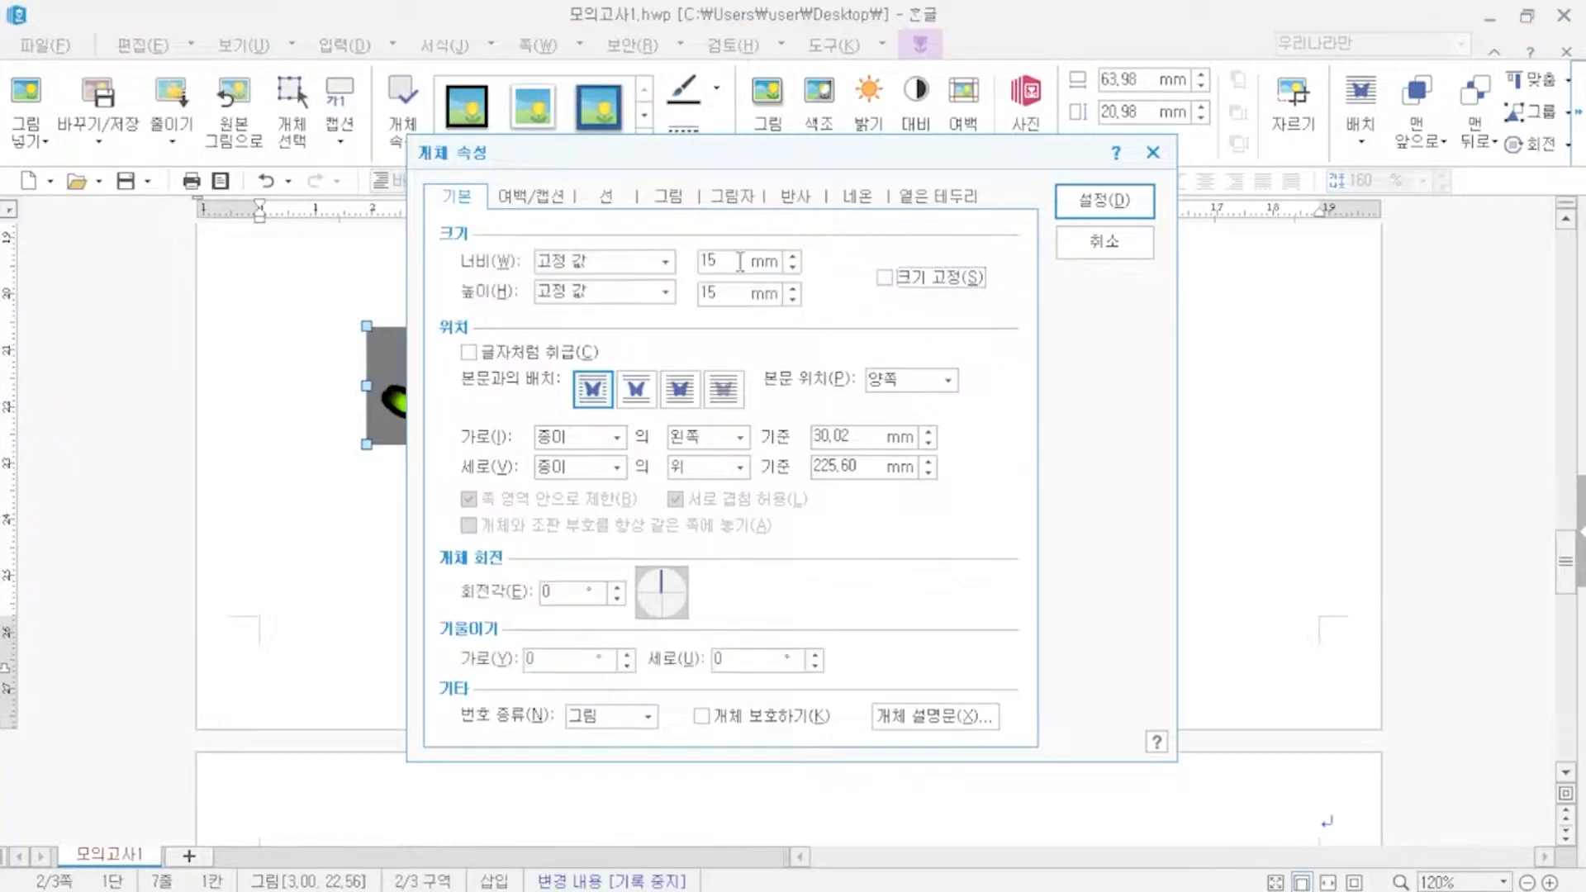
type("35")
key("Tab")
key("space")
left_click(660, 200)
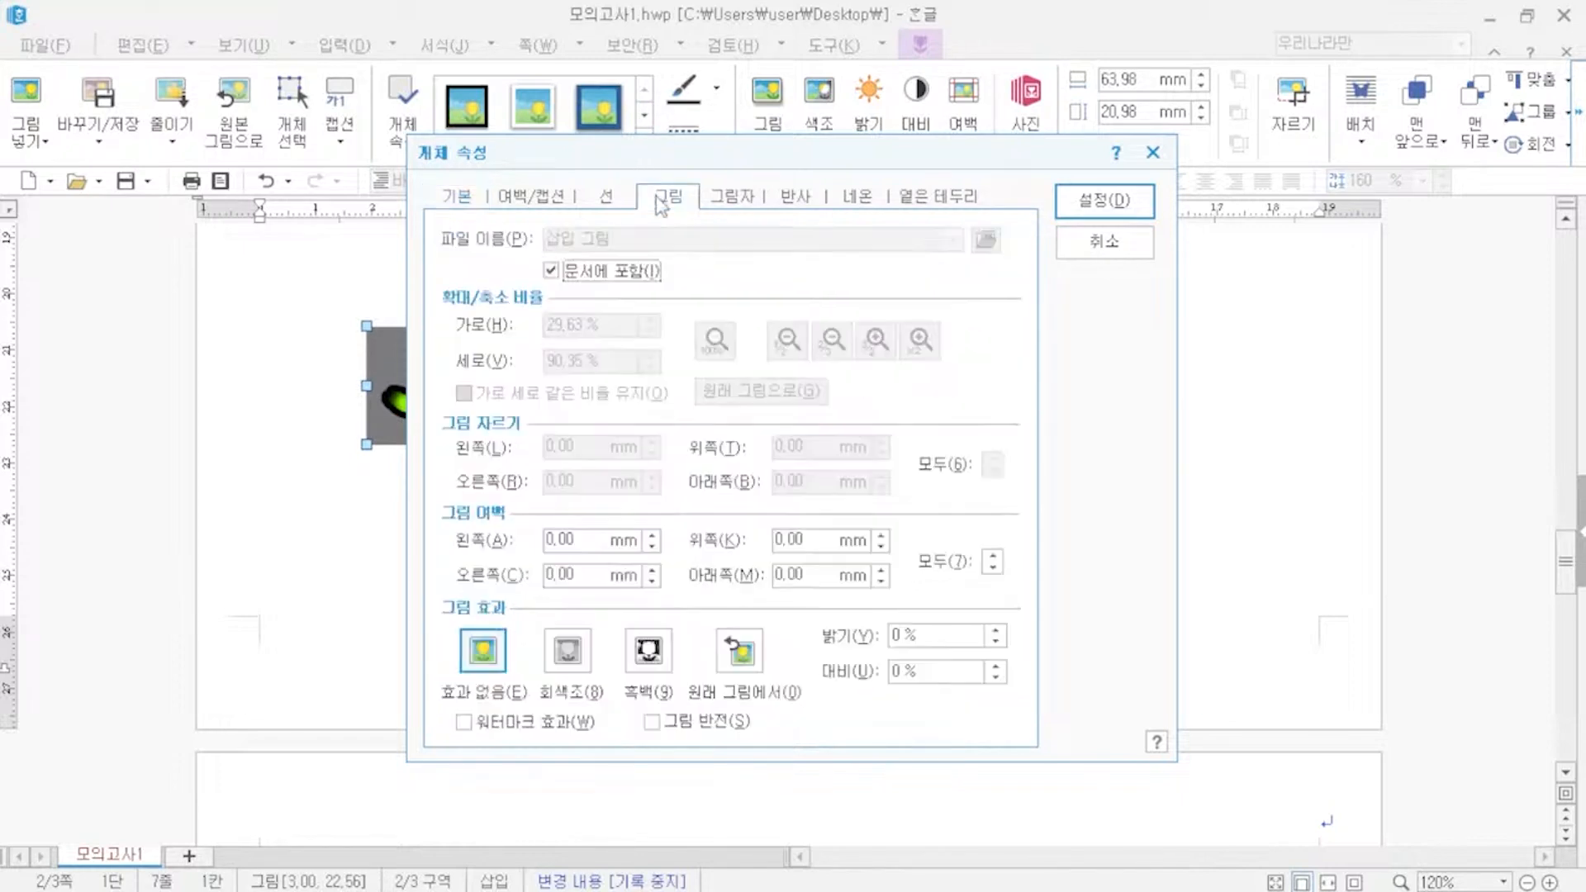
left_click(576, 658)
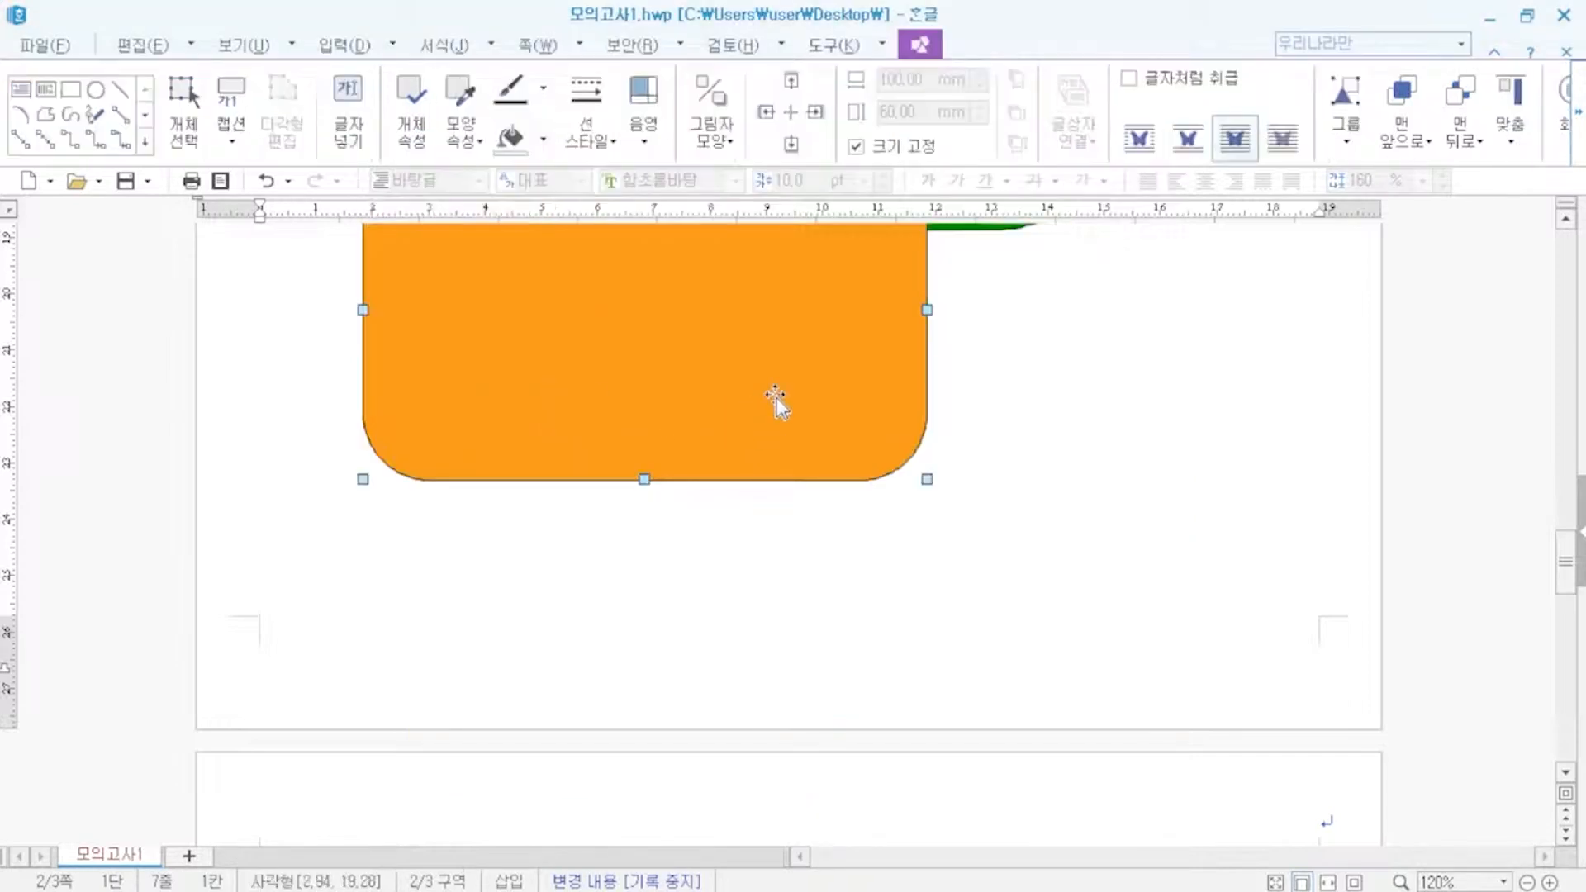
key("ctrl+z")
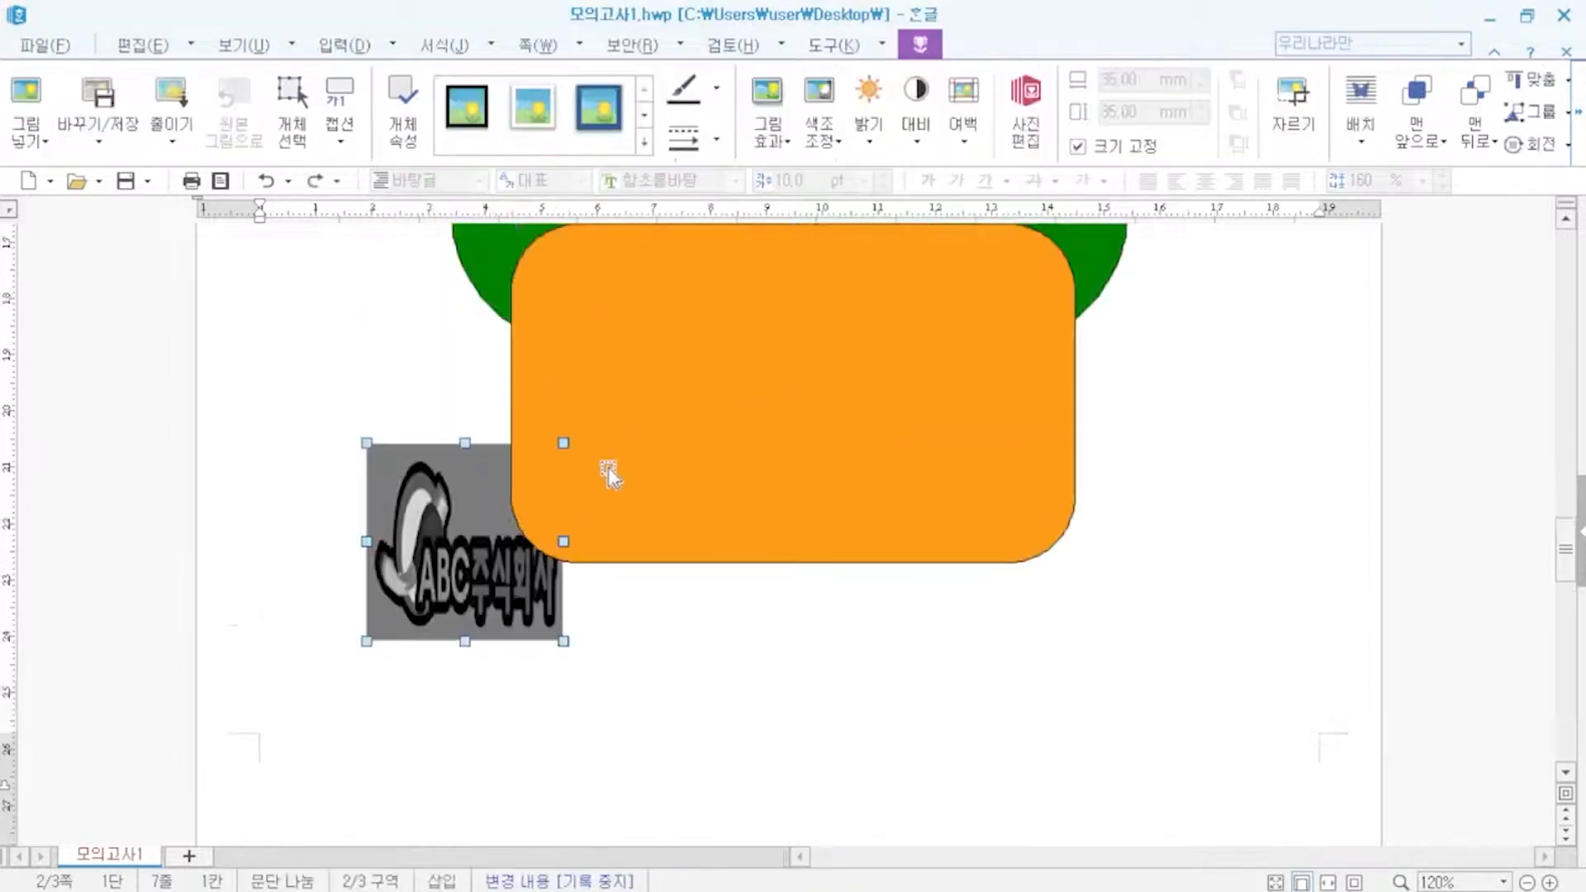
- Place the logo picture in front of text (글 앞으로) and move it onto the left half of the orange rectangle
double_click(465, 535)
left_click(454, 195)
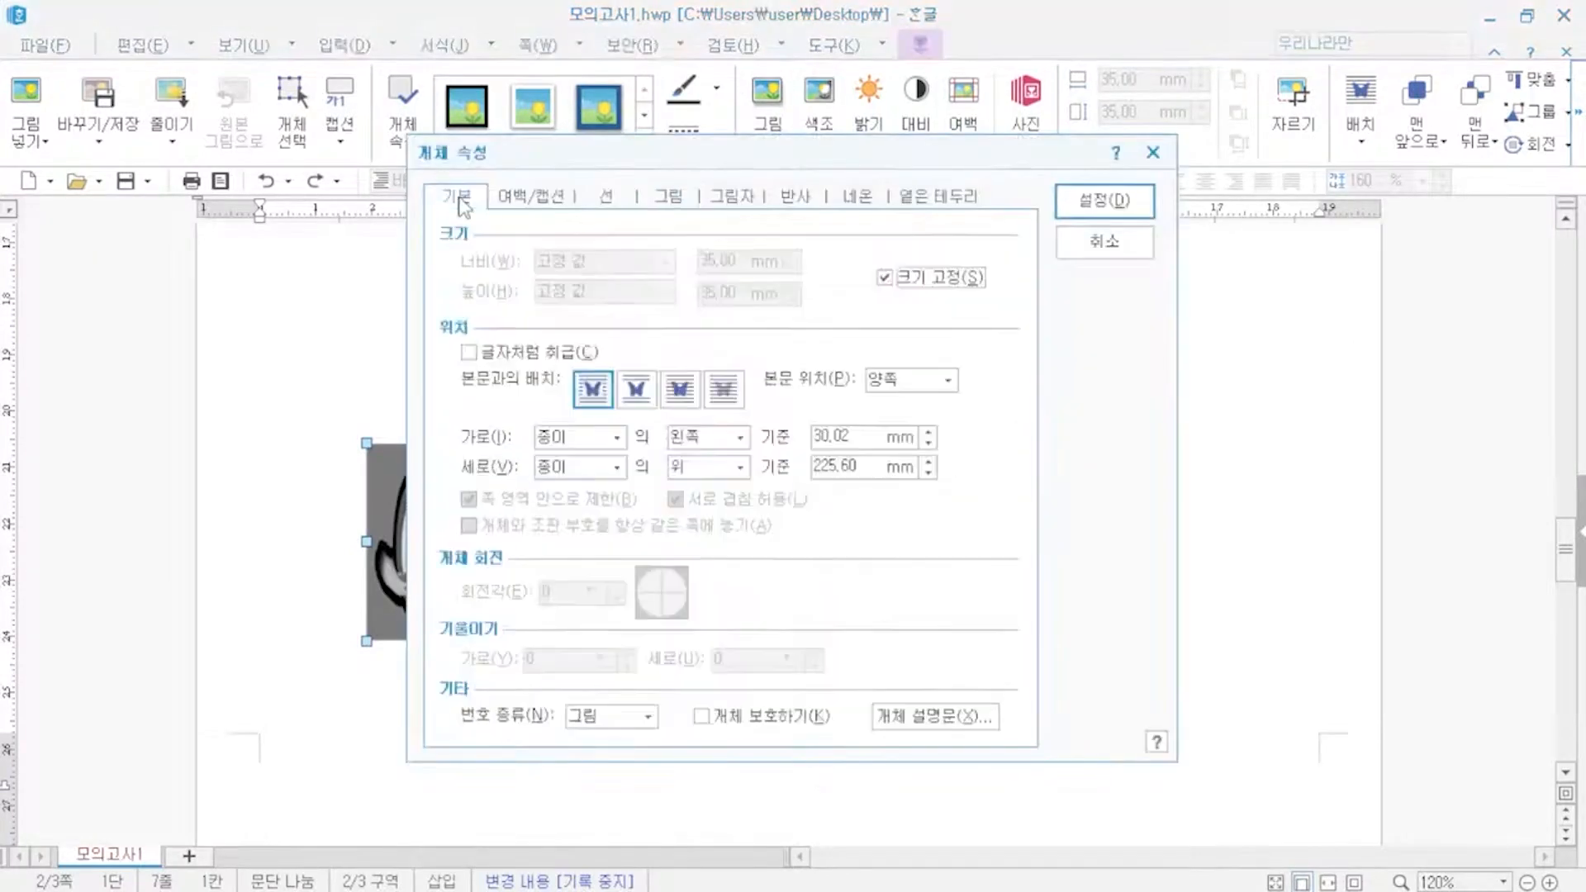
left_click(674, 395)
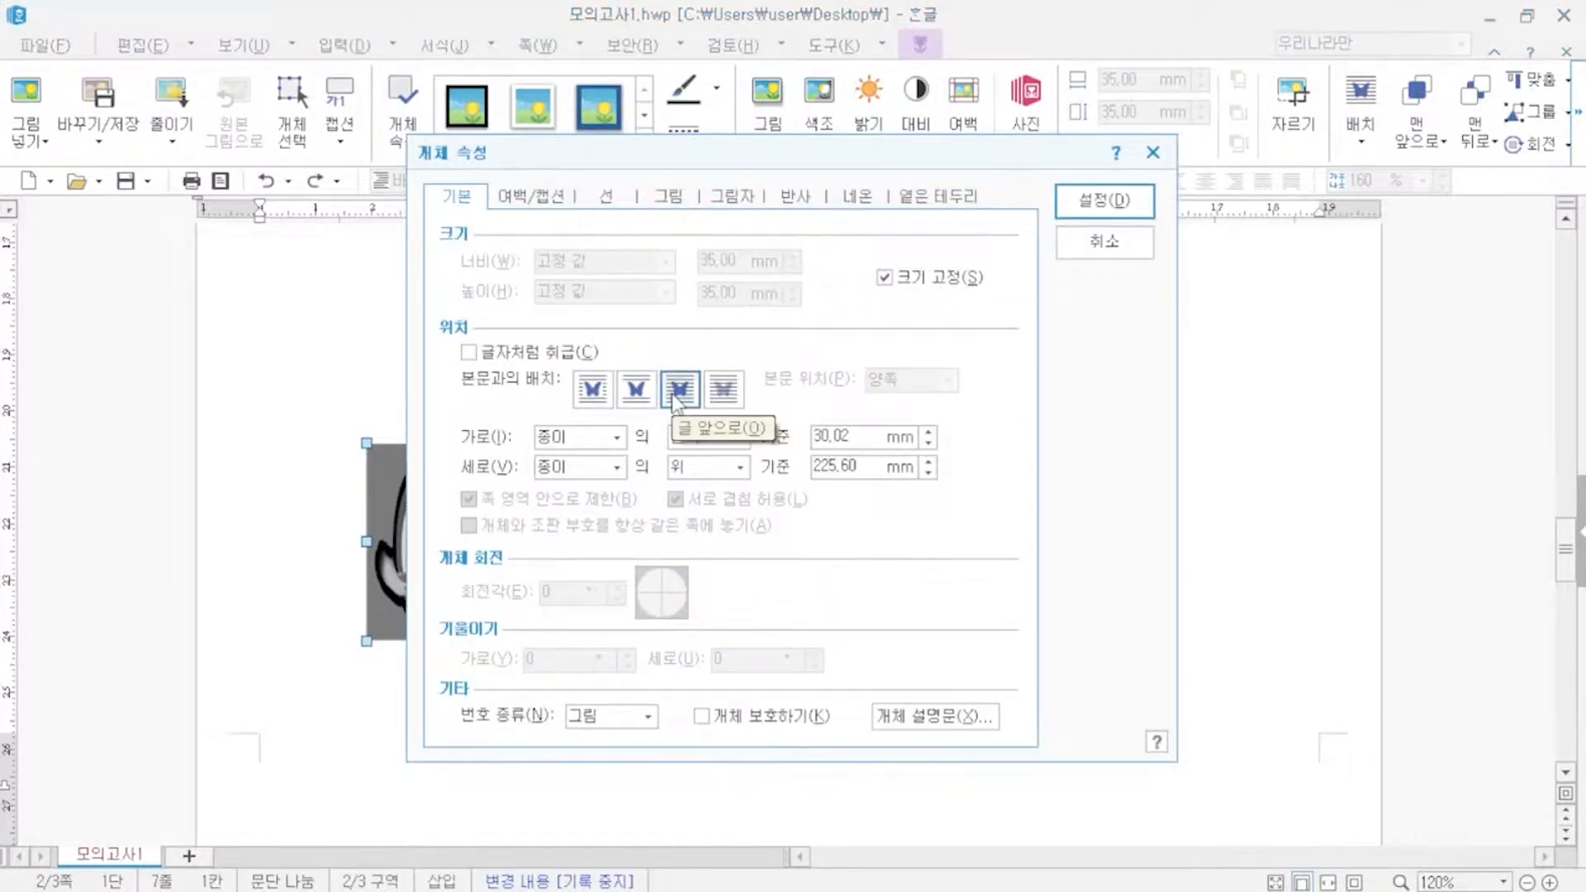
left_click(1074, 203)
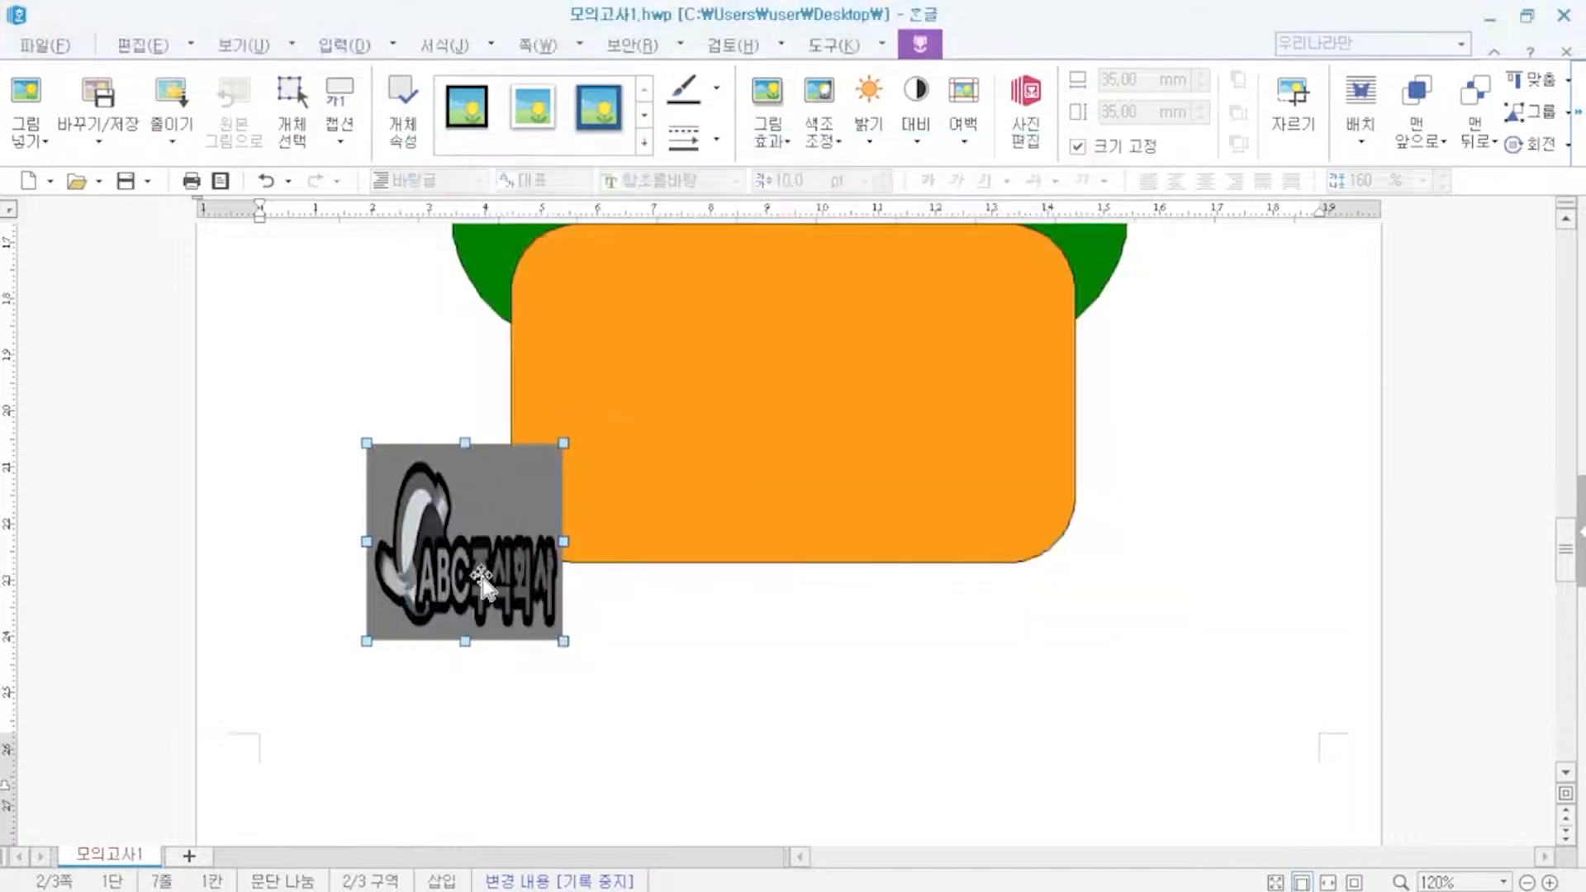
left_click_drag(484, 583, 680, 446)
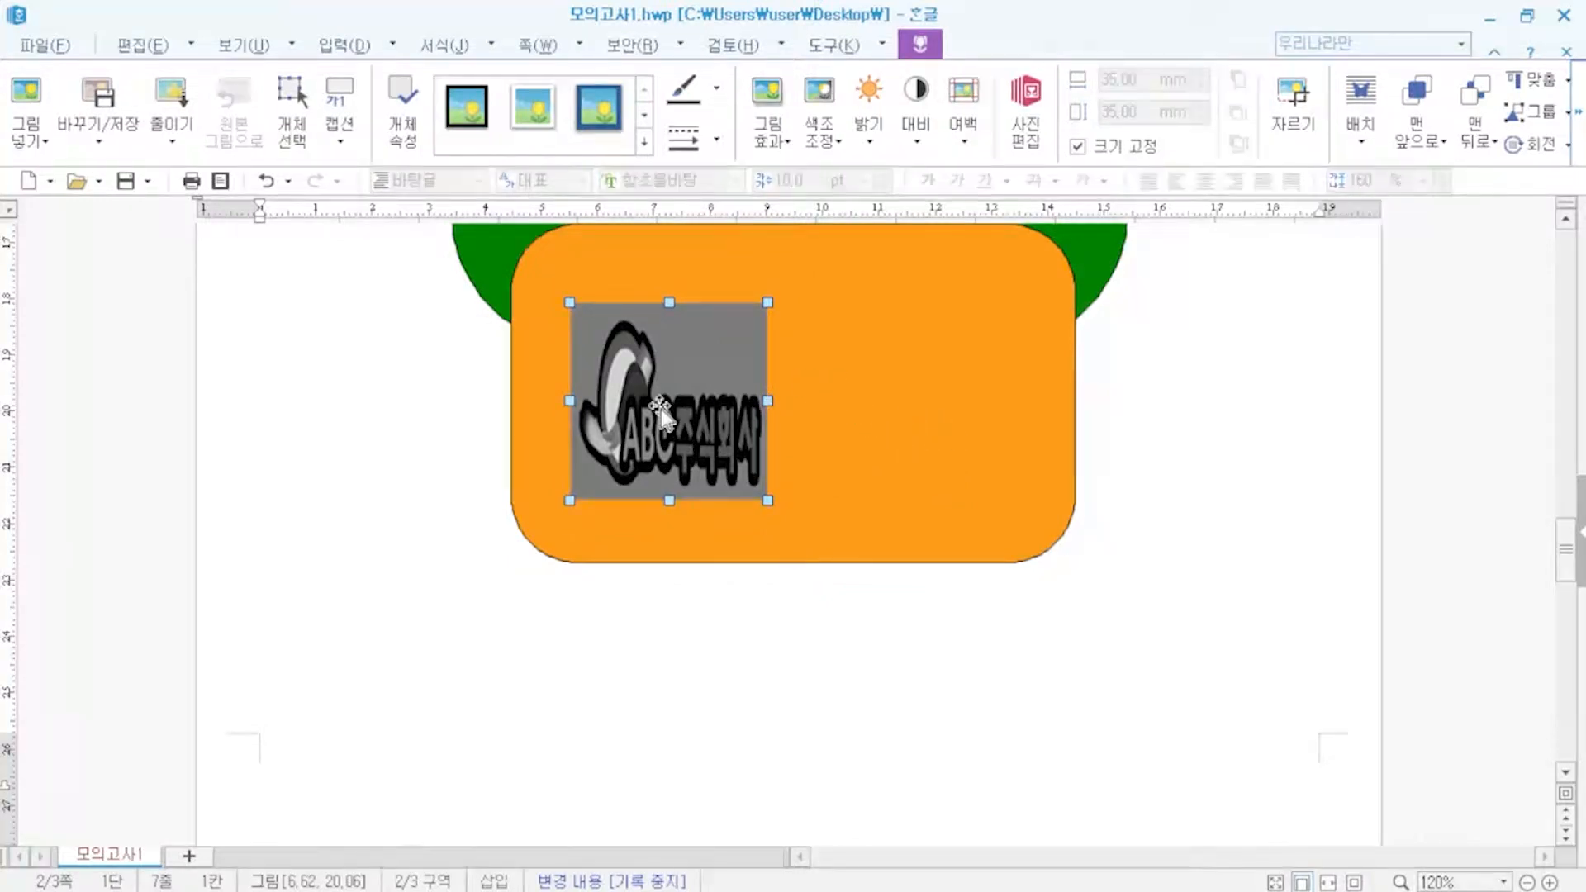
left_click_drag(658, 409, 645, 392)
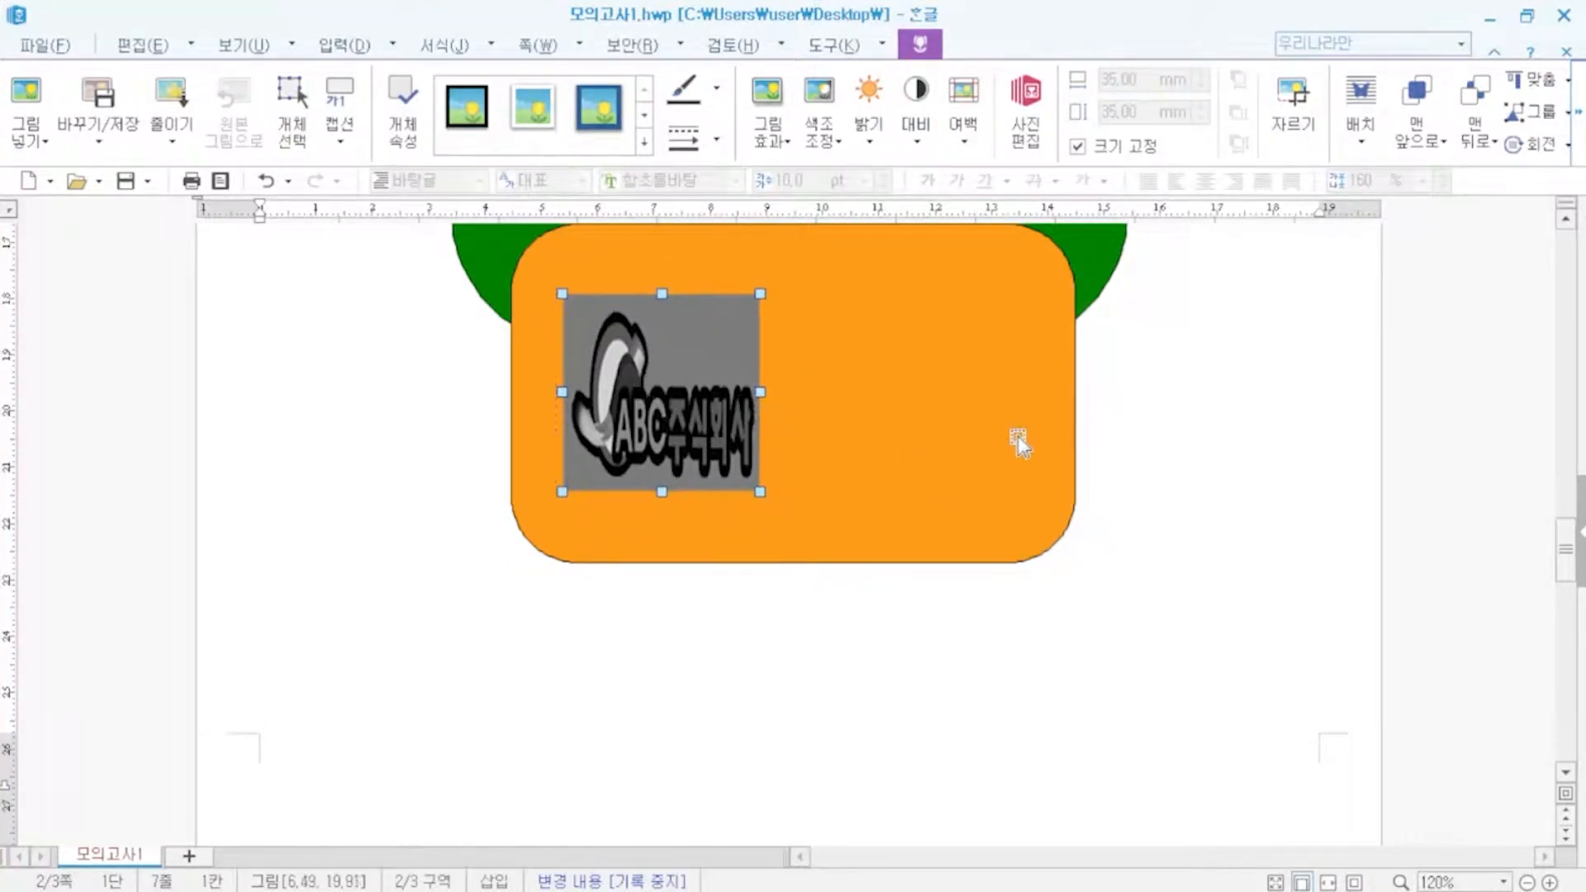
- Create a 글맵시 text object reading "글로벌인천" in the 돋움 font with a shape that tapers toward the right
left_click(343, 45)
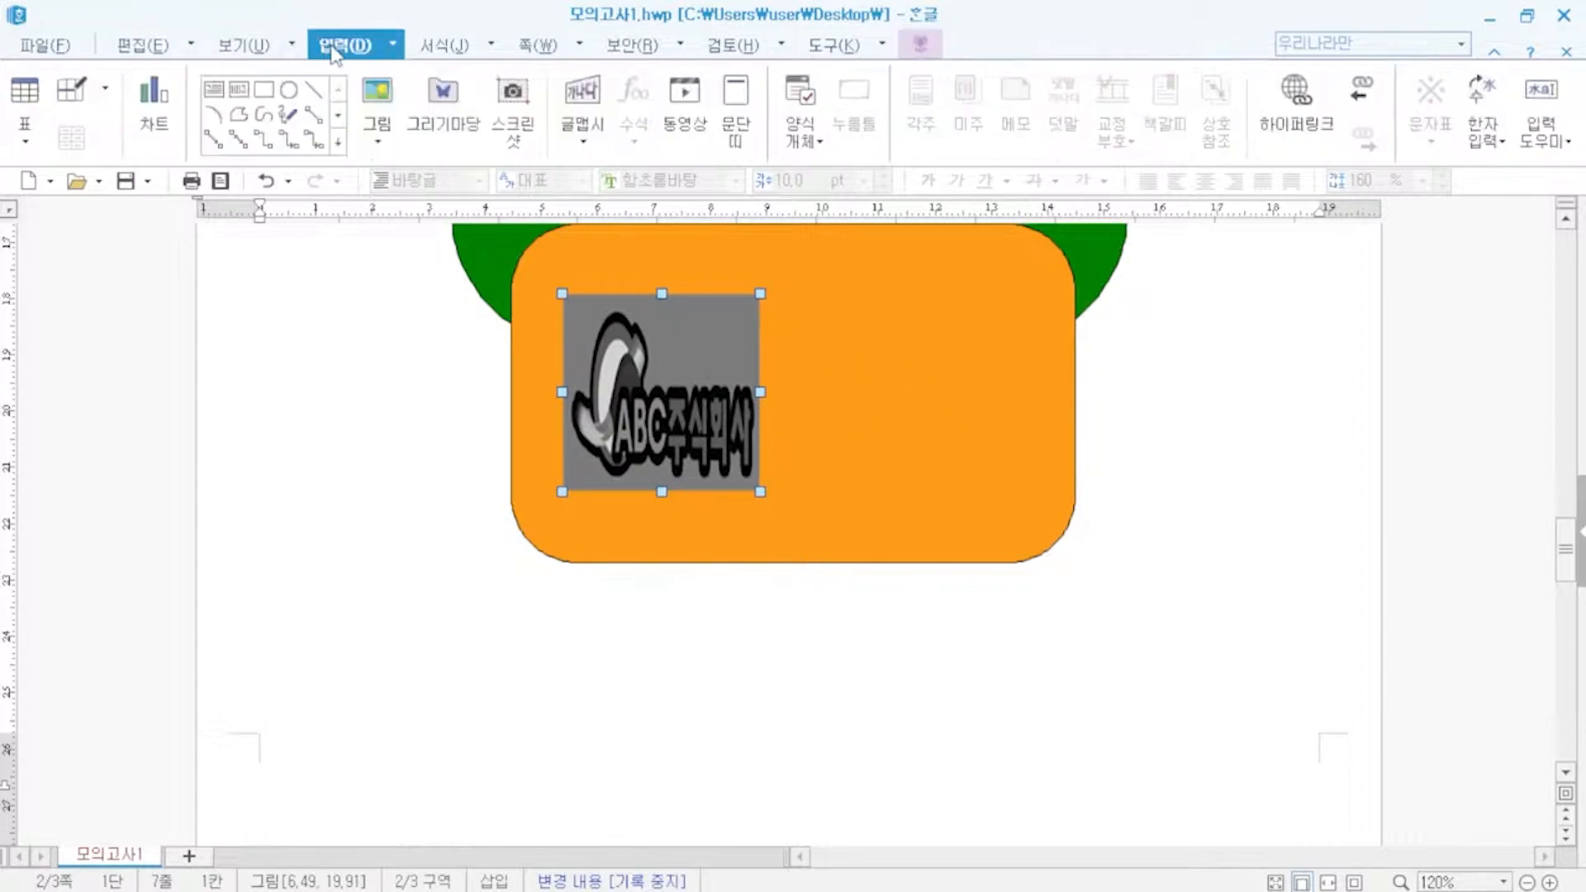
left_click(583, 112)
type("글로벌인처")
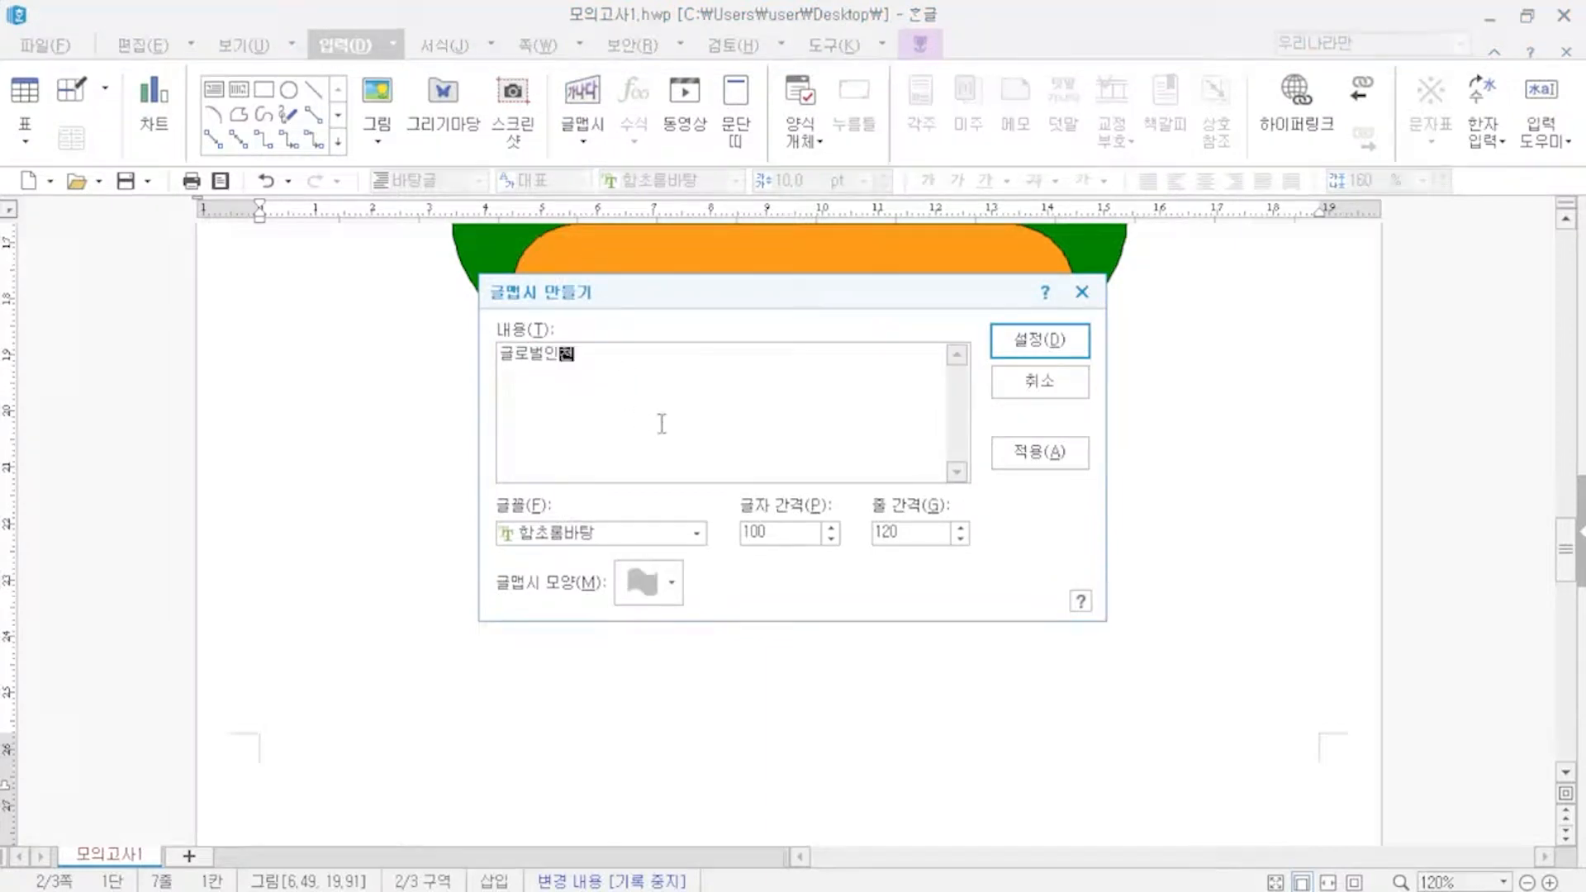
left_click(664, 534)
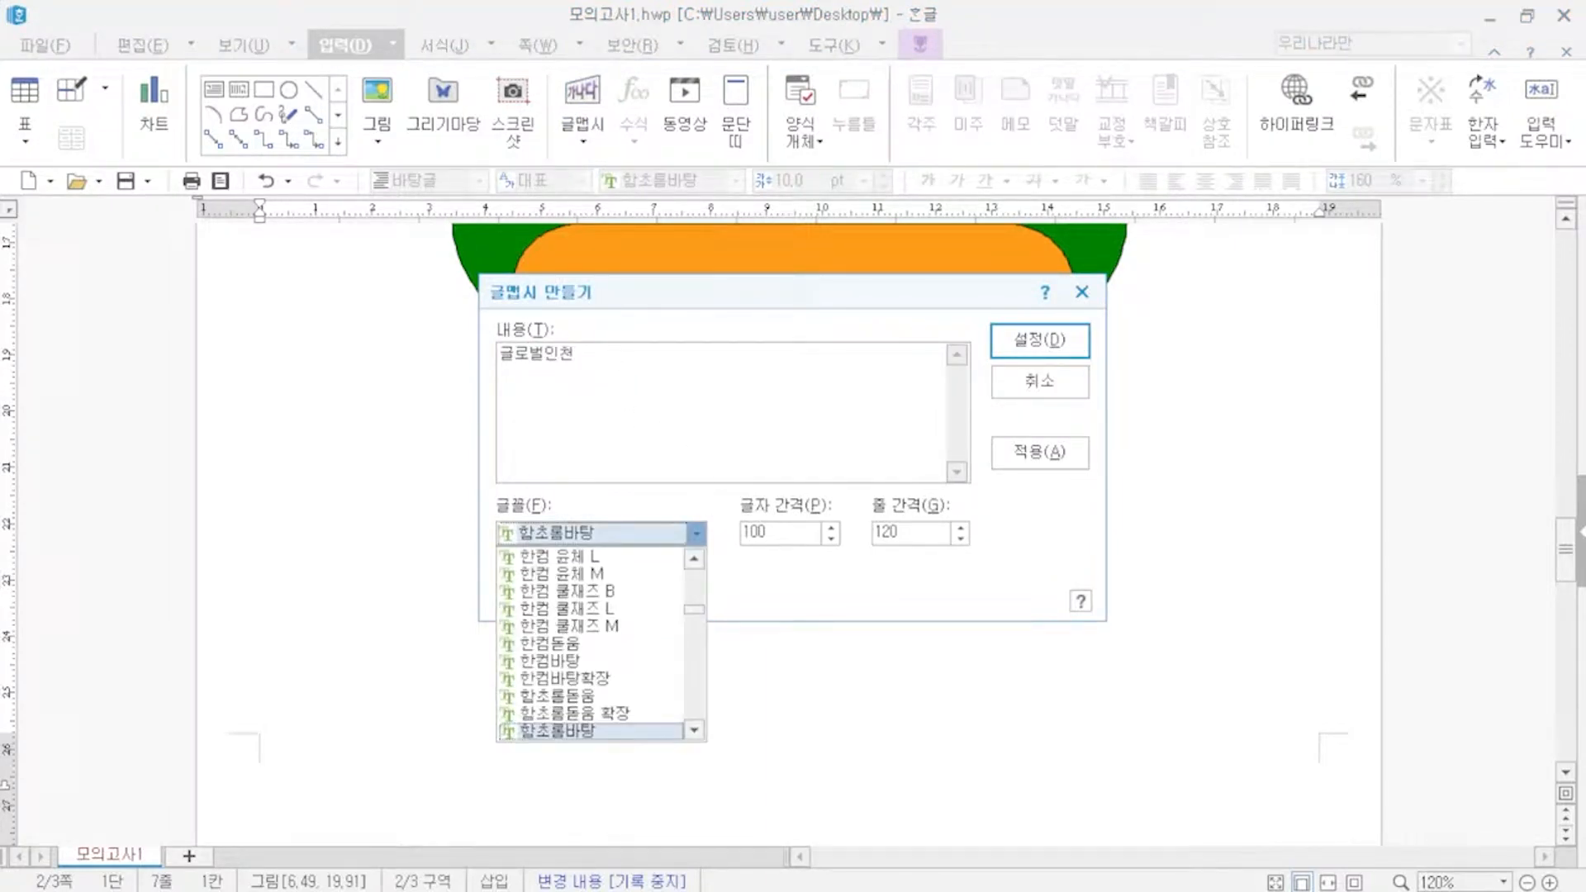
type("돋움")
left_click(538, 561)
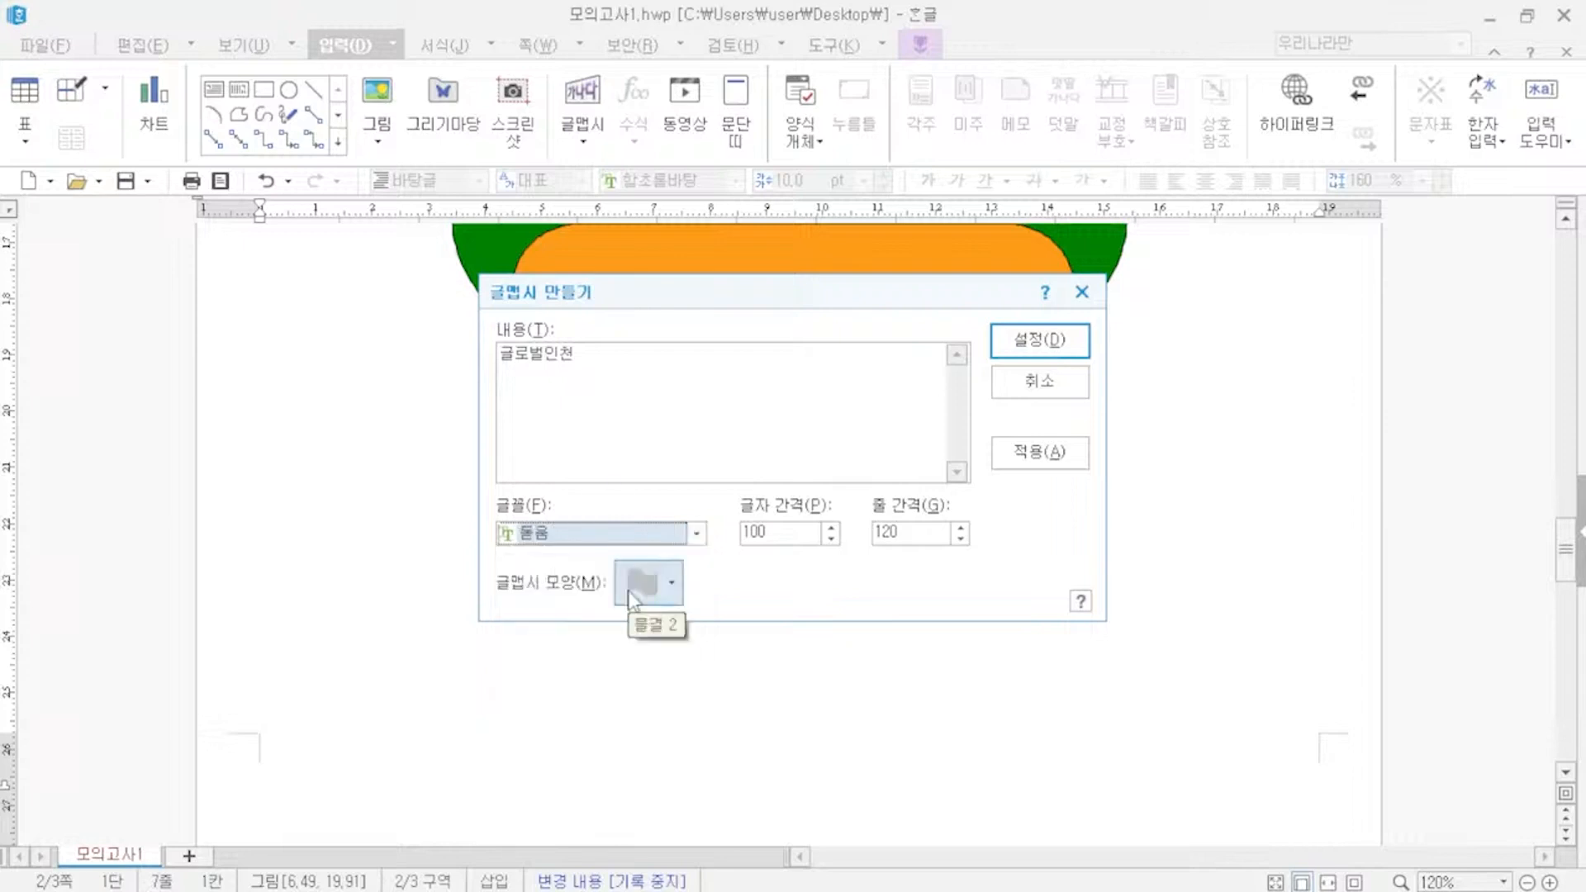
left_click(630, 593)
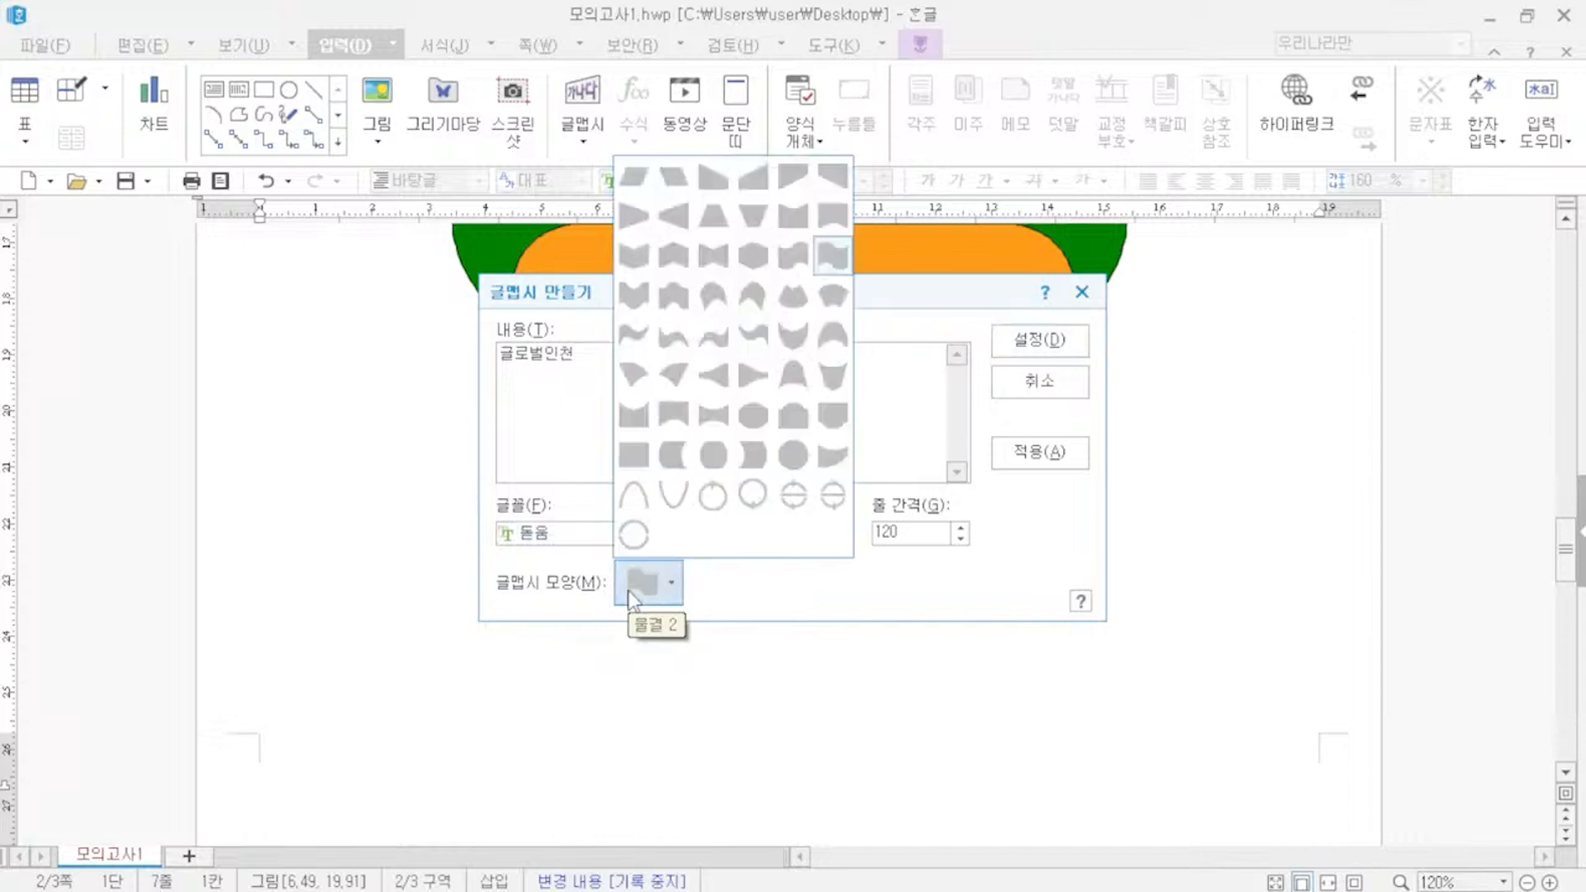
left_click(636, 223)
left_click(1020, 345)
- Move the 글로벌인천 text object from below the item number 4 down beside the orange rectangle's upper-left corner
scroll(850, 400, "up", 8)
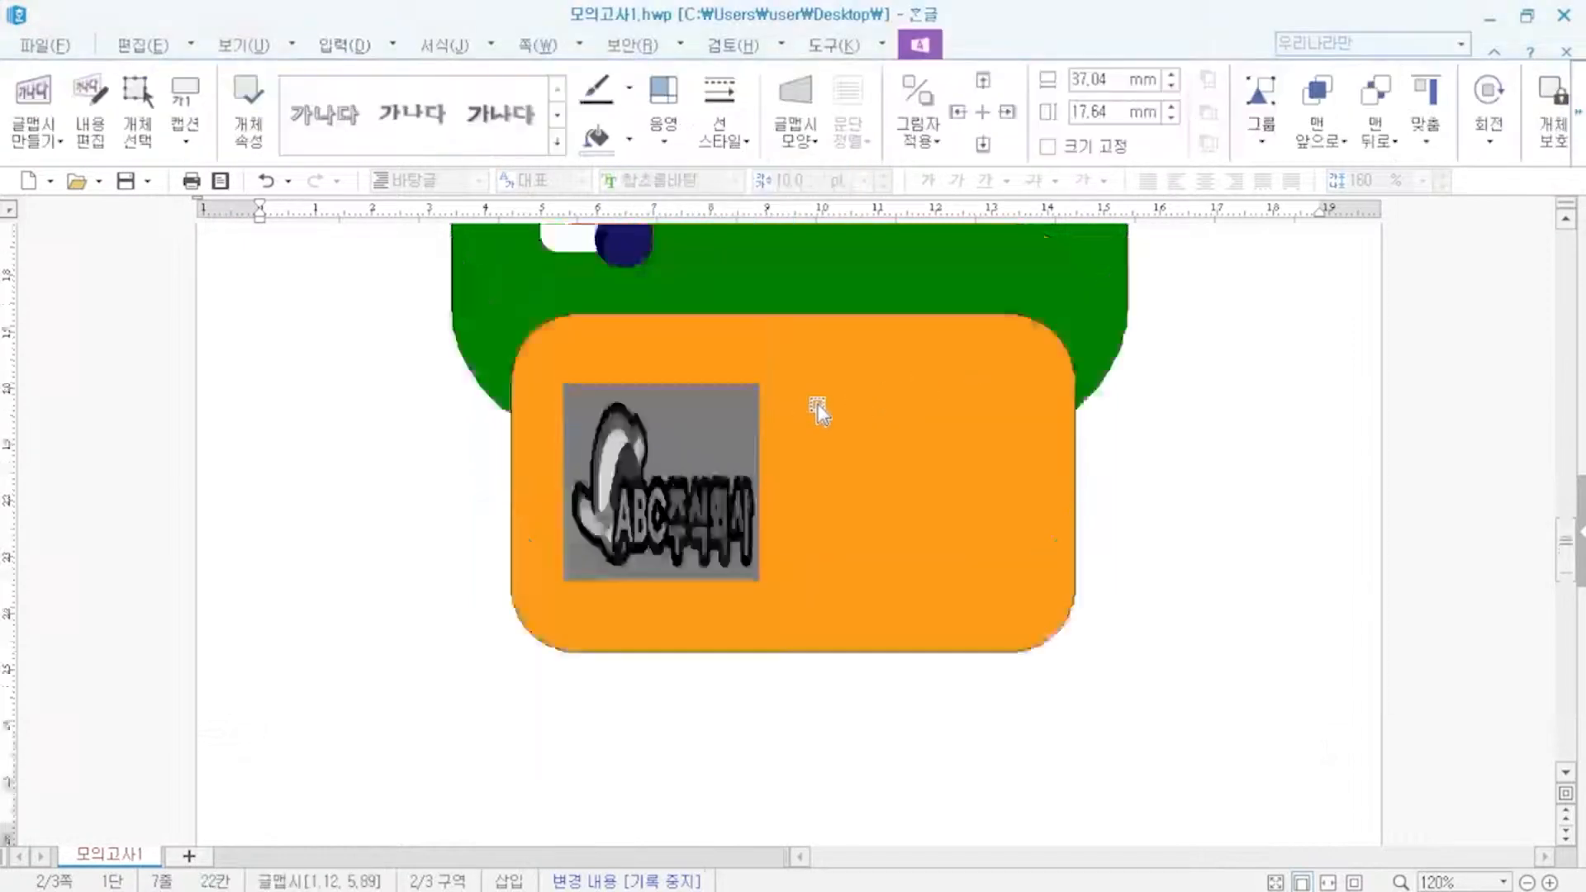
scroll(690, 449, "up", 3)
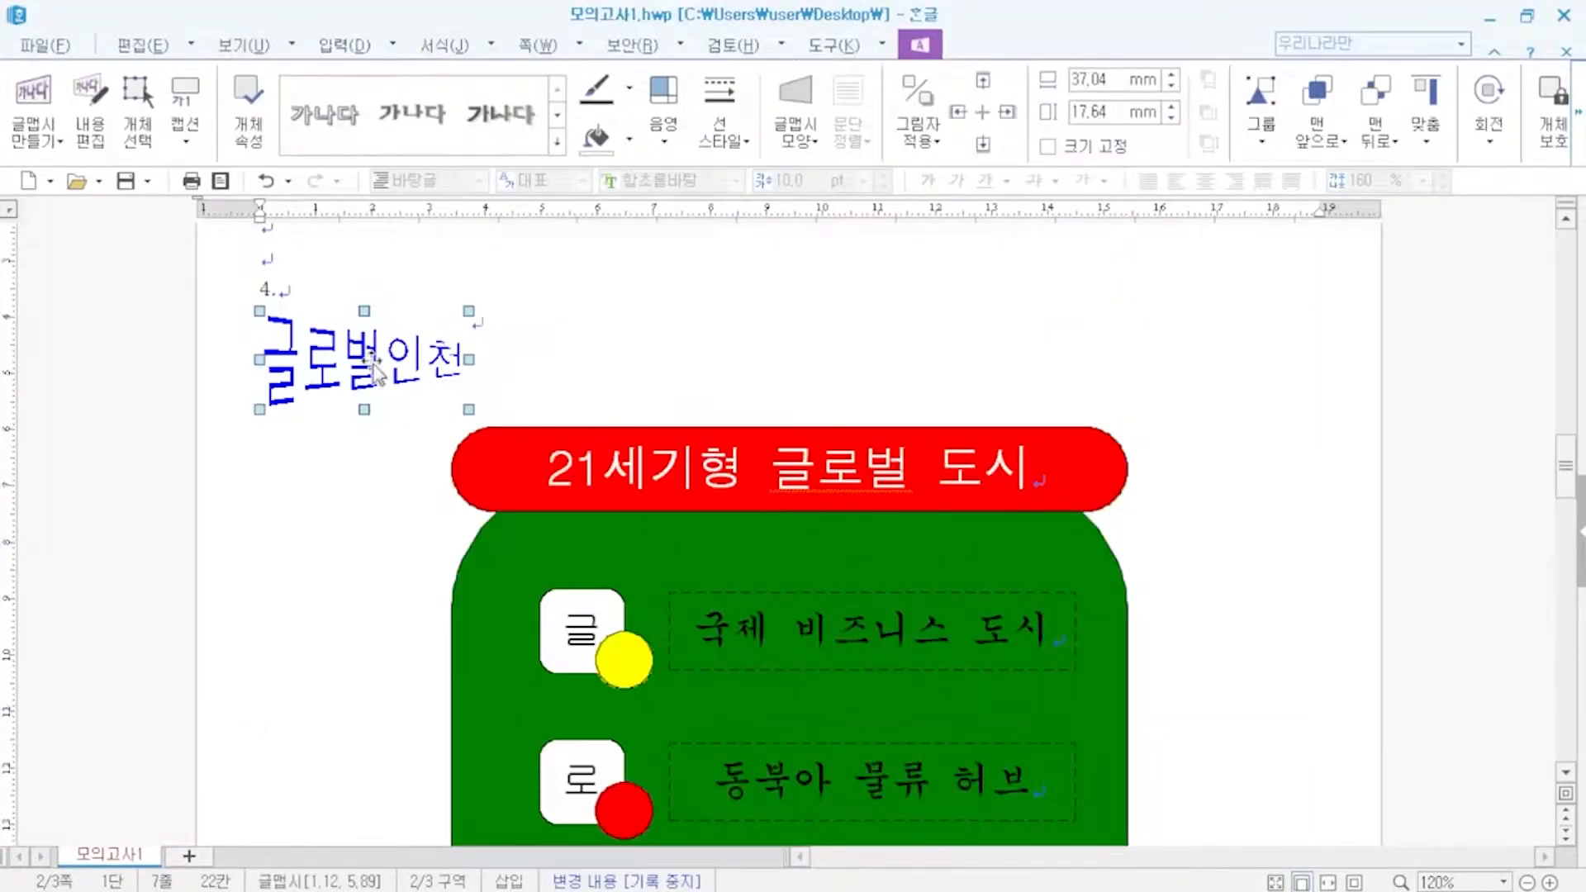
left_click_drag(369, 361, 382, 748)
scroll(381, 748, "down", 6)
scroll(421, 459, "up", 3)
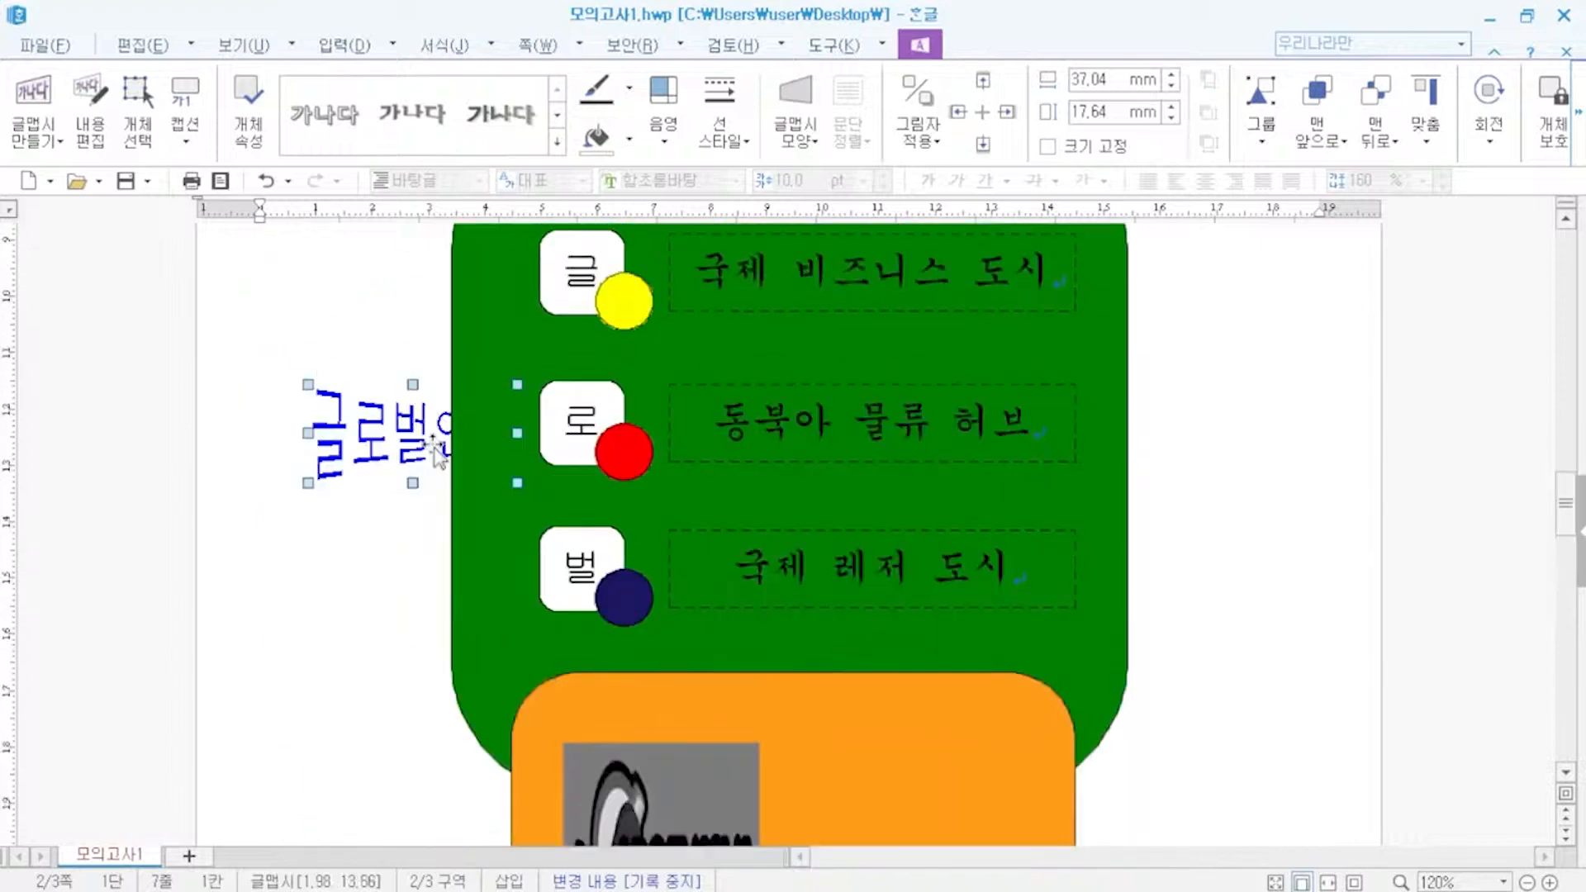
left_click_drag(388, 458, 441, 816)
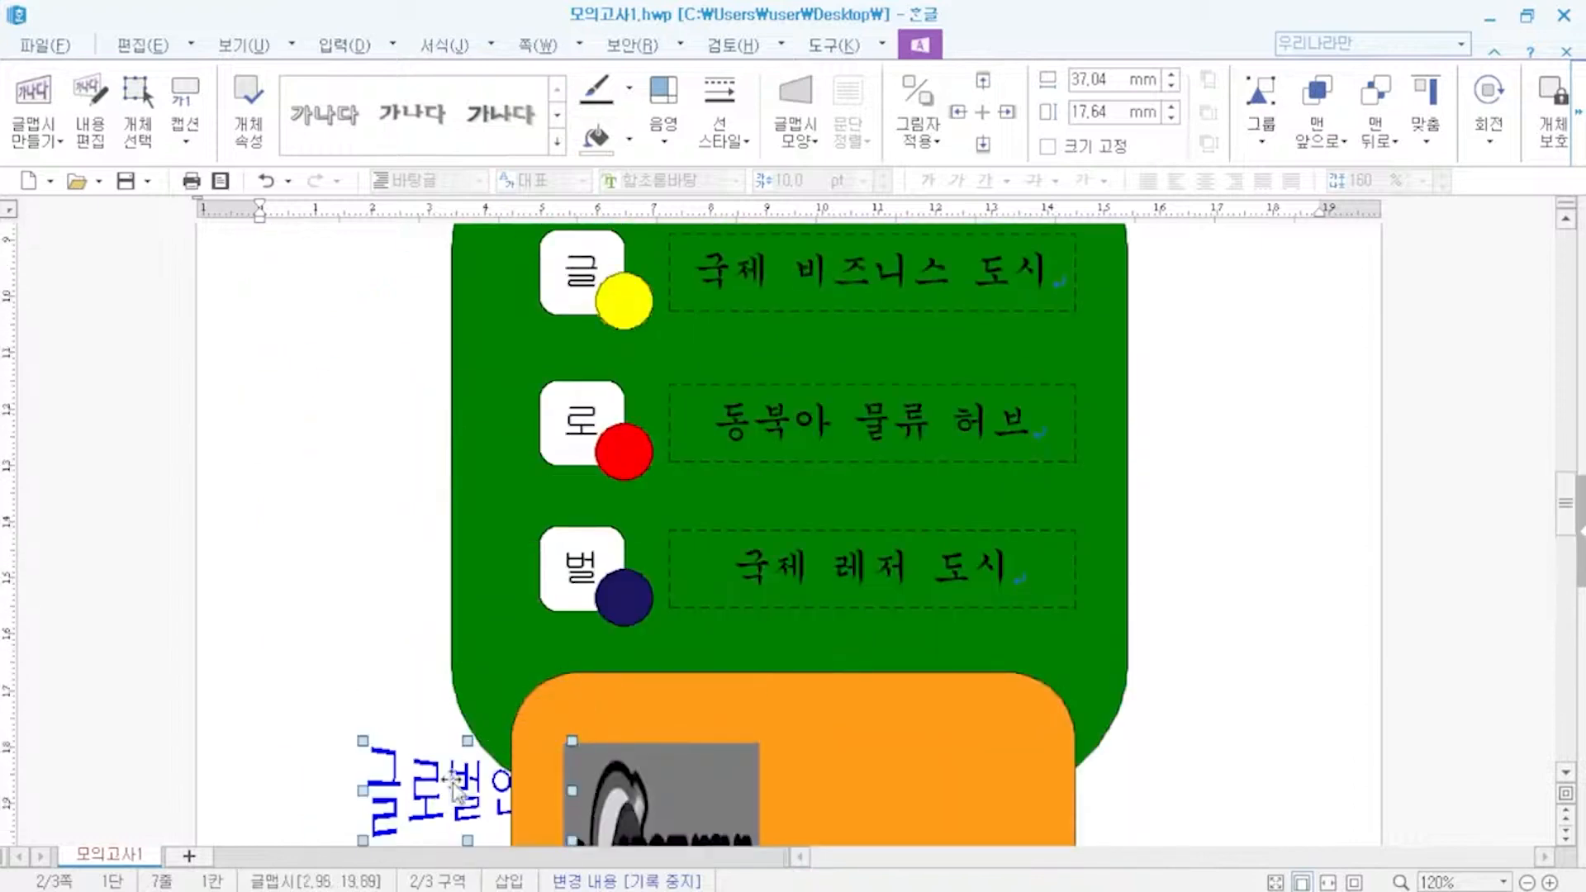
scroll(450, 785, "down", 3)
- Place the 글로벌인천 text object in front of text (글 앞으로) and fill it with red
double_click(423, 636)
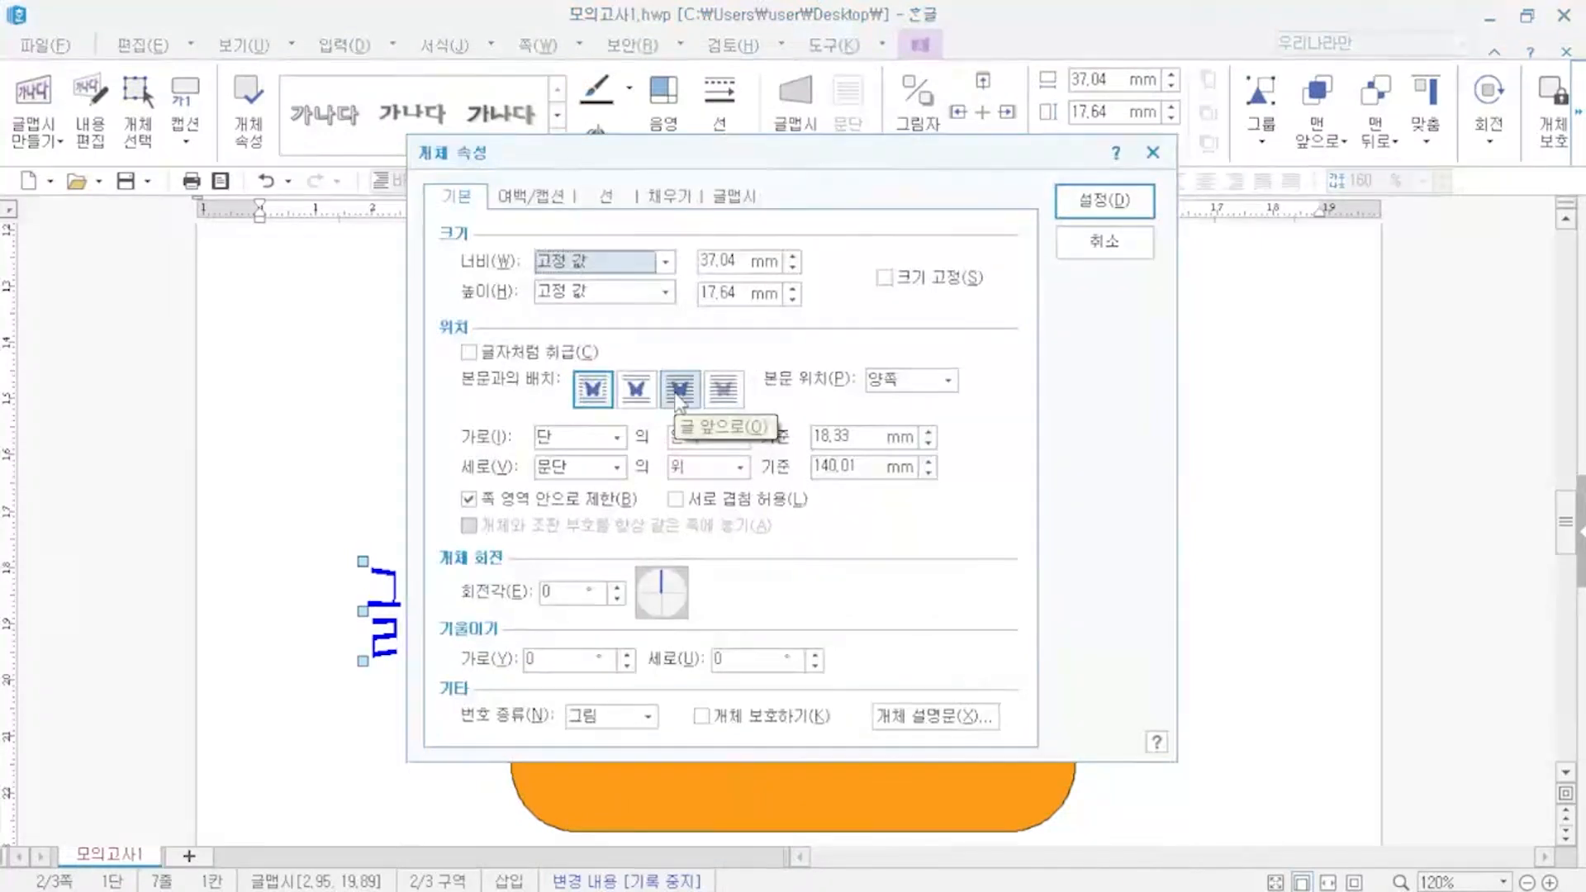
left_click(679, 390)
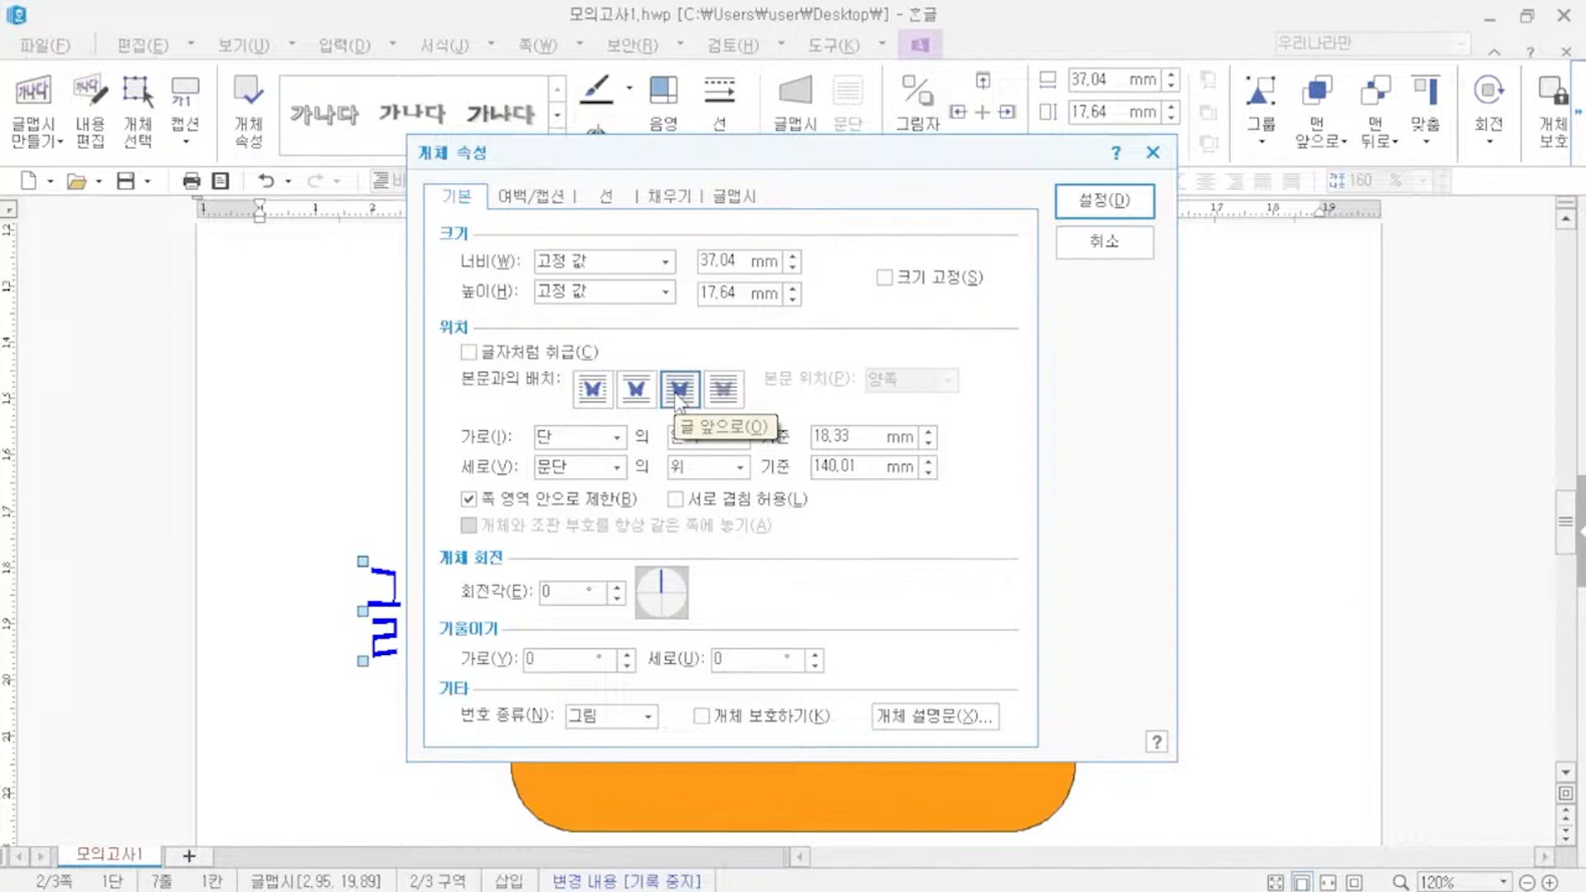
left_click(669, 199)
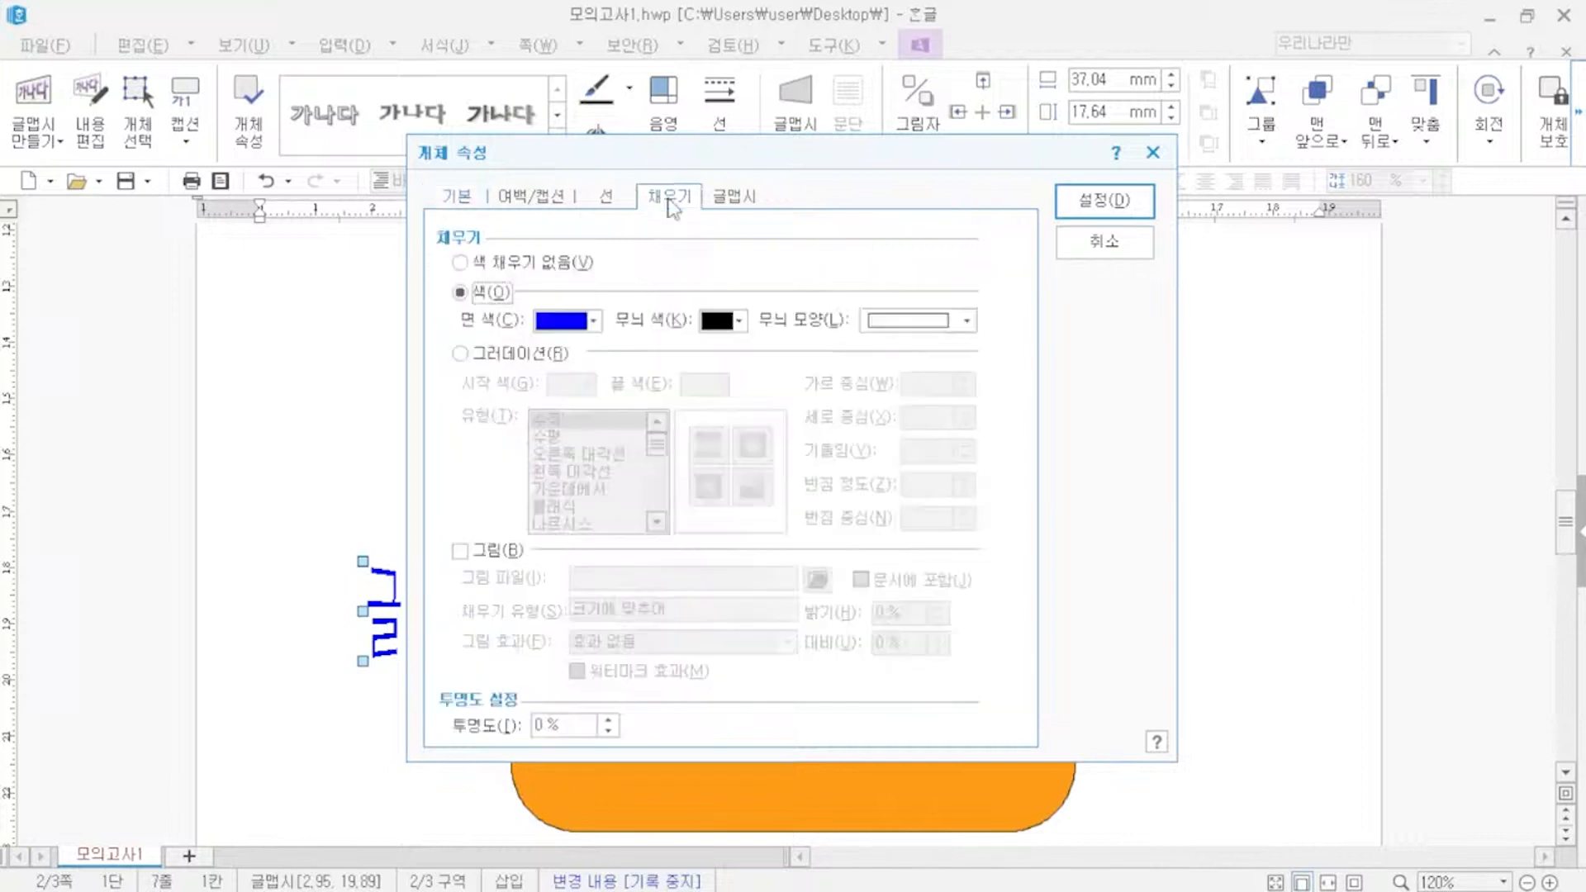
left_click(581, 322)
left_click(570, 386)
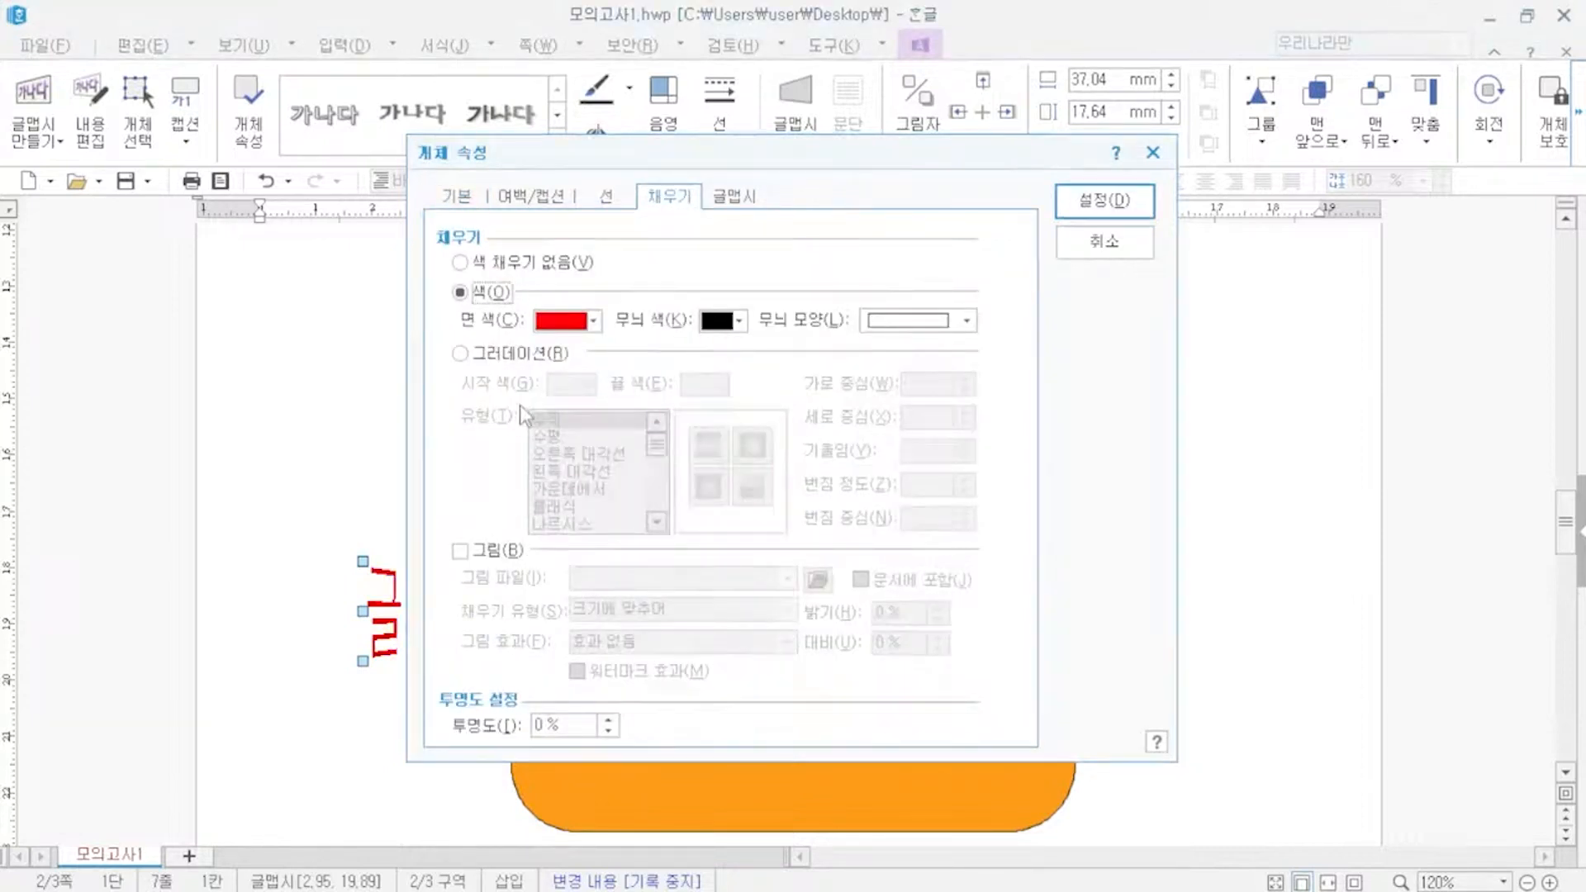
- Set the 글로벌인천 text object to 40 × 40 mm with fixed size and move it onto the right half of the orange rectangle
left_click(457, 199)
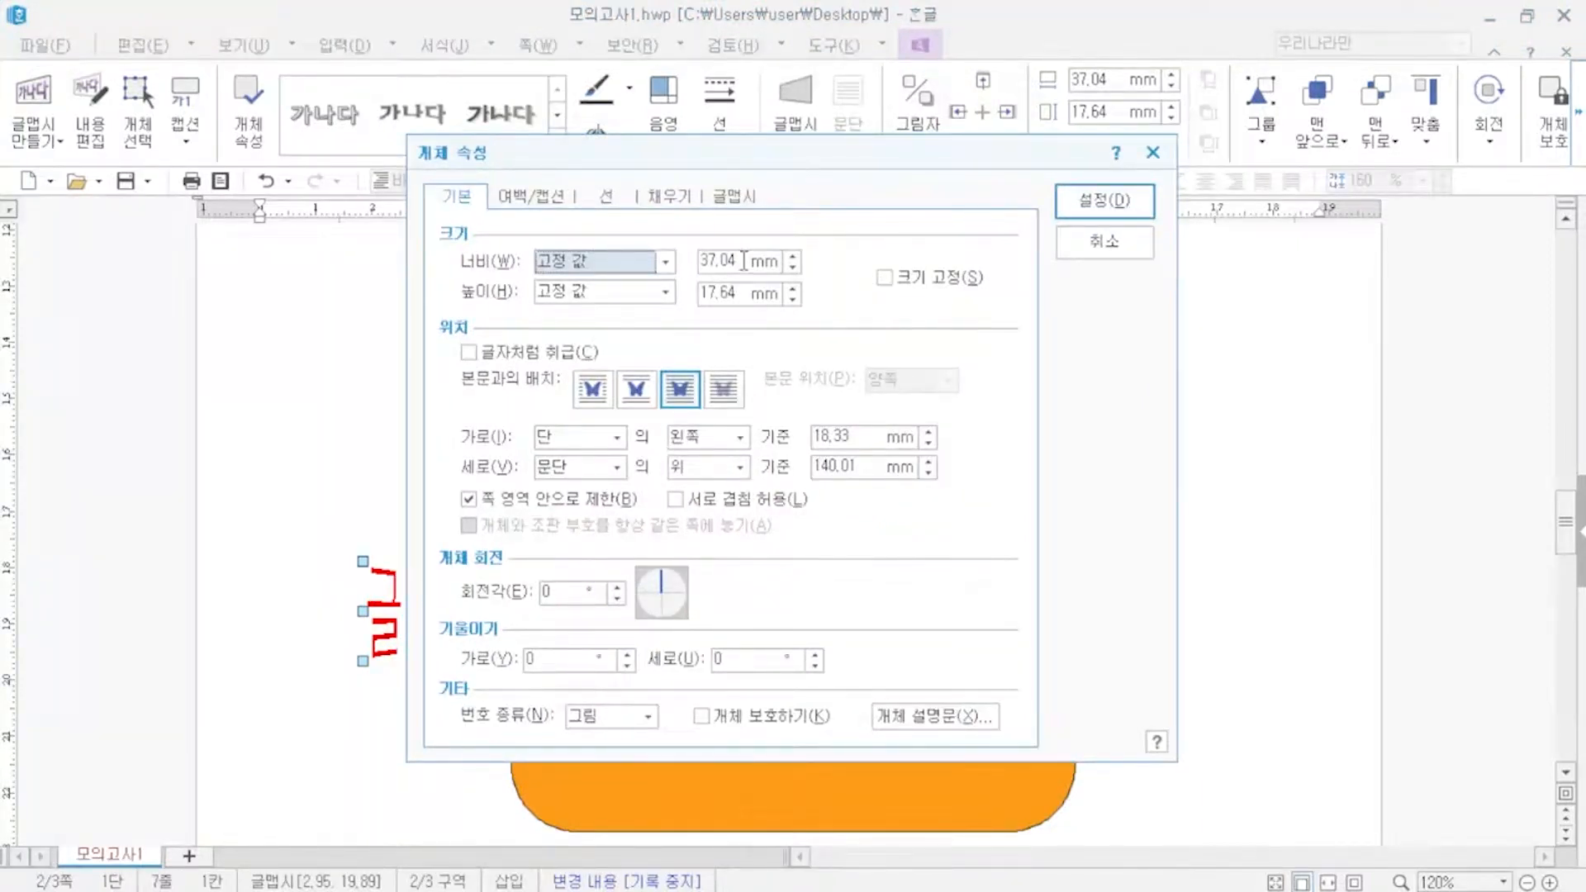
key("Tab")
type("40")
key("Tab")
key("Tab")
type("40")
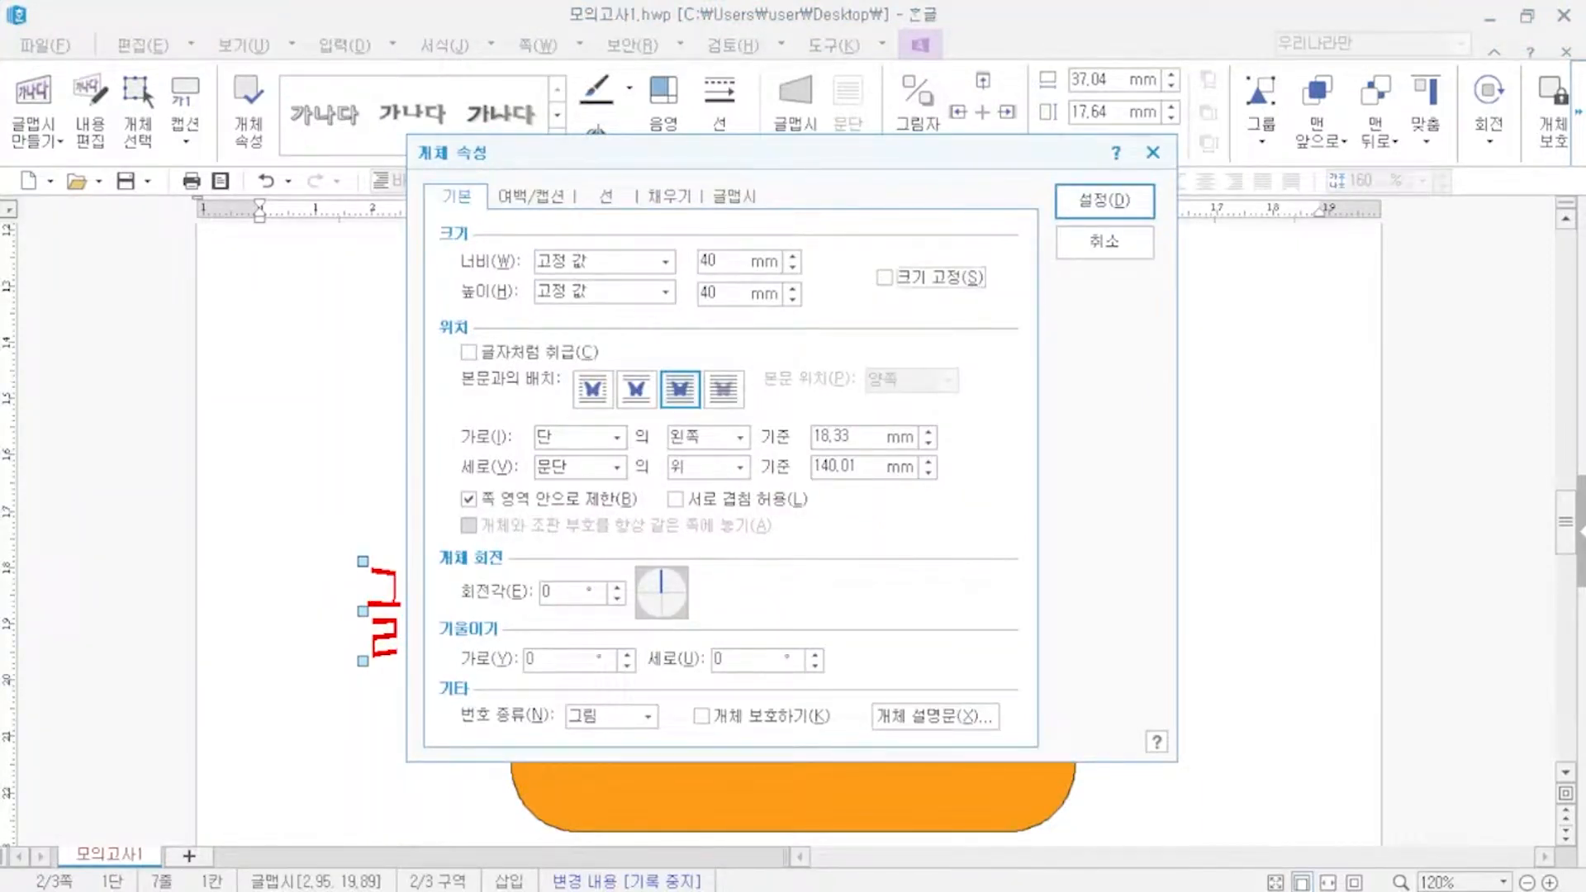
left_click(885, 278)
left_click(1104, 199)
left_click_drag(417, 689, 849, 690)
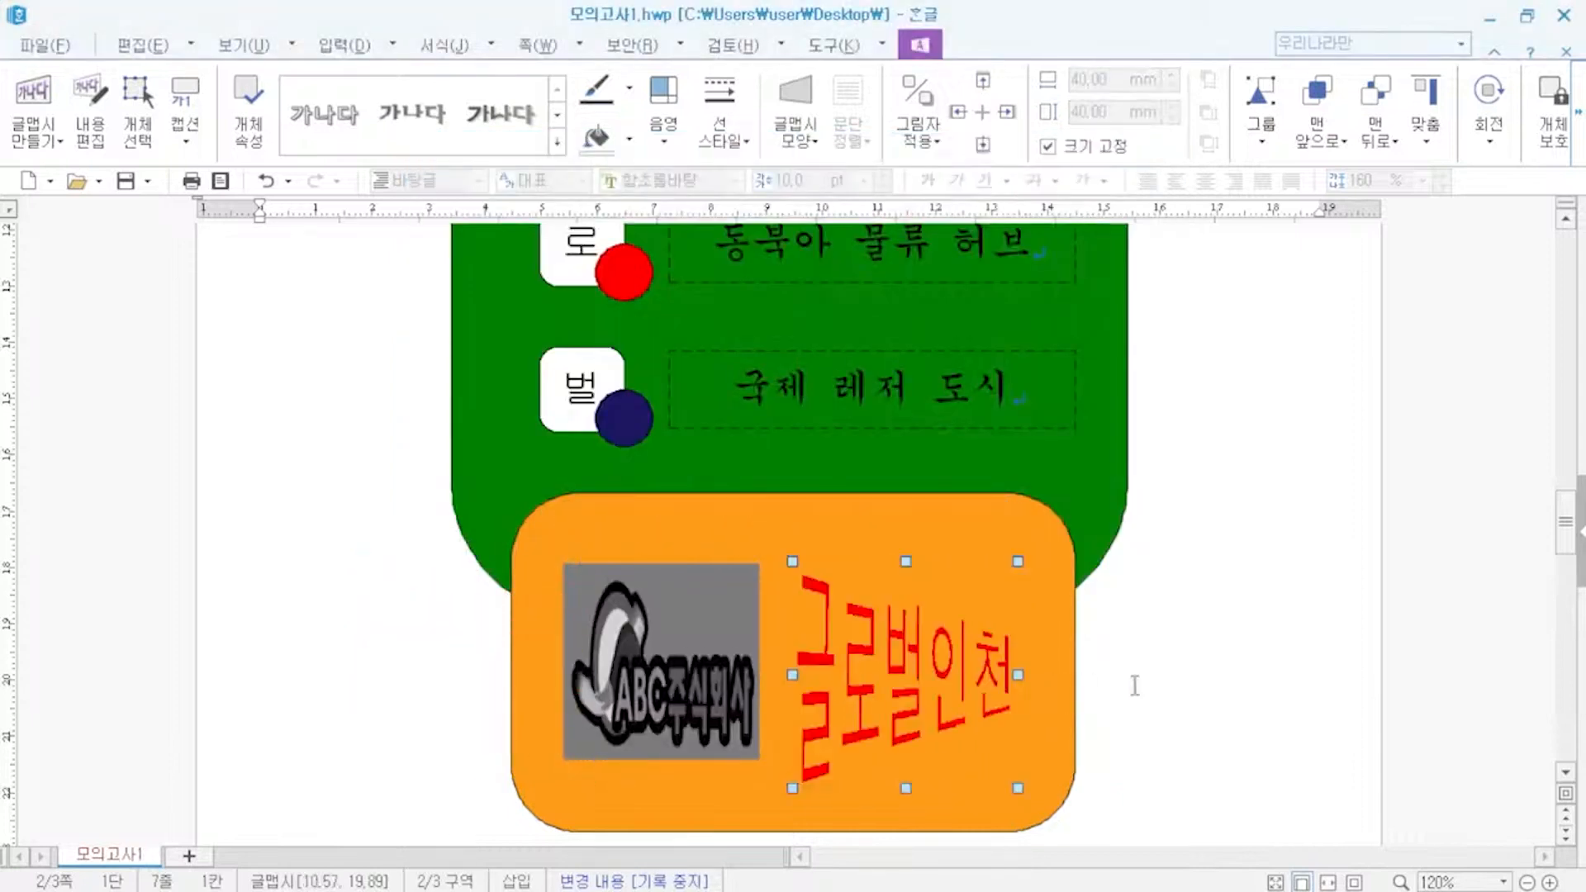
key("Escape")
- Add a hyperlink on the logo picture that links to the 인천 bookmark in the current document
scroll(1161, 683, "down", 5)
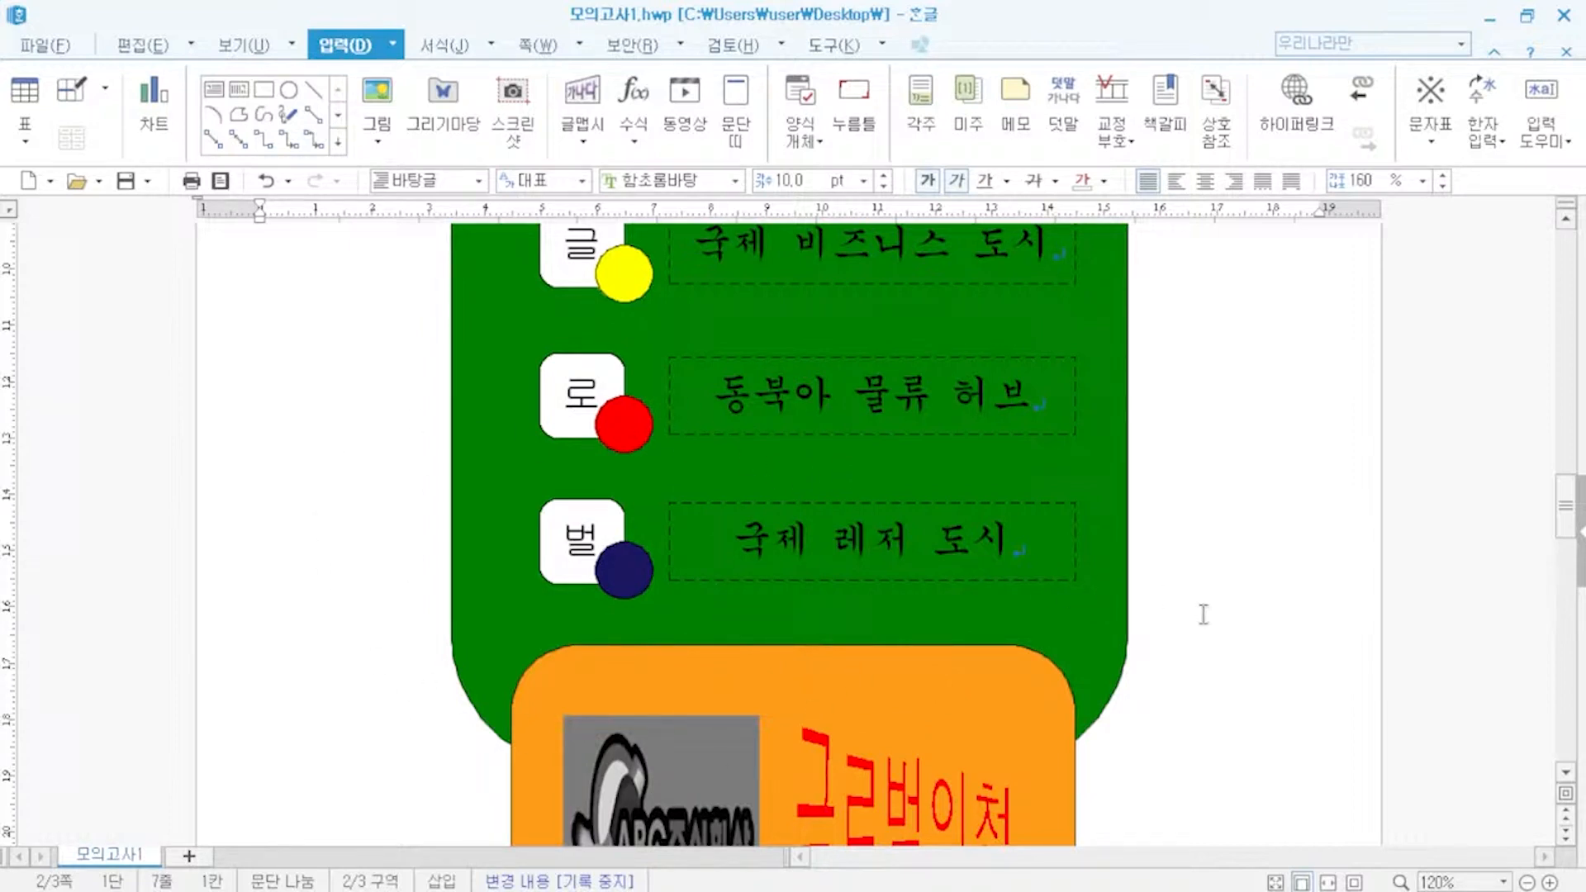
scroll(1180, 614, "down", 3)
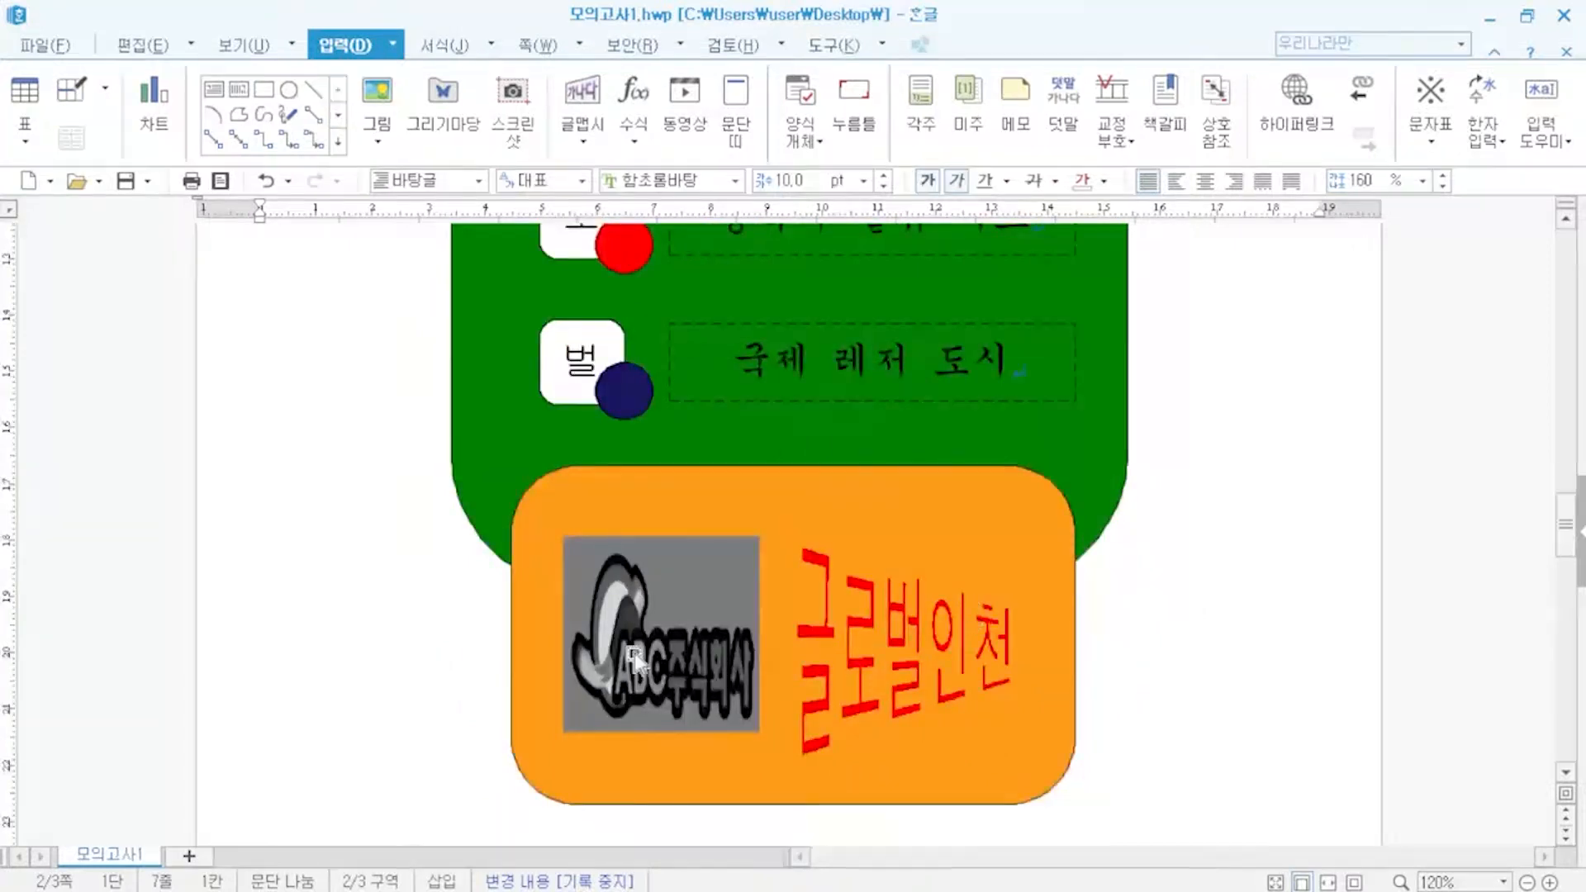
right_click(661, 608)
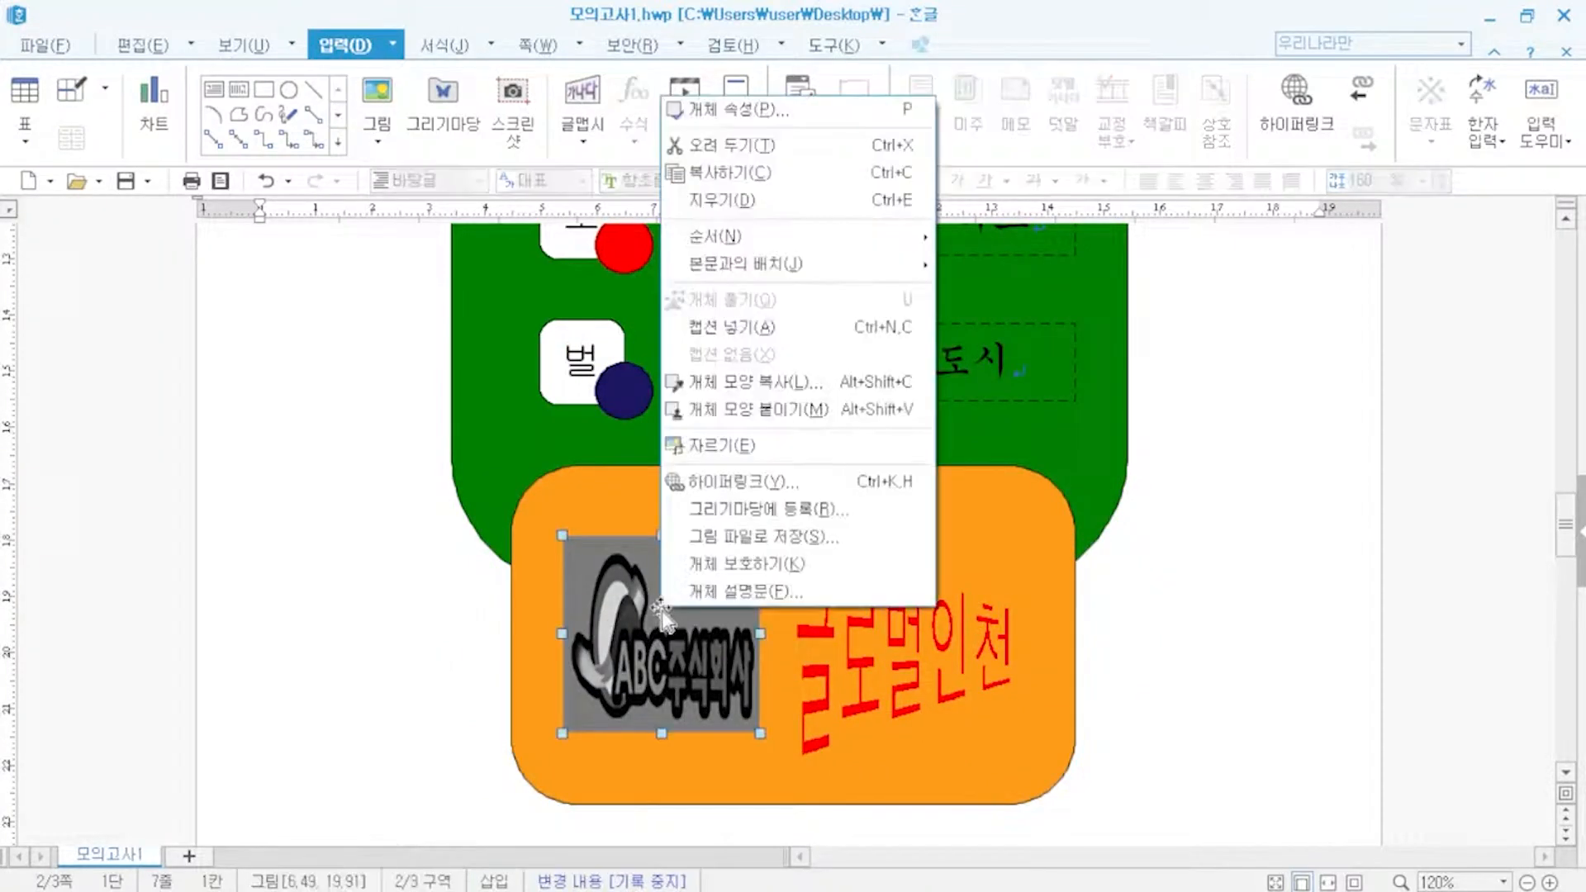
left_click(757, 488)
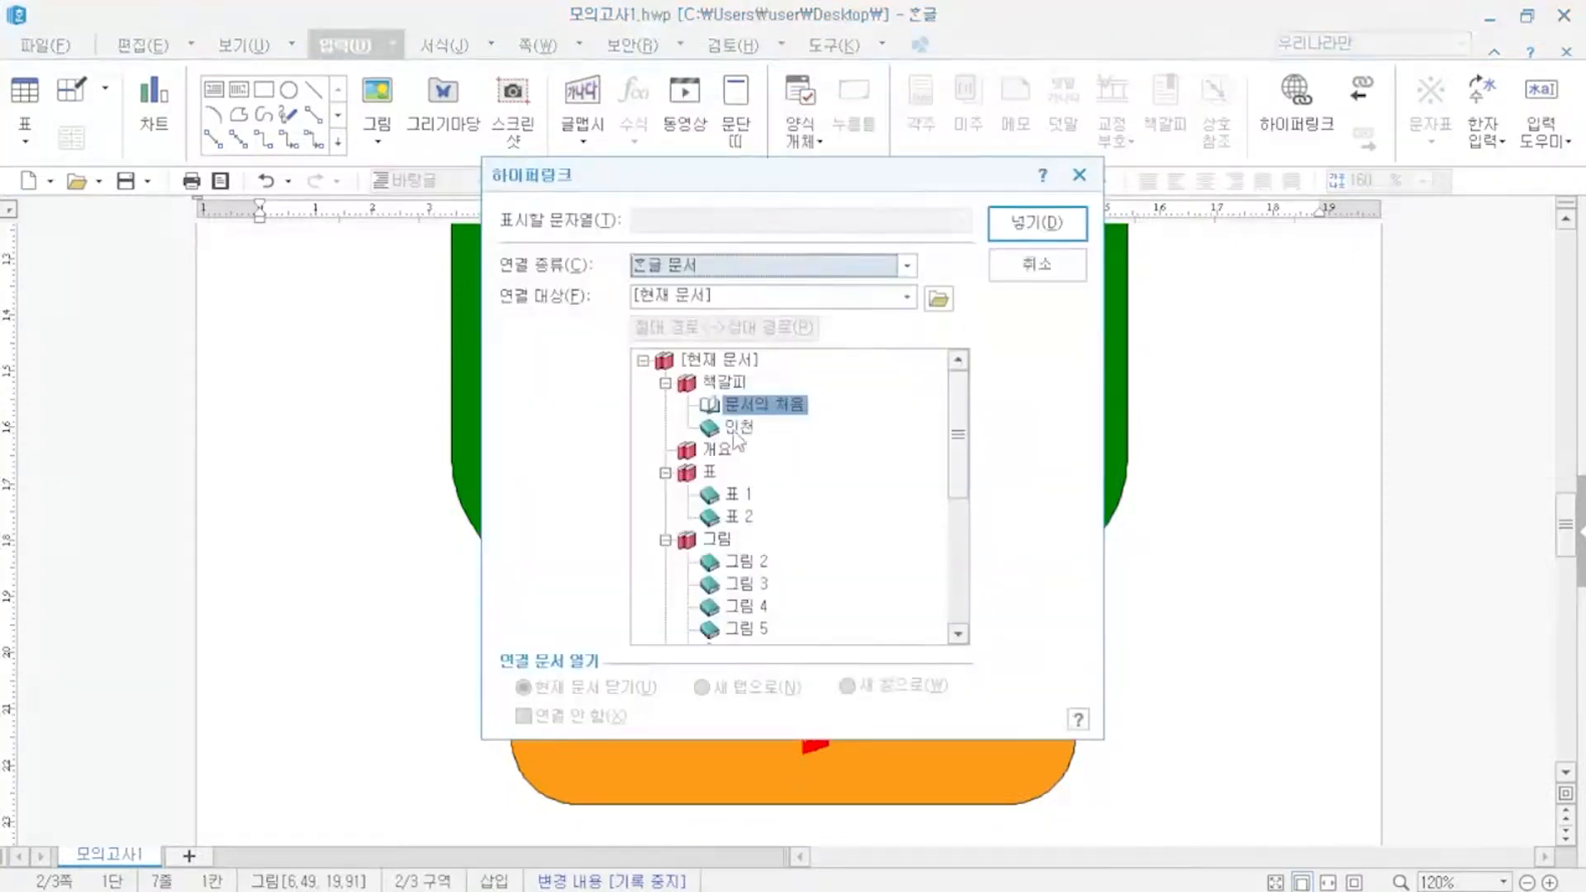
left_click(736, 434)
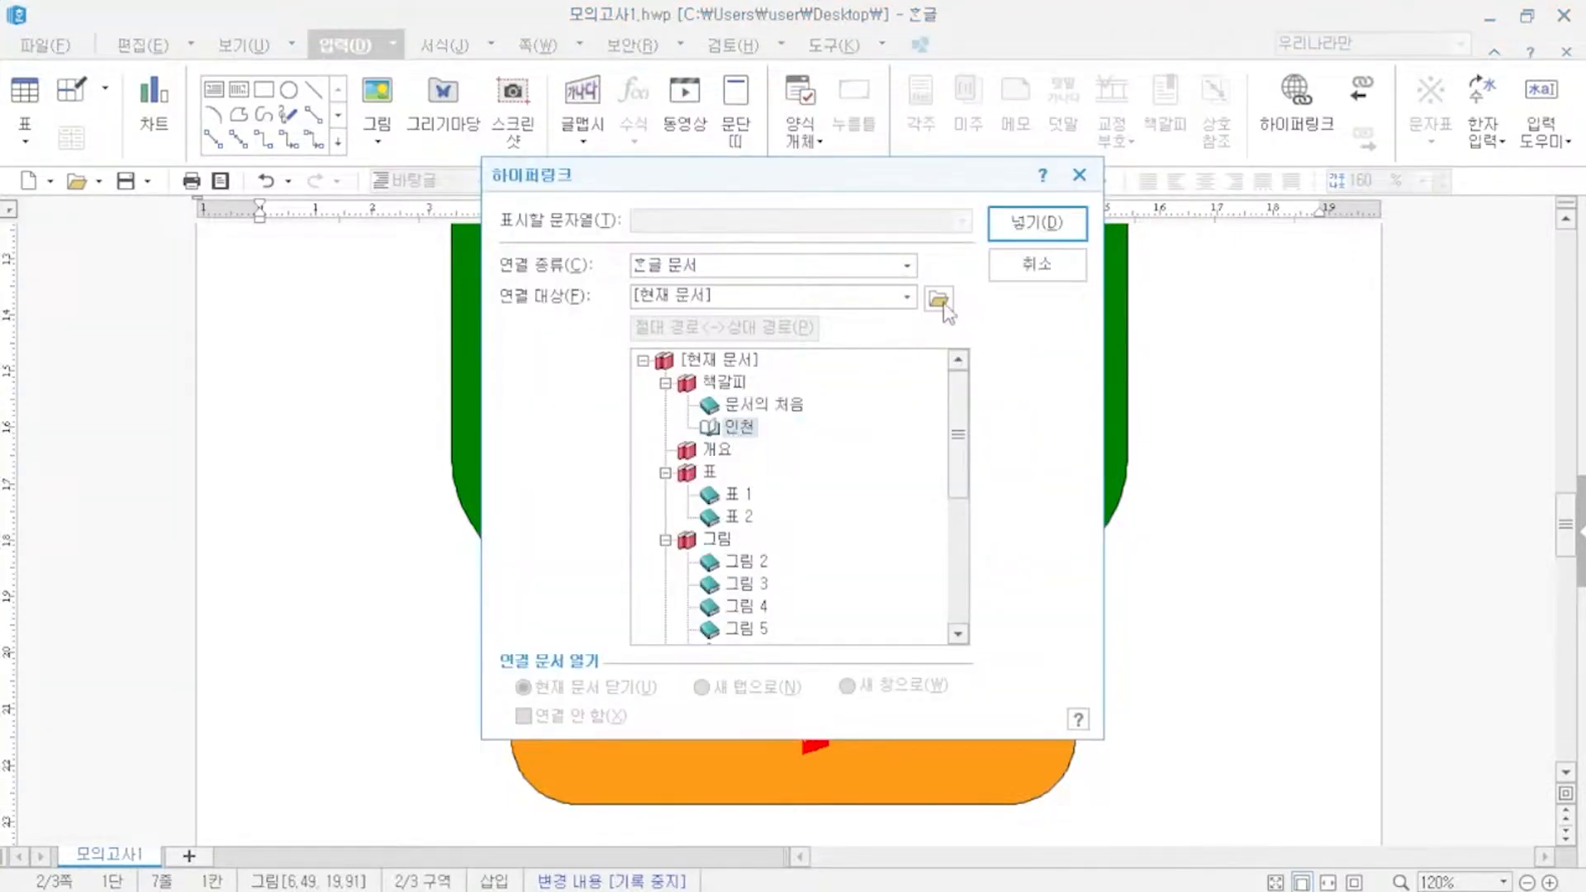
left_click(1035, 240)
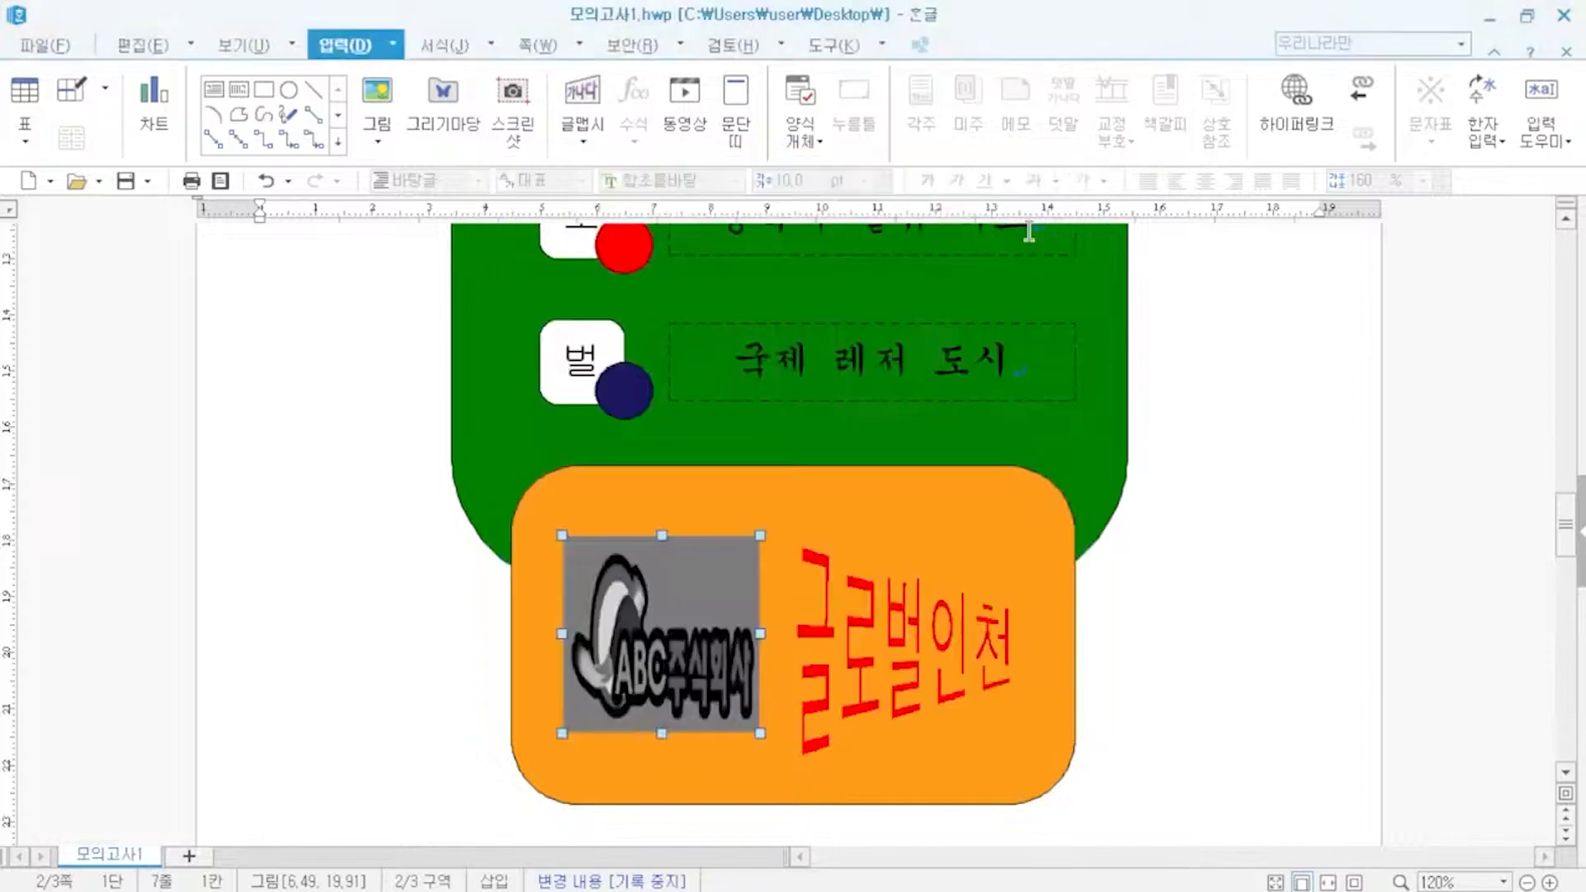
- Insert an unstyled (모양 없음) top header for both pages (양 쪽) on the article page, reading "Global City"
scroll(1256, 552, "up", 5)
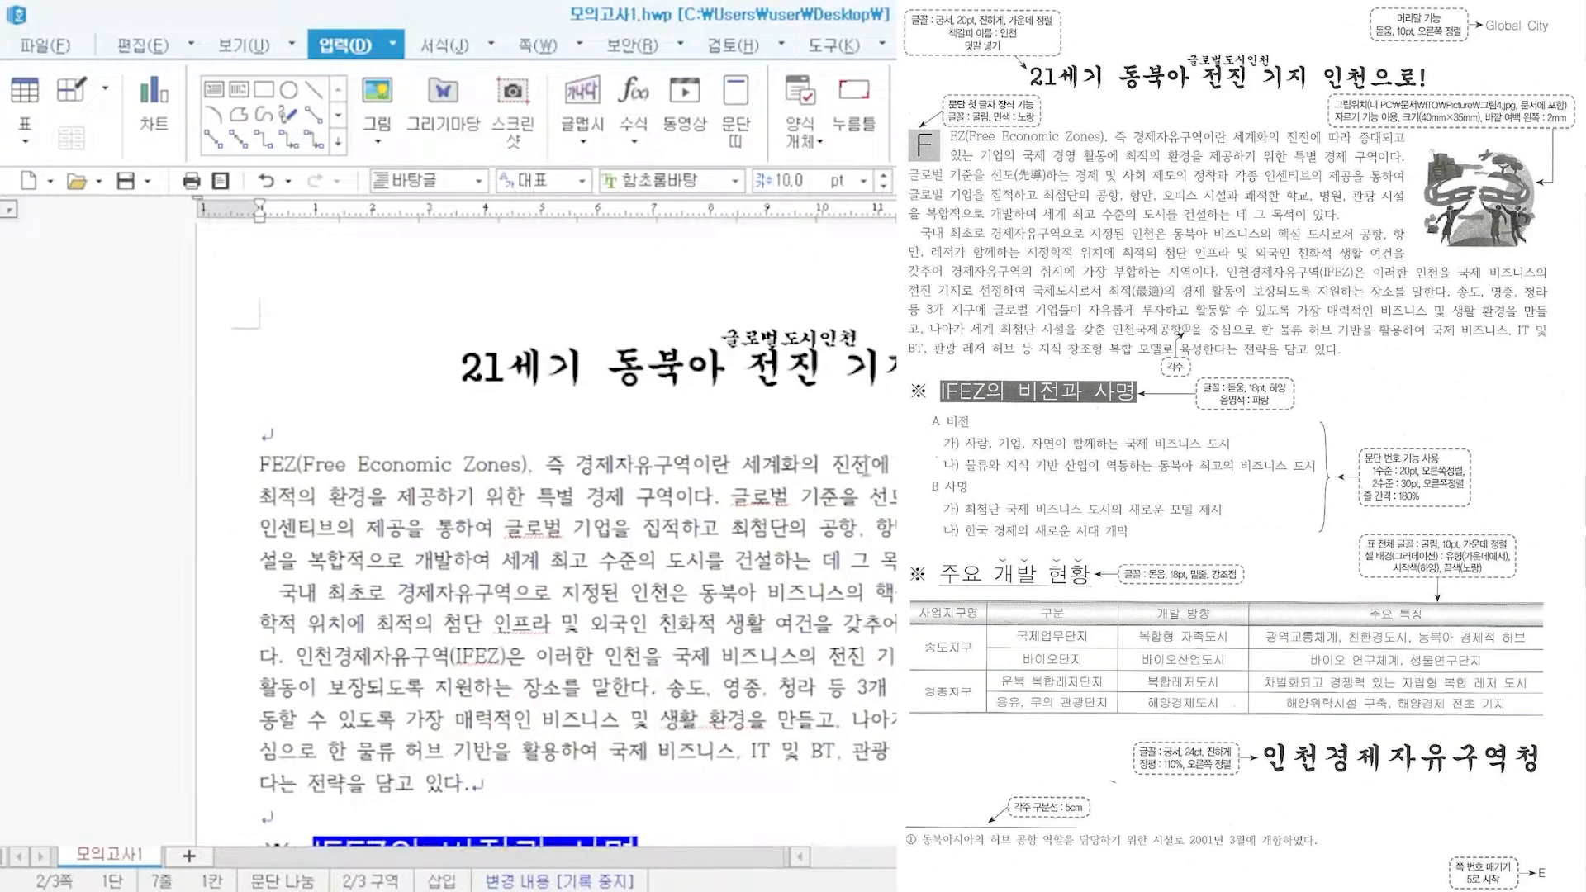
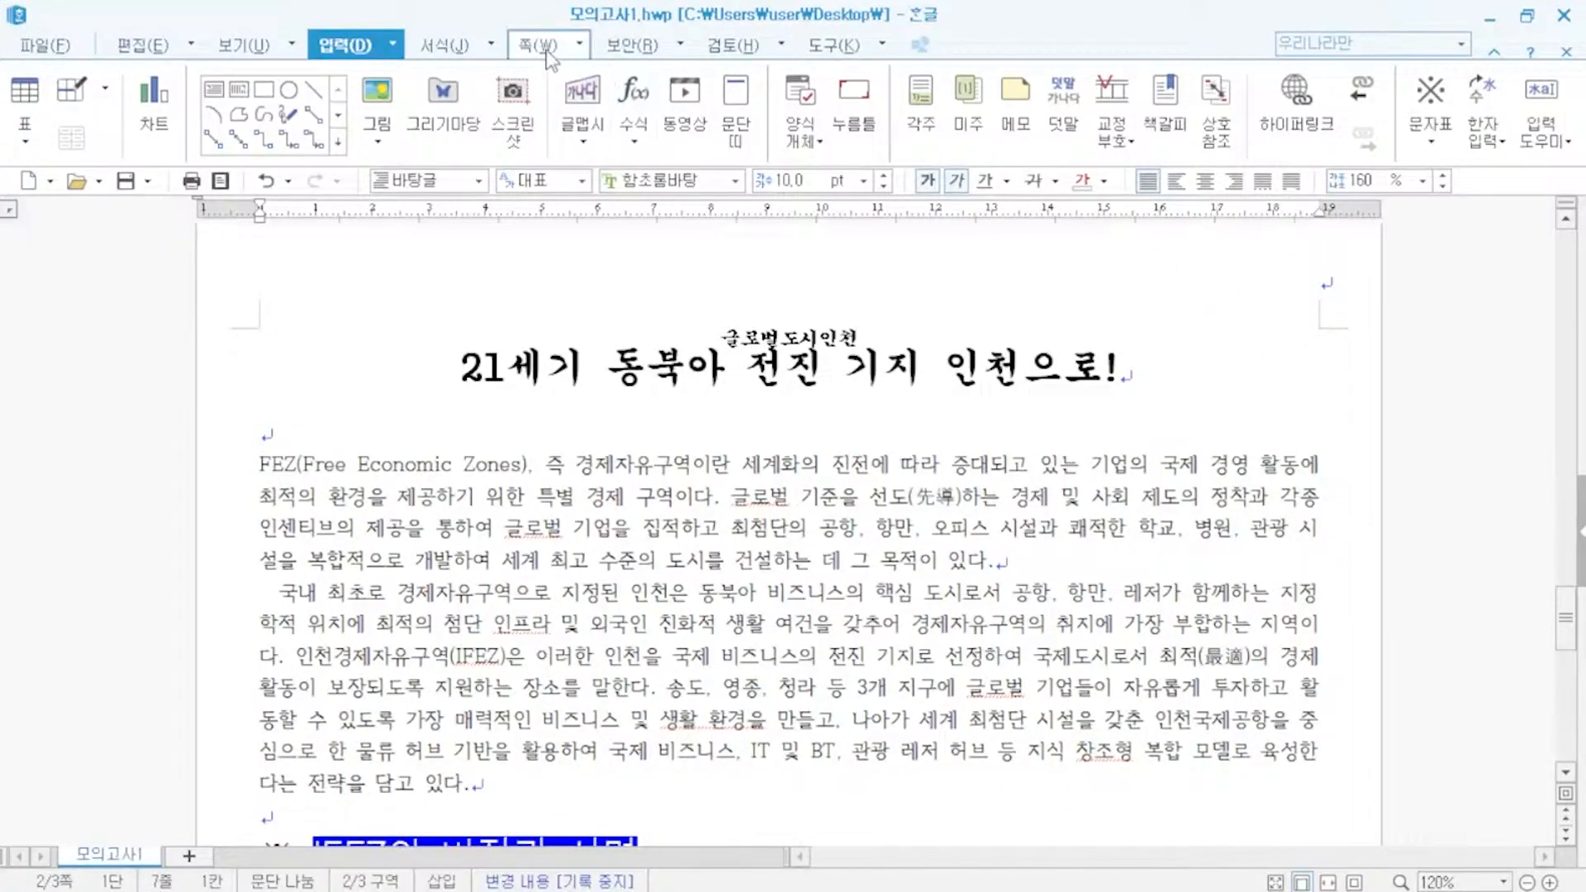
left_click(539, 46)
left_click(406, 115)
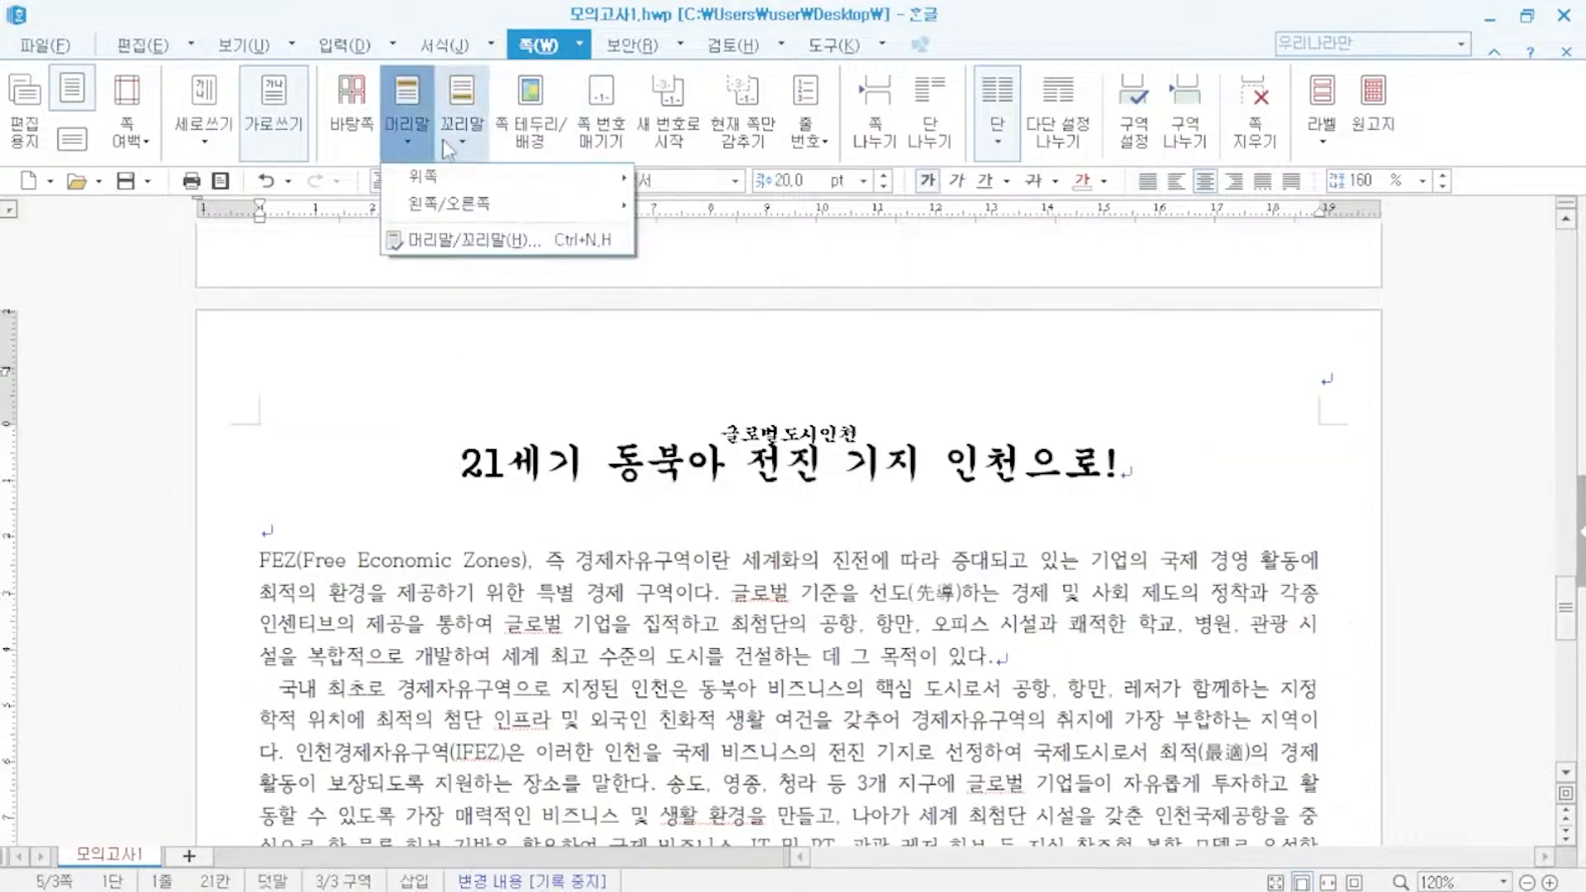
mouse_move(442, 180)
left_click(828, 236)
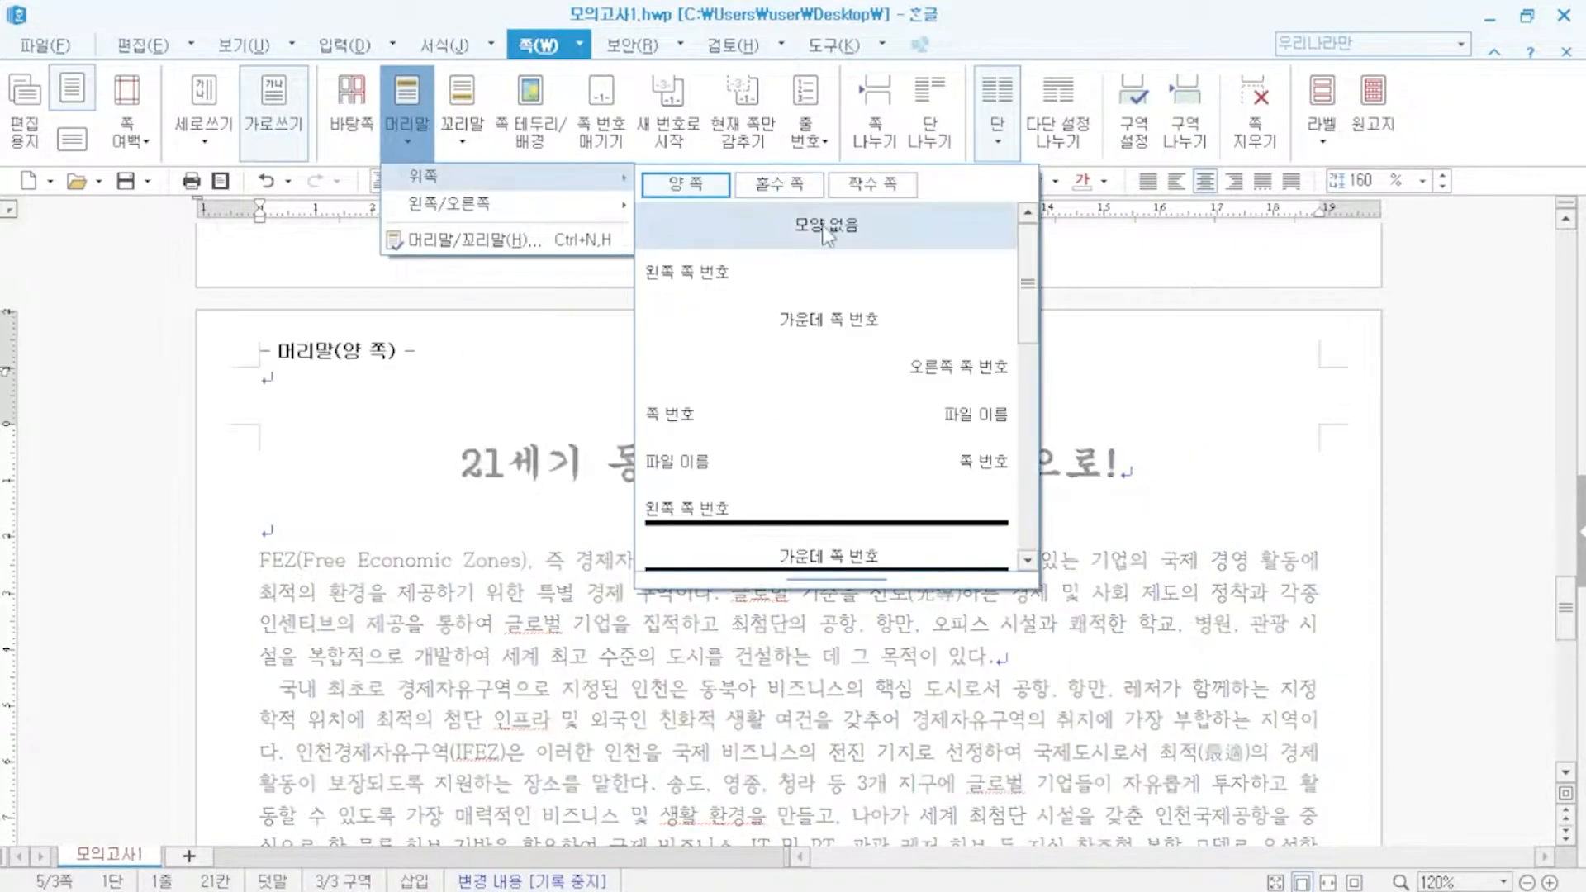
left_click(422, 380)
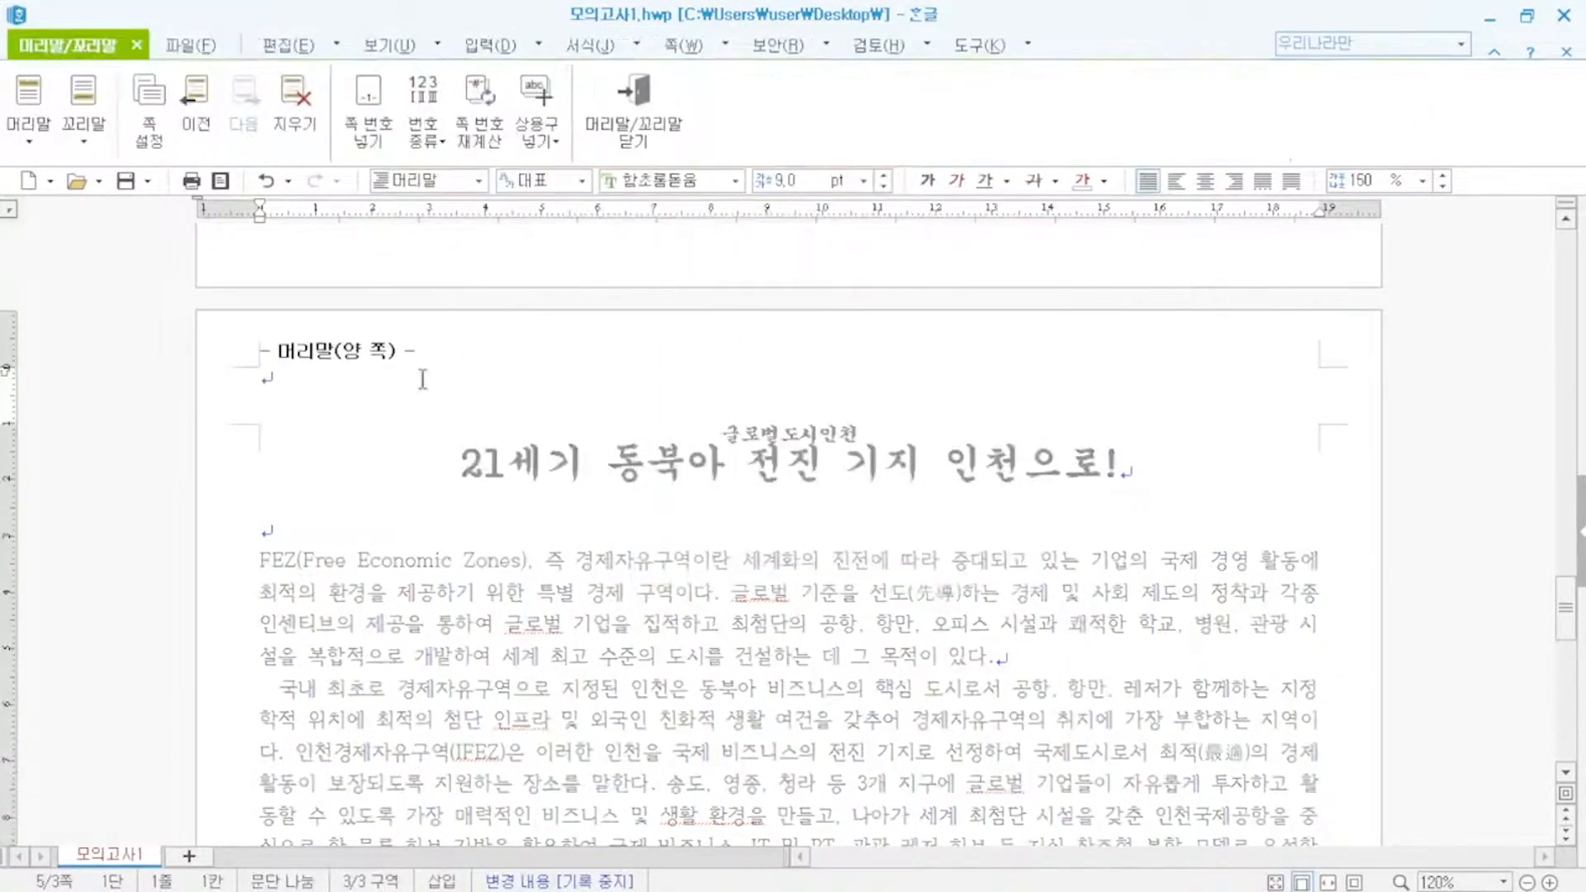
type("Global City")
- Format the "Global City" header text as 돋움, 10 pt, right-aligned, and leave header editing
key("shift+Home")
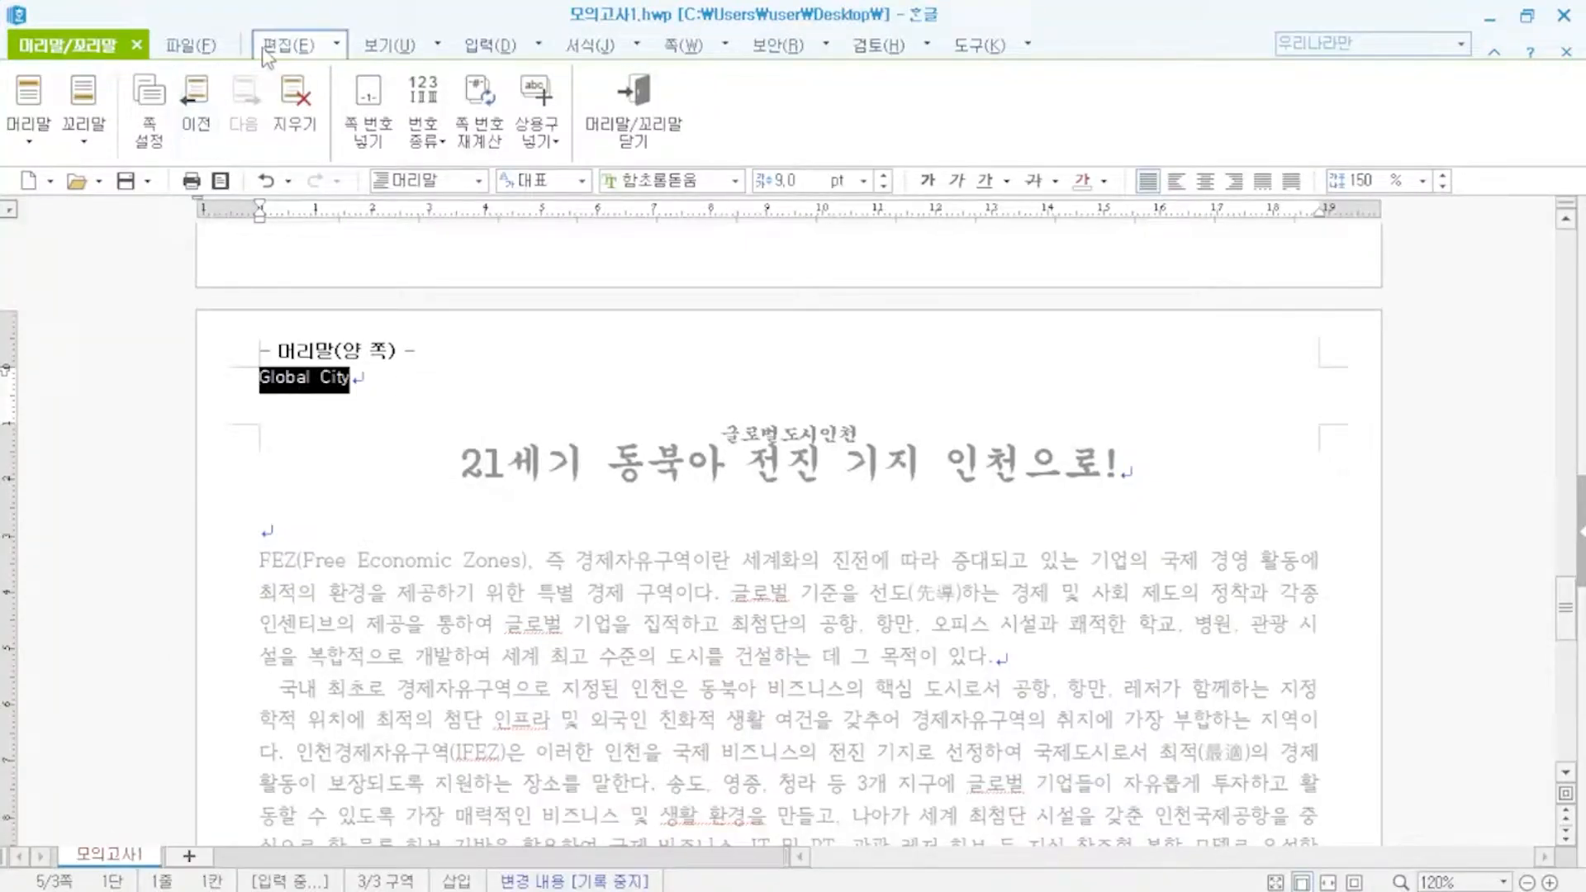
left_click(288, 45)
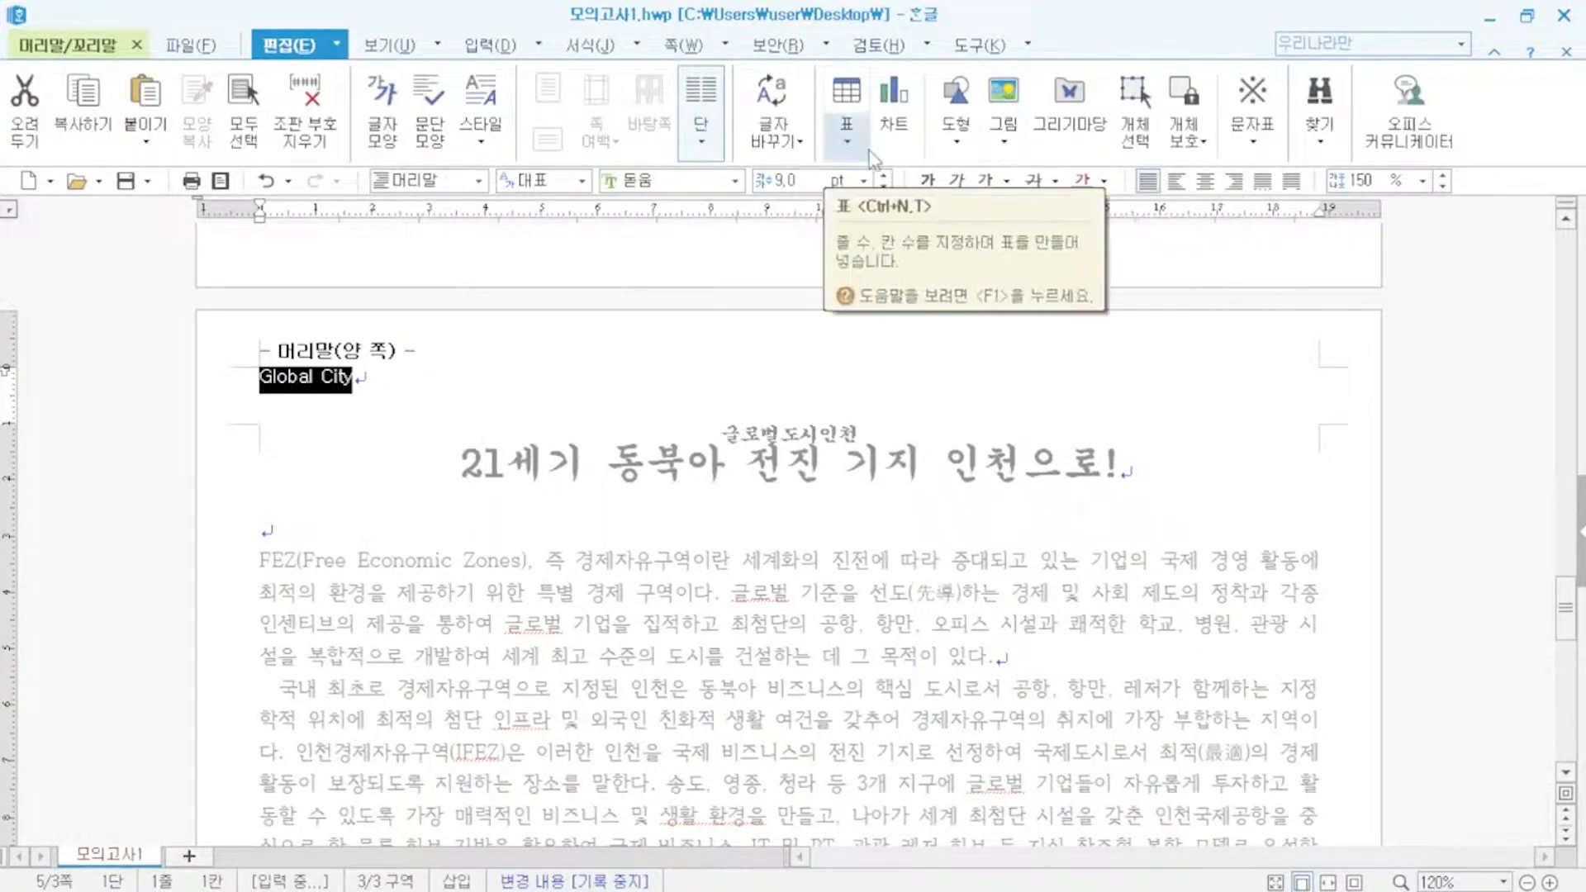
left_click(883, 175)
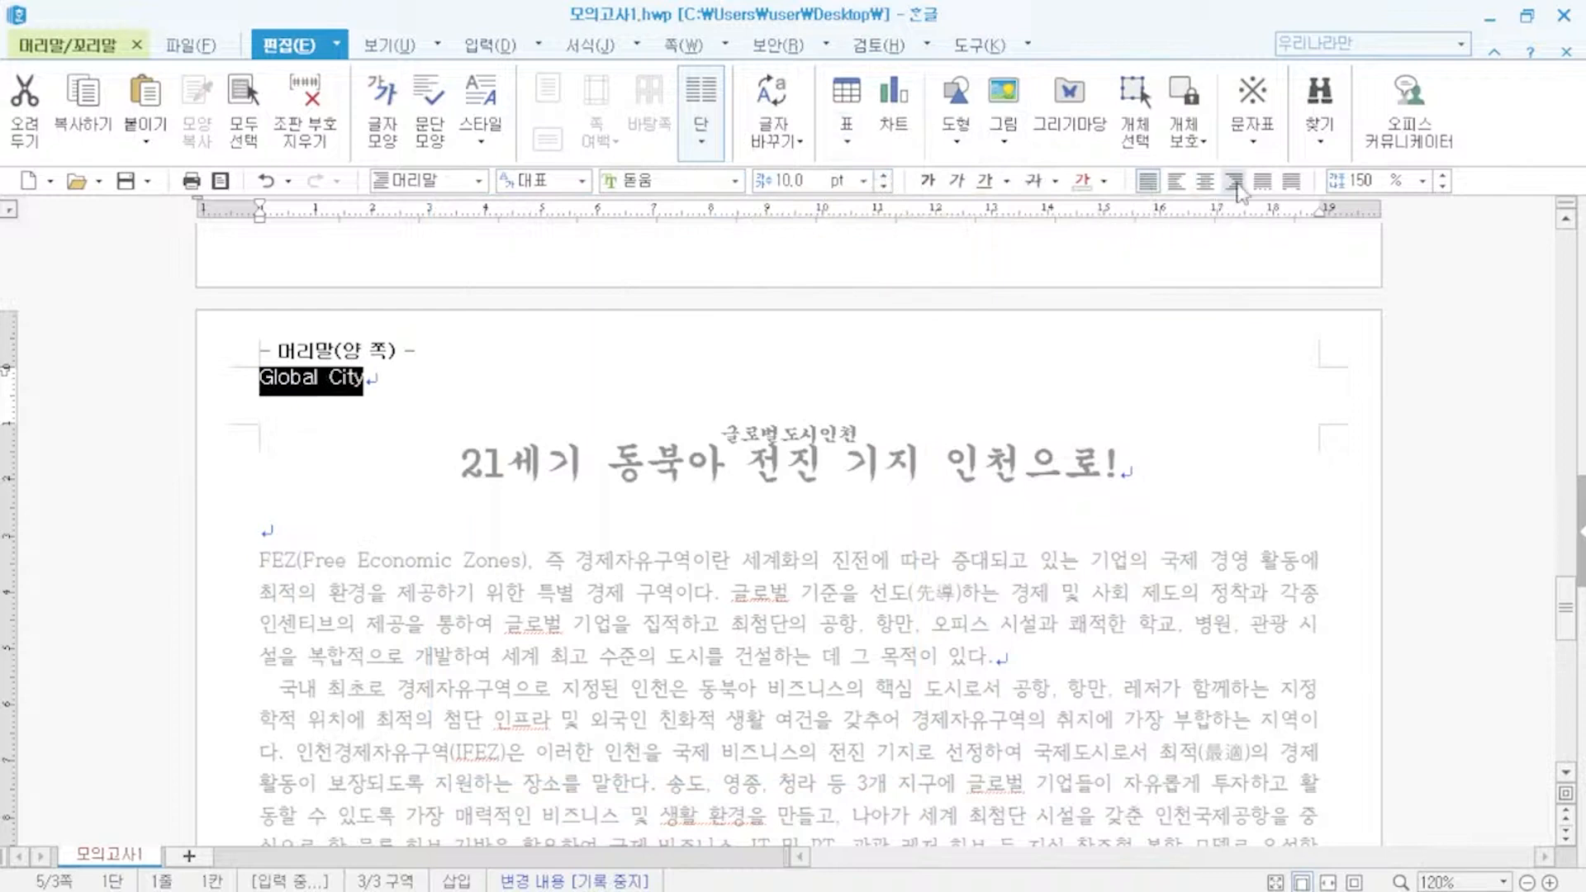
left_click(1234, 180)
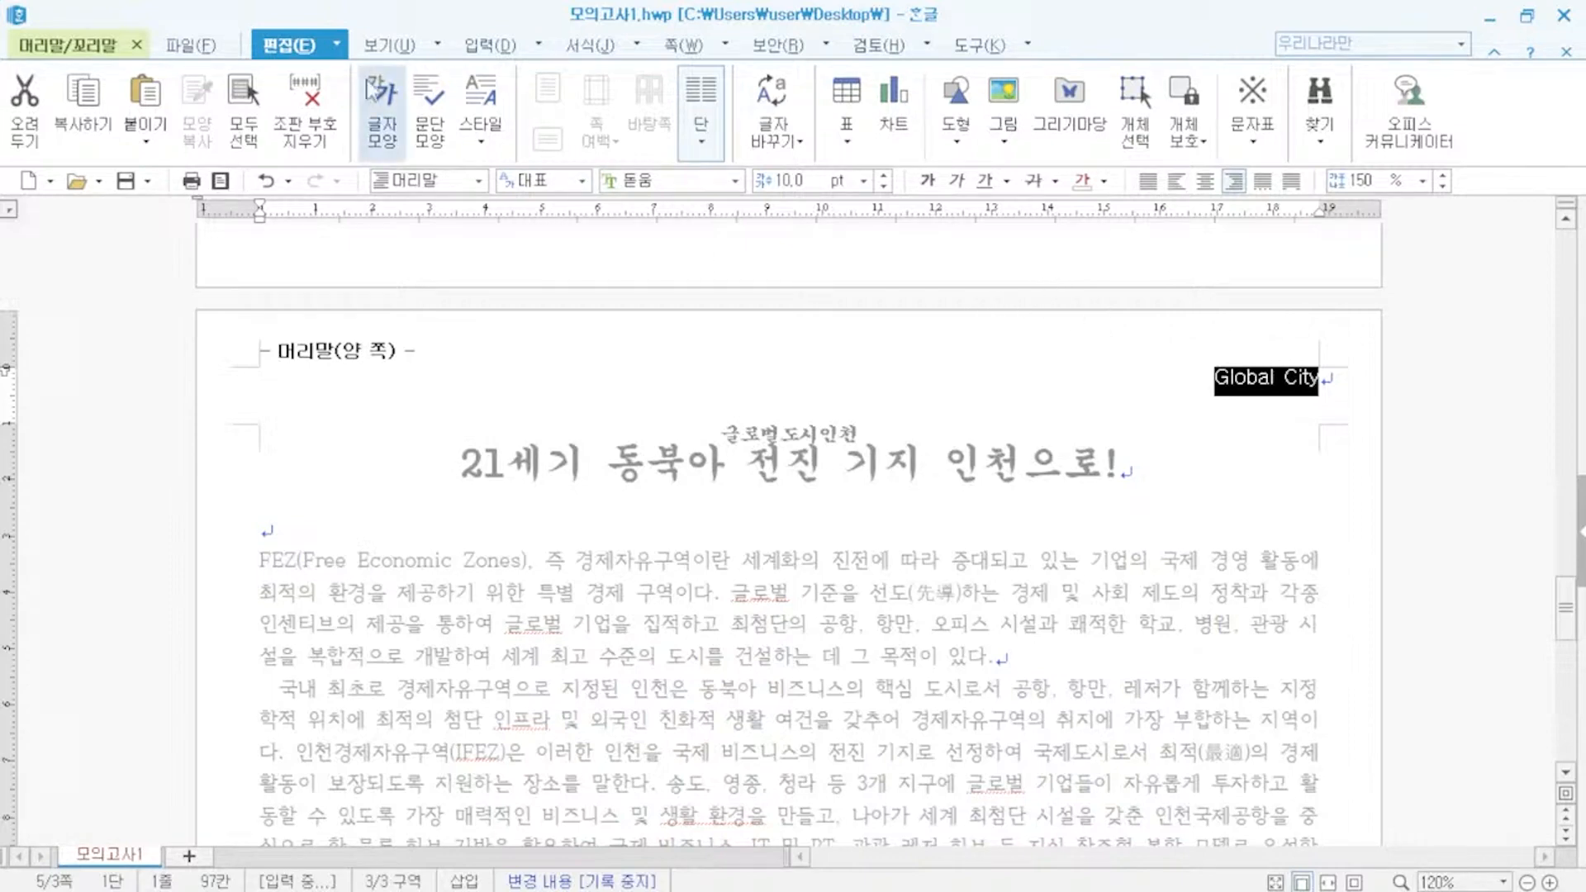
left_click(66, 45)
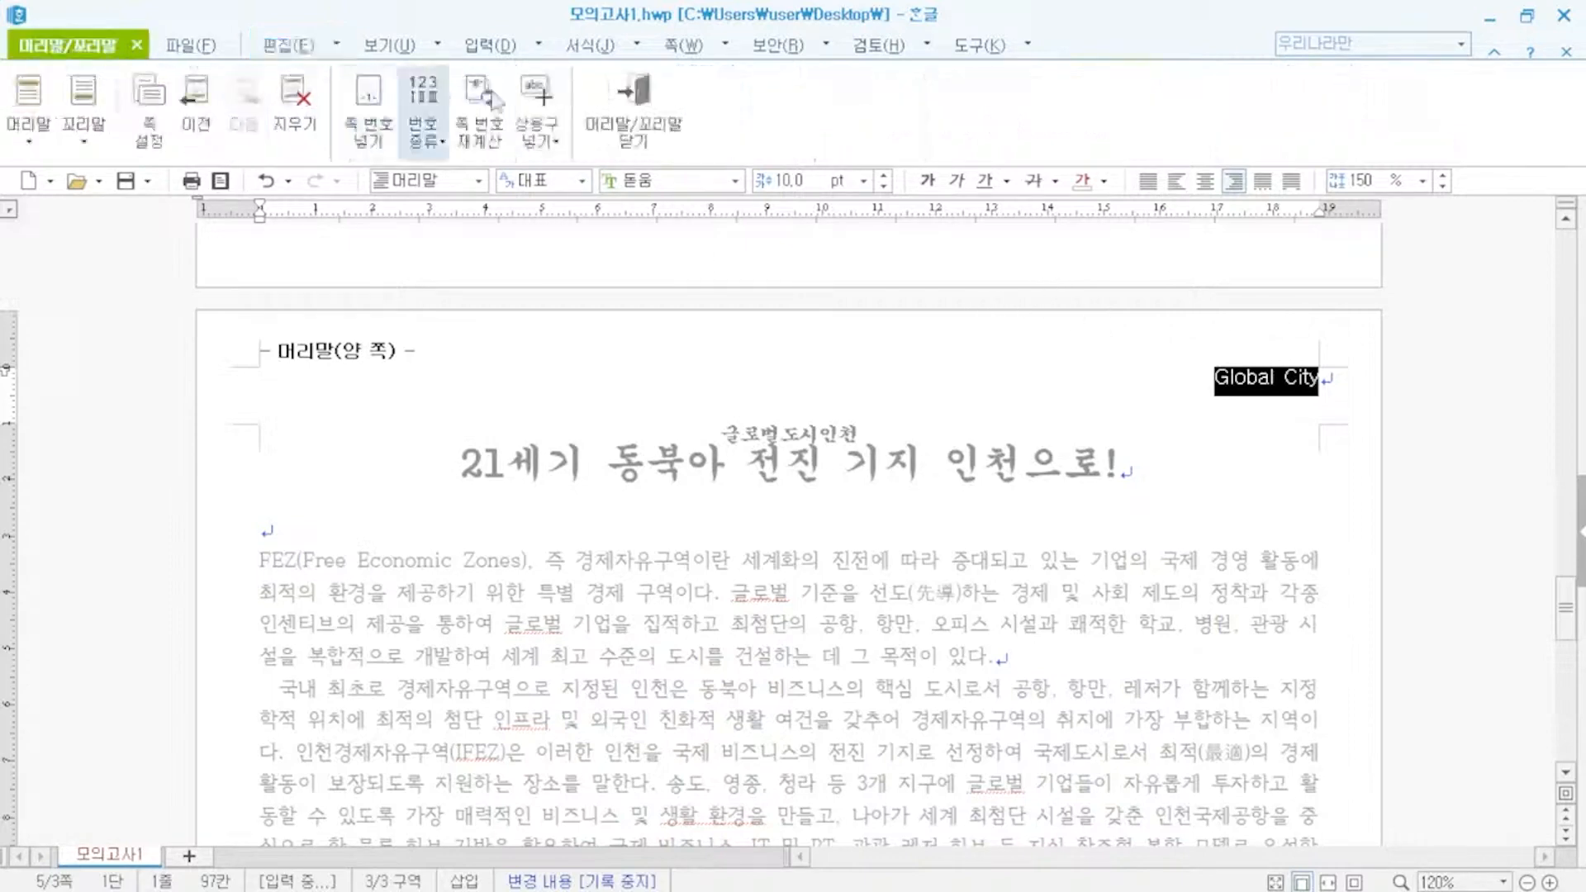
left_click(634, 103)
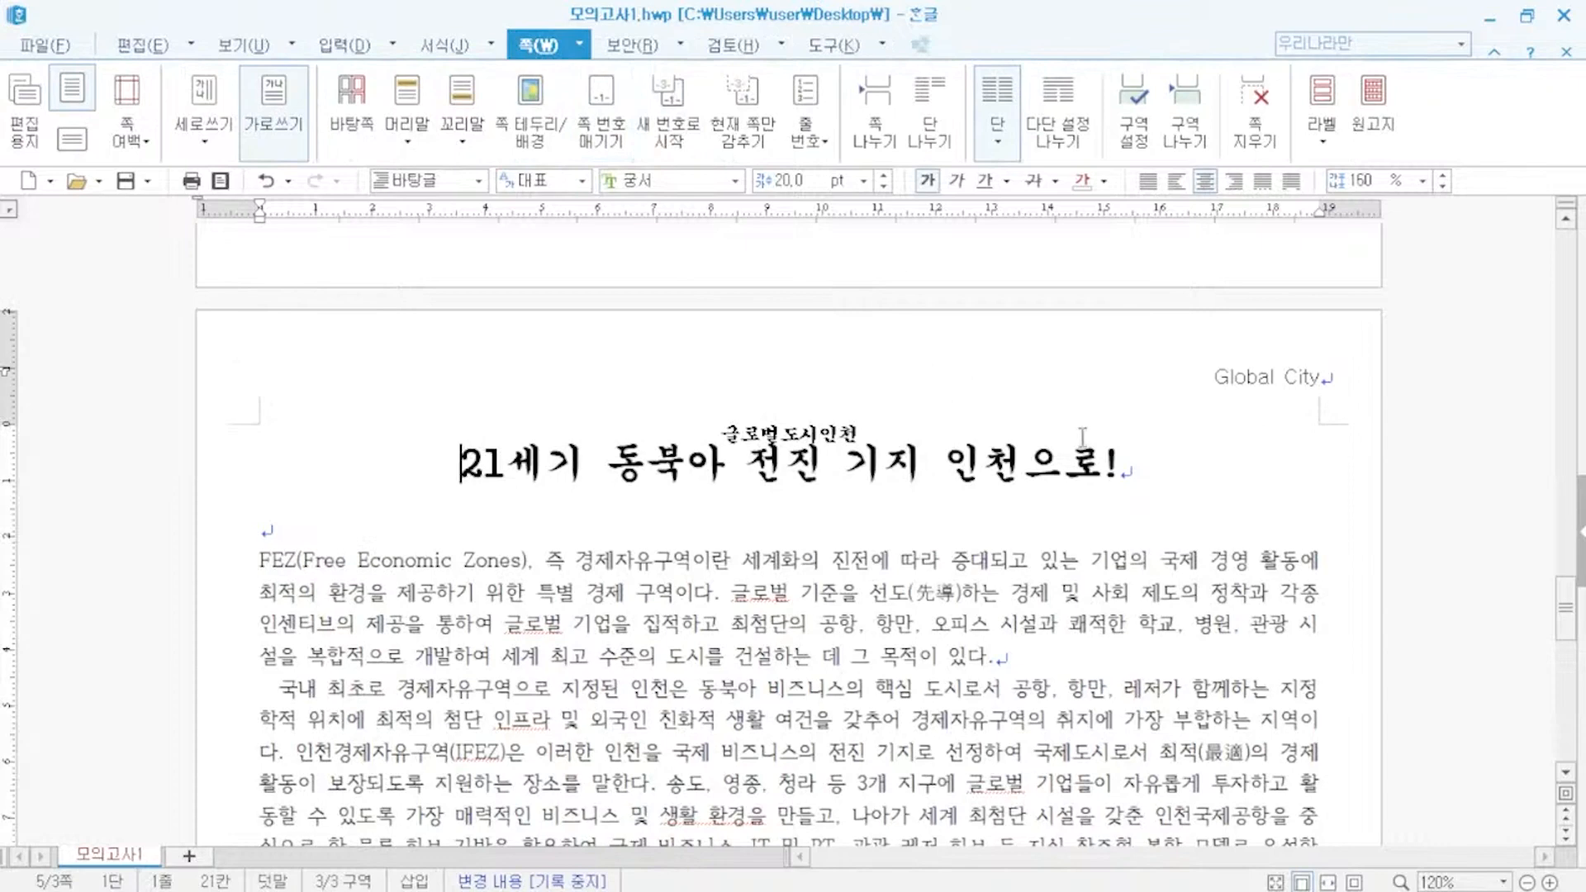
- Decorate the first letter F of the opening body paragraph as a two-line drop cap in 굴림 with a yellow fill
key("alt+Tab")
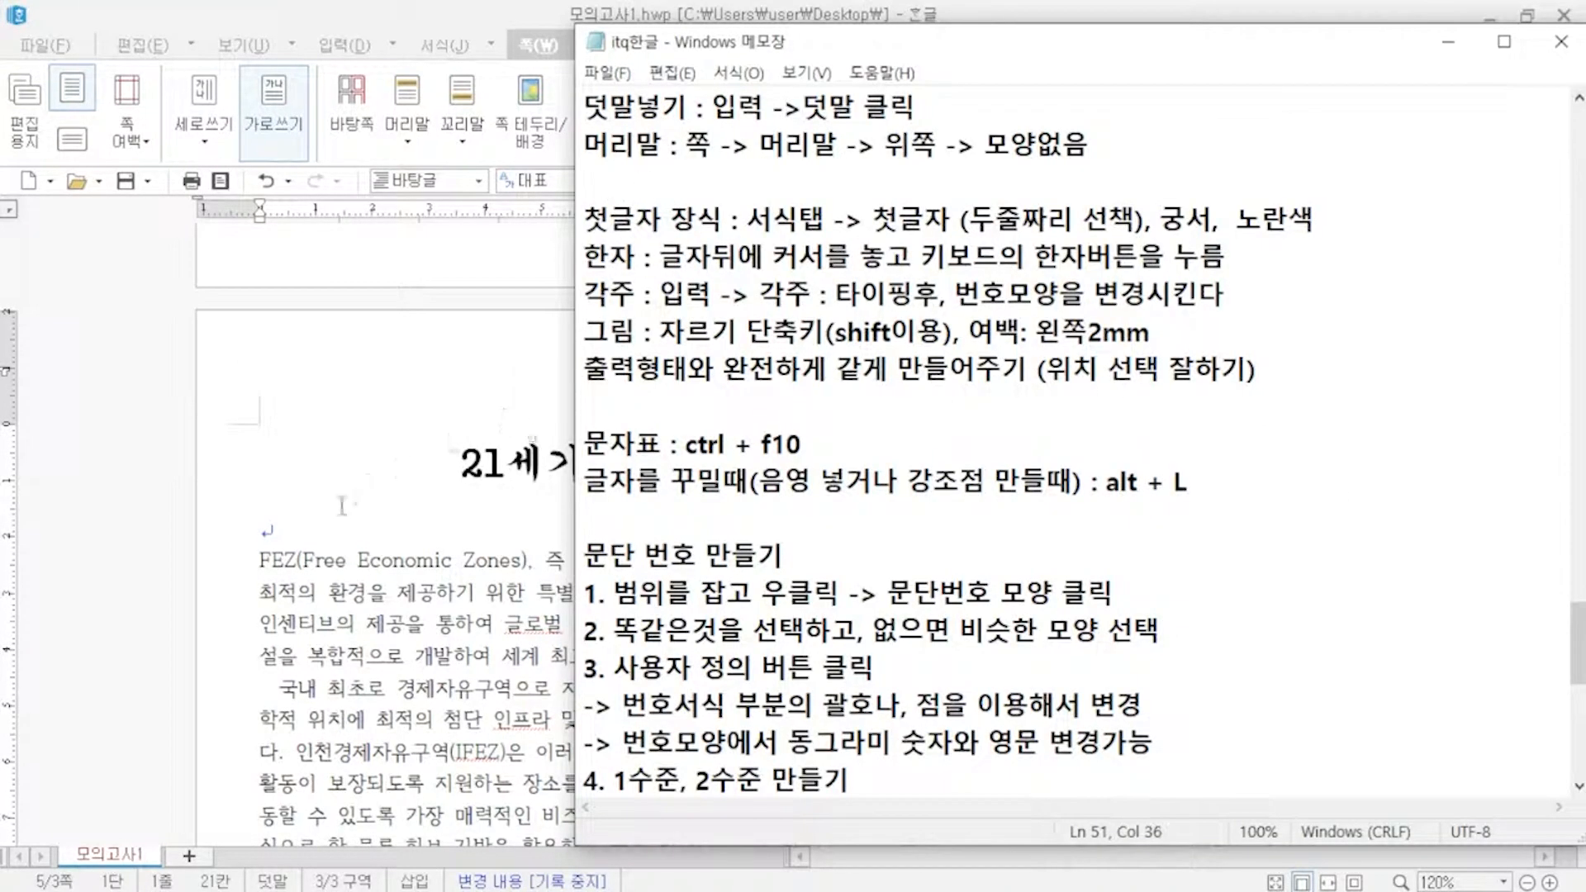
left_click(261, 558)
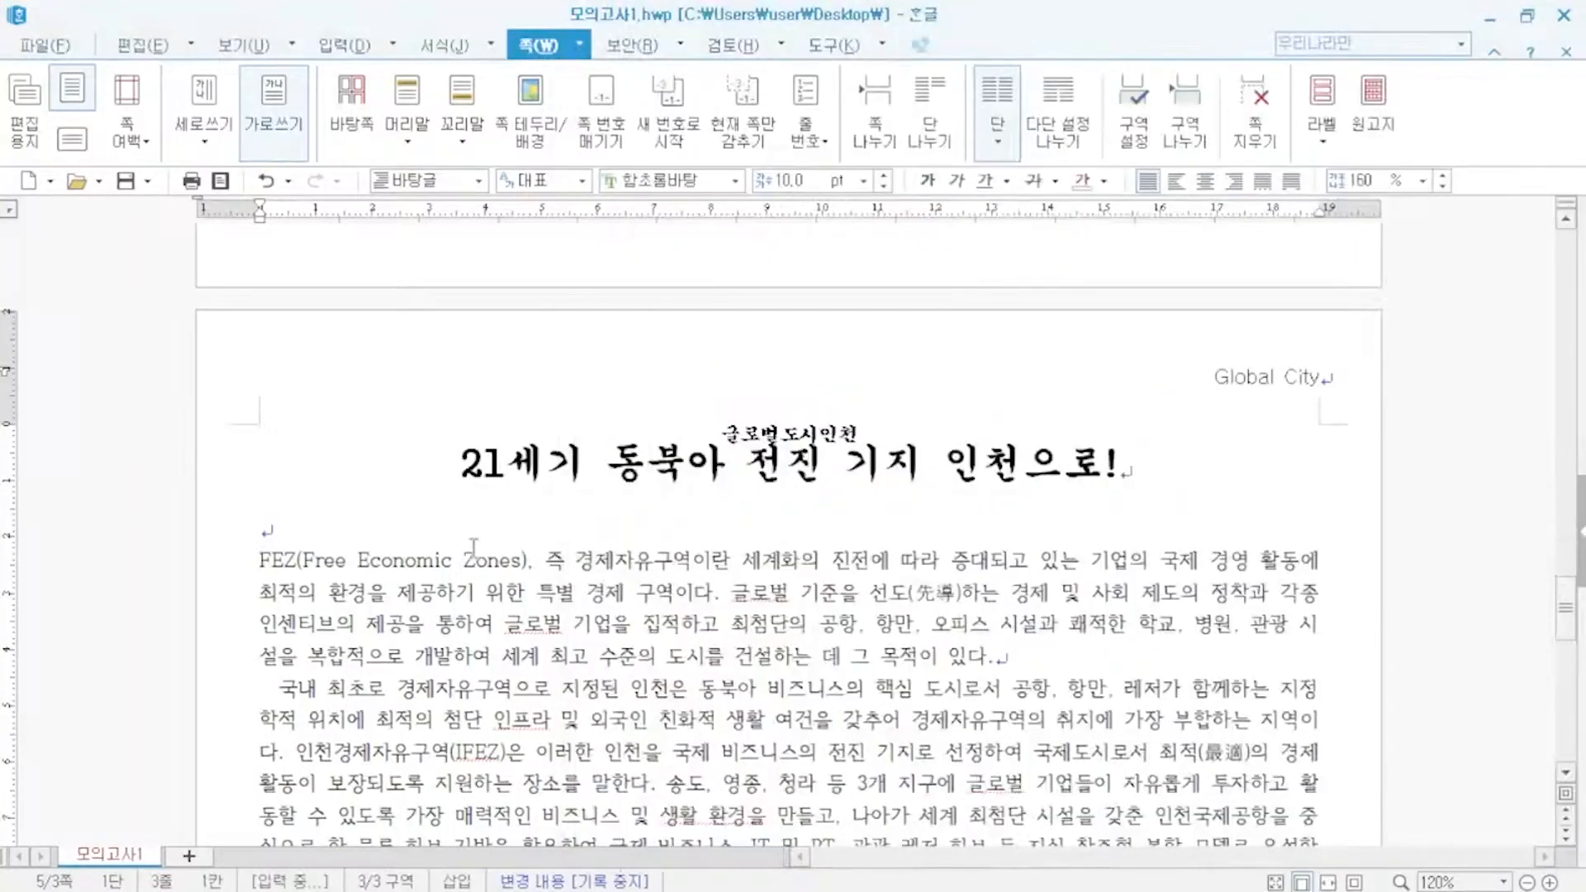
left_click(439, 47)
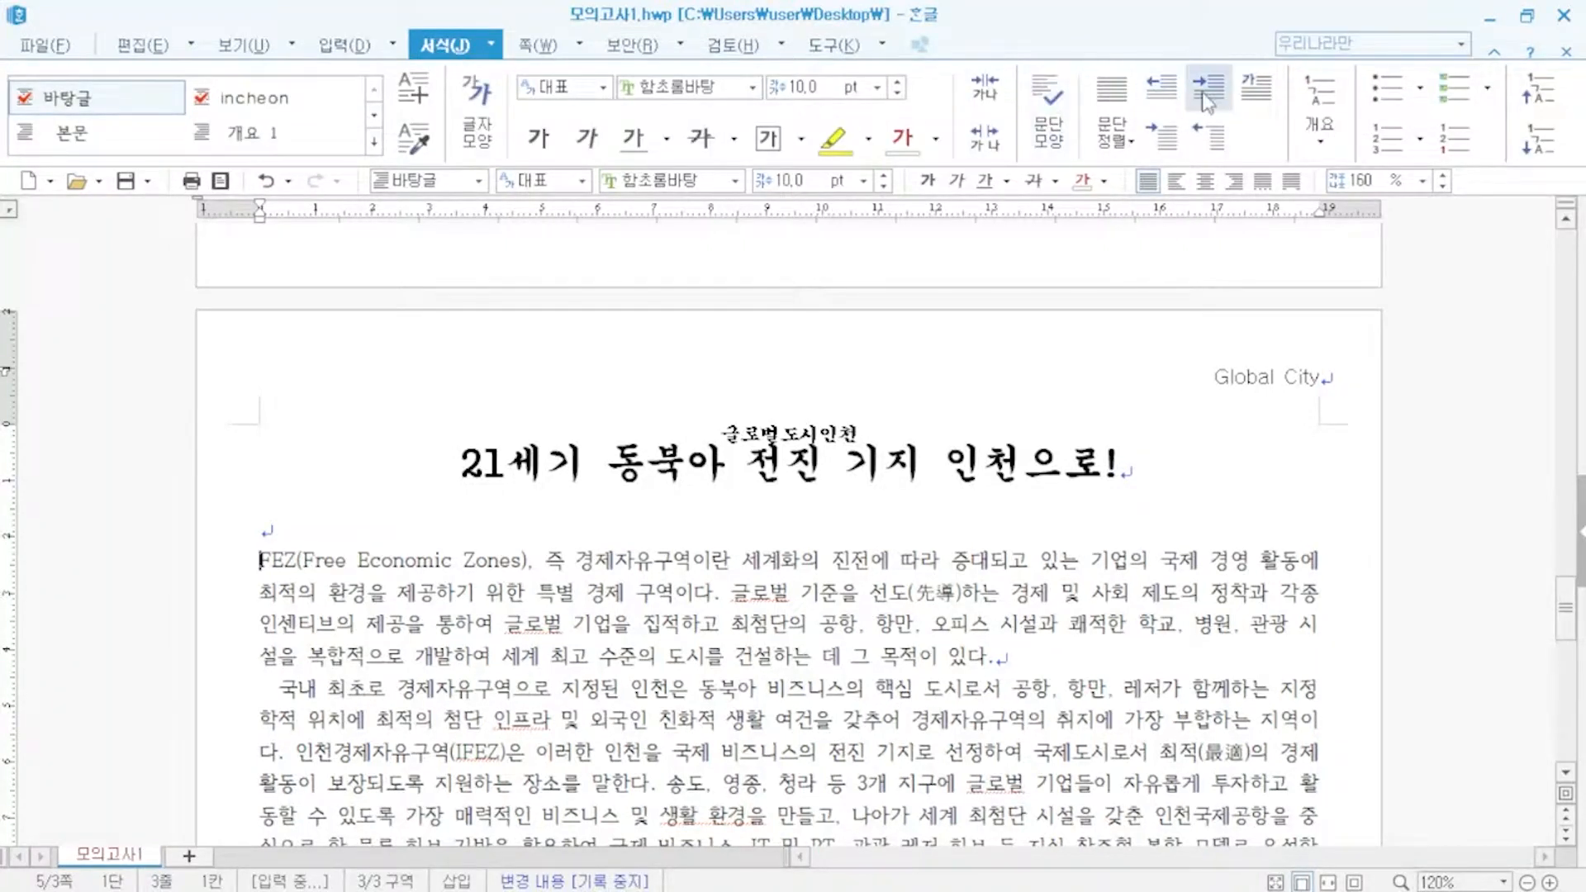
left_click(1256, 91)
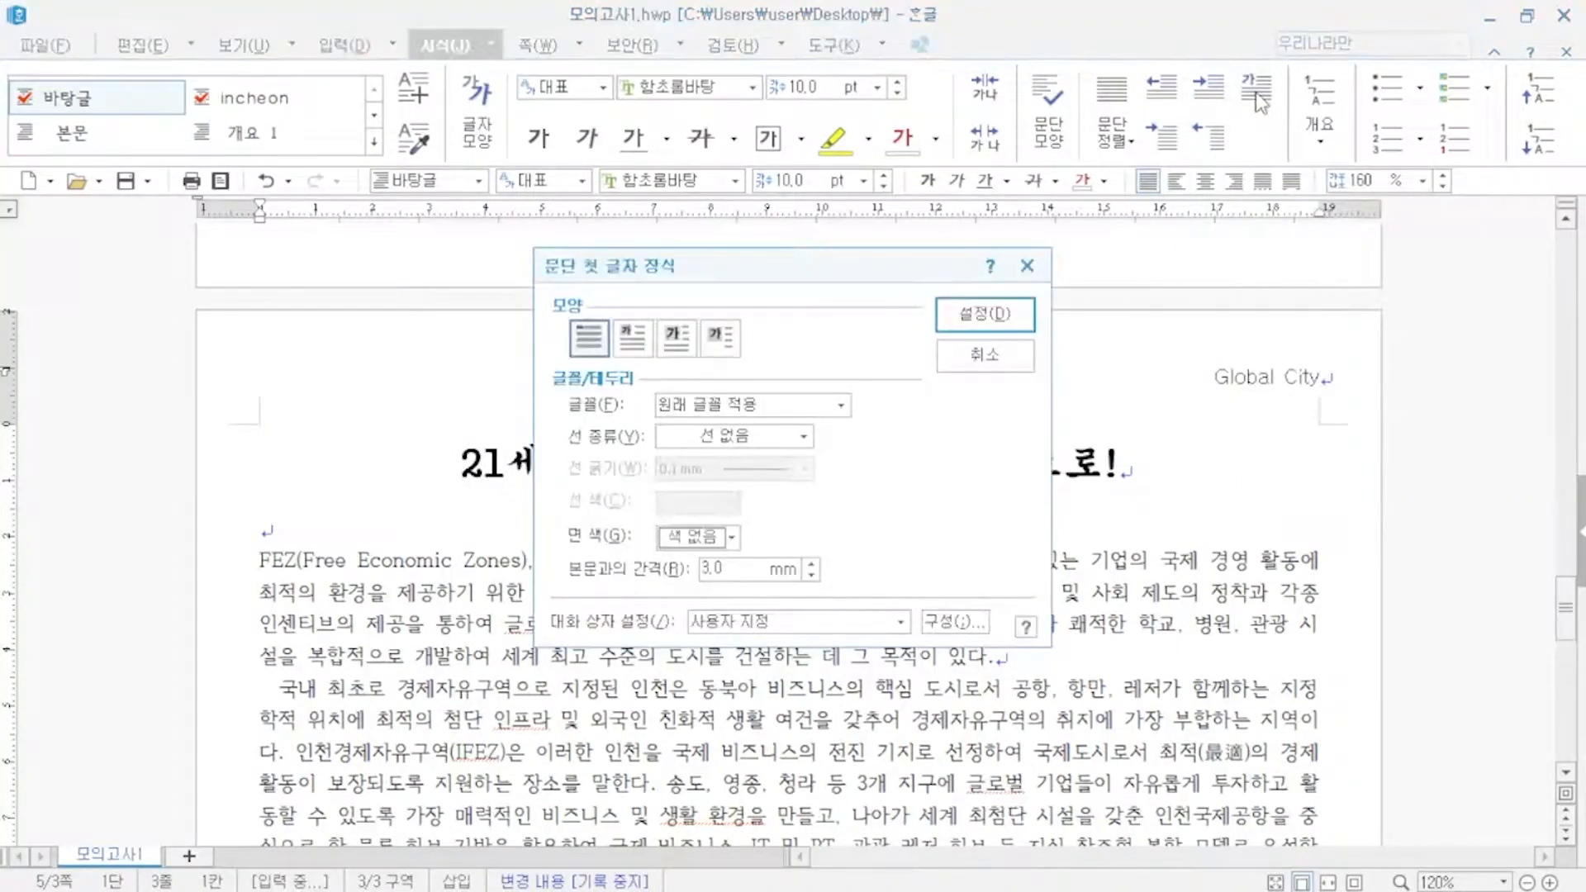
left_click(628, 354)
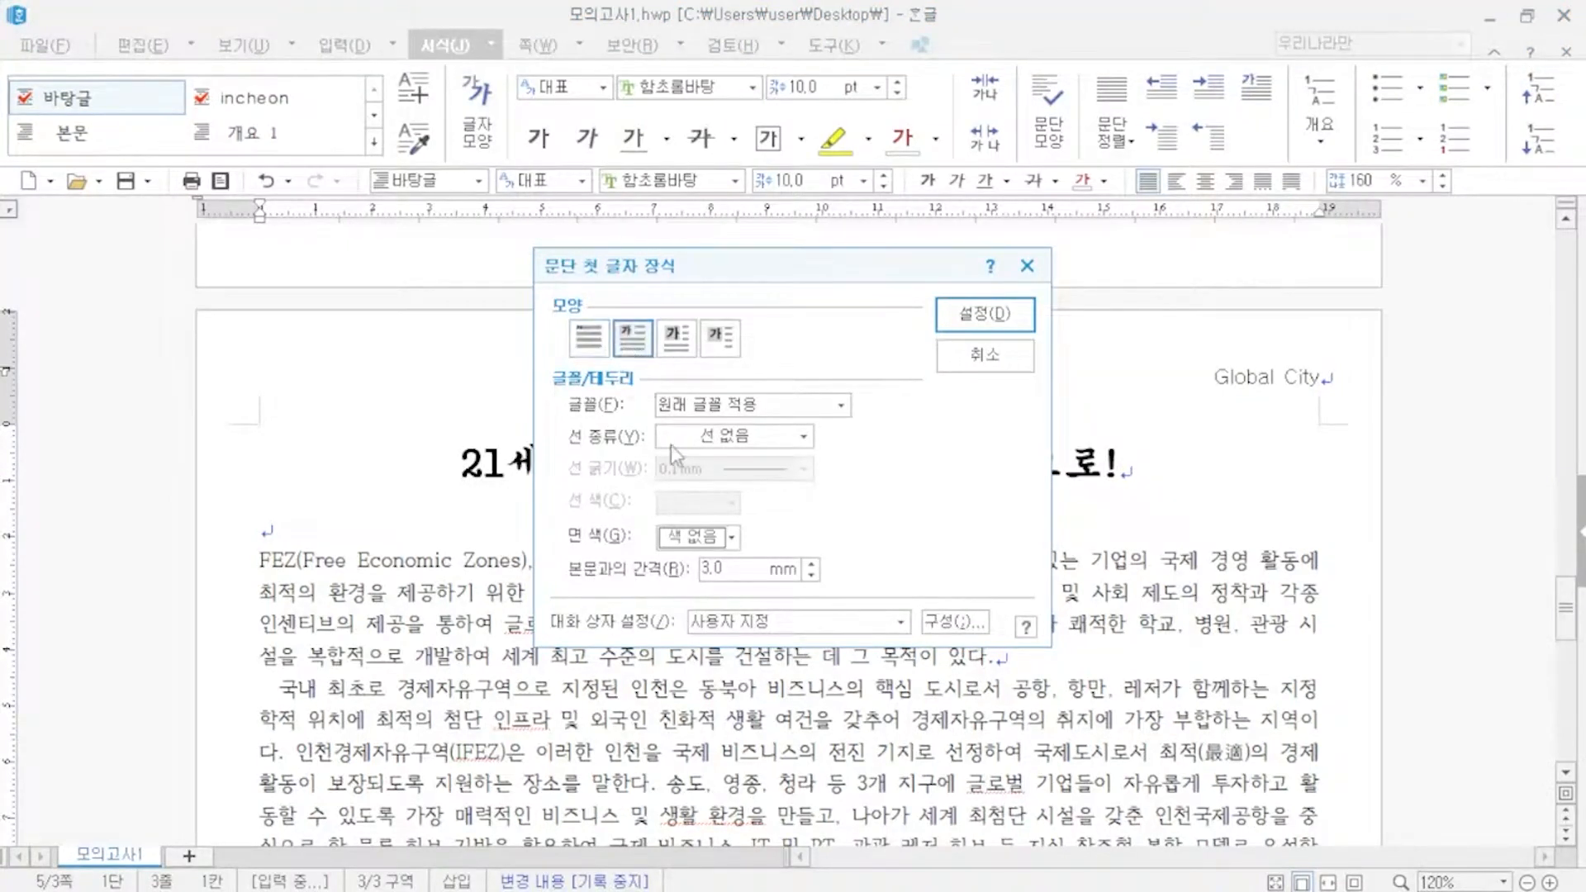
left_click(702, 541)
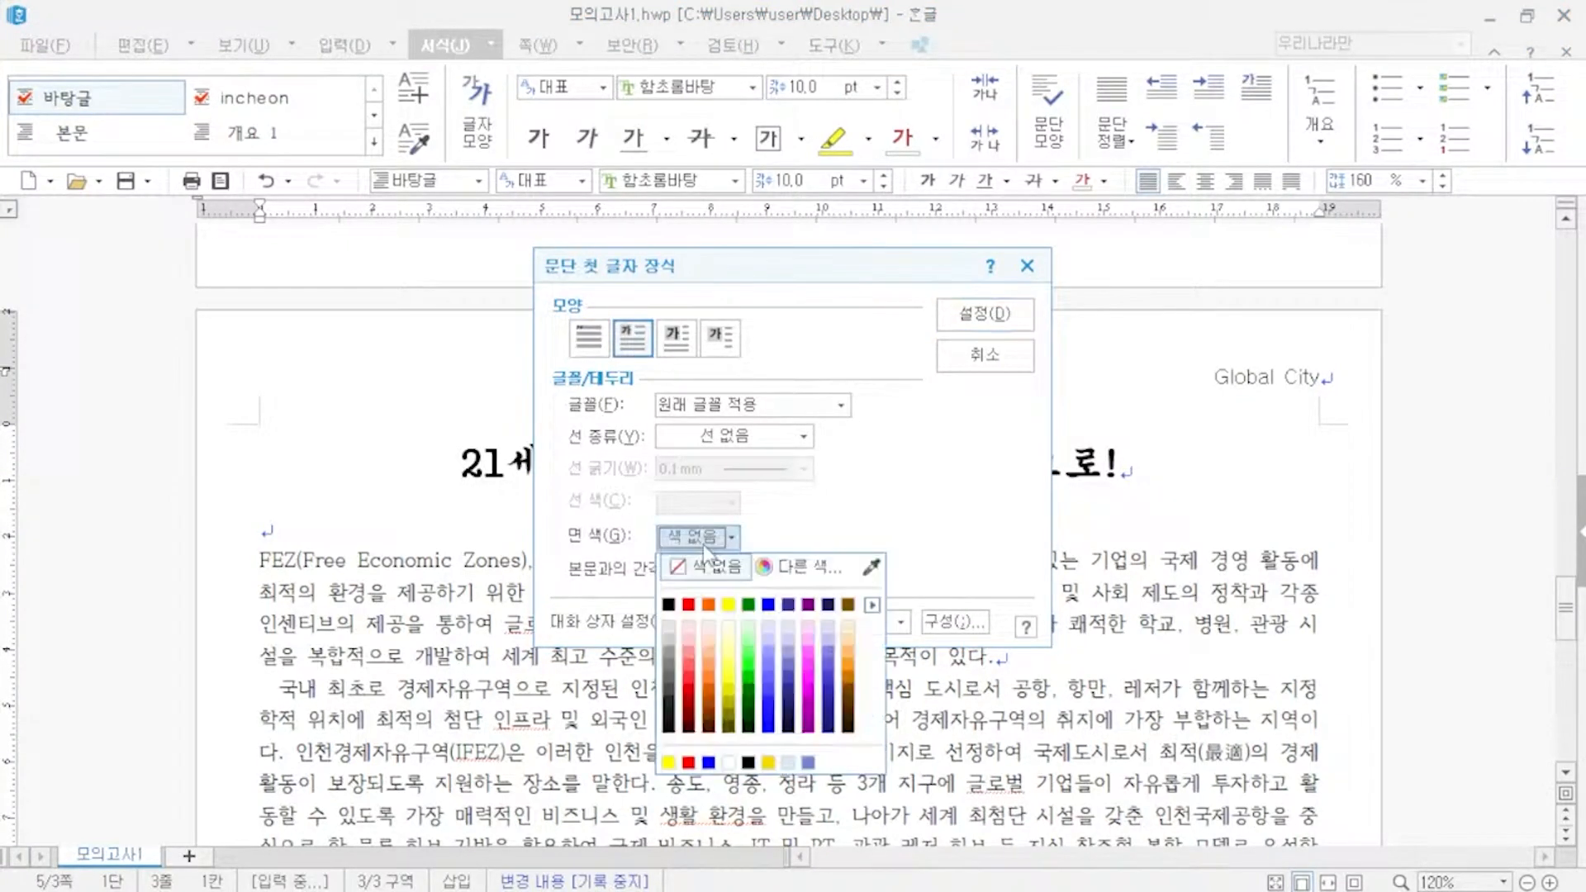
left_click(729, 607)
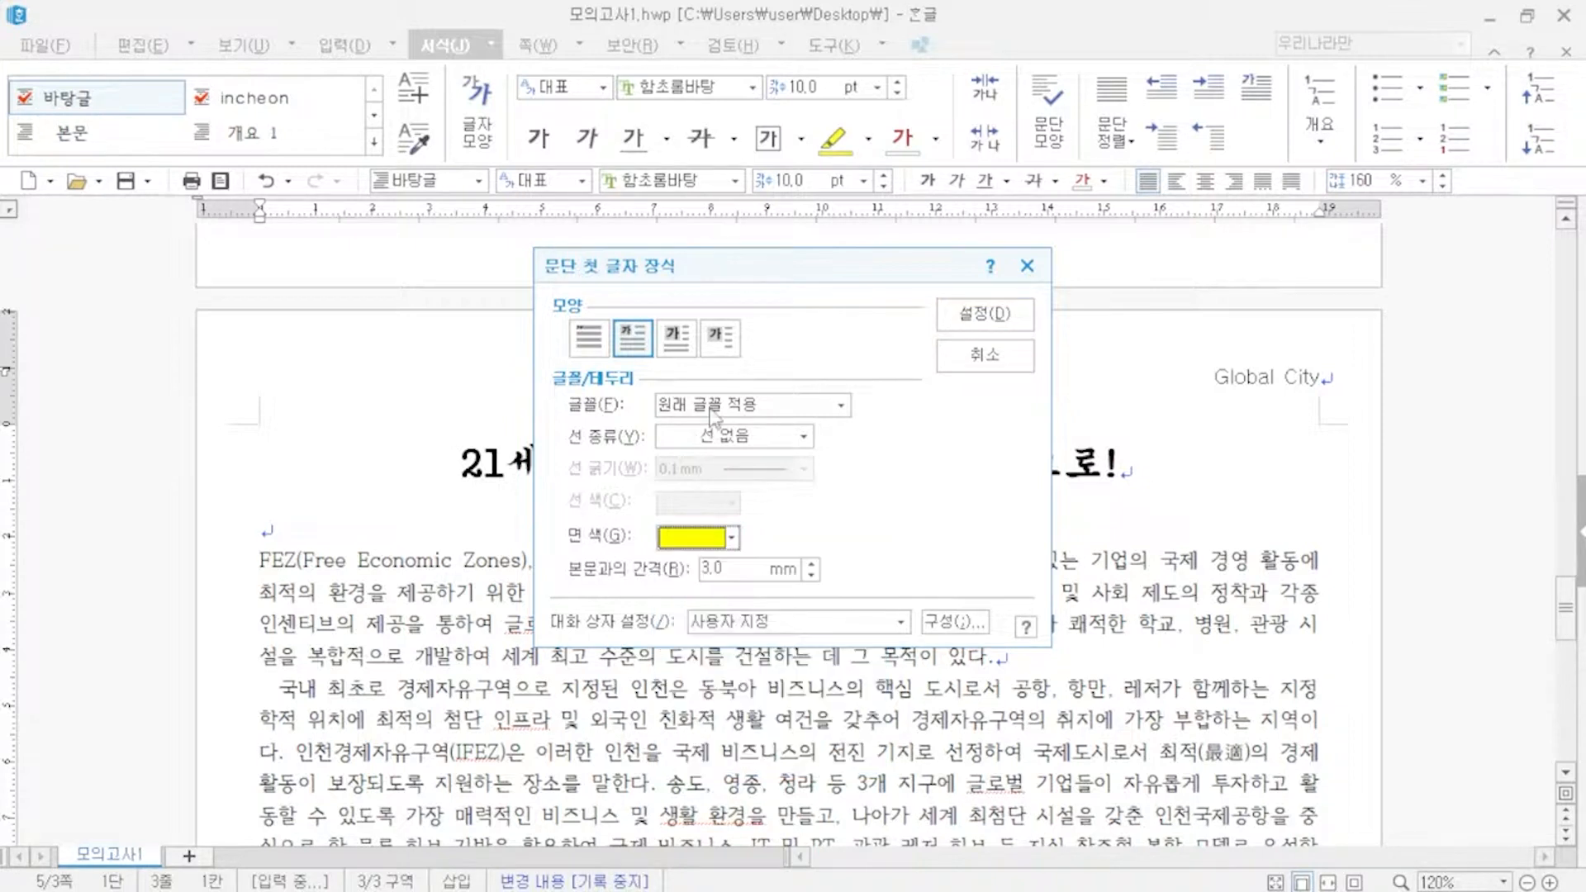
left_click(712, 409)
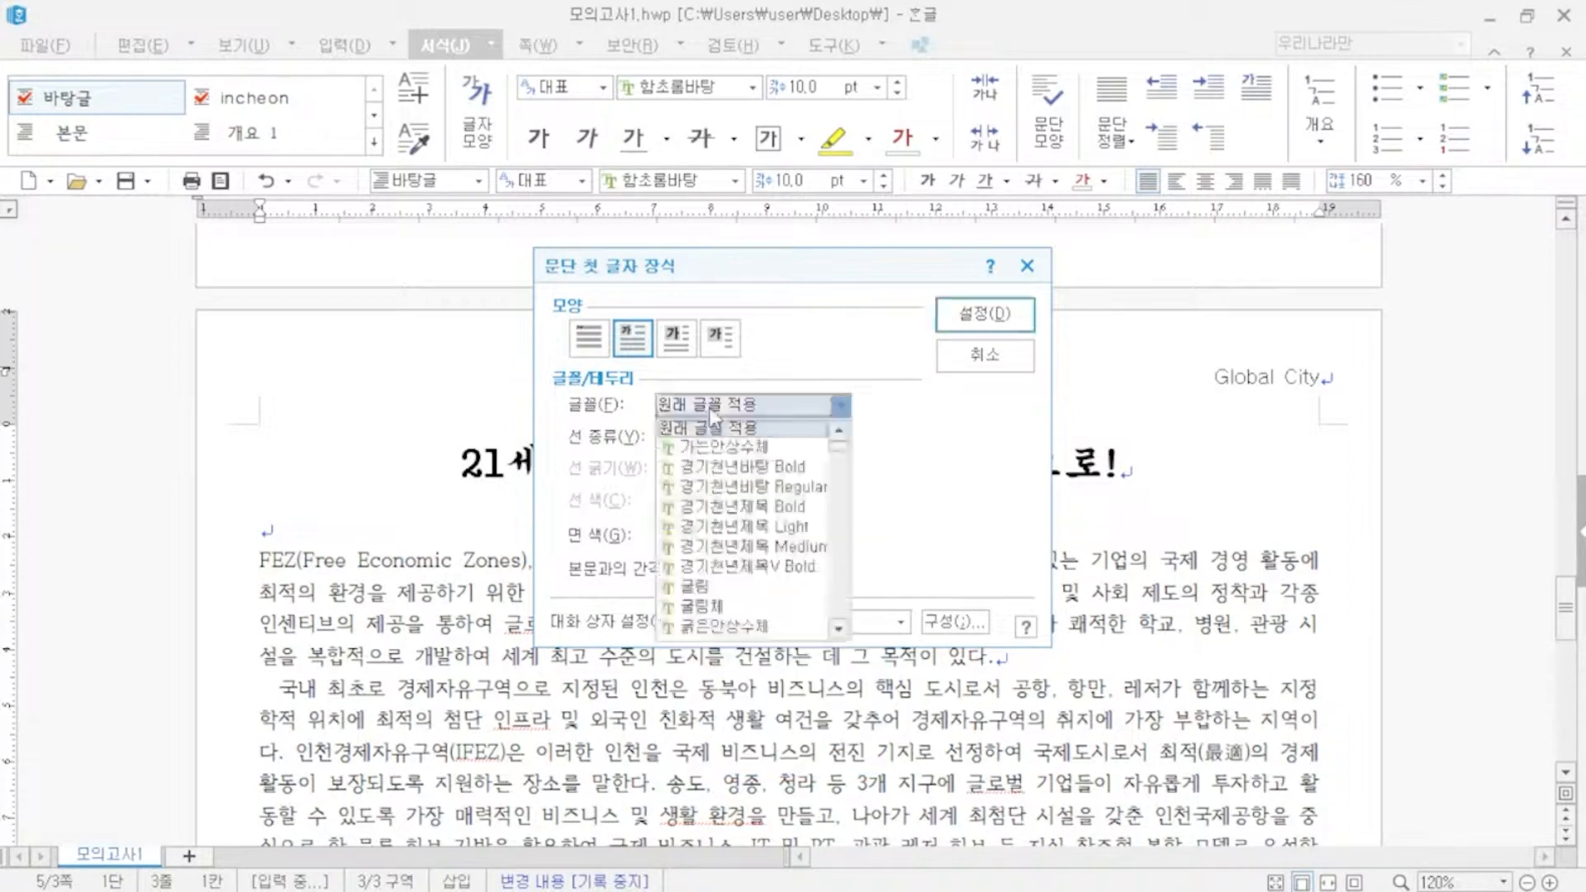
left_click(711, 586)
left_click(983, 314)
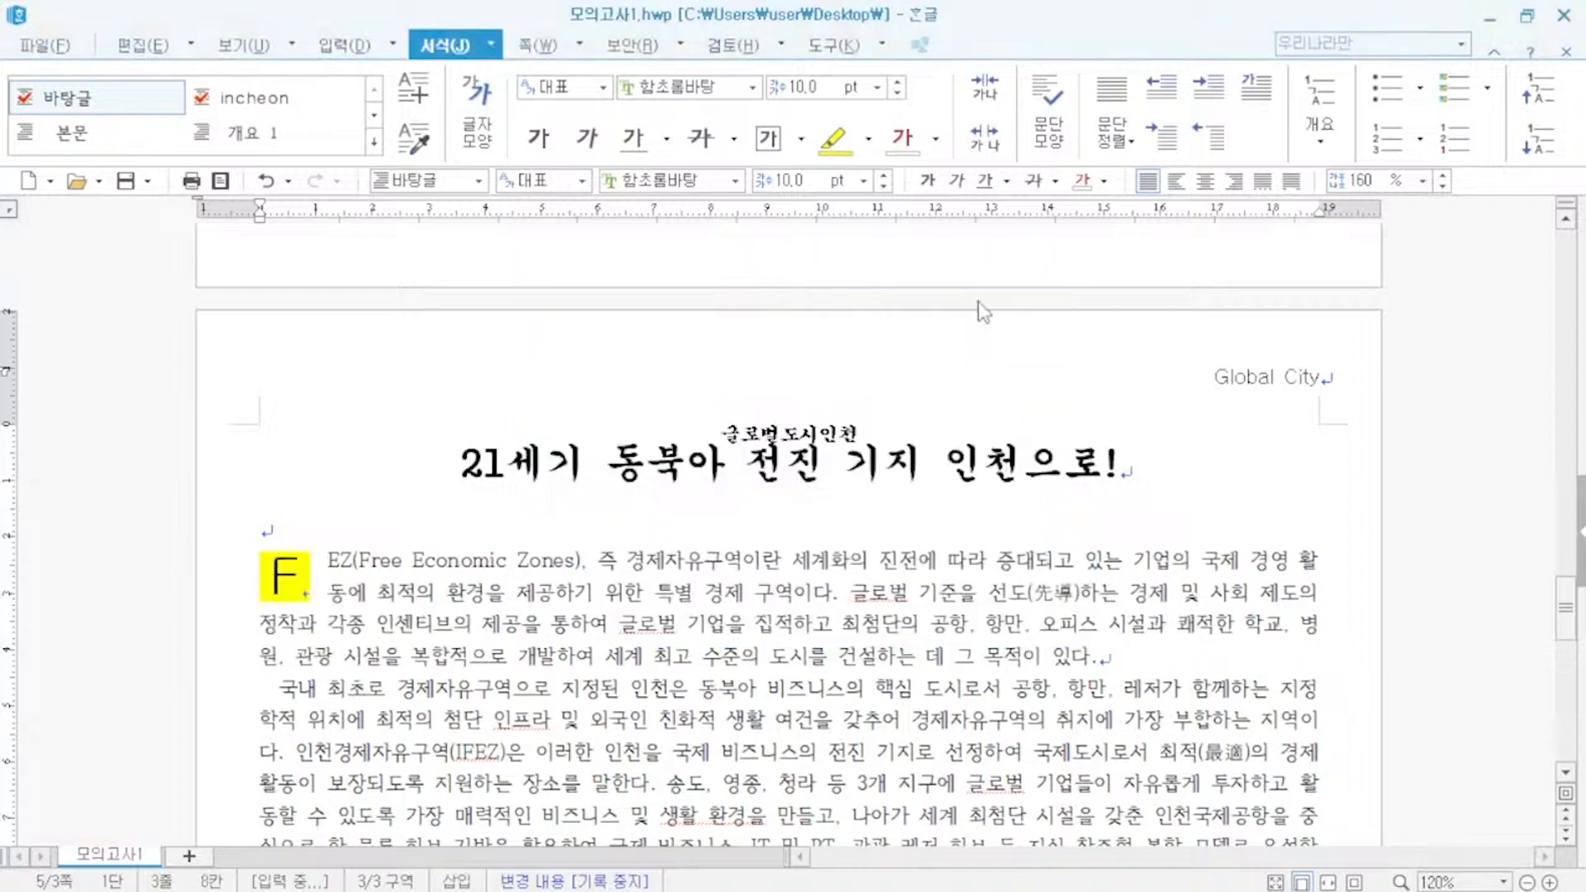
left_click(742, 551)
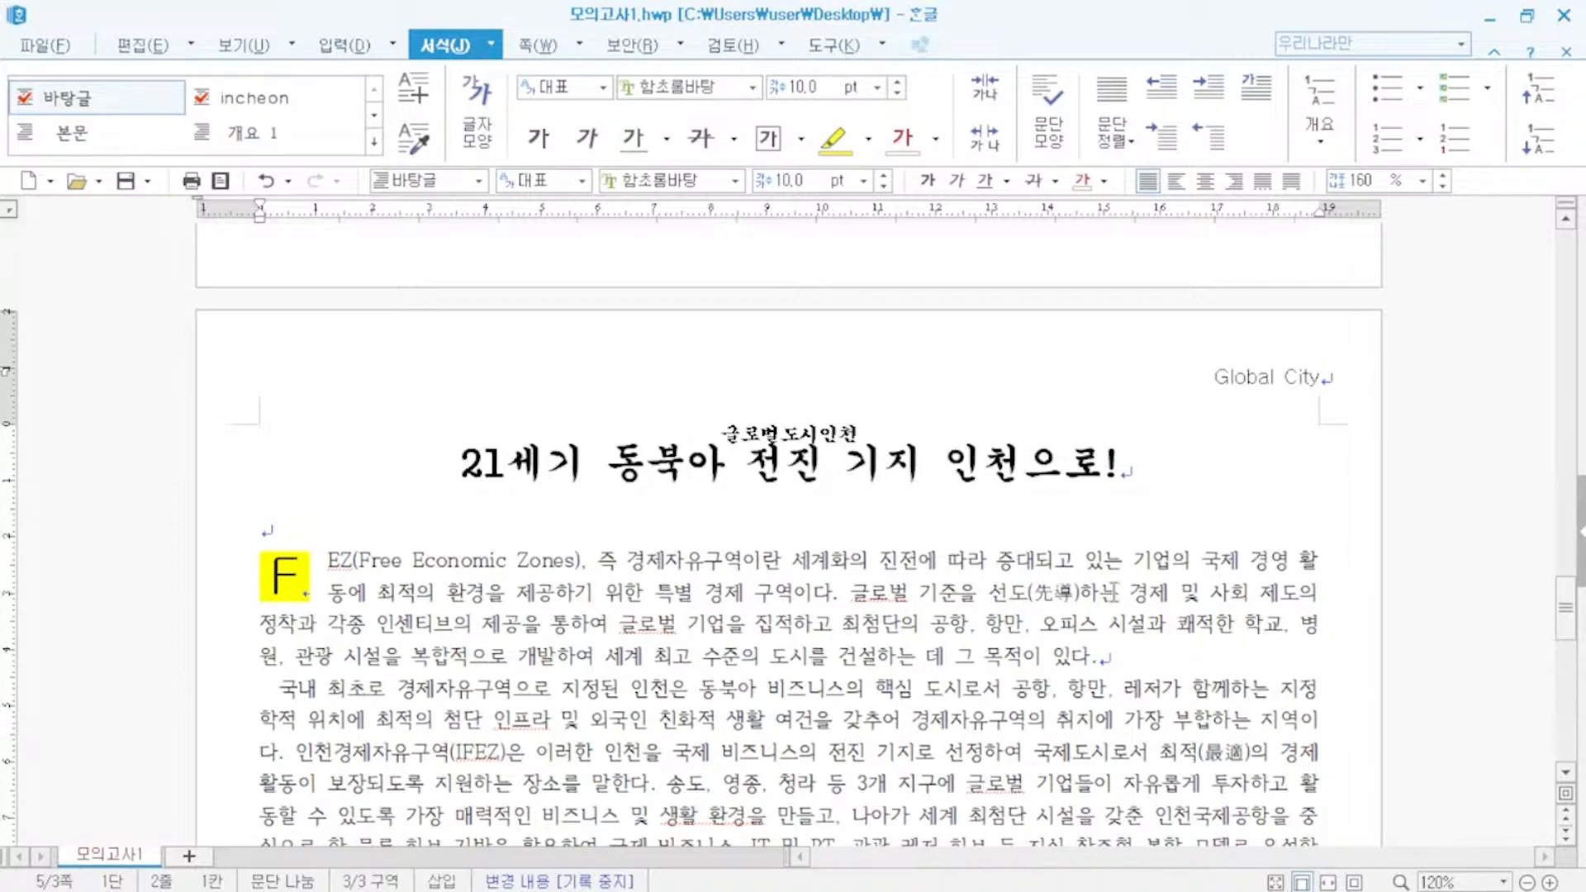
scroll(867, 578, "down", 1)
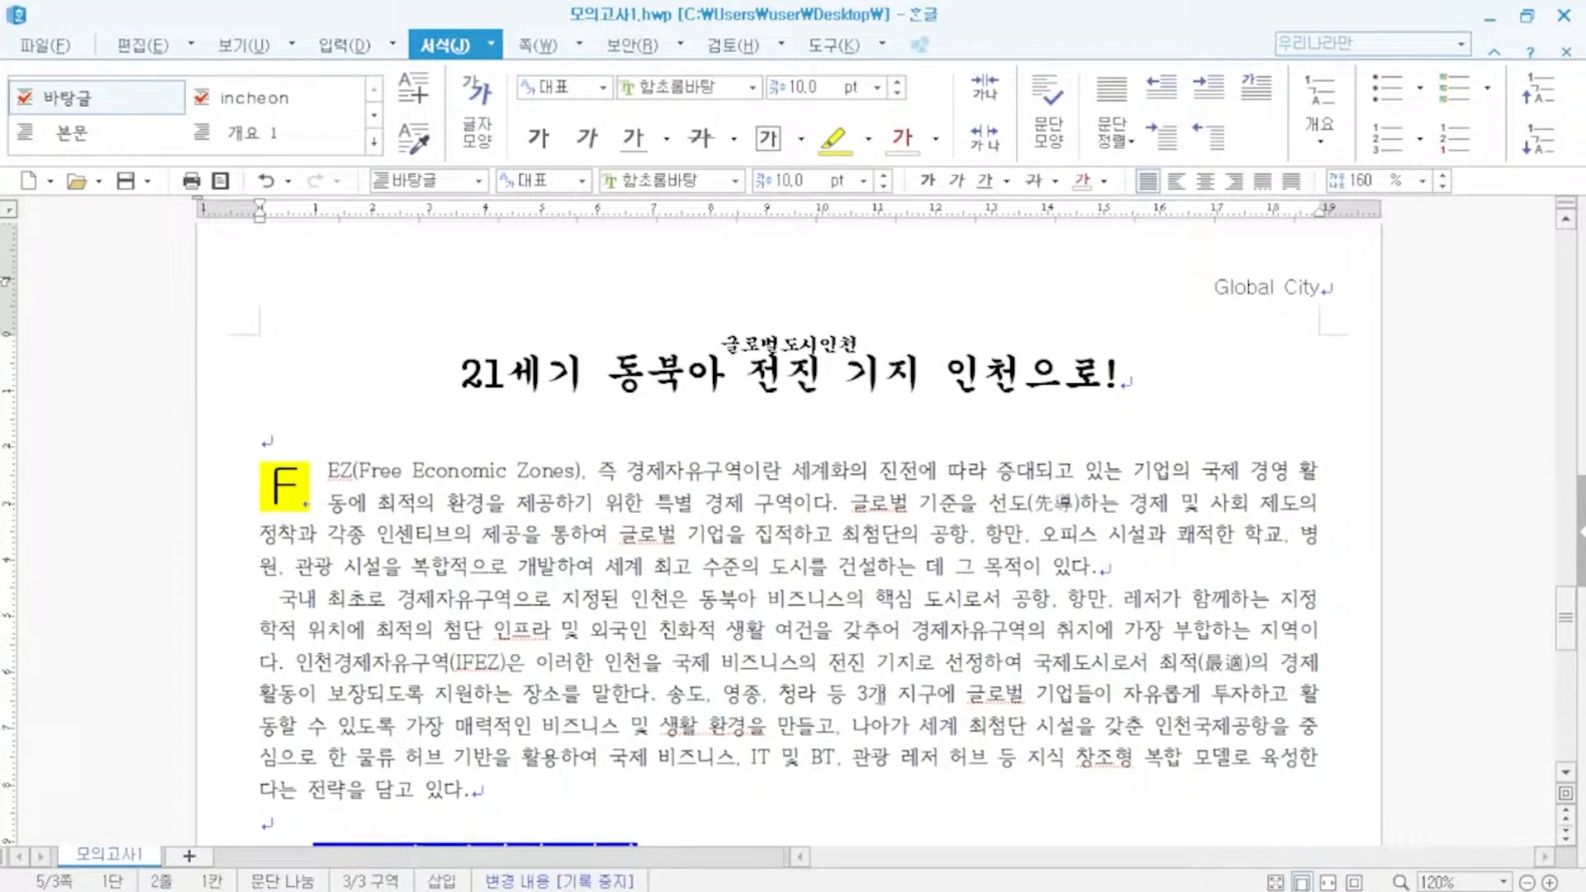
- Add a footnote after 인천국제공항 reading "동북아시아의 허브 공항 역할을 담당하기 위한 시설로 2001년 3월에 개항하였다." and leave footnote editing
left_click(1371, 734)
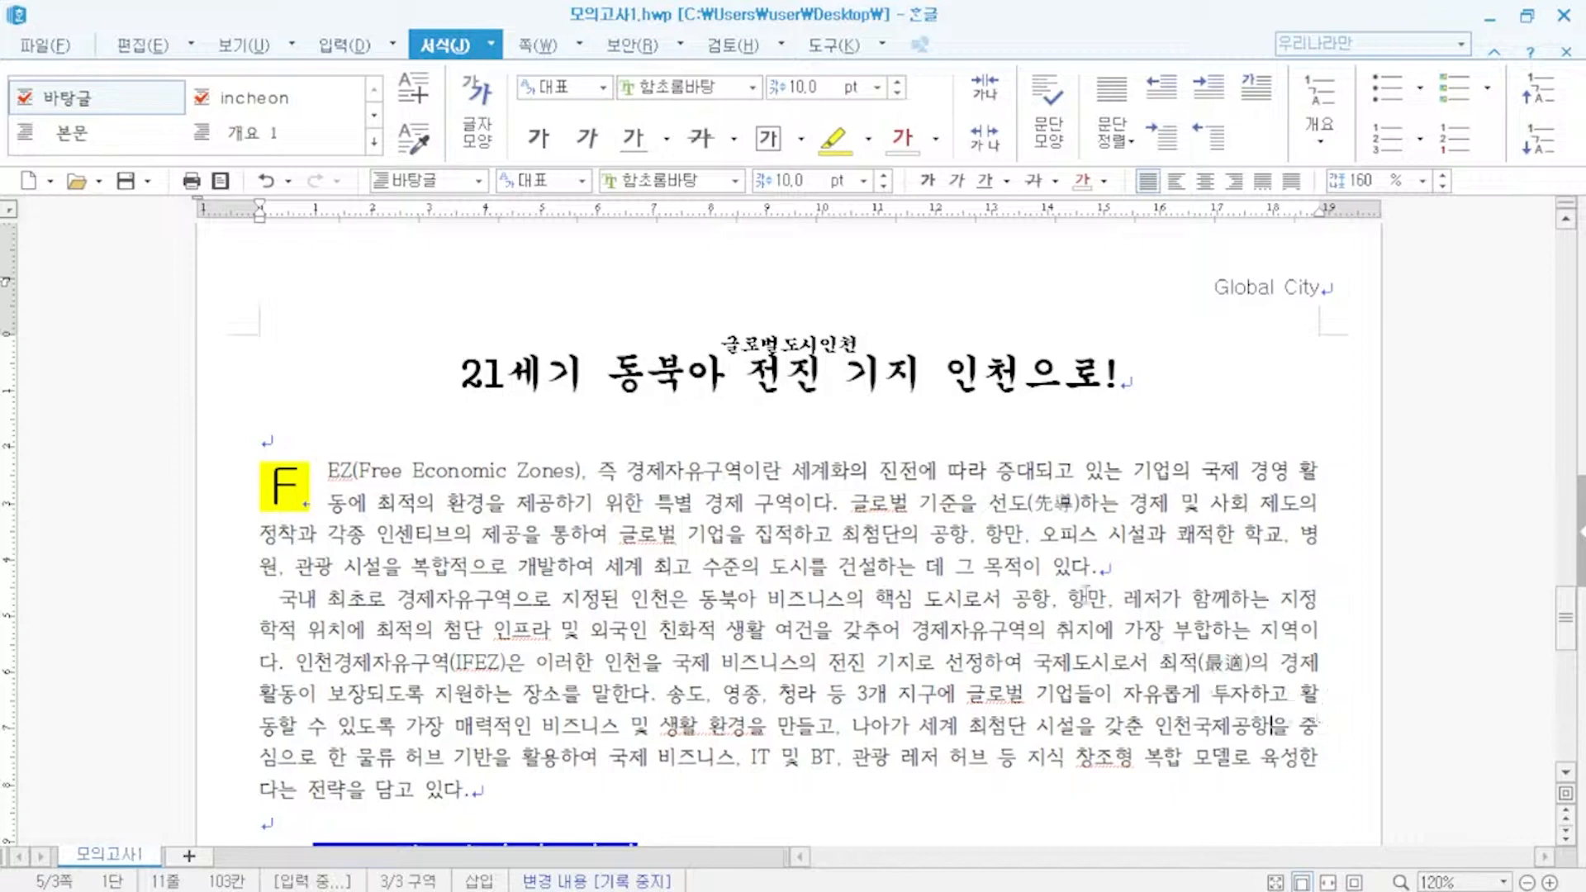
left_click(354, 50)
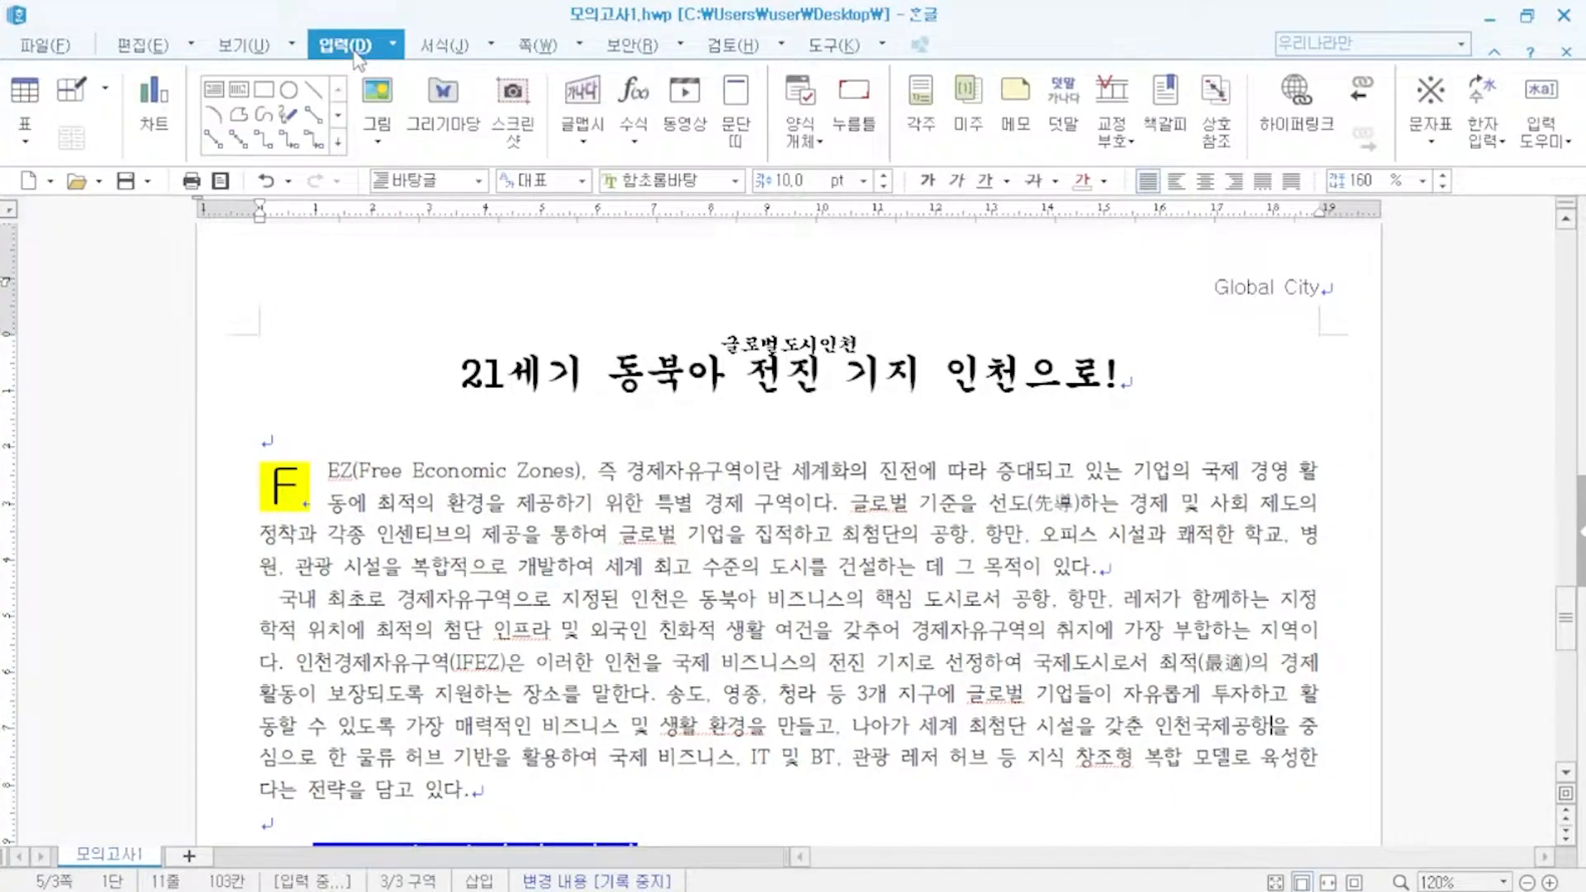
left_click(918, 109)
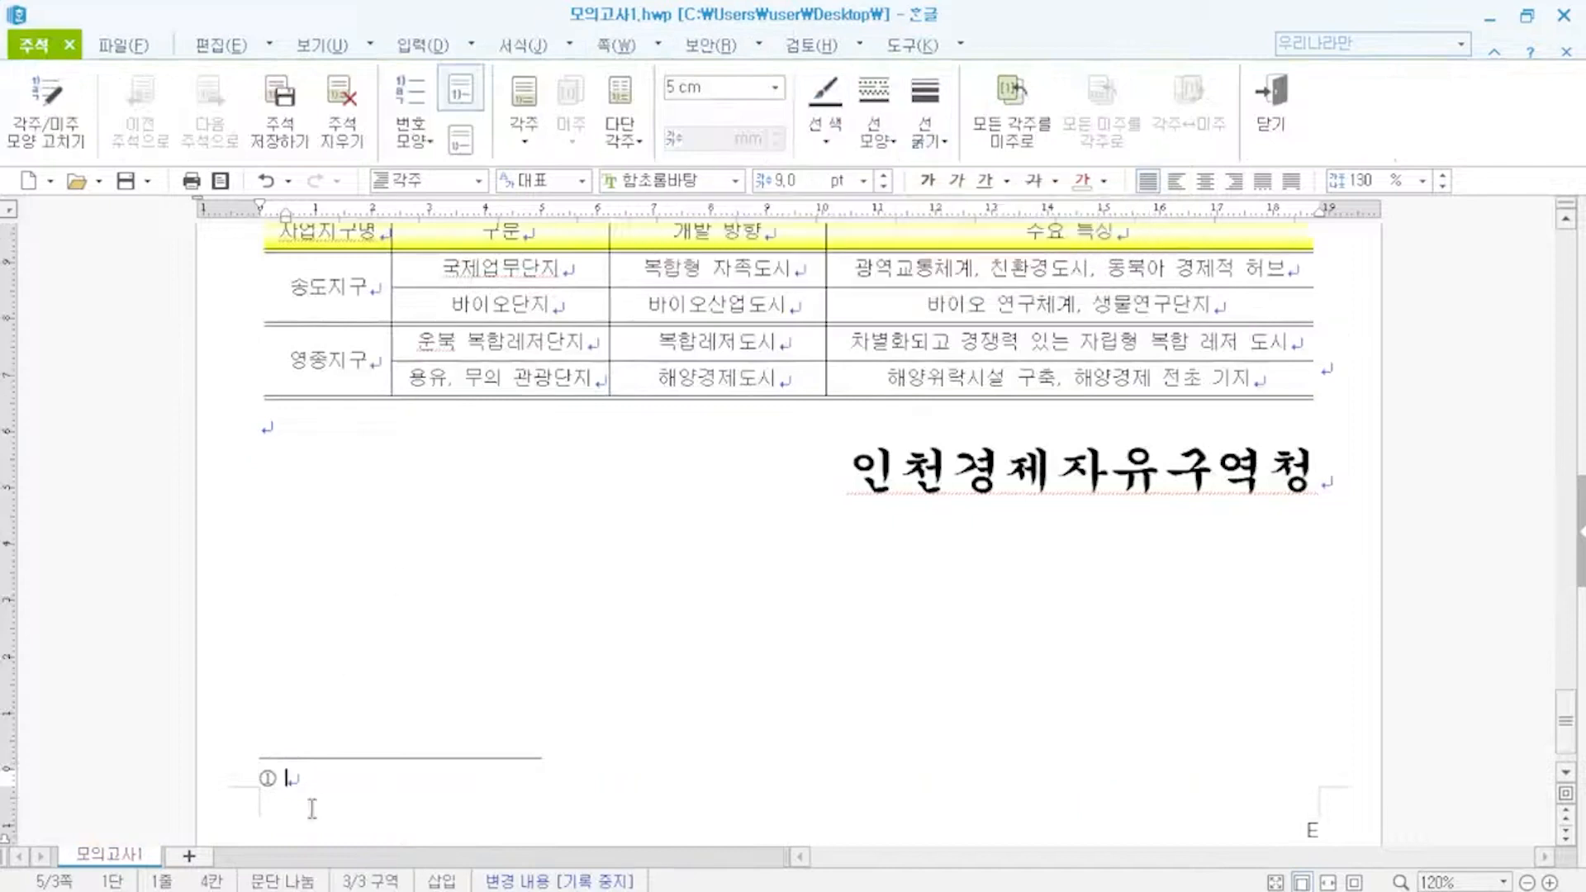
type("동북")
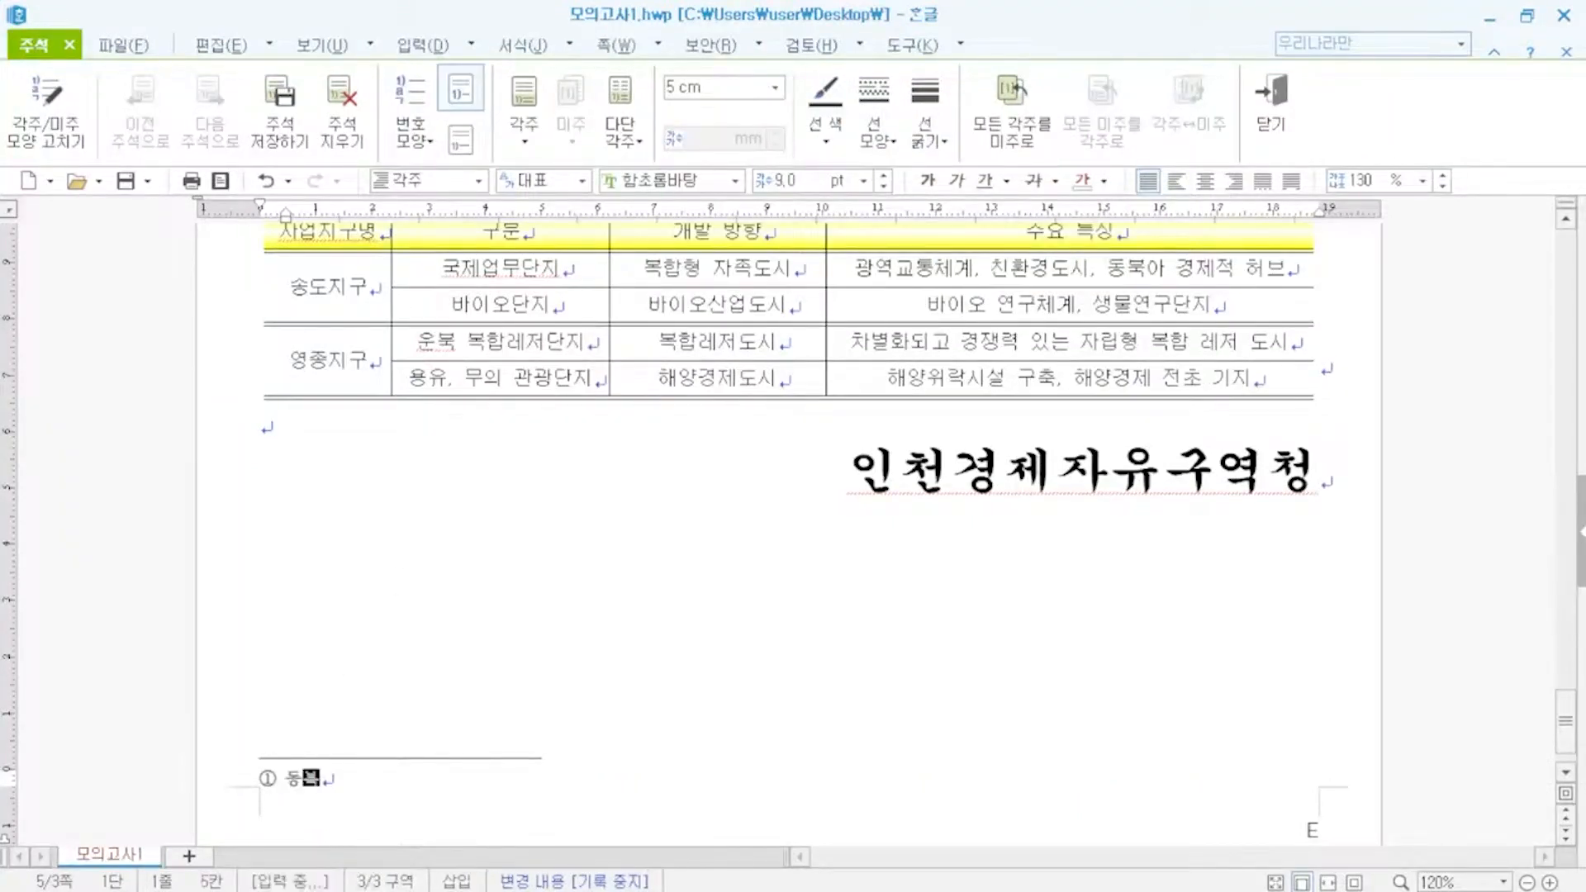
type("아시아의 허브 공")
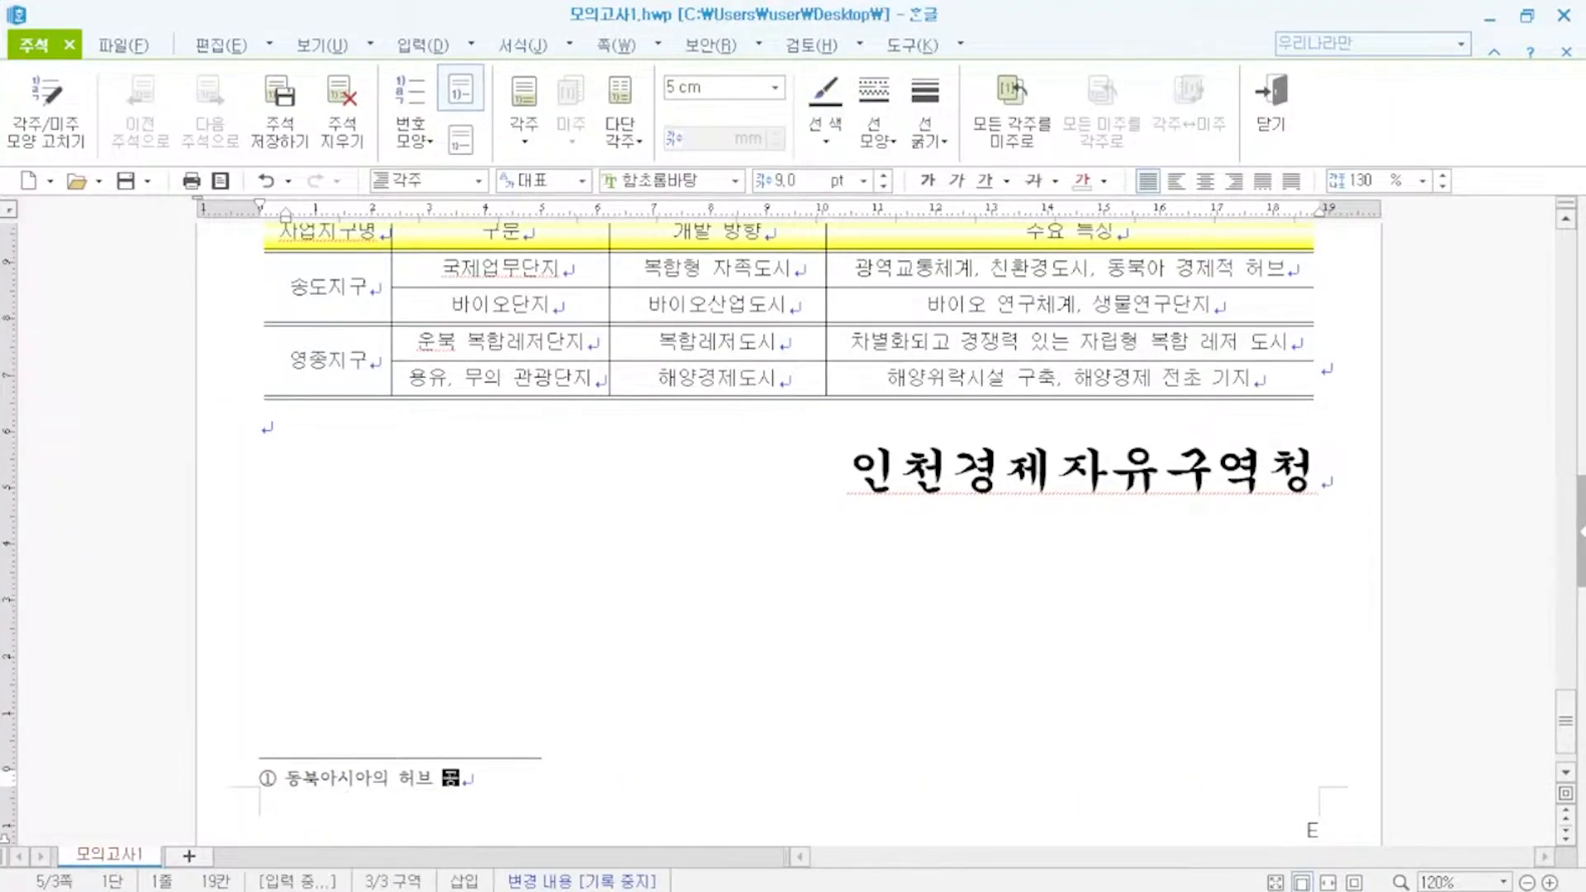
type("항 역할을 담당하기 위한 시설로 20")
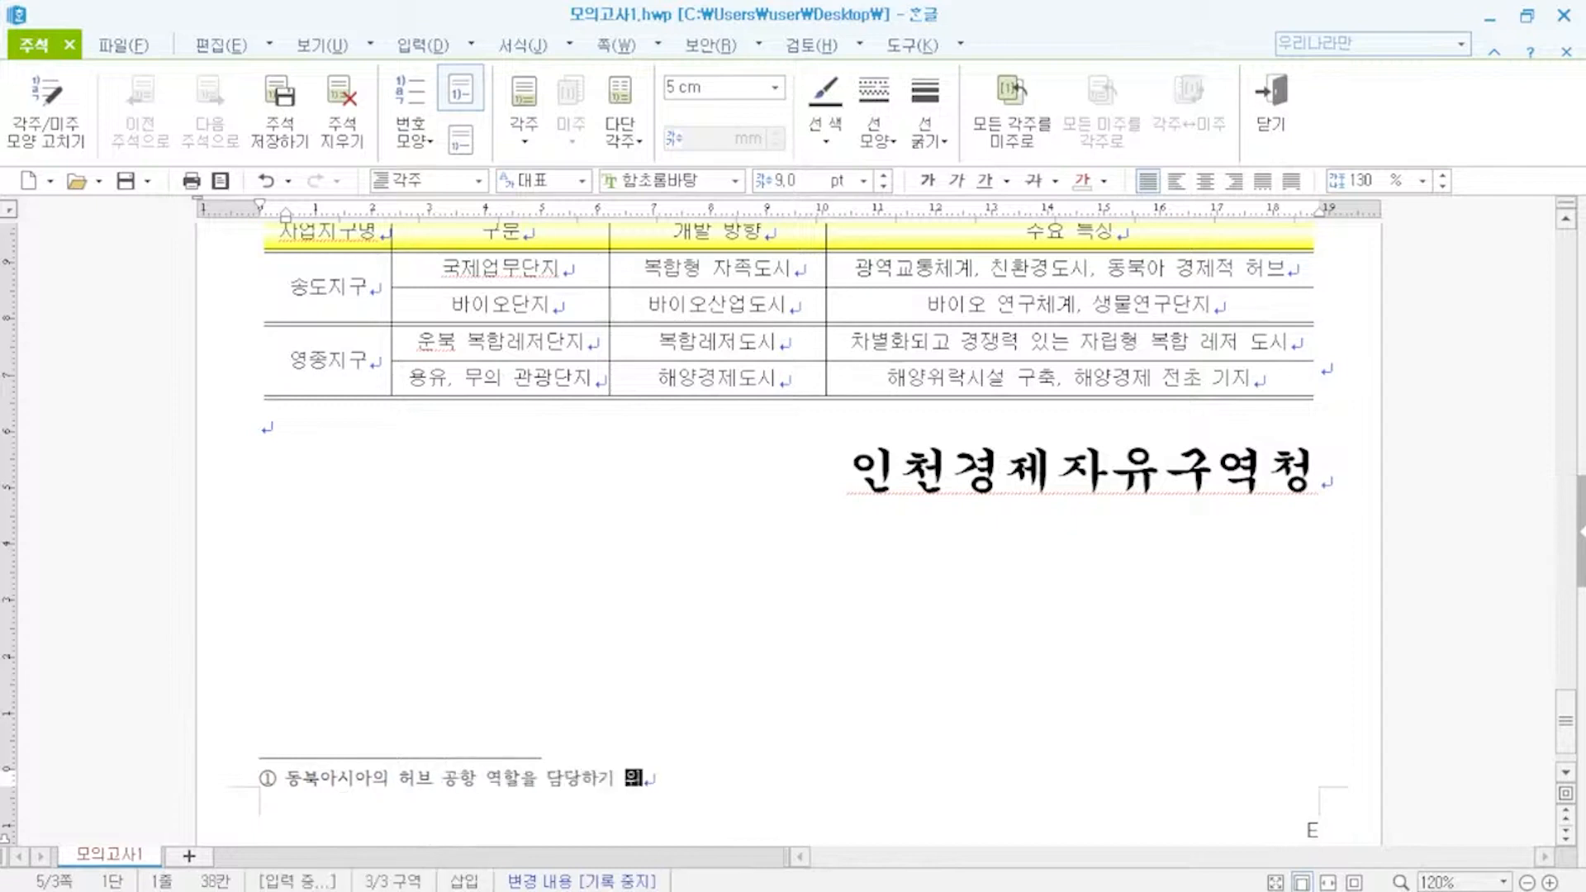
type("01년 3월에 개")
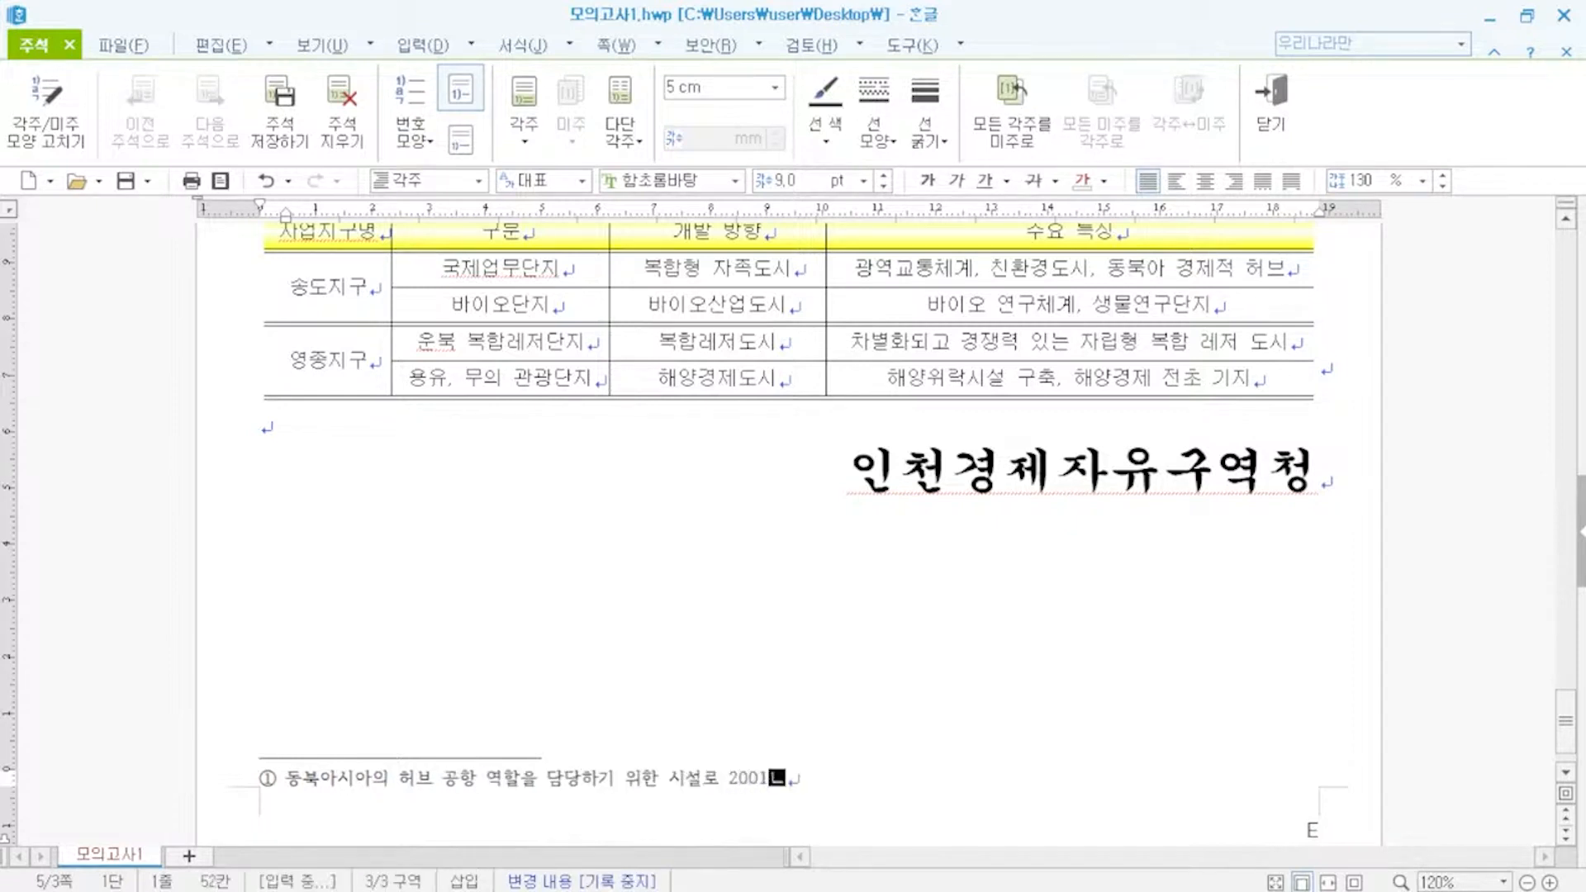
type("항하였다.")
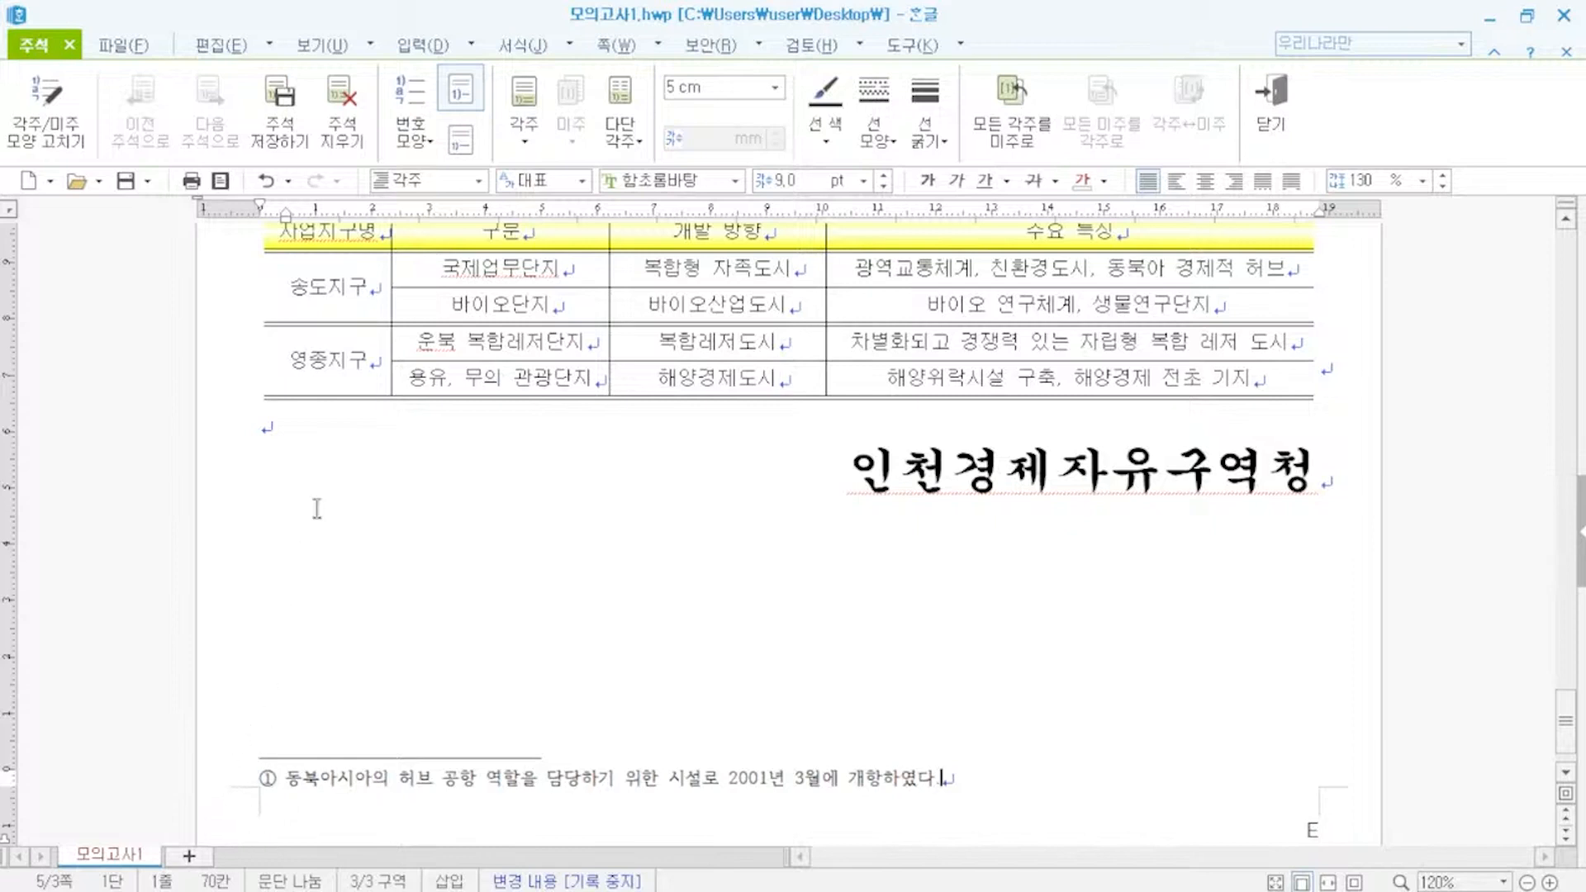
left_click(411, 138)
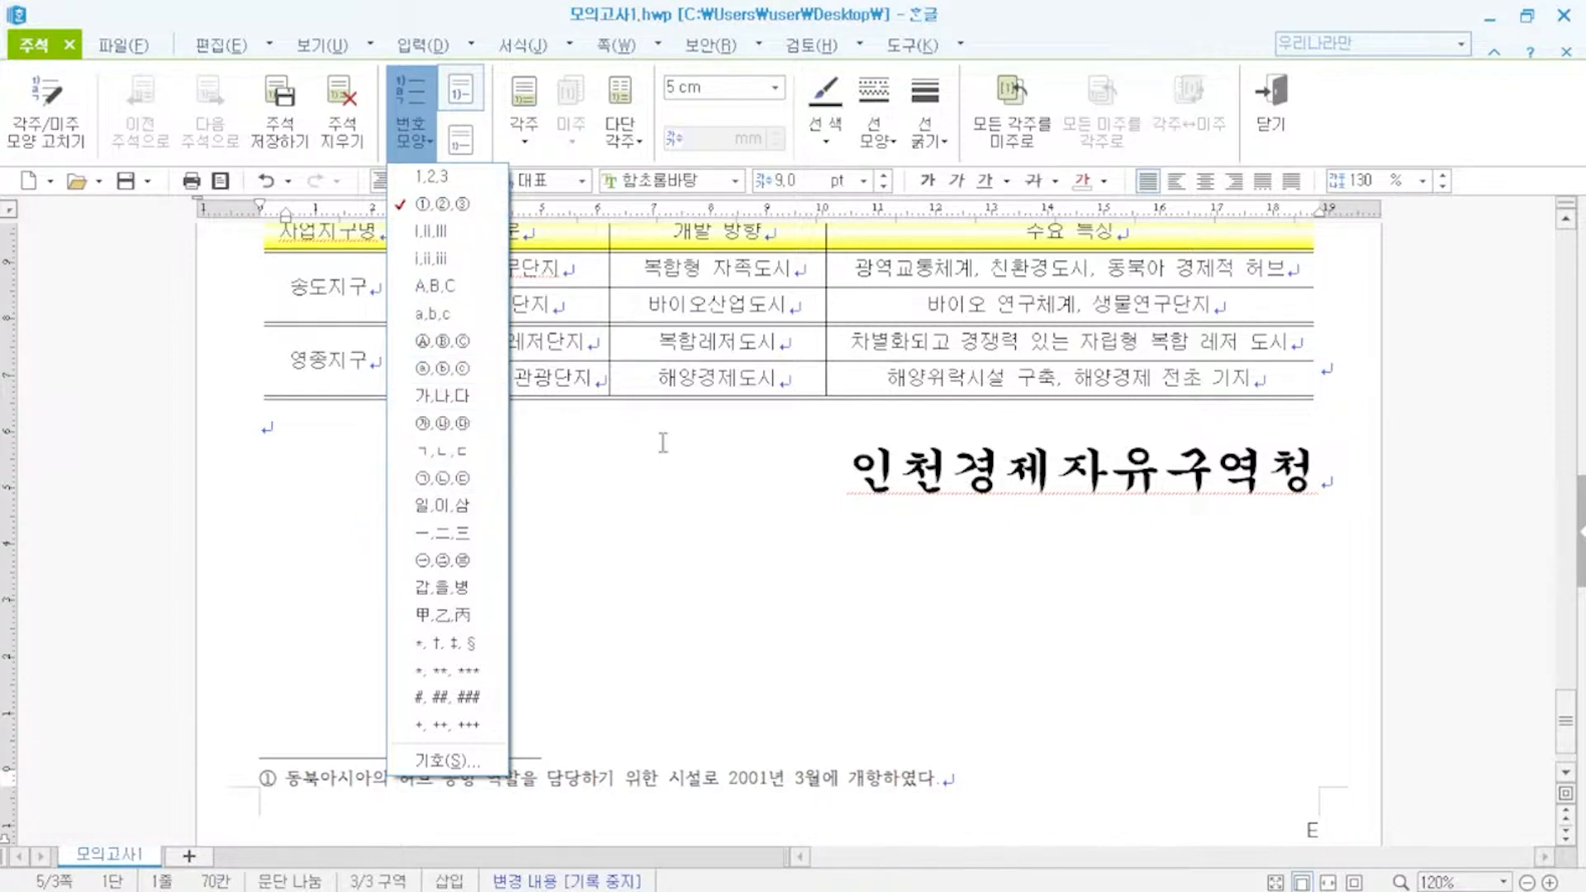
left_click(1280, 103)
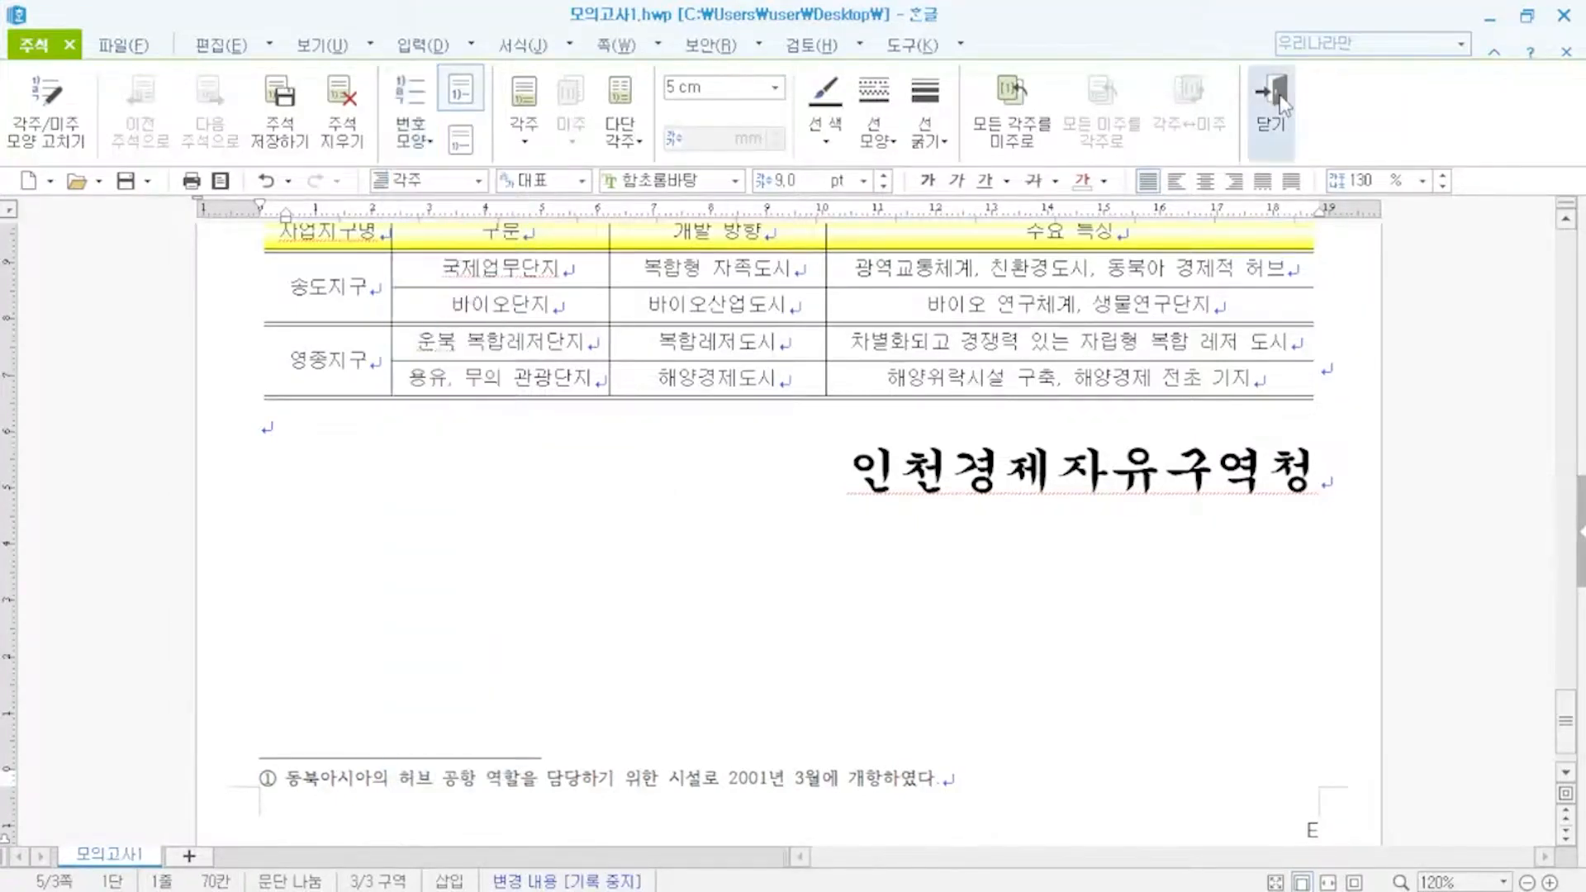
left_click(1279, 103)
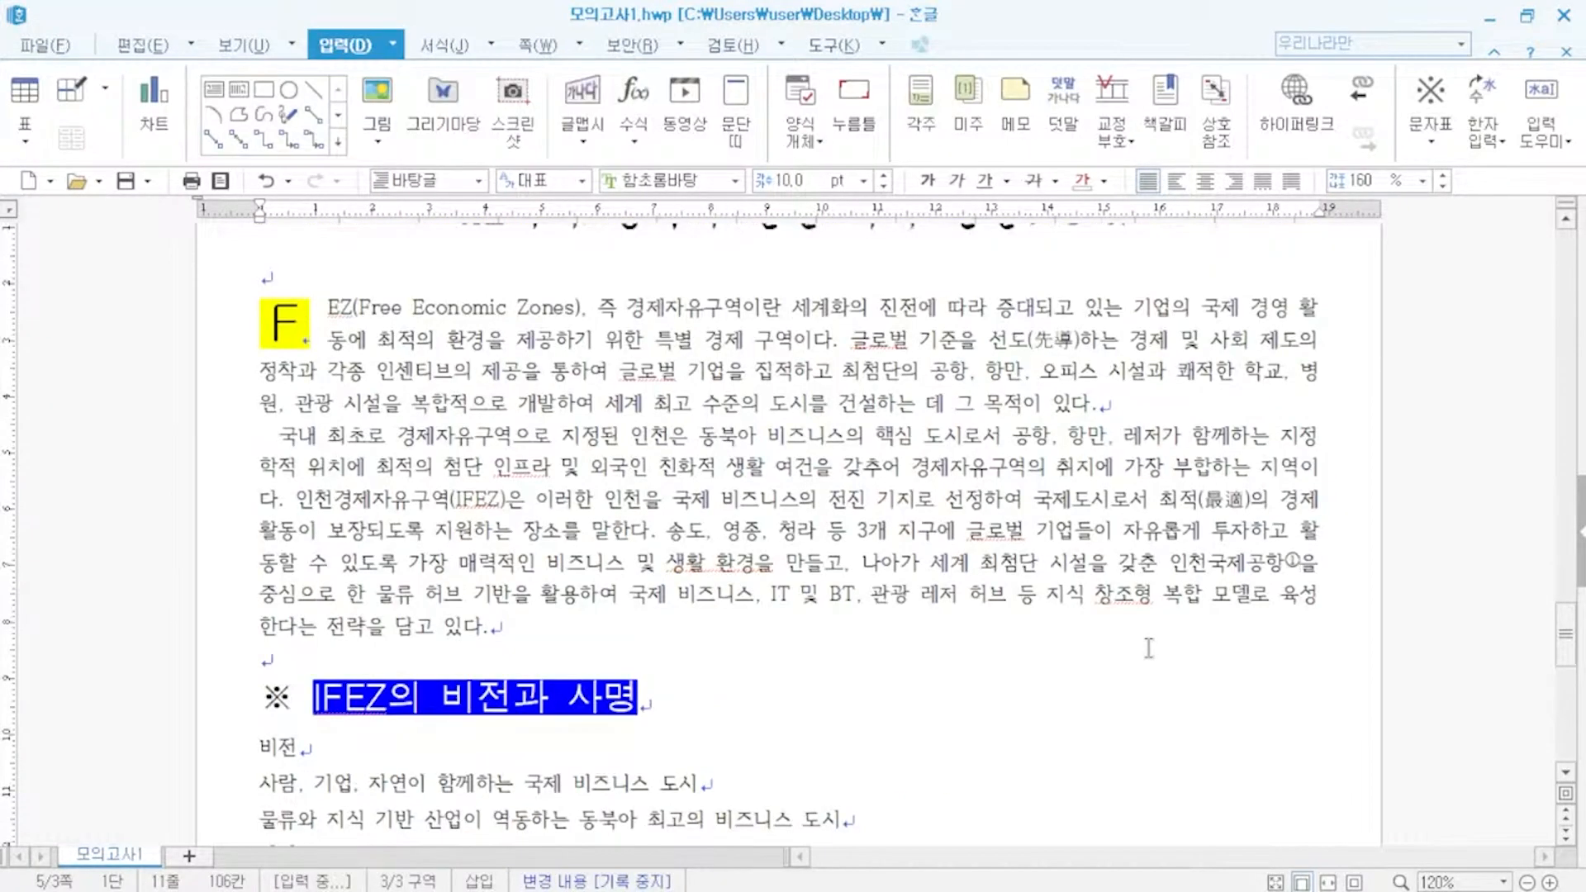
- Insert the 그림4 picture from the Picture folder into the article and crop it to its upper-right illustration of people under a road
left_click(379, 101)
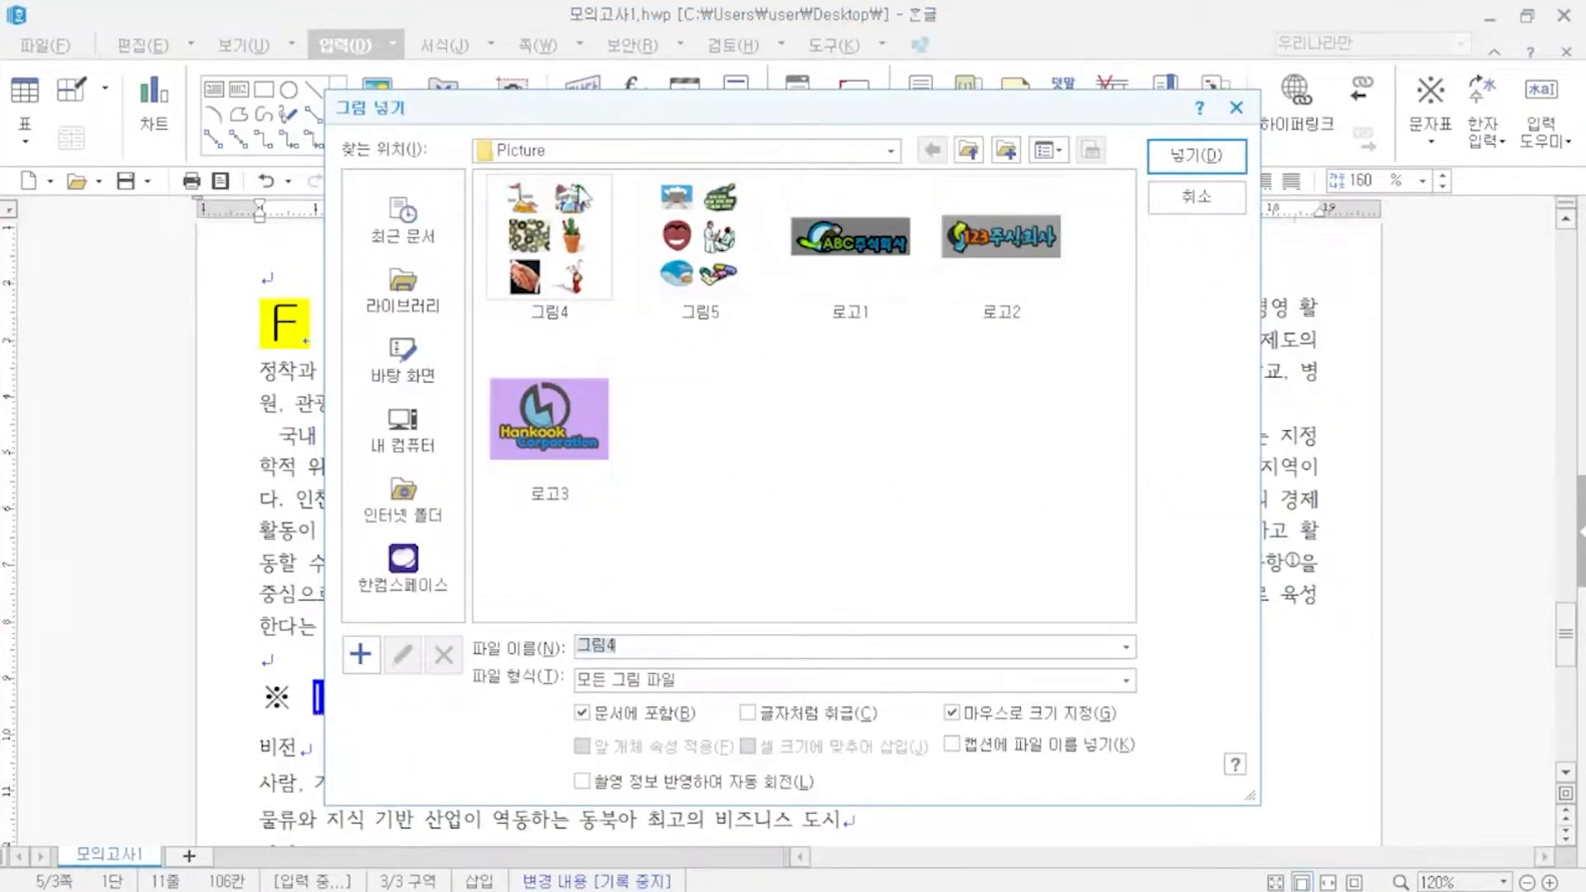
left_click(567, 223)
left_click(1173, 157)
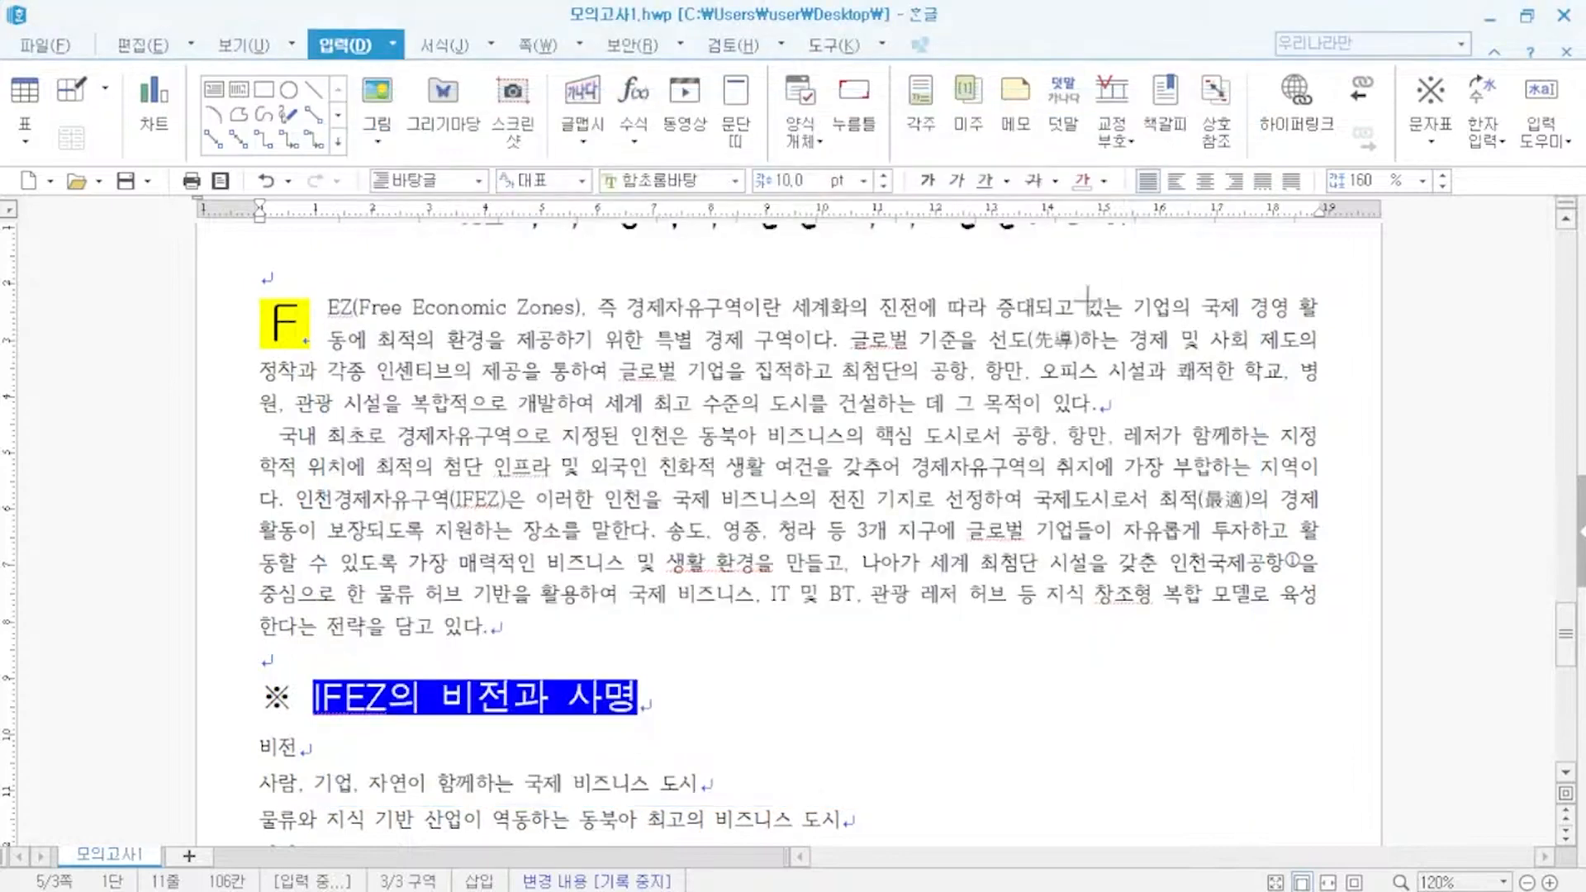
scroll(835, 372, "down", 3)
left_click_drag(834, 328, 1221, 561)
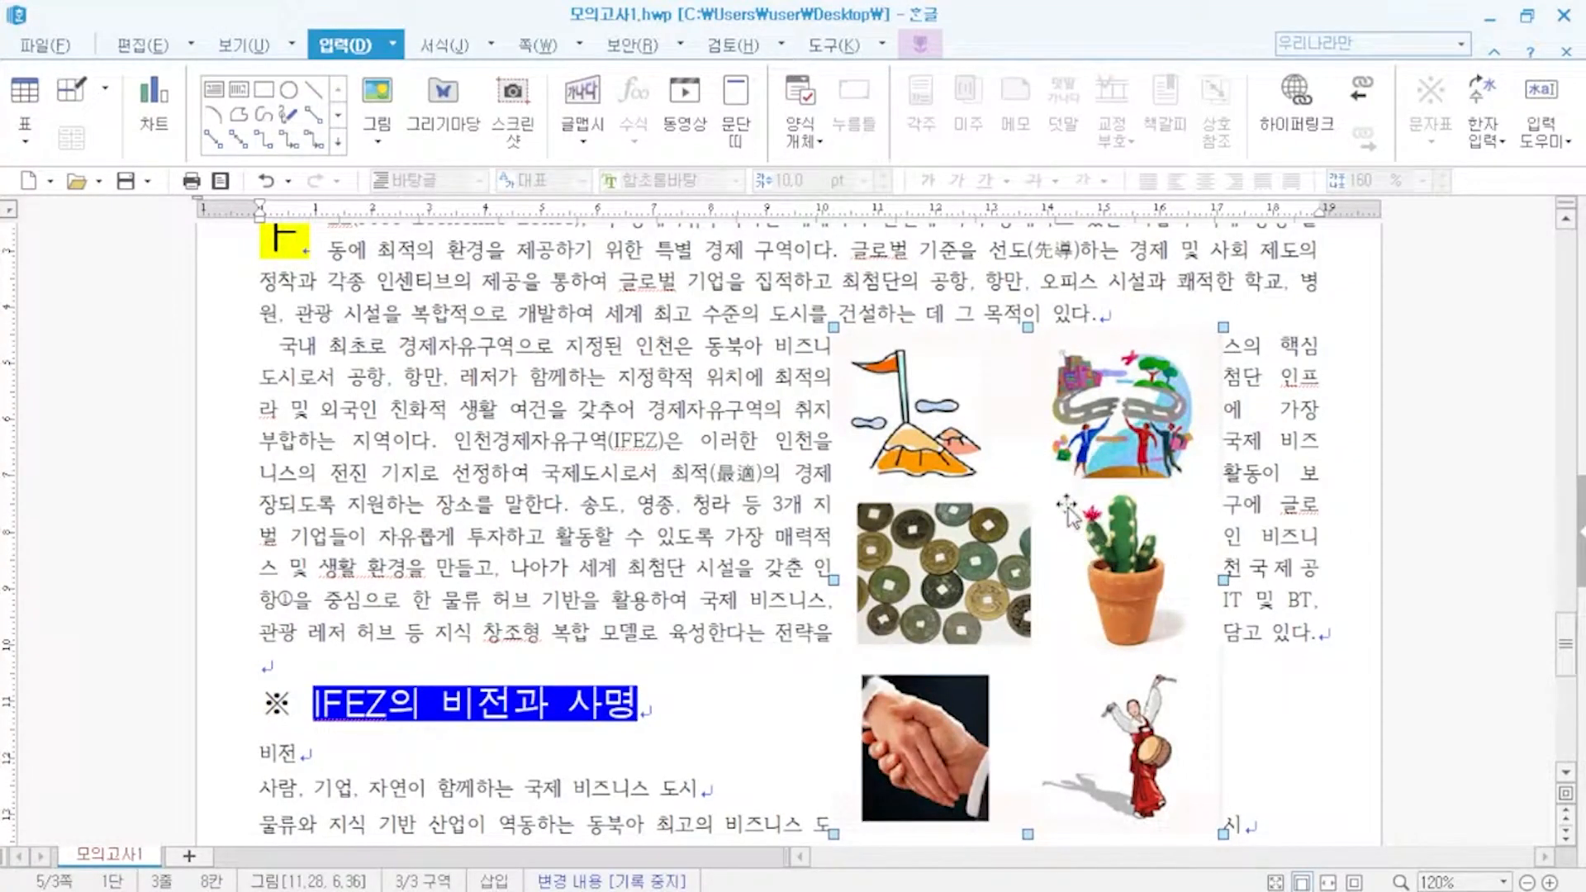
left_click_drag(1027, 834, 1033, 489)
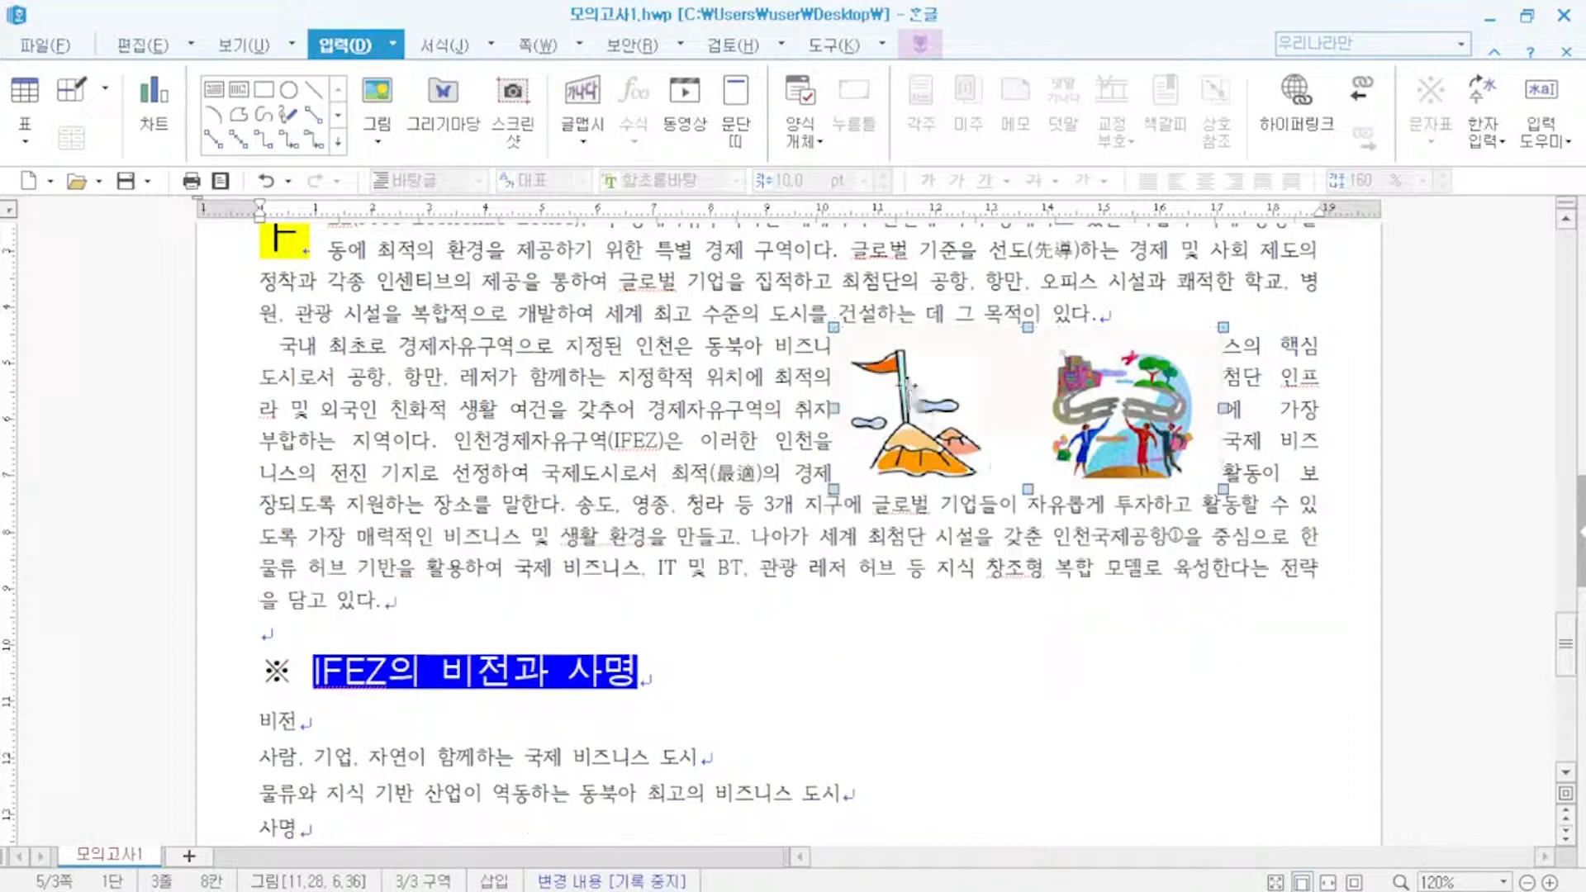
left_click_drag(835, 408, 1033, 626)
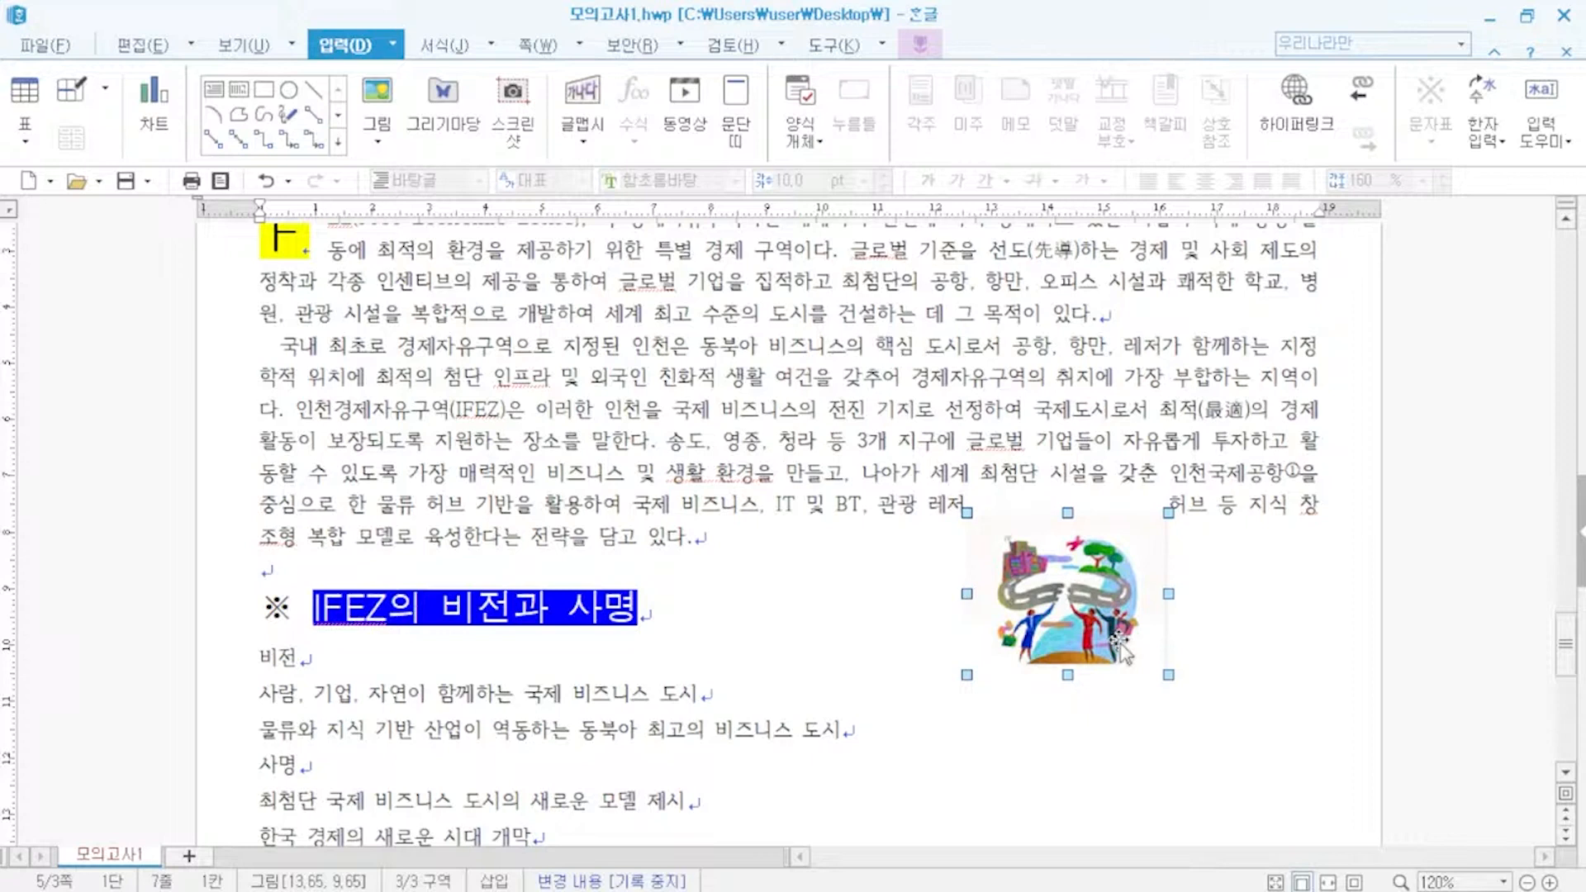
- Set the cropped picture's width to 40 mm and height to 35 mm, and fix its size (크기 고정)
double_click(1086, 597)
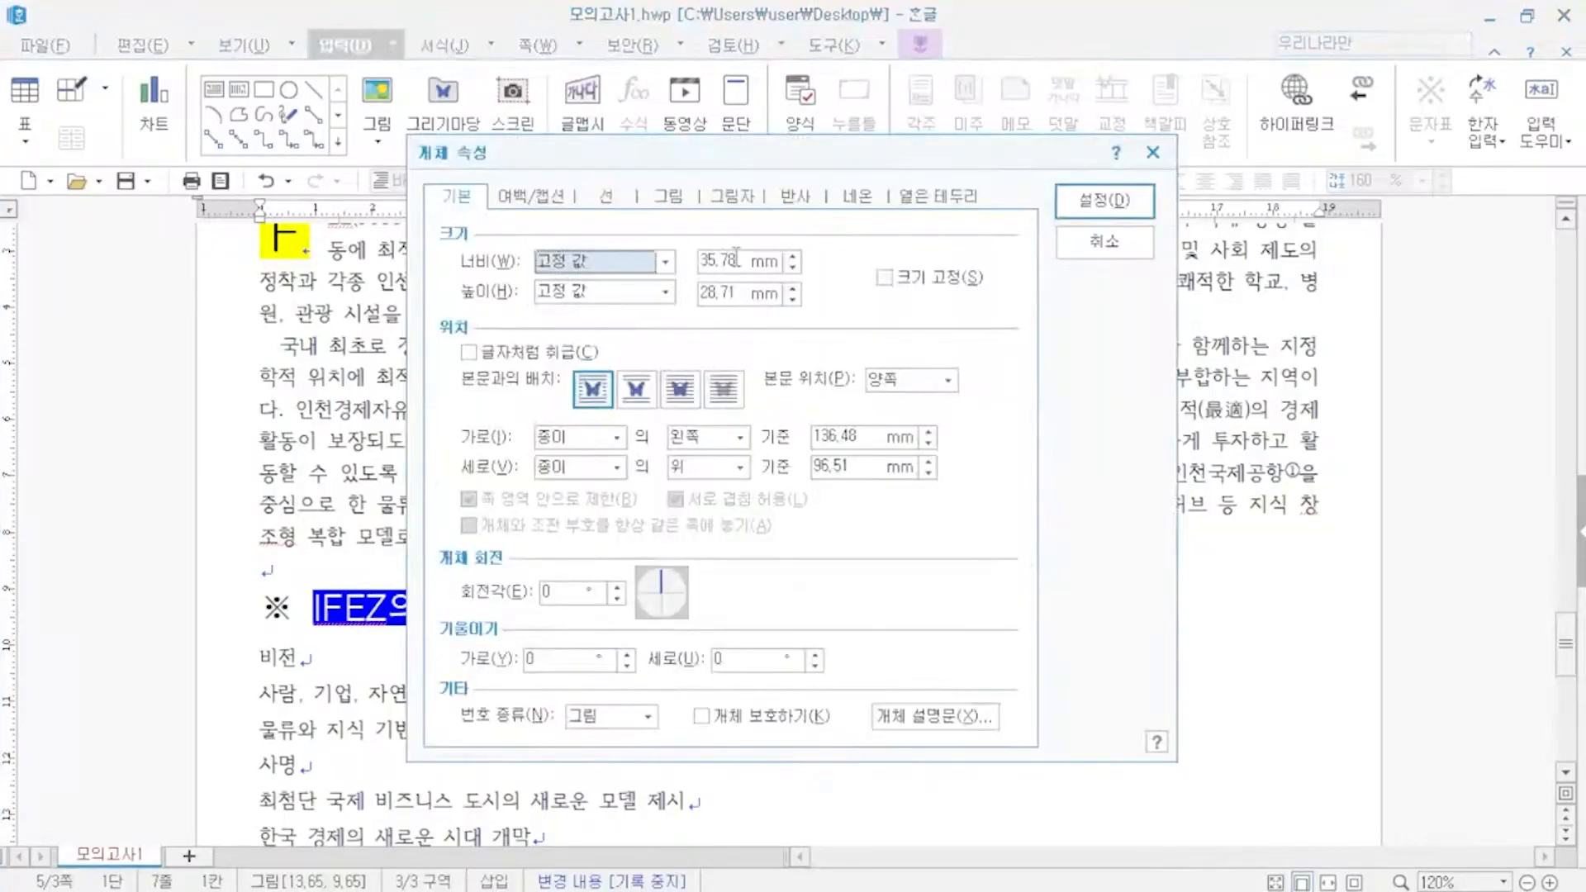
key("Tab")
type("40")
key("Tab")
key("Tab")
type("35")
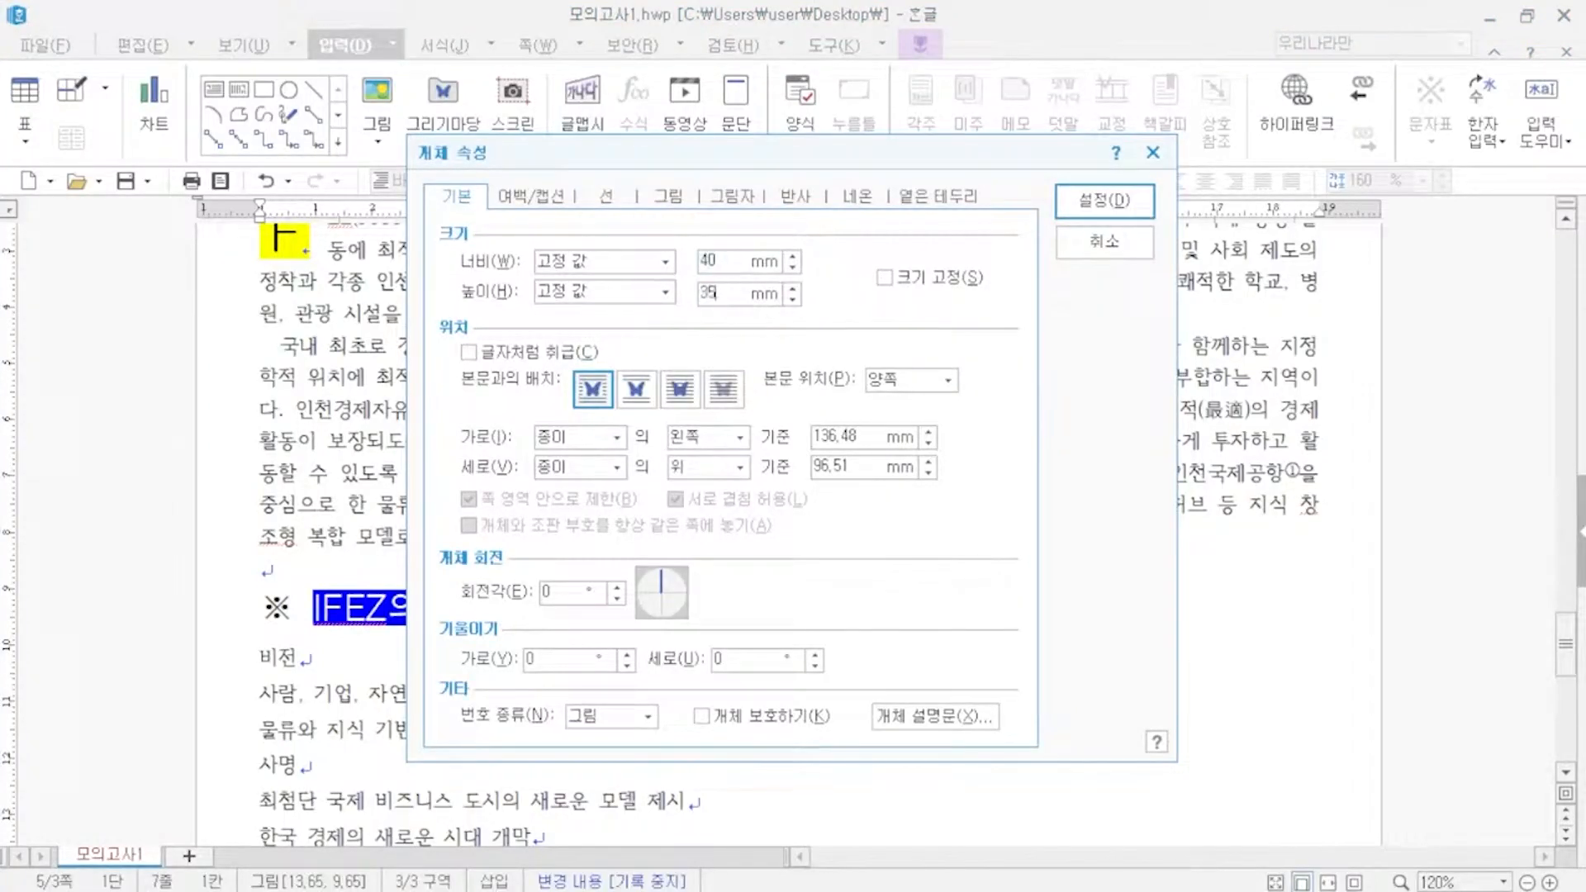
key("alt+s")
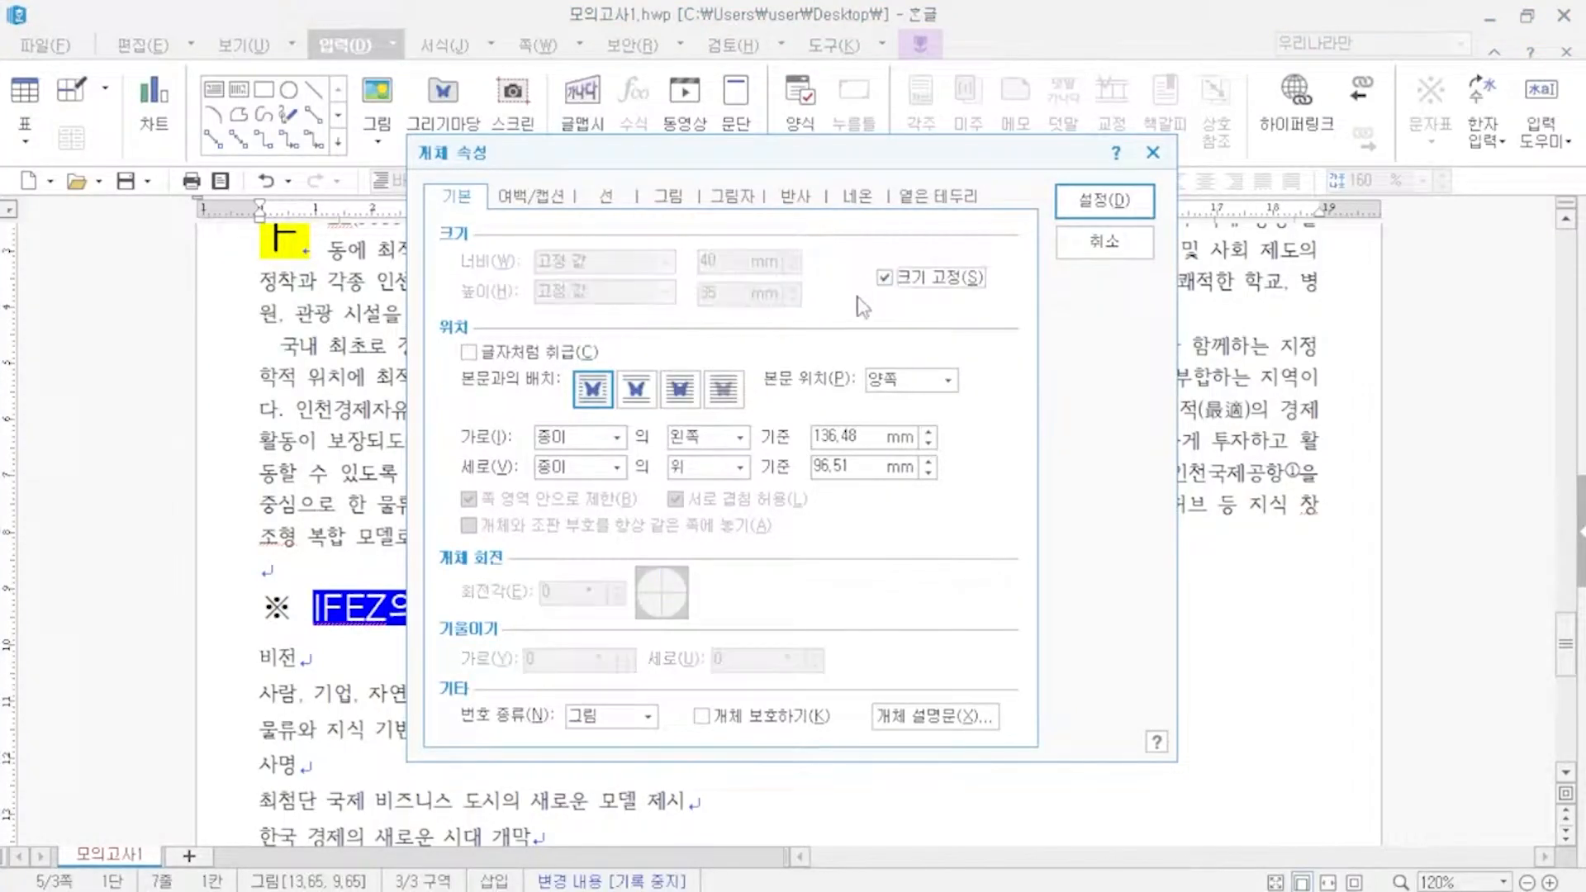
- Give the picture a left outer margin of 2 mm and apply the object properties
left_click(559, 205)
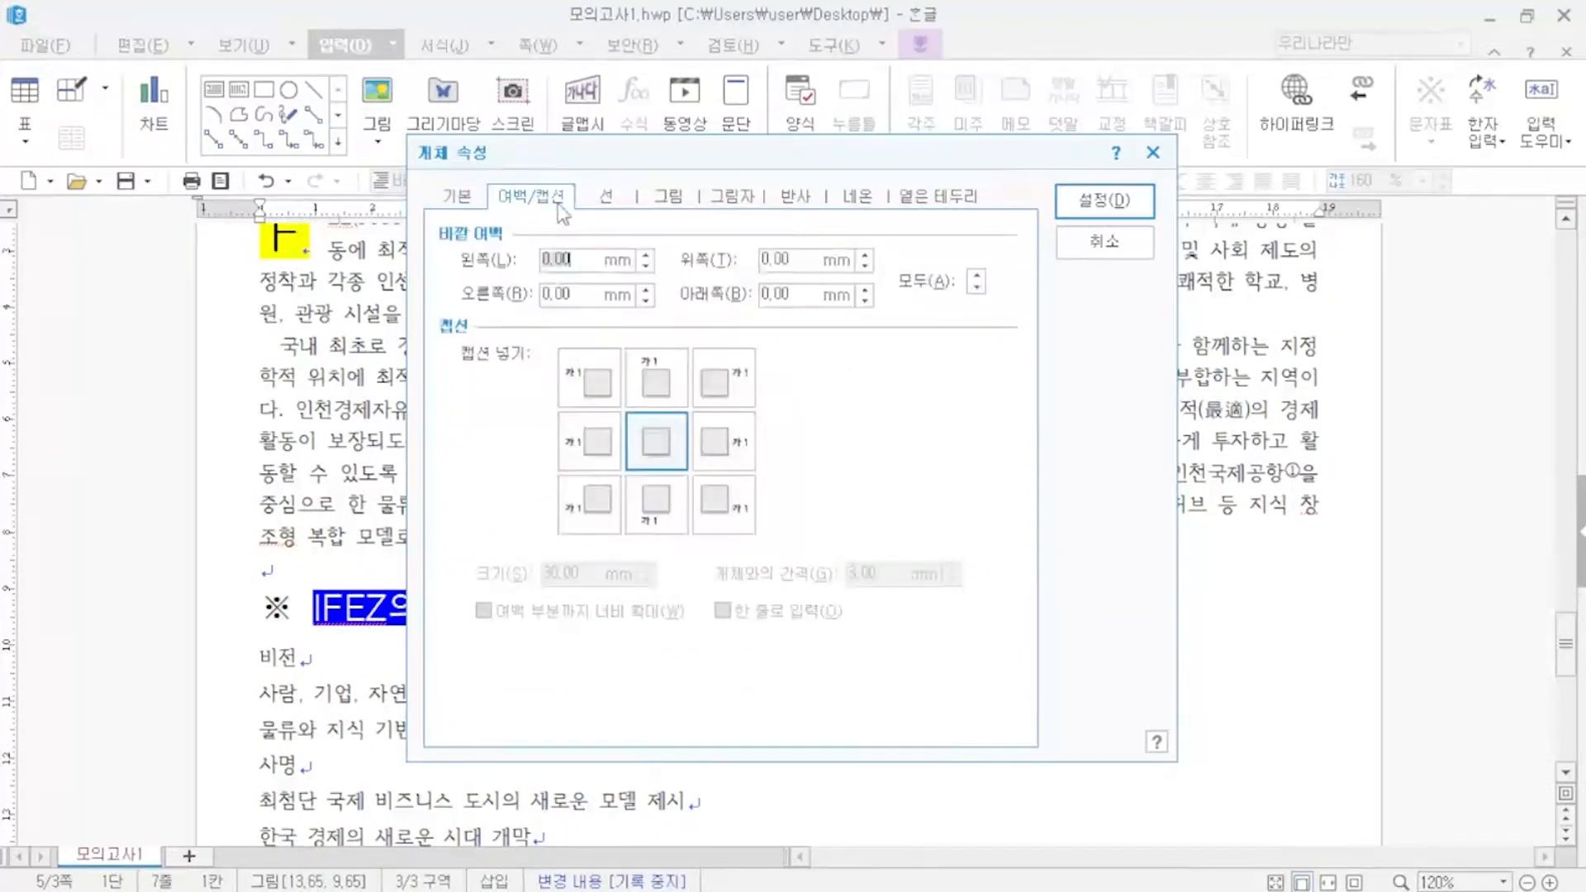
left_click(647, 256)
left_click(647, 256)
left_click(1074, 222)
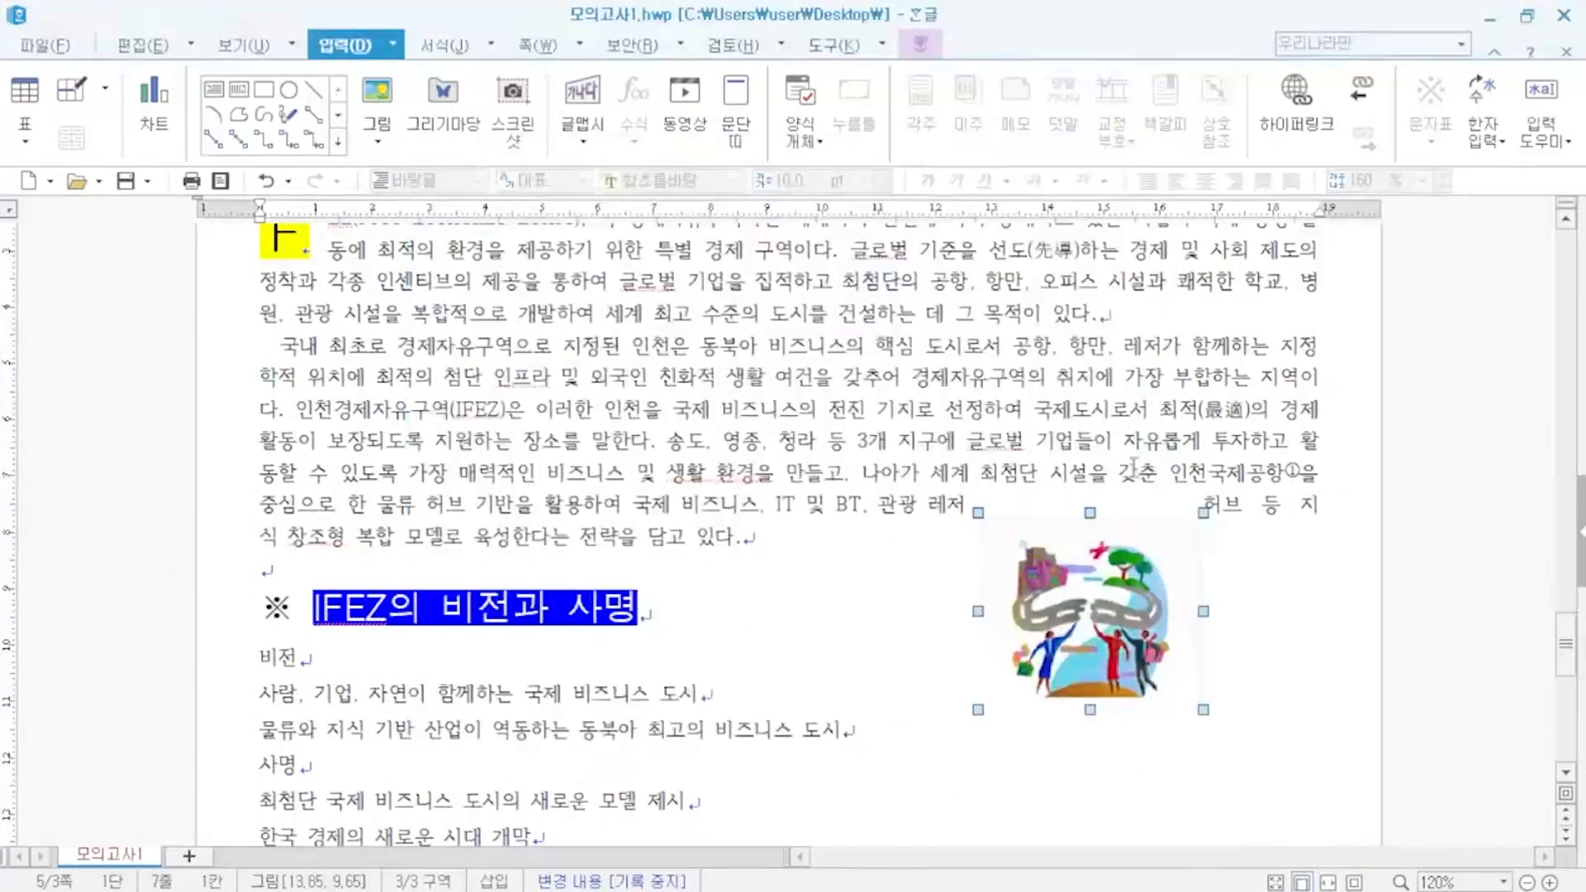
- Move the picture beside the opening body paragraph, flush with the right text margin, and deselect it
scroll(1134, 465, "up", 1)
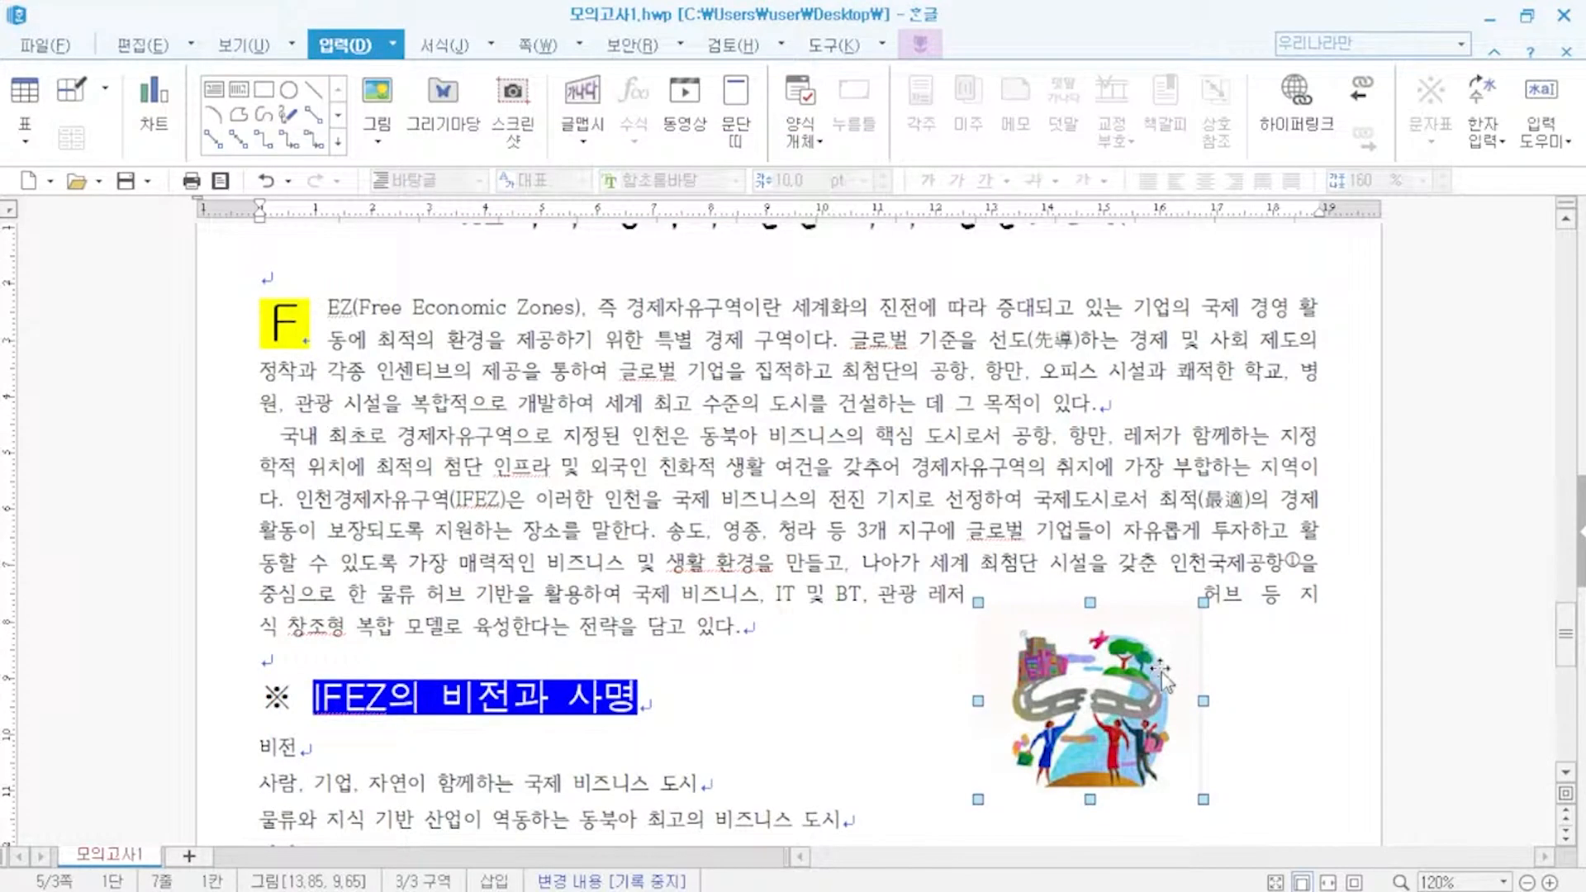
left_click_drag(1139, 733, 1241, 440)
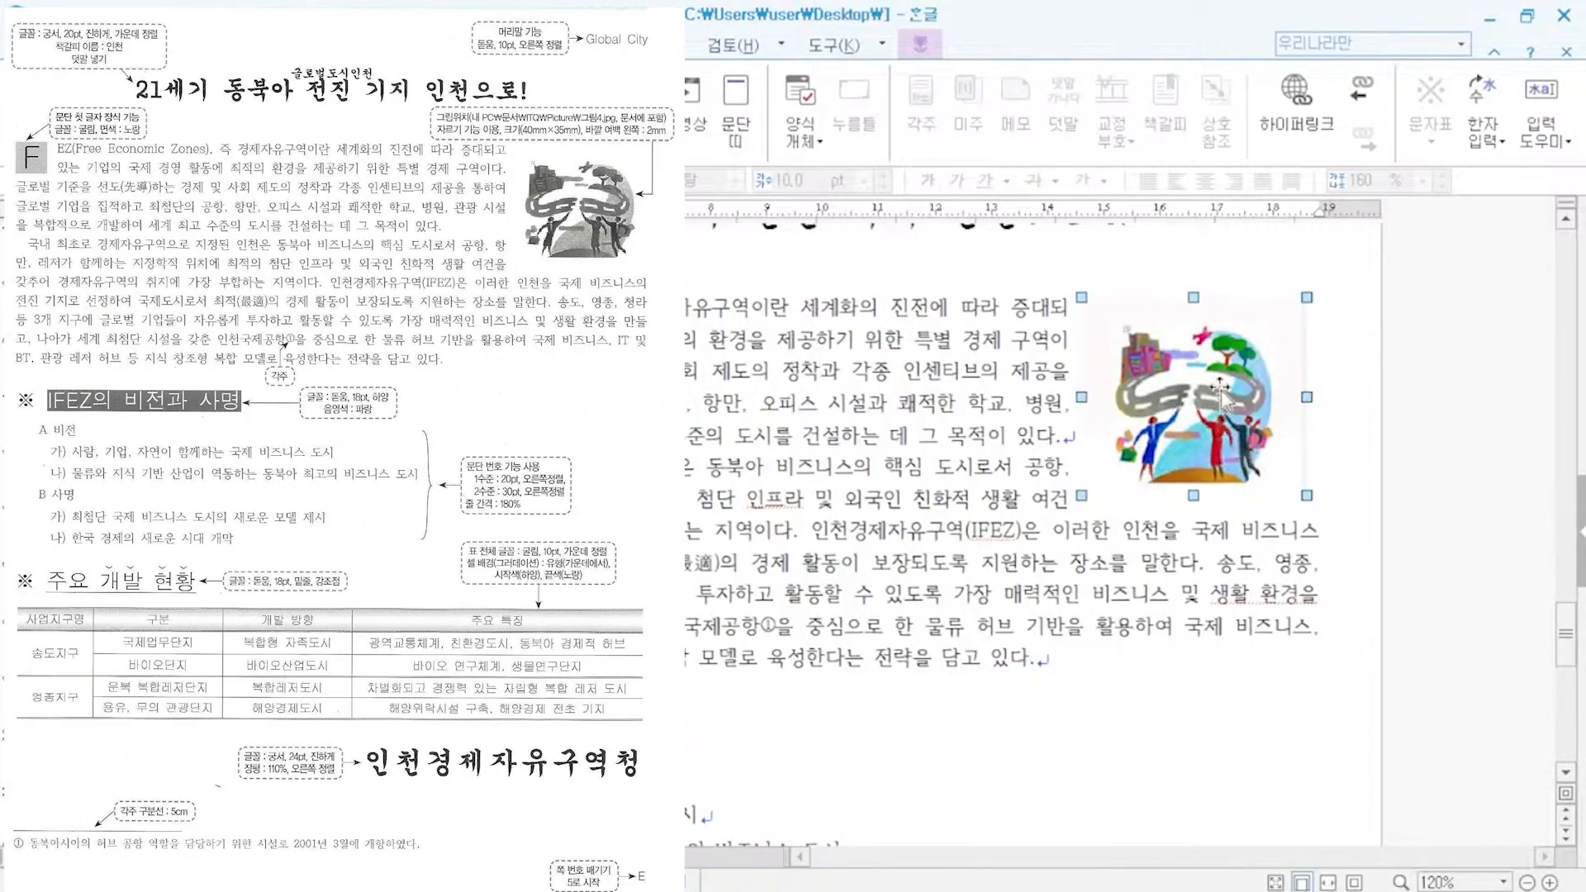
left_click_drag(1221, 388, 1233, 388)
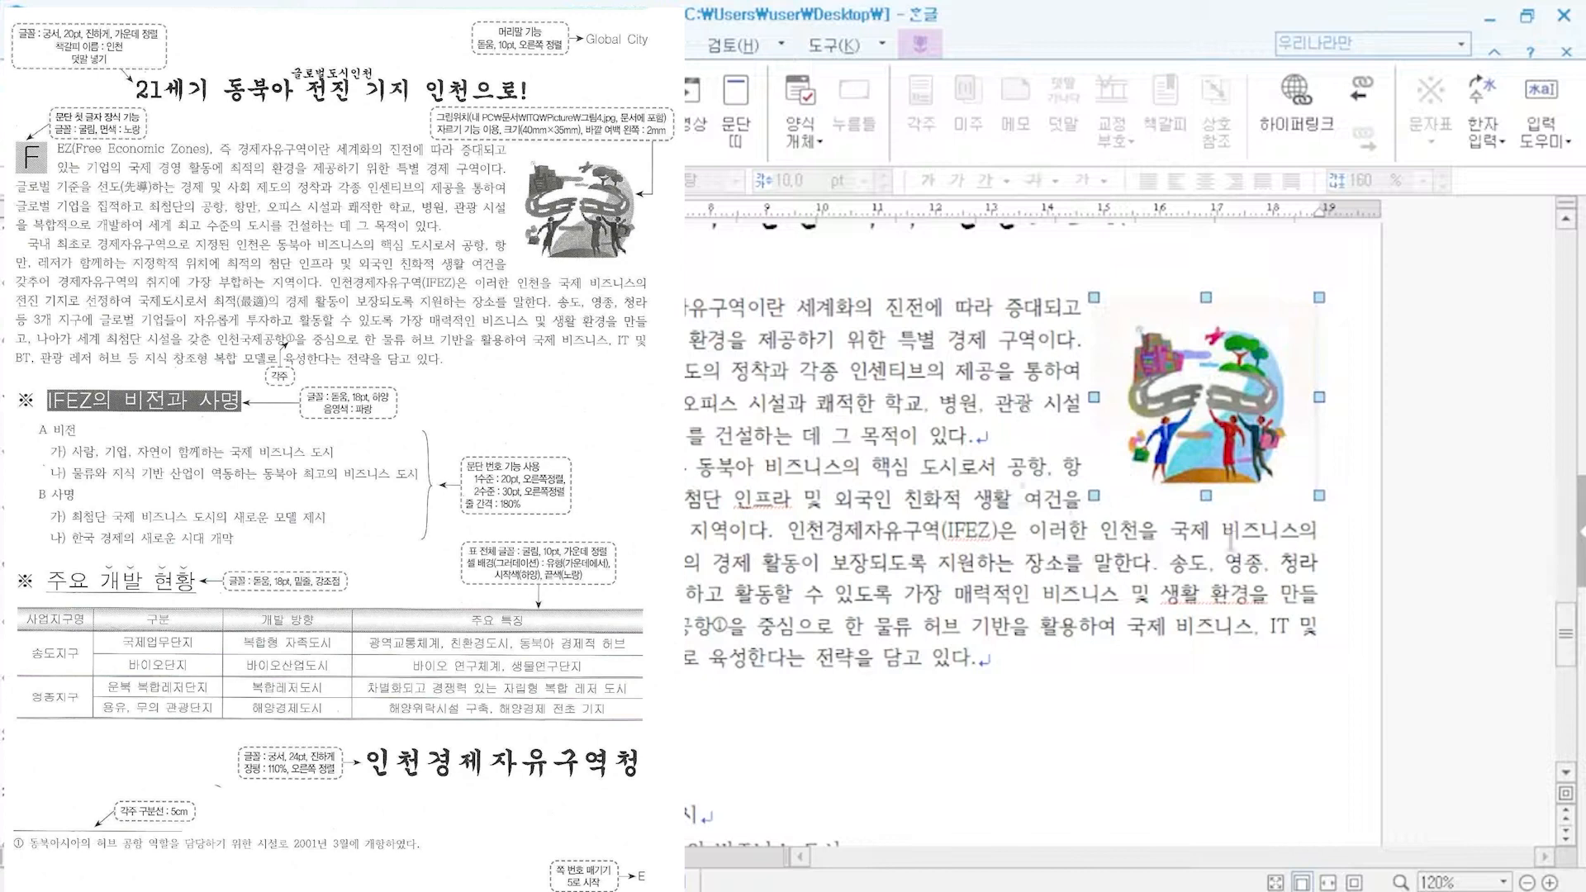
left_click(1078, 708)
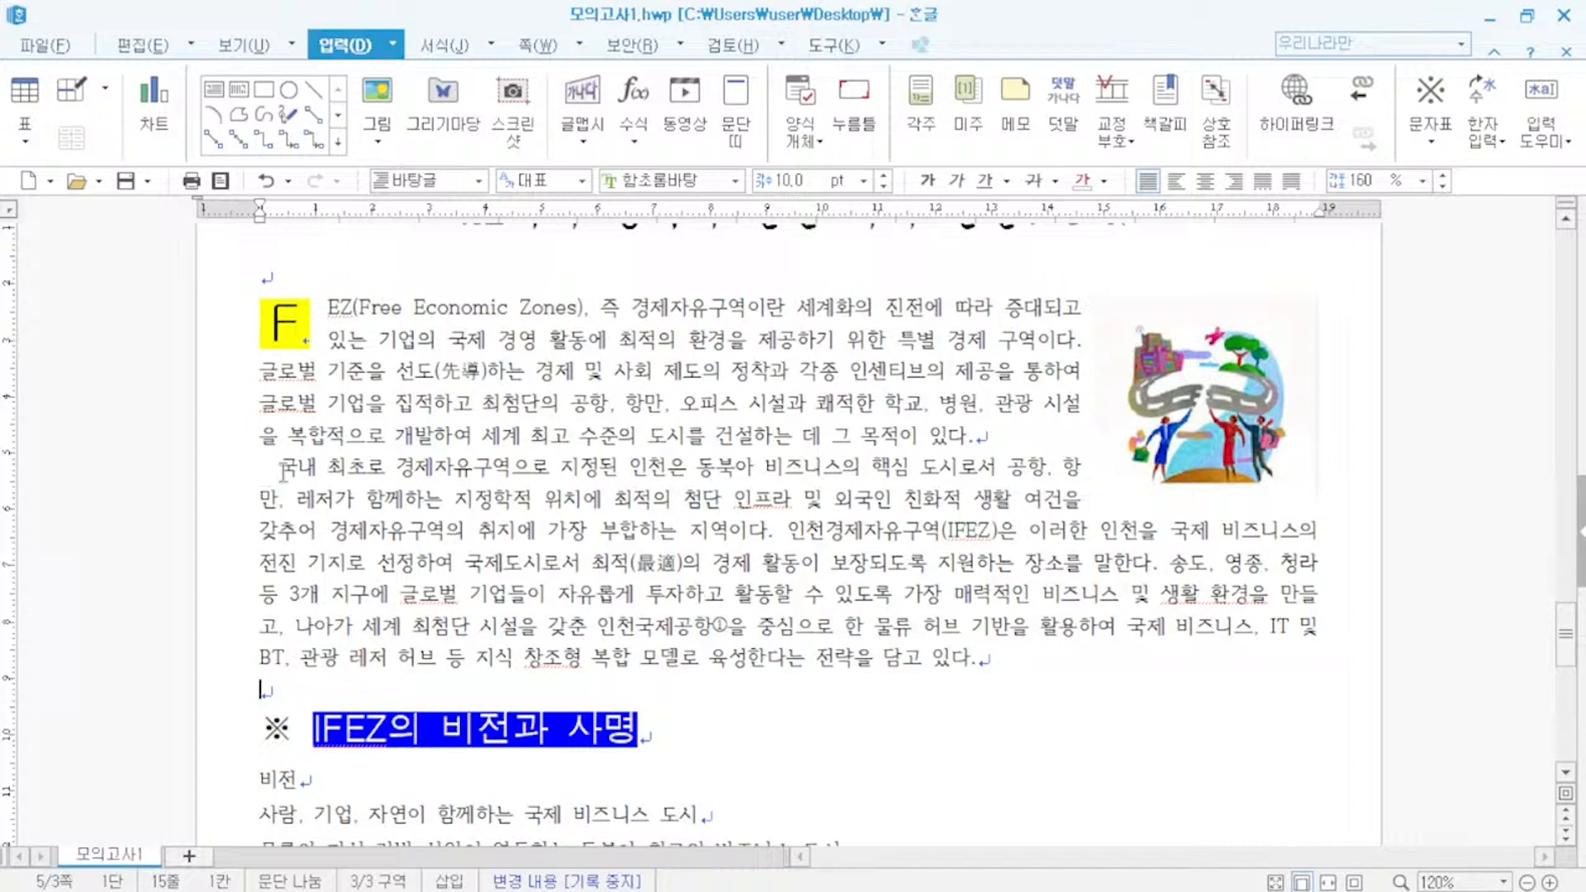
left_click(282, 469)
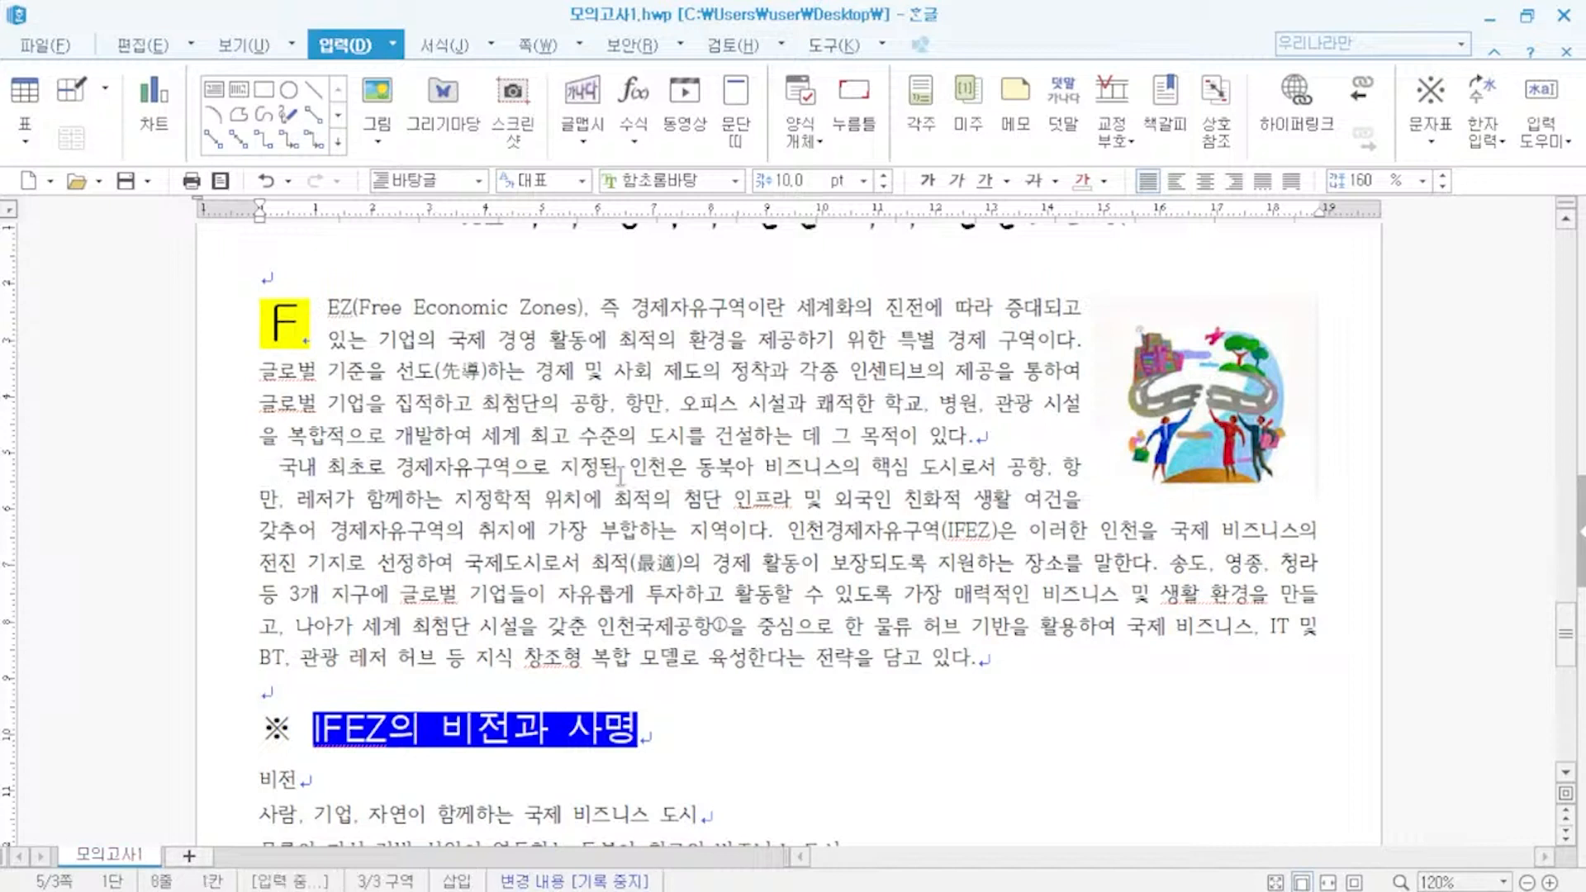
key("Right")
key("Right")
scroll(454, 520, "down", 5)
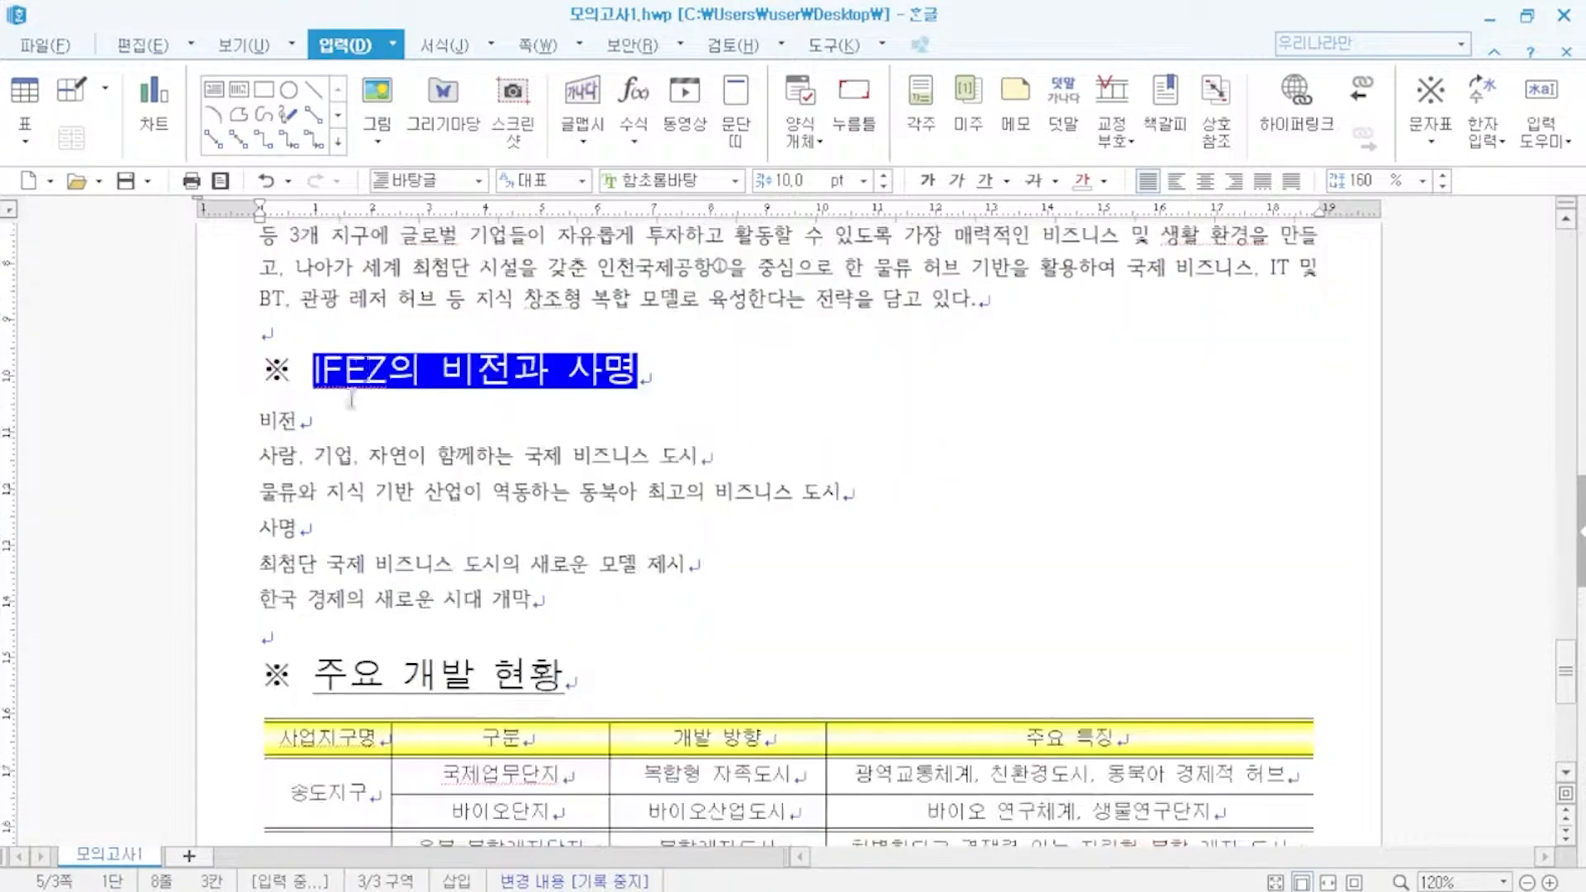
left_click(421, 432)
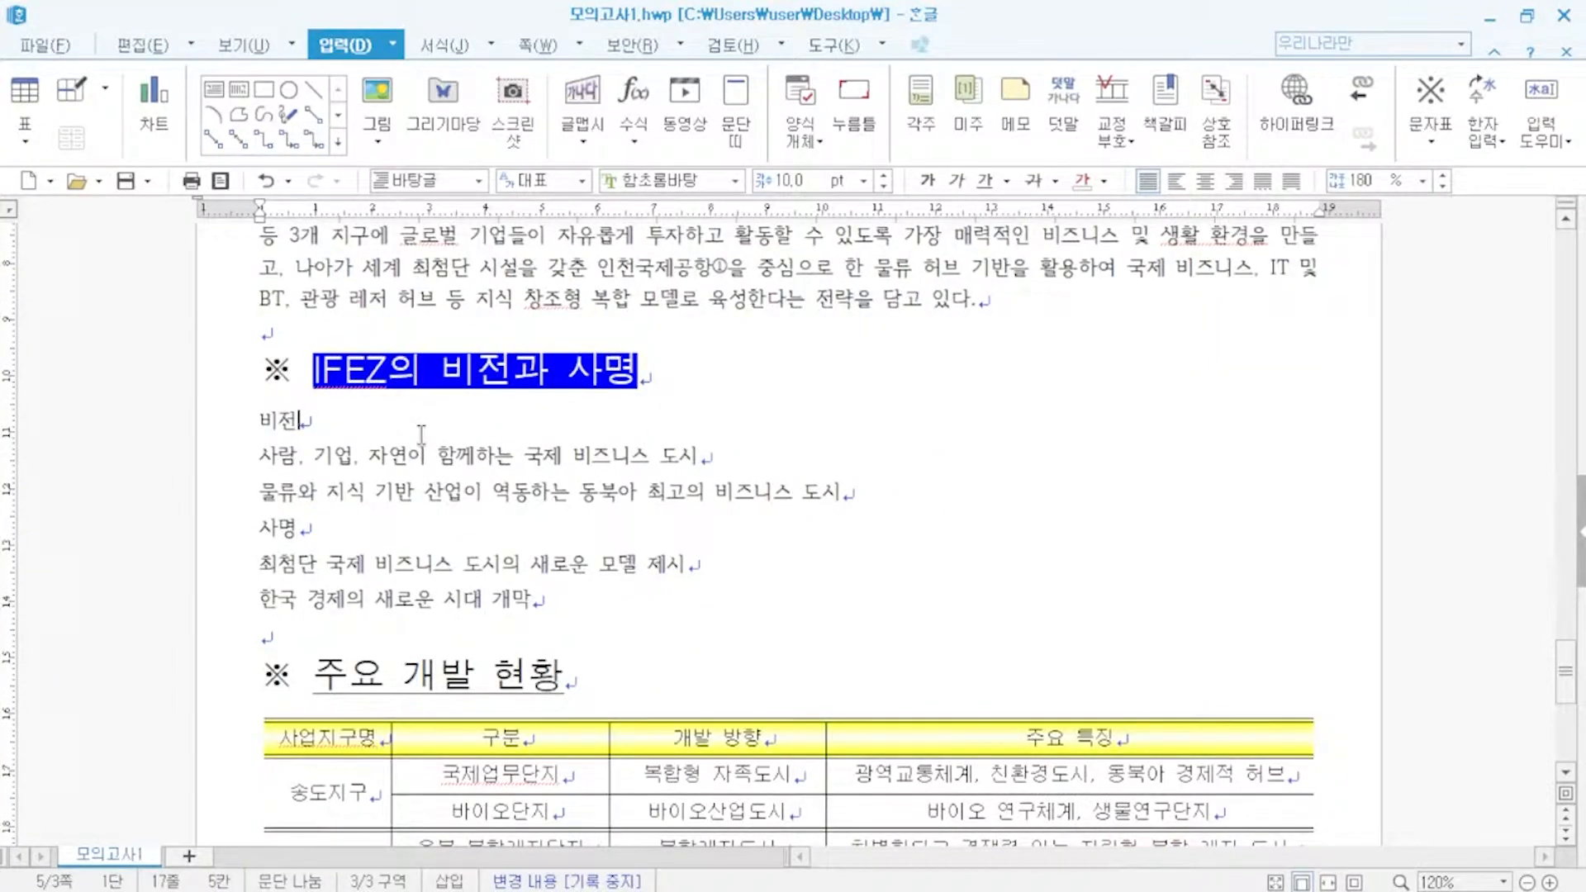
key("ctrl+F10")
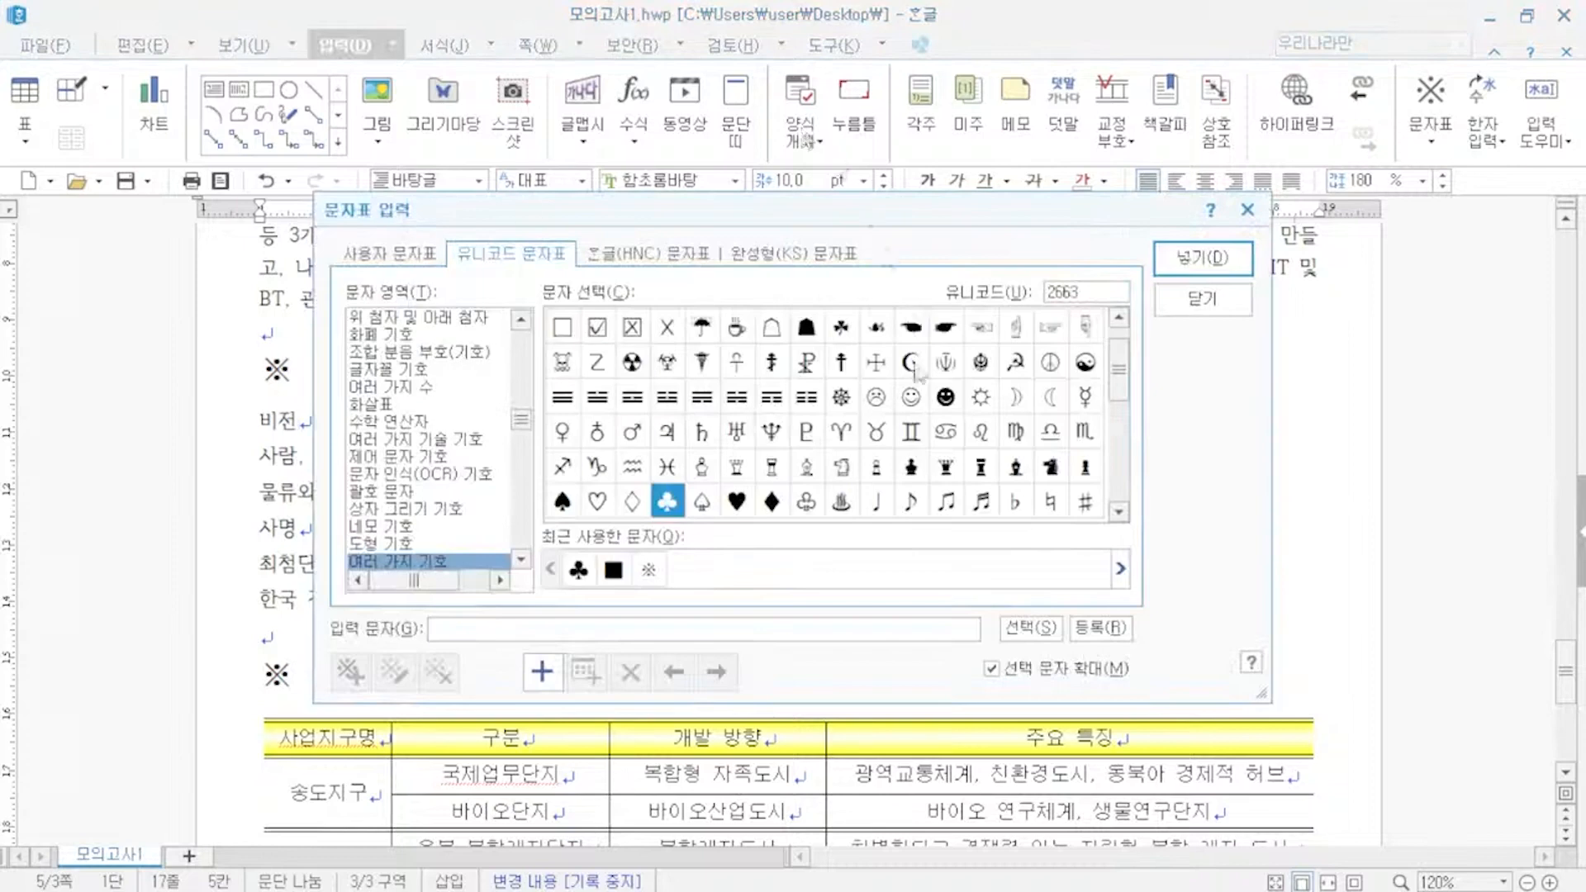
left_click(1202, 299)
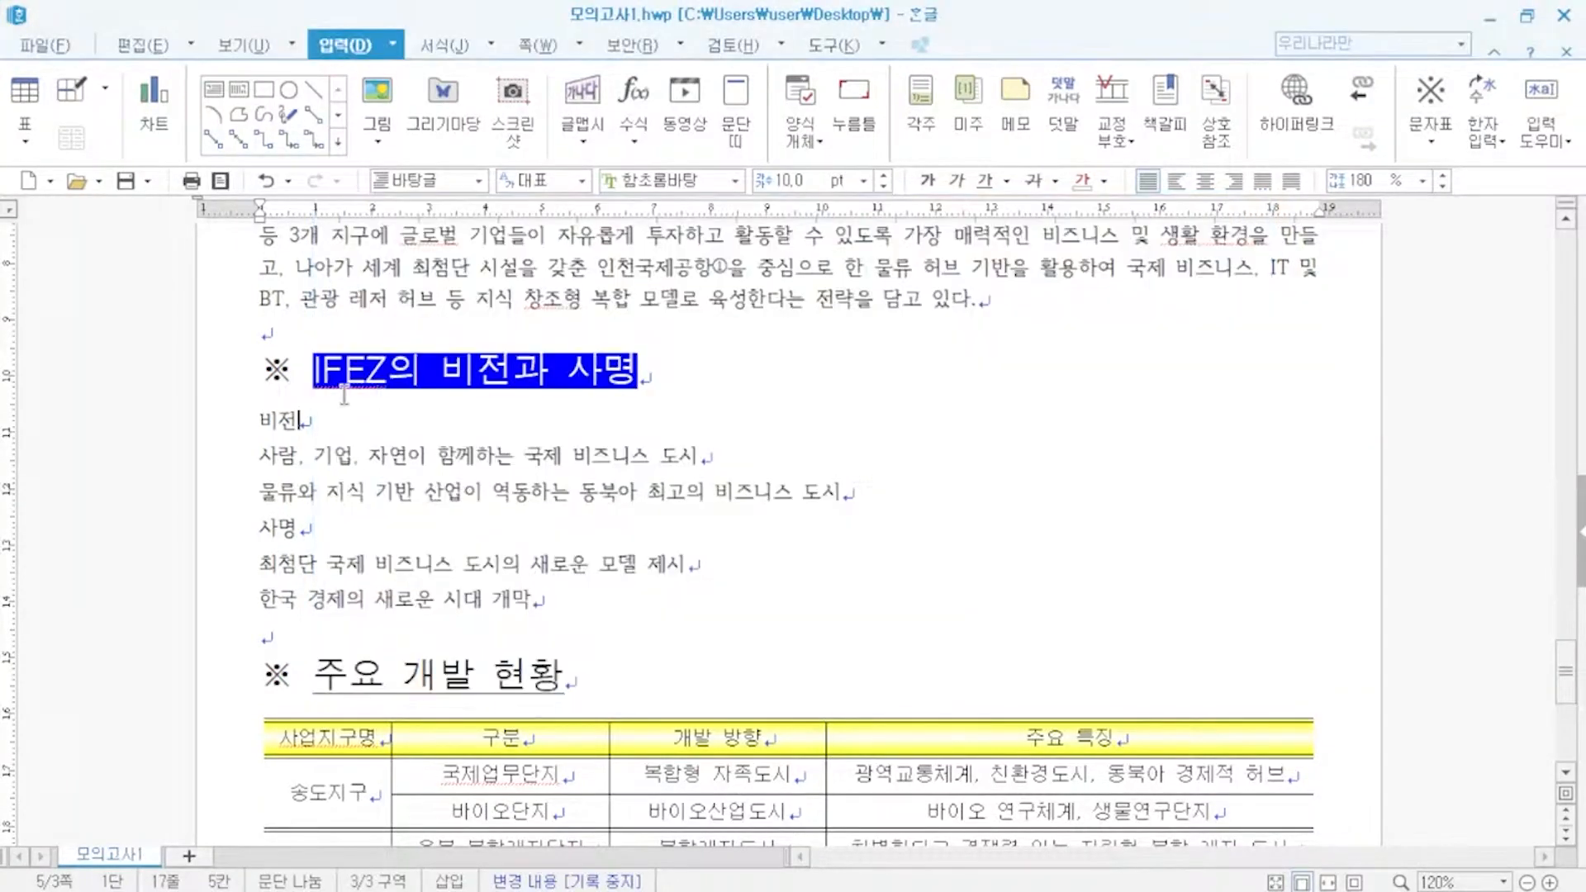
- Check the basic and extended character formatting of the "IFEZ의 비전과 사명" heading text without changing it
left_click_drag(314, 376, 681, 380)
left_click(681, 380)
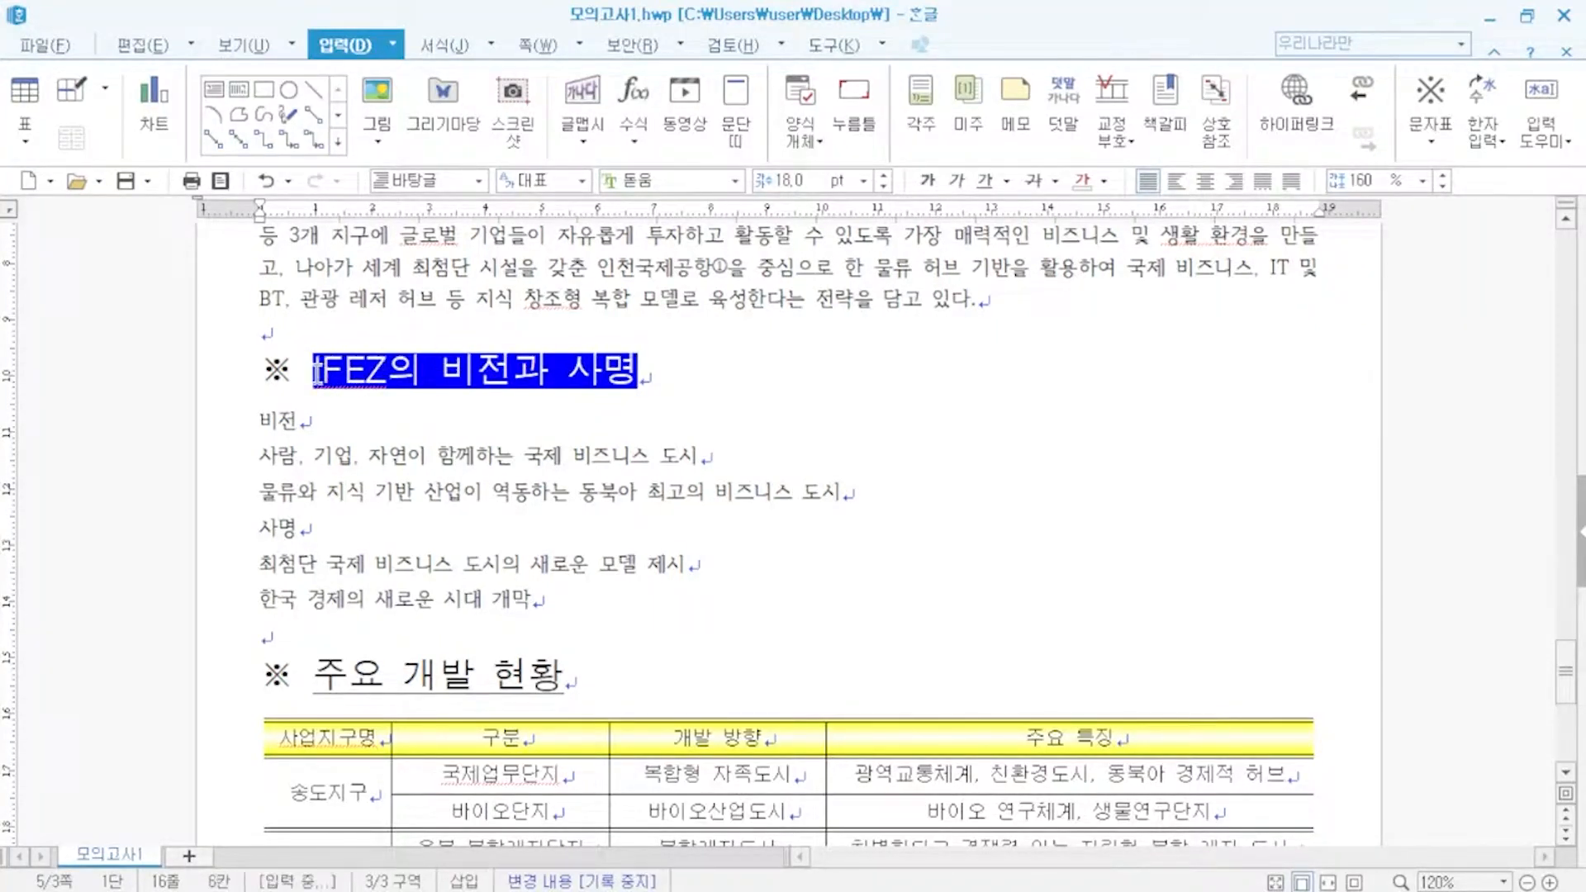
left_click_drag(318, 373, 682, 366)
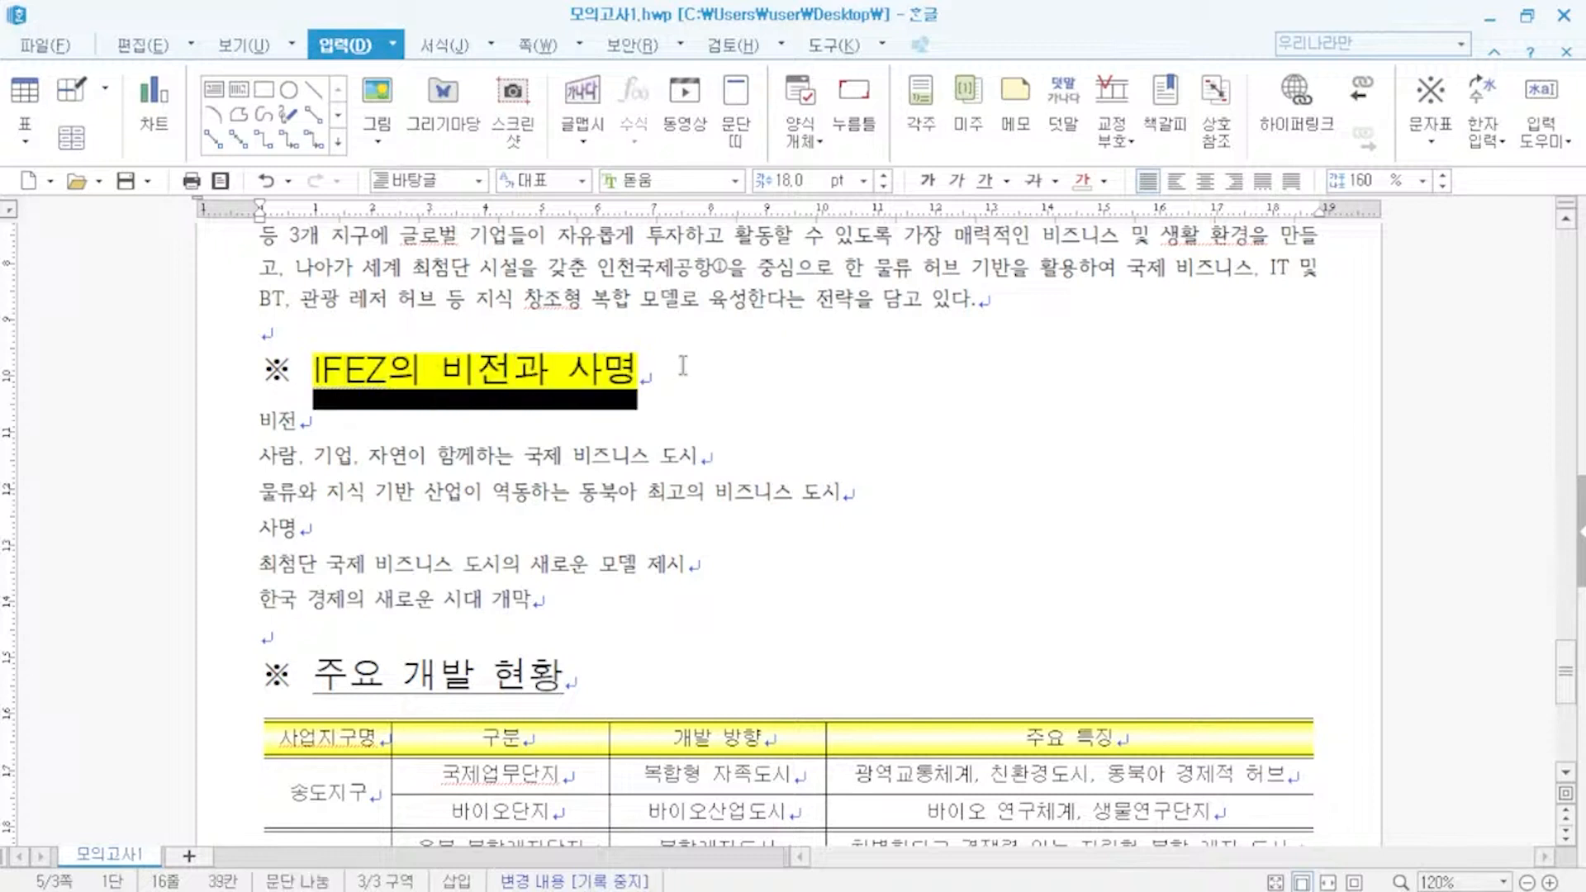
key("alt+l")
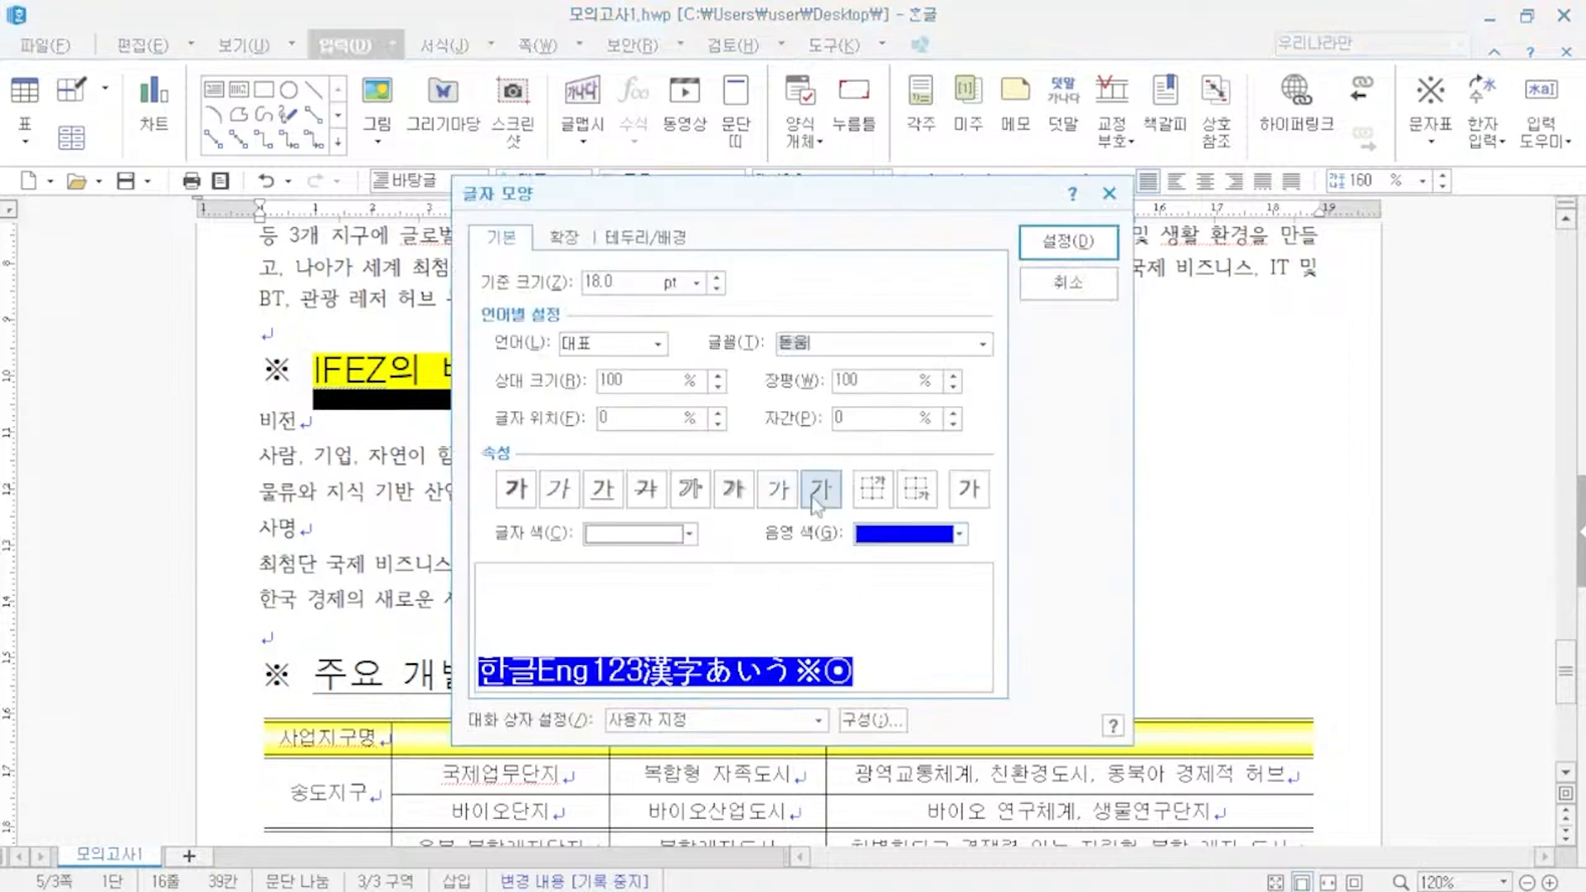
left_click(565, 238)
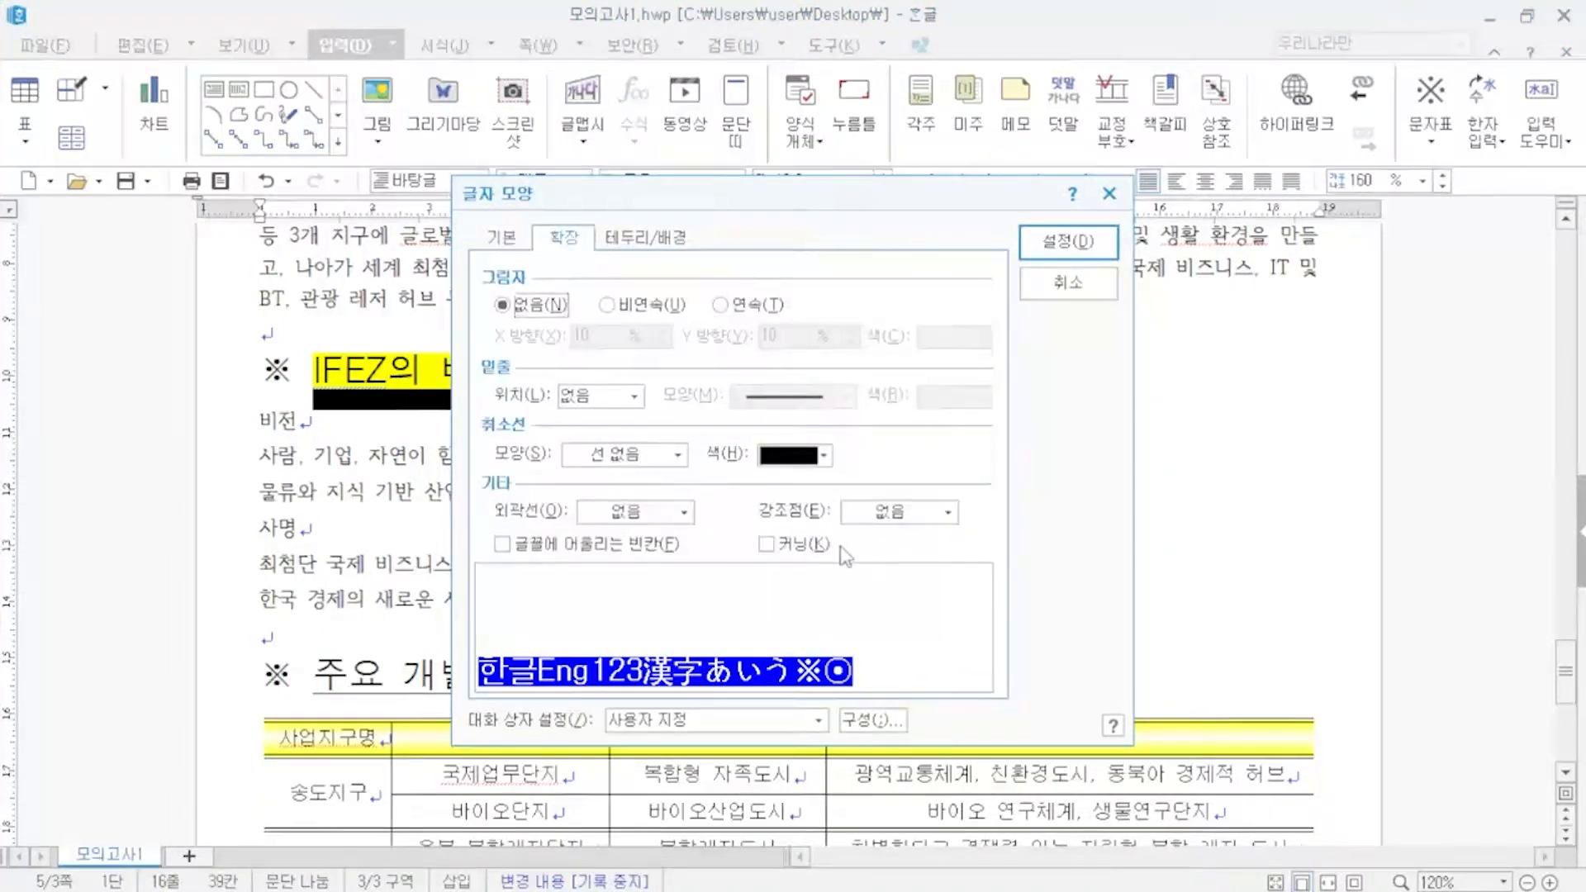
left_click(1032, 283)
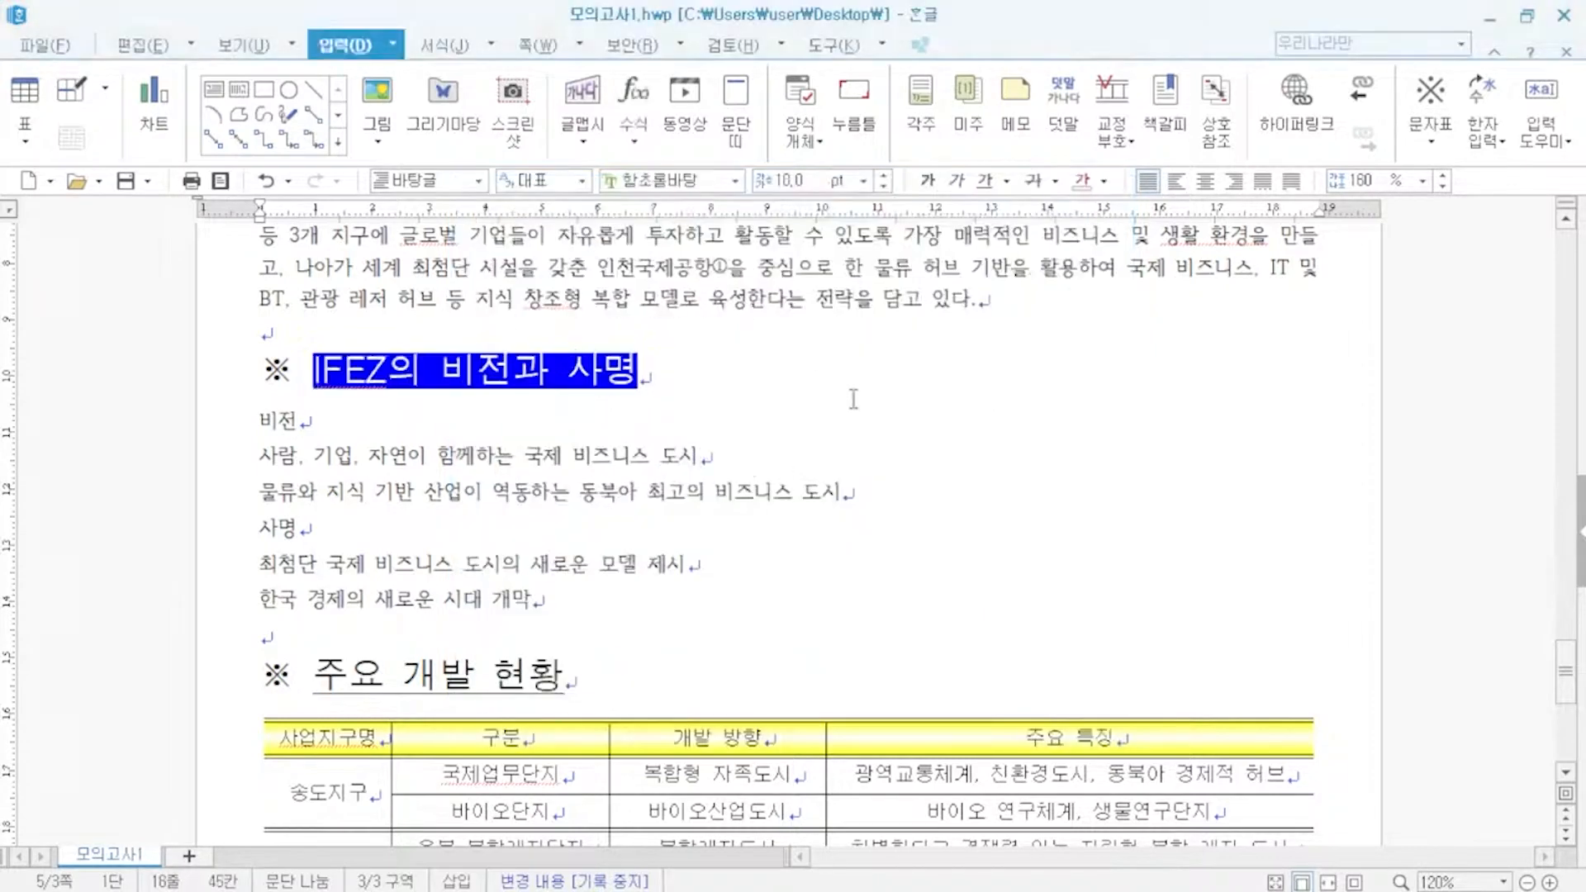
- Choose the "A, 1, 가, (a)" paragraph-number style for the six lines under the "IFEZ의 비전과 사명" heading
scroll(853, 399, "down", 1)
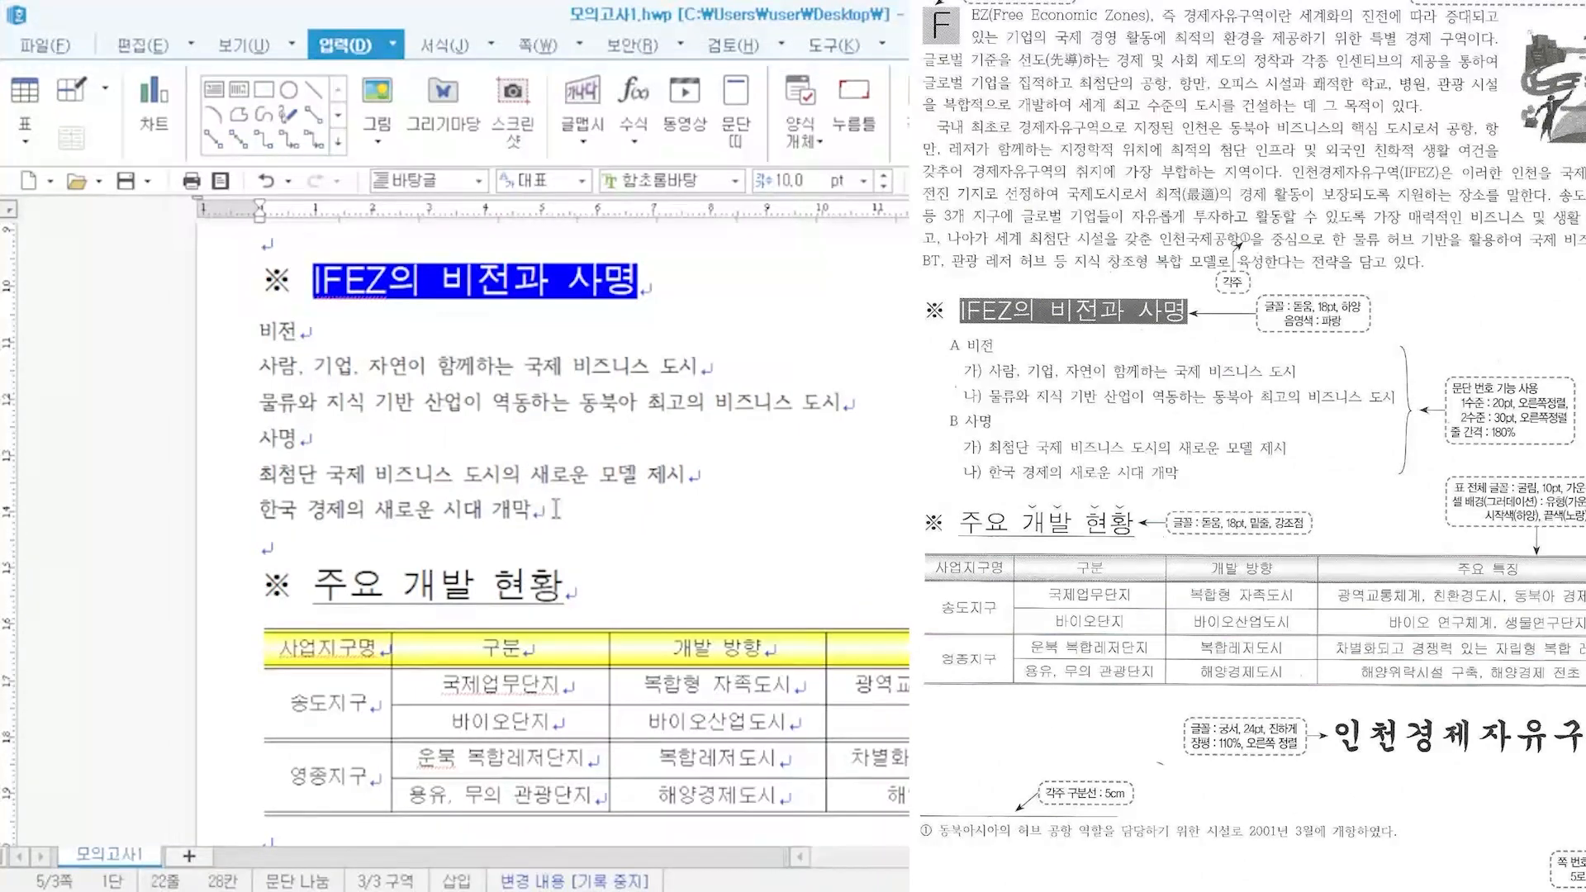
left_click_drag(533, 509, 260, 332)
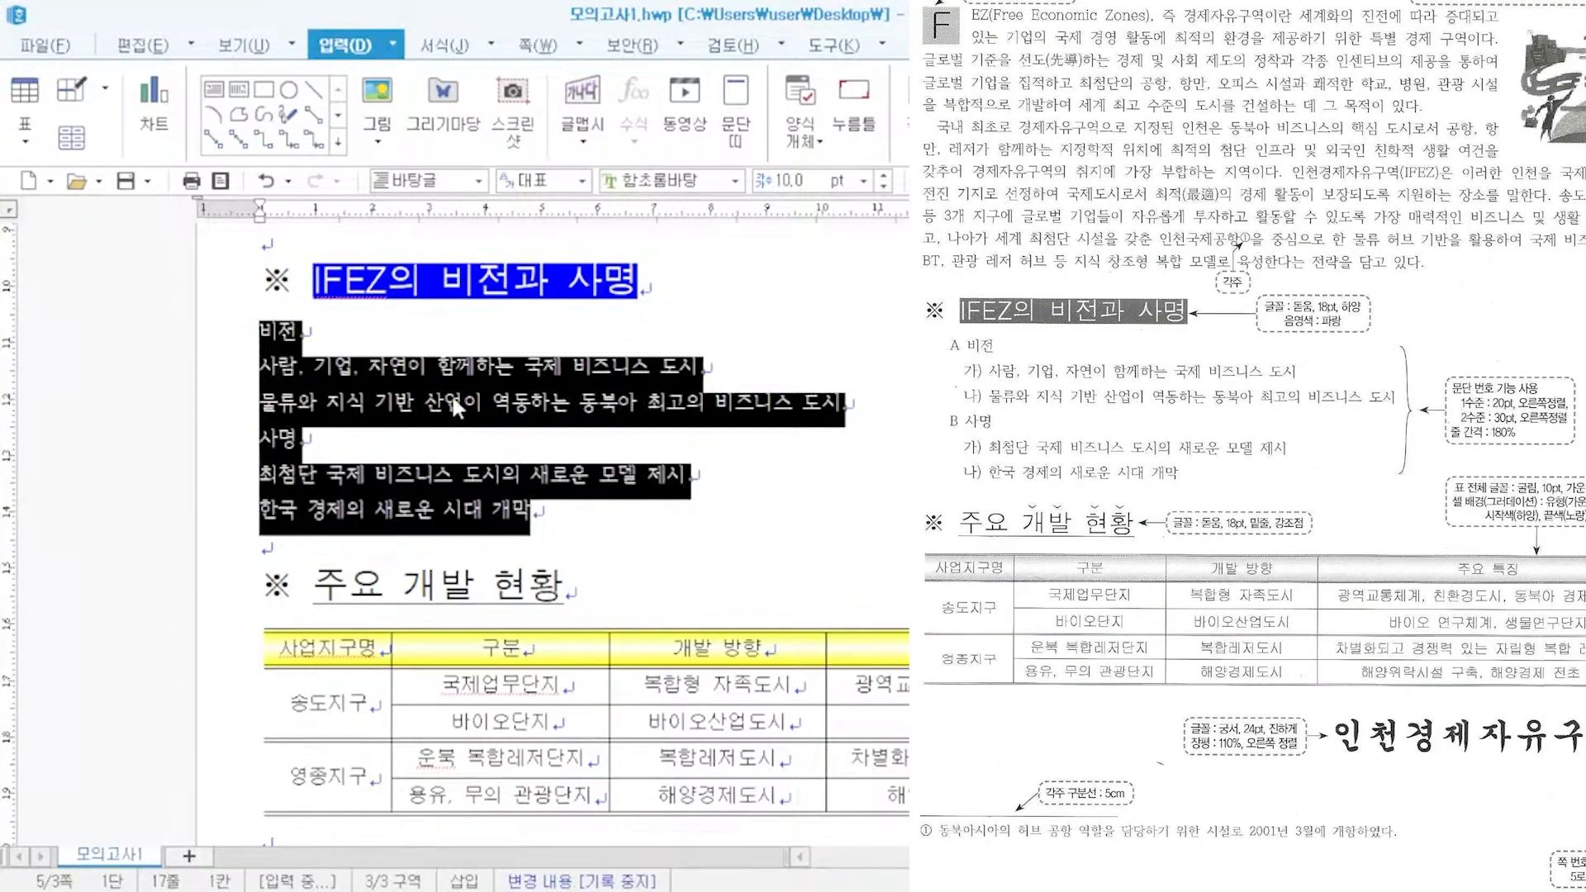
right_click(453, 382)
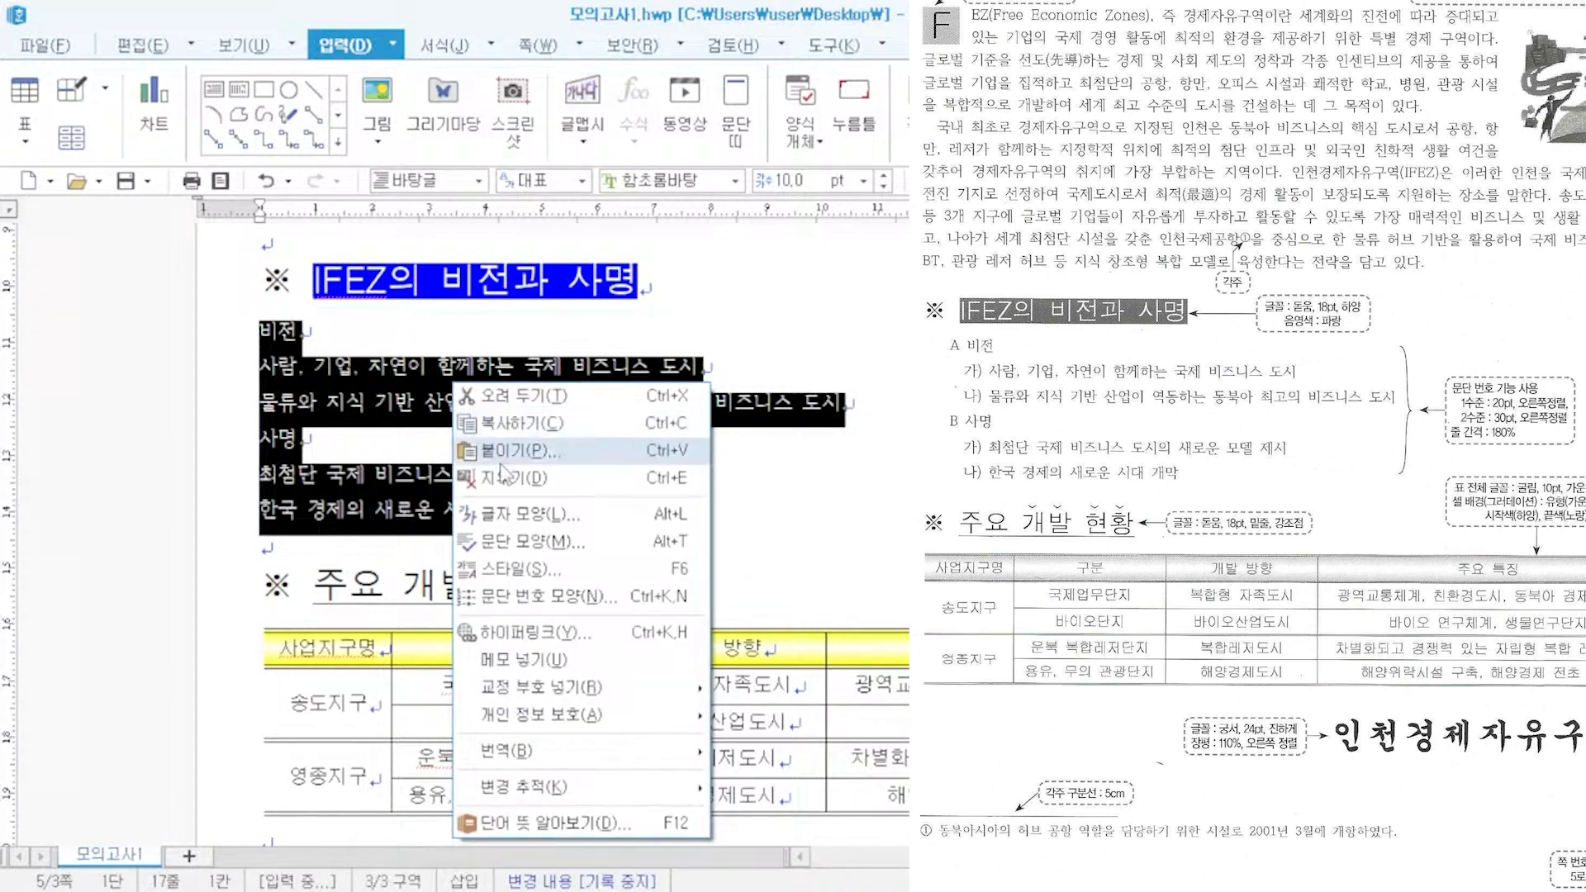
left_click(548, 596)
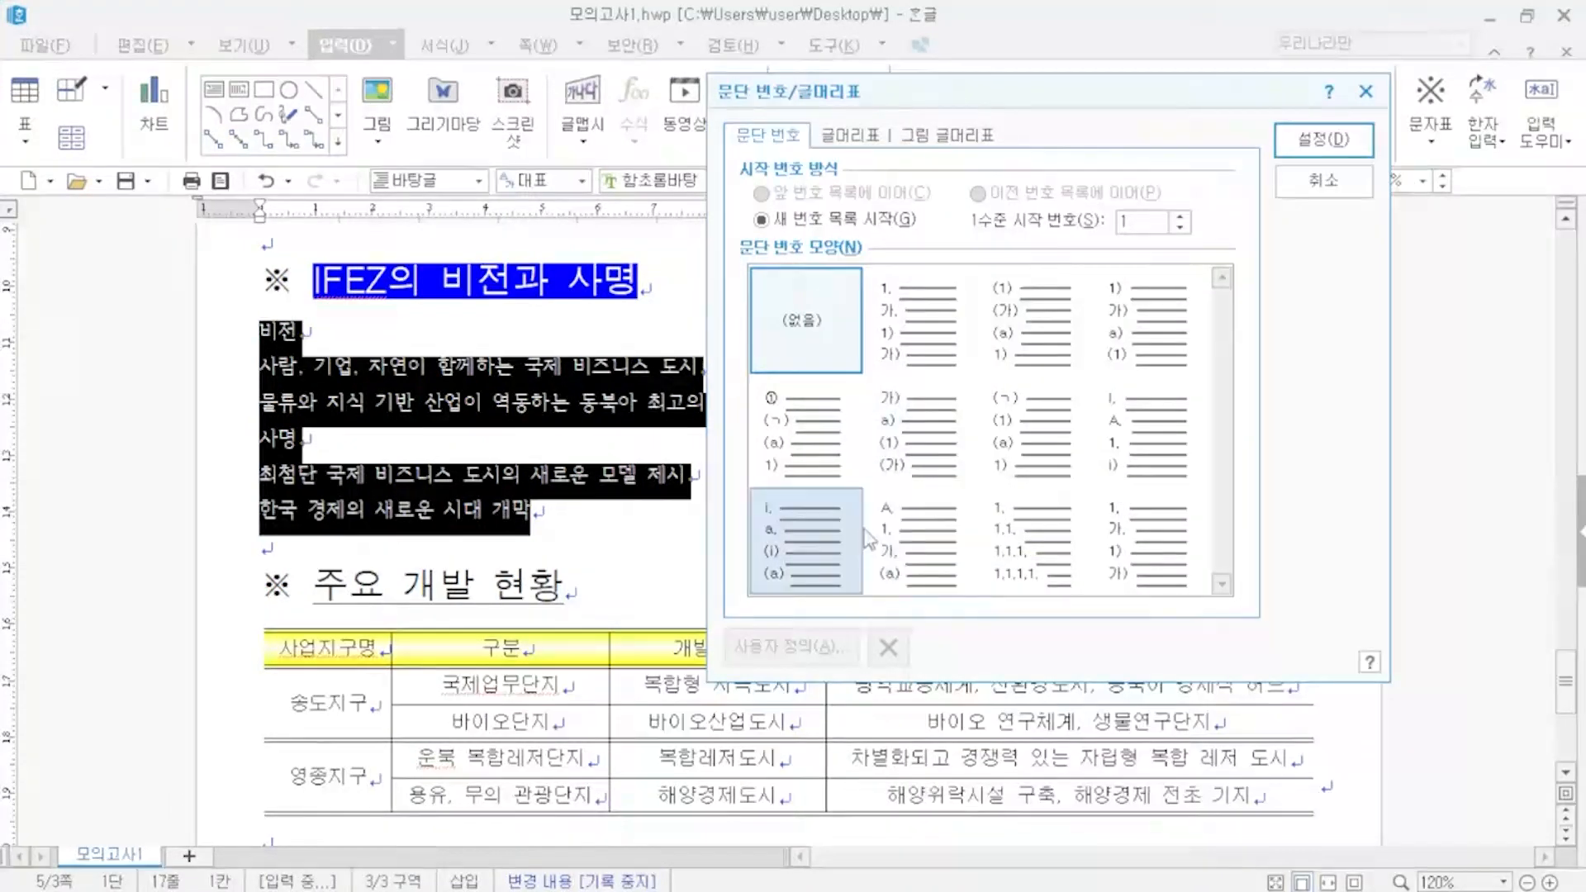
left_click(920, 530)
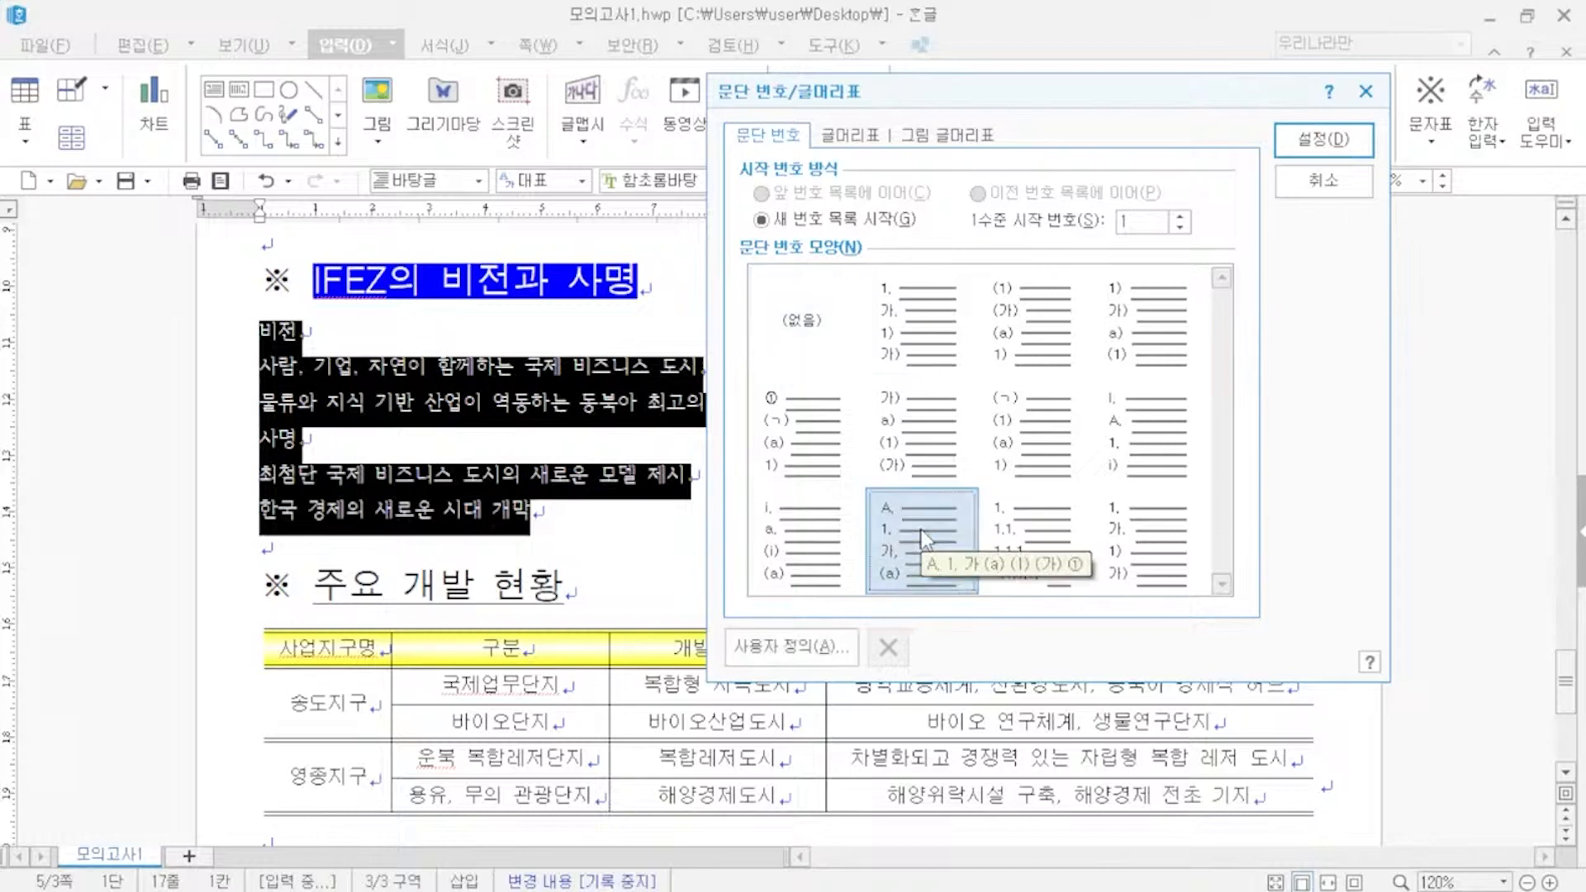
- Customize numbering level 1 with the format ^1 without a period, a 20 pt width adjustment and right alignment (오른쪽)
left_click(762, 645)
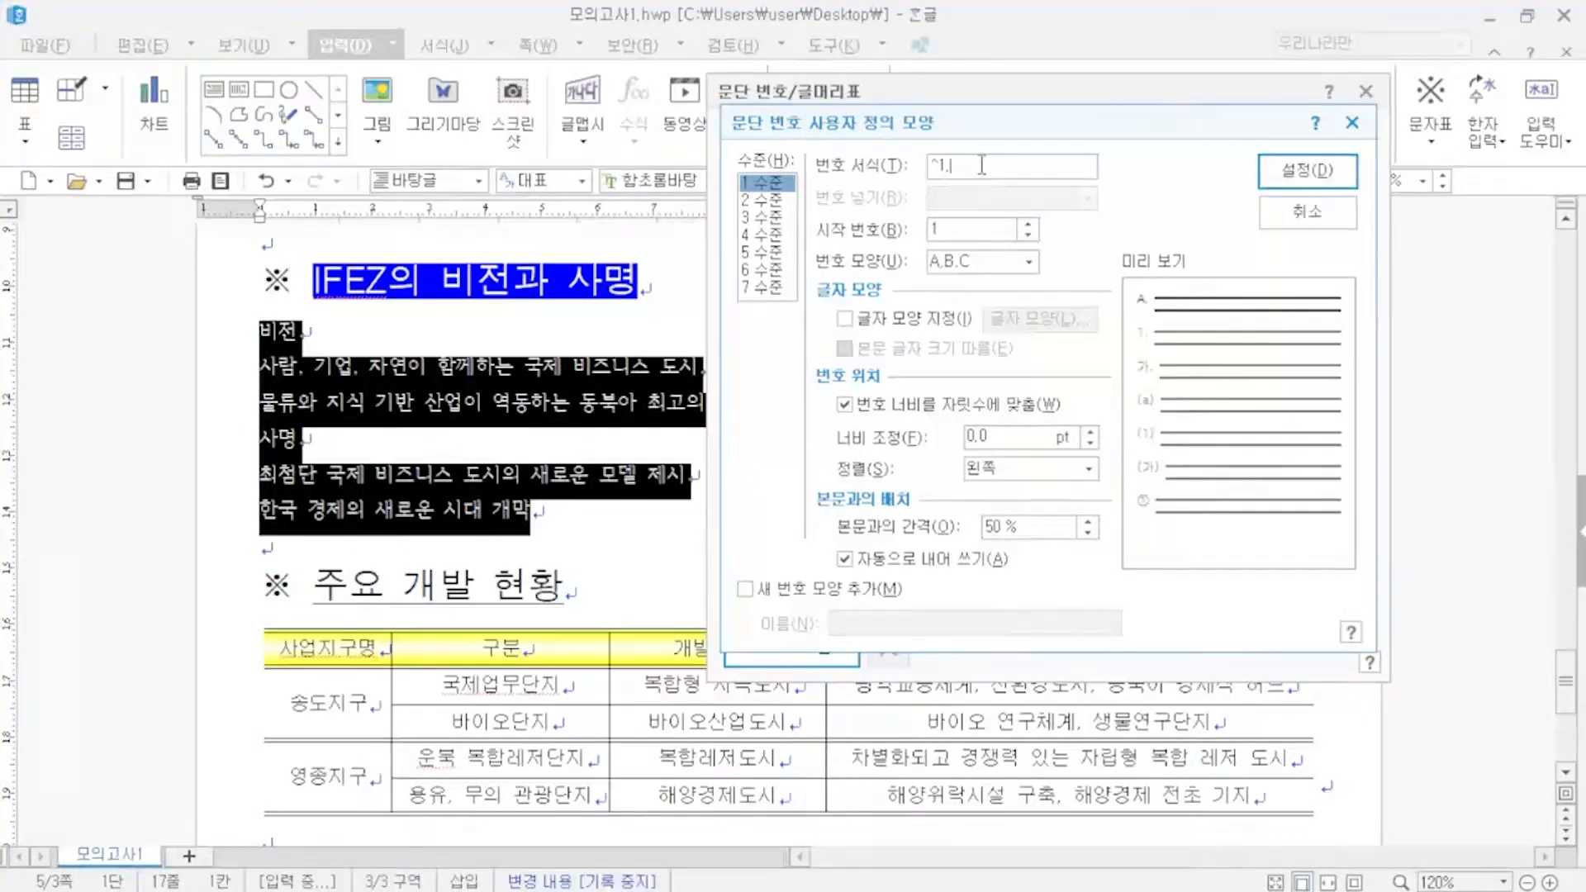
key("BackSpace")
left_click_drag(1012, 438, 815, 432)
type("20")
left_click(970, 468)
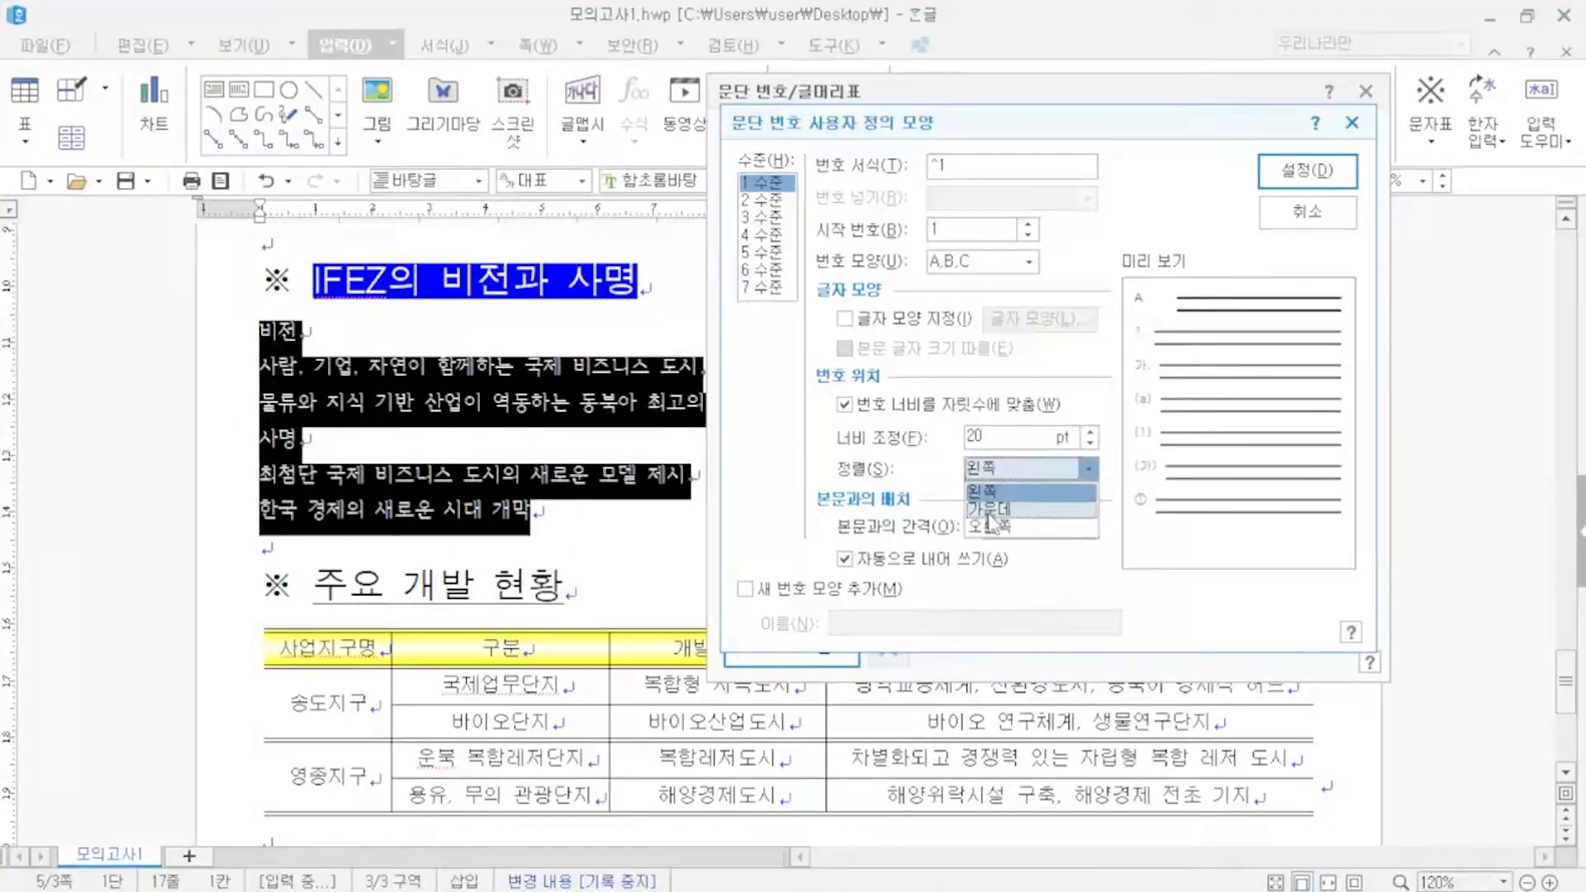
left_click(991, 504)
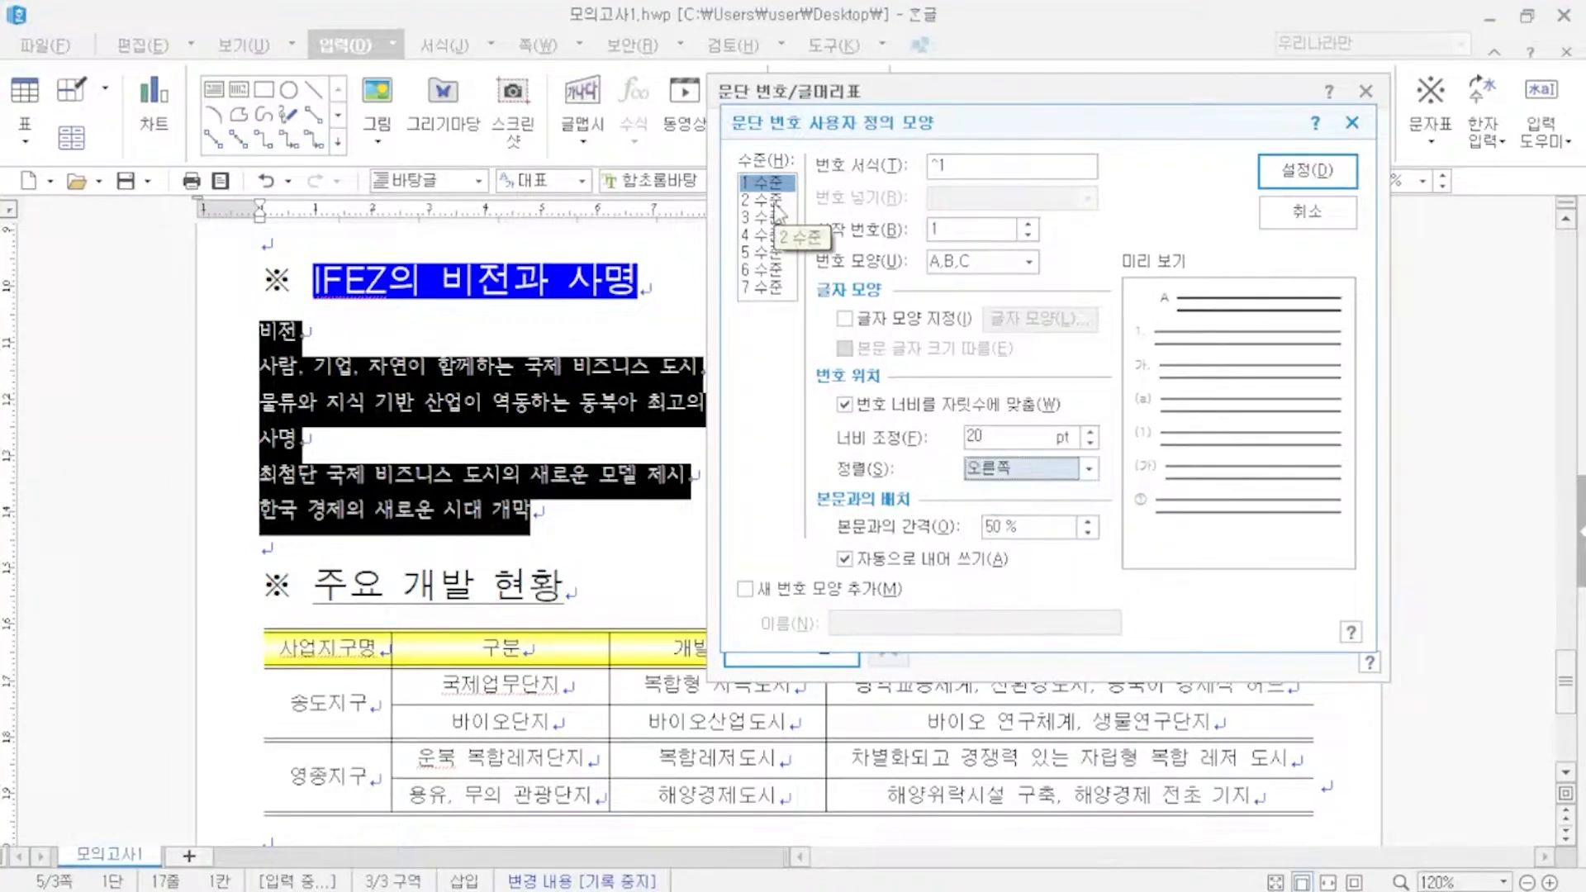
- Customize level 2 with 가,나,다 numbering, format ^2), 30 pt width adjustment and right alignment, and apply the numbering to the lines
left_click(789, 204)
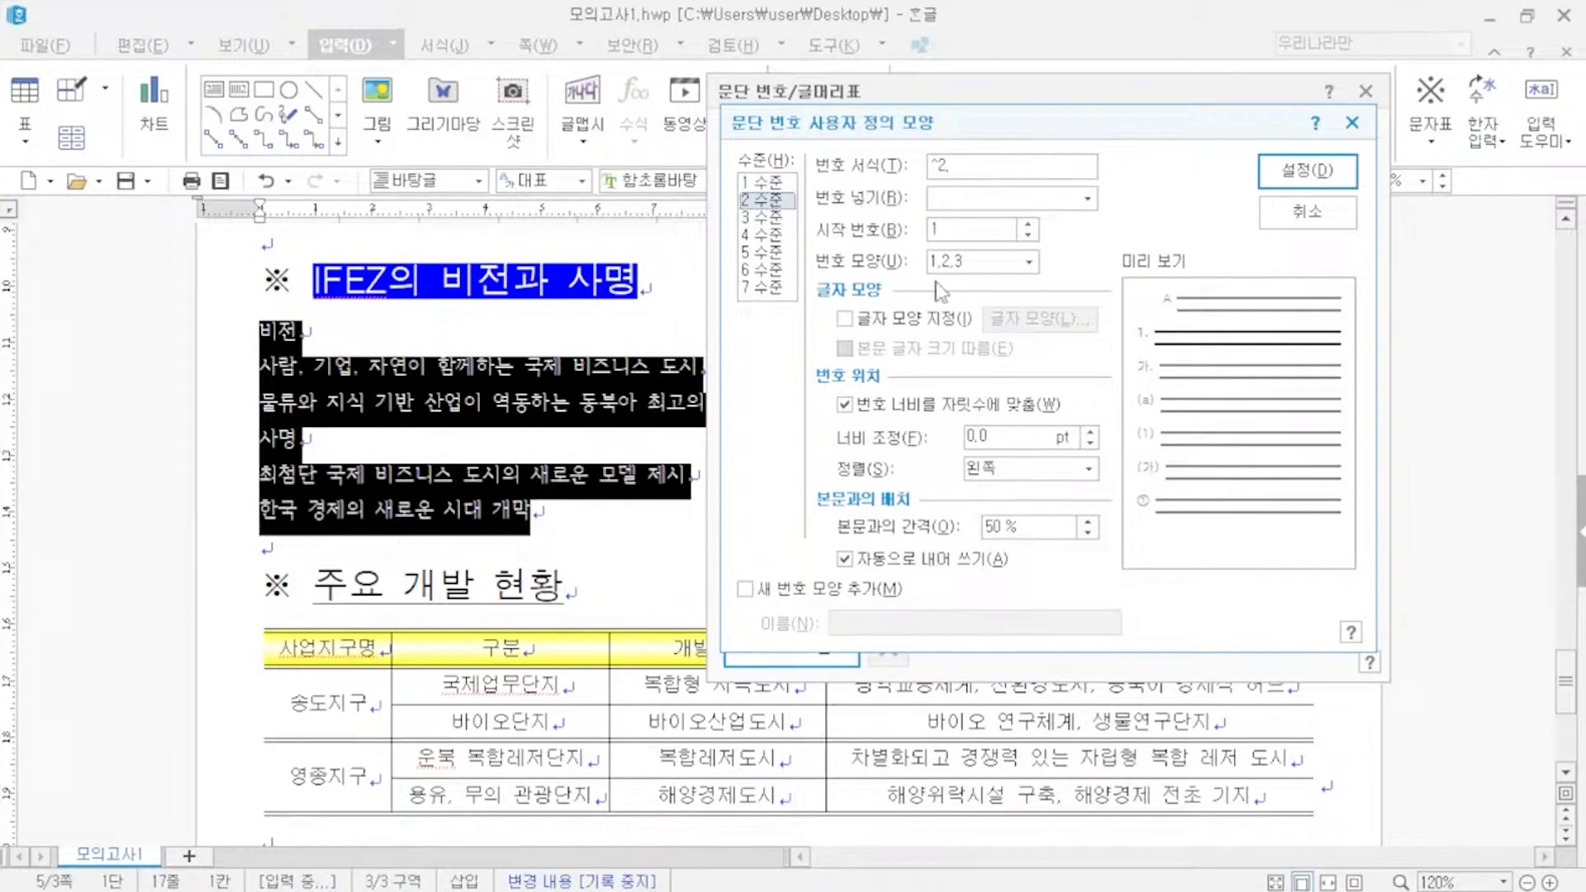
left_click(983, 263)
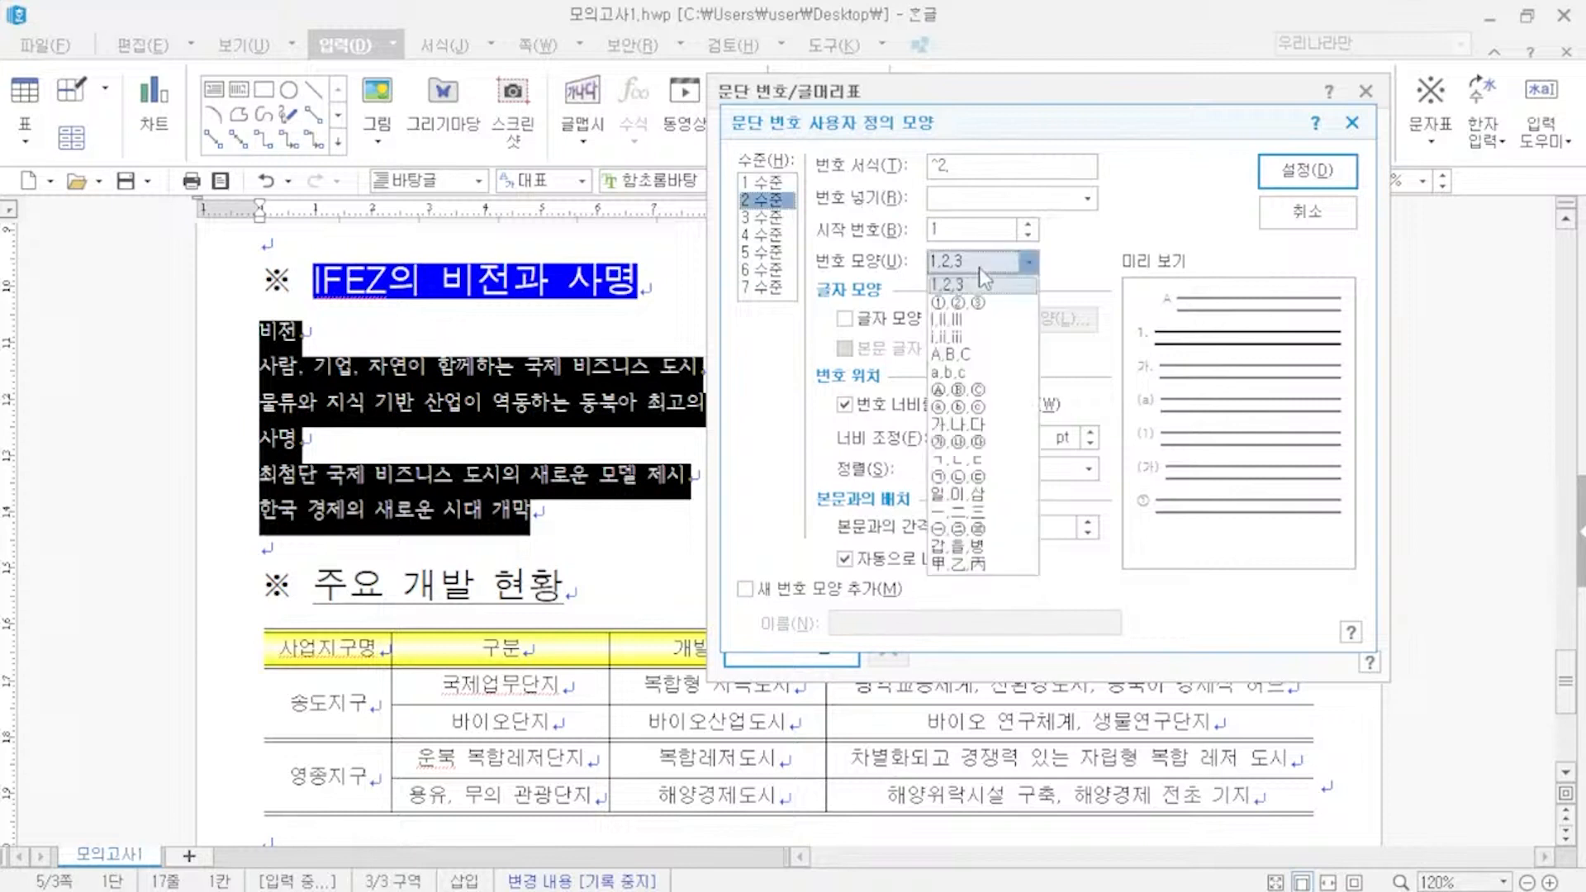
left_click(960, 424)
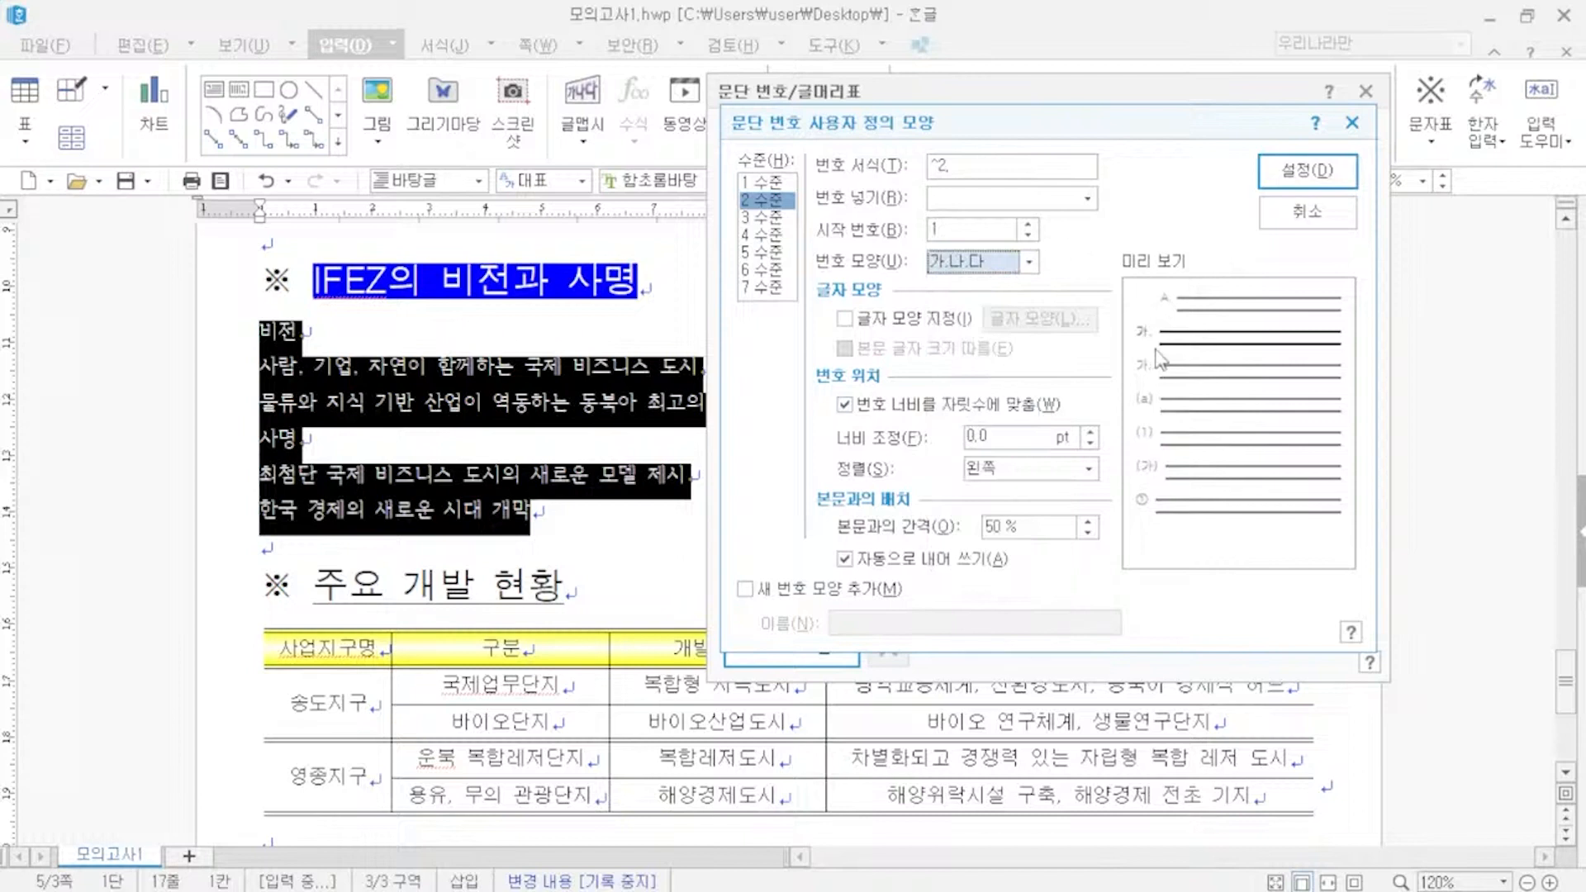
left_click(1036, 175)
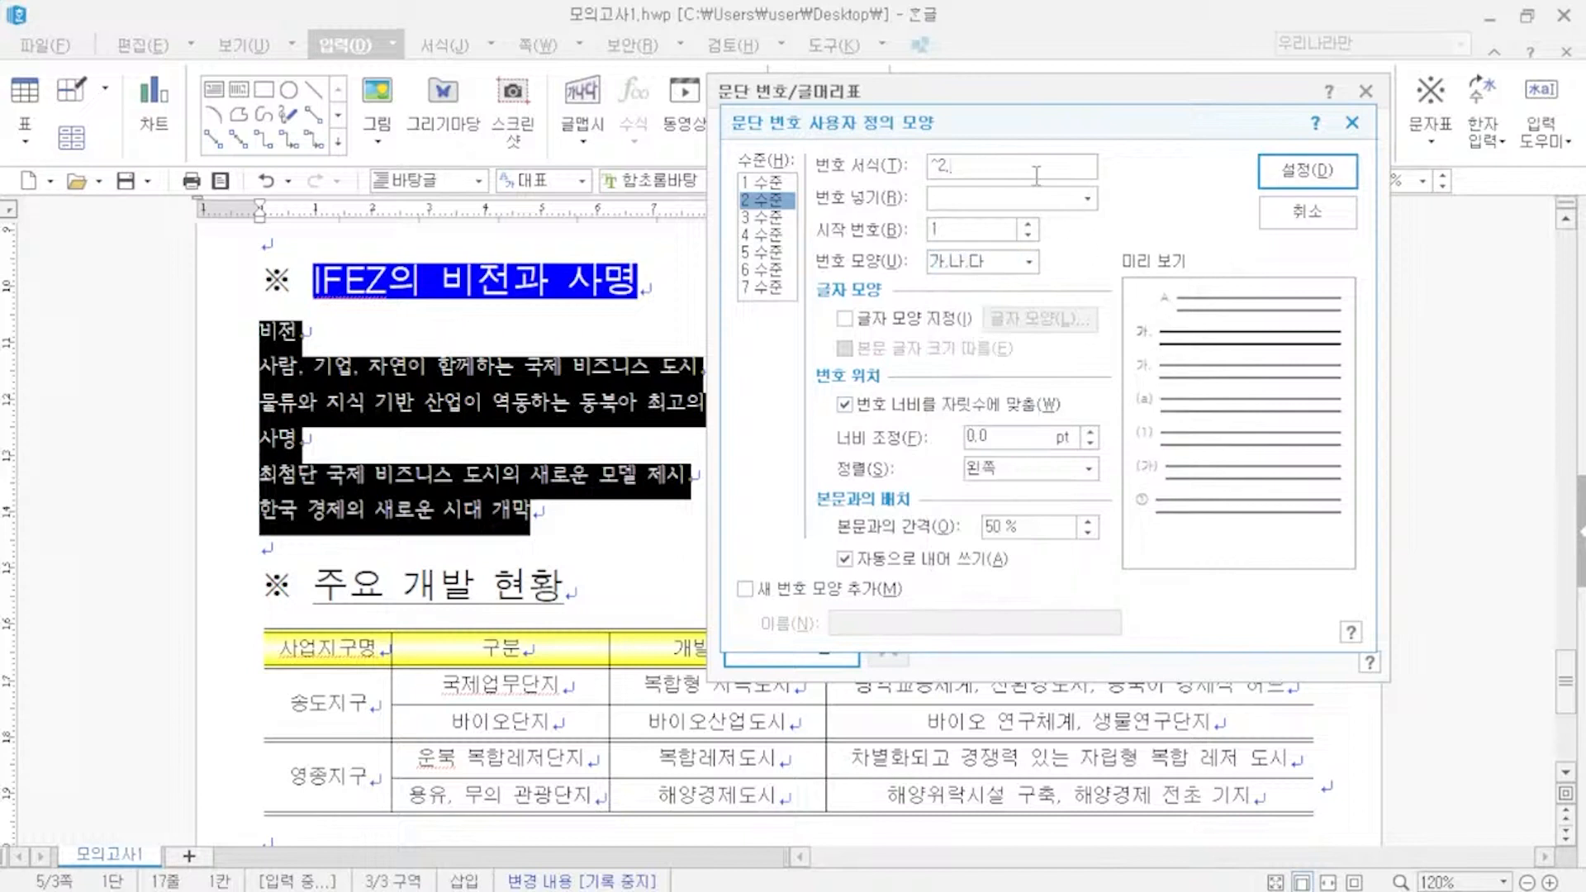
key("BackSpace")
key("alt+f")
type("30")
left_click(1001, 469)
left_click(1019, 512)
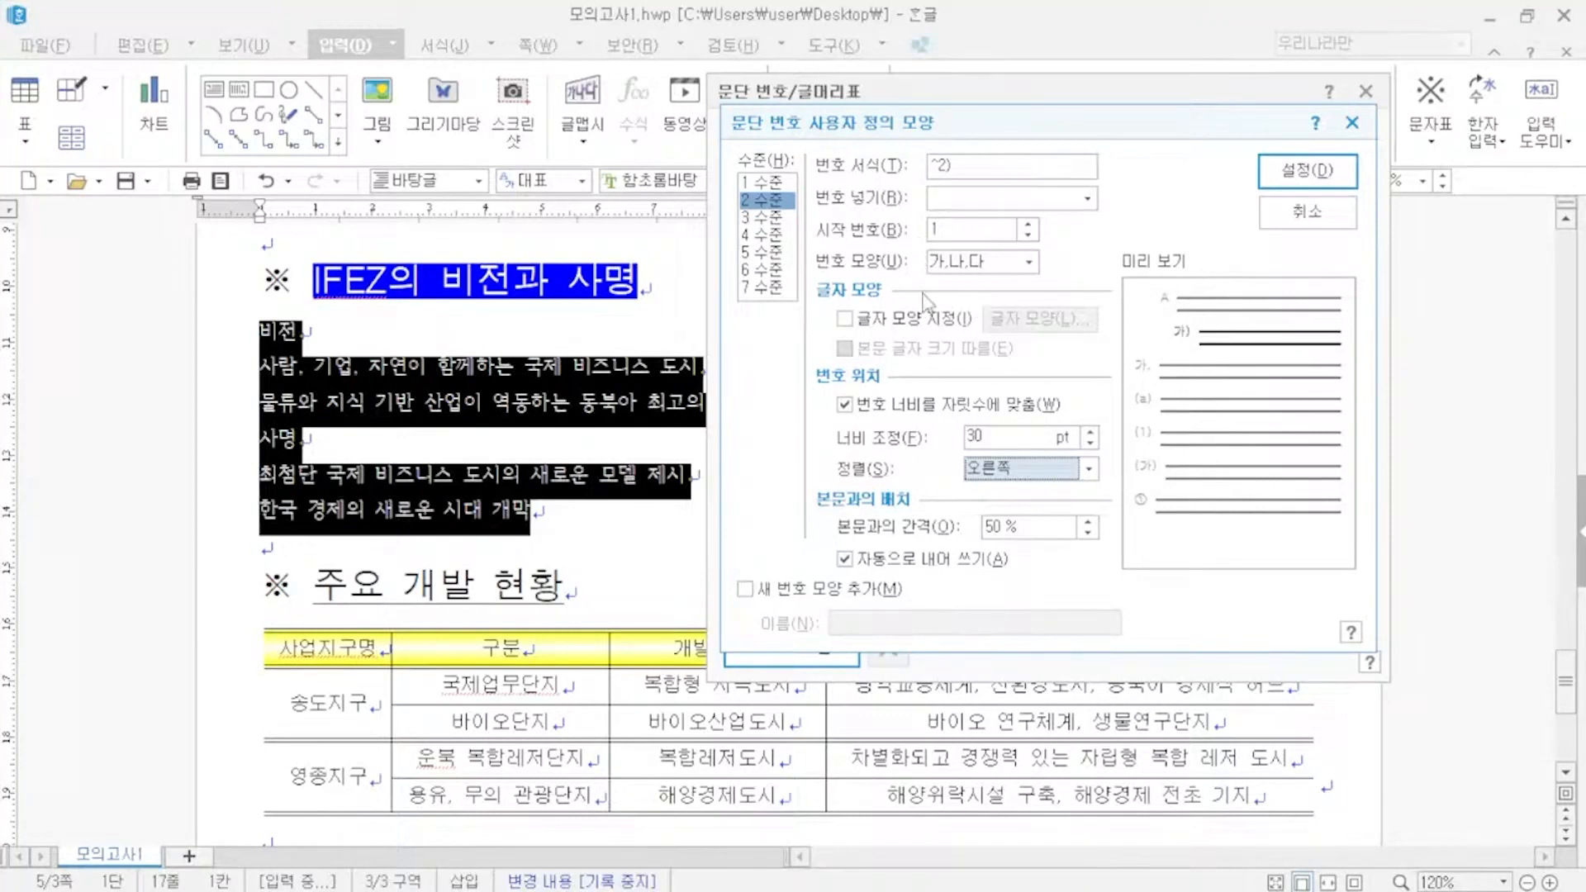
left_click(1278, 175)
left_click(1301, 165)
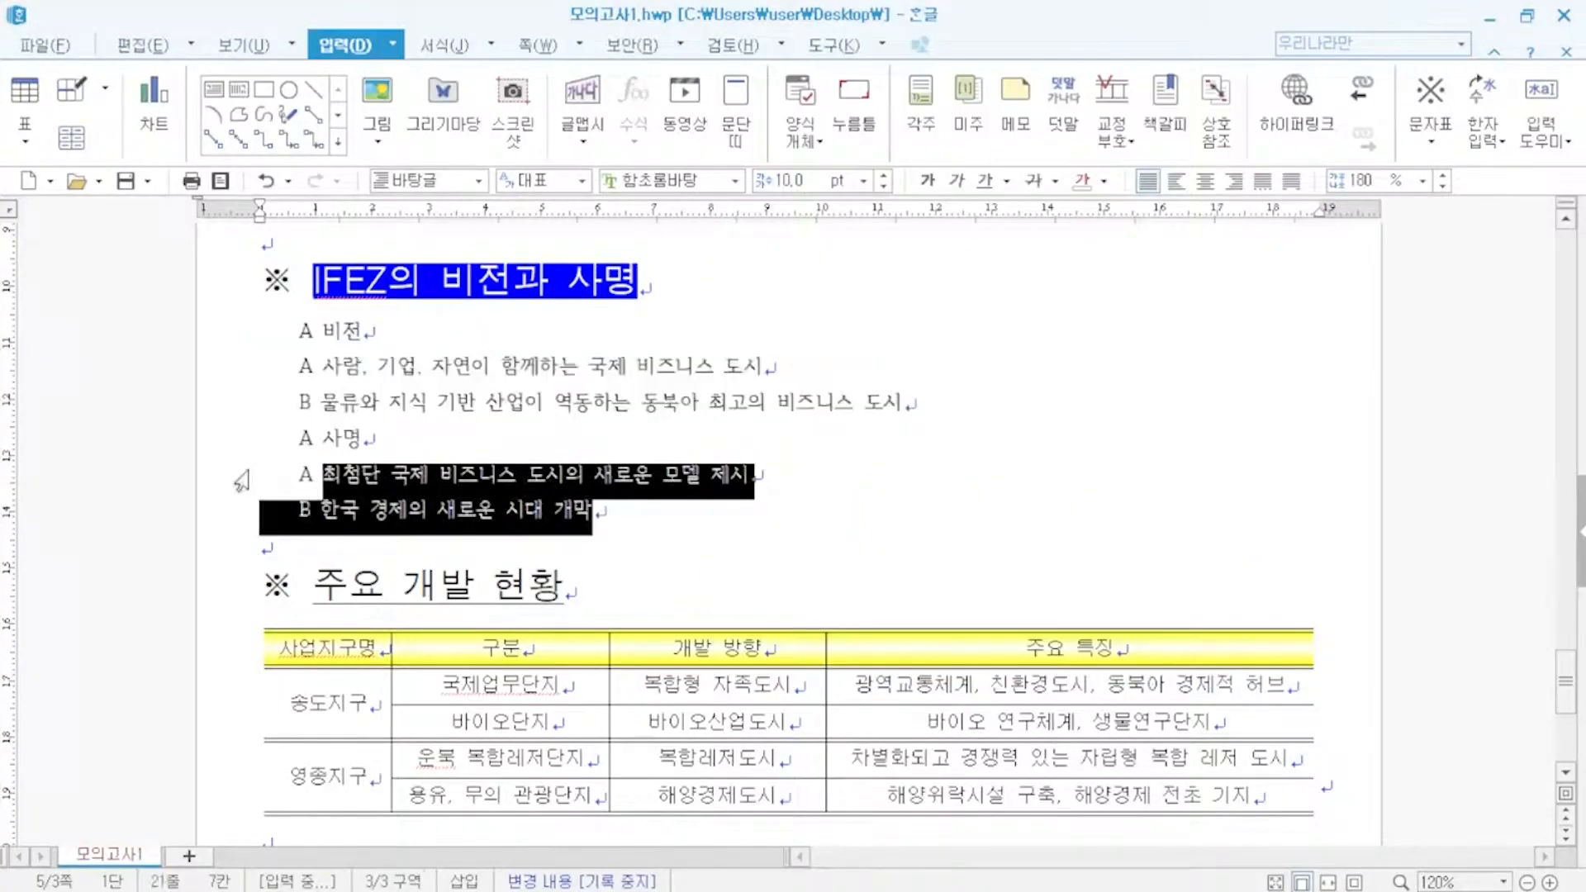
- Demote the two lines under 비전 and the two lines under 사명 to numbering level 2
left_click(829, 490)
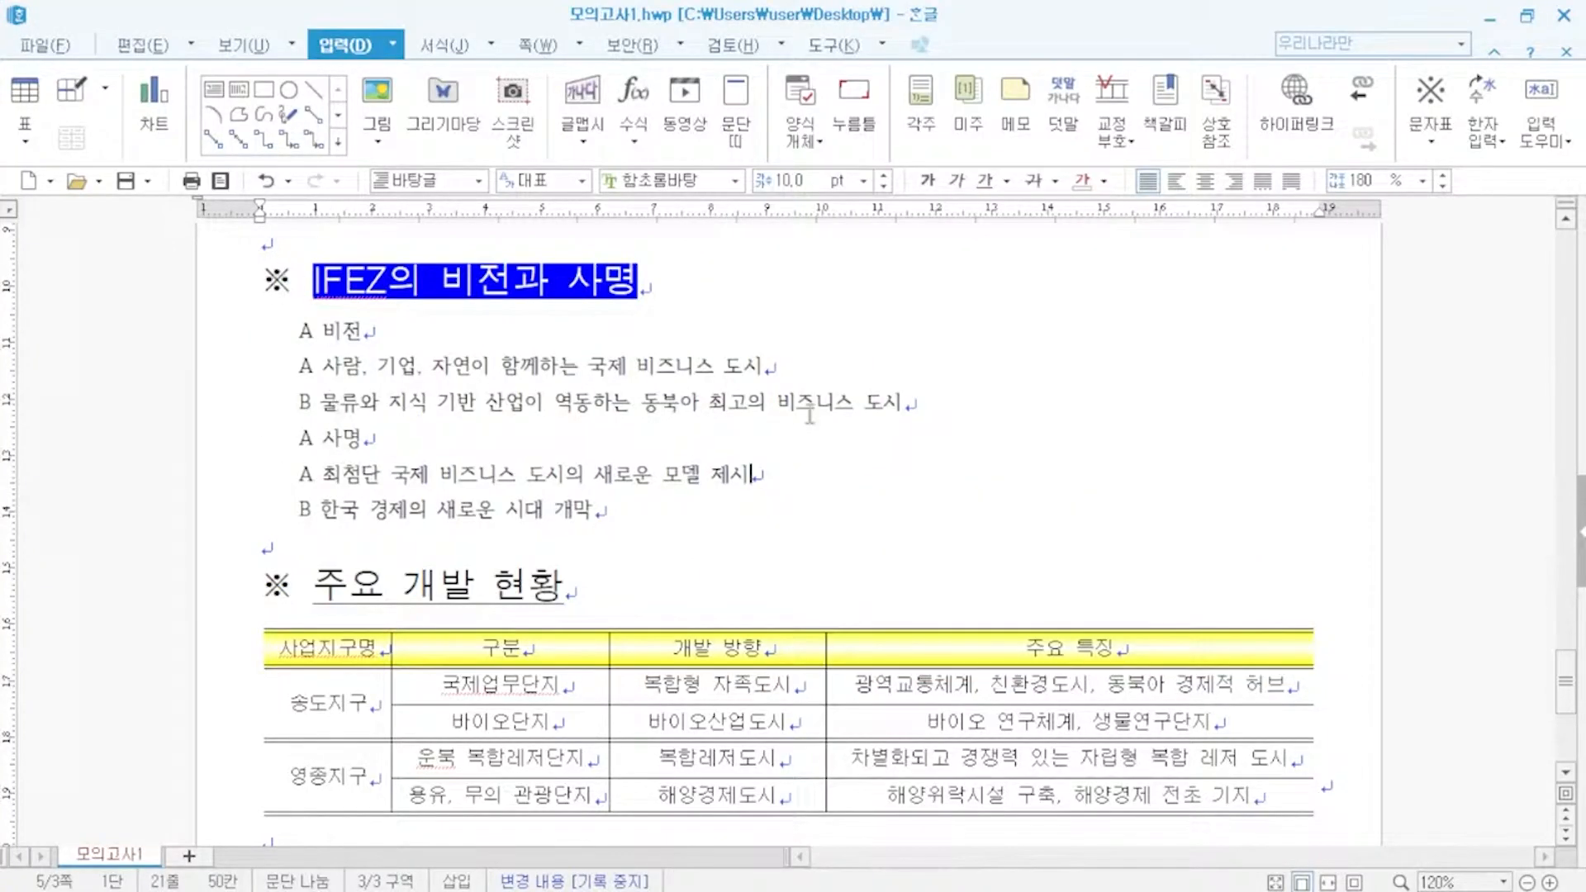
left_click_drag(908, 405, 248, 371)
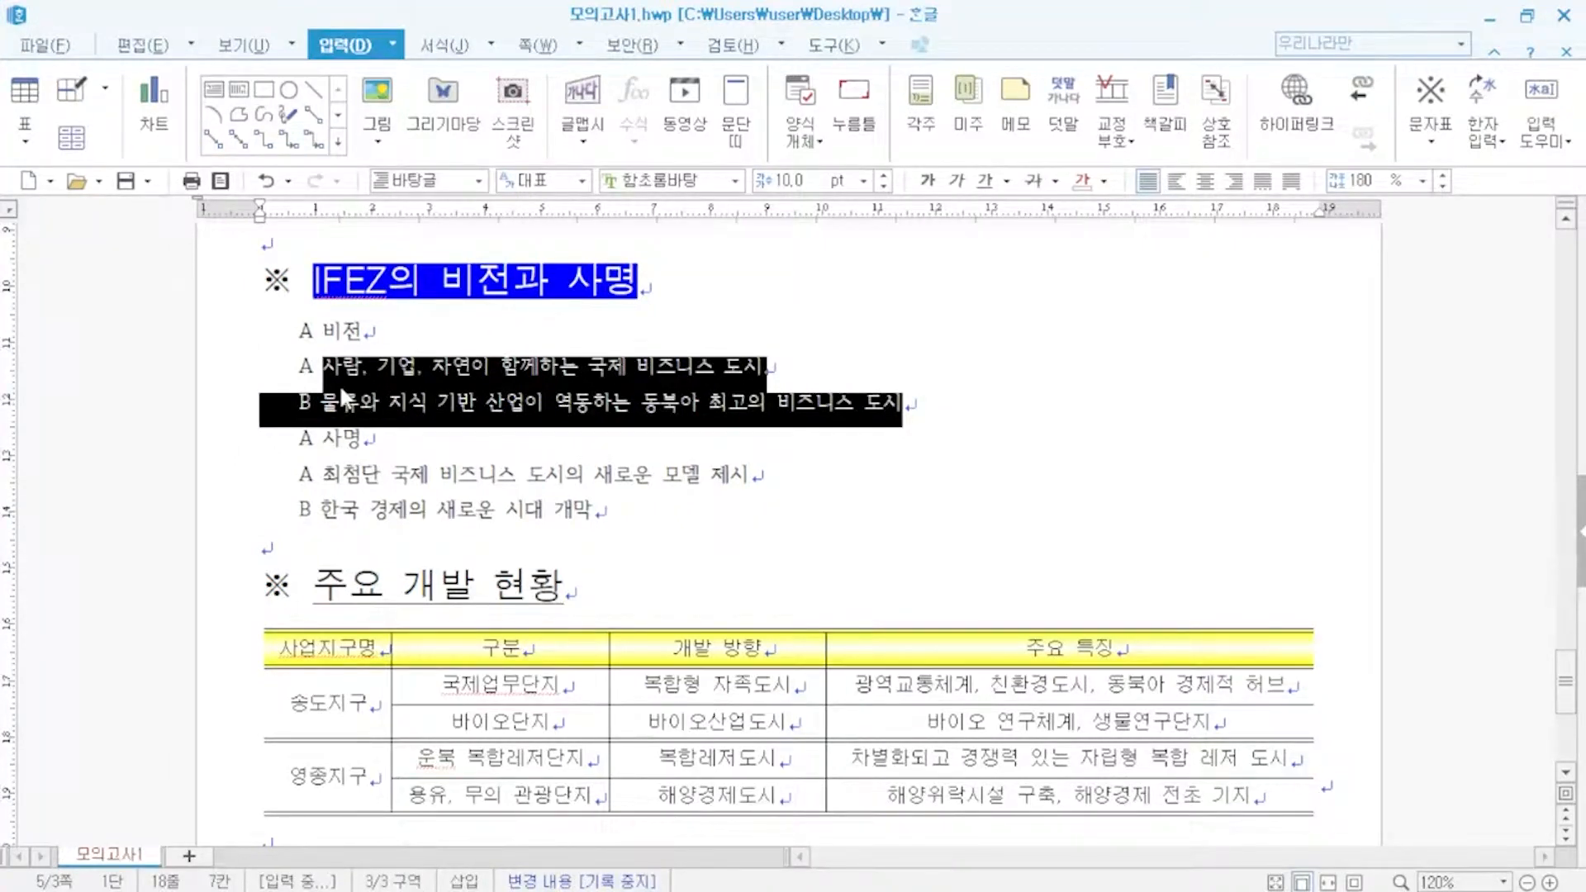
key("ctrl+KP_Add")
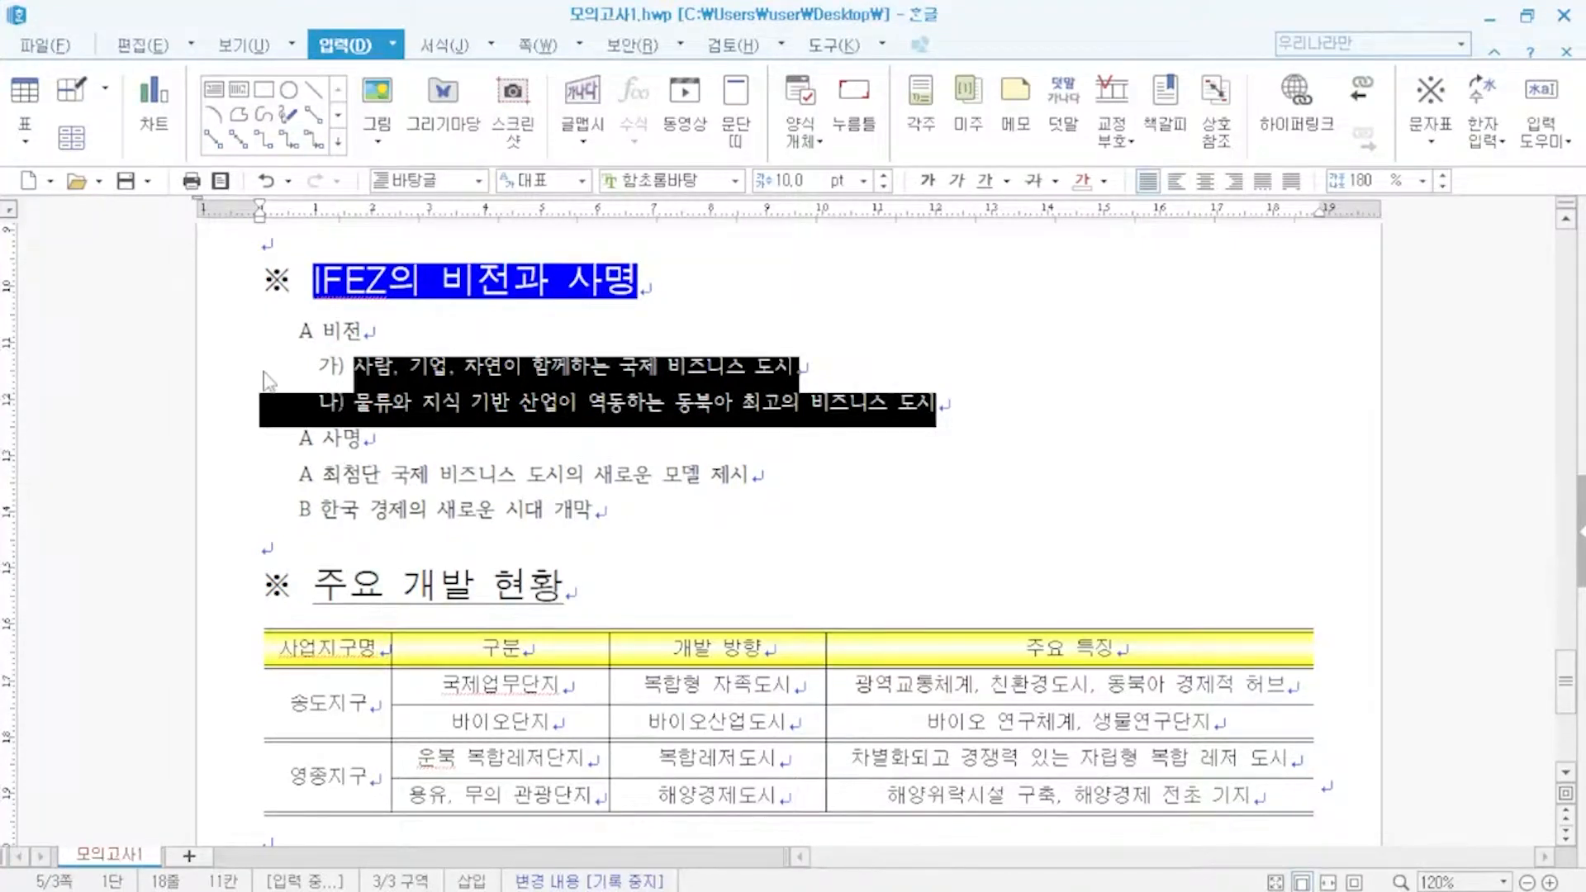
left_click_drag(621, 517, 305, 491)
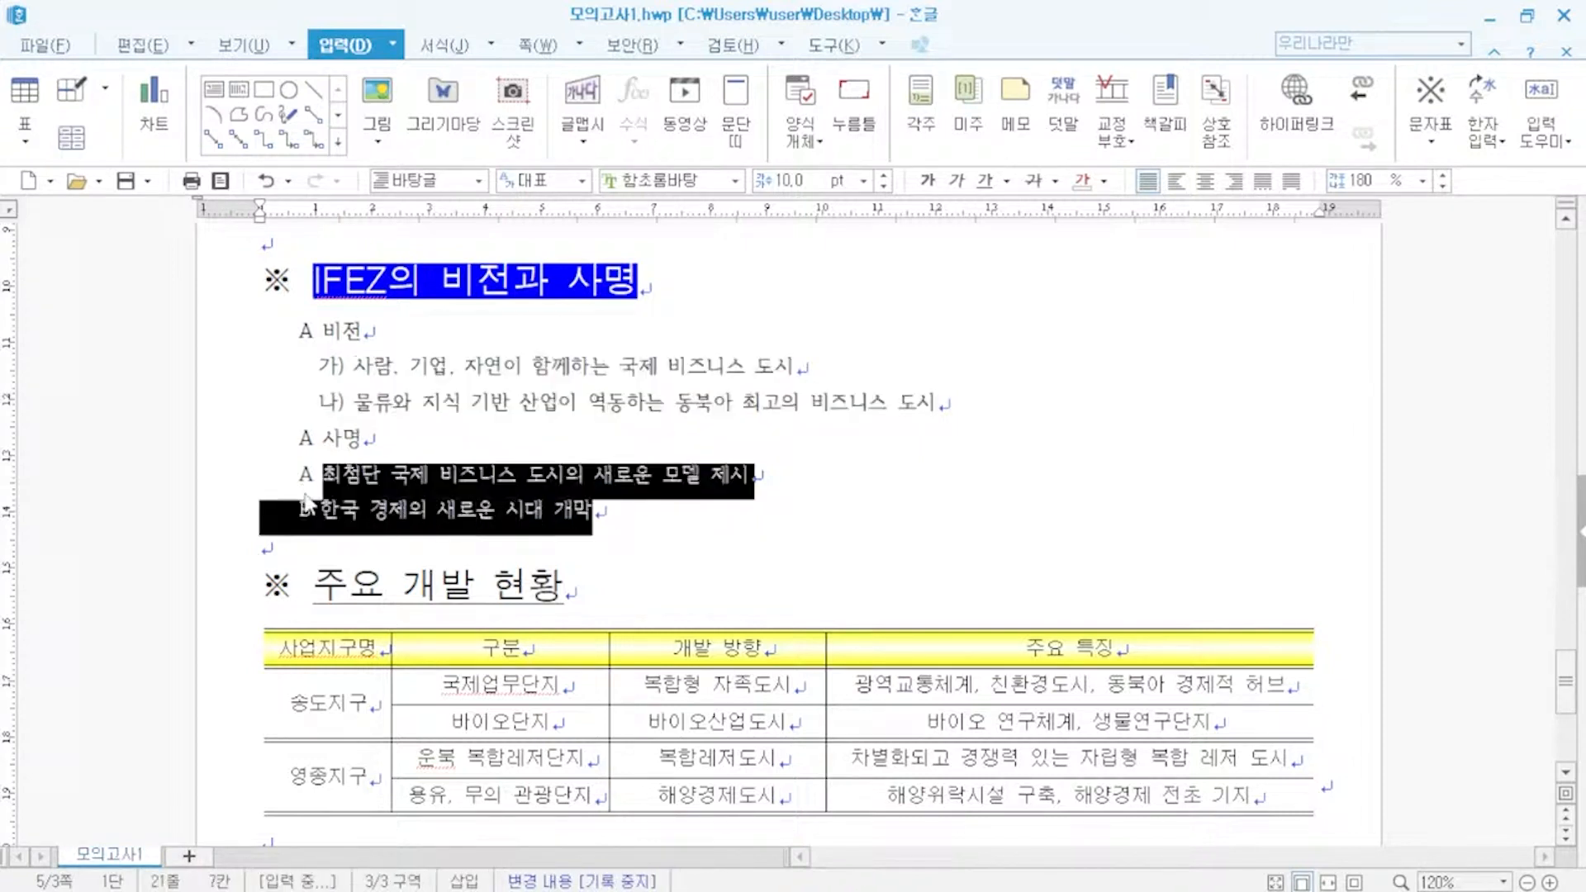
key("ctrl+KP_Add")
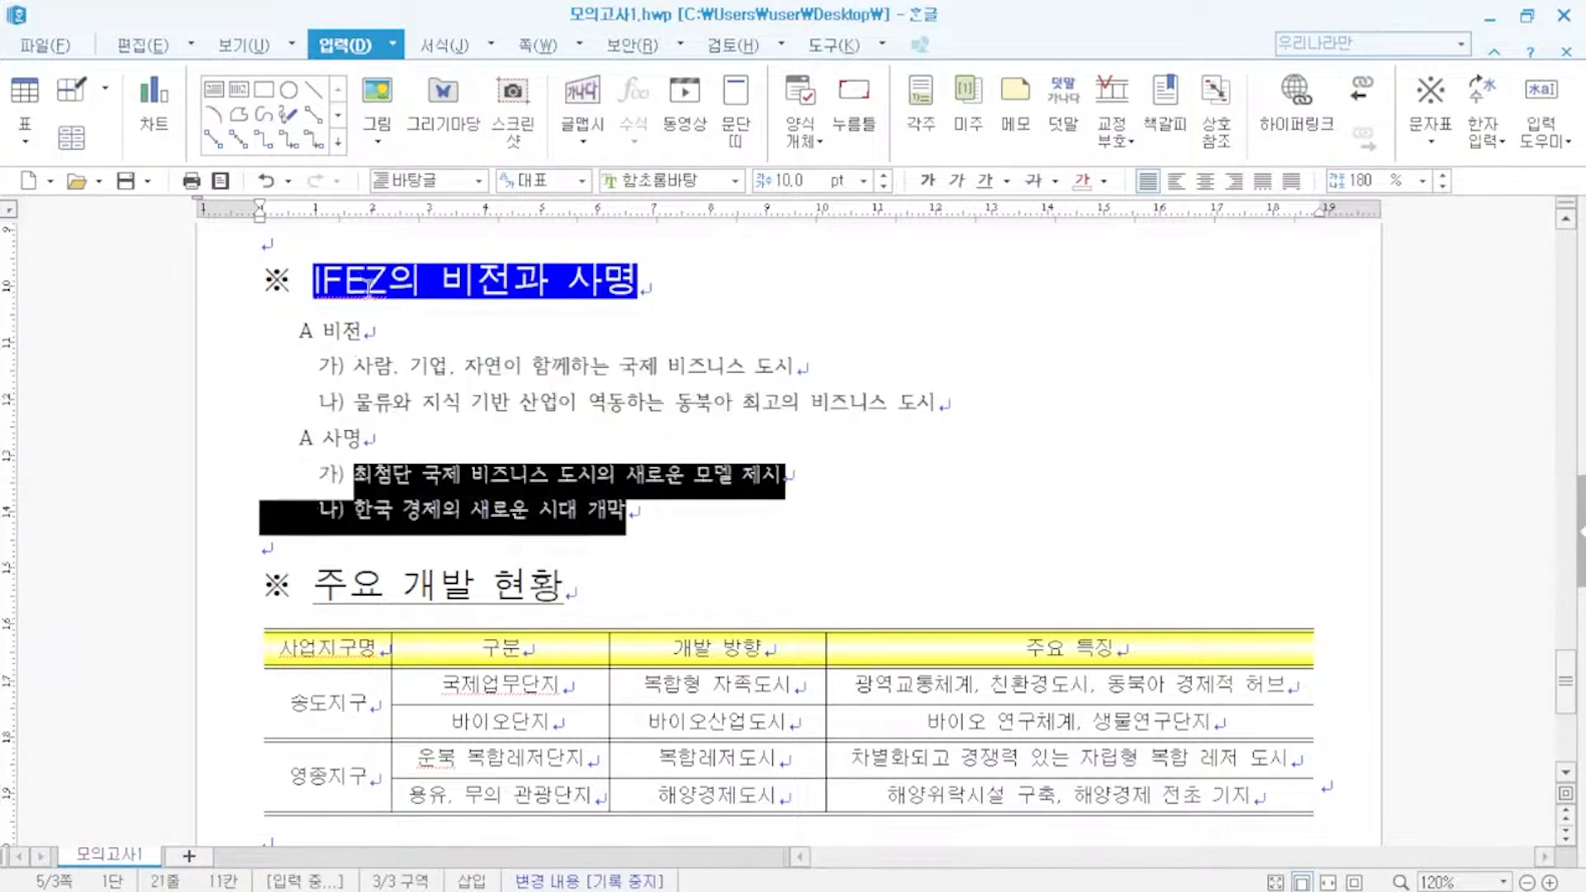
left_click(793, 537)
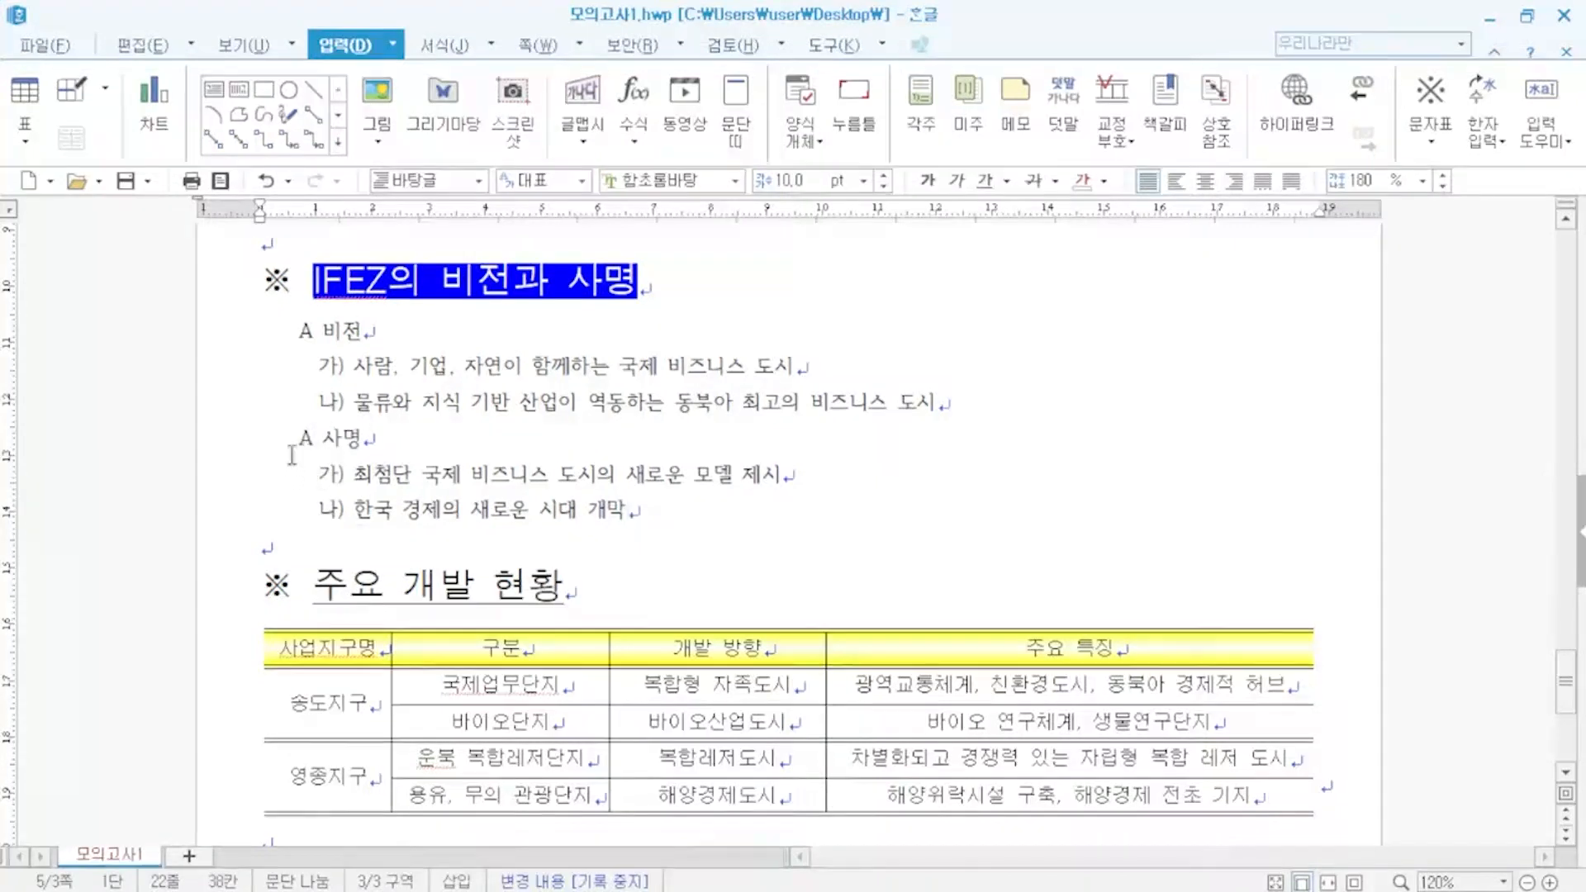
- Set the level 1 start number of the 사명 line's new number list to 2
left_click(338, 447)
key("F9")
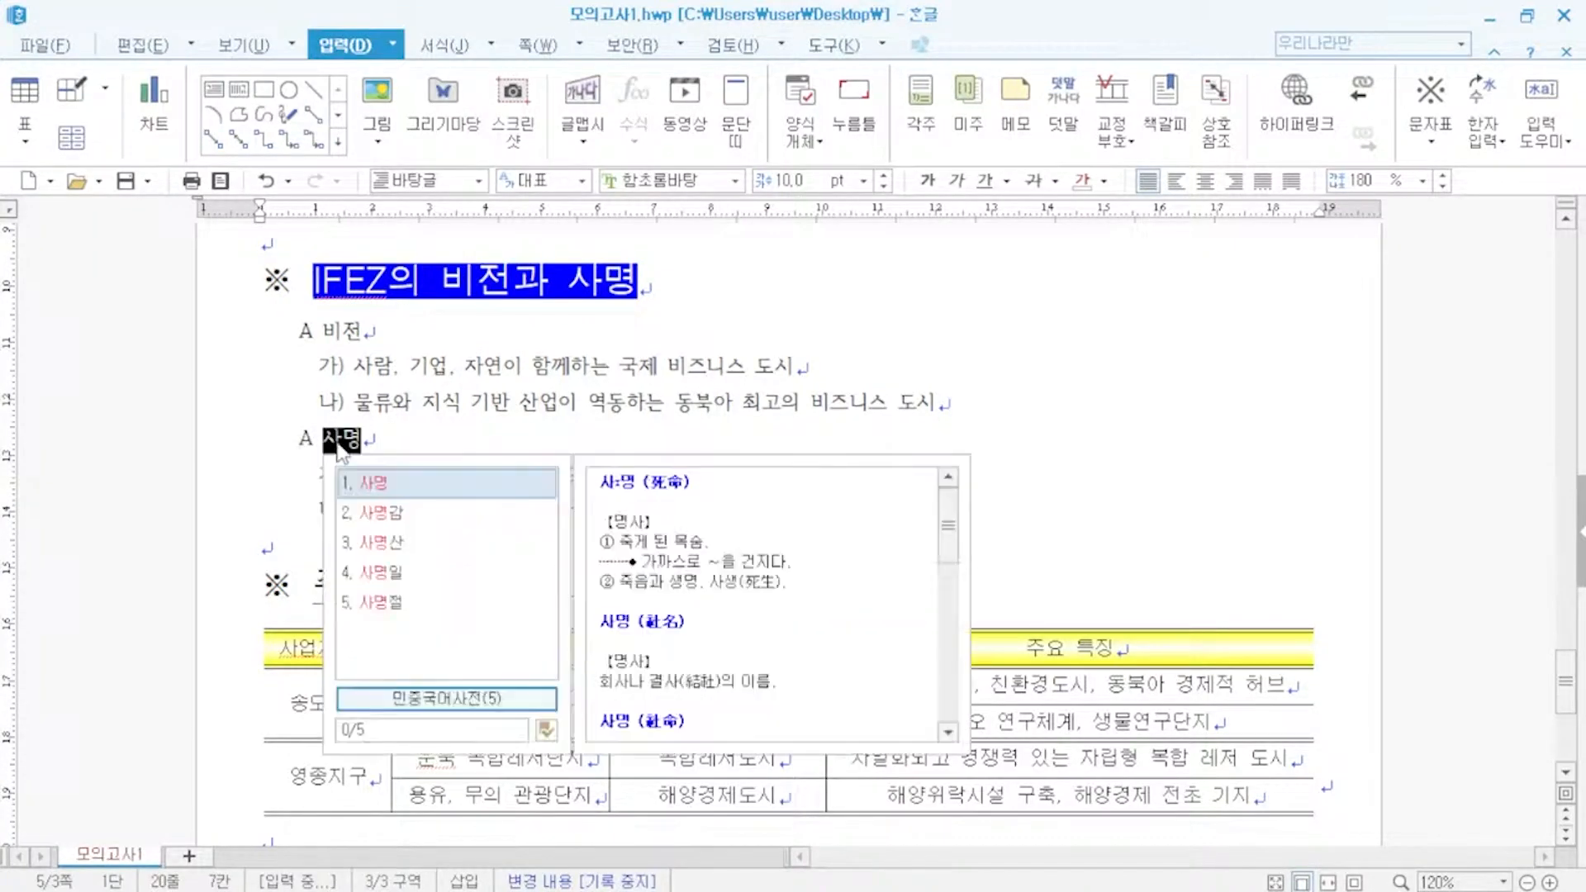
key("Escape")
right_click(337, 451)
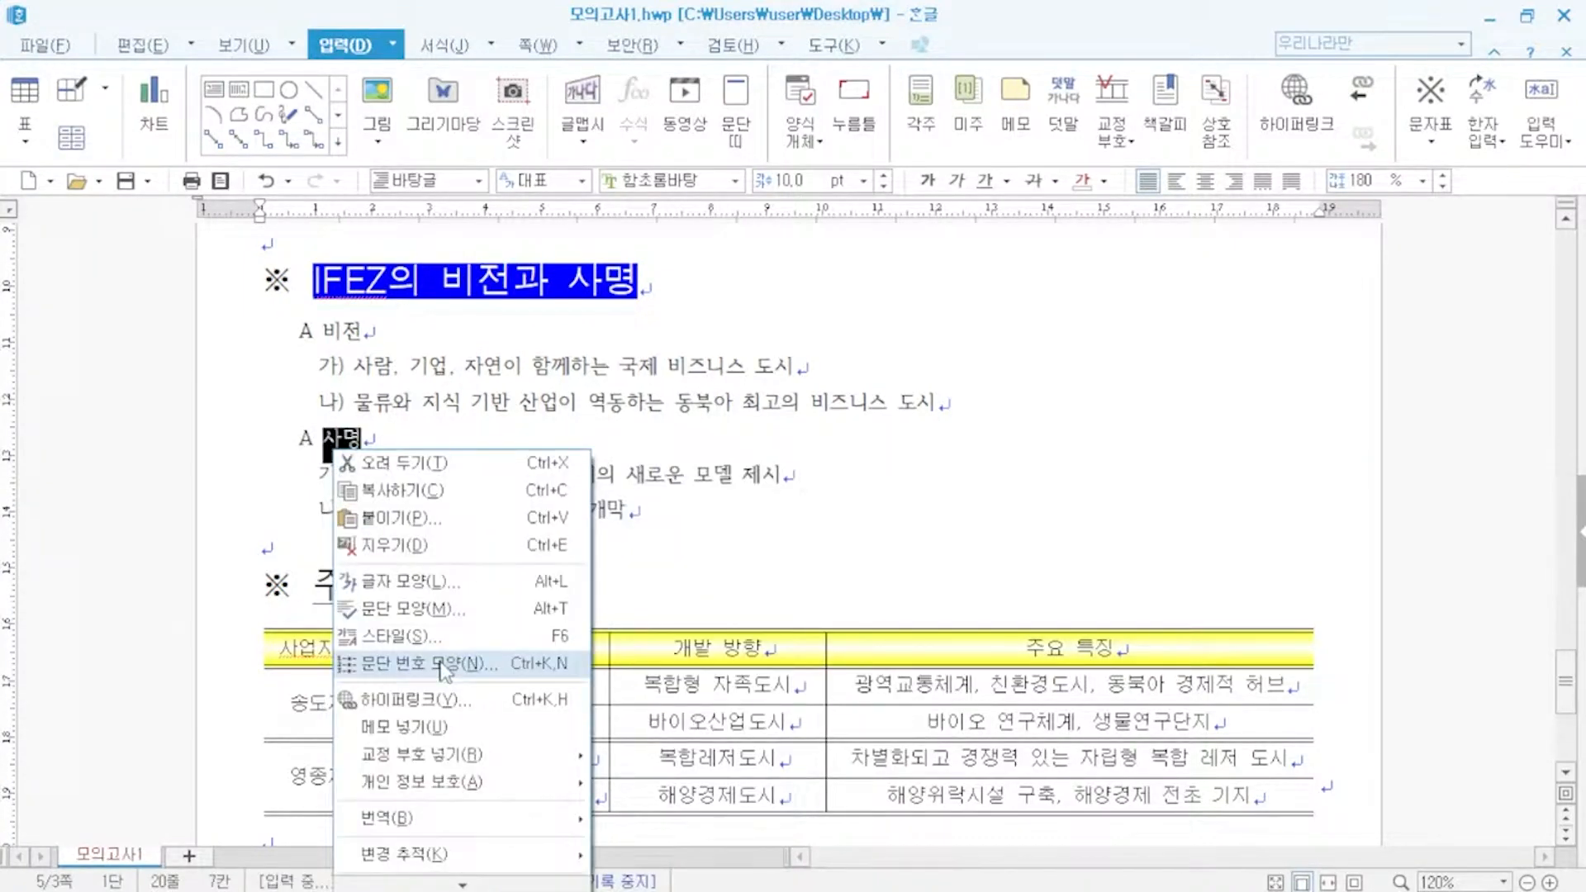
left_click(442, 663)
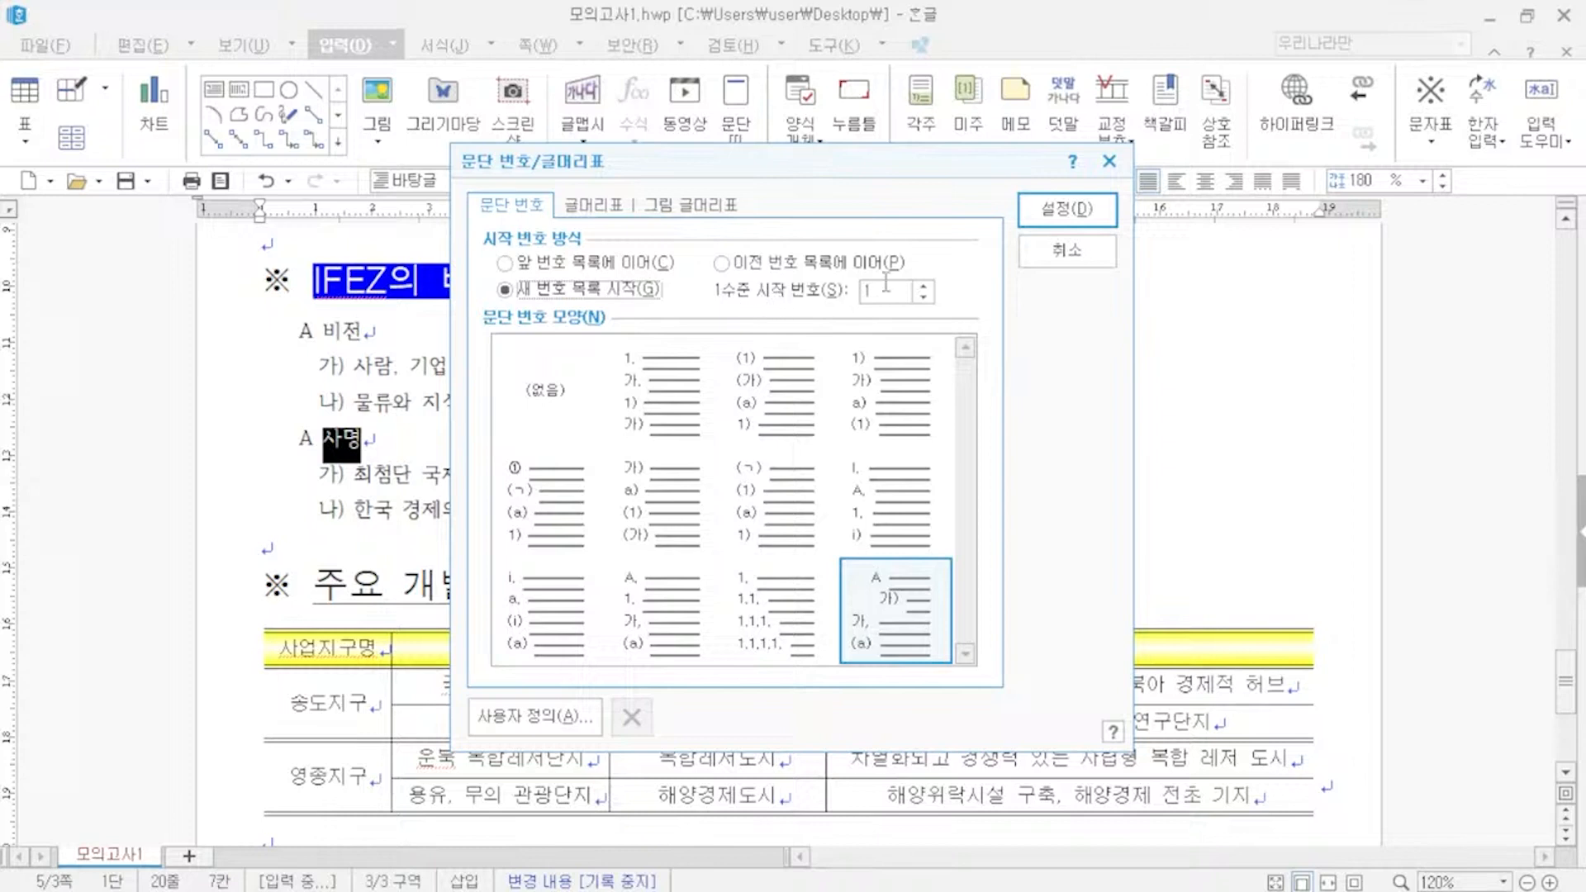
left_click(923, 285)
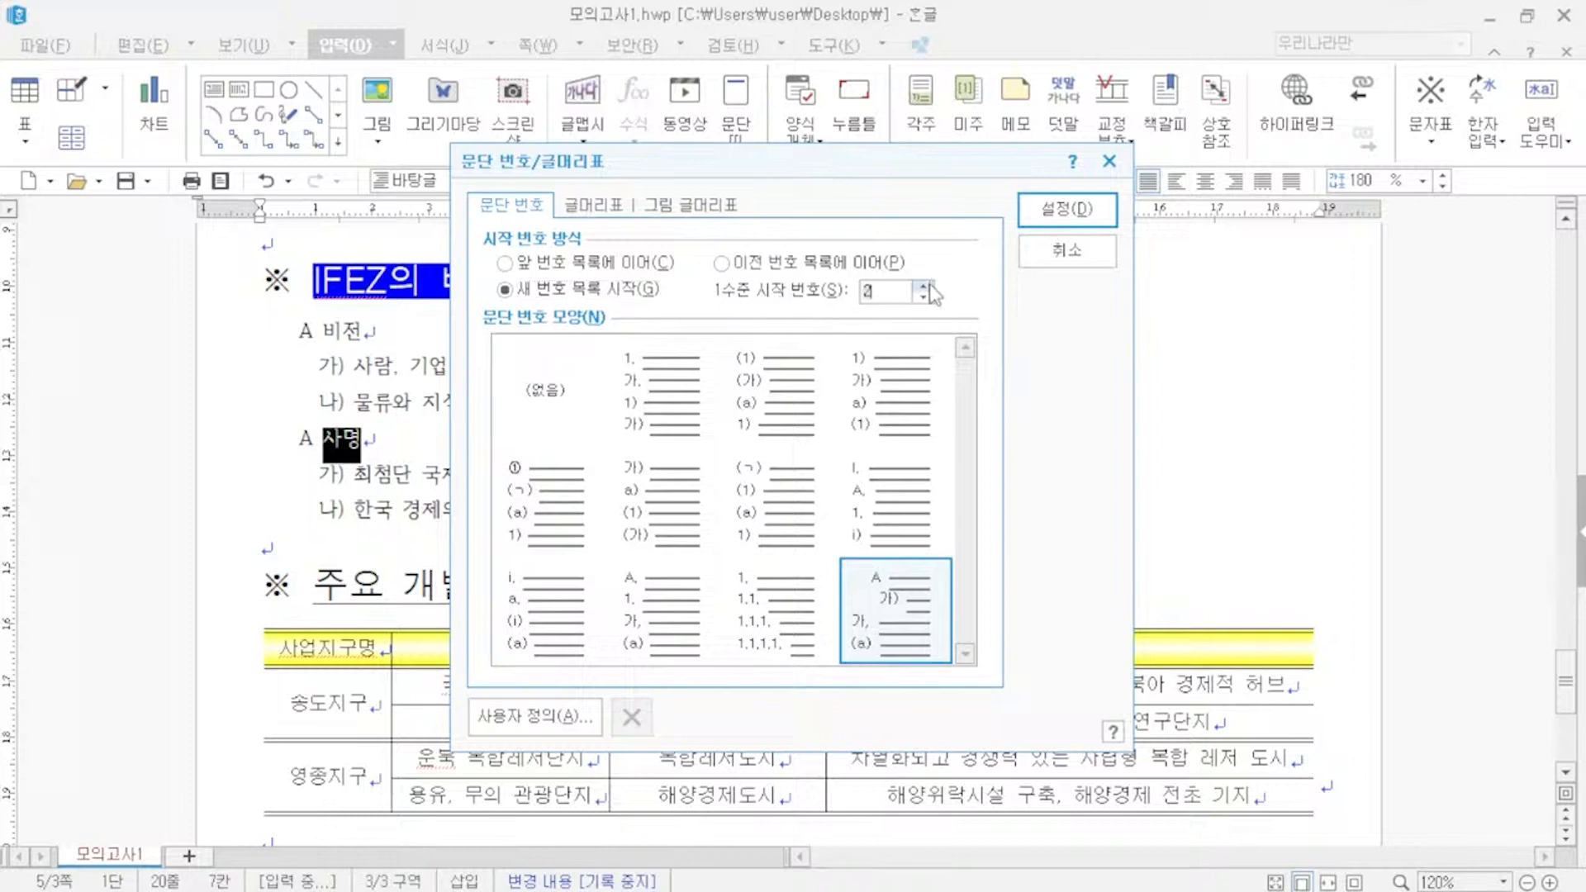
left_click(1028, 222)
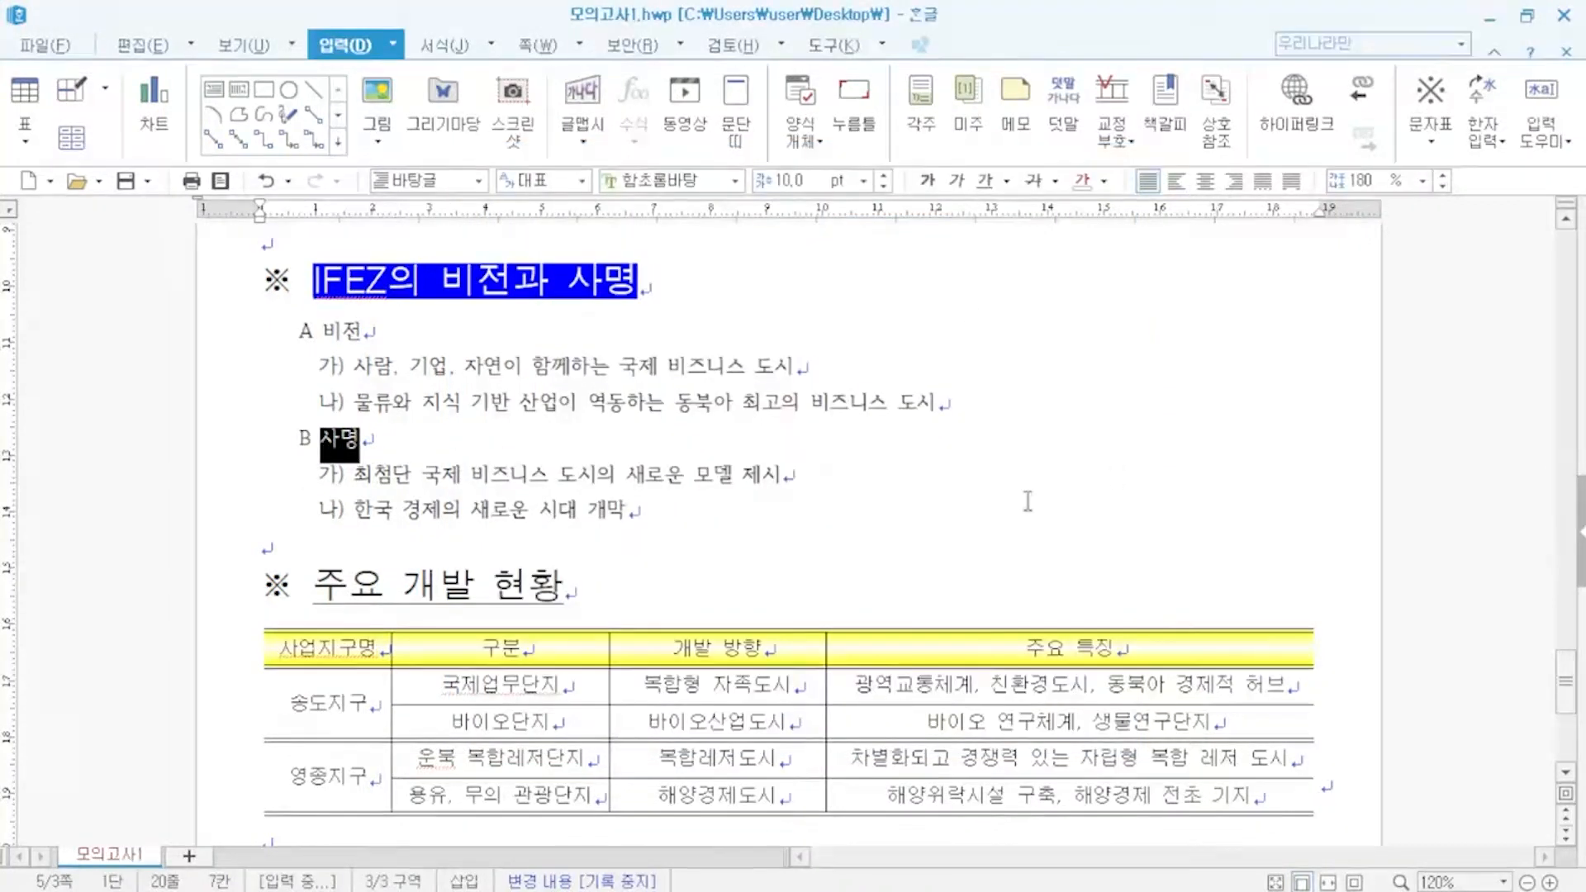
left_click(978, 506)
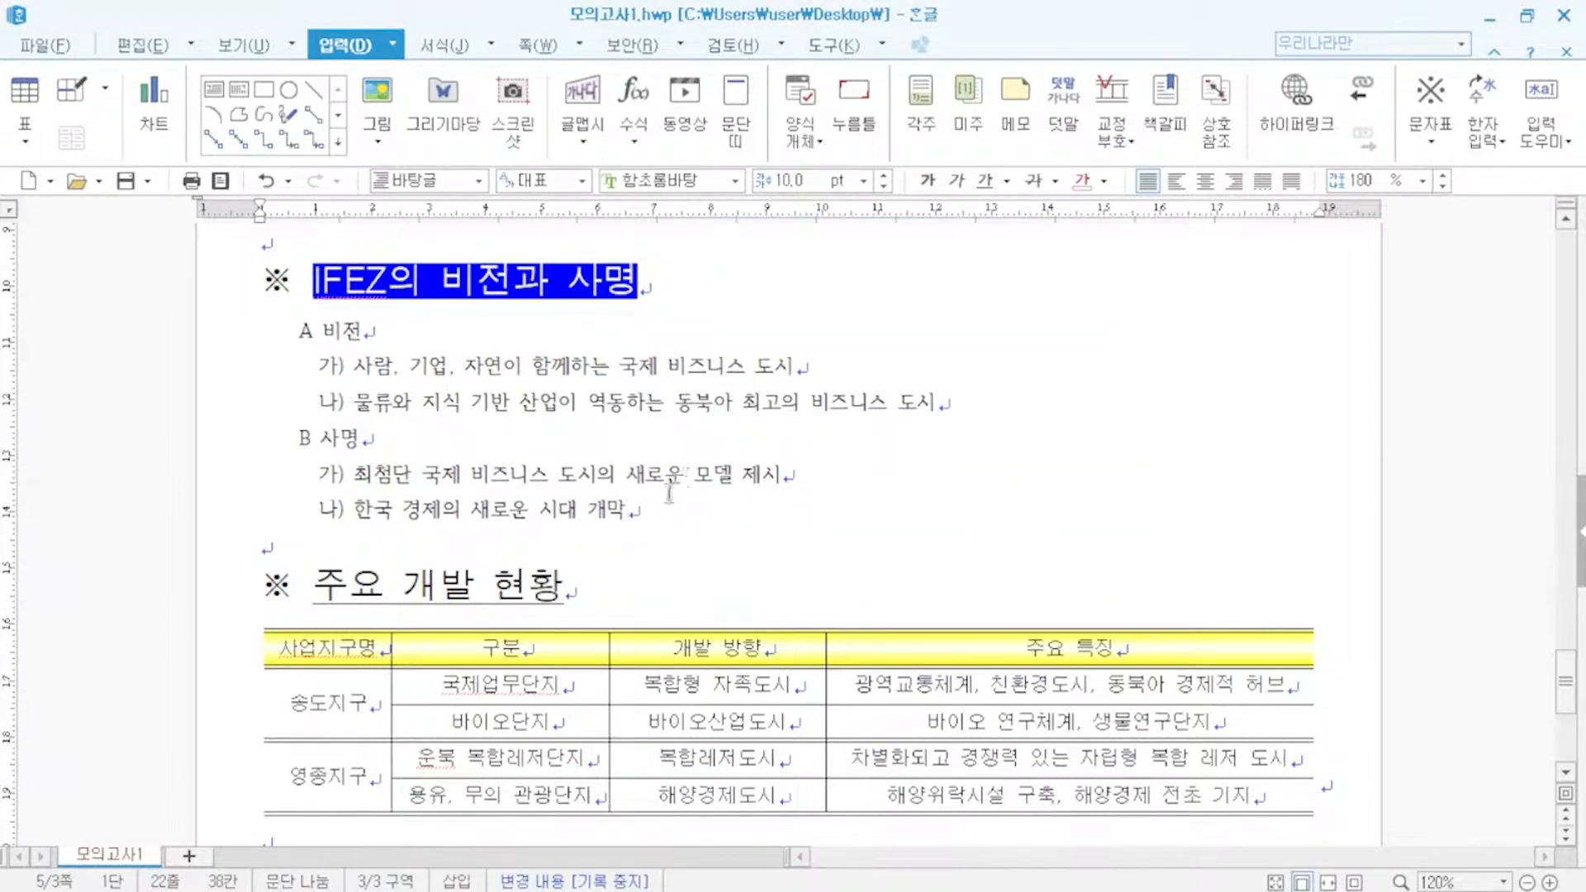
- Check the numbered list's formatting and the table header row's cell border and background settings
left_click_drag(630, 510, 212, 347)
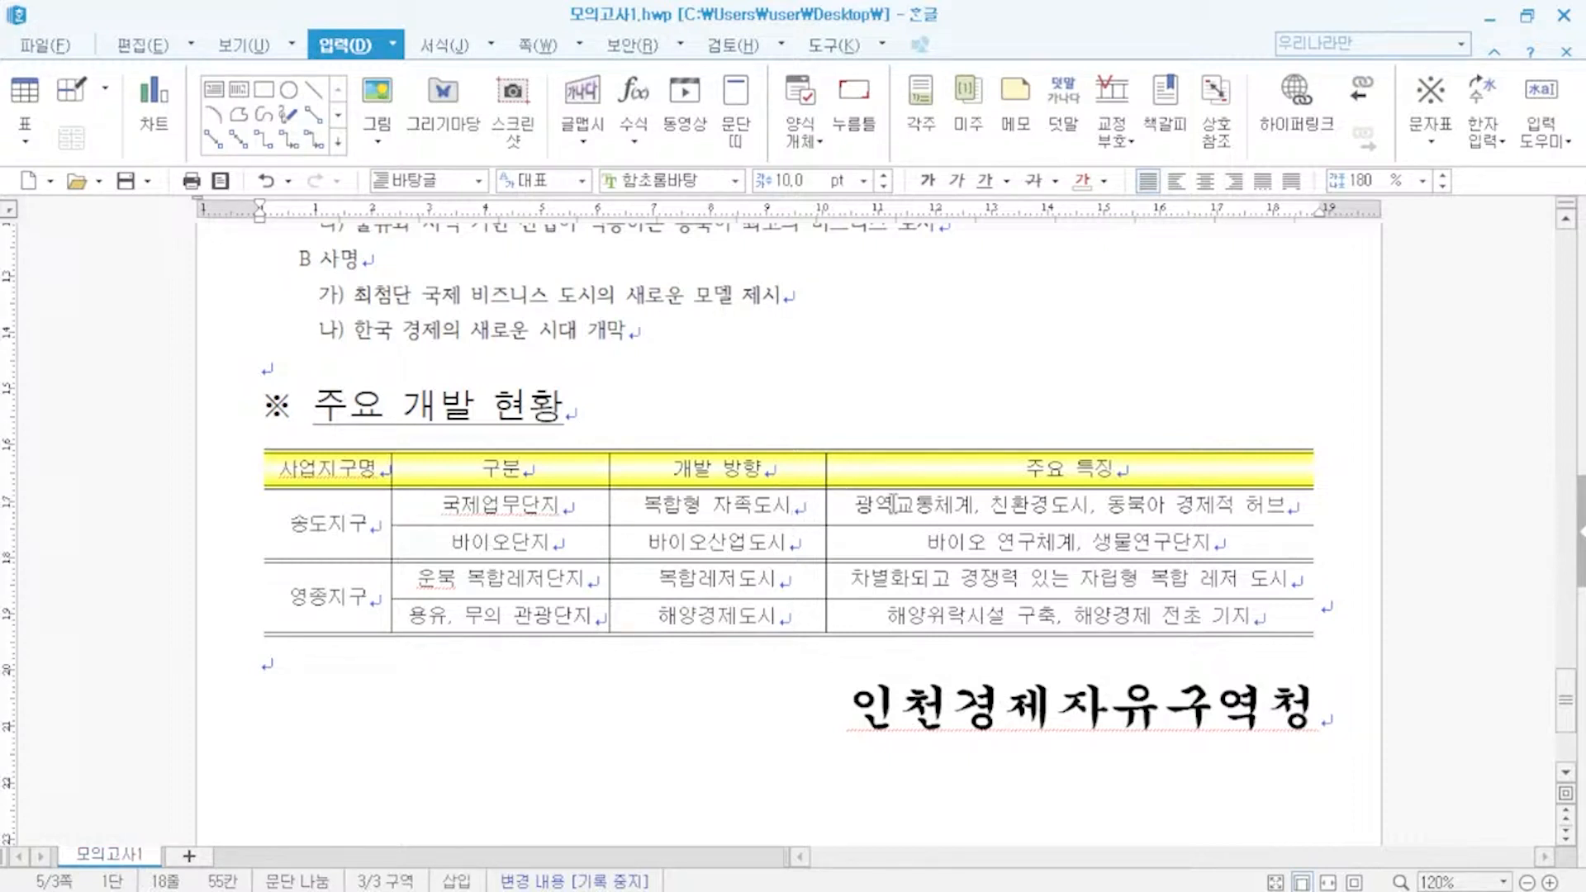
left_click_drag(377, 487, 878, 463)
key("l")
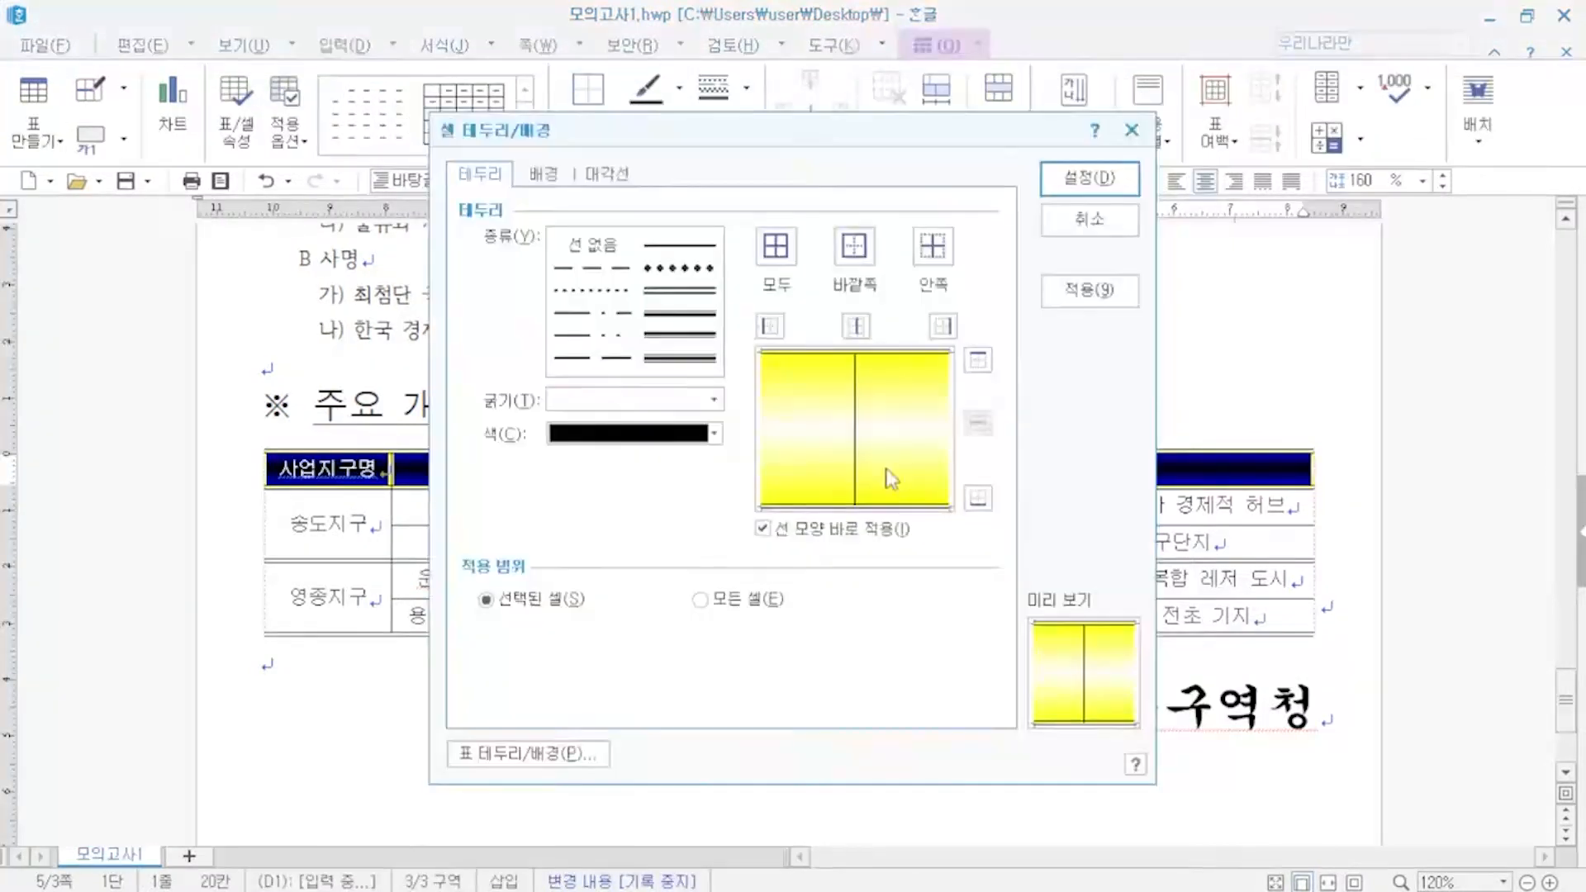
left_click(549, 176)
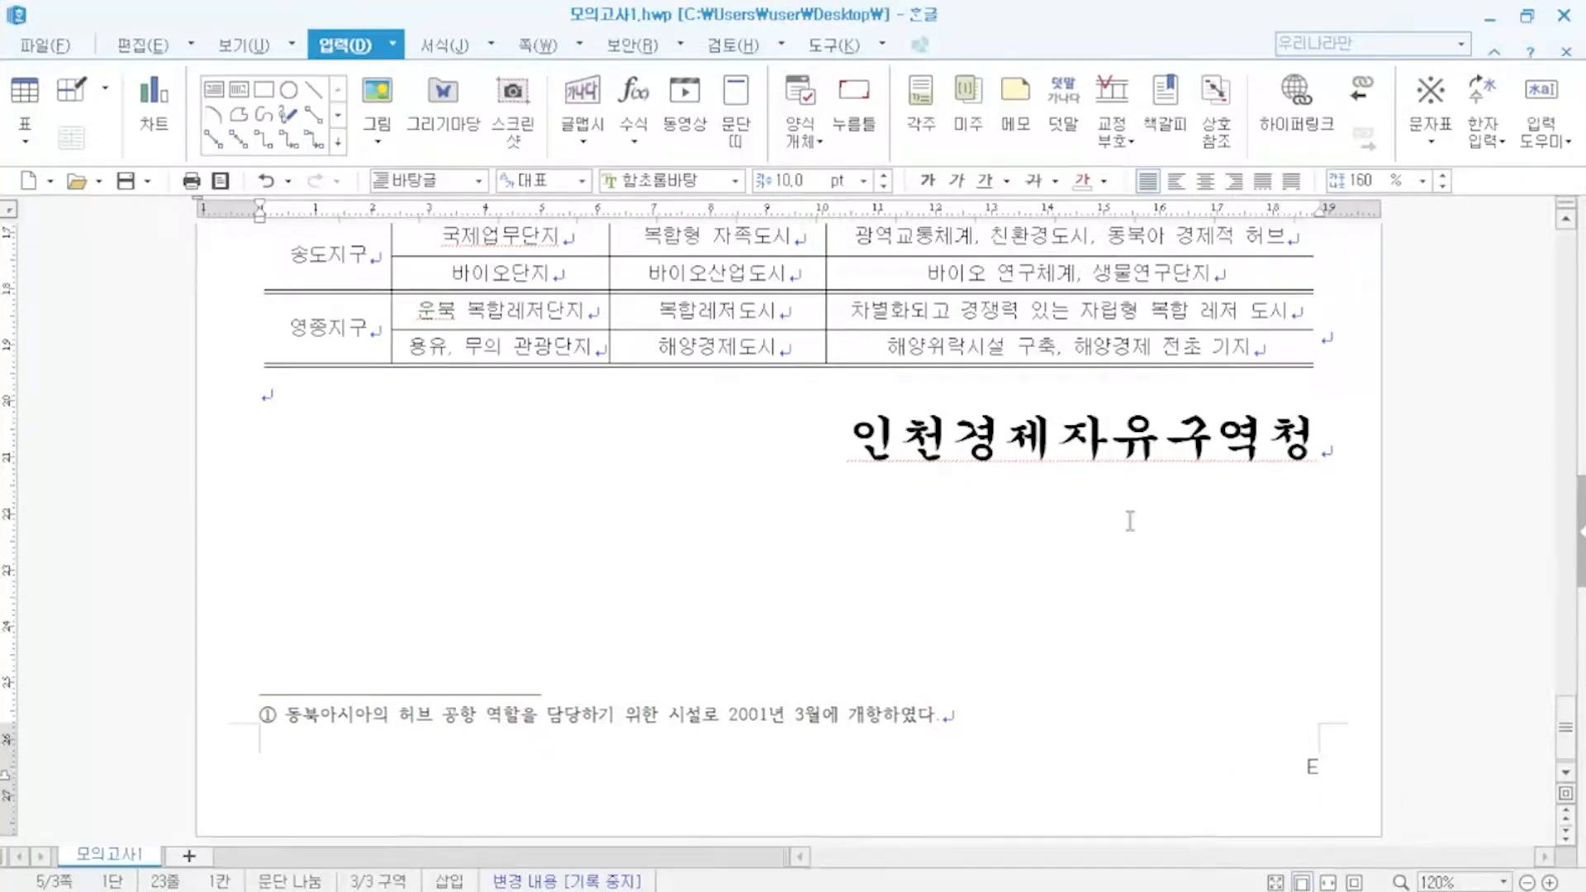
- Review the page numbering positions and number shapes and the new start number options, without applying anything
left_click(541, 48)
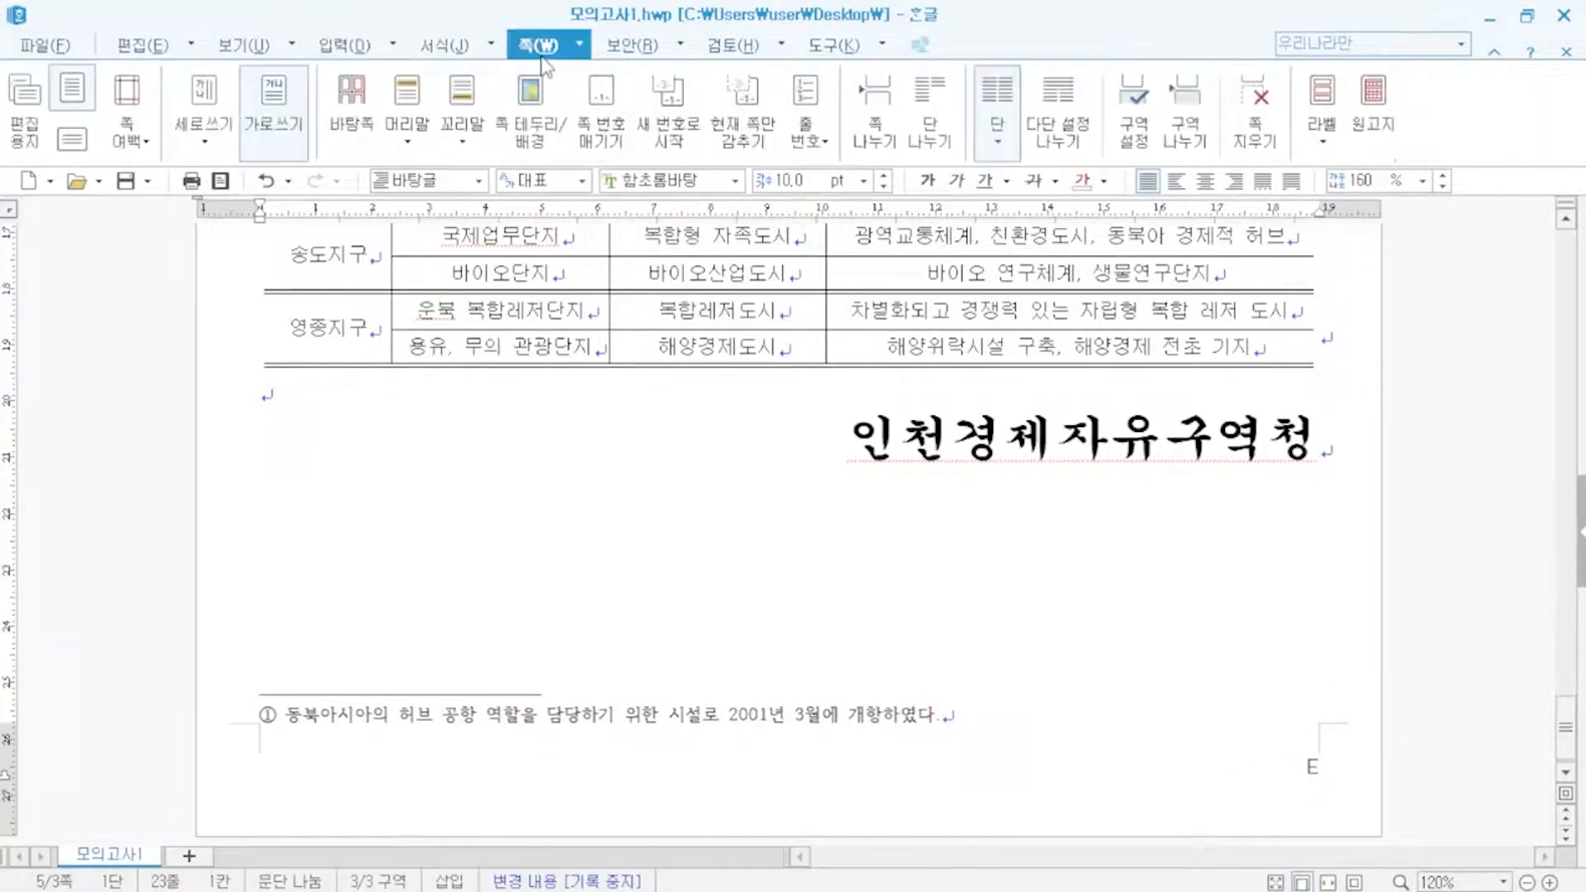
left_click(598, 107)
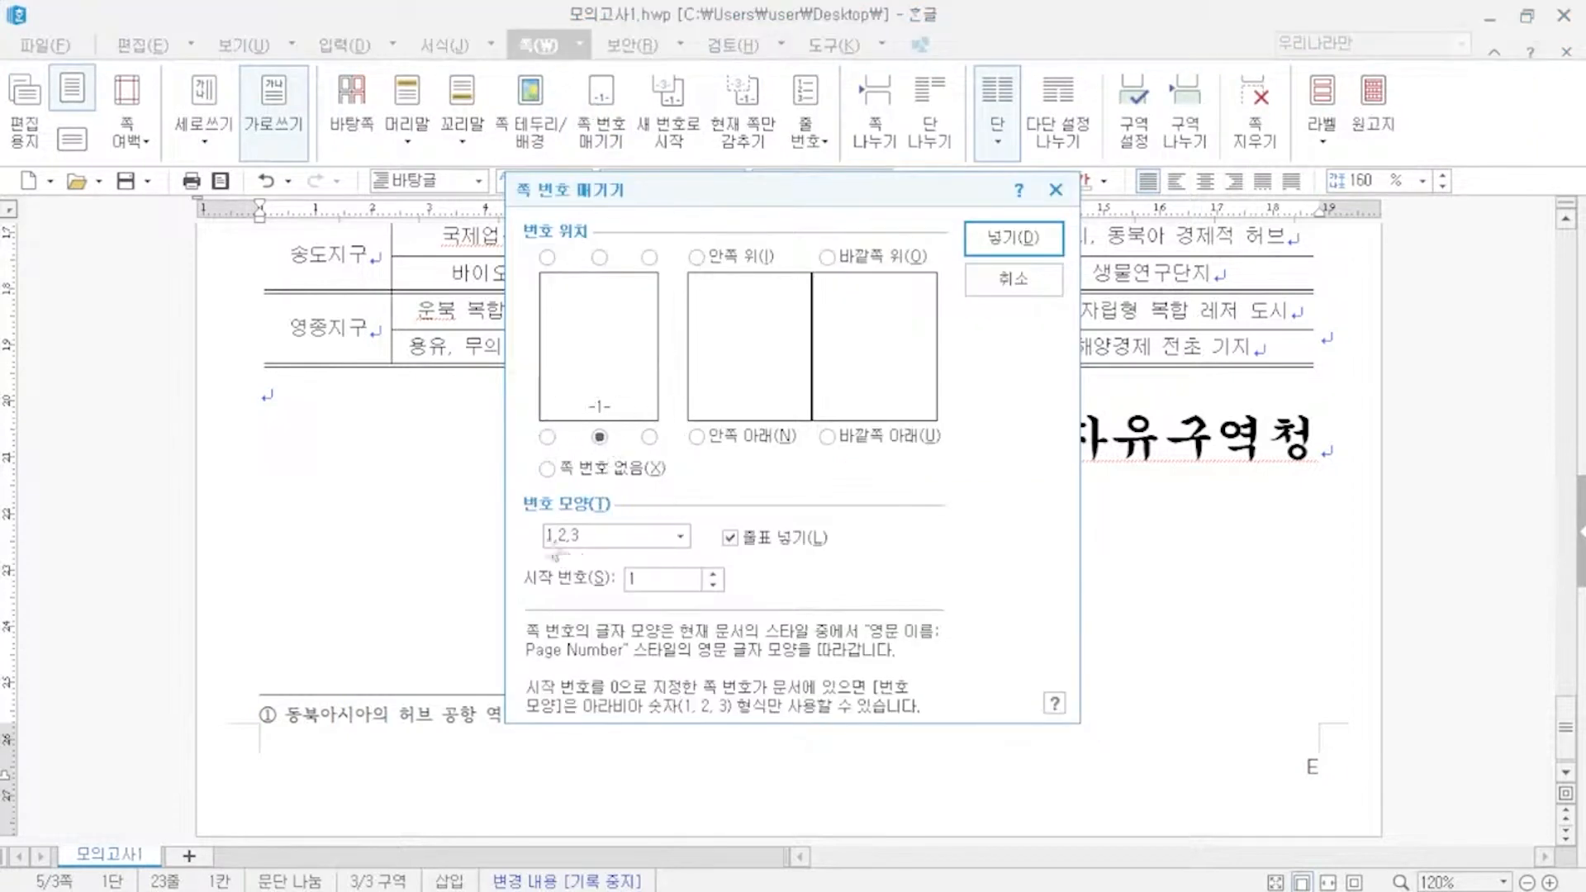
left_click(603, 545)
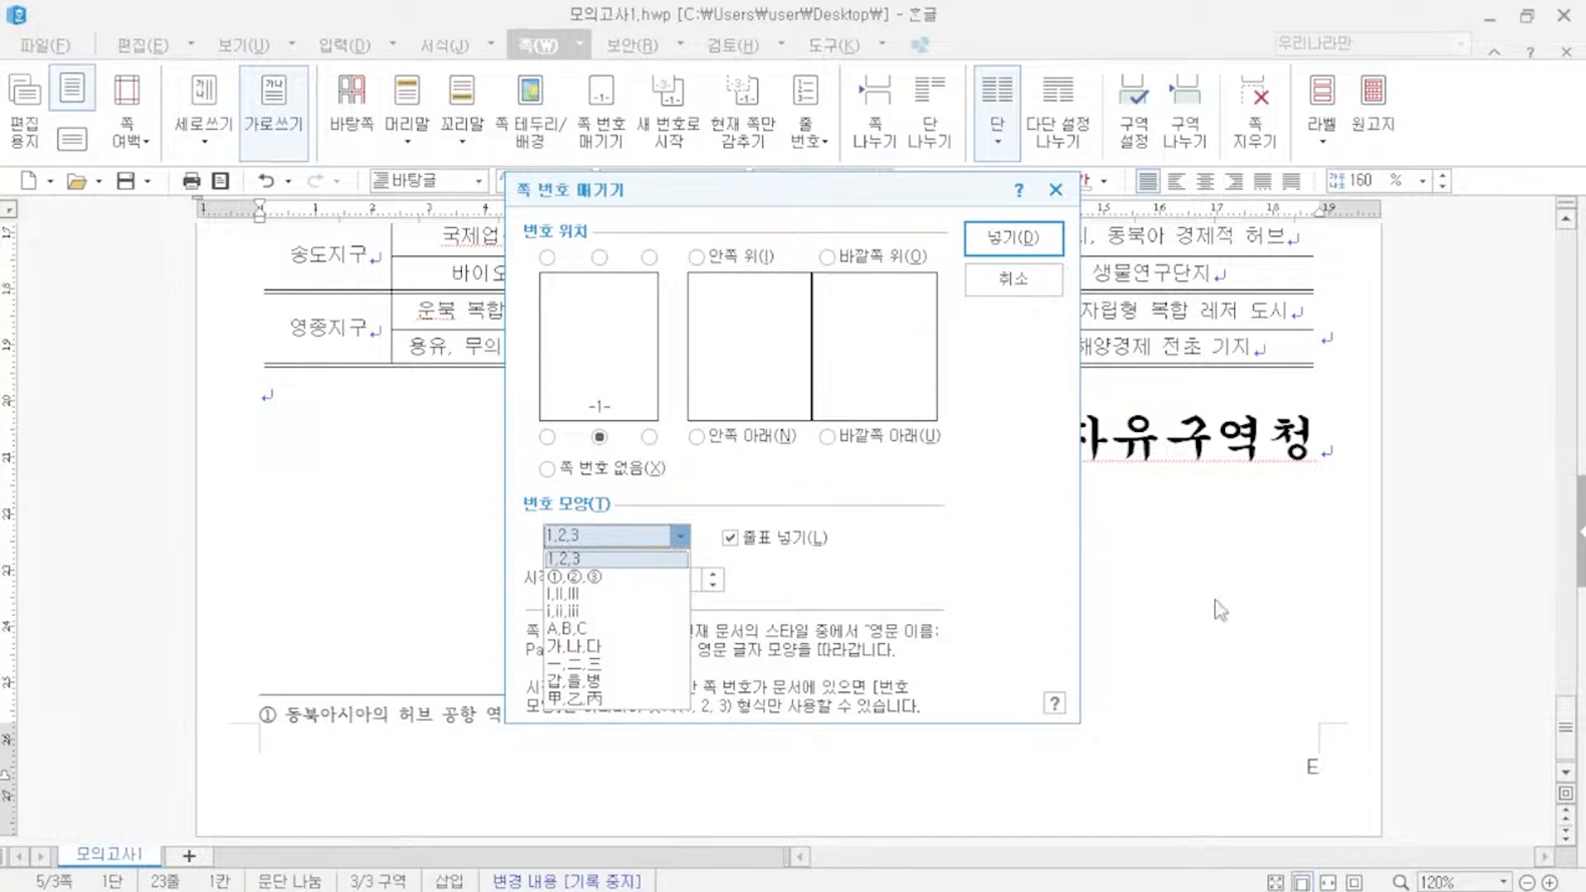
left_click(1023, 294)
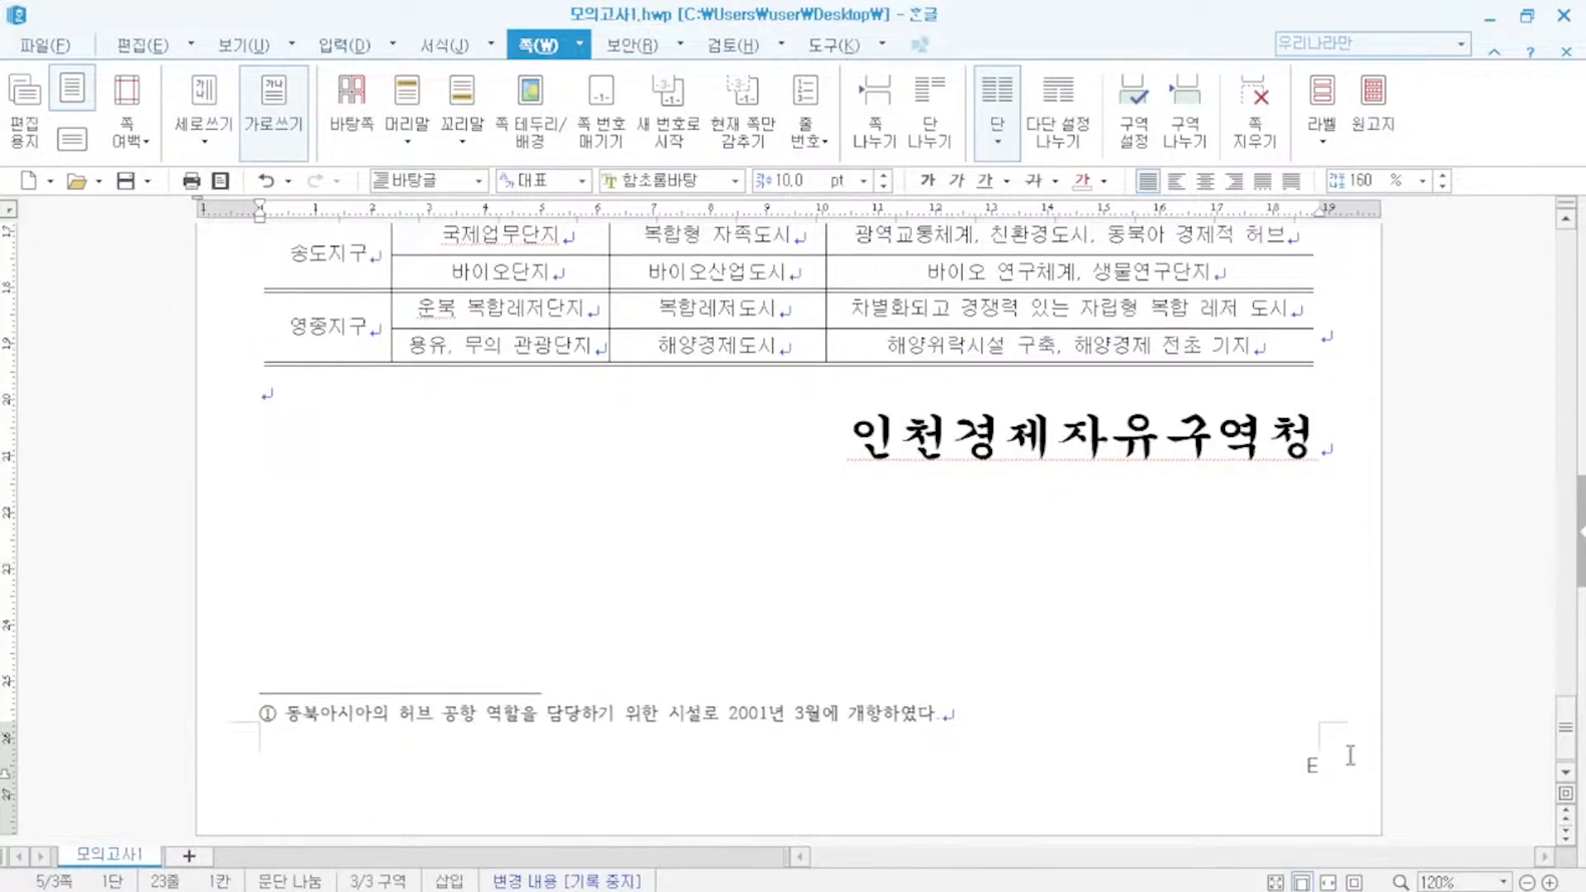
left_click(682, 129)
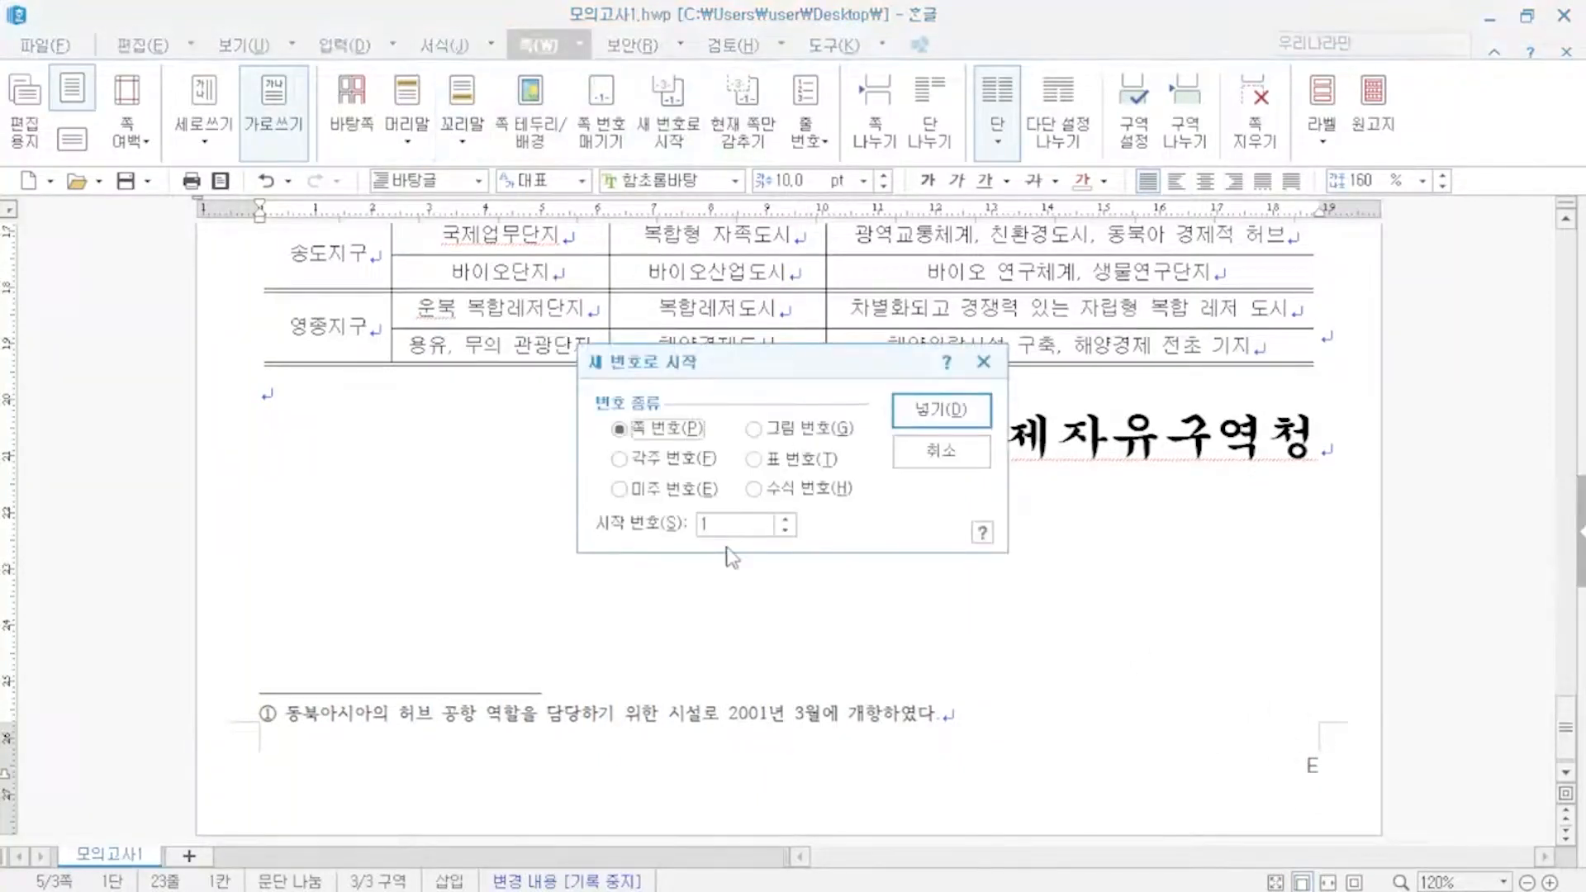
left_click(930, 450)
- Review the options for hiding page elements on page 2 without applying any, and return to the page 3 article
scroll(970, 537, "up", 8)
scroll(970, 537, "up", 15)
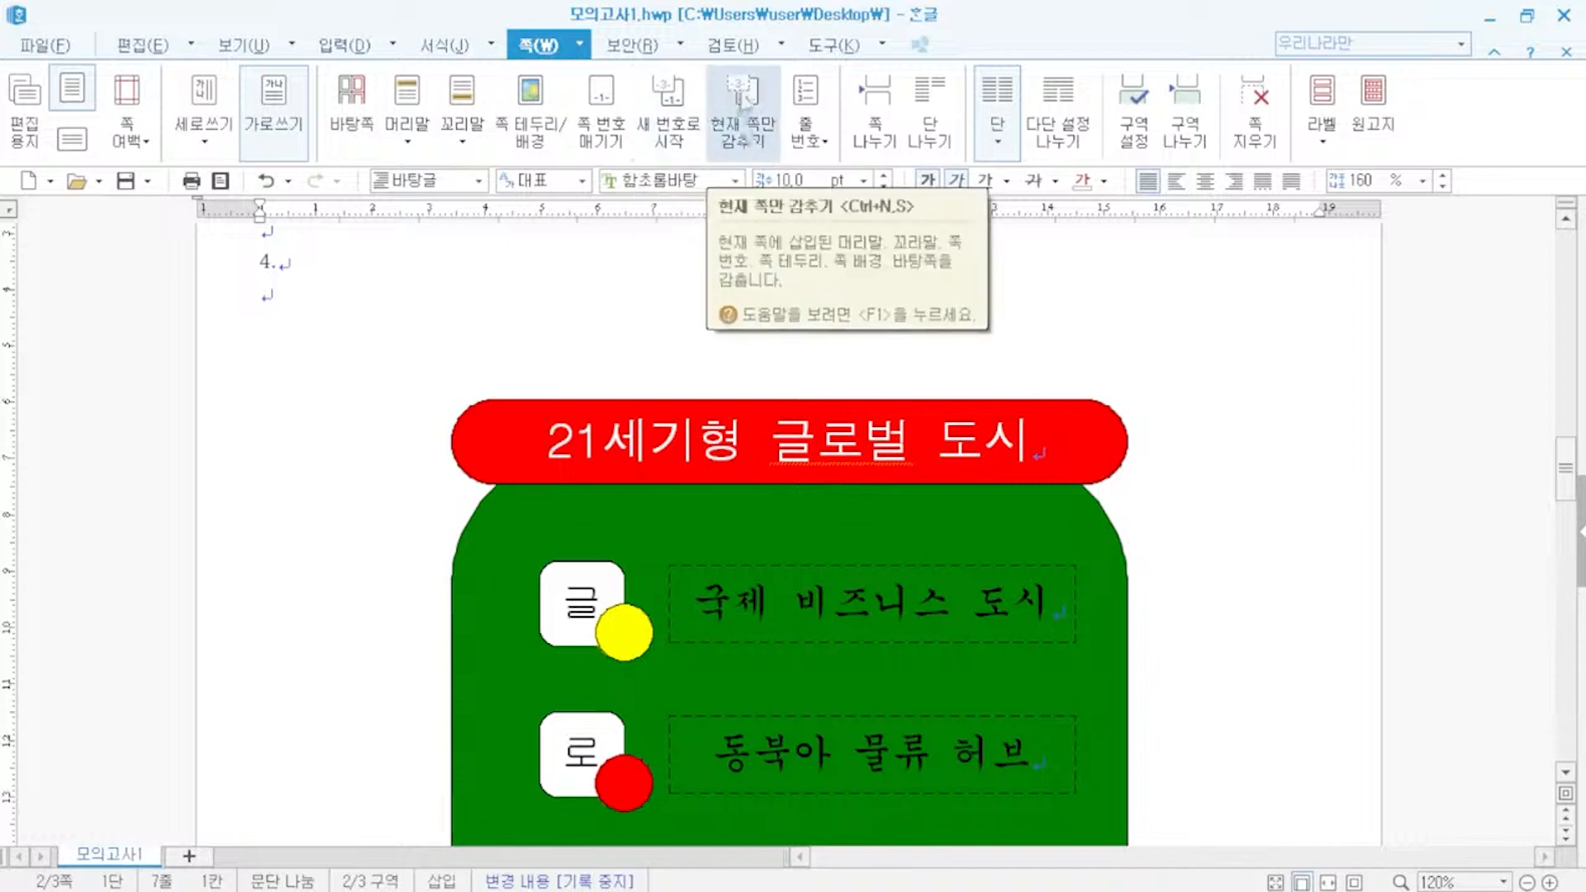
left_click(756, 125)
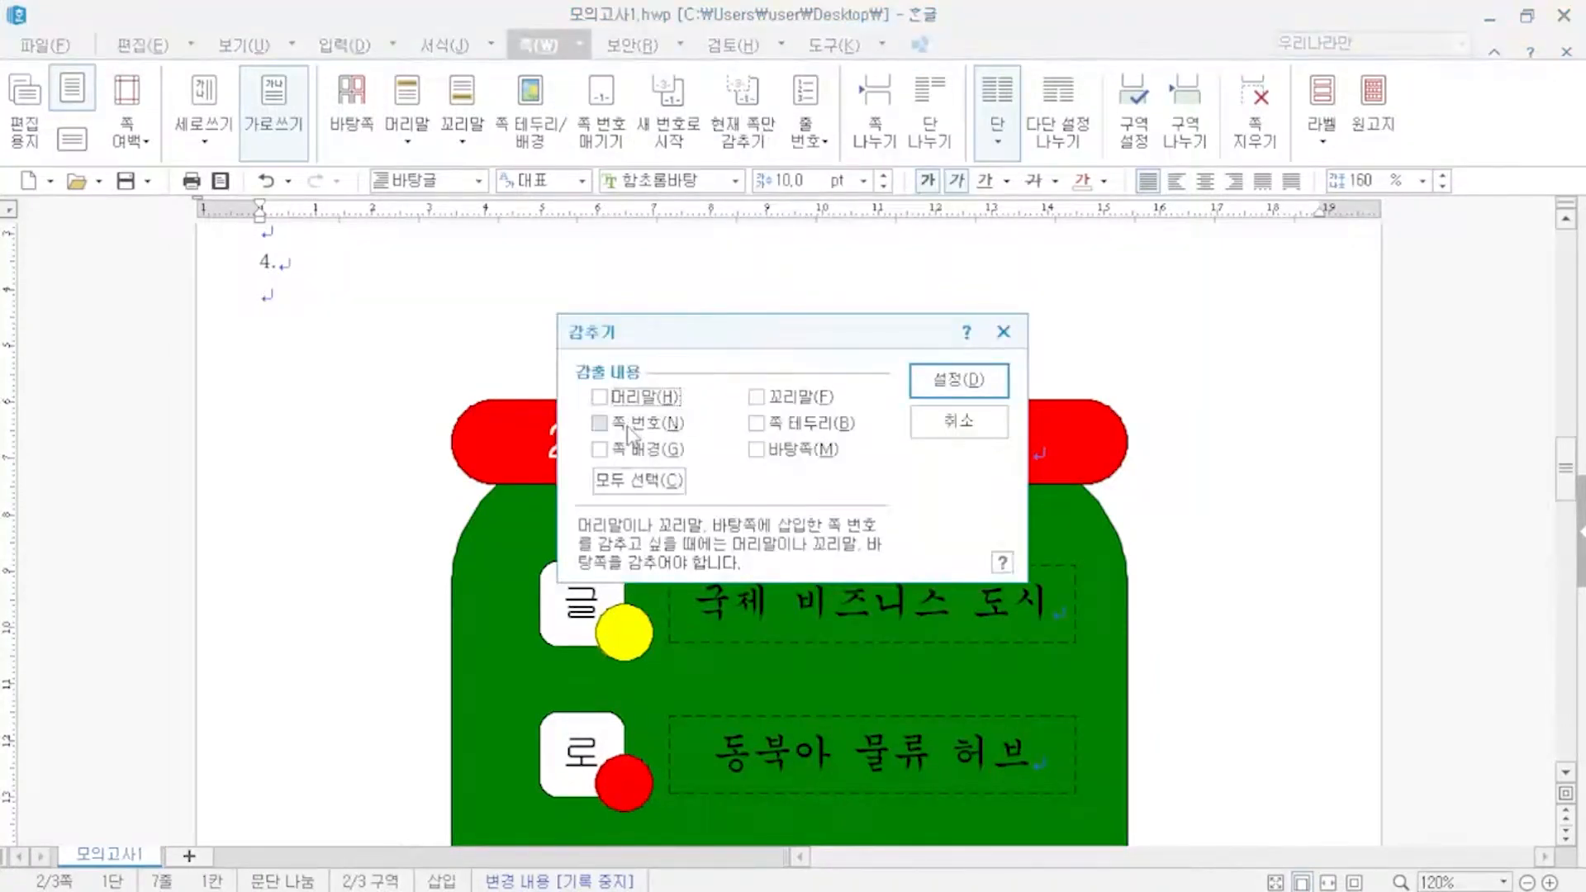
left_click(959, 421)
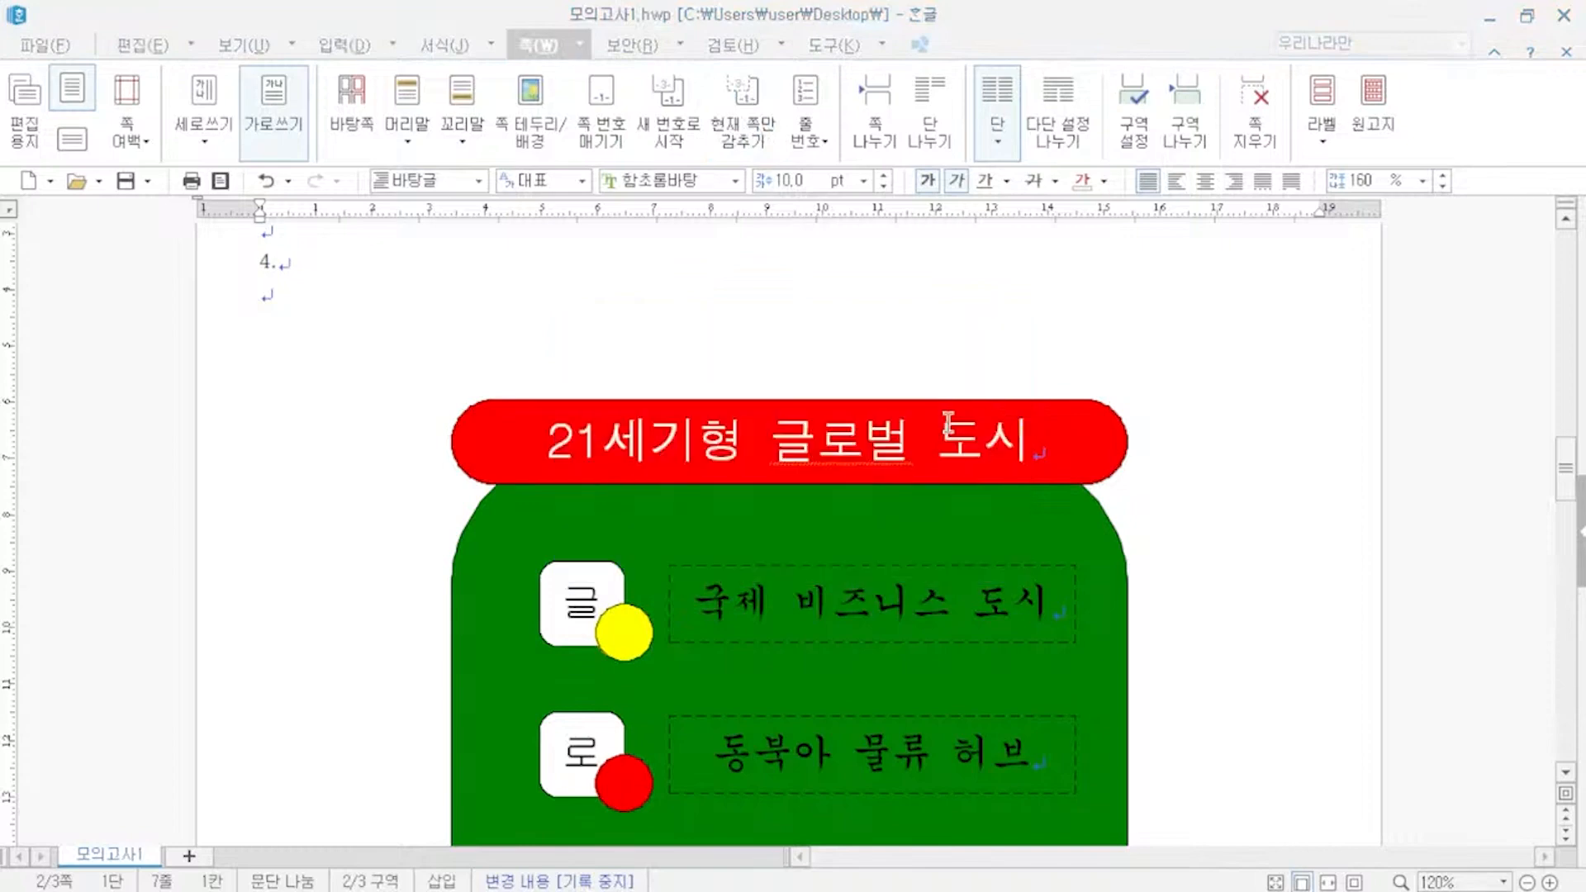
scroll(1155, 395, "down", 3)
scroll(1155, 393, "down", 10)
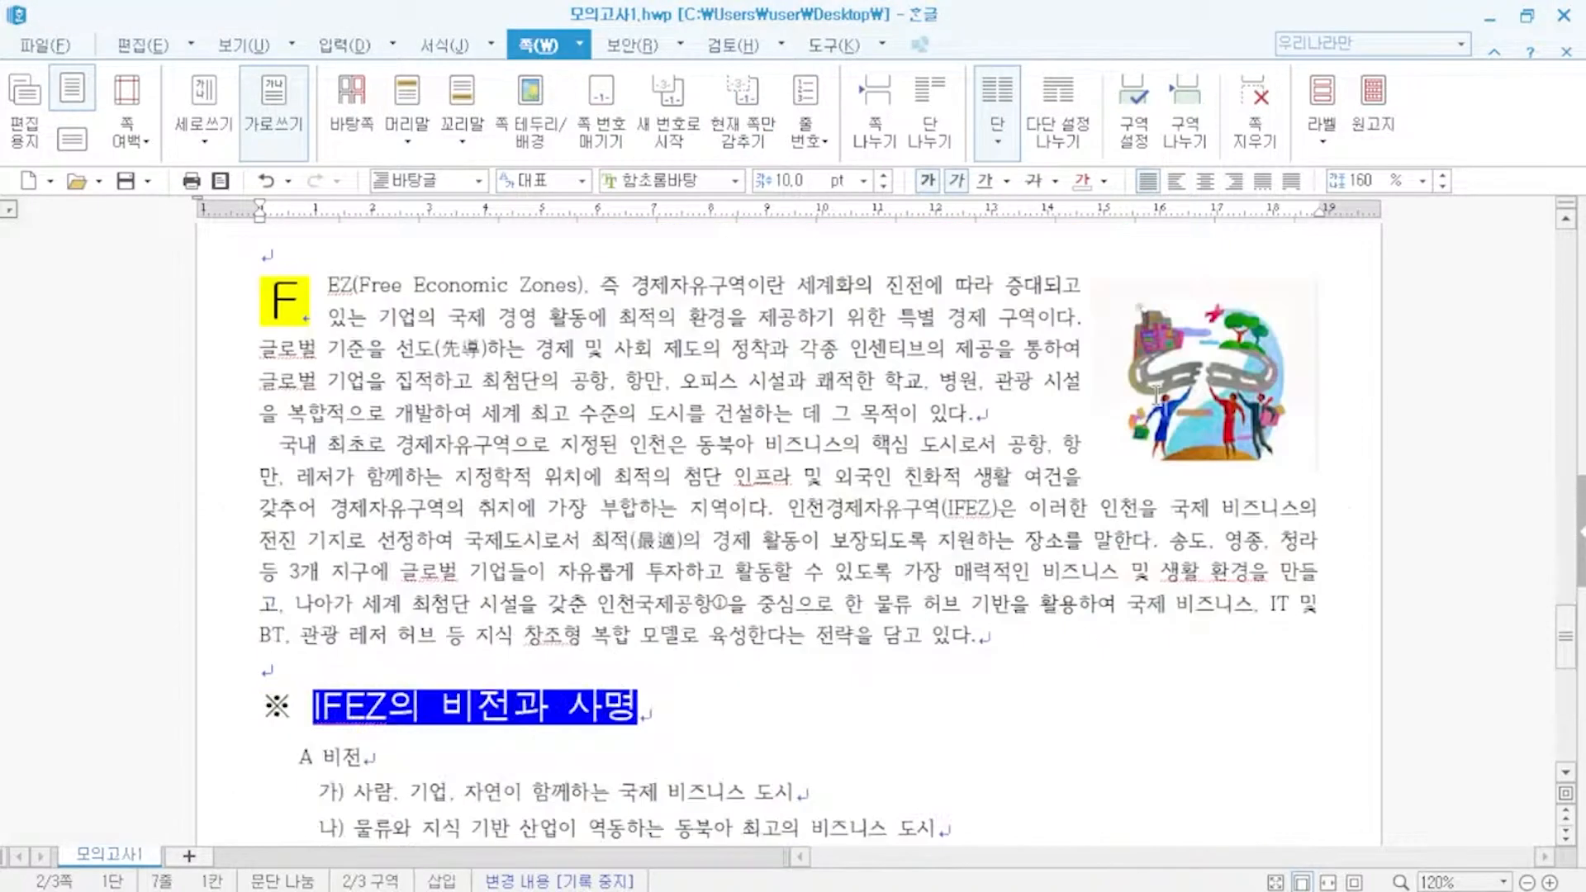